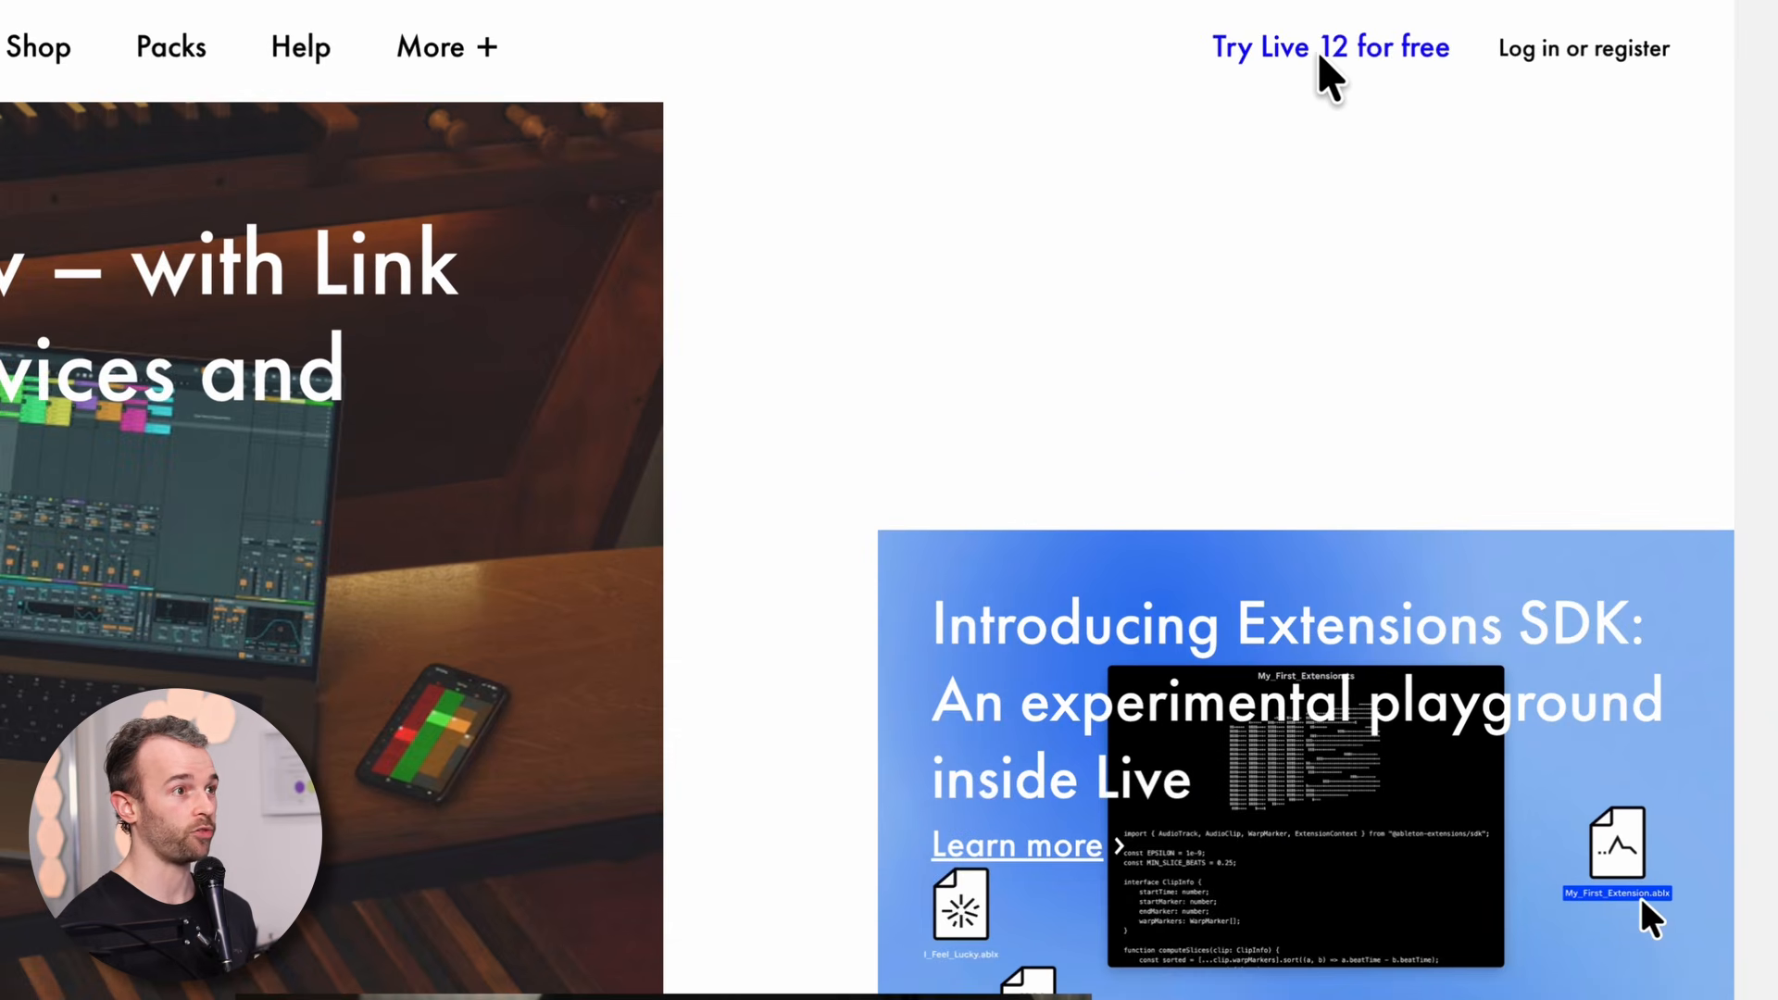
Open the free trial page for Live 12 on the Ableton website
click(1324, 58)
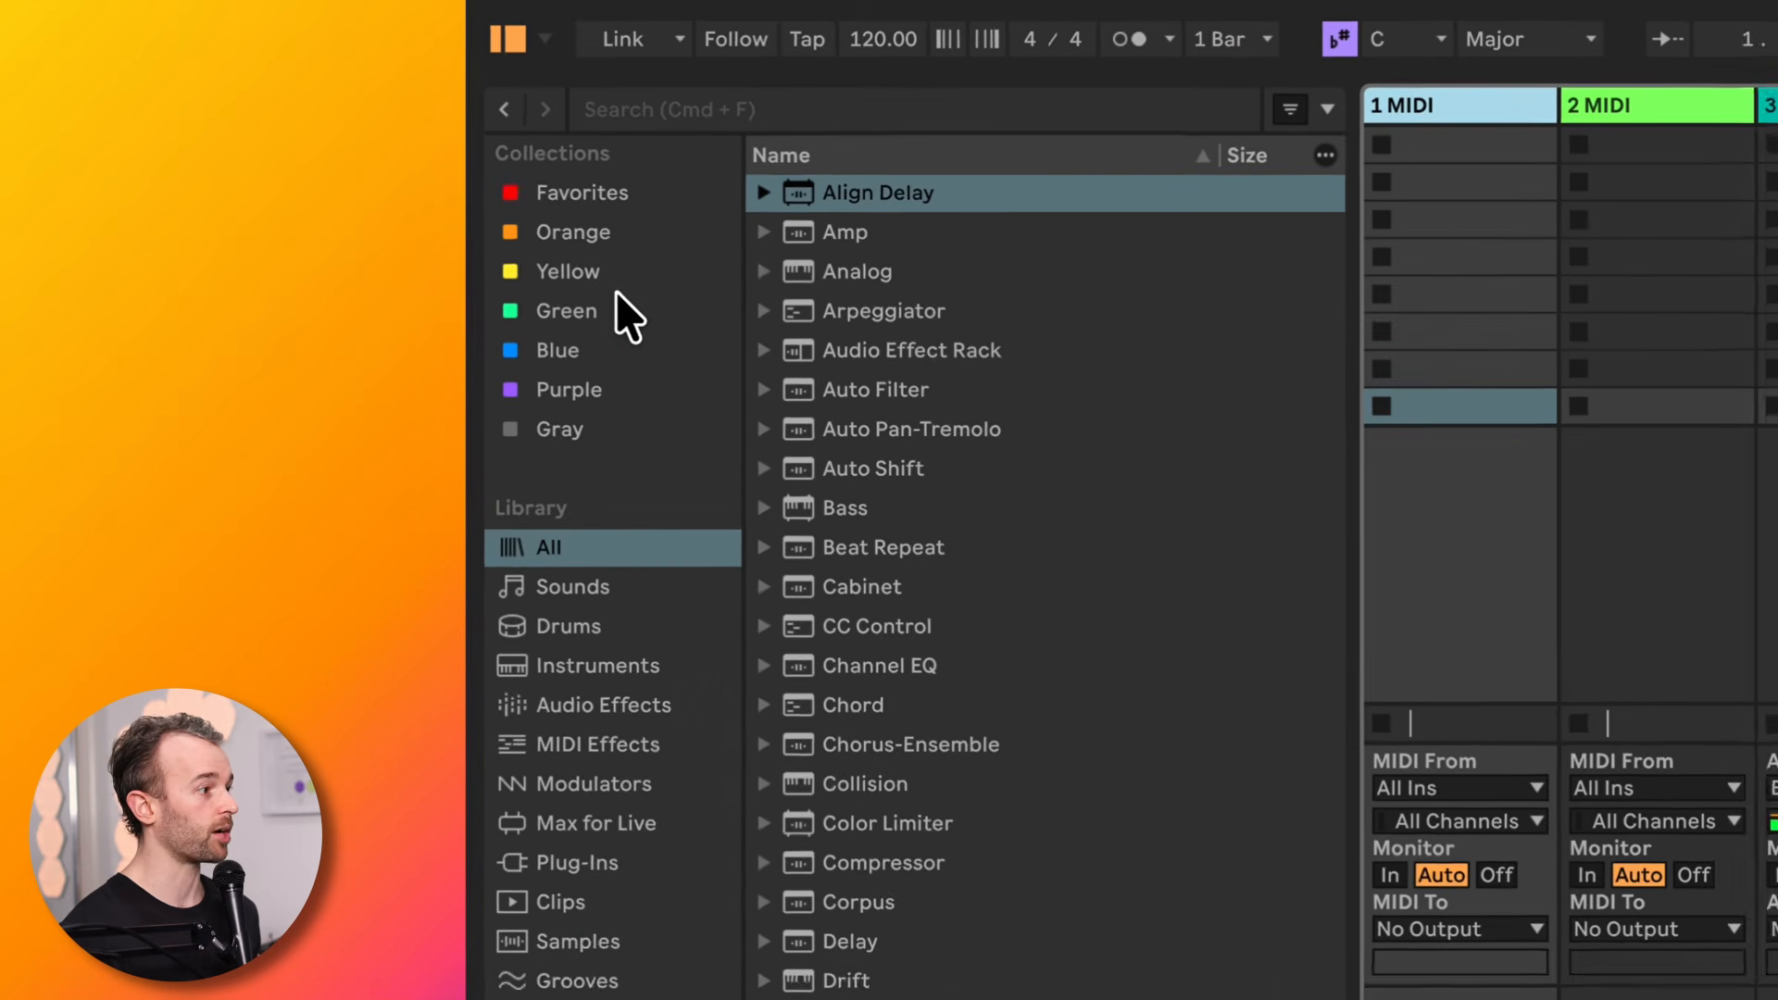
Hide the browser and show it again, twice in a row
click(530, 45)
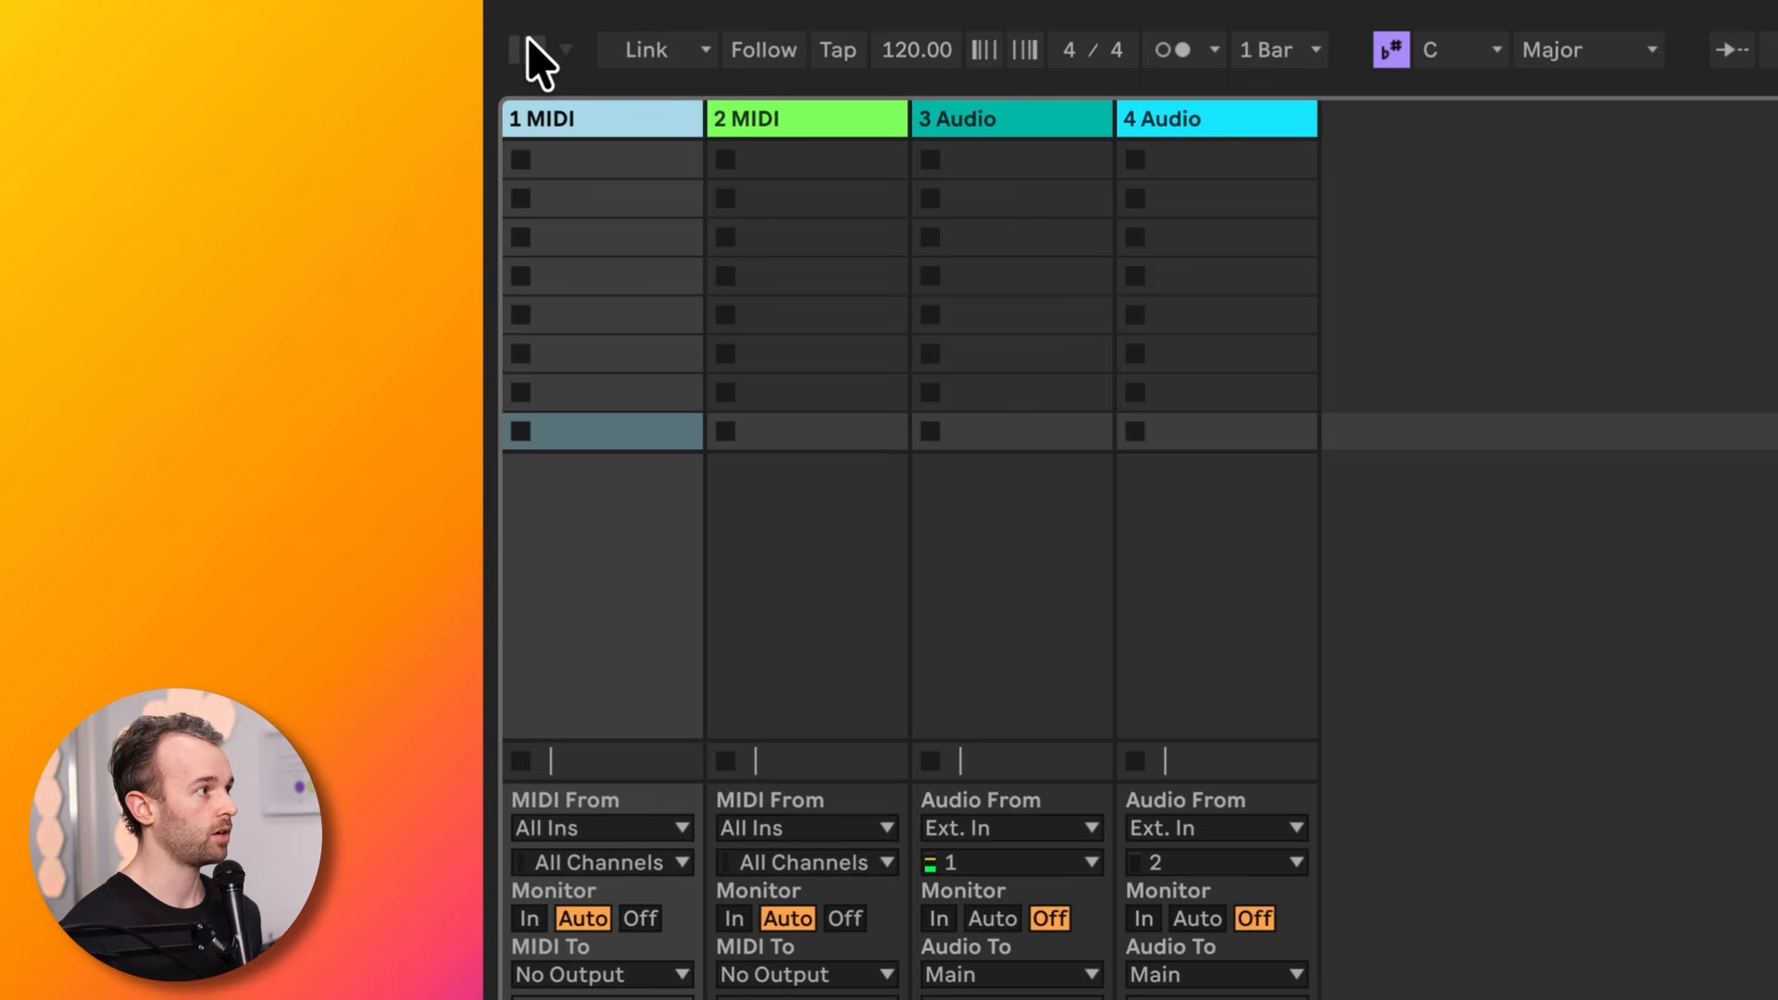
click(535, 48)
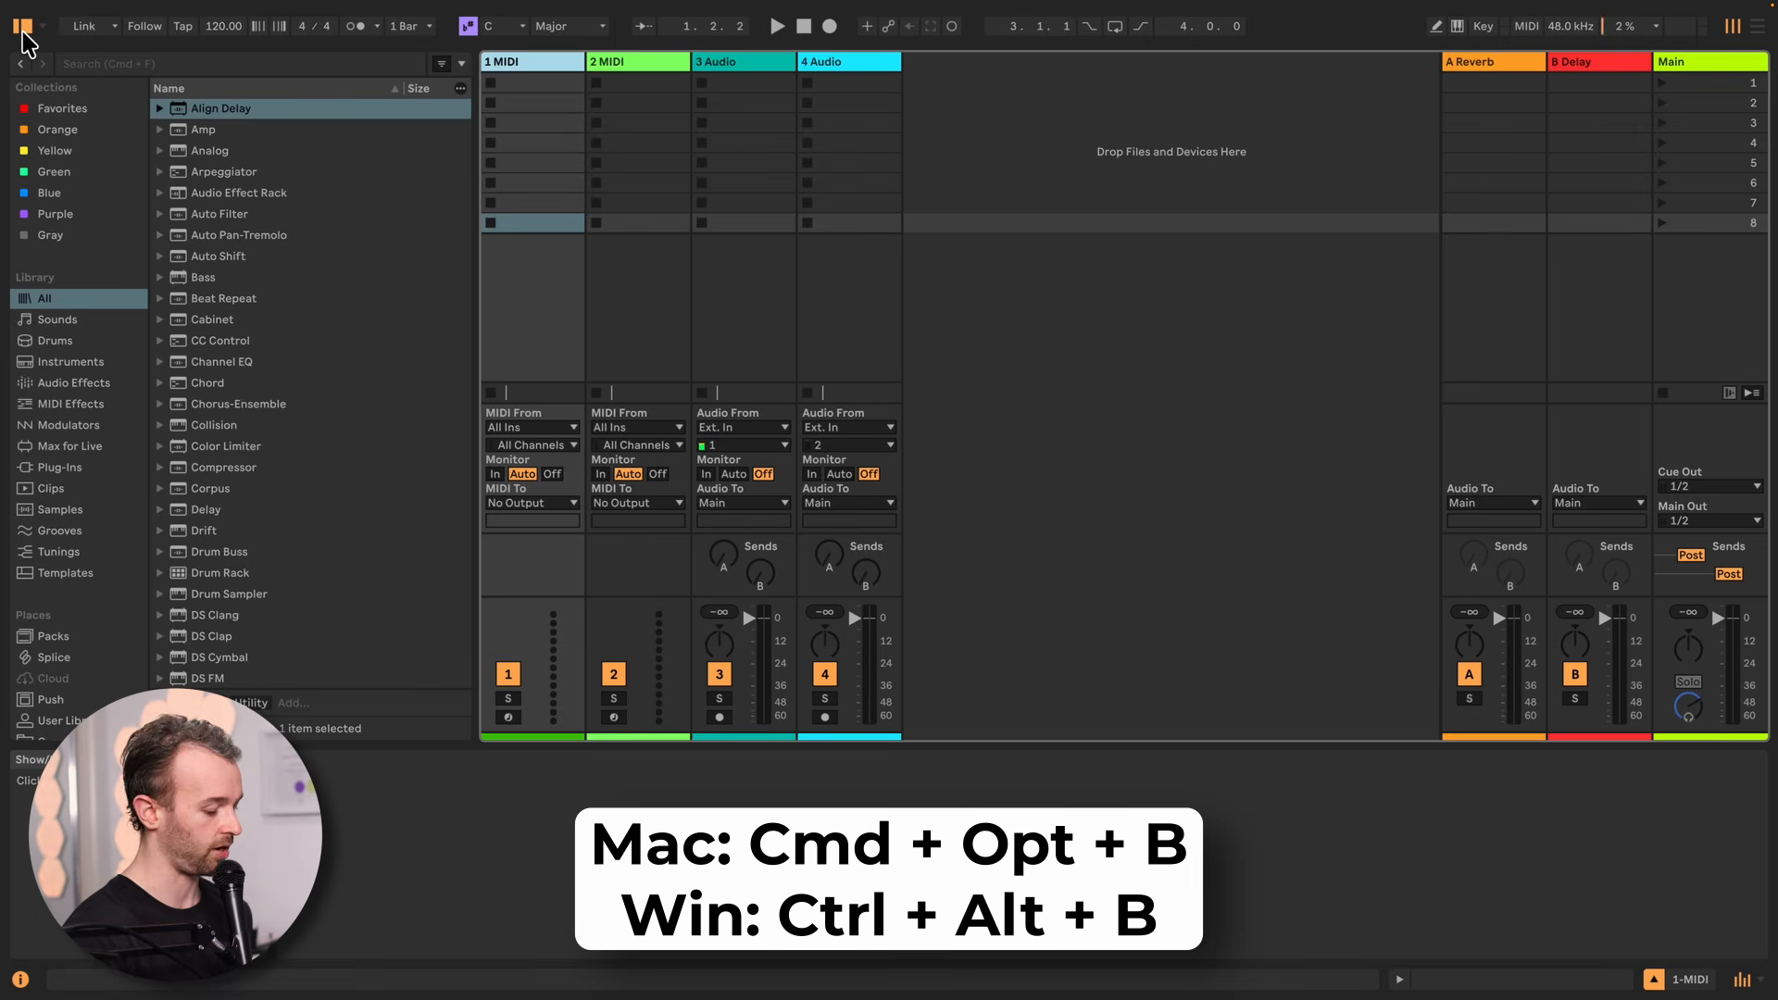
click(23, 31)
click(22, 28)
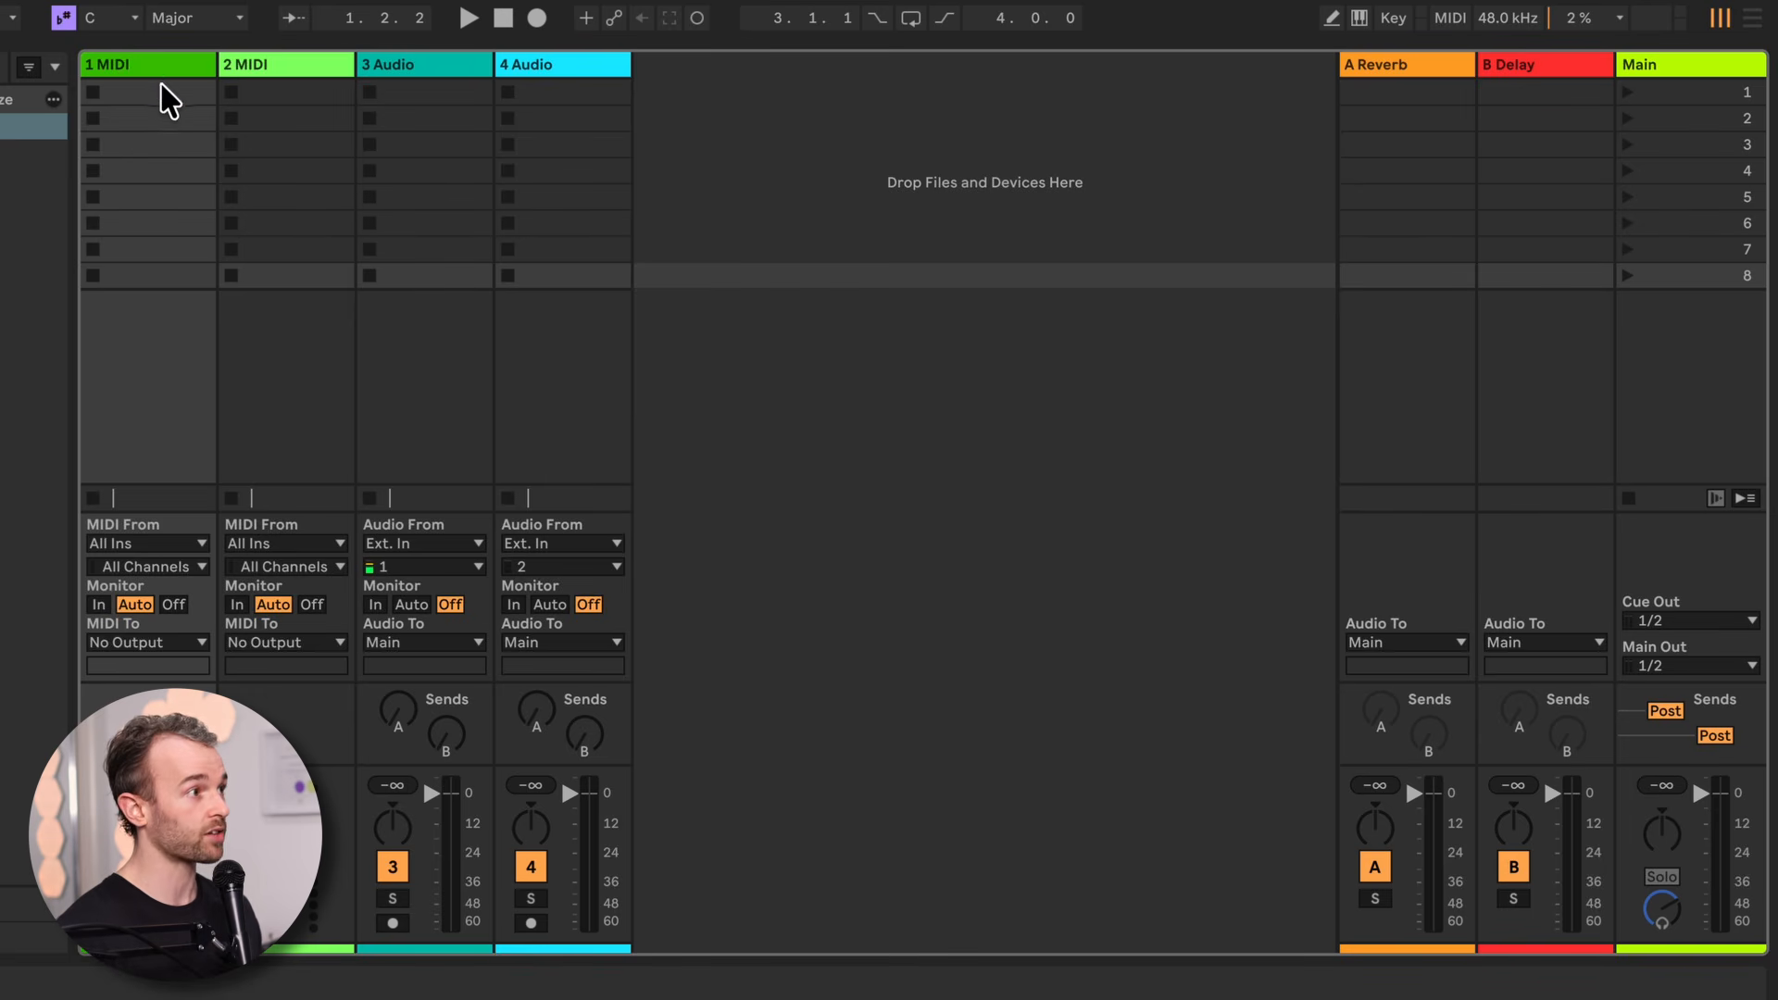
Examine the track columns in Session View by selecting the MIDI and audio tracks in turn, finishing on 2 MIDI
click(301, 65)
click(419, 64)
click(575, 63)
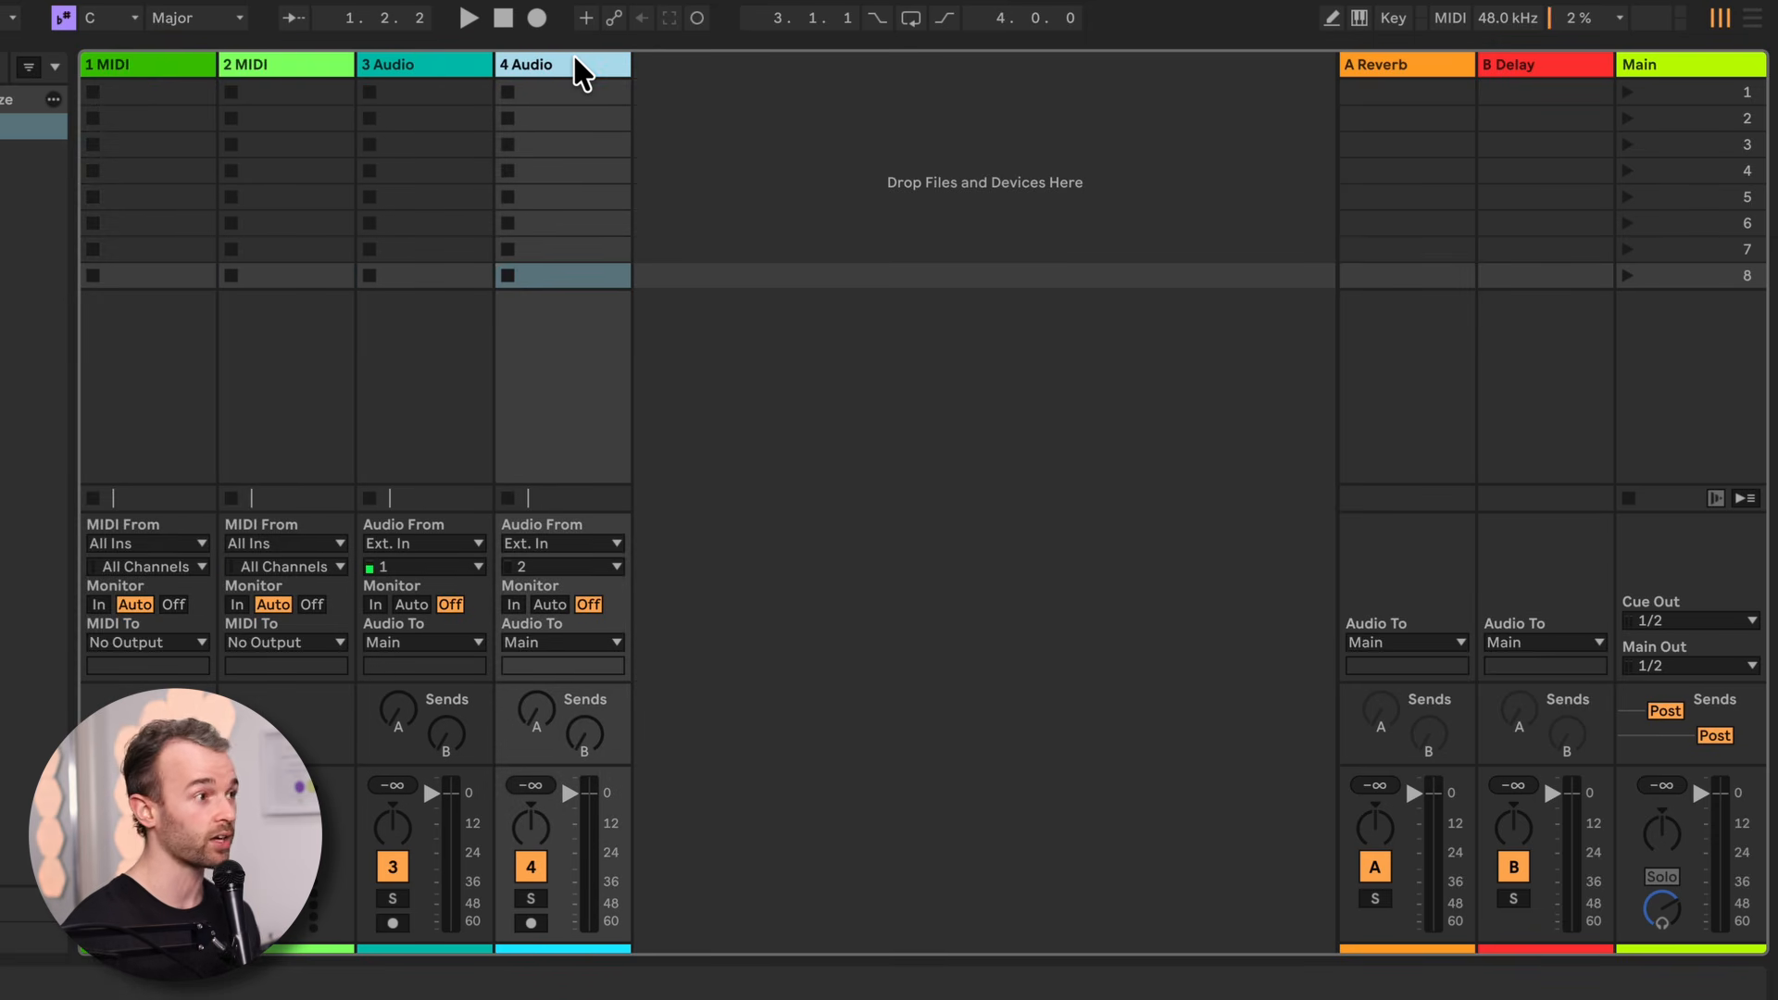
click(160, 70)
click(265, 66)
click(428, 72)
click(587, 71)
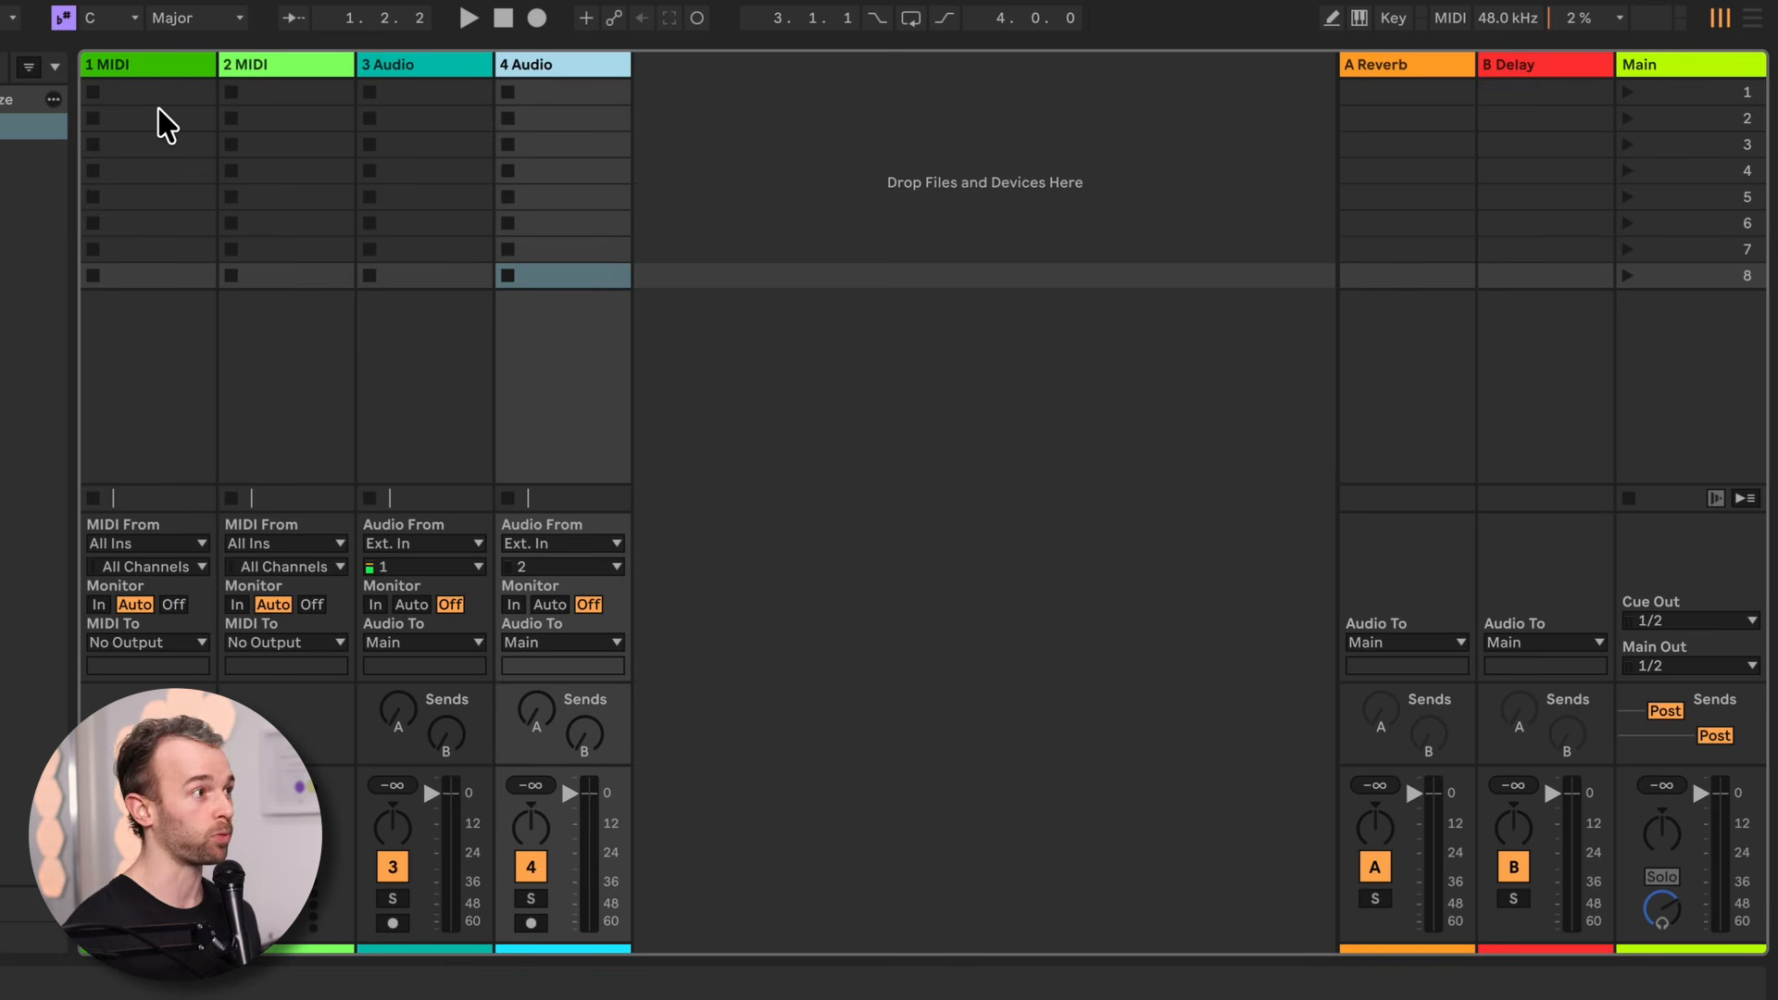
click(181, 66)
click(295, 69)
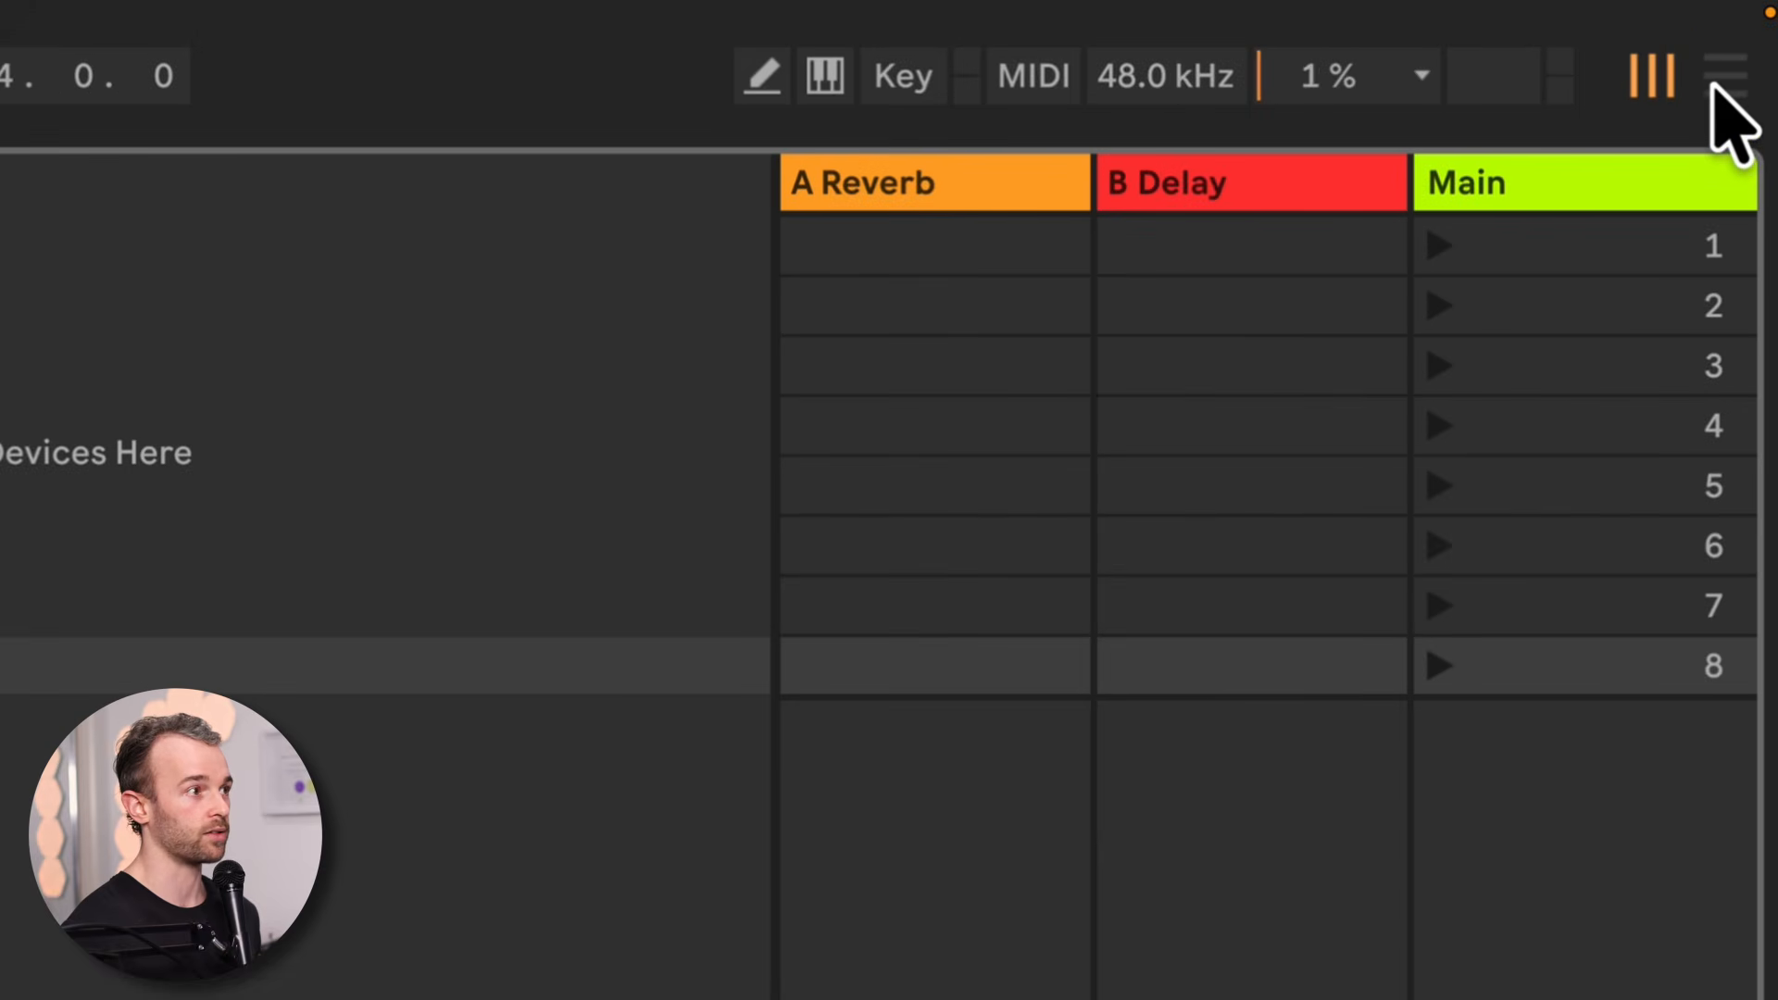
Switch to Arrangement View and select the MIDI and audio tracks in turn, finishing on 4 Audio
click(1715, 87)
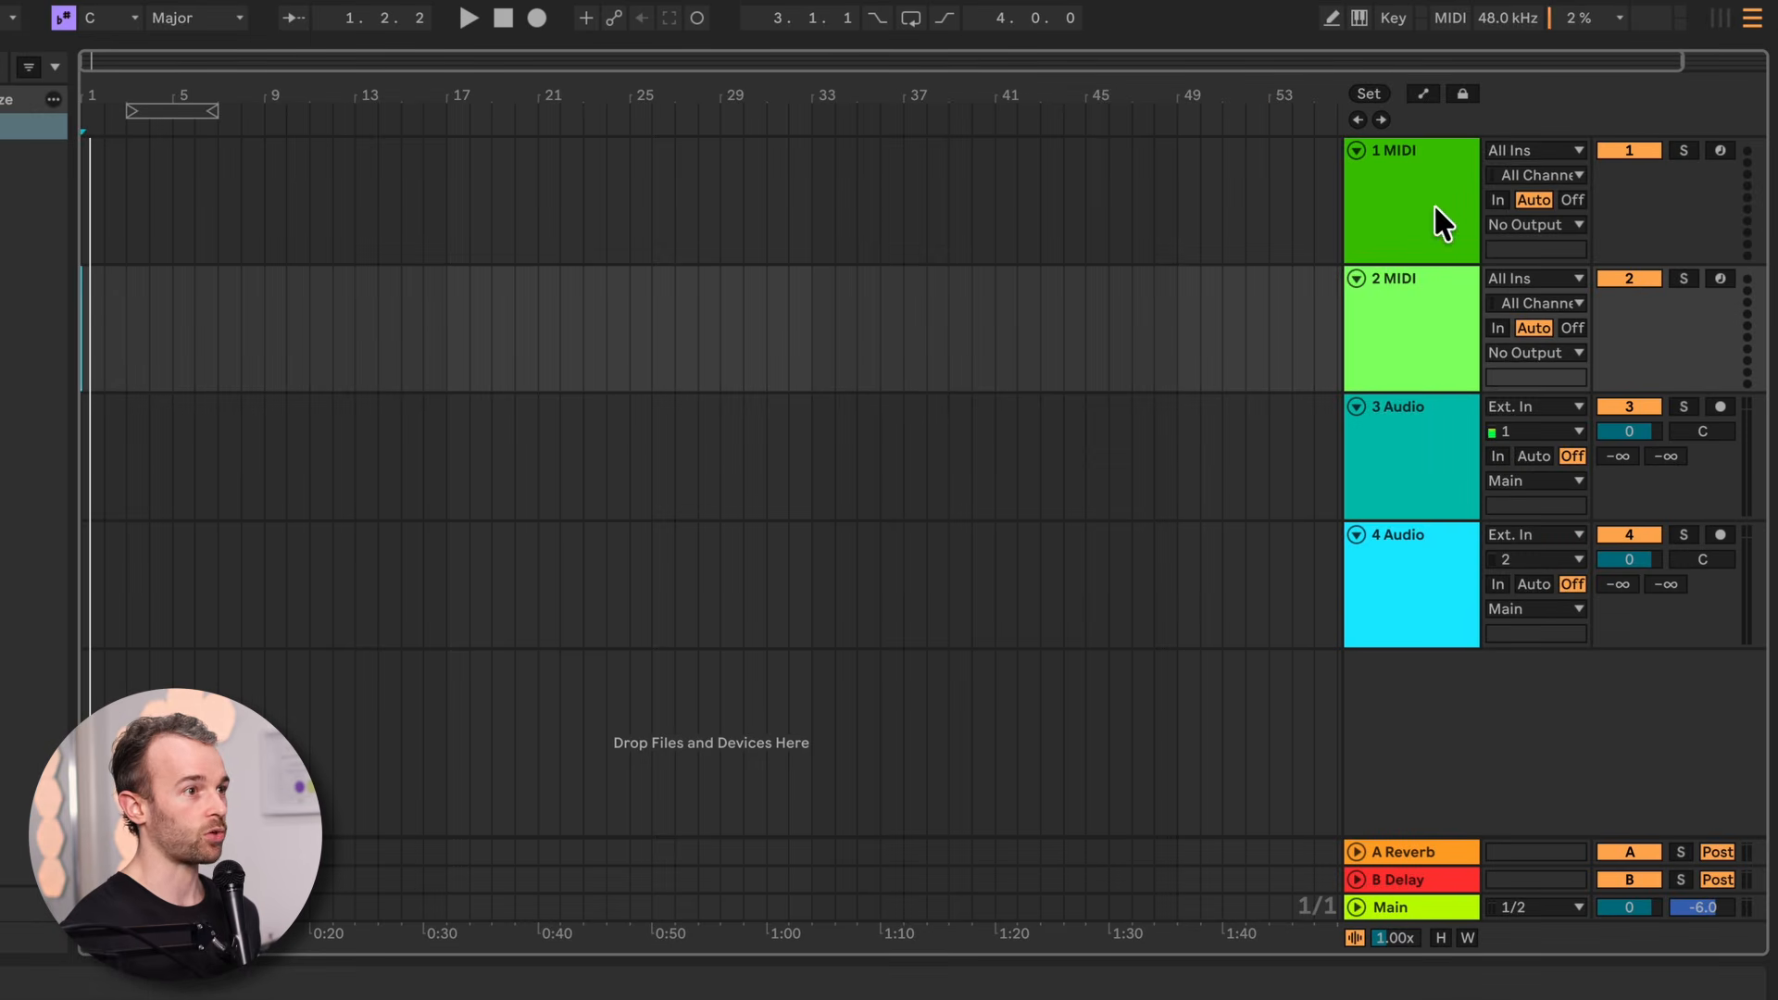
click(1433, 203)
click(1413, 309)
click(1407, 424)
click(1397, 586)
click(1400, 477)
click(1408, 336)
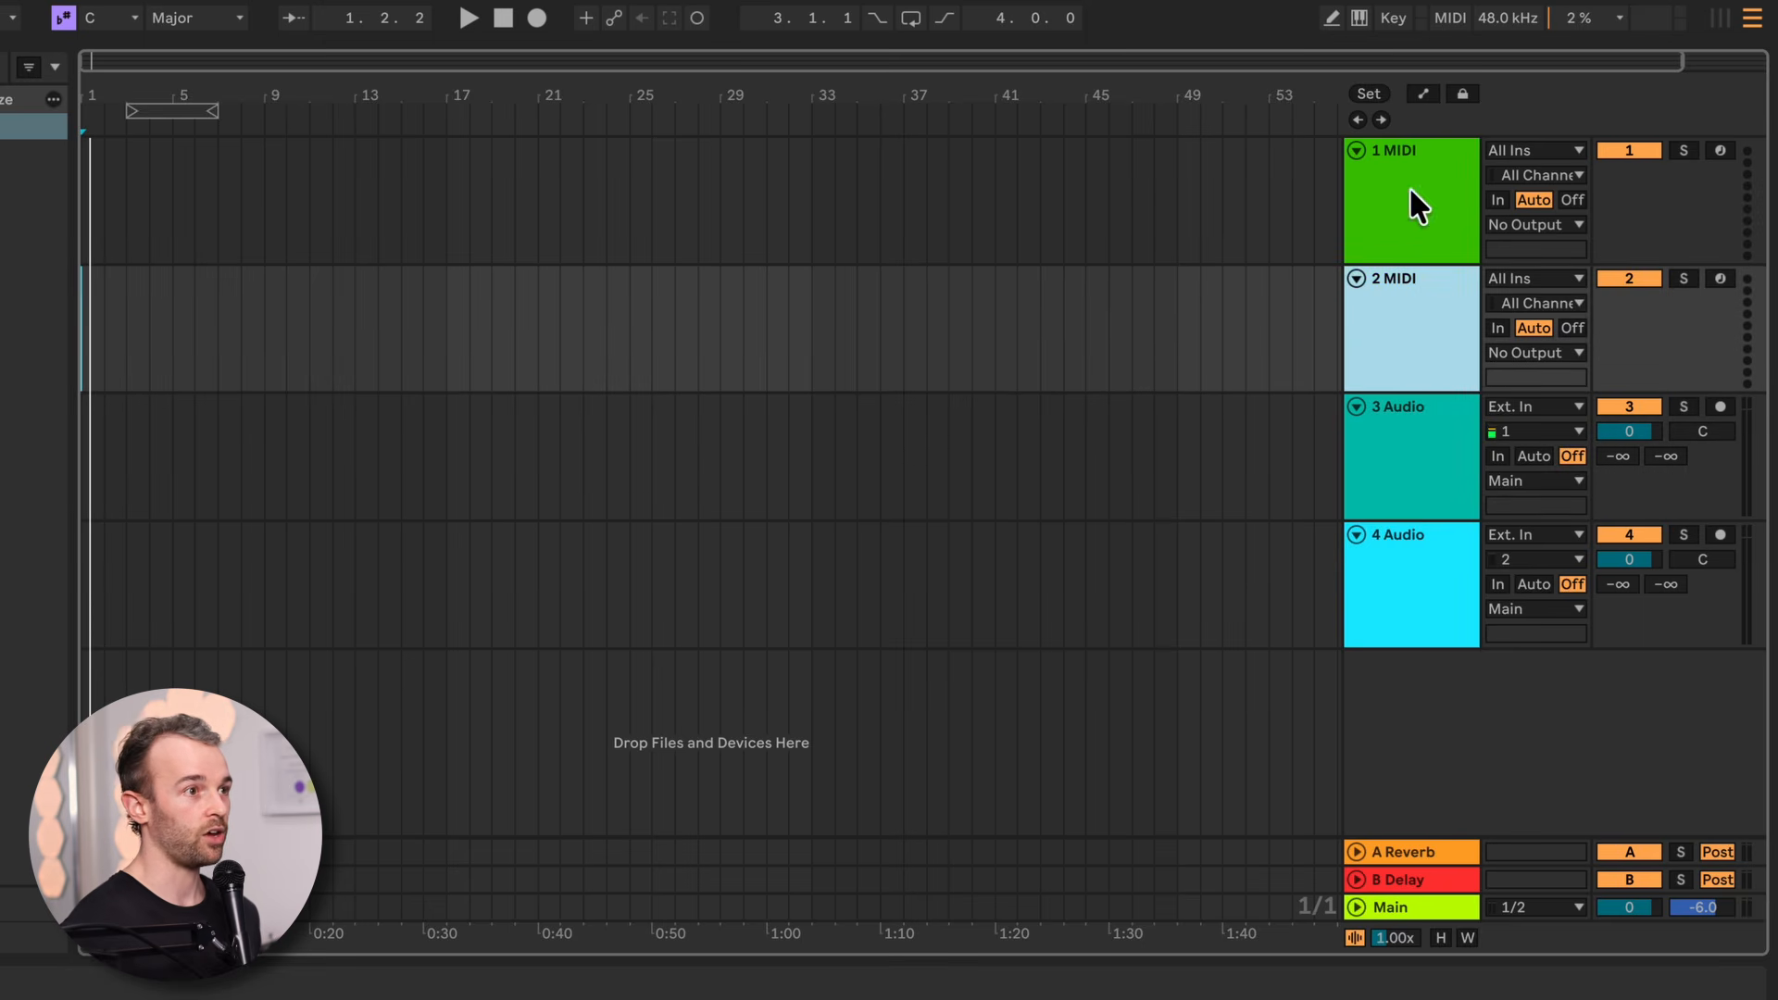
click(1410, 190)
click(1433, 301)
click(1425, 199)
click(1422, 581)
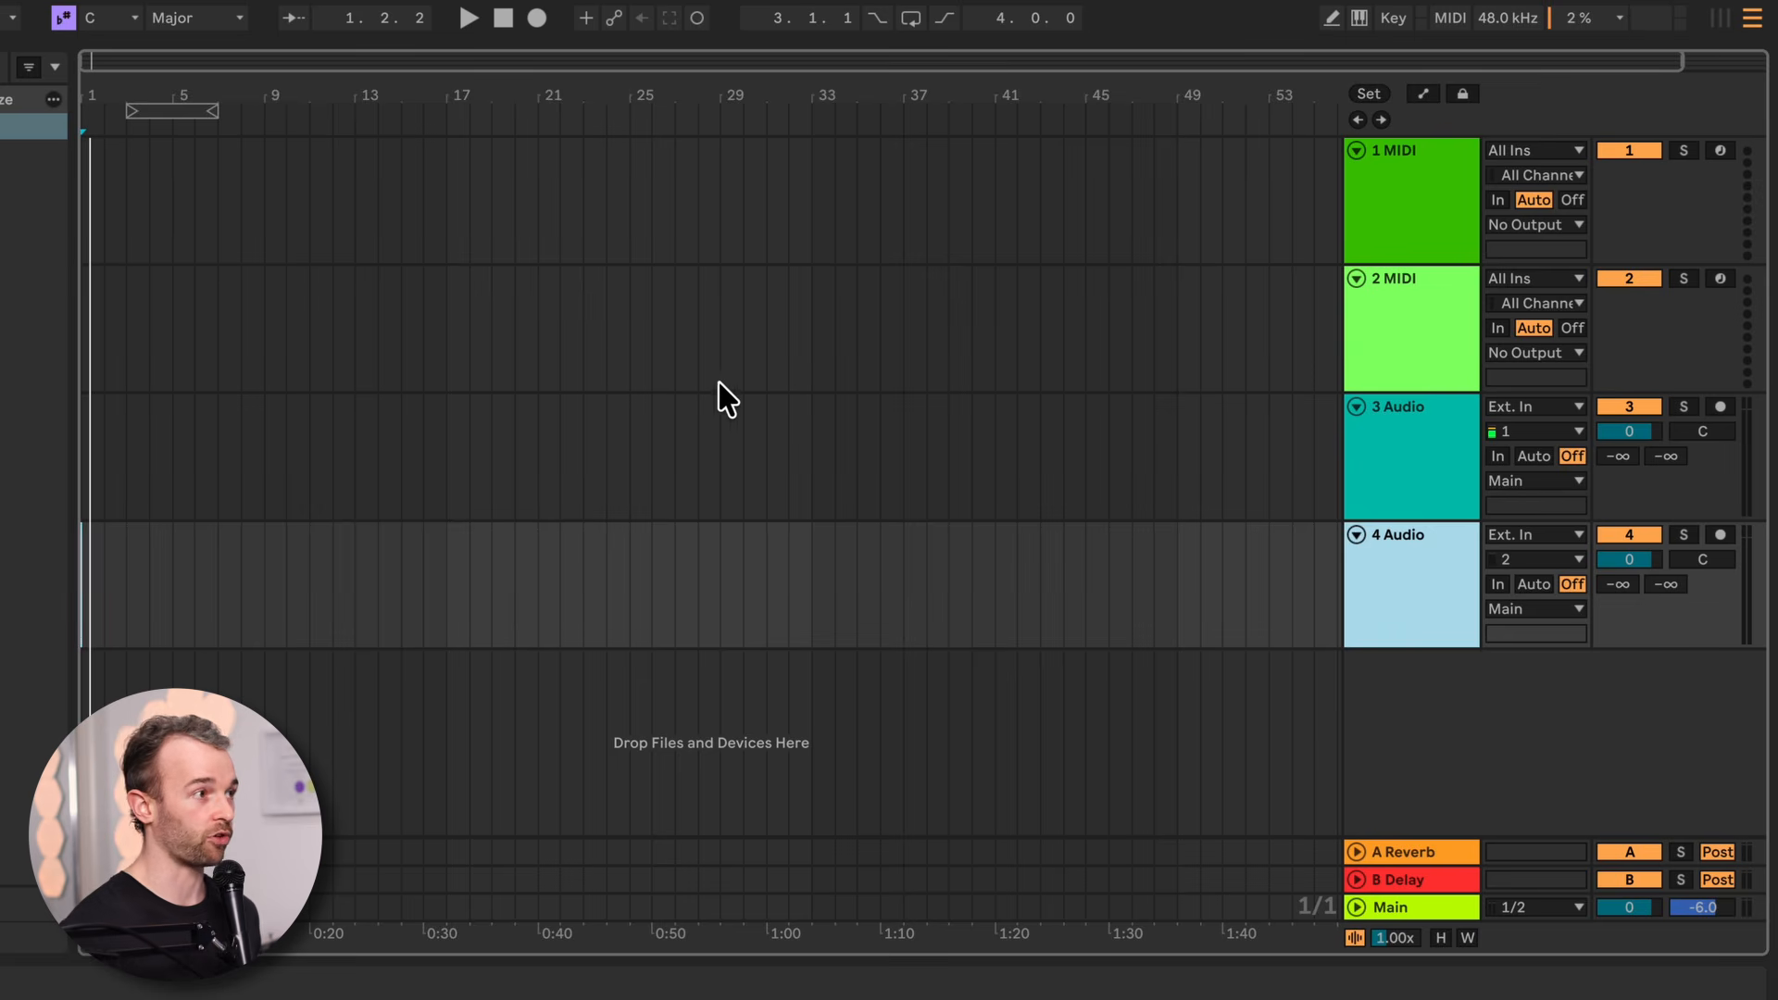
Select the time range from bar 1 to bar 32 on the 1 MIDI track, and place the insert marker at bar 33
click(91, 221)
drag(90, 220, 790, 210)
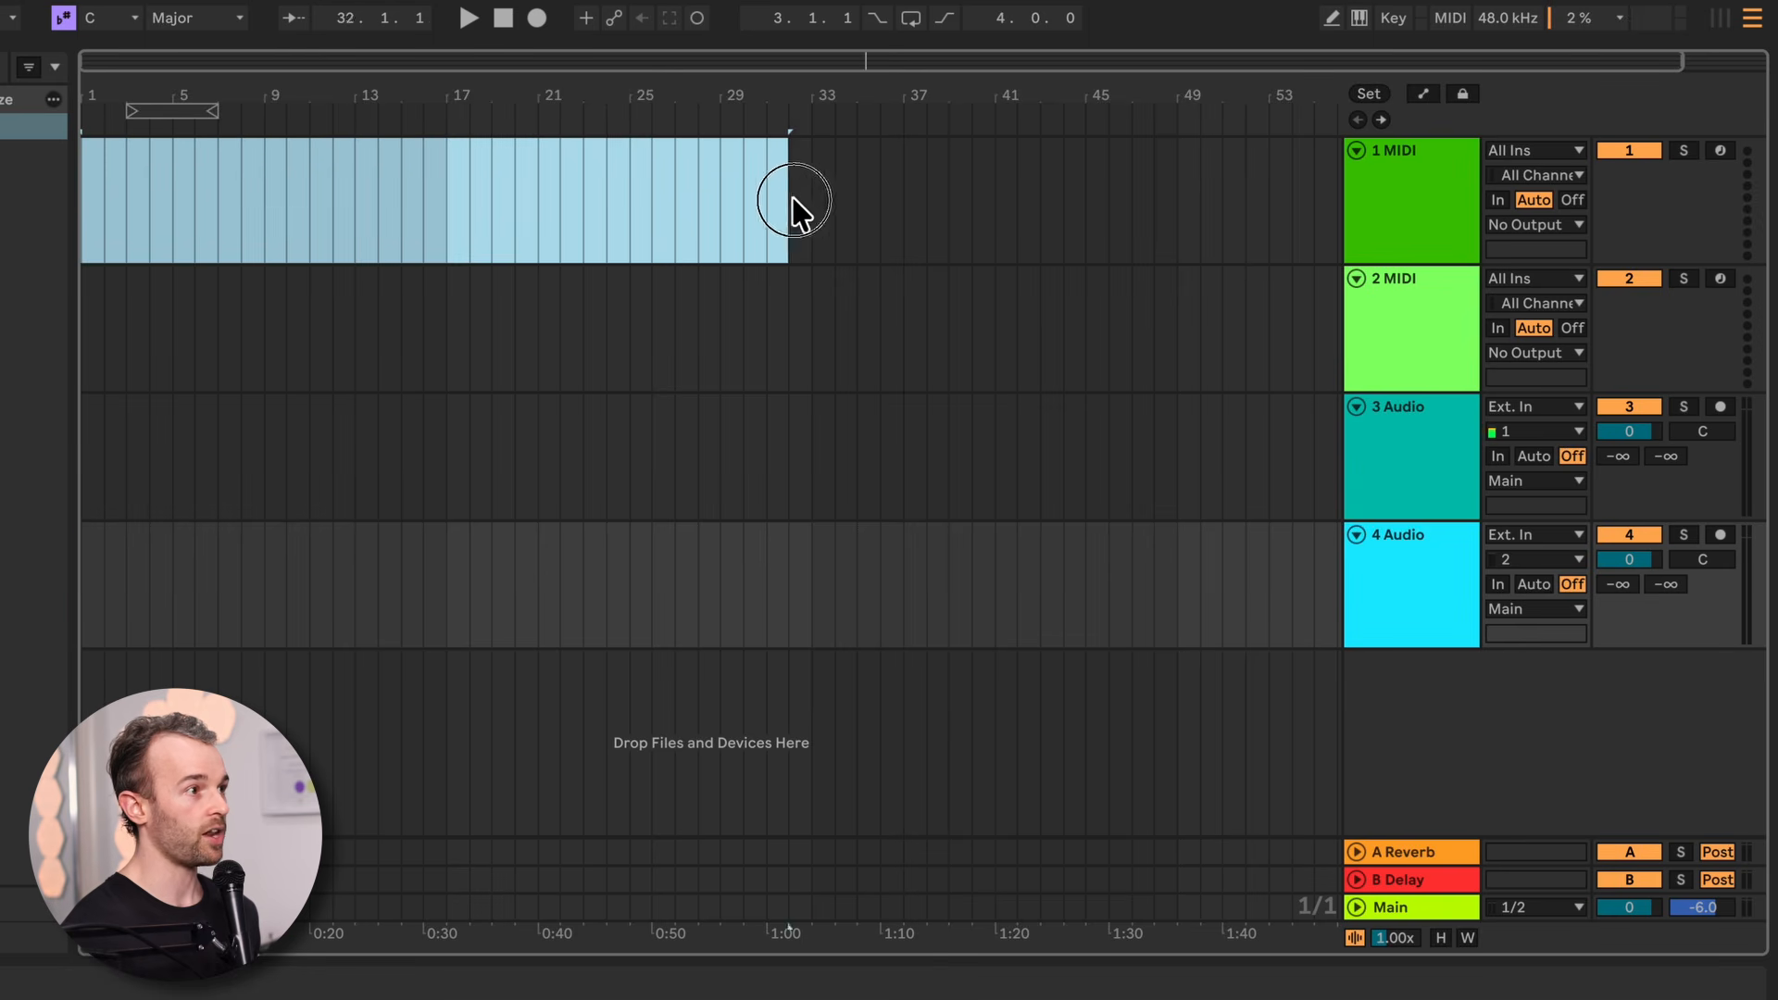
click(807, 207)
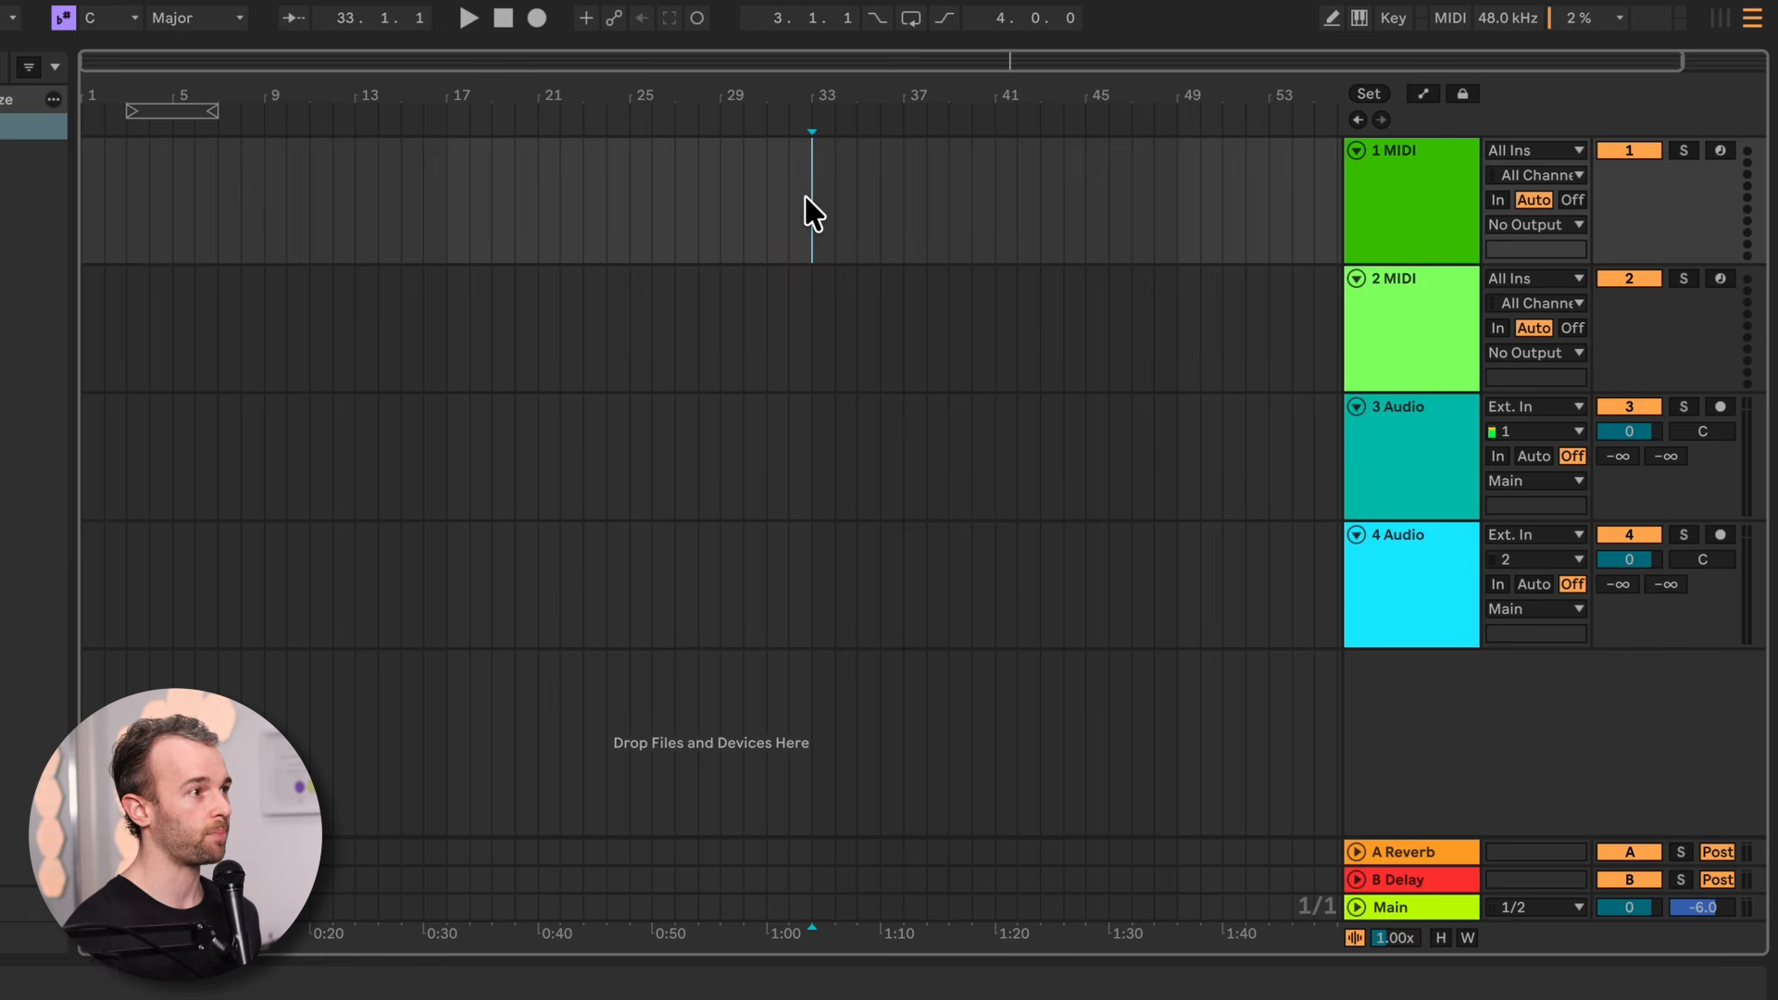
Toggle between Arrangement and Session View, ending in Session View, and select the first clip slot of the 1 MIDI track
key(Tab)
key(Tab)
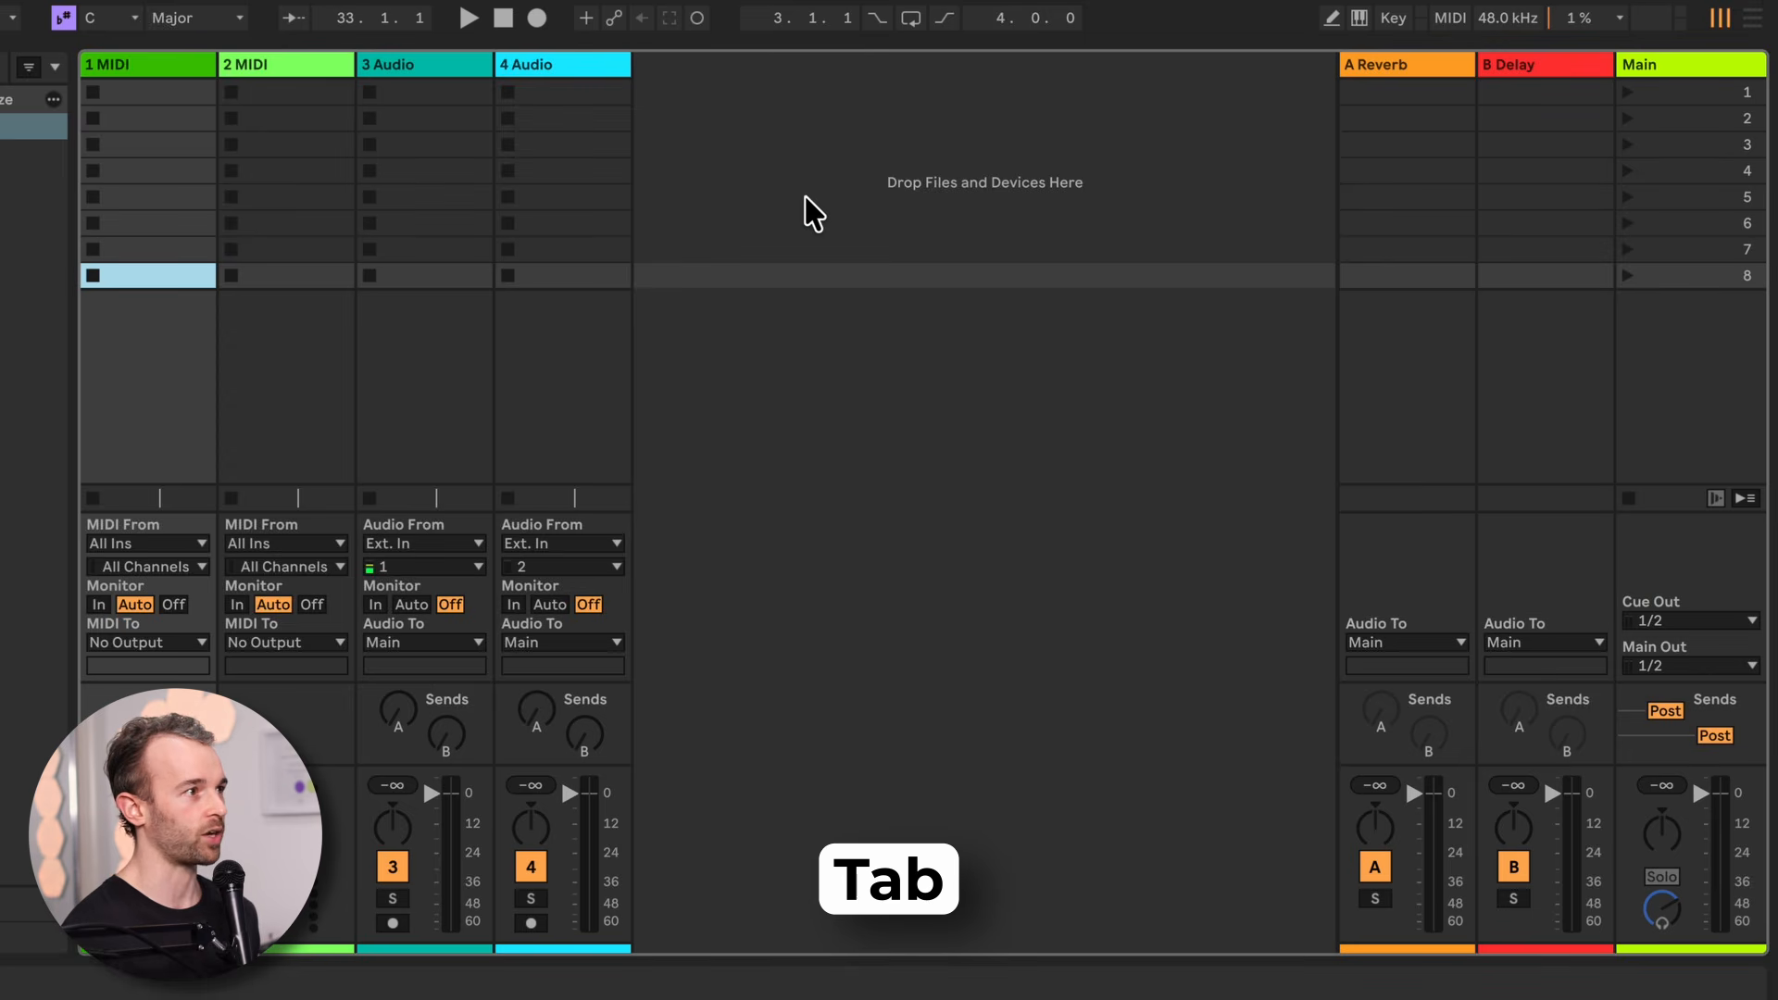
key(Tab)
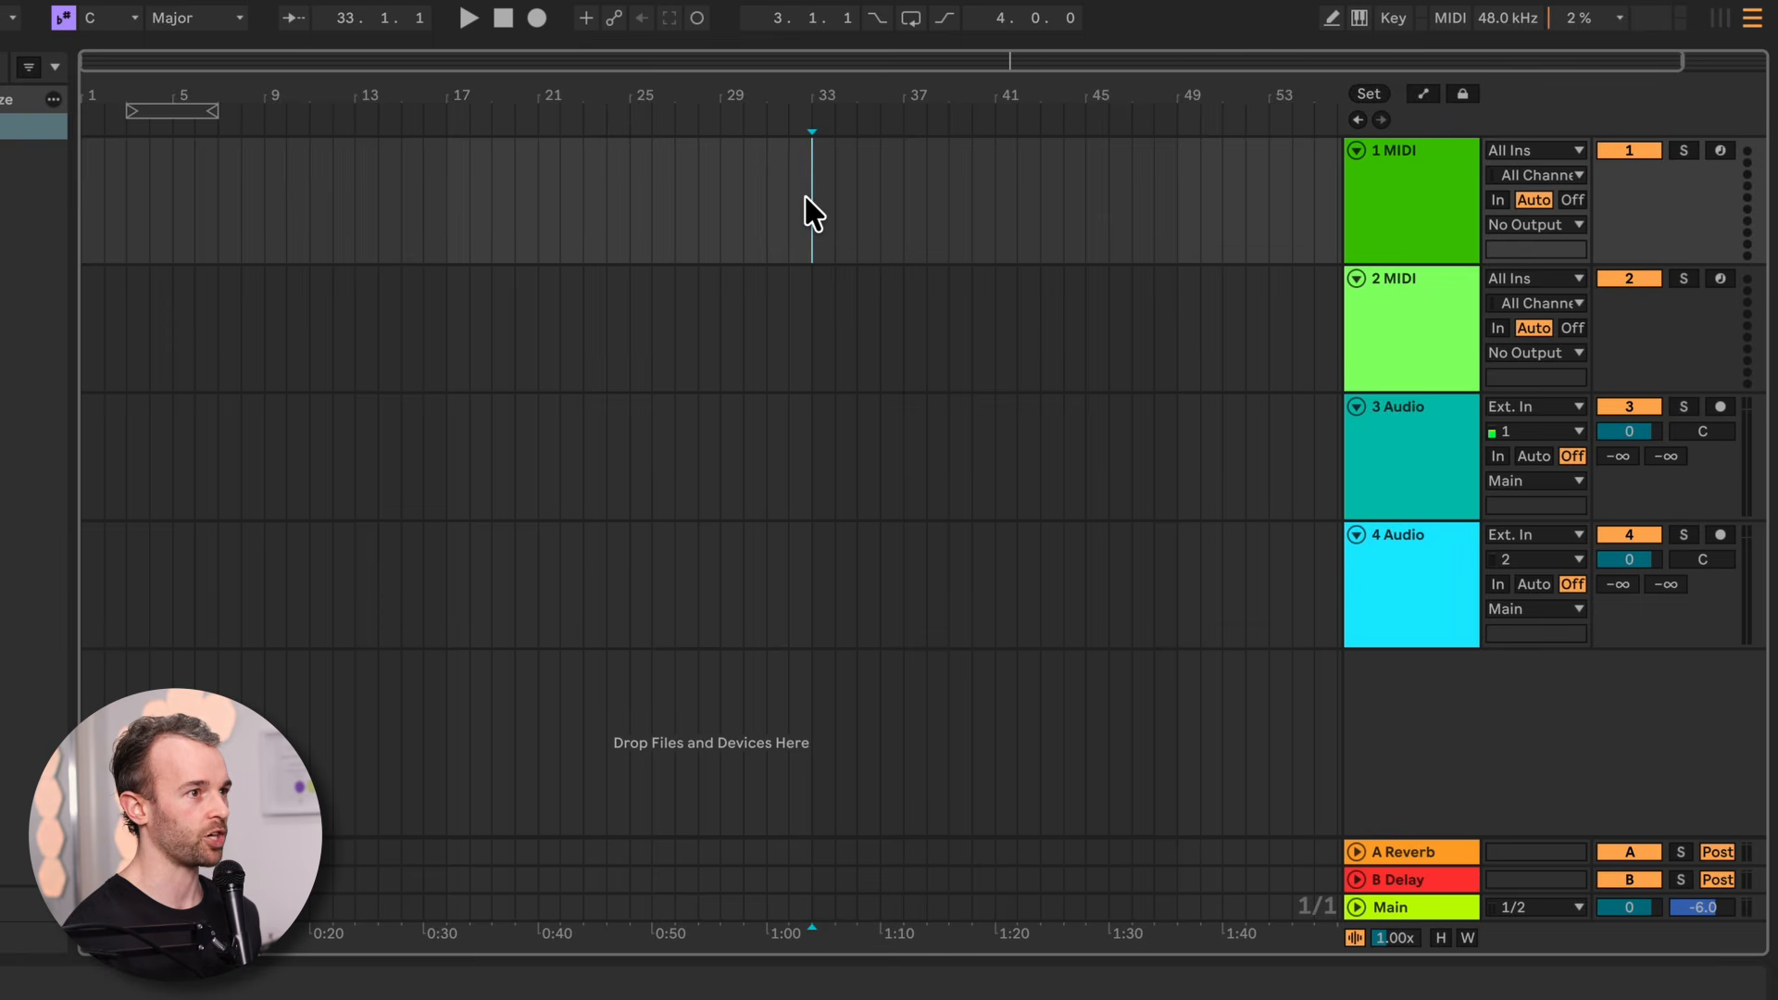
key(Tab)
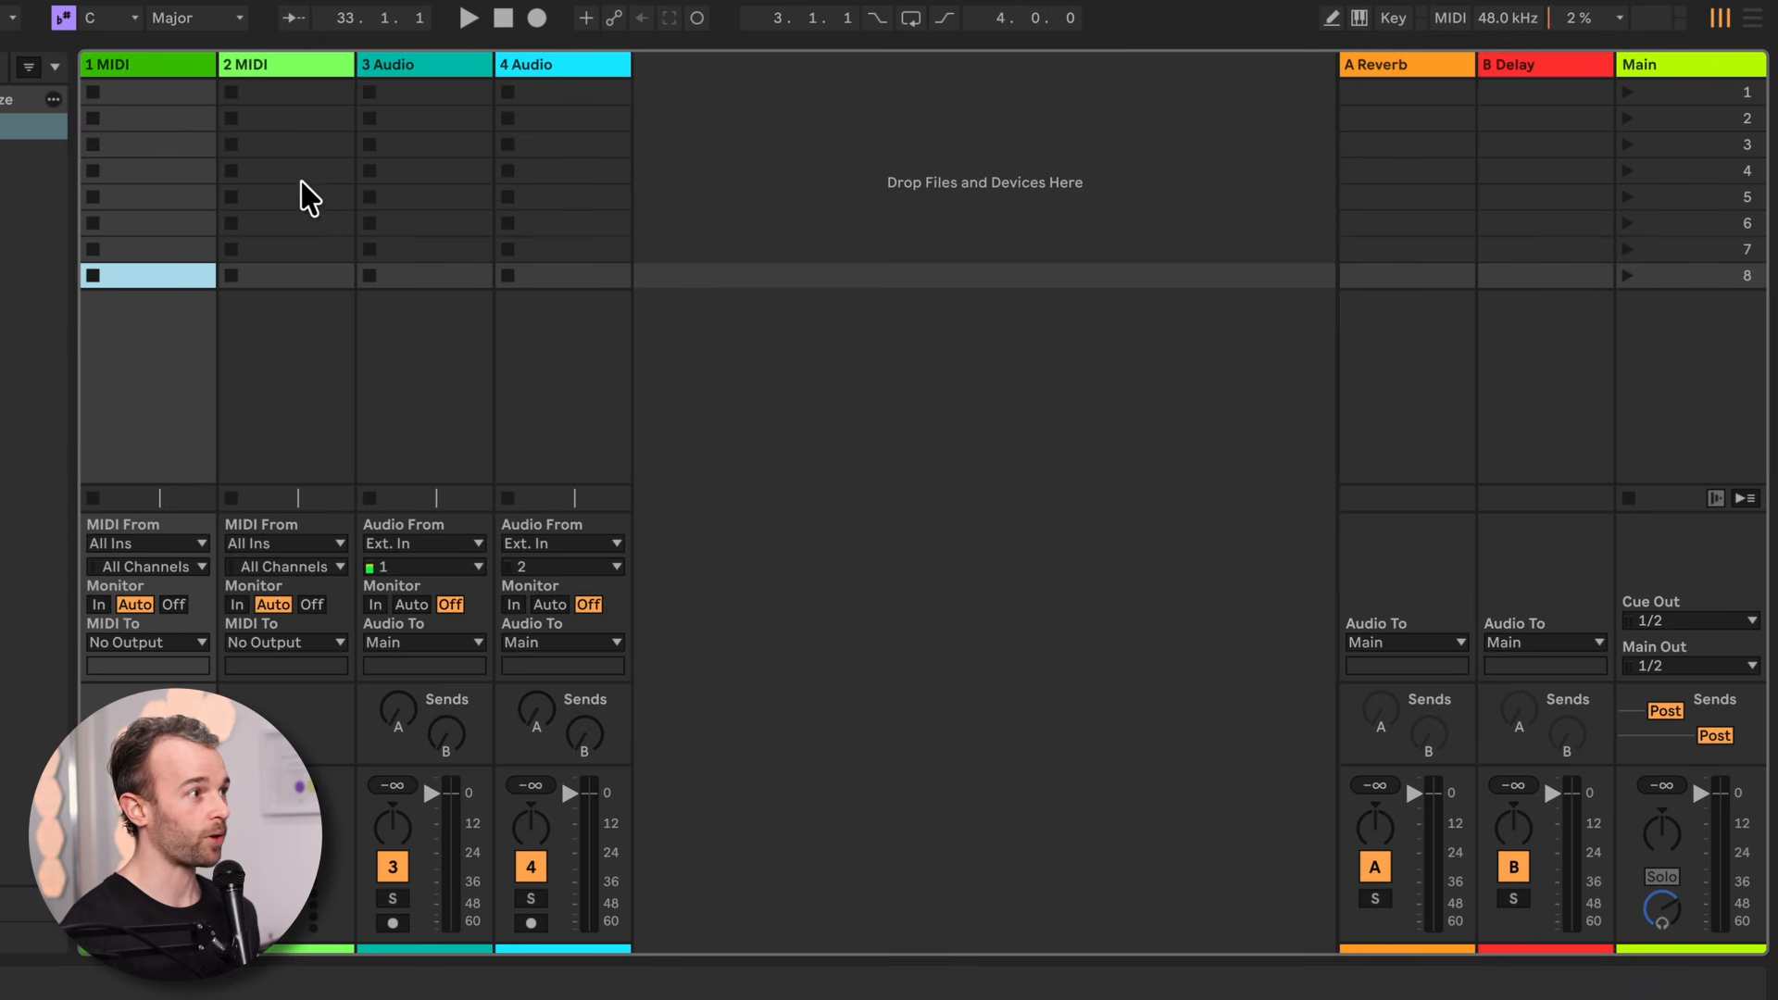
click(183, 93)
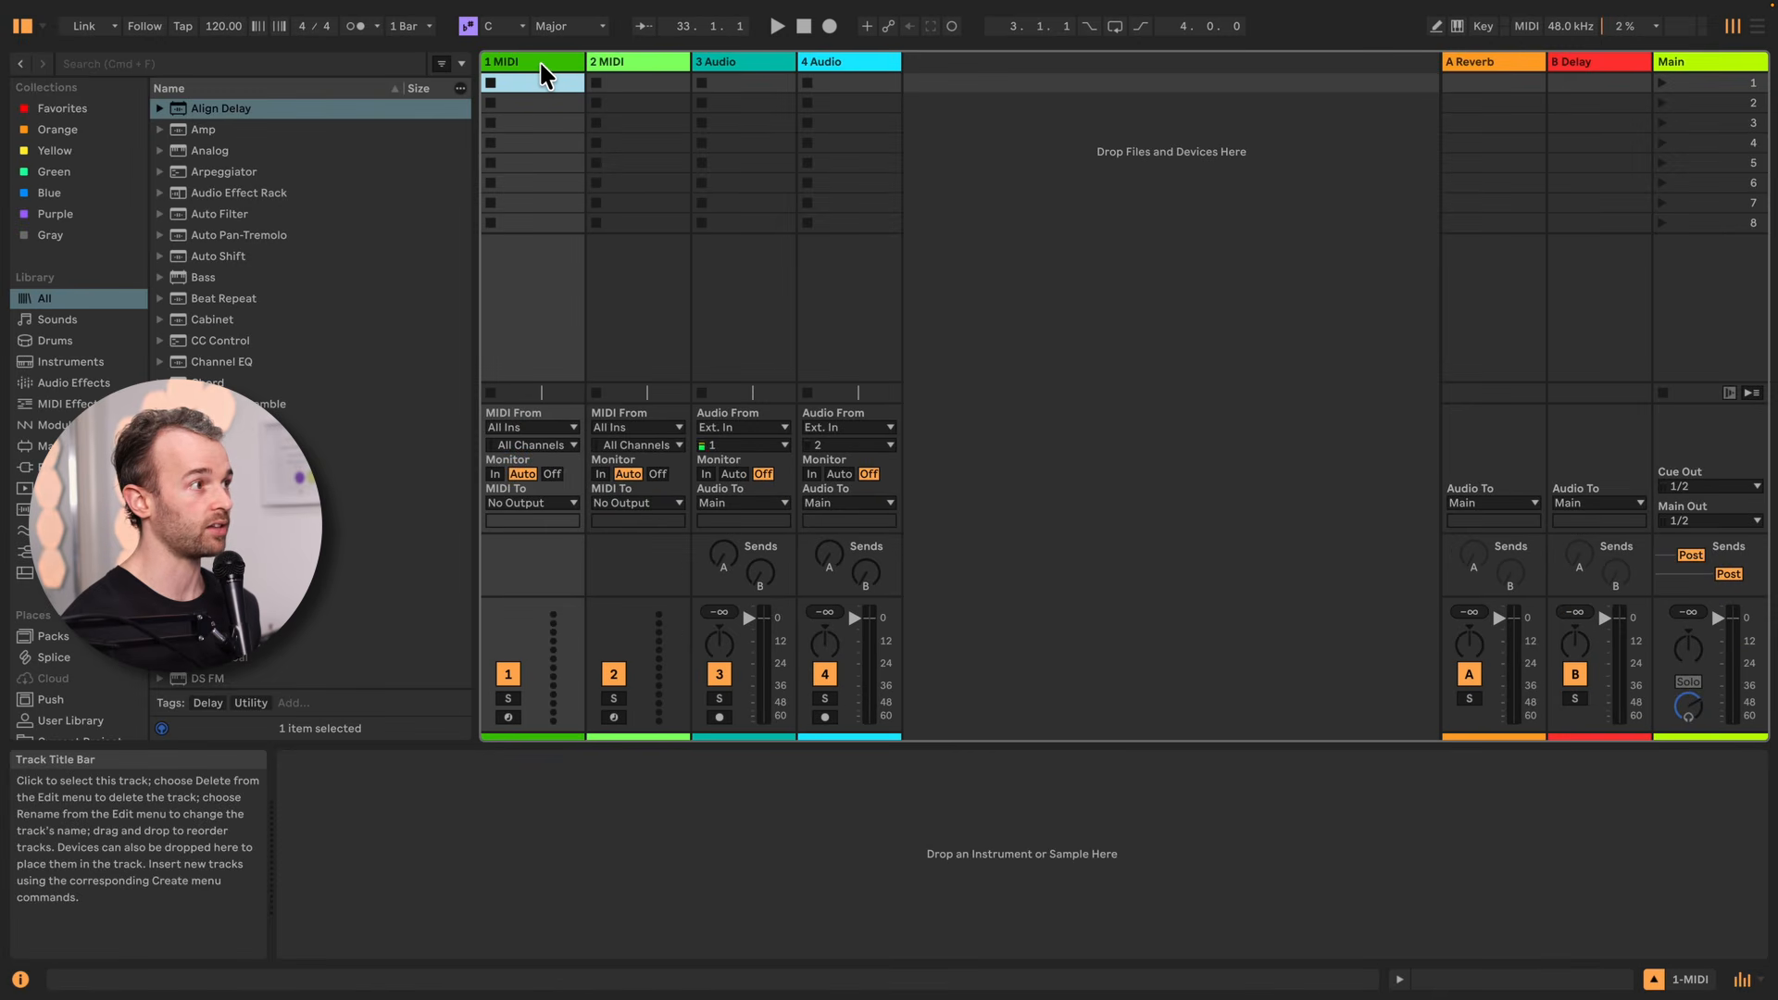
Compare the device areas of the MIDI and audio tracks by selecting them alternately, finishing on 3 Audio
click(624, 61)
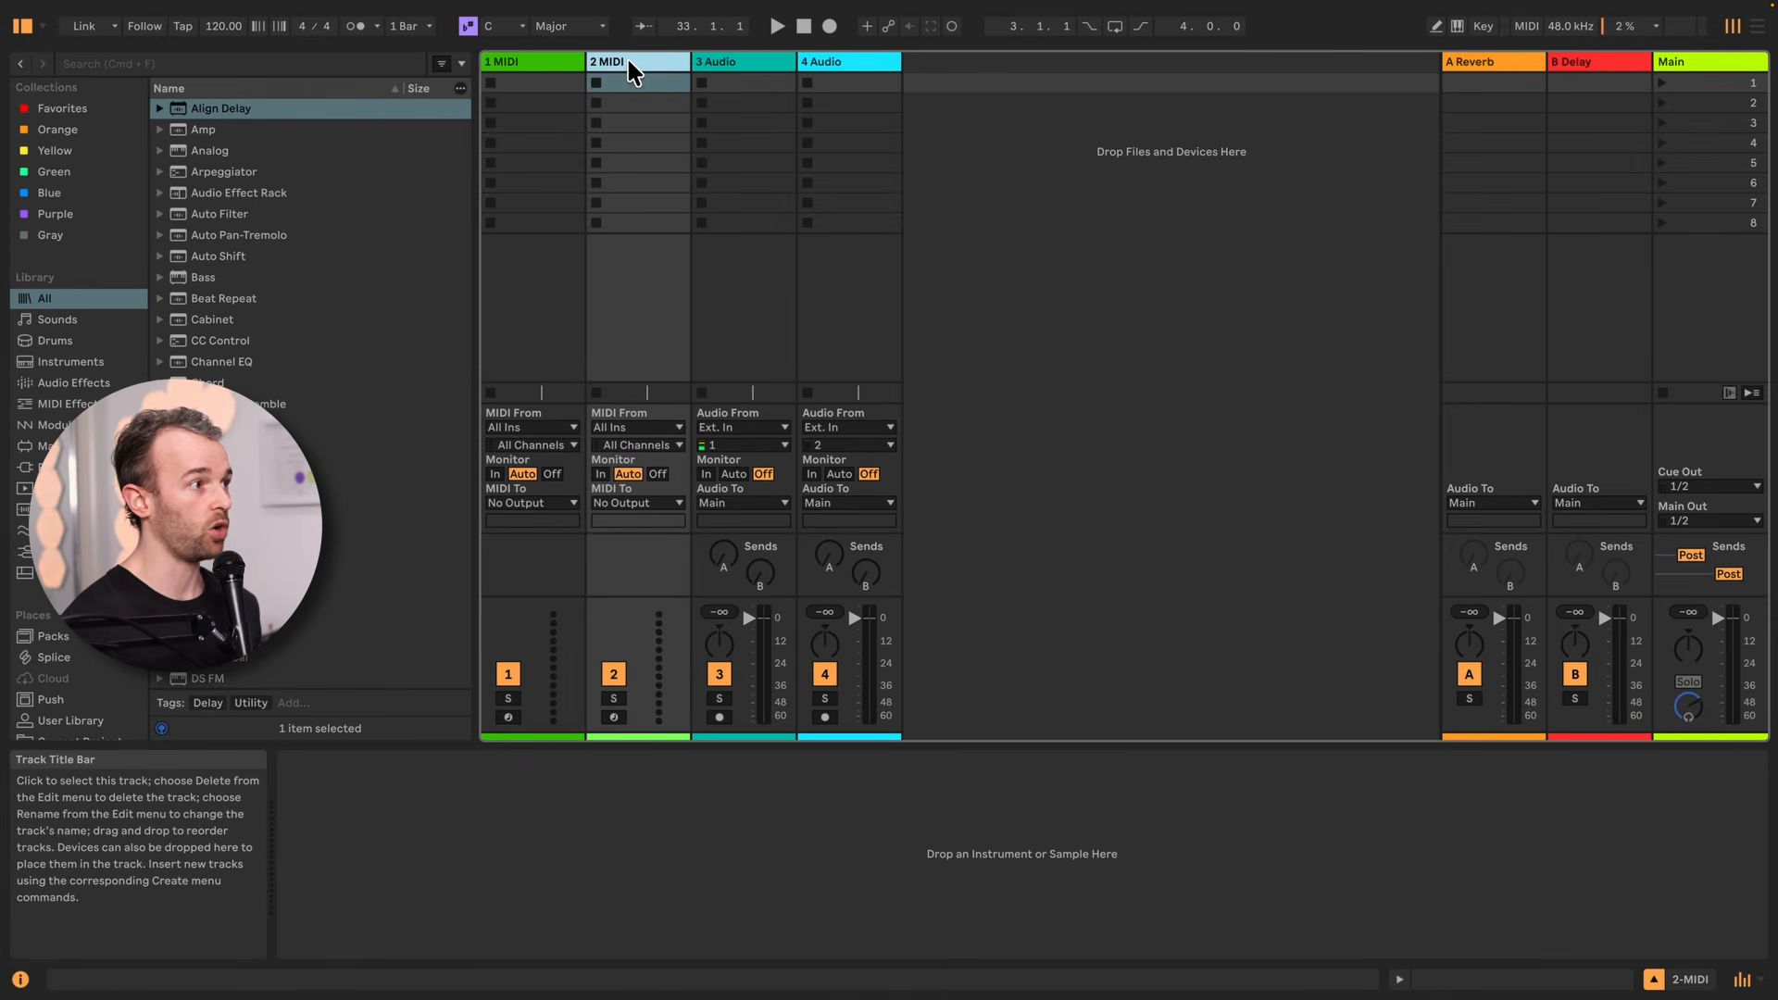
click(713, 63)
click(821, 62)
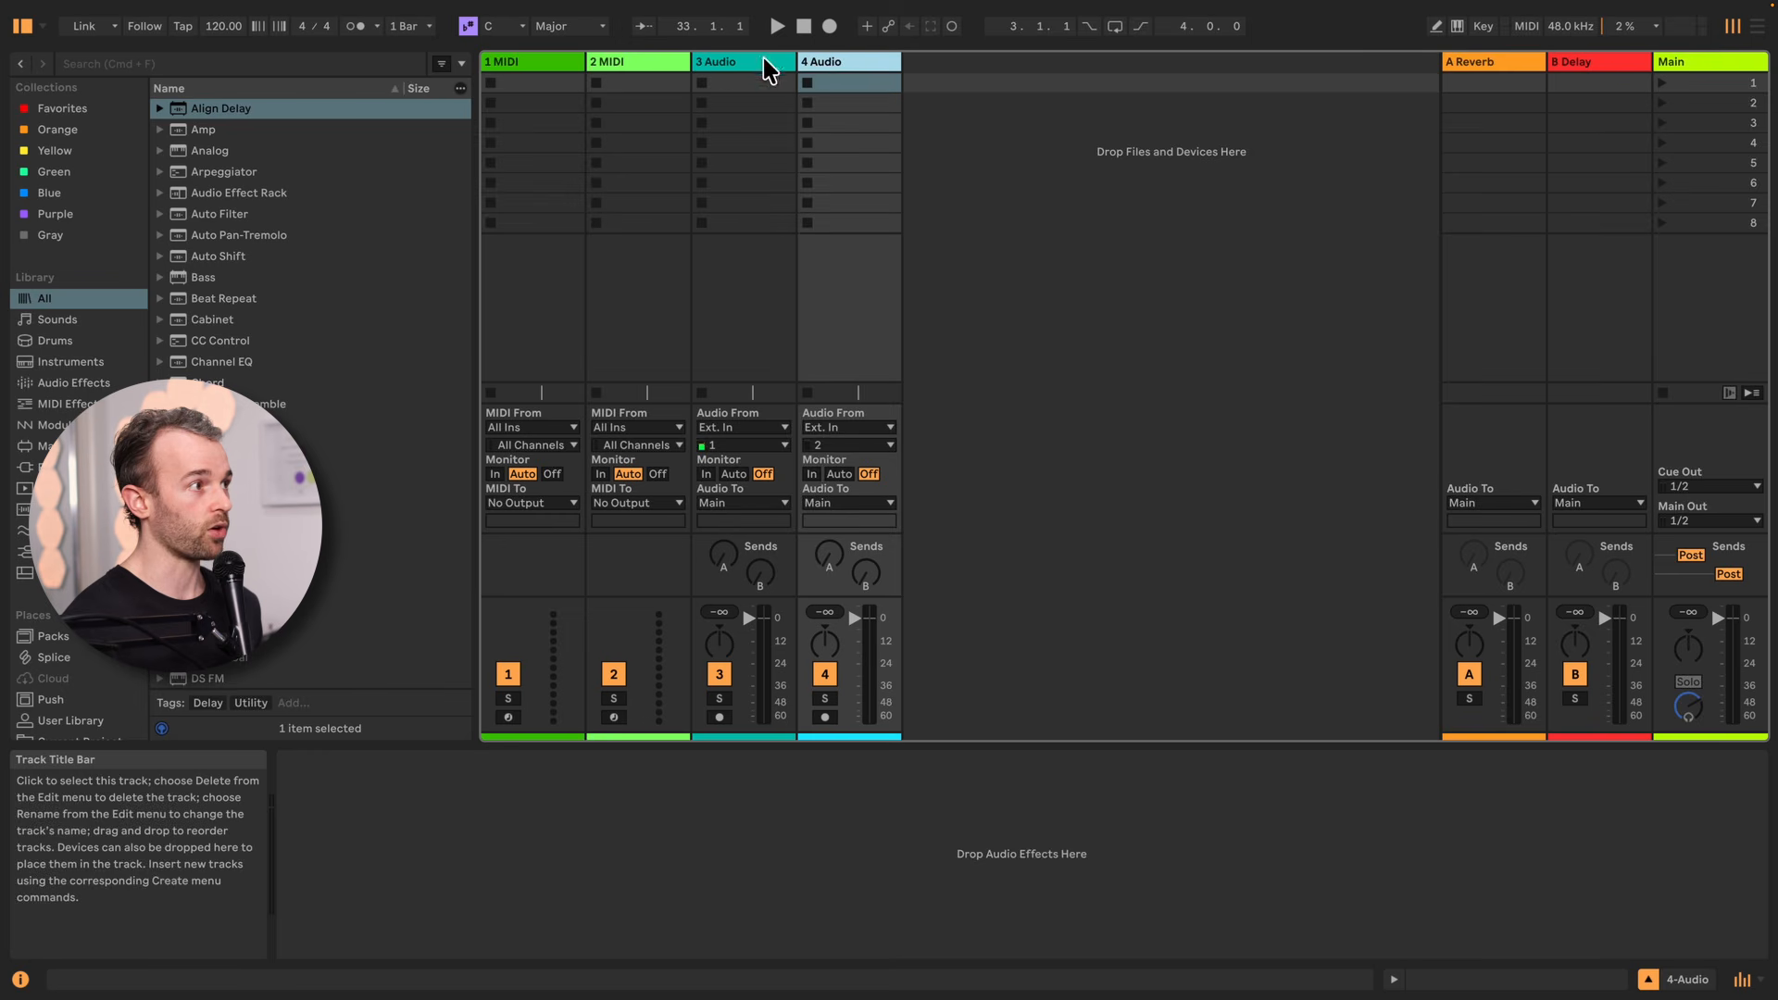
click(551, 61)
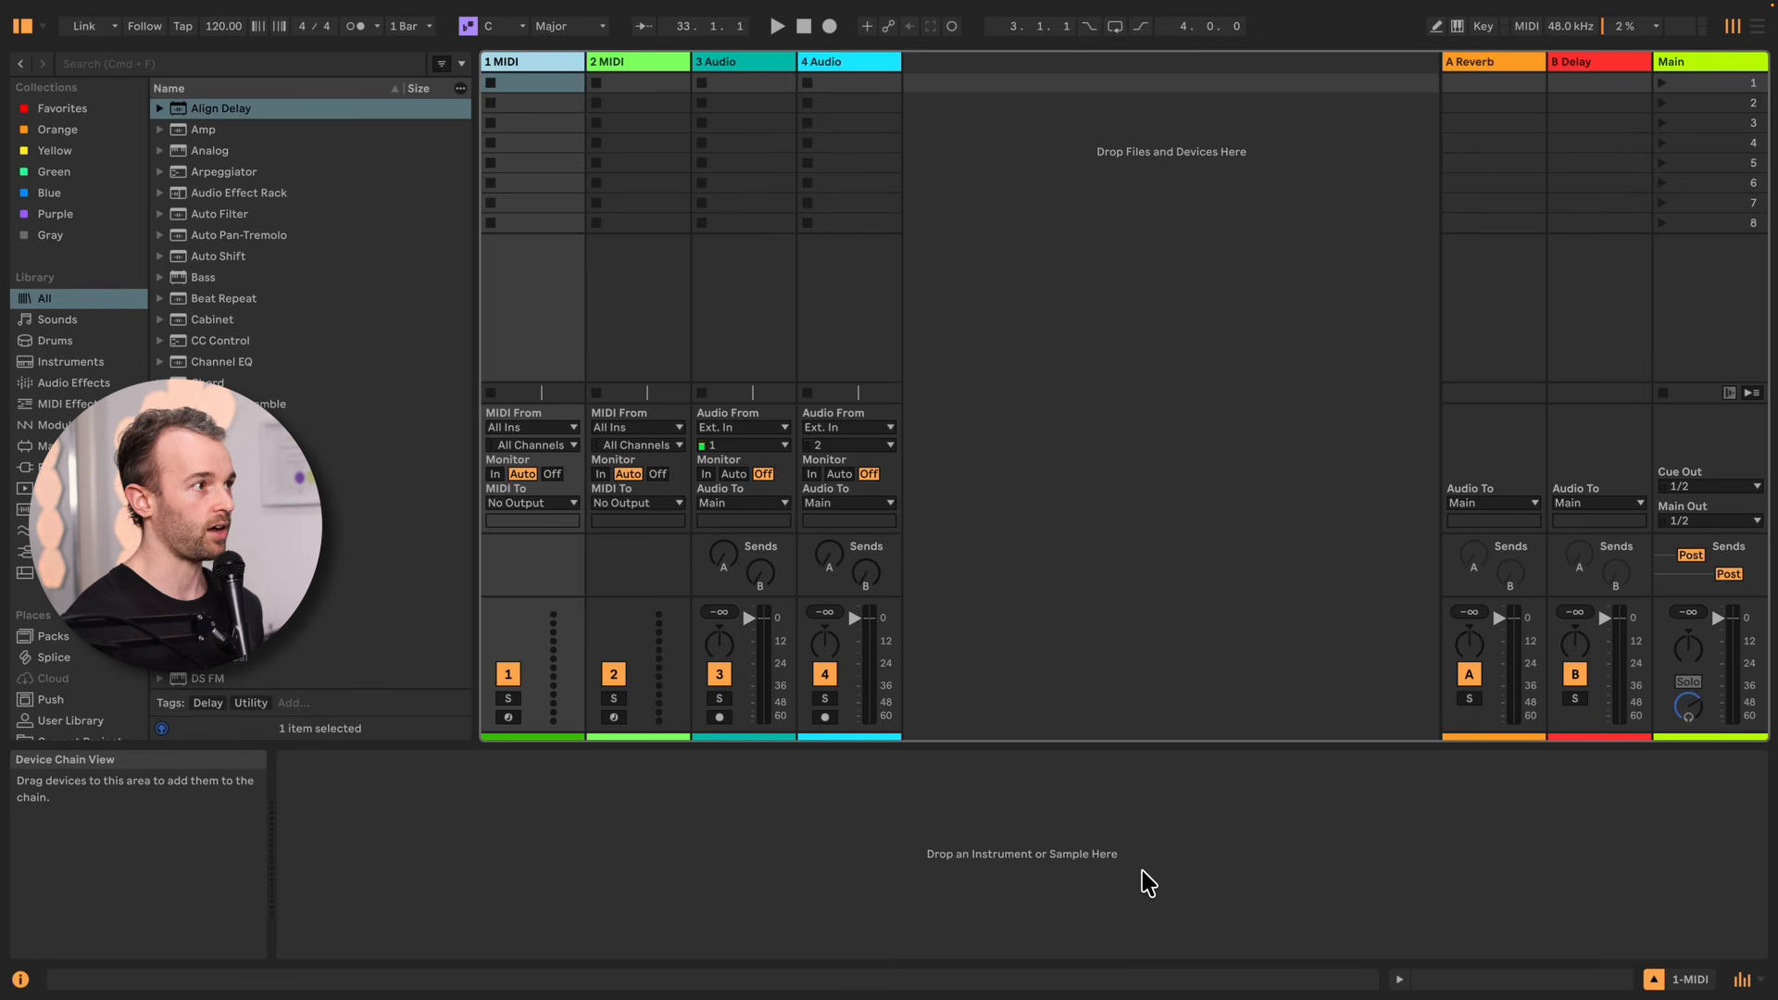
click(738, 65)
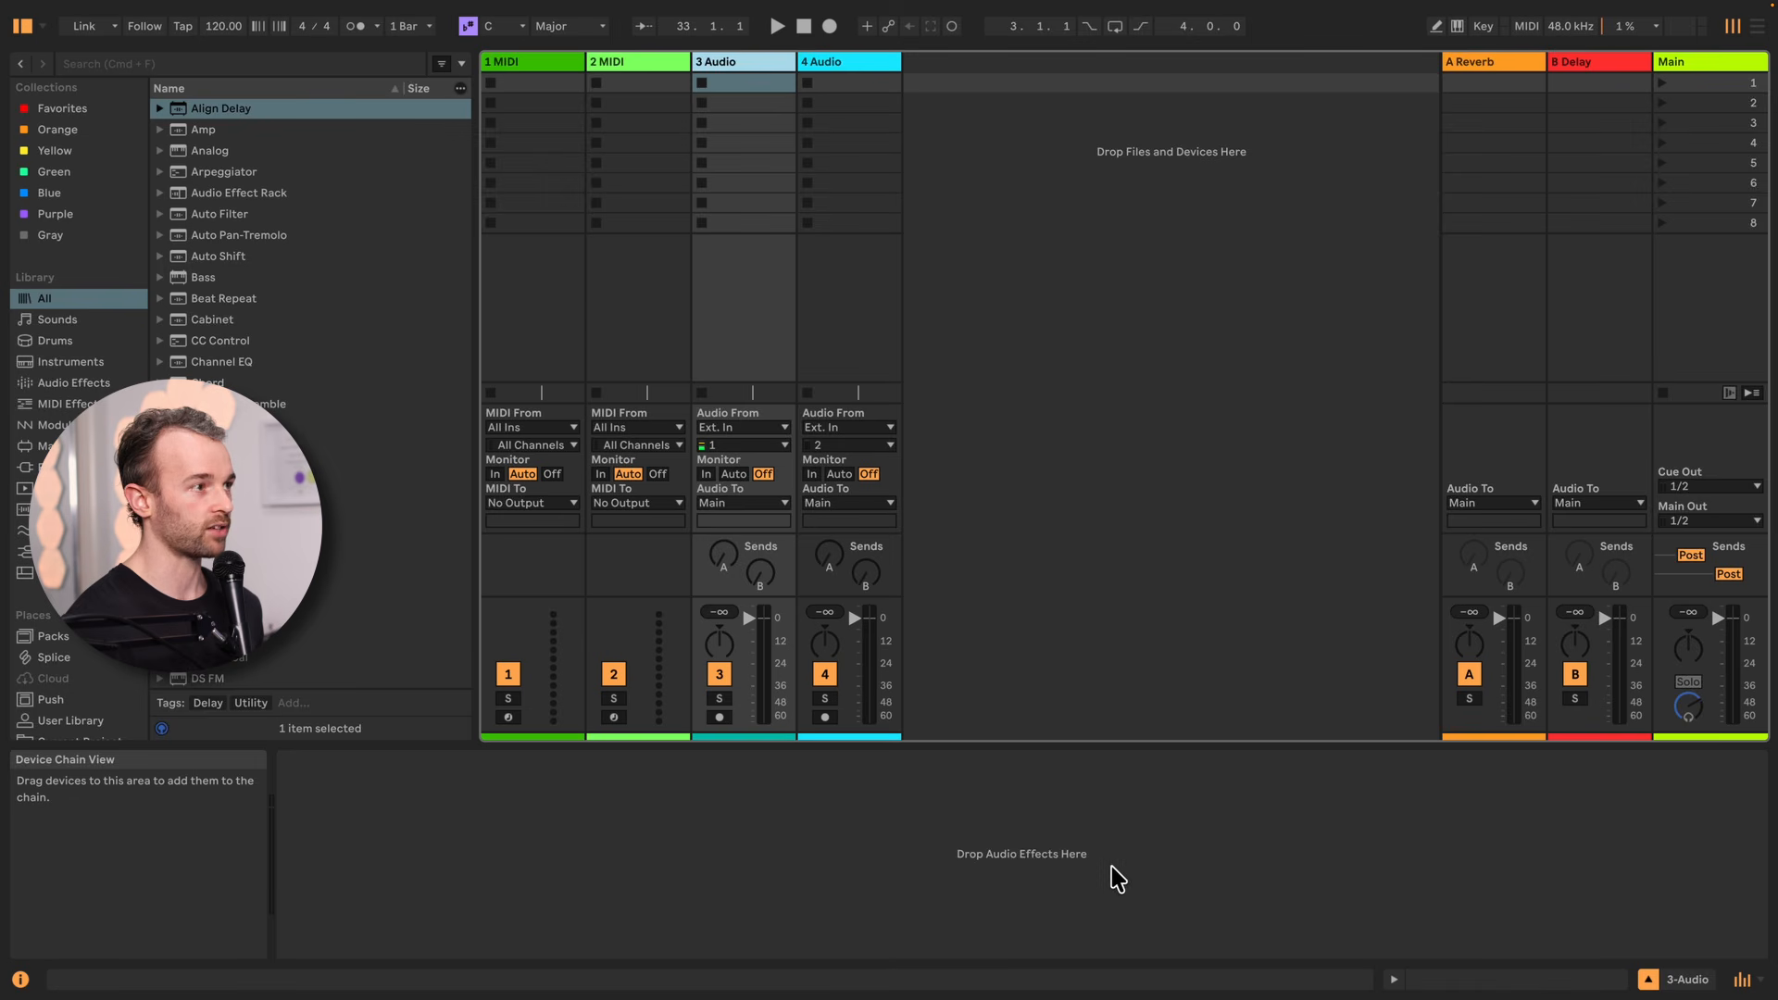
click(569, 62)
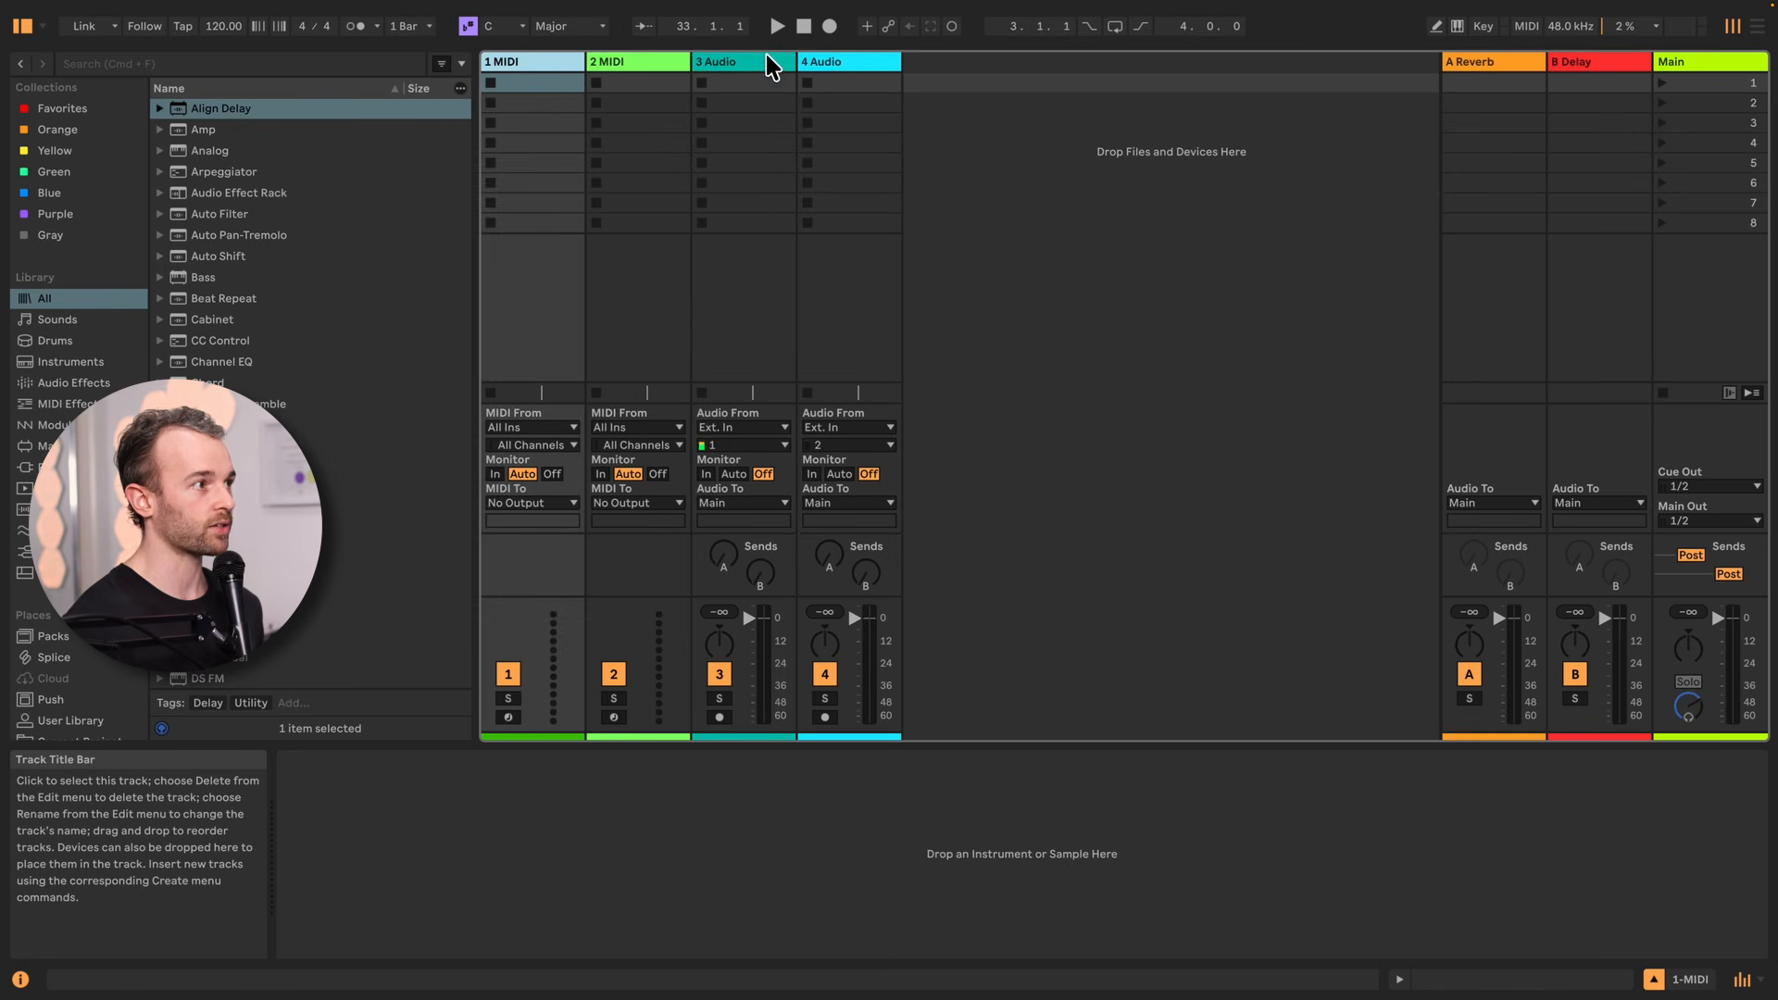
click(773, 62)
click(572, 63)
click(707, 63)
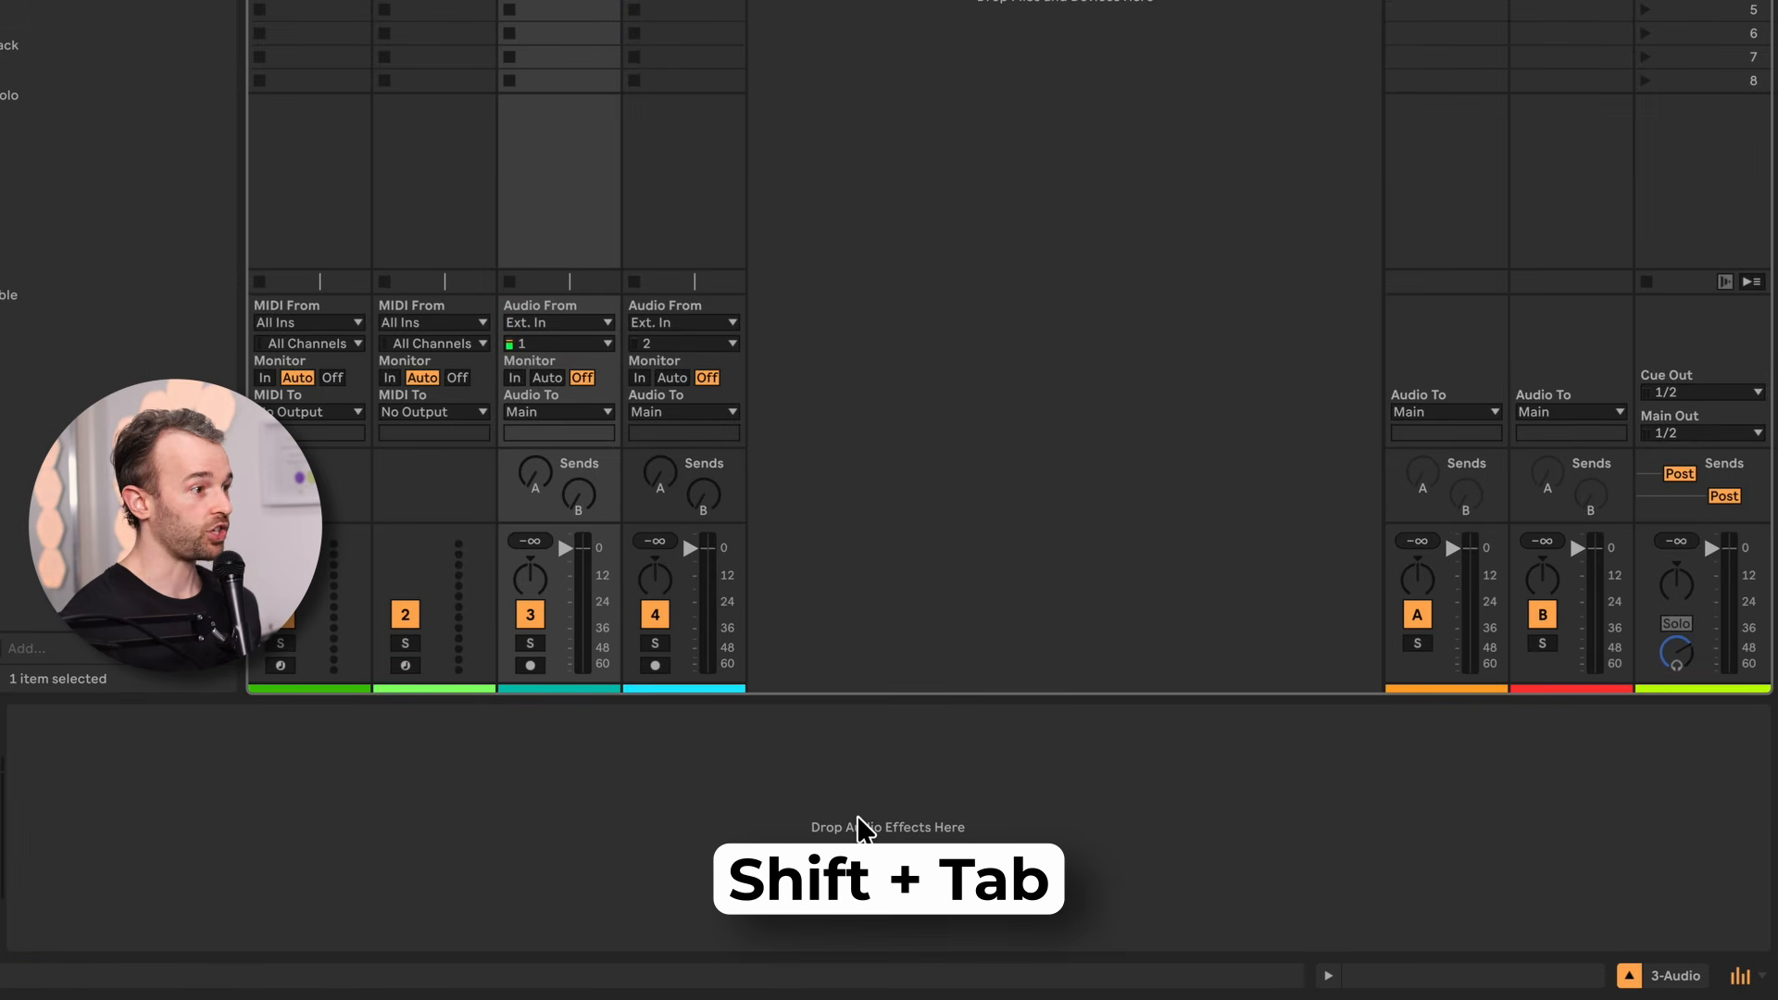
Switch back and forth between Clip View and Device View for the 3 Audio track, ending in Device View
key(shift+Tab)
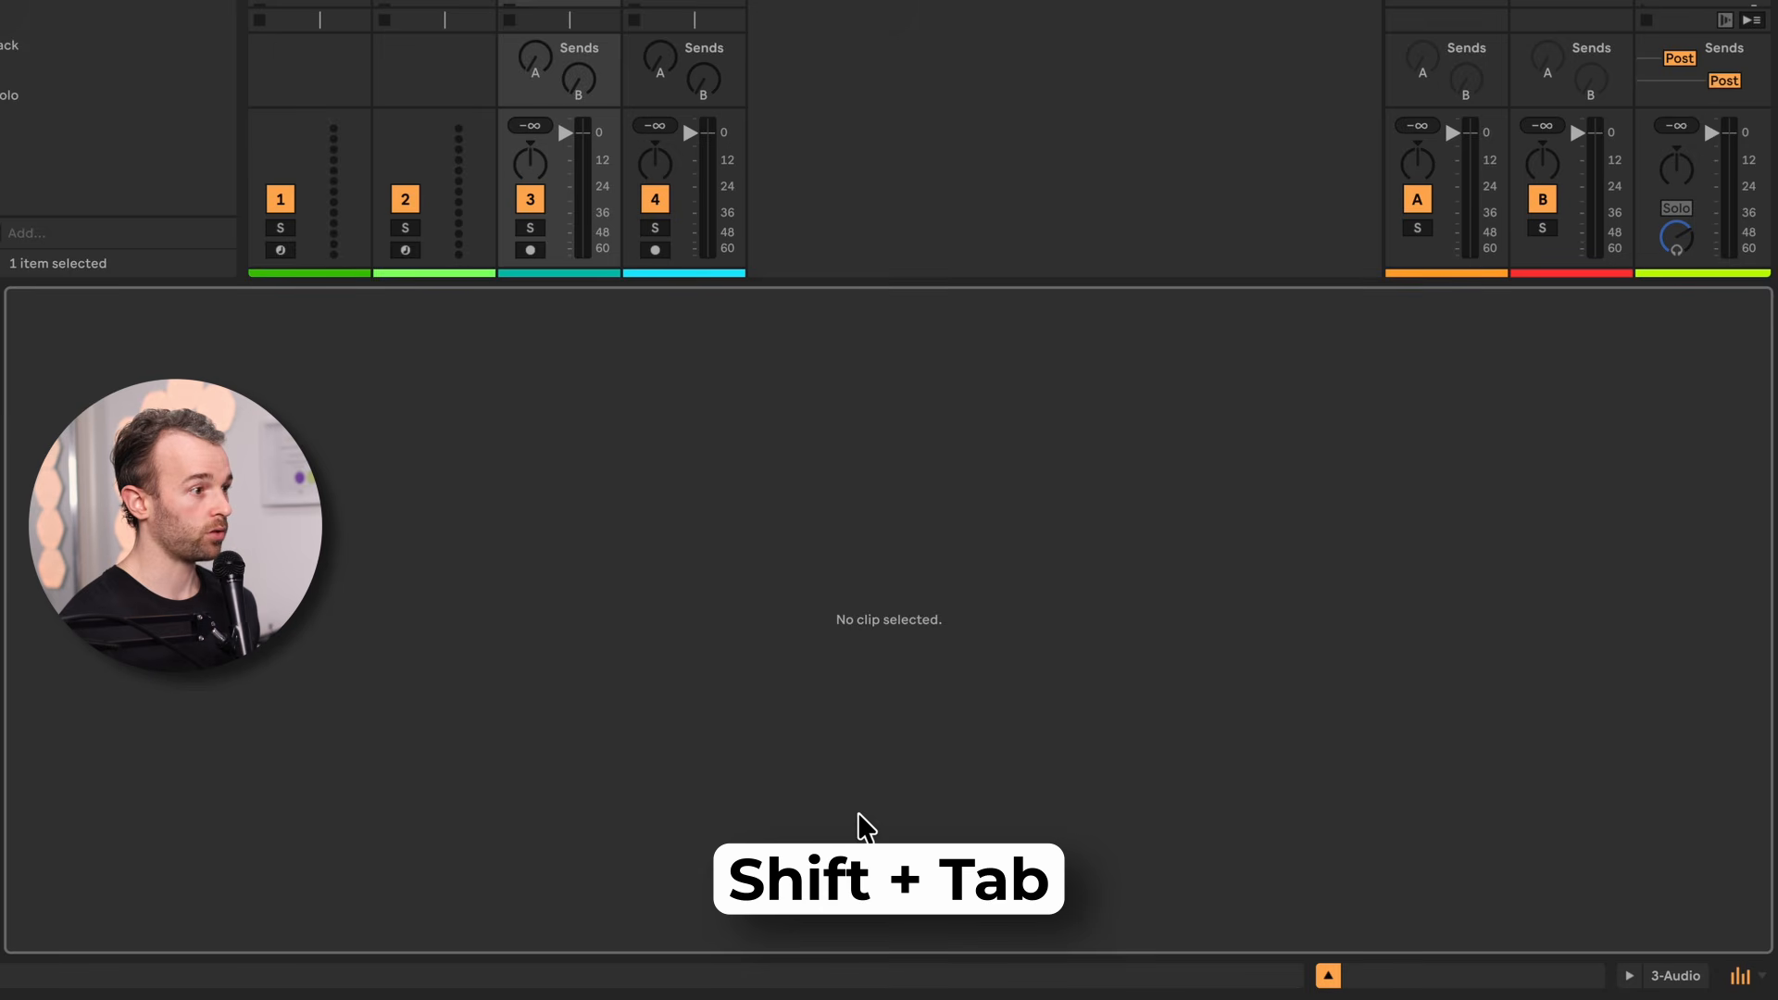
key(shift+Tab)
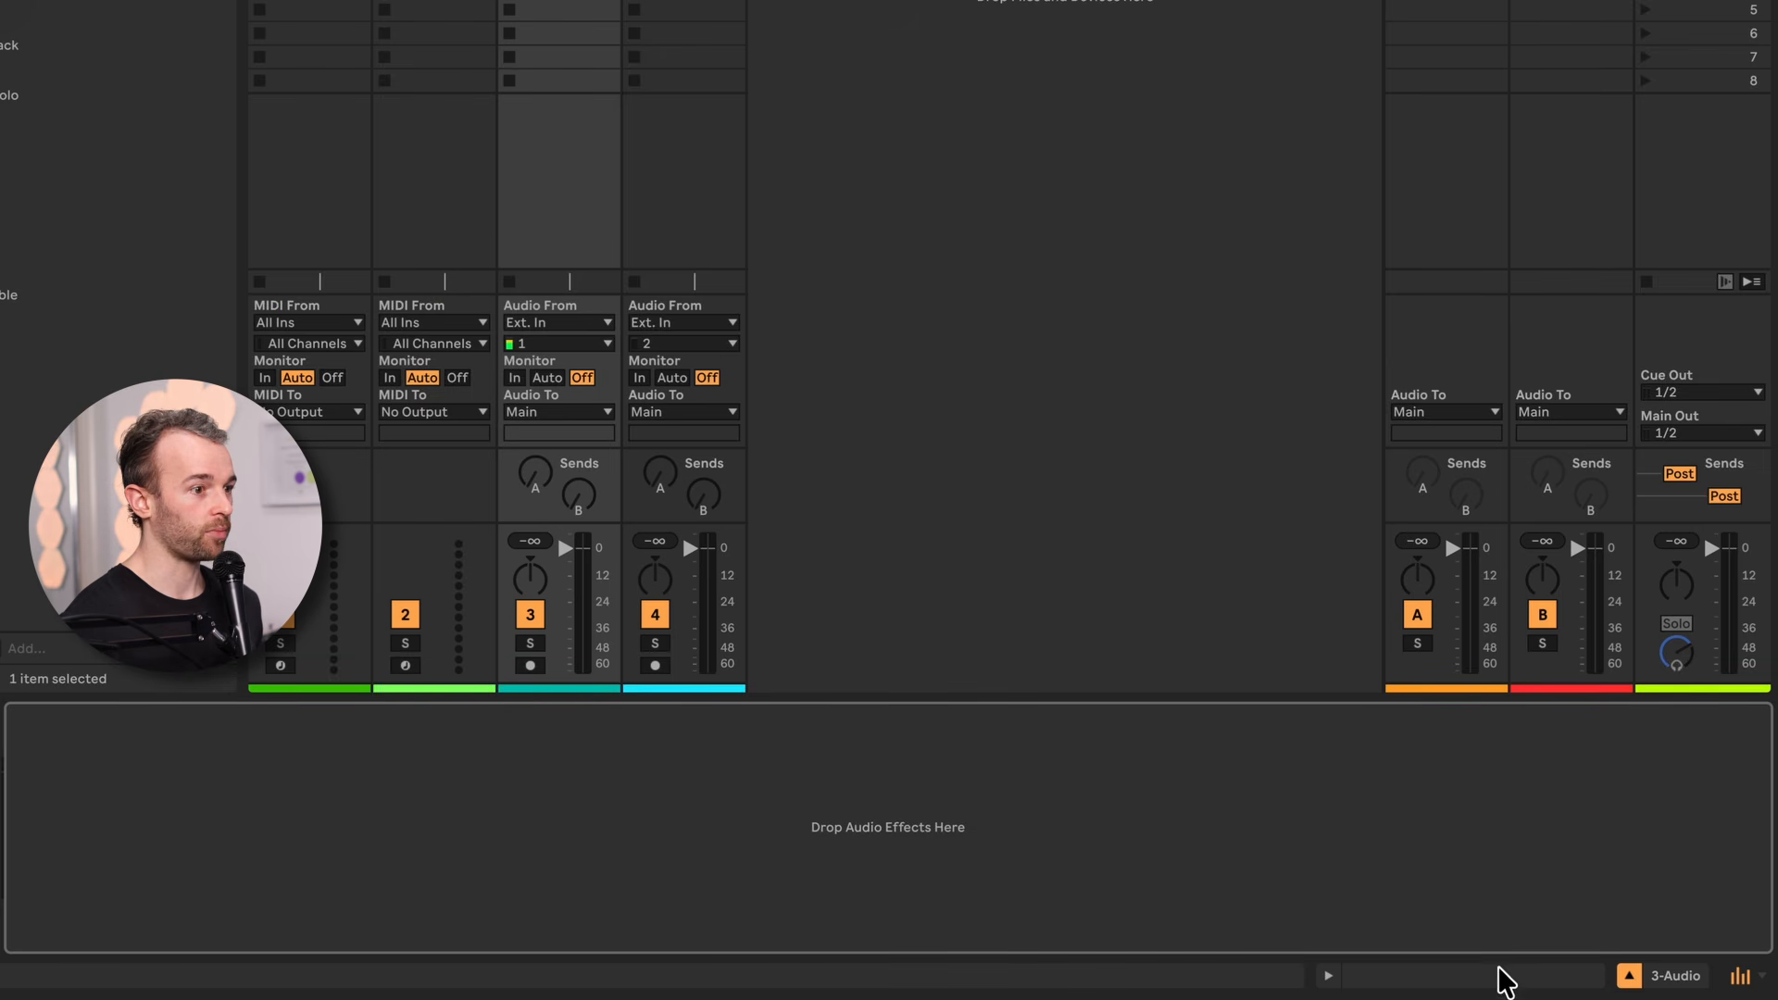
key(shift+Tab)
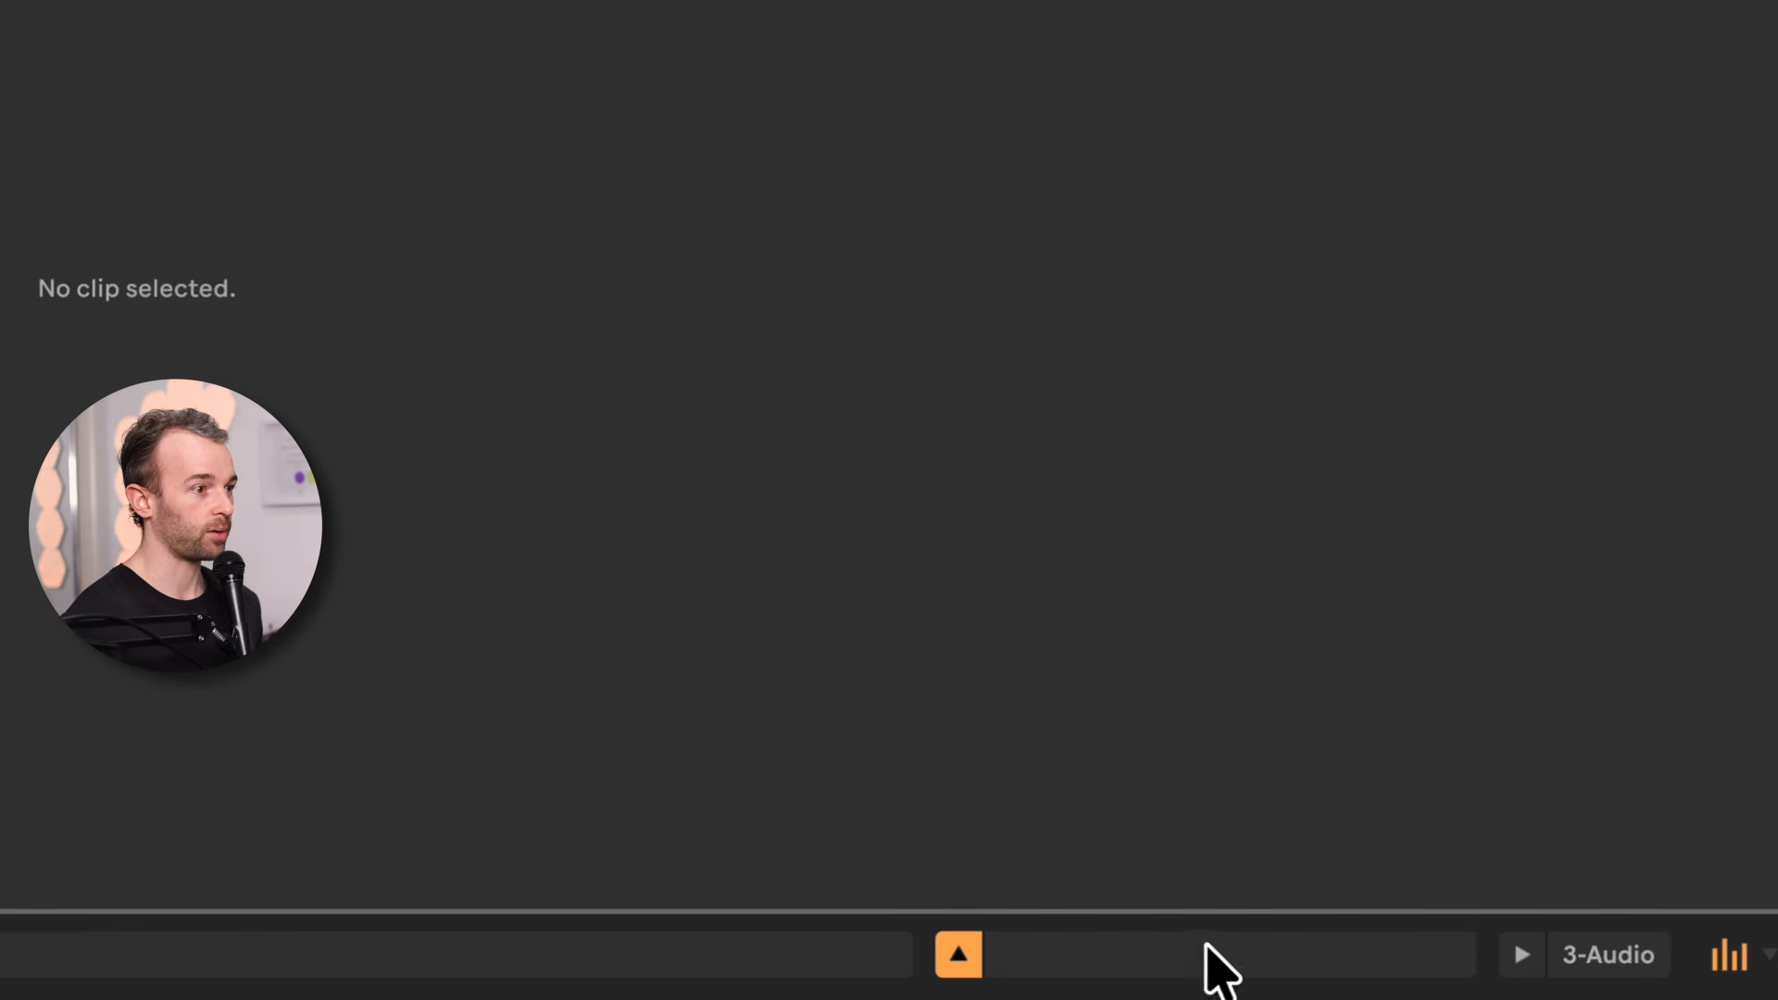
click(1616, 954)
click(1348, 954)
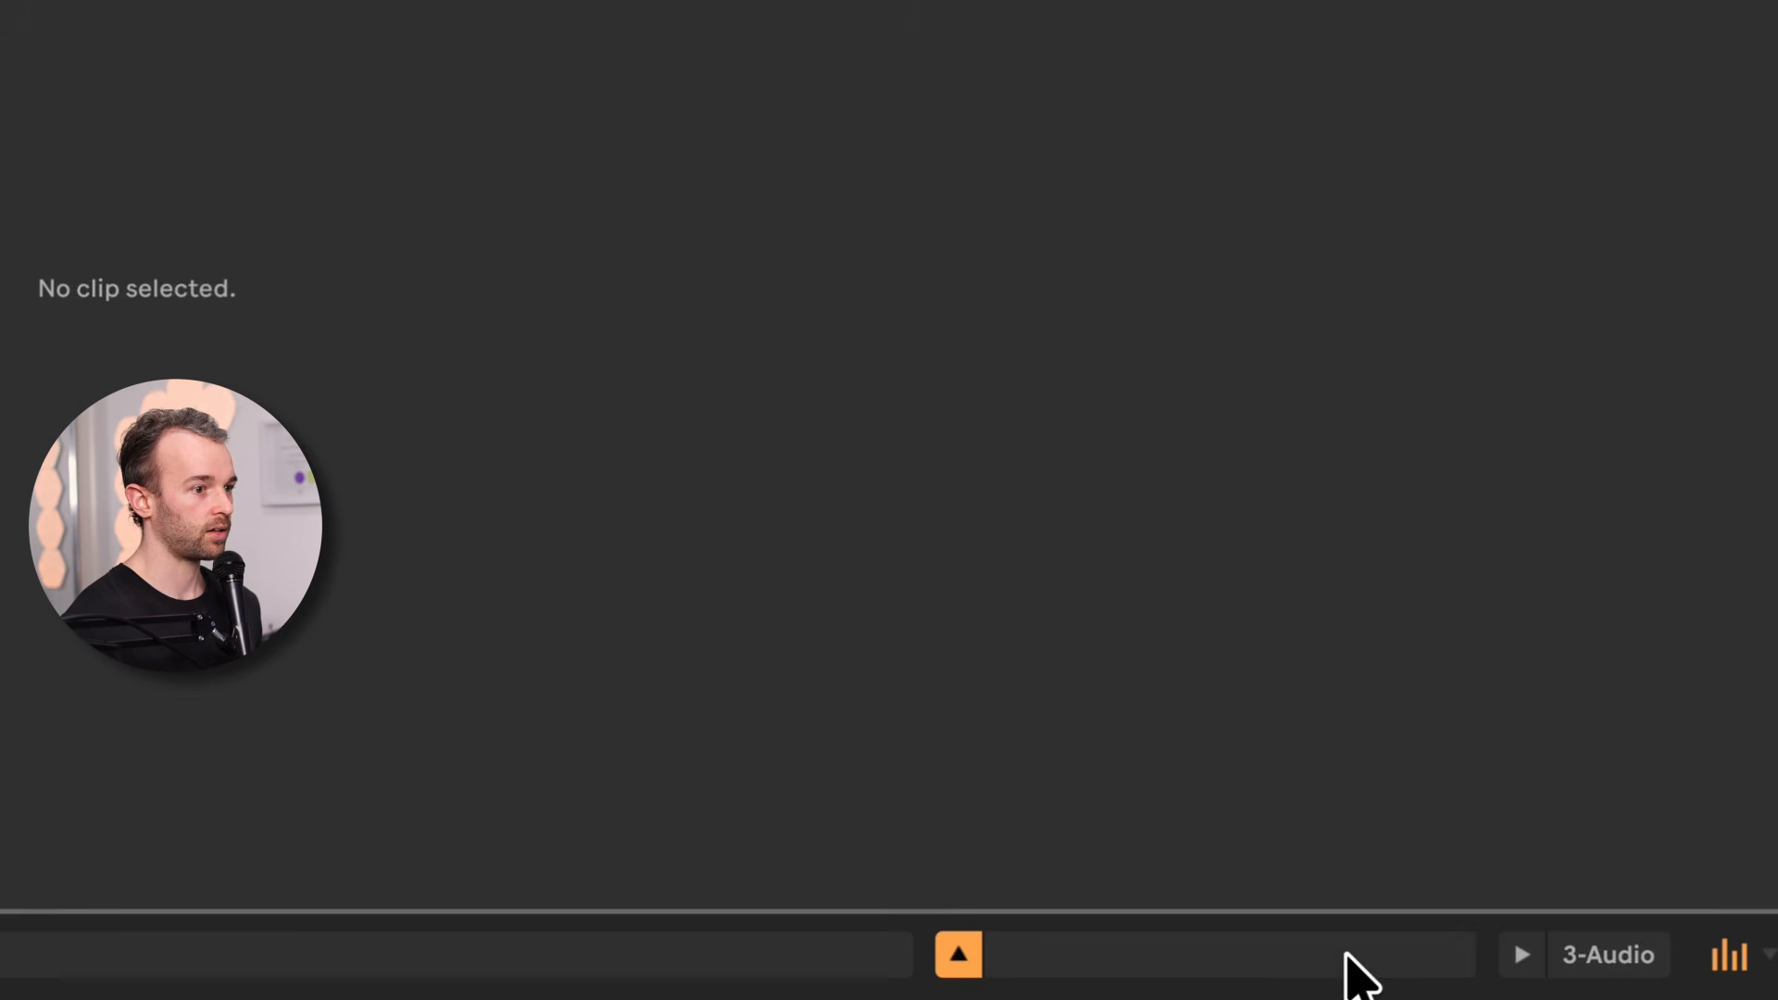
click(1587, 954)
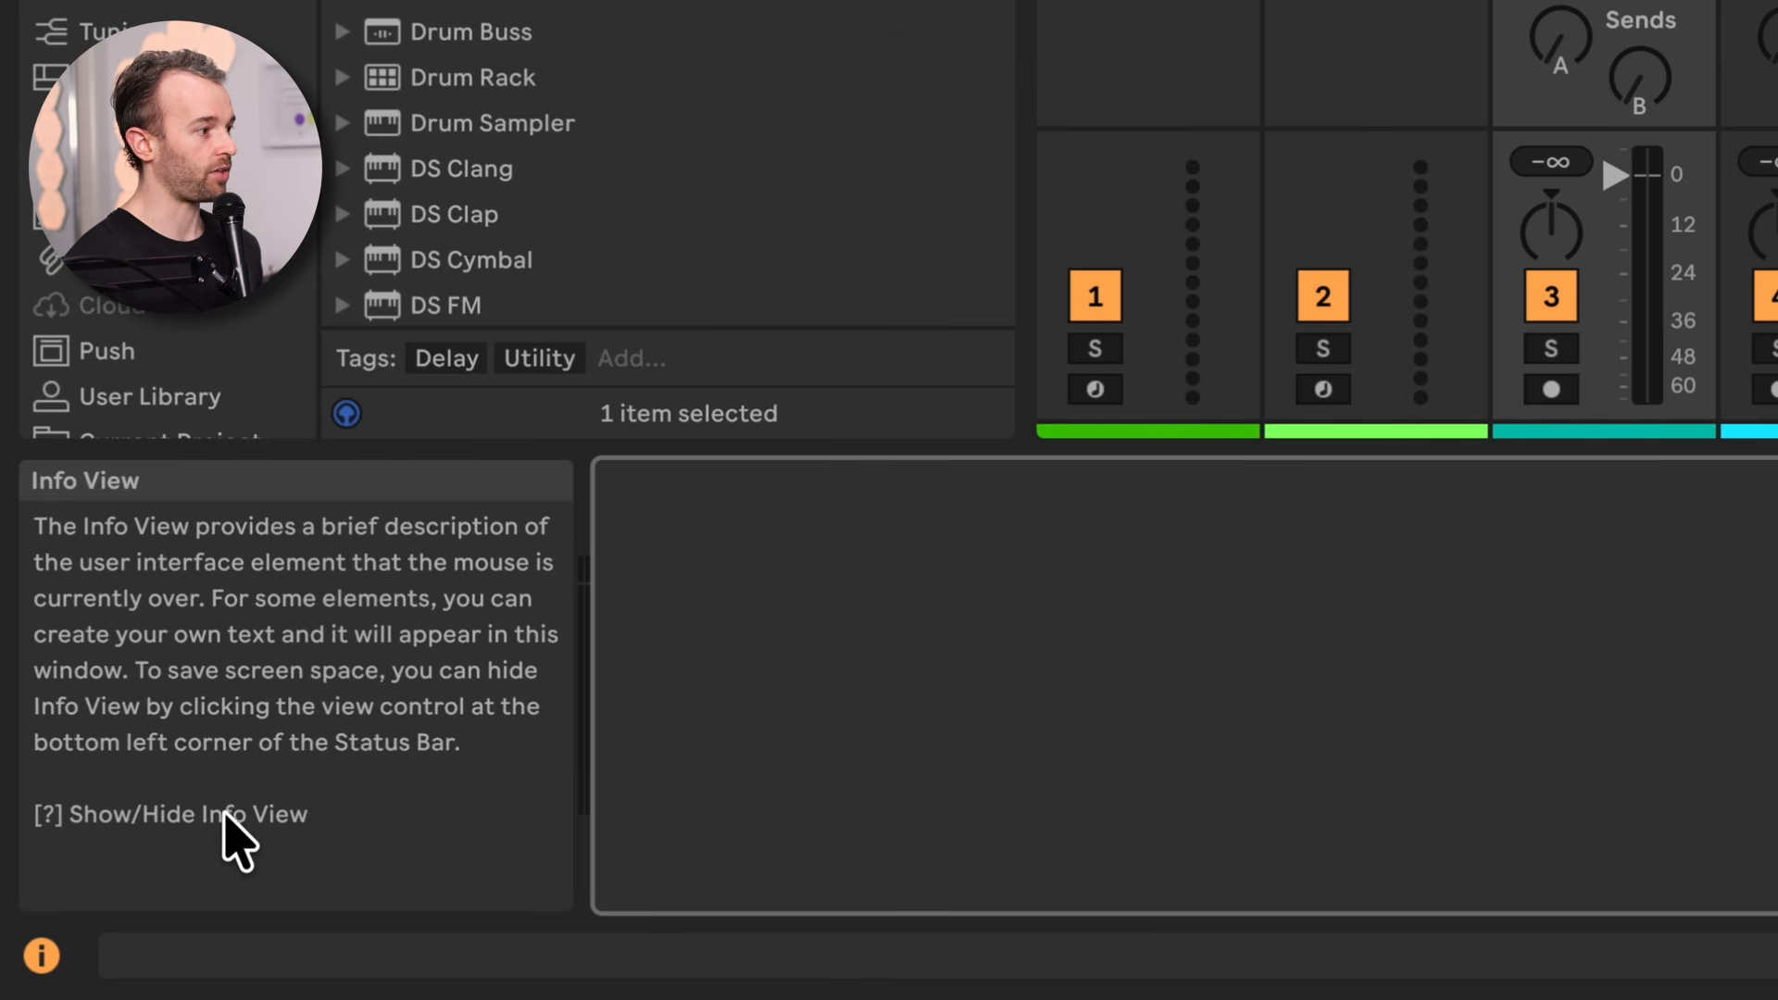
Hide the Info View and bring it back, twice in a row
click(42, 956)
click(42, 956)
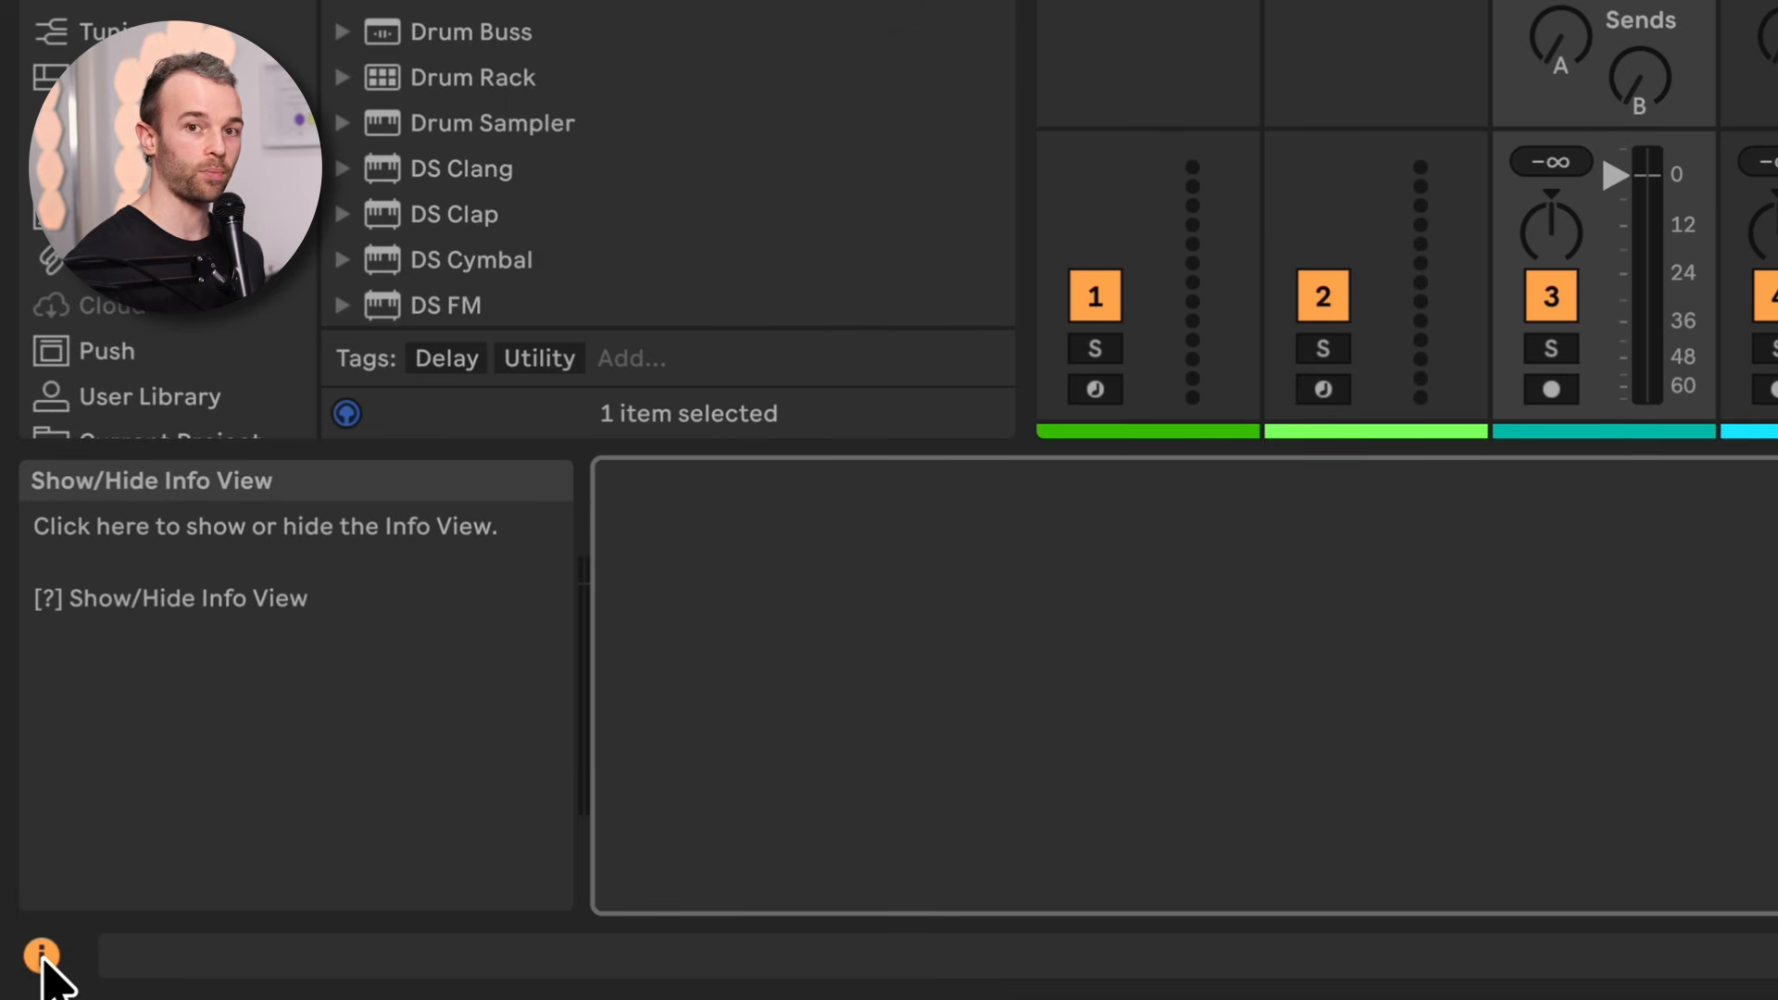
key(shift+question)
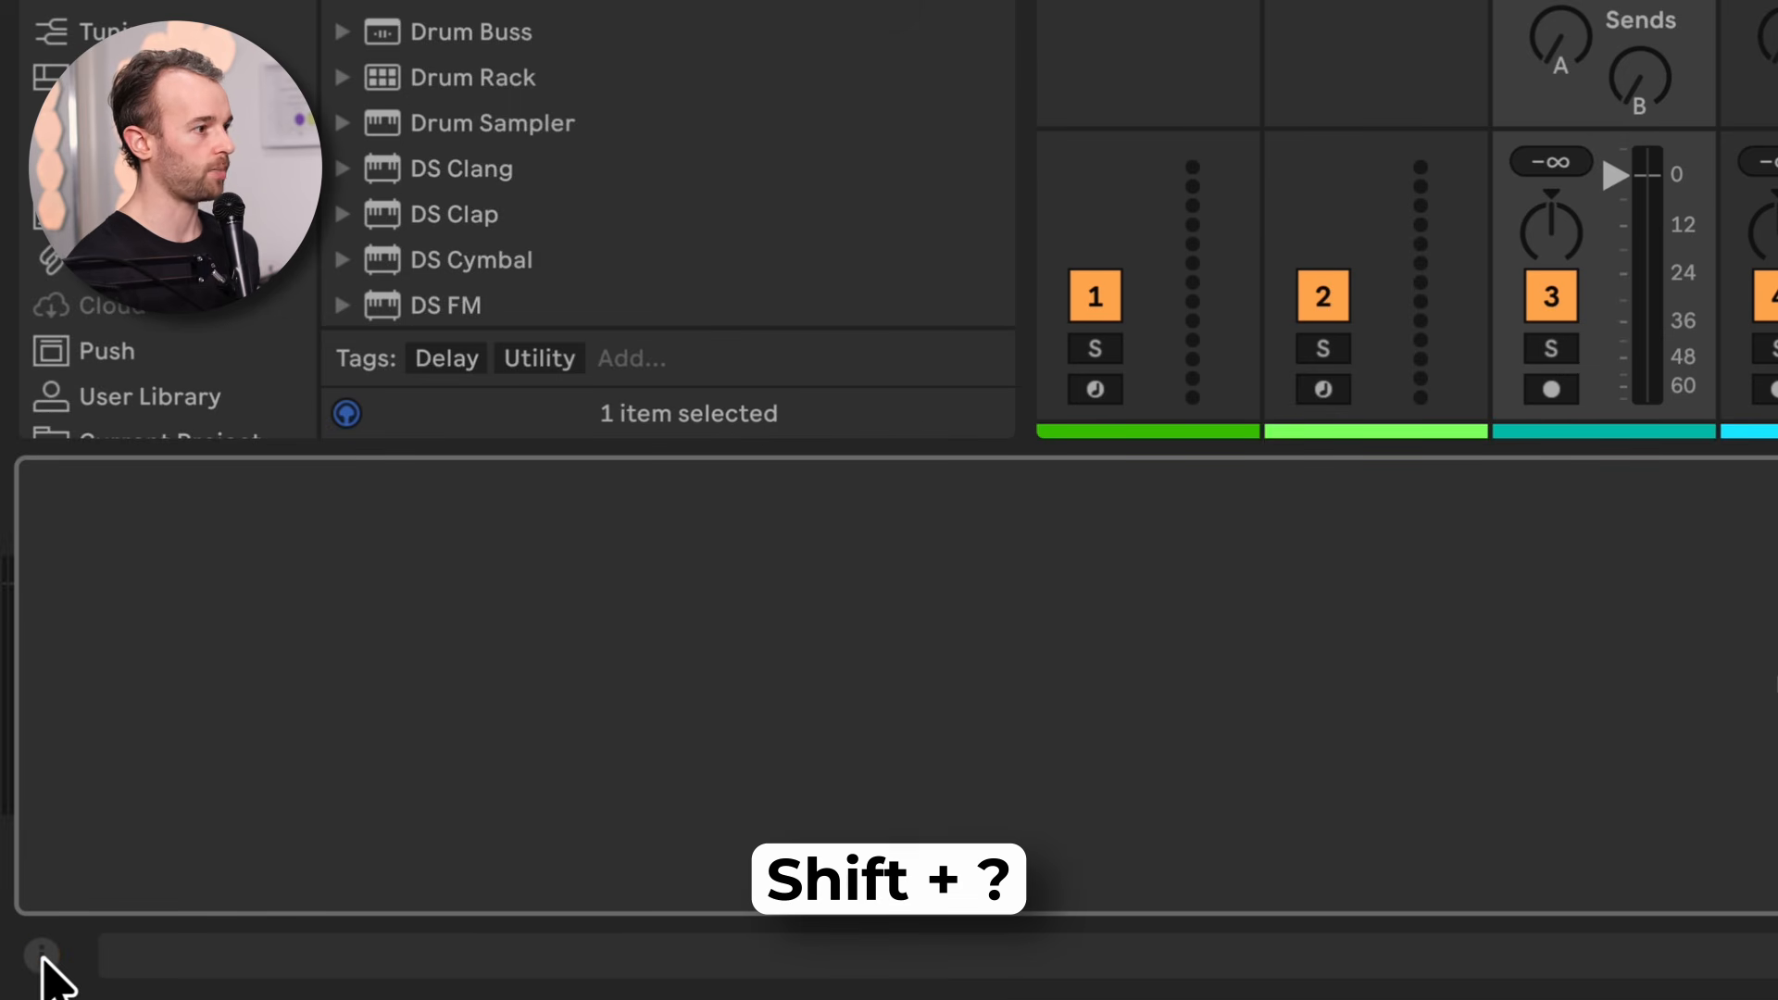
key(shift+question)
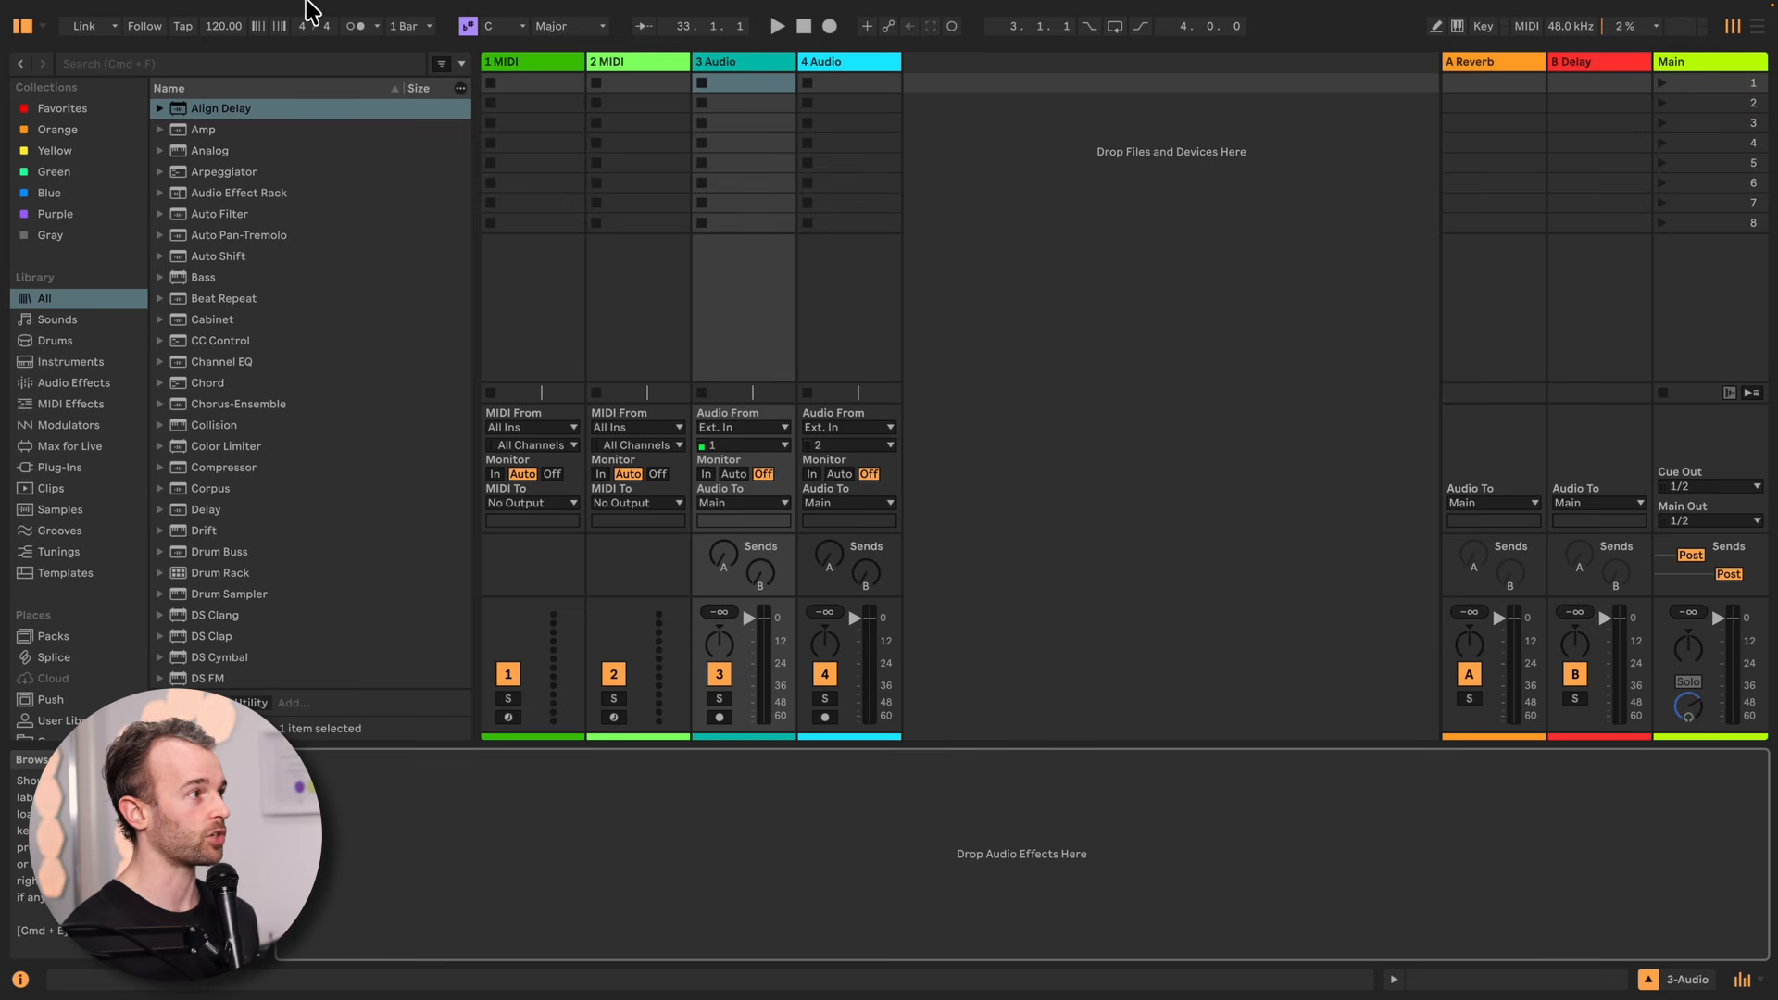
Open Live's settings and display the Theme & Colors page
mouse_move(311, 2)
click(639, 19)
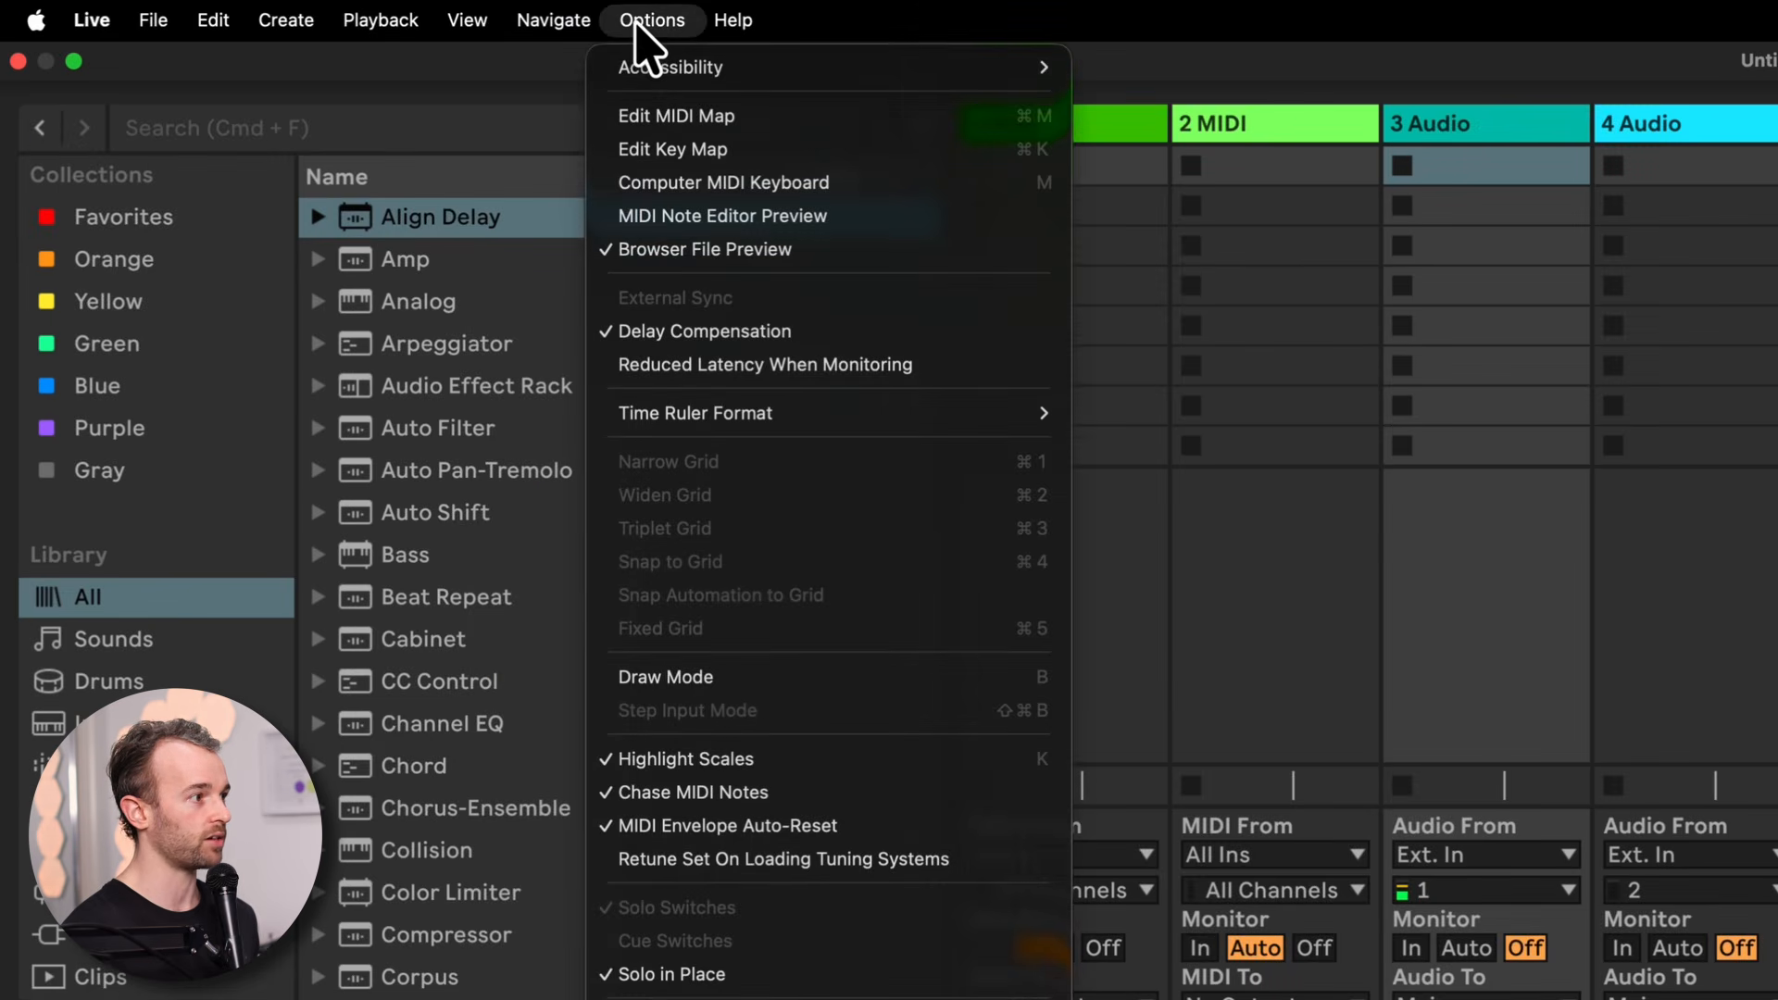
click(654, 22)
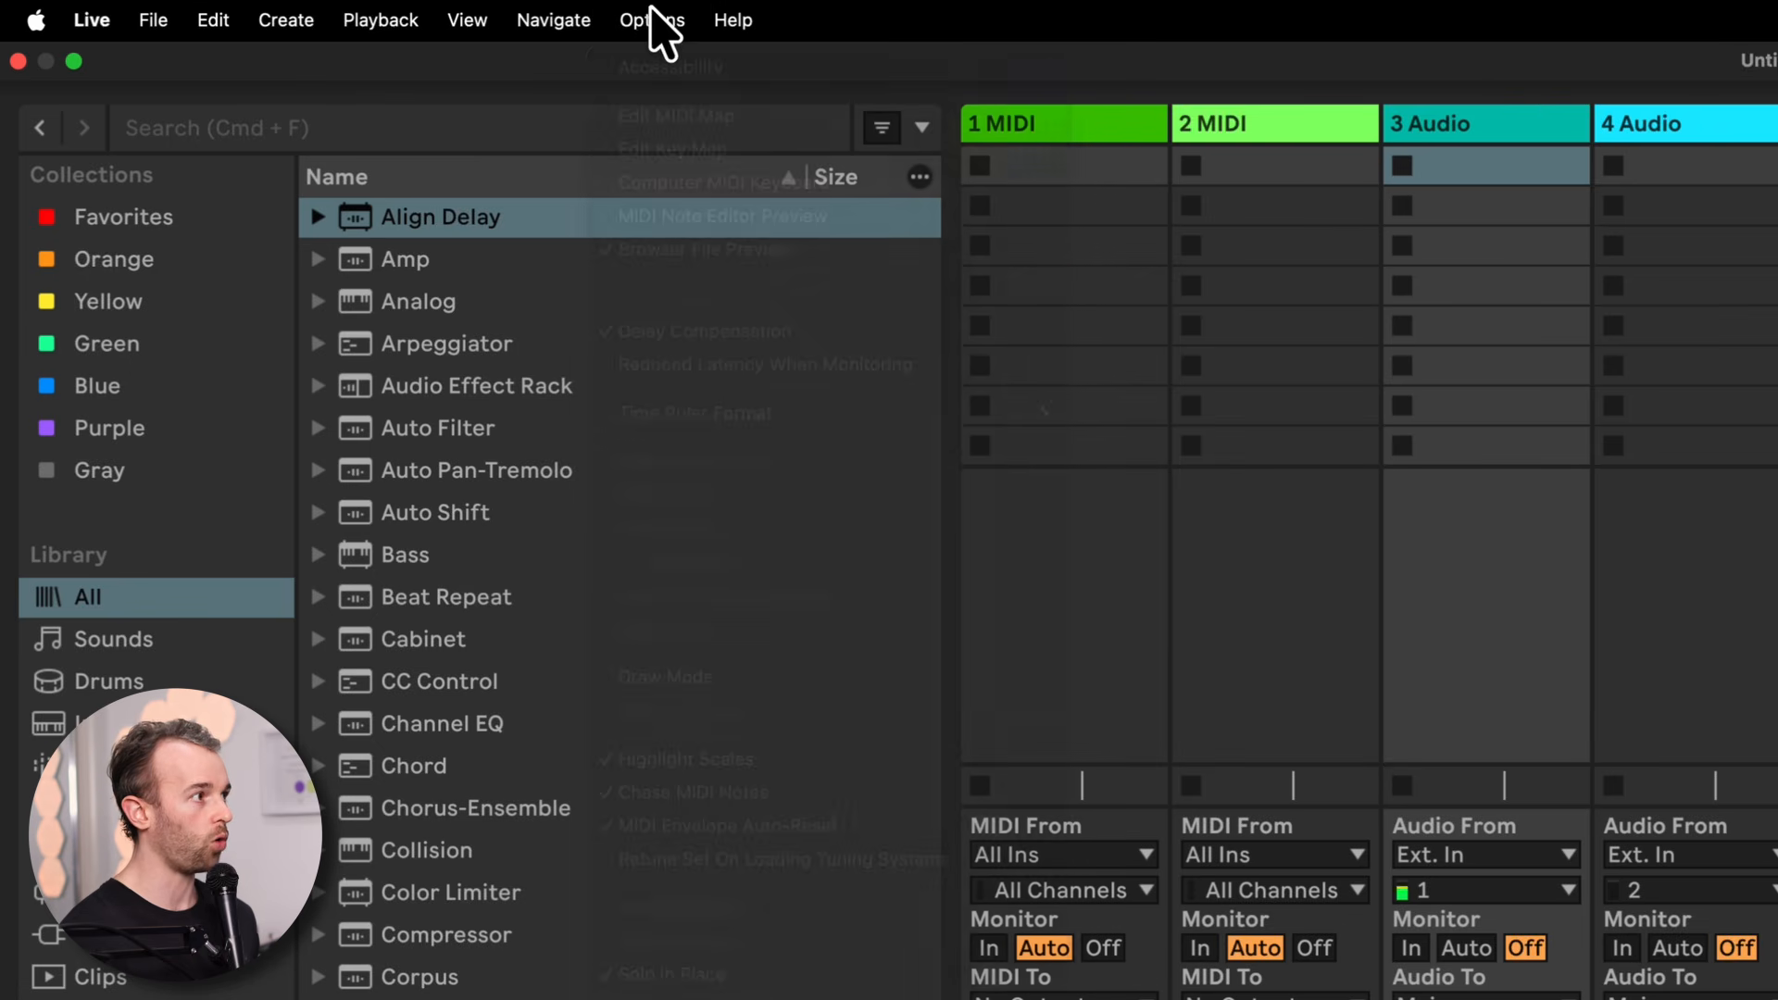
click(92, 21)
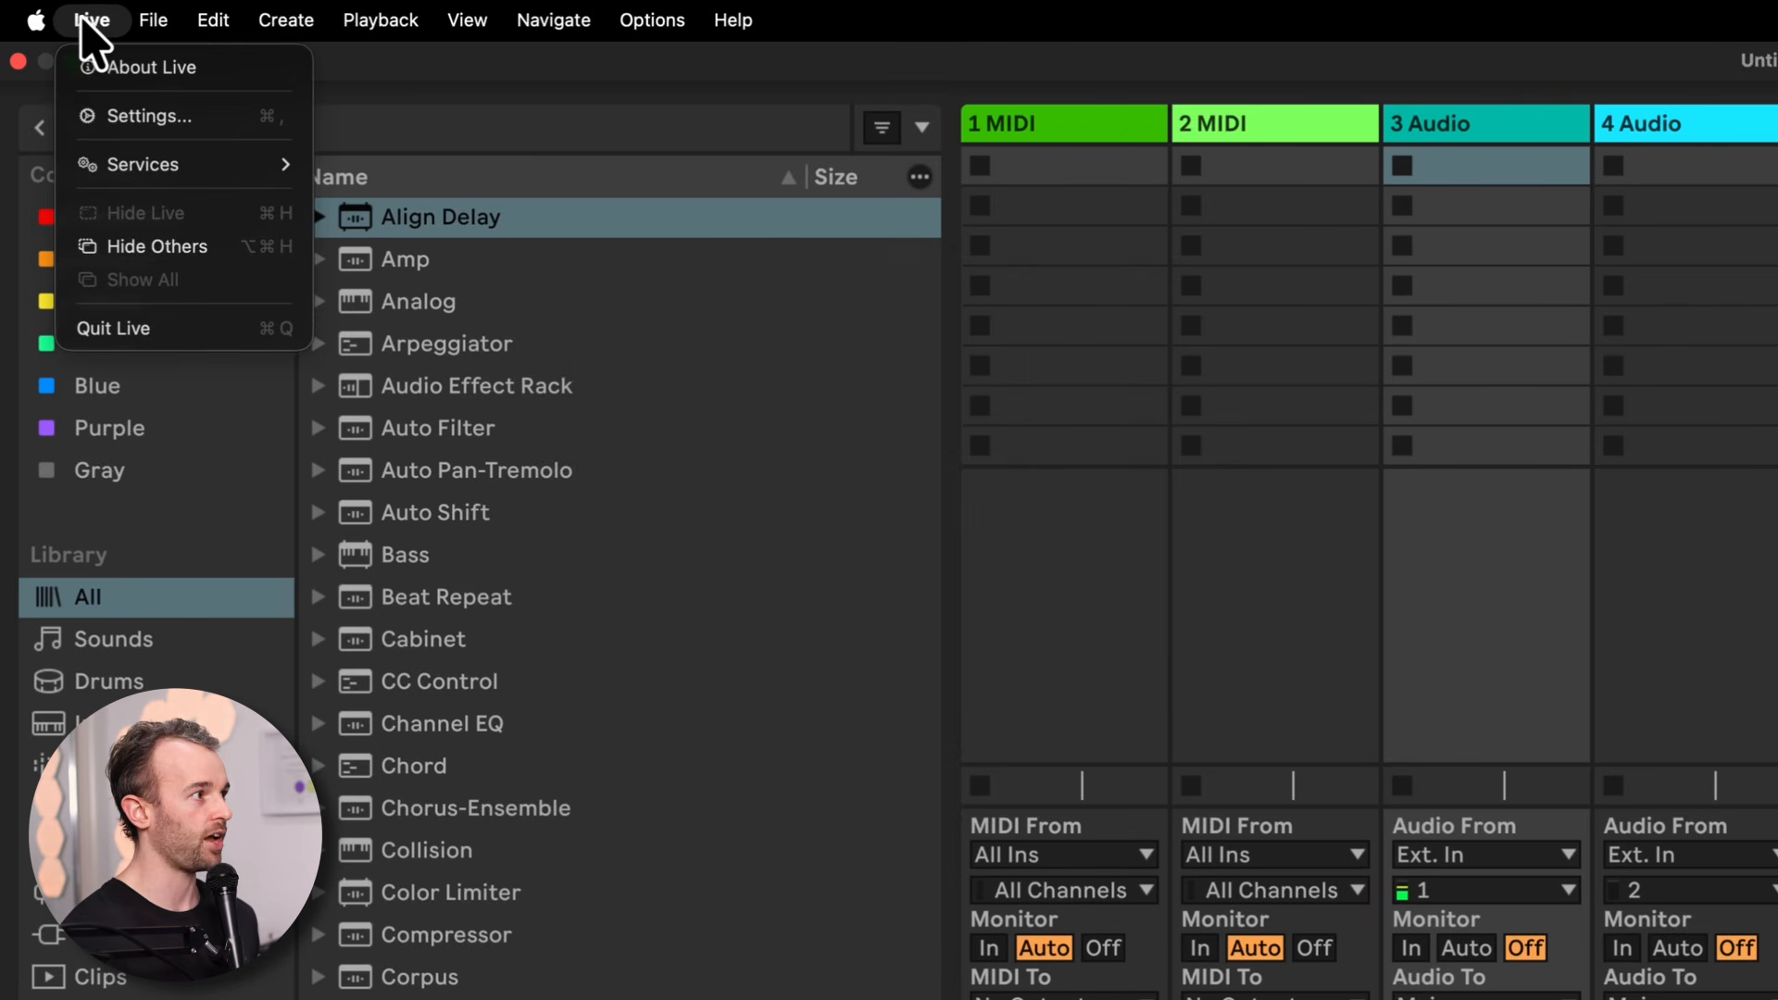
click(276, 130)
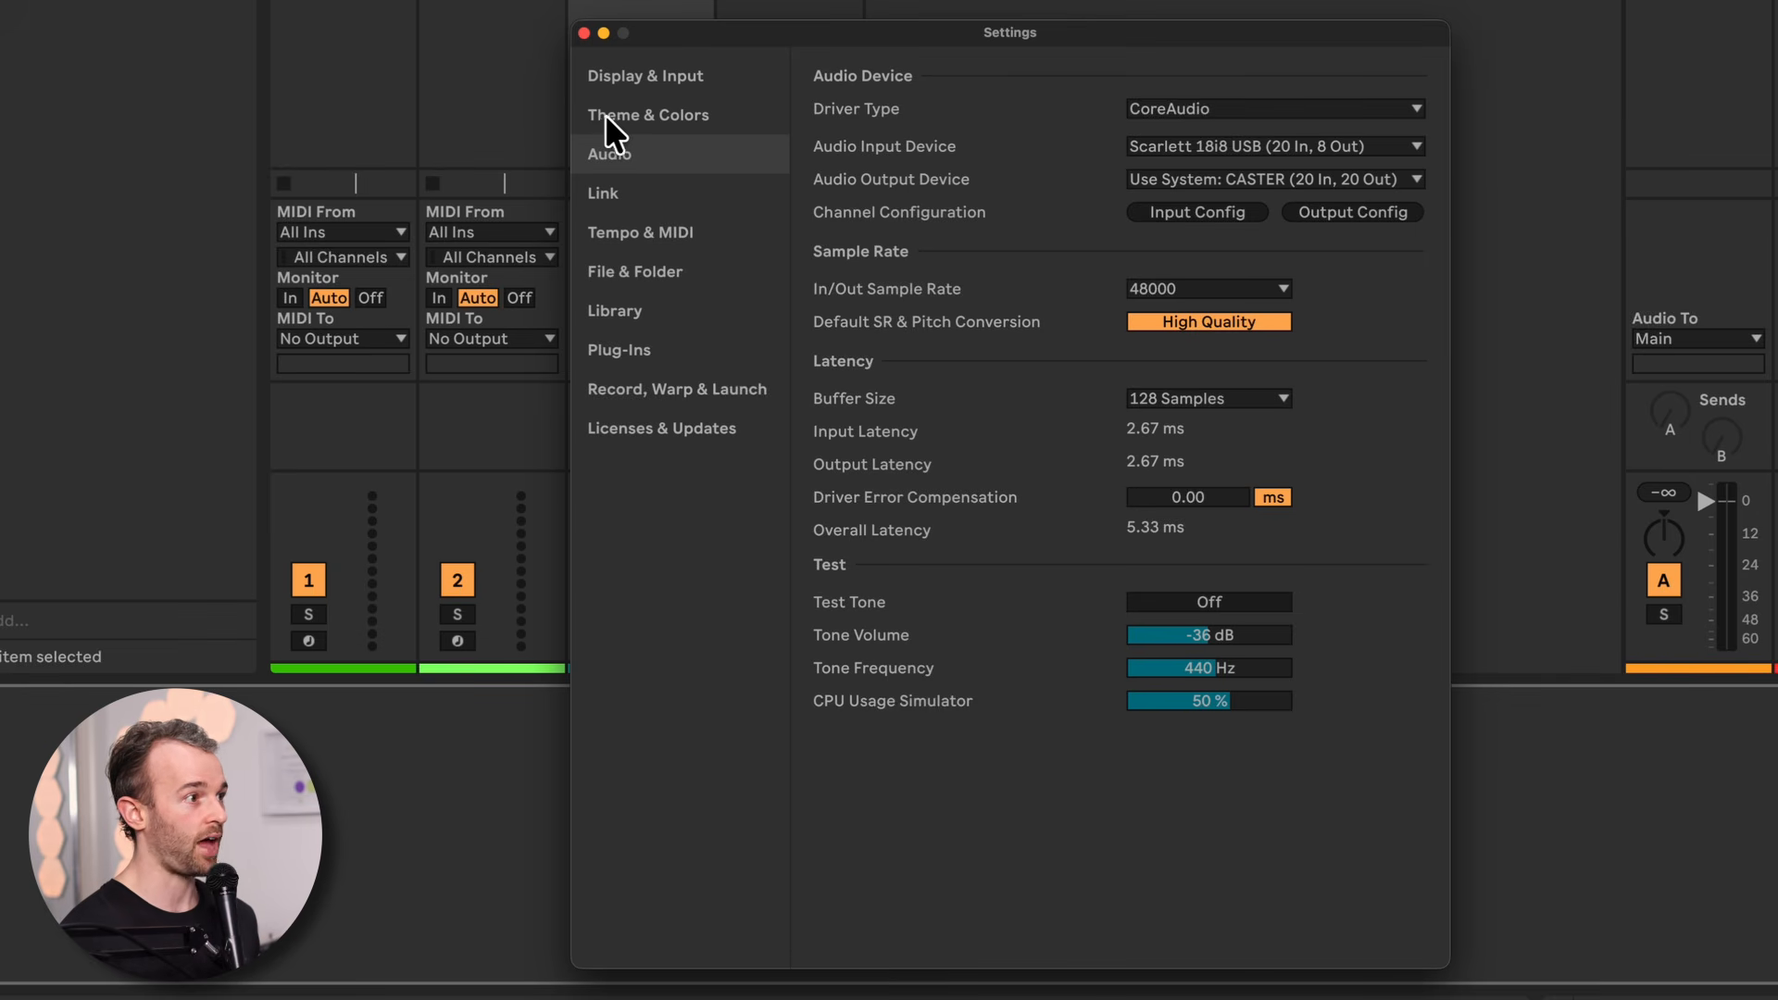
click(656, 115)
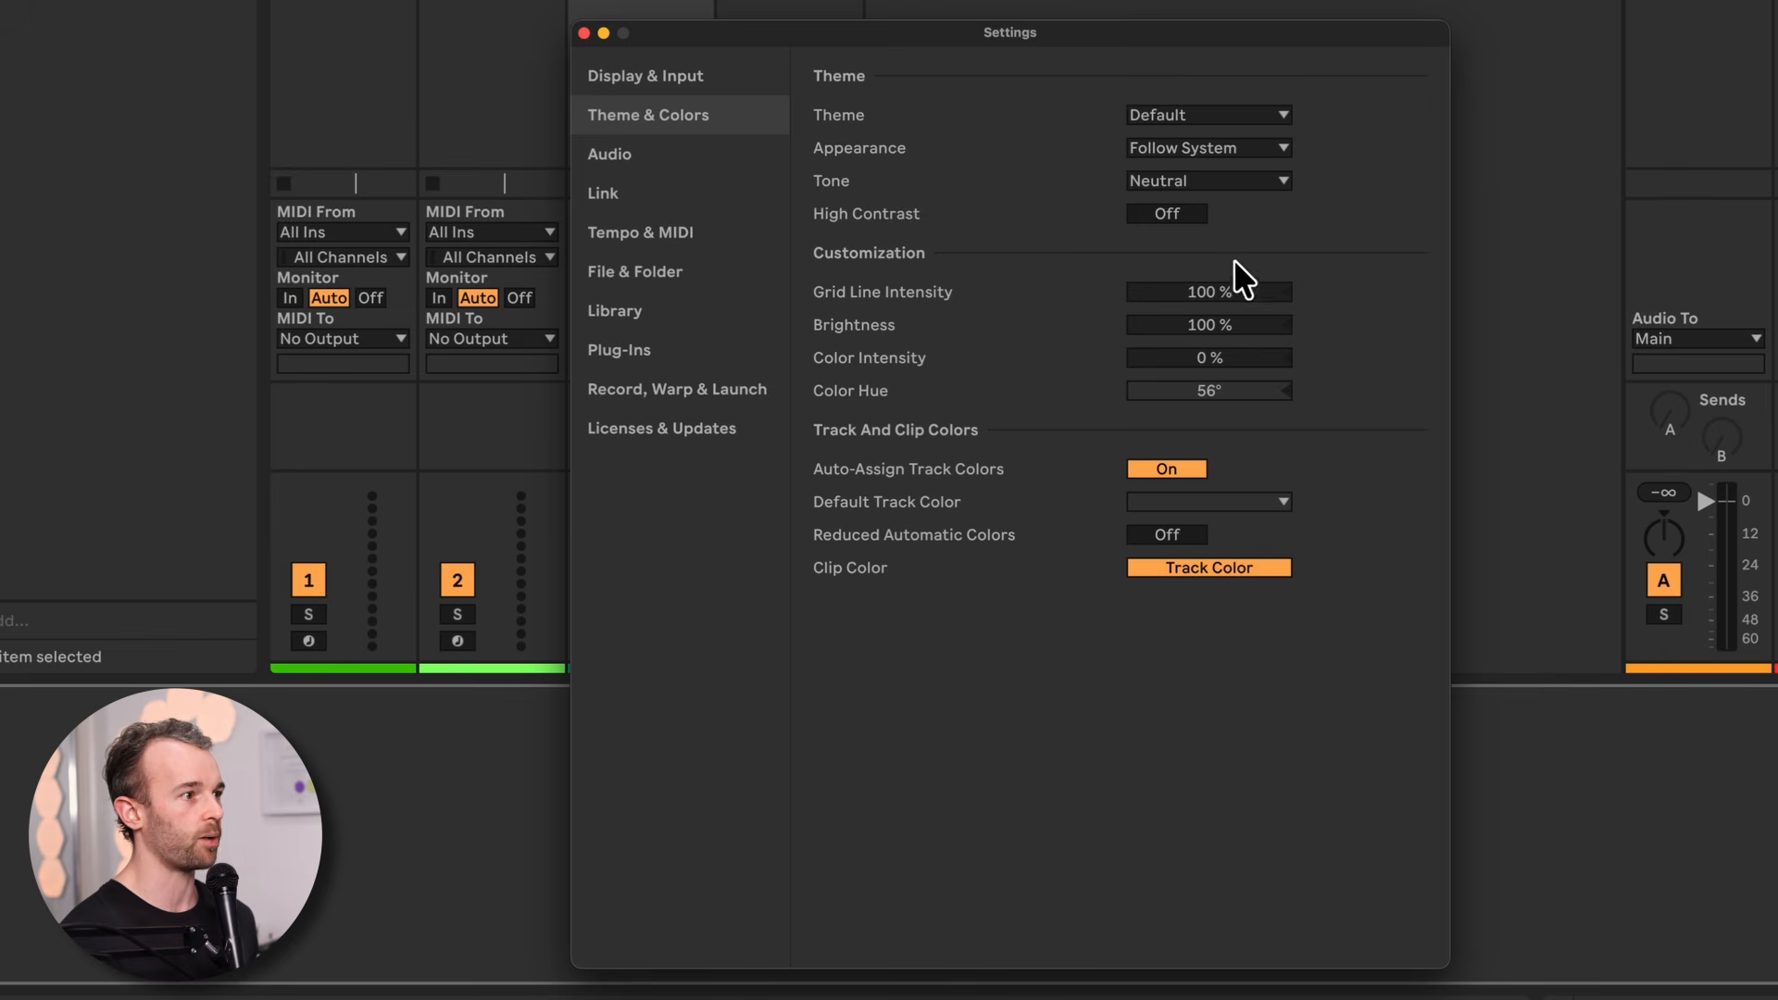
Try the Angst Robot, Classic Medium Light and Riparian themes in turn, finishing on Classic Medium Dark
click(1256, 117)
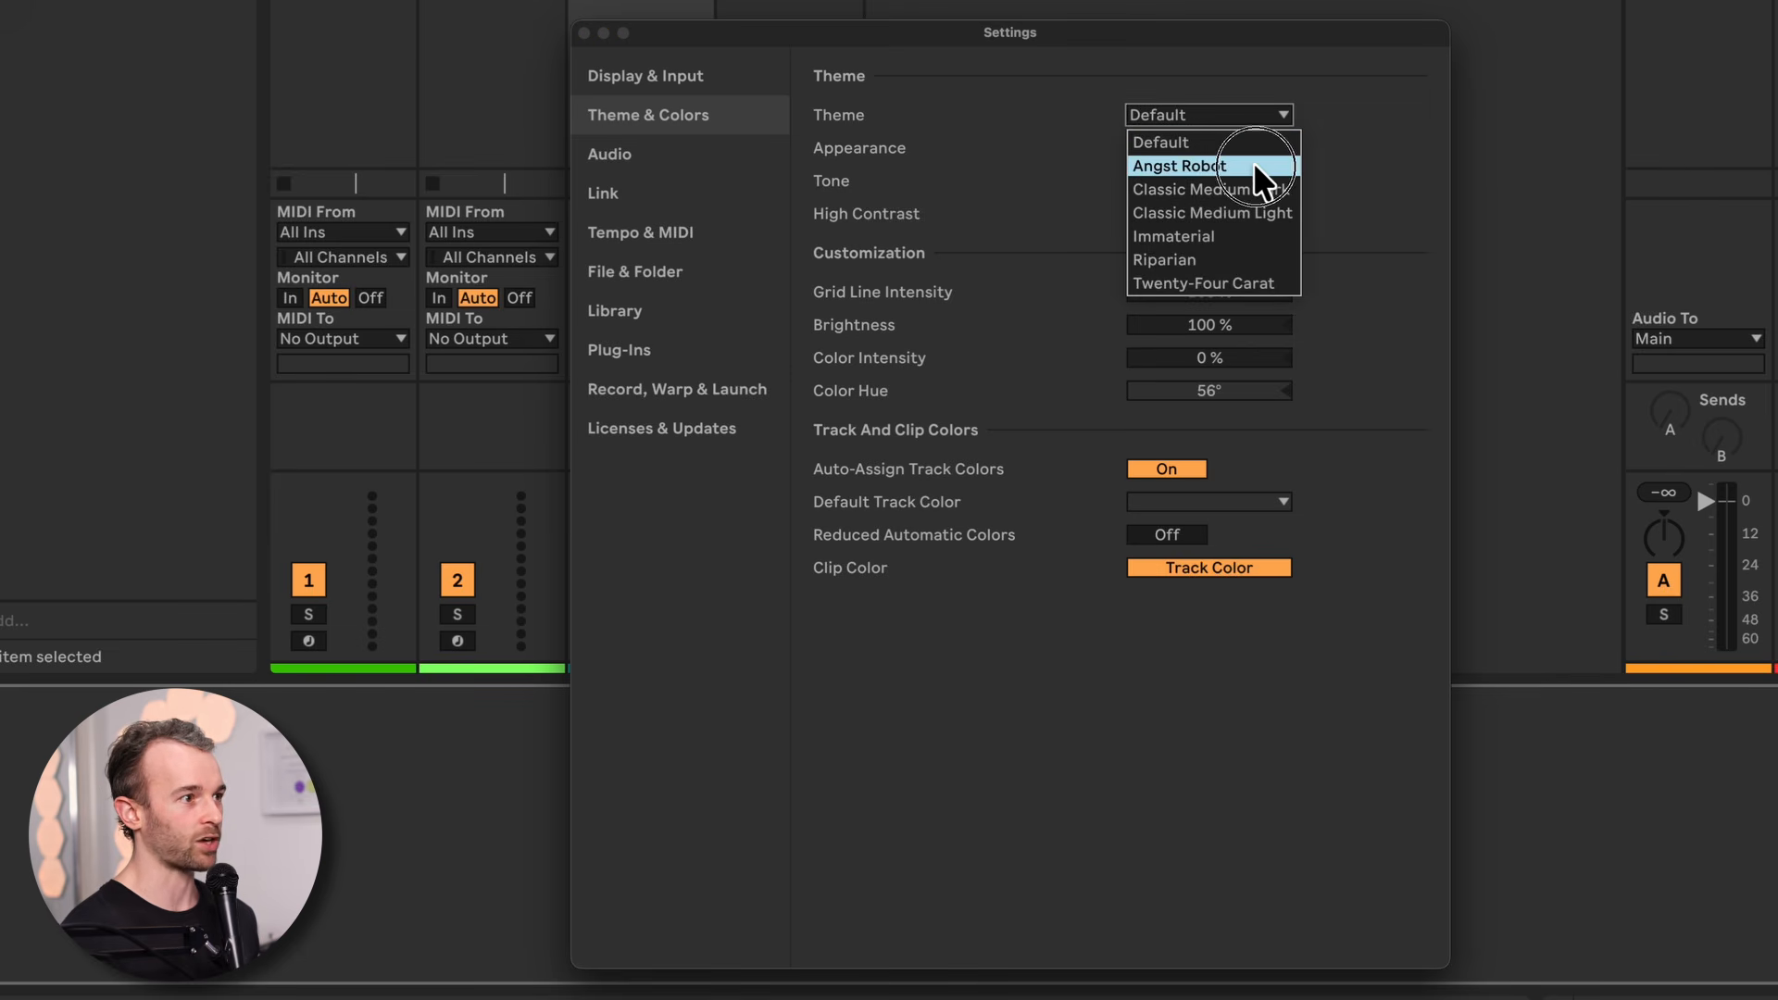
click(1252, 163)
click(1246, 111)
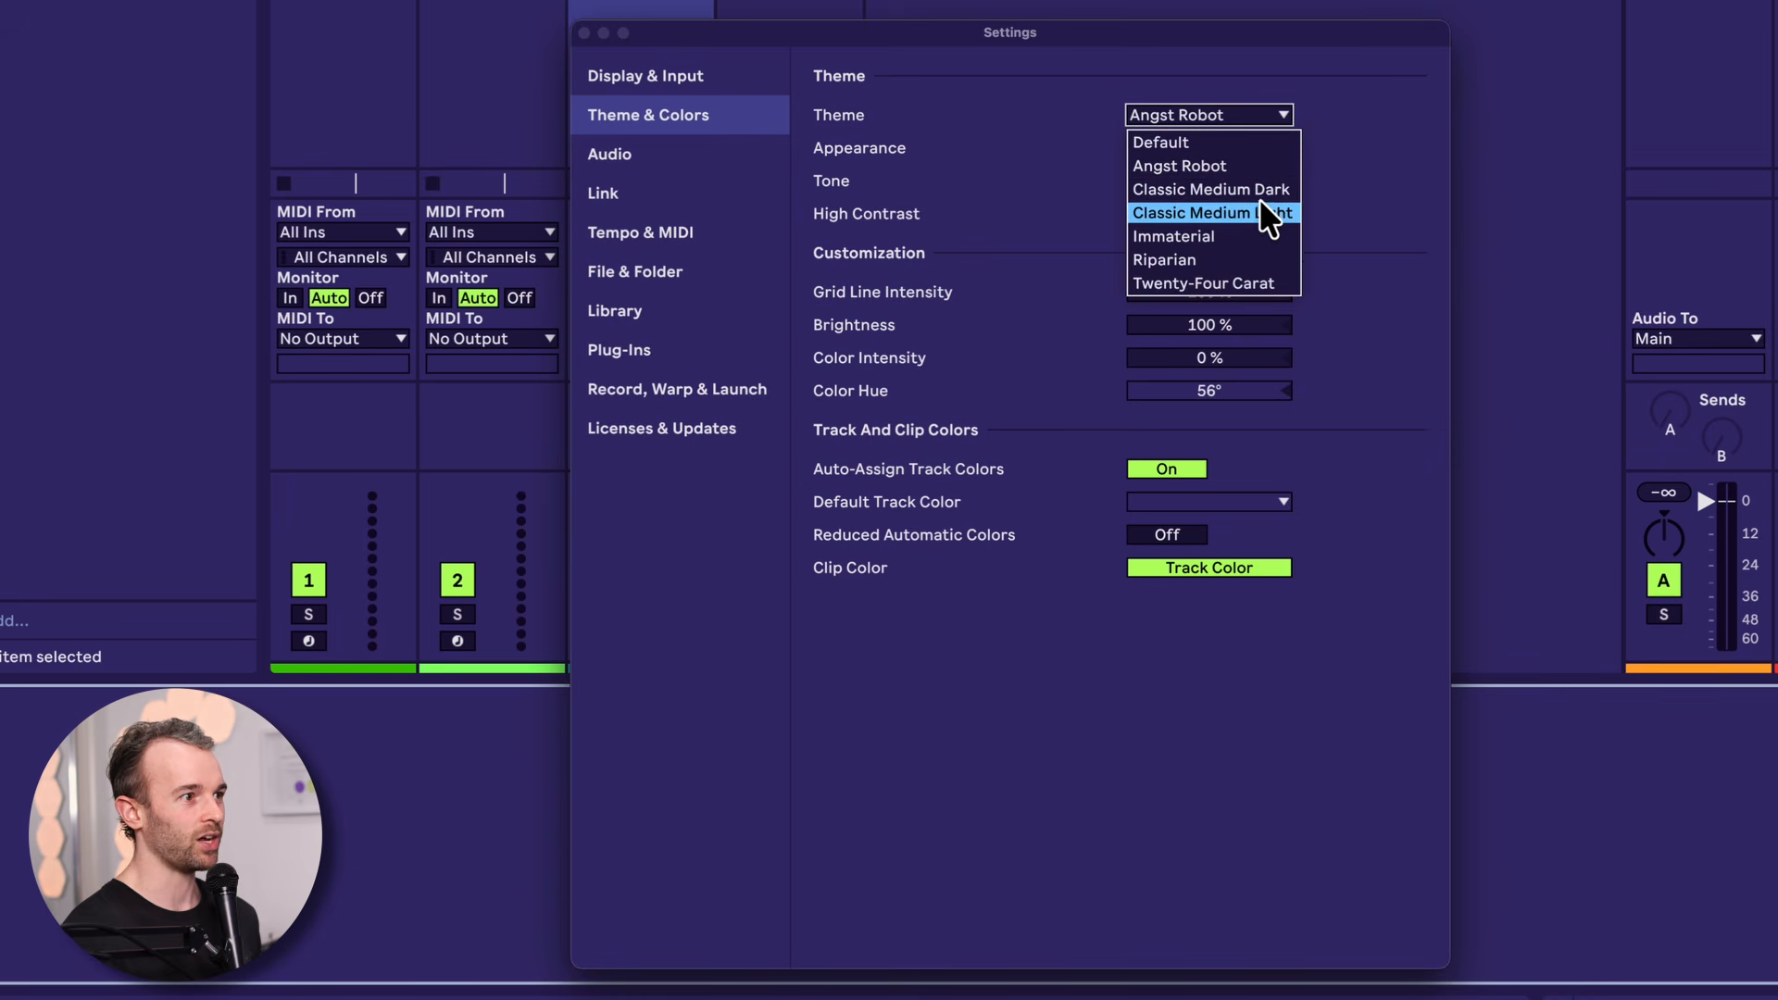
click(1258, 206)
click(1242, 117)
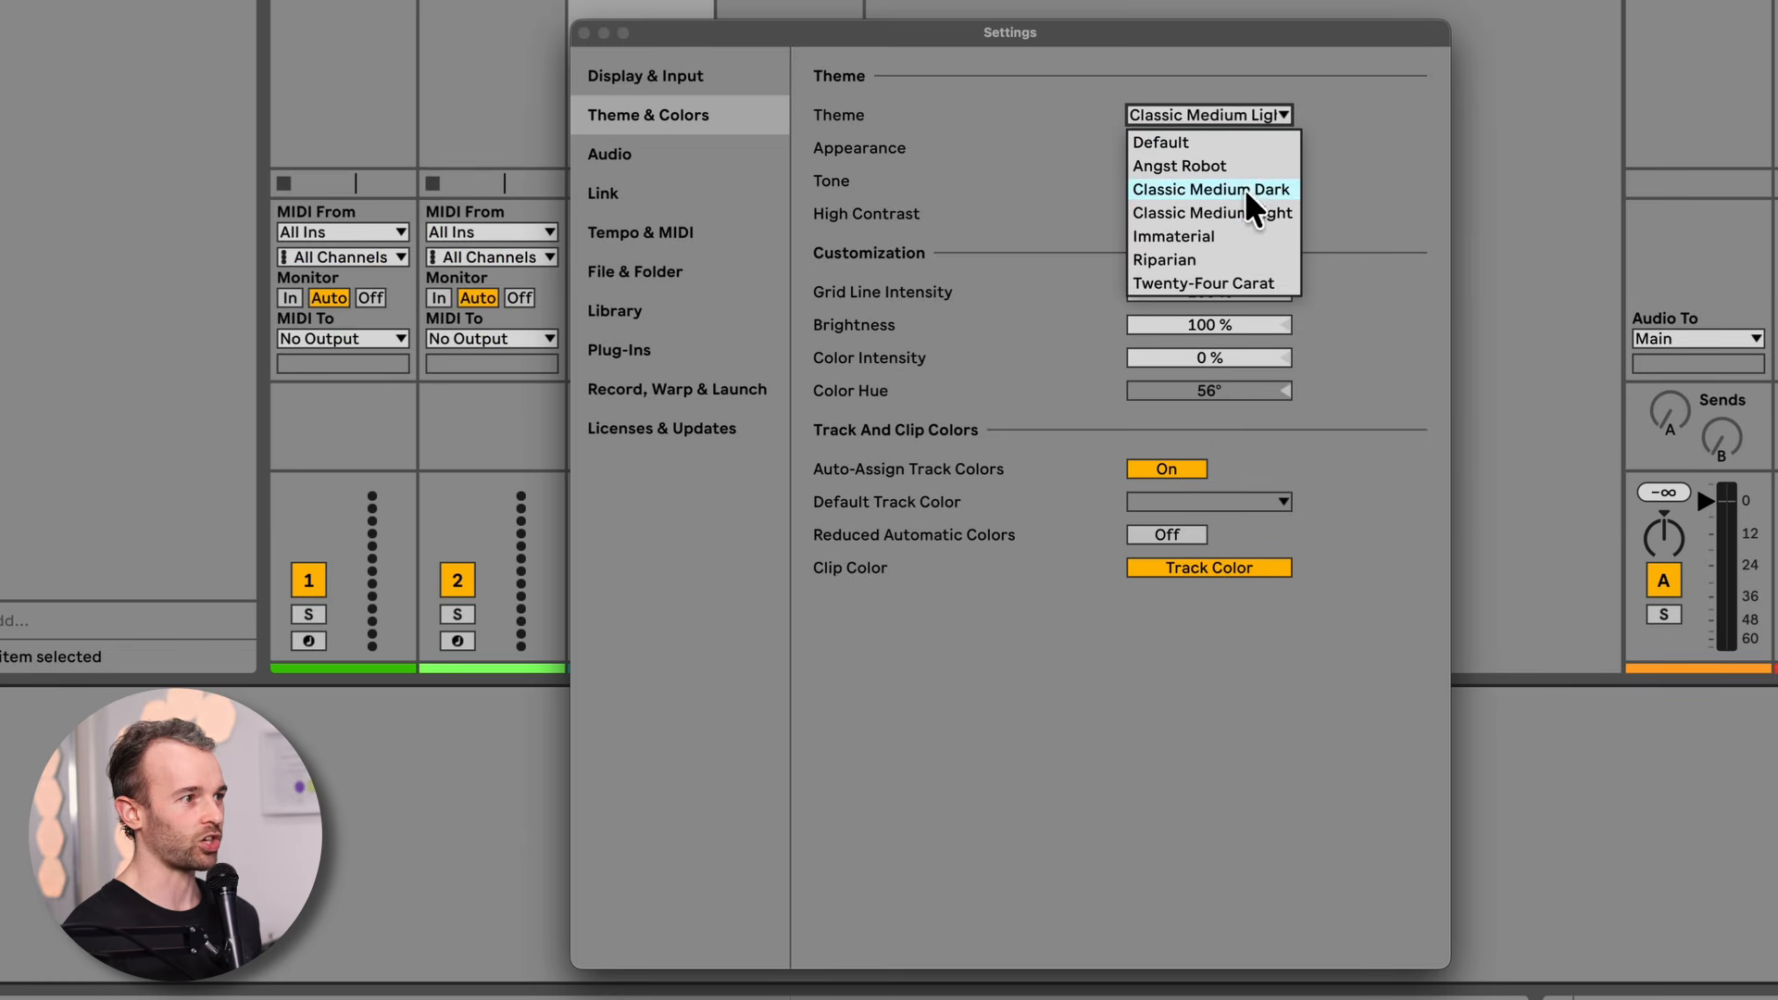
click(1241, 261)
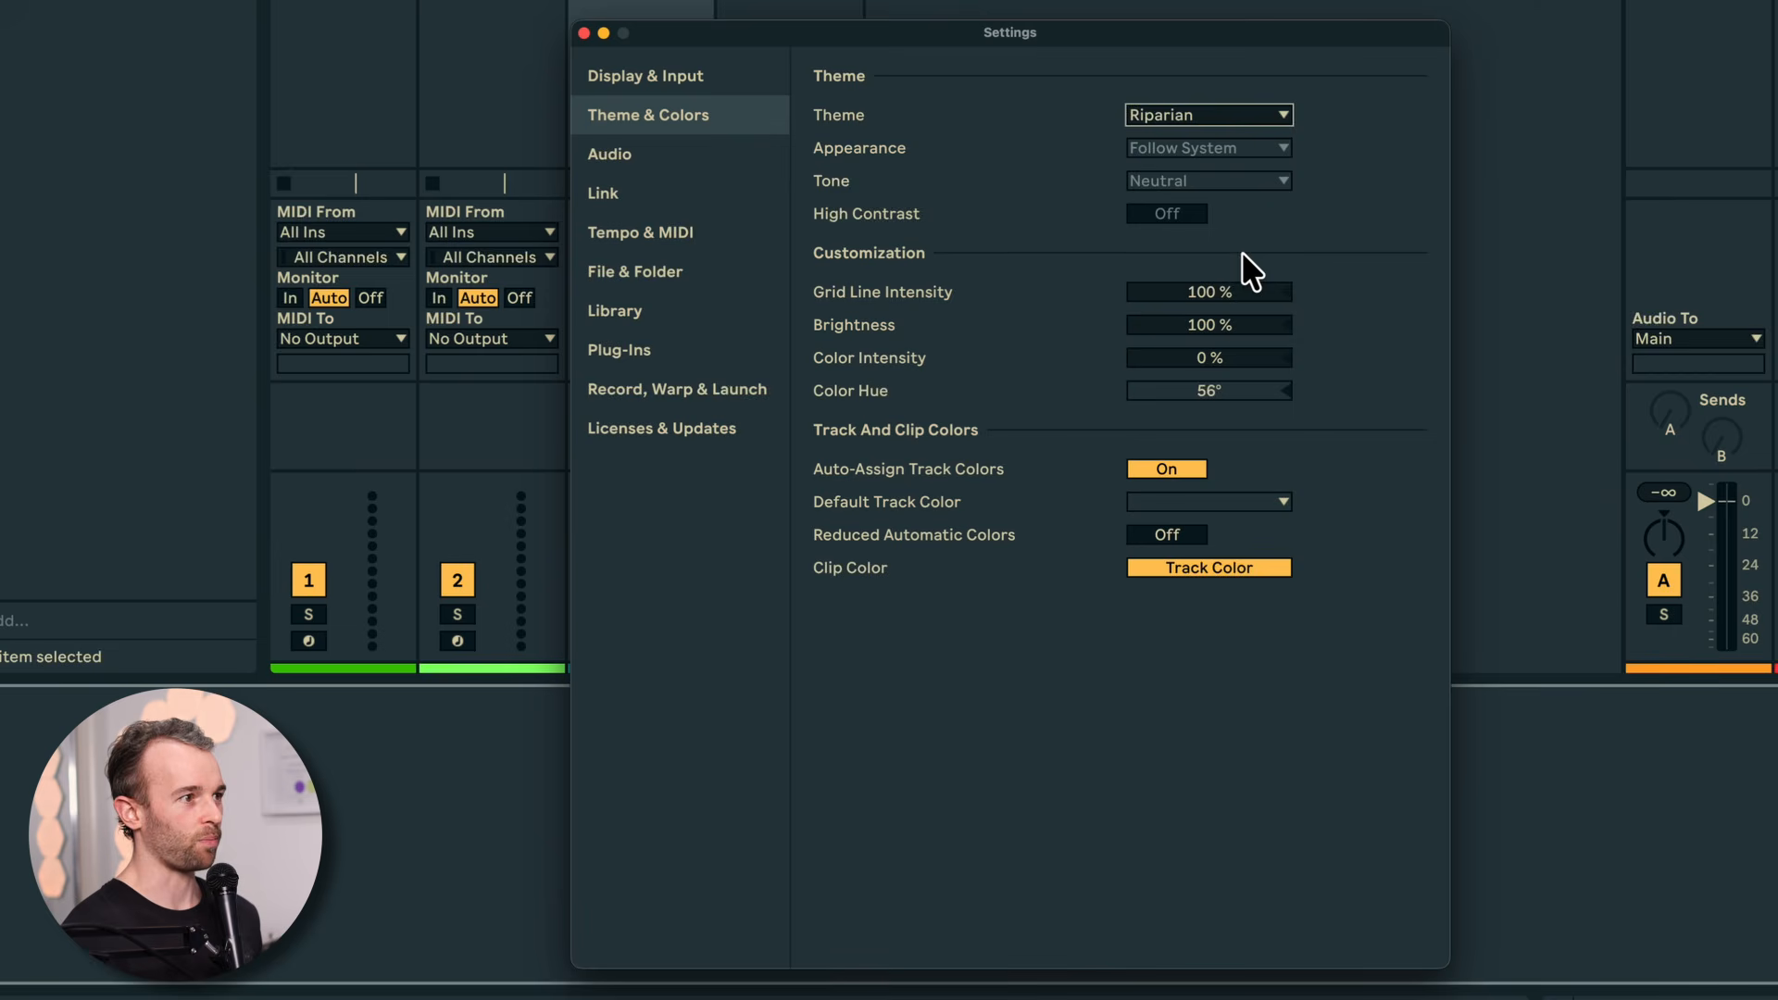
click(1230, 115)
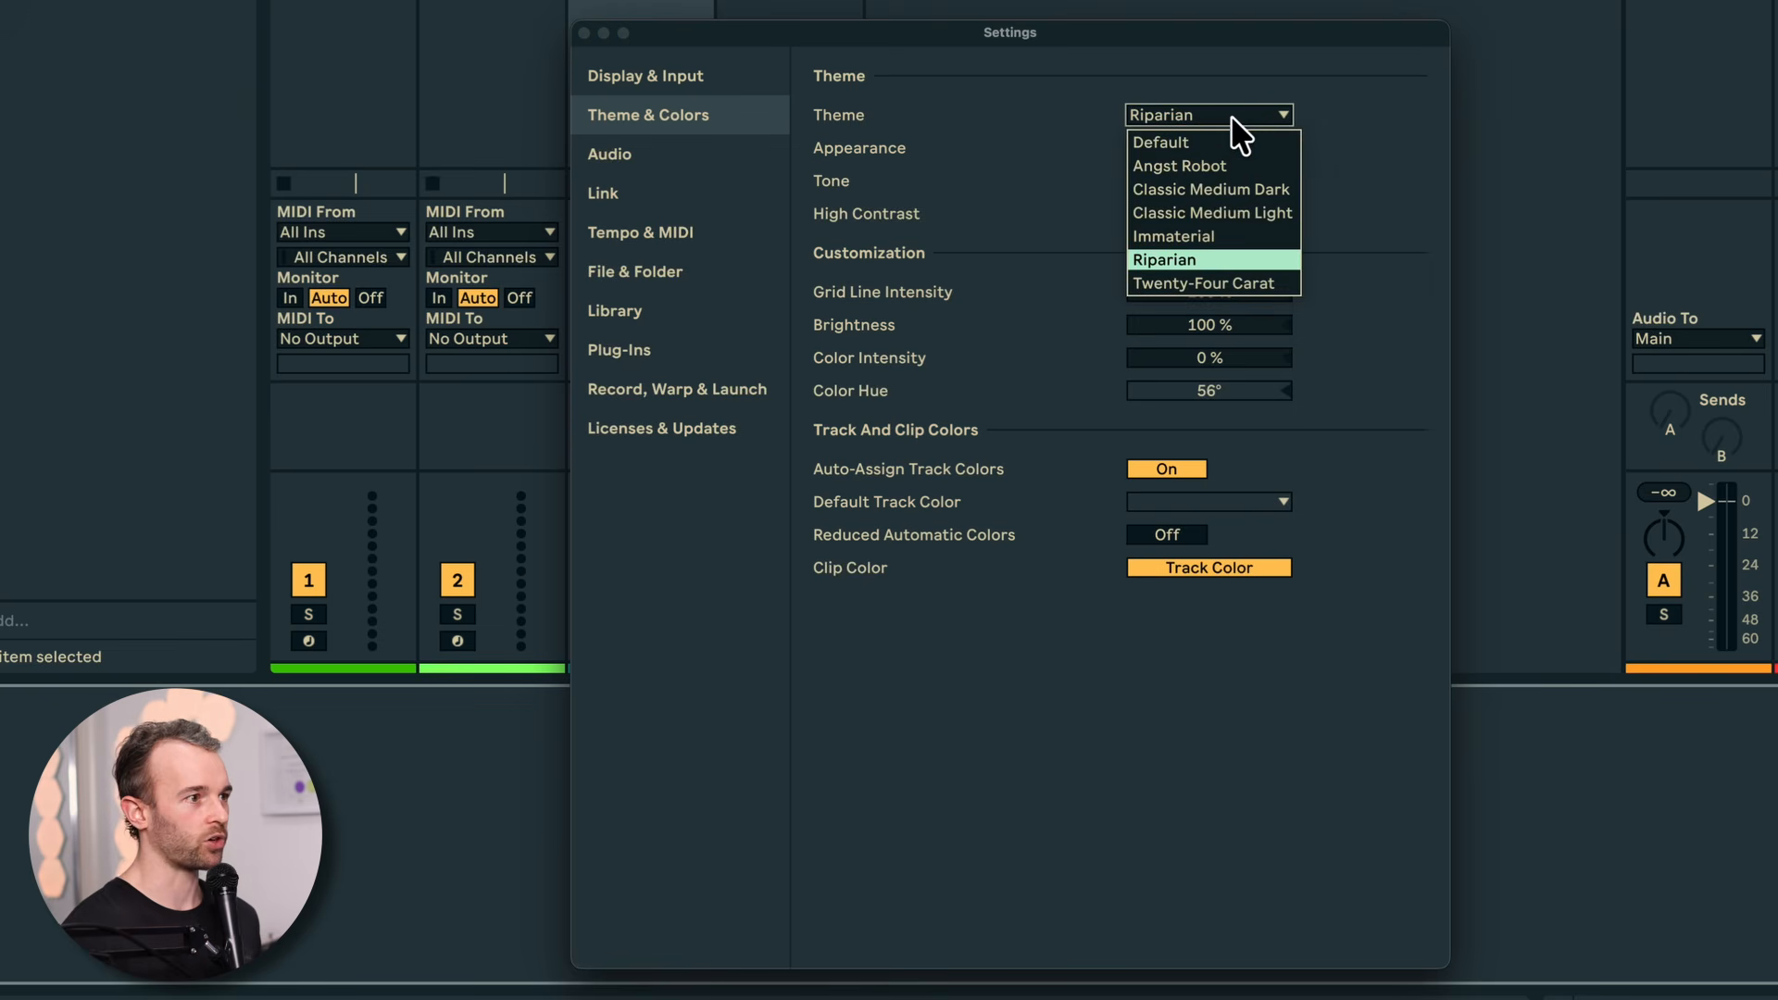
click(1247, 188)
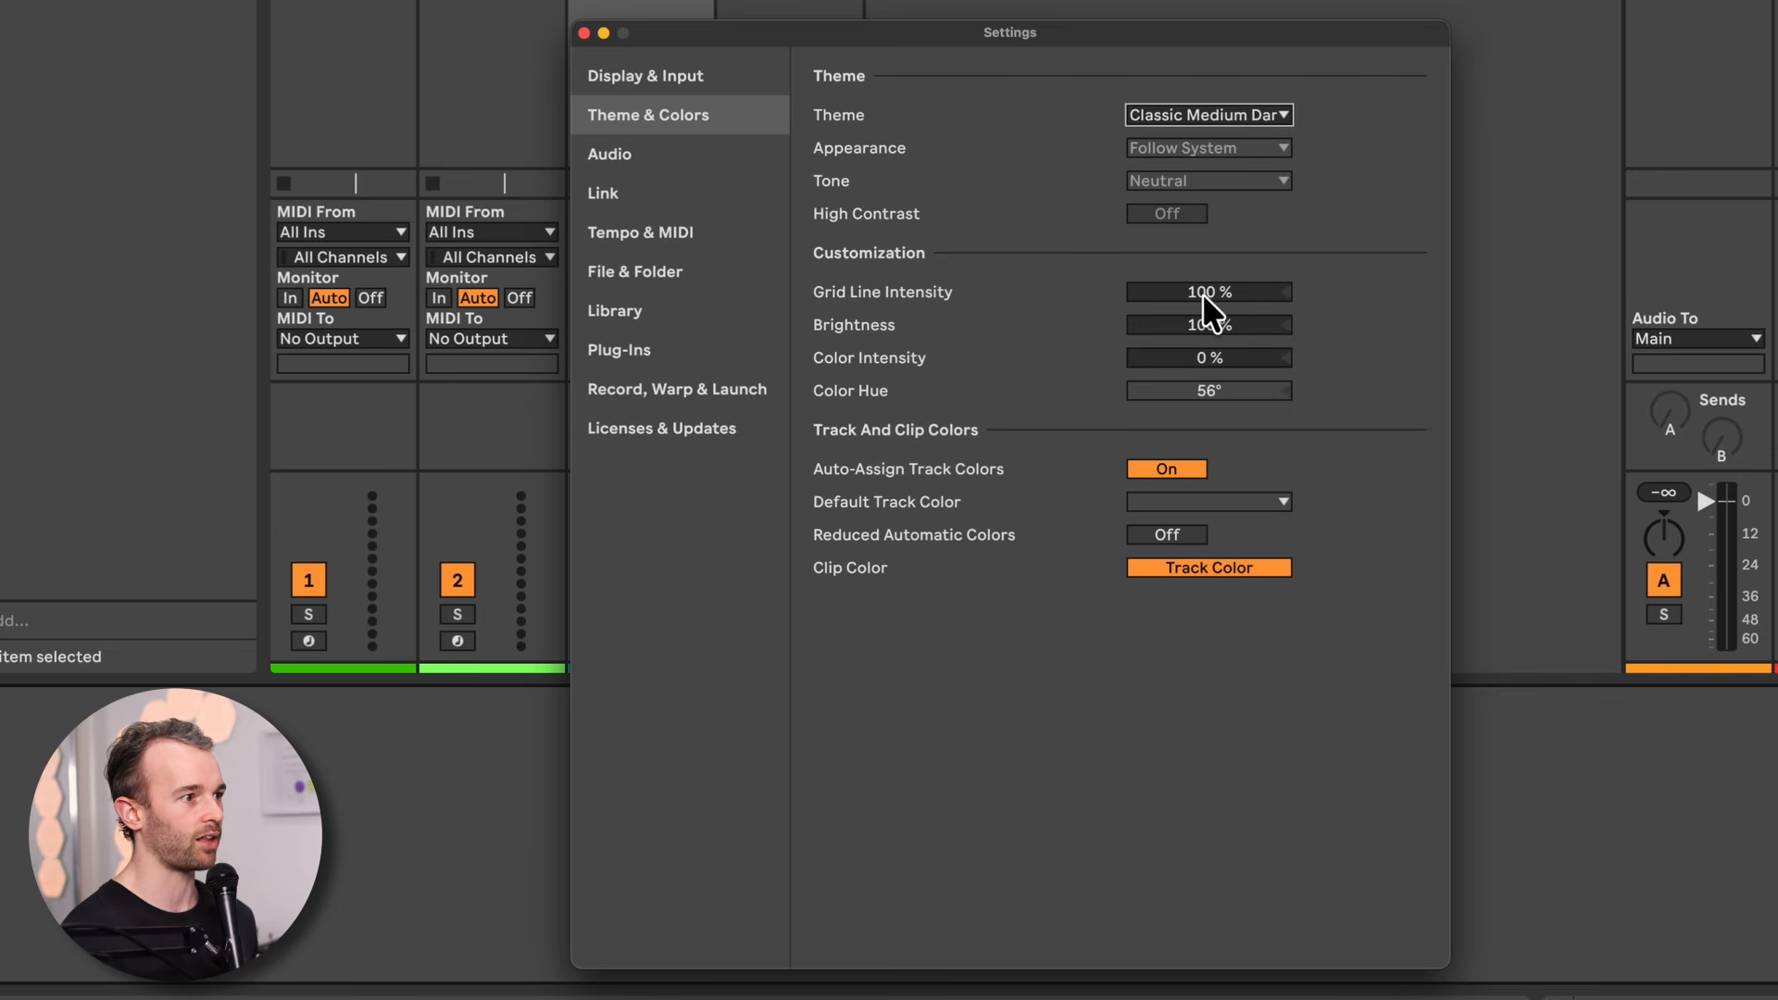
Try a different theme brightness, reset it to 100 %, and go over the Color Intensity and Color Hue settings
drag(1208, 324, 1209, 366)
double_click(1209, 322)
click(1216, 358)
click(1224, 391)
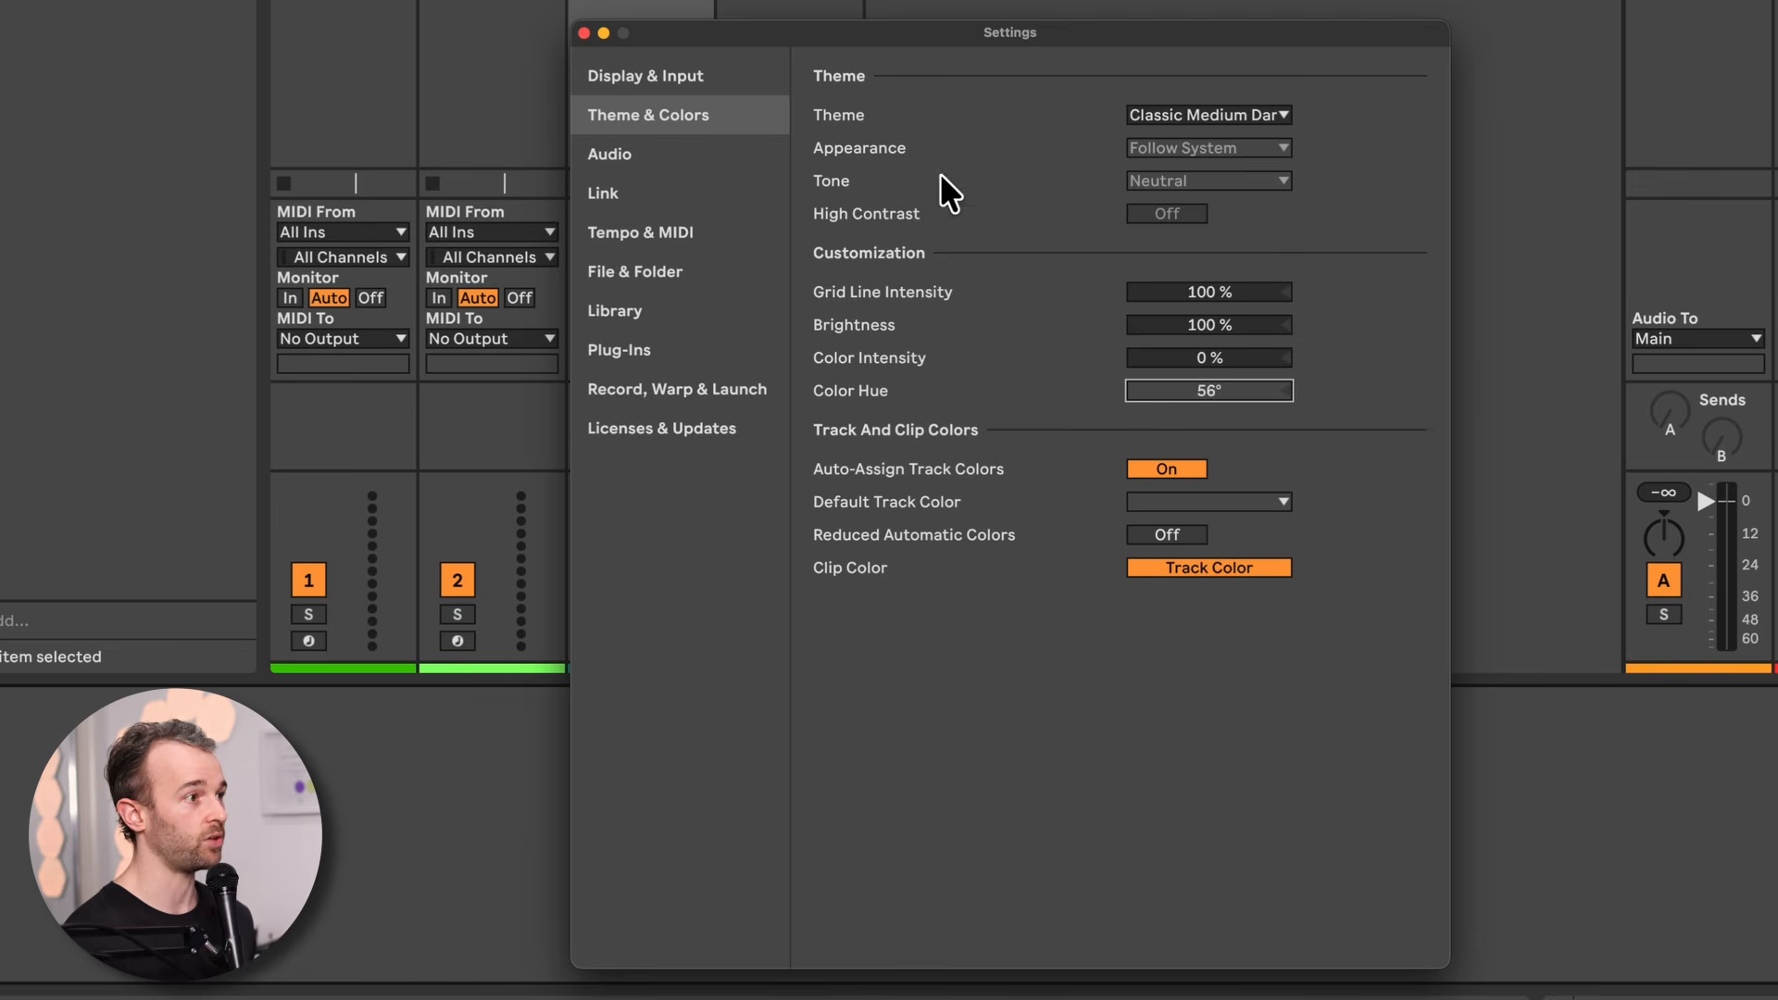
Review the driver type and audio input device choices in the Audio settings without changing them, and close the settings
click(704, 158)
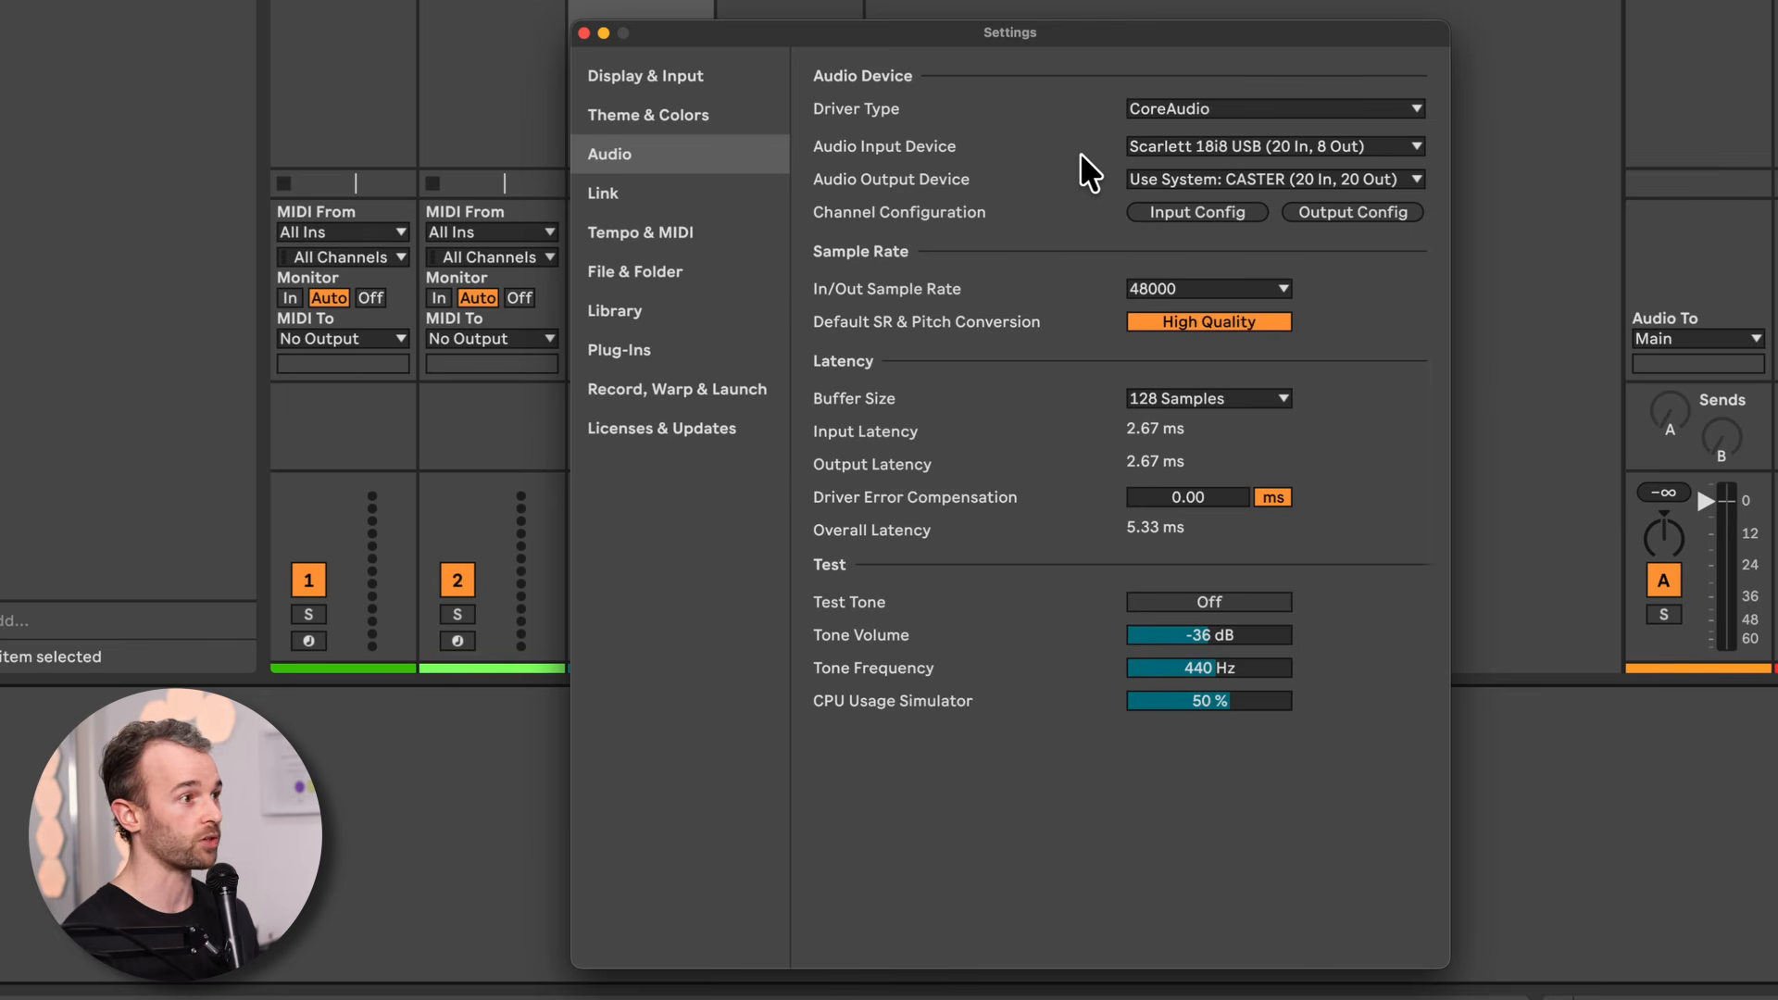
click(1211, 112)
click(1231, 153)
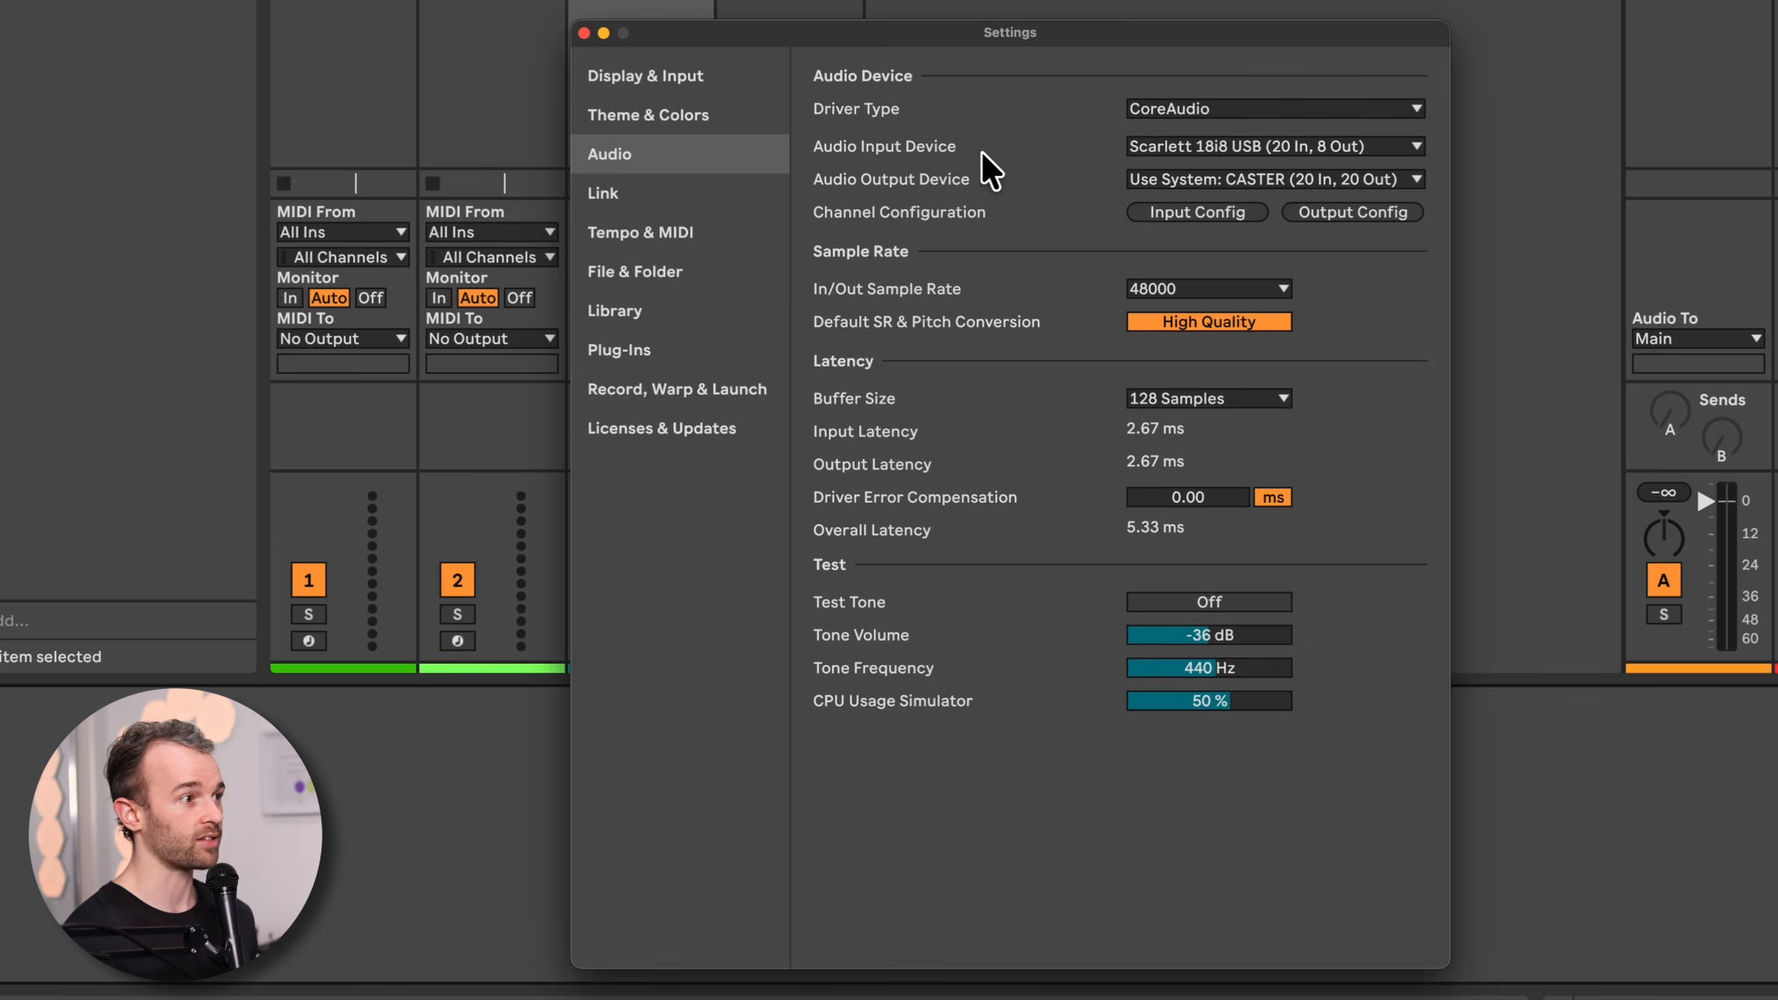
click(1242, 146)
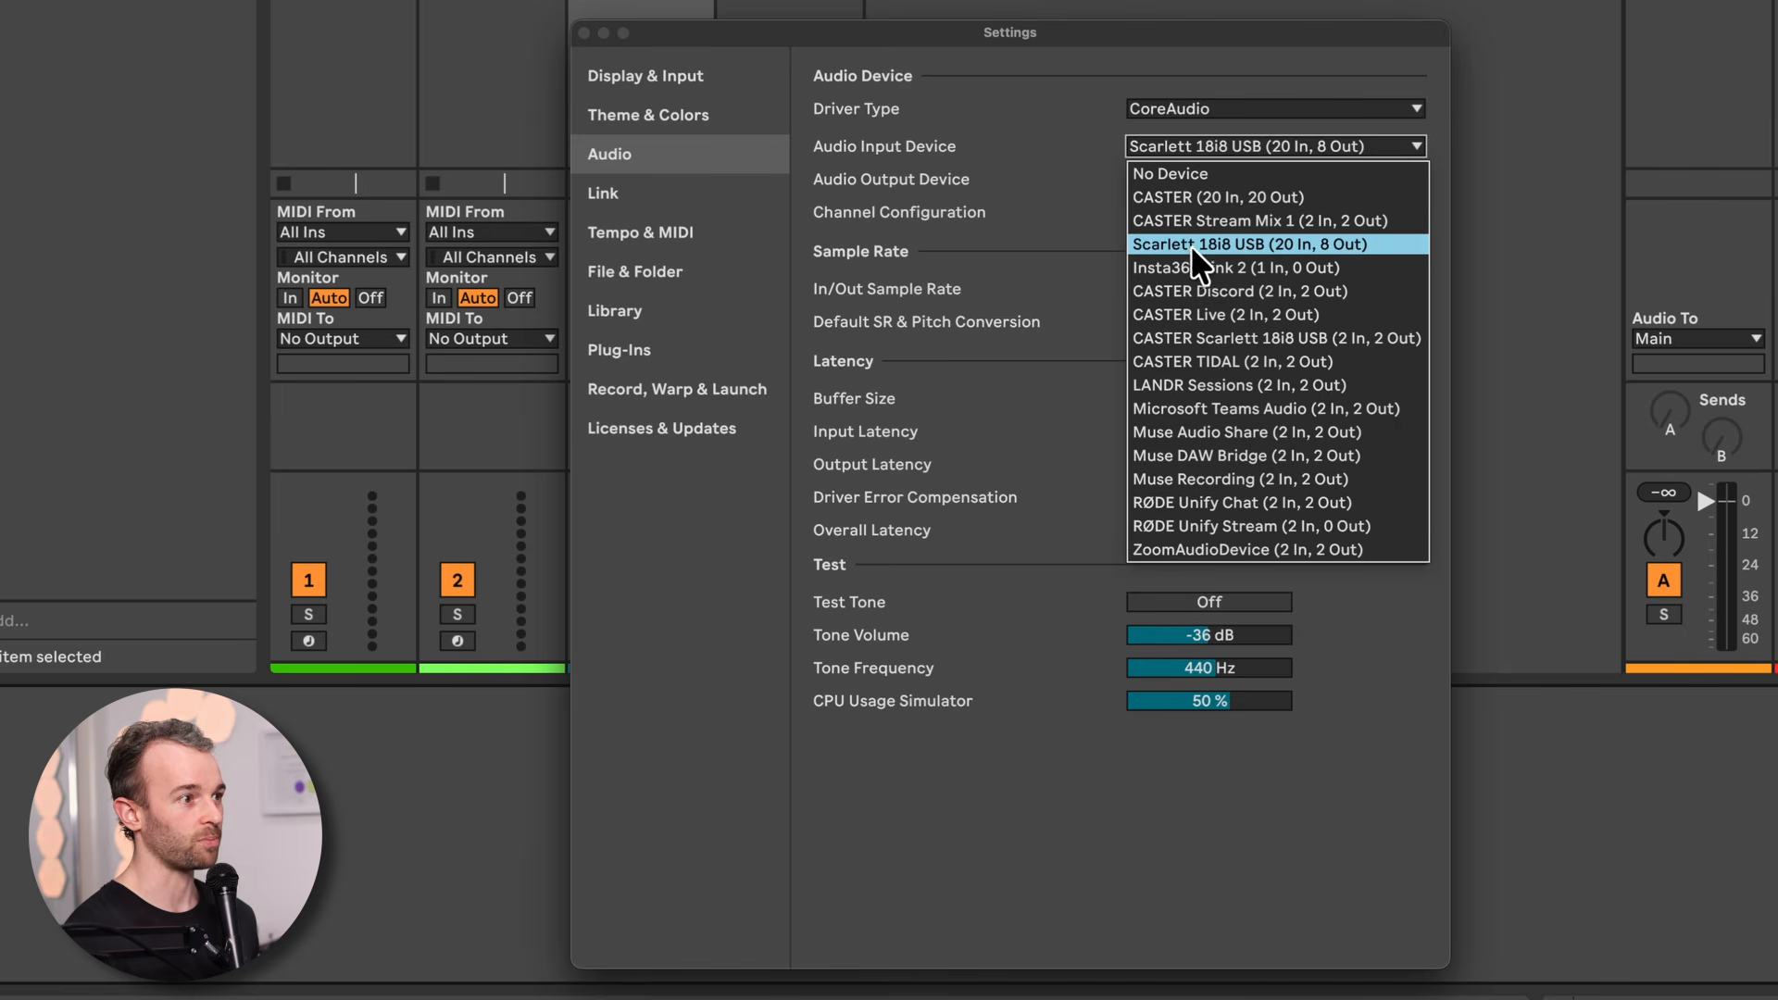
click(1050, 140)
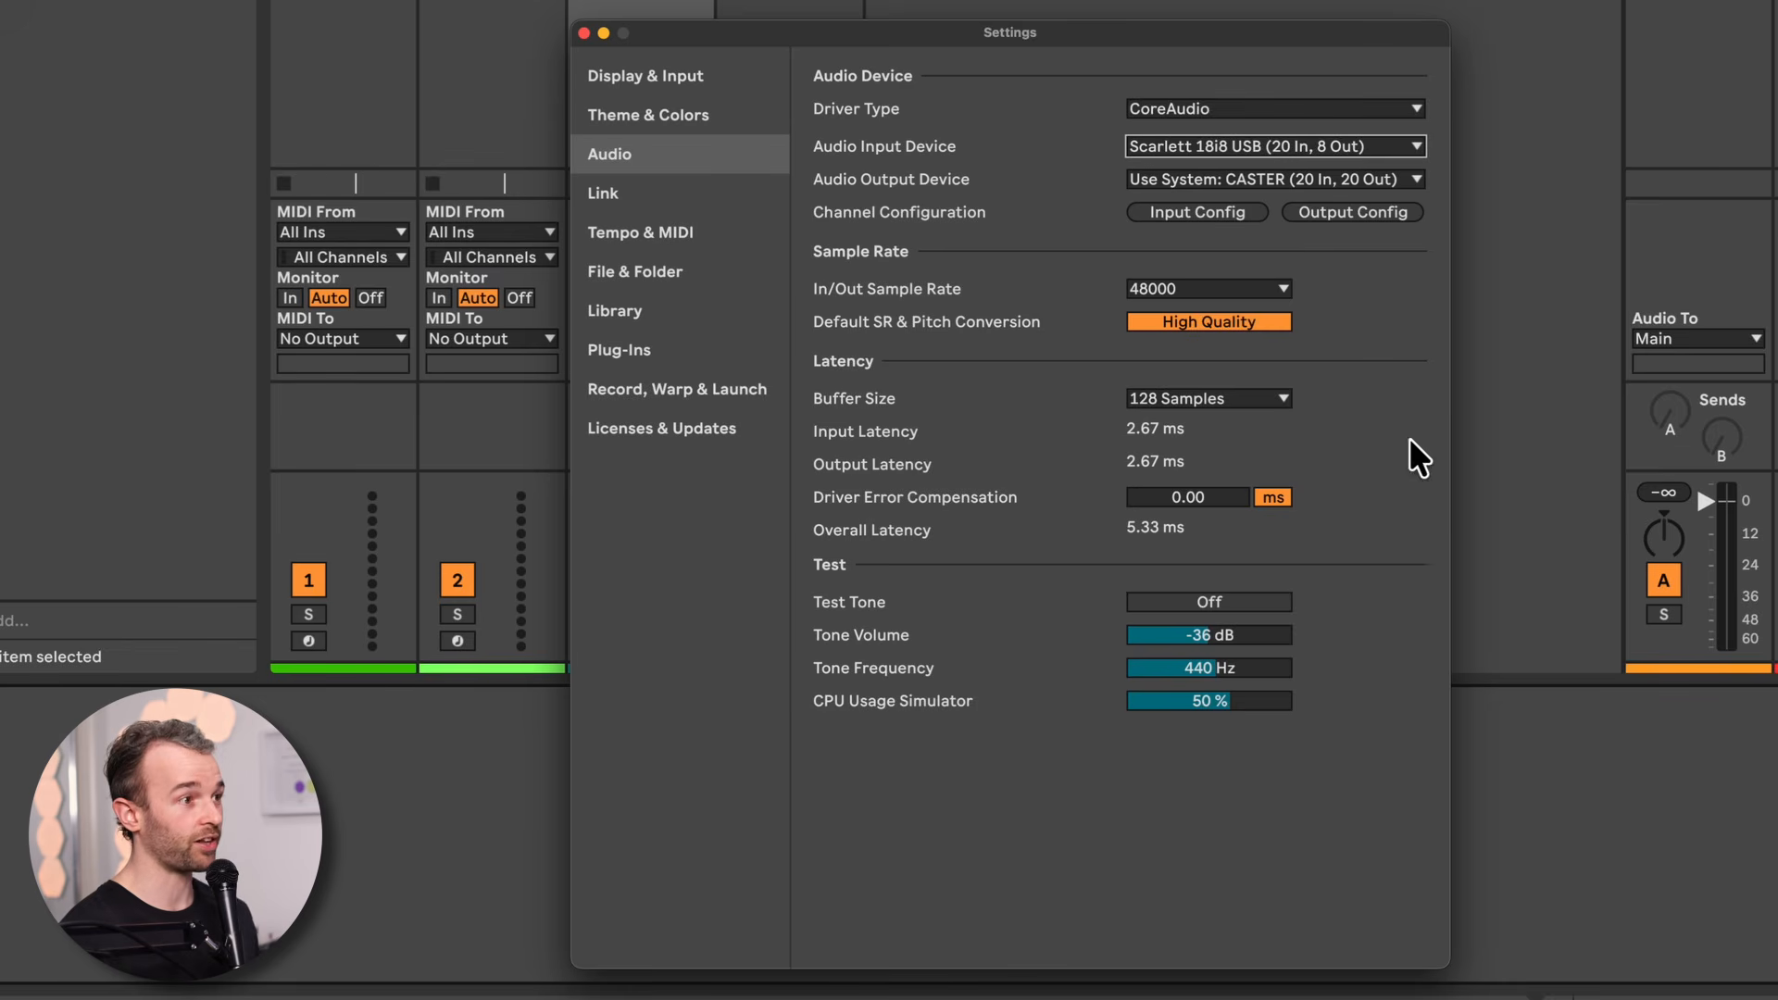
click(584, 33)
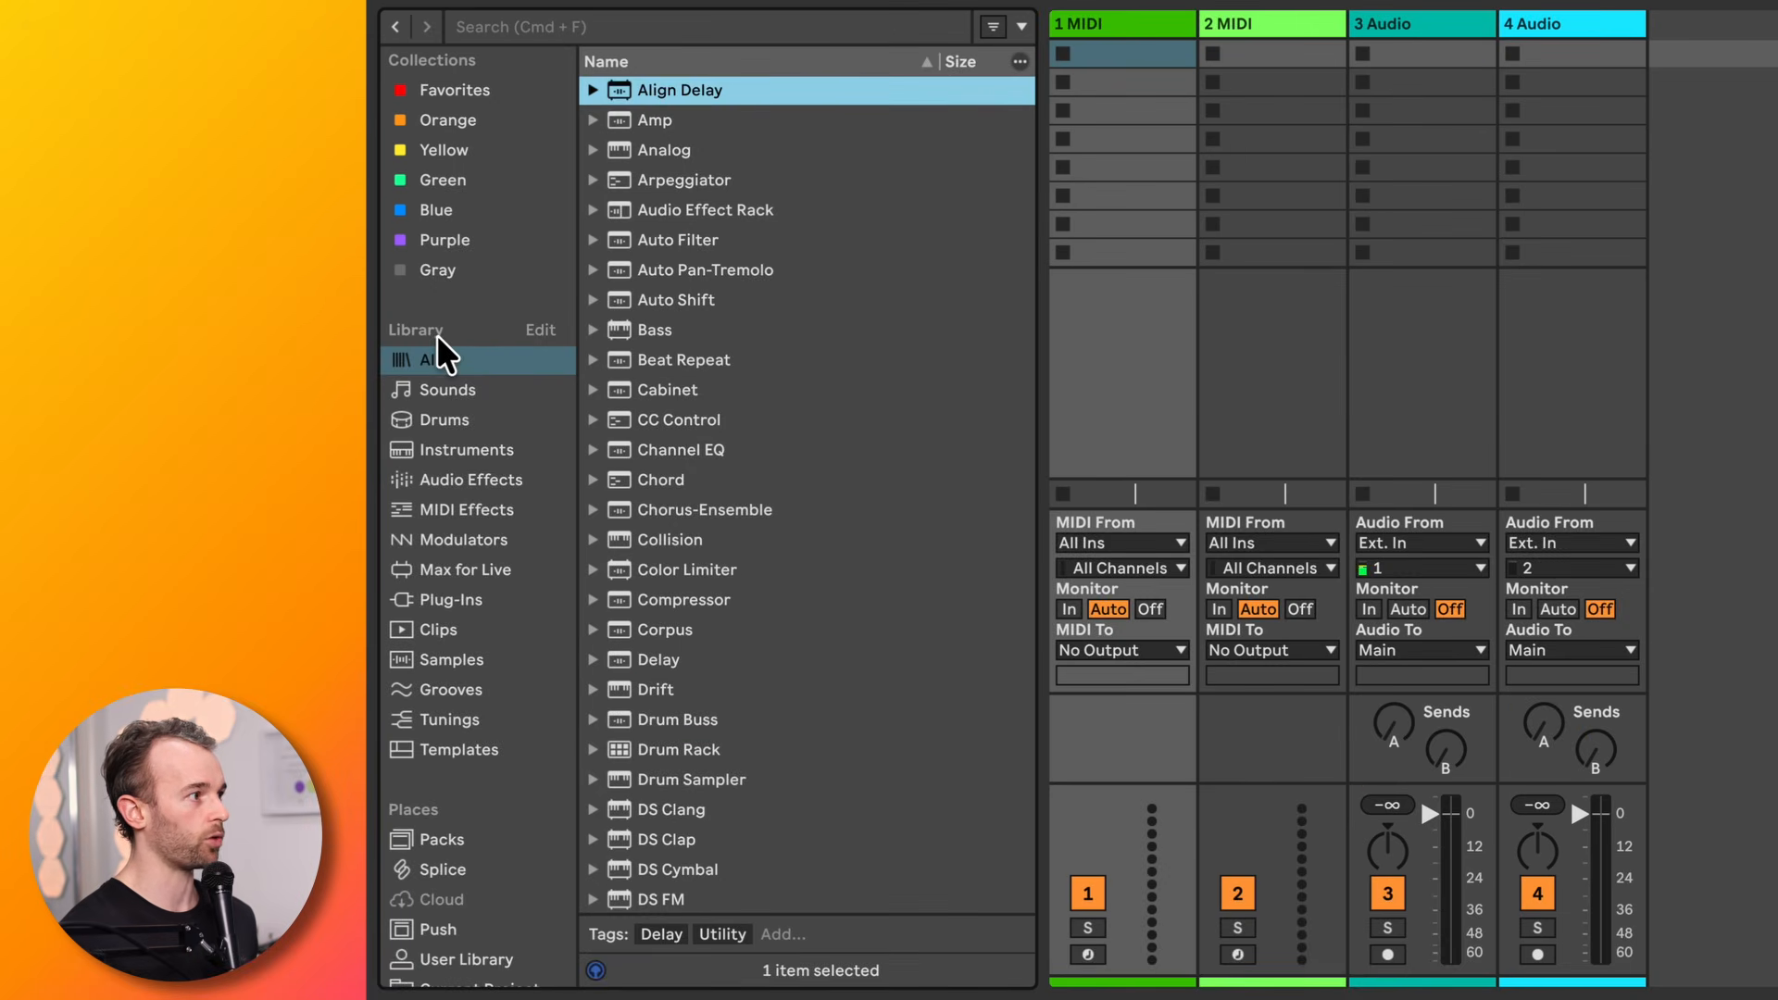
Browse the library's Templates, Tunings, Plug-Ins, Max for Live, MIDI Effects and Audio Effects categories, finishing on Drums
click(451, 749)
click(450, 720)
click(443, 600)
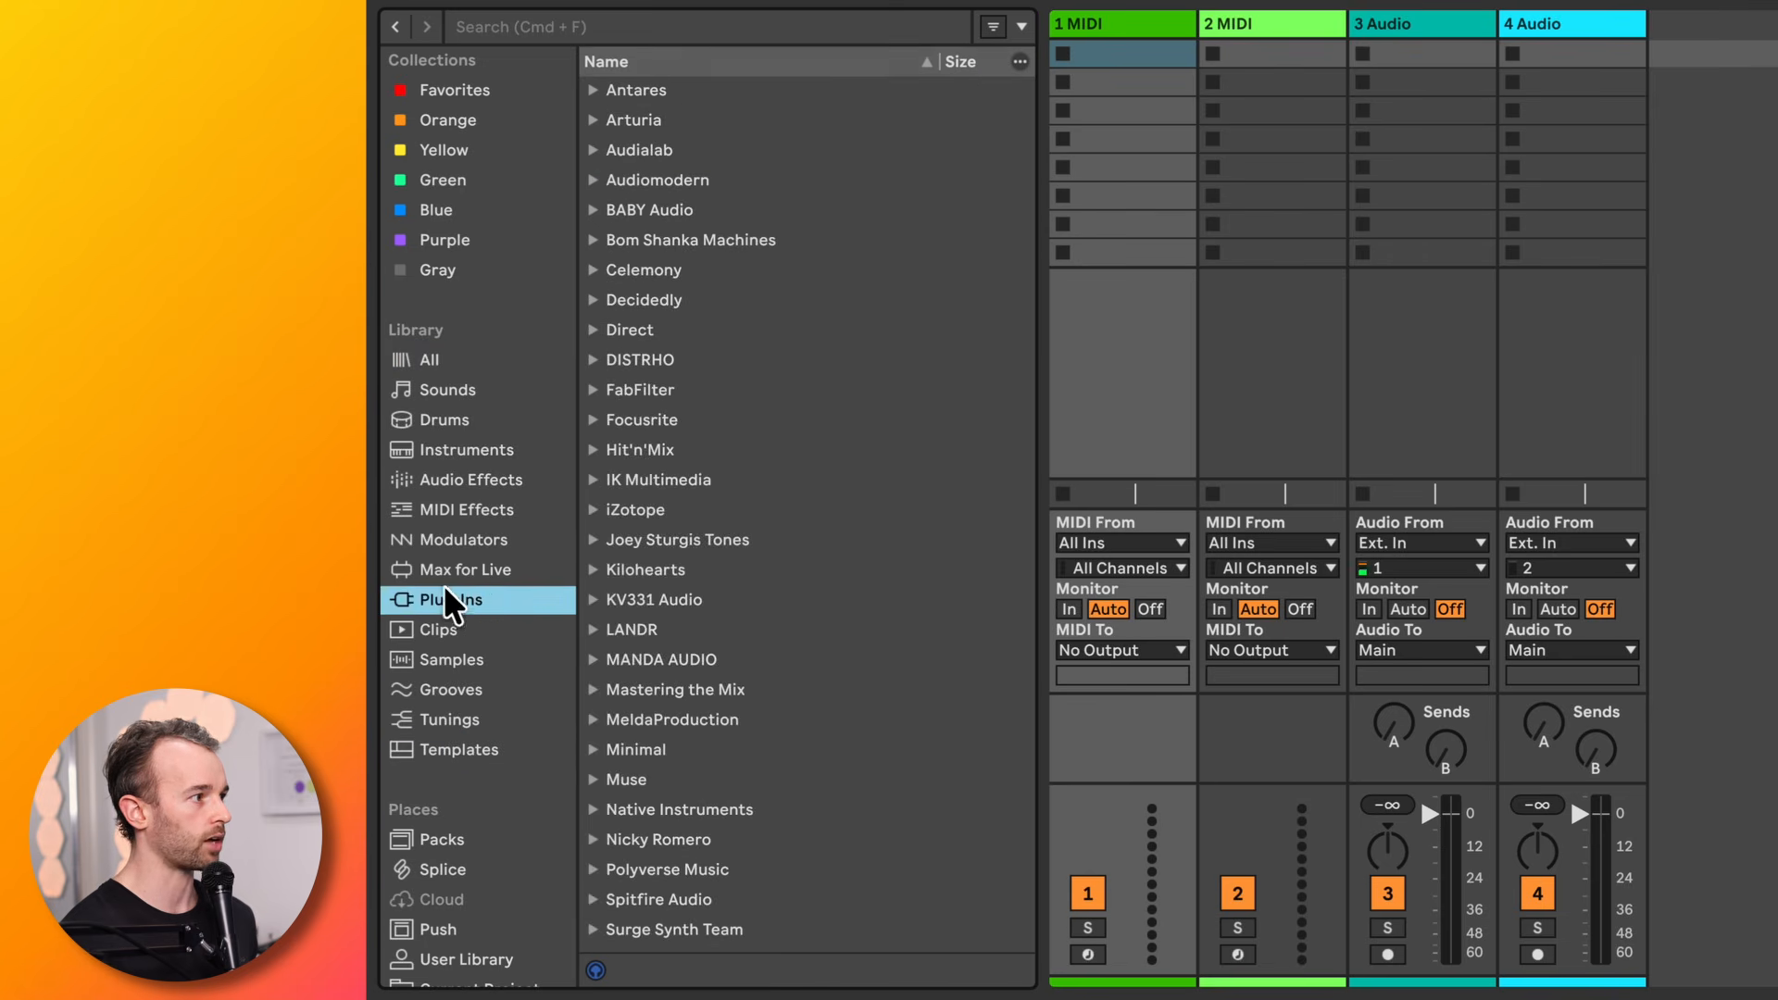
click(445, 567)
click(441, 508)
click(441, 478)
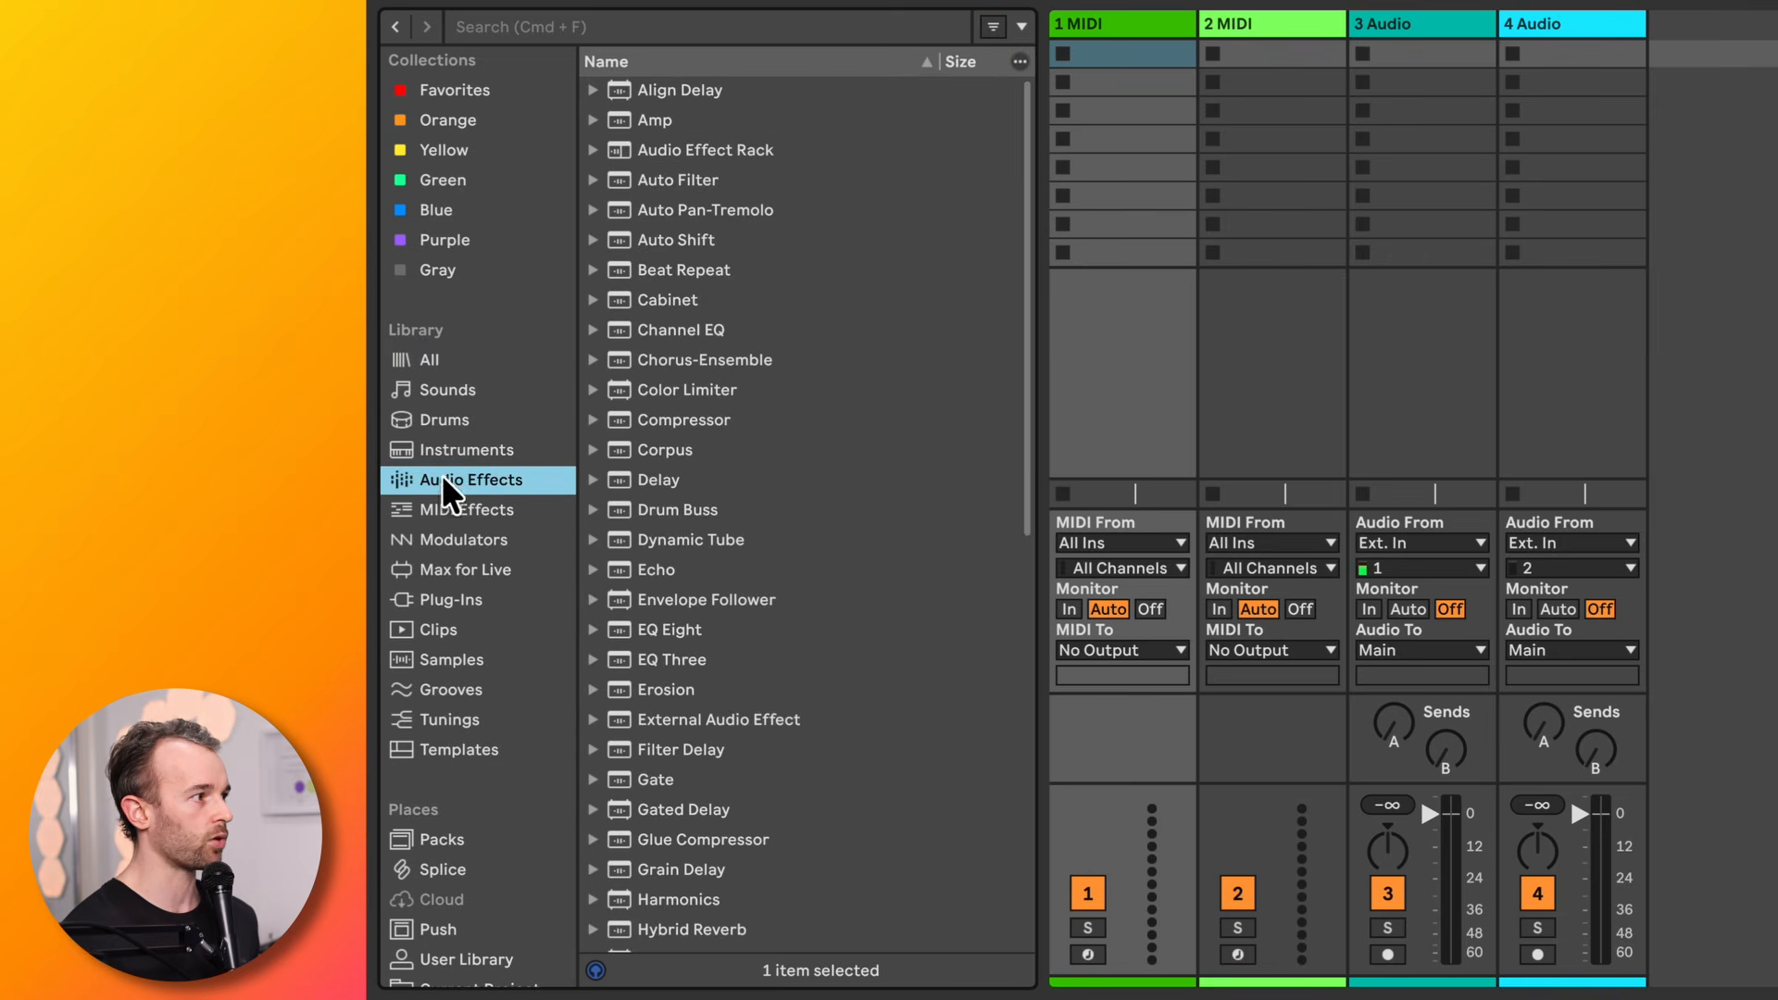
click(441, 413)
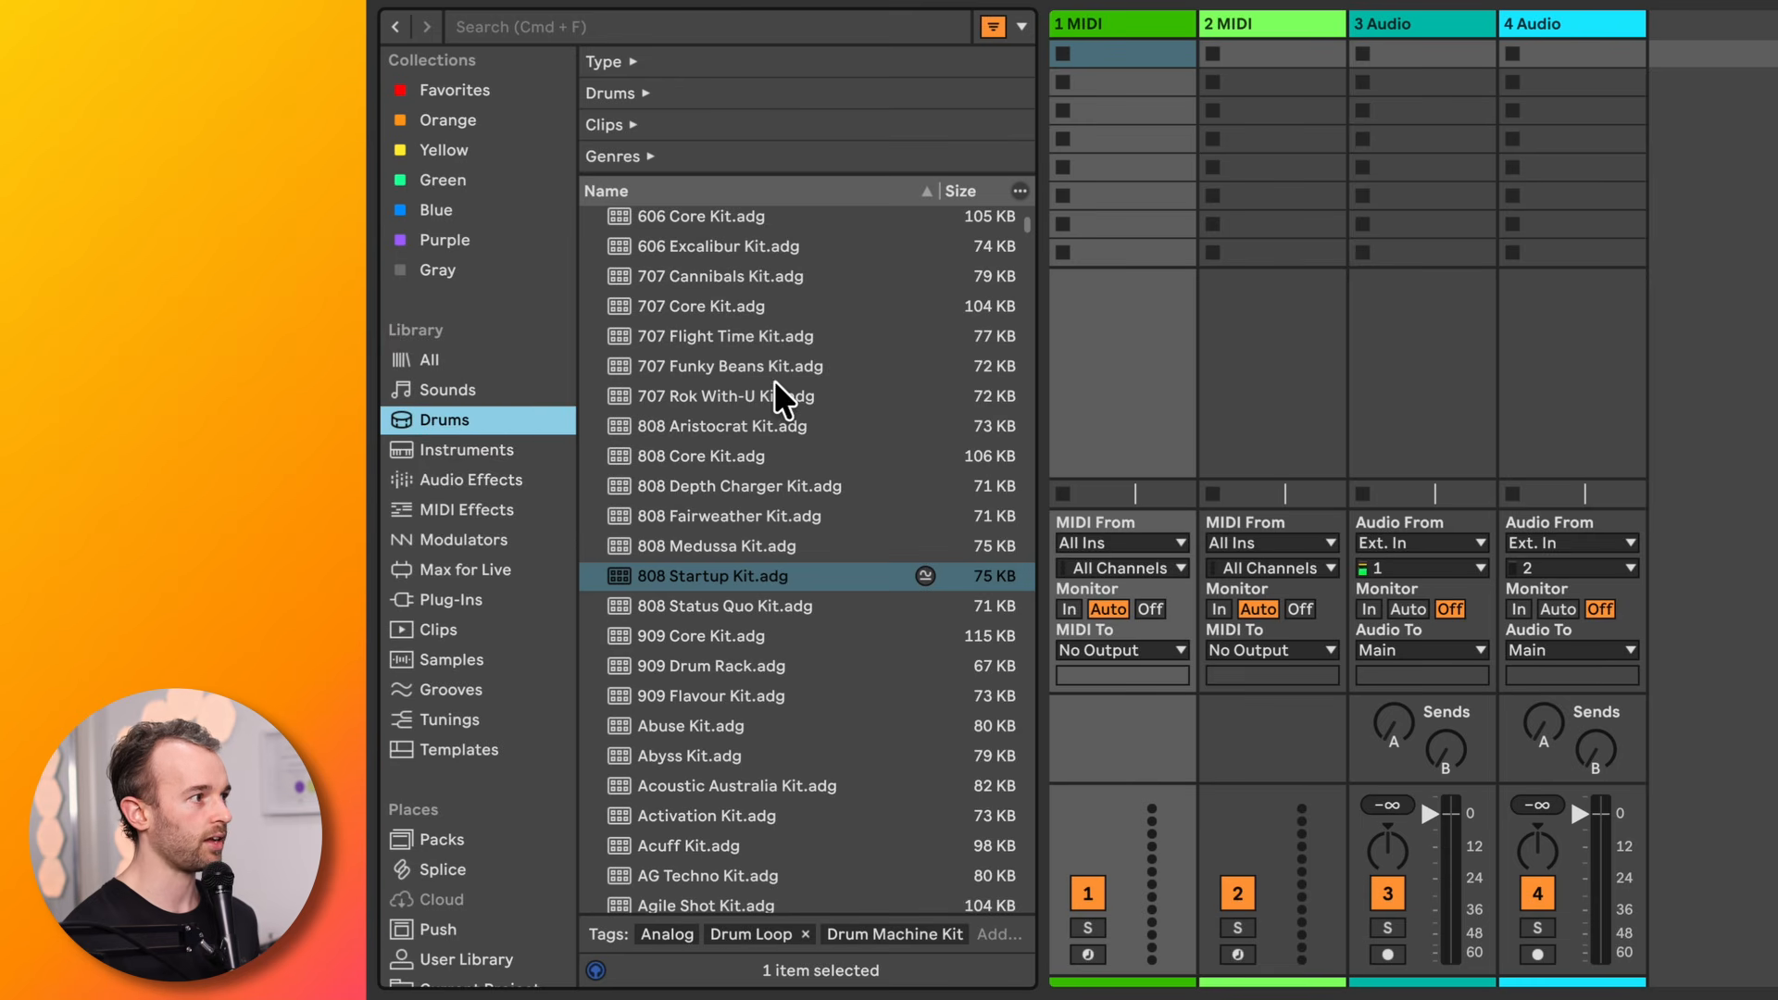
Look through the drum kit list from its start to its end, audition Voltage Kit.adg, and stop the preview
scroll(964, 322, up, 1)
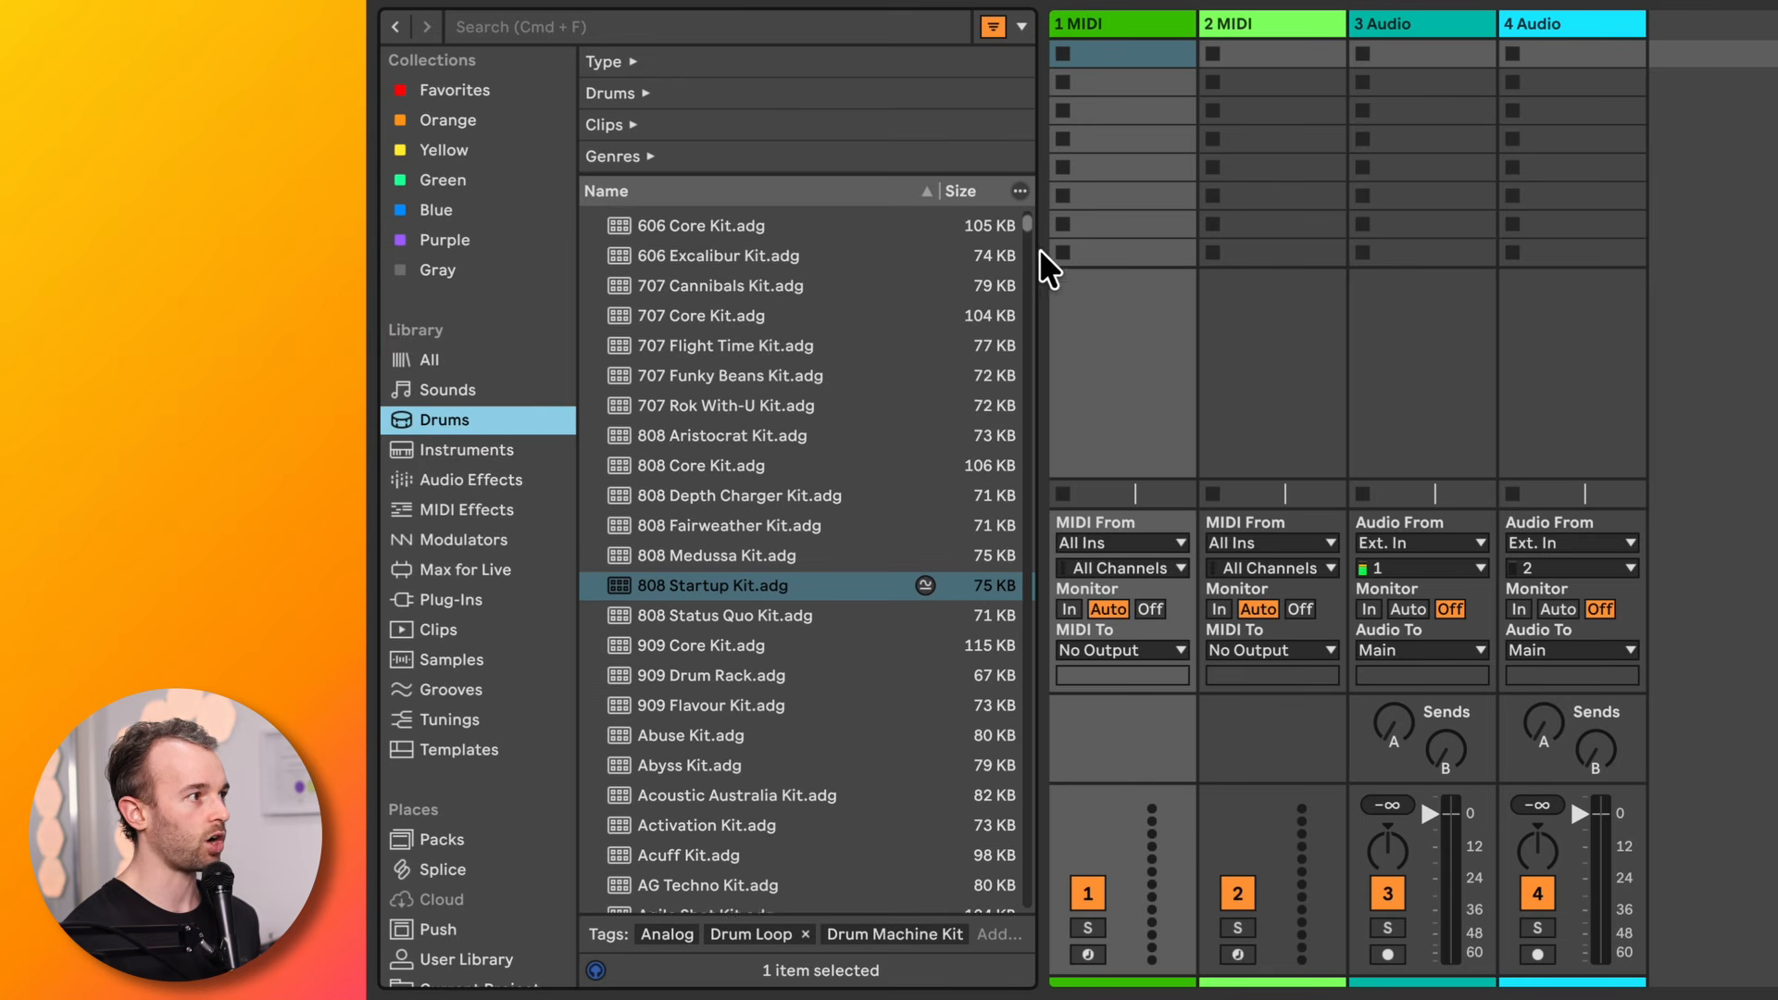
scroll(1025, 224, up, 5)
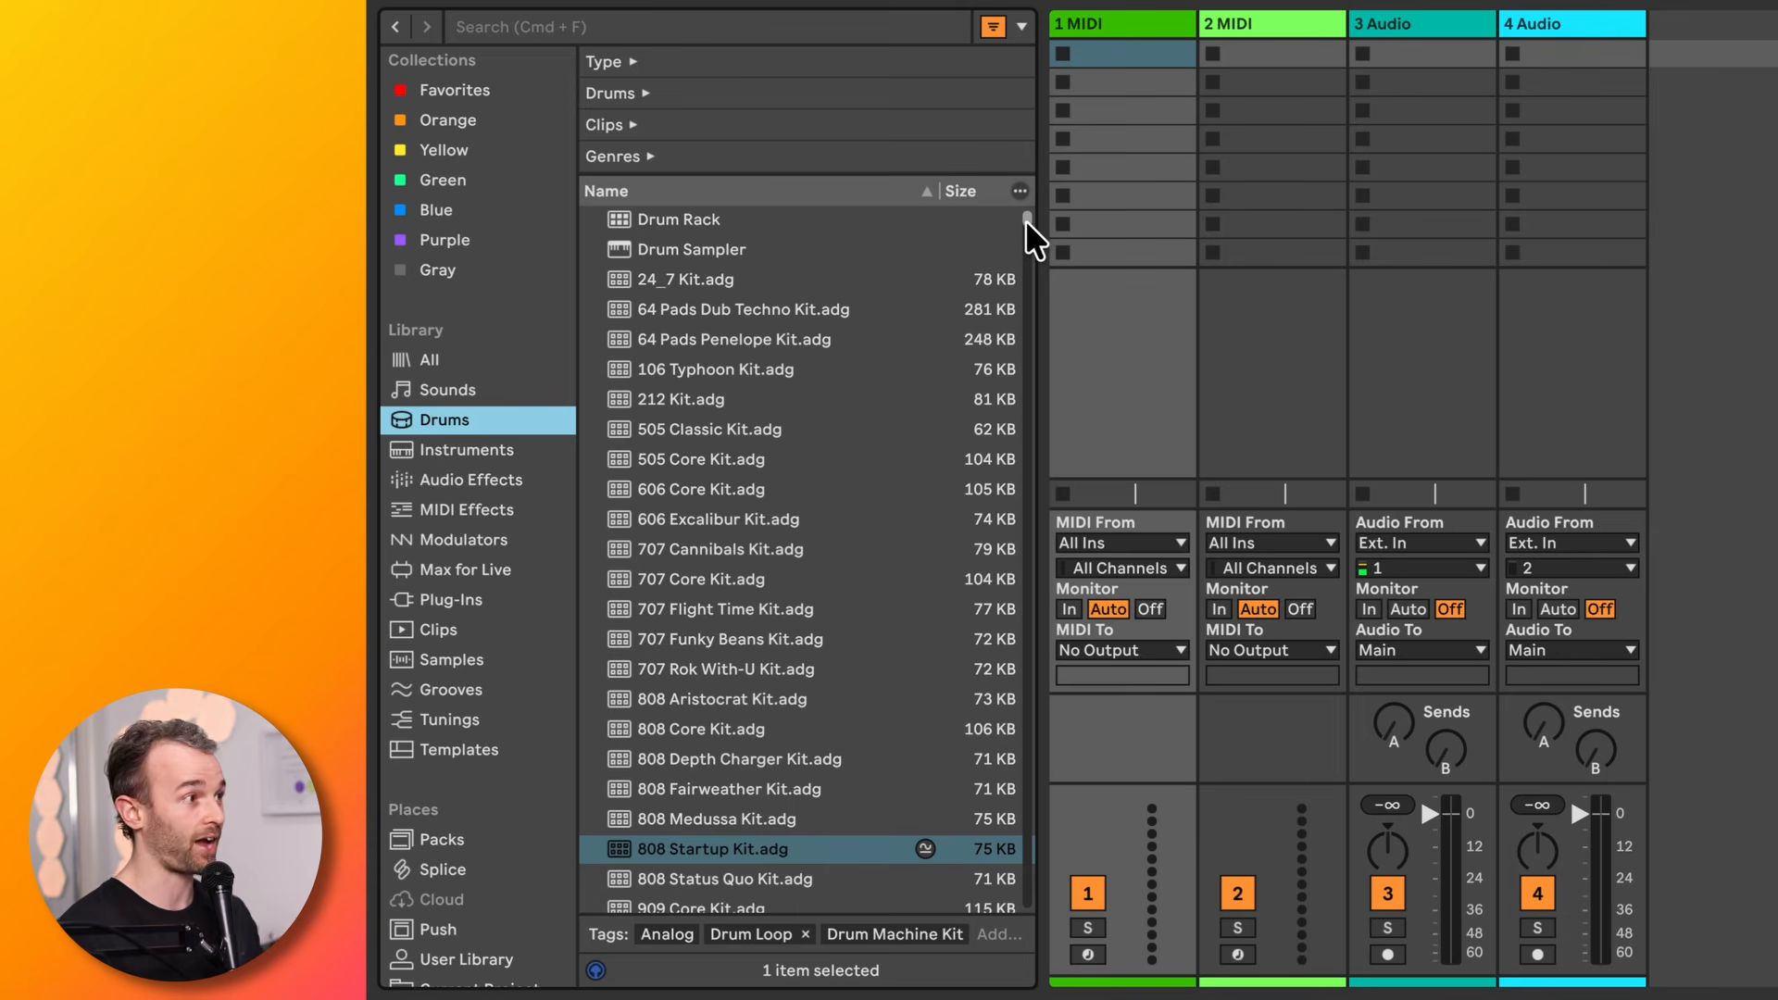
drag(1025, 220, 941, 492)
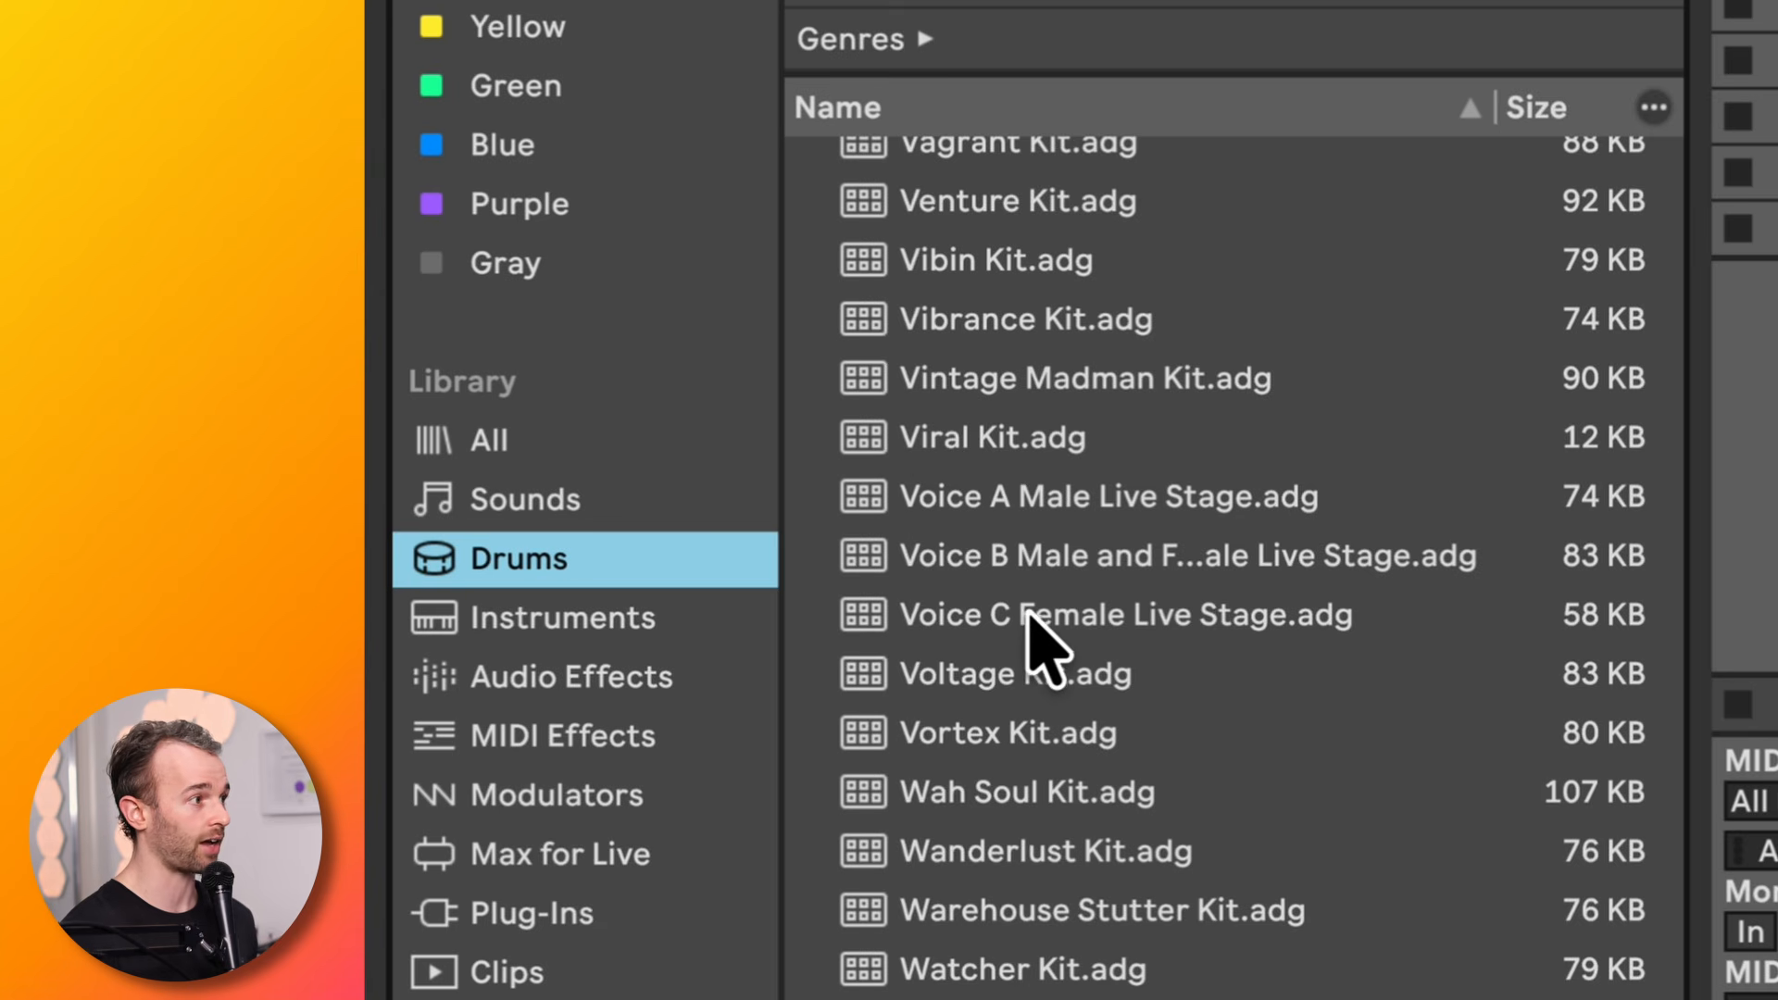
click(1030, 674)
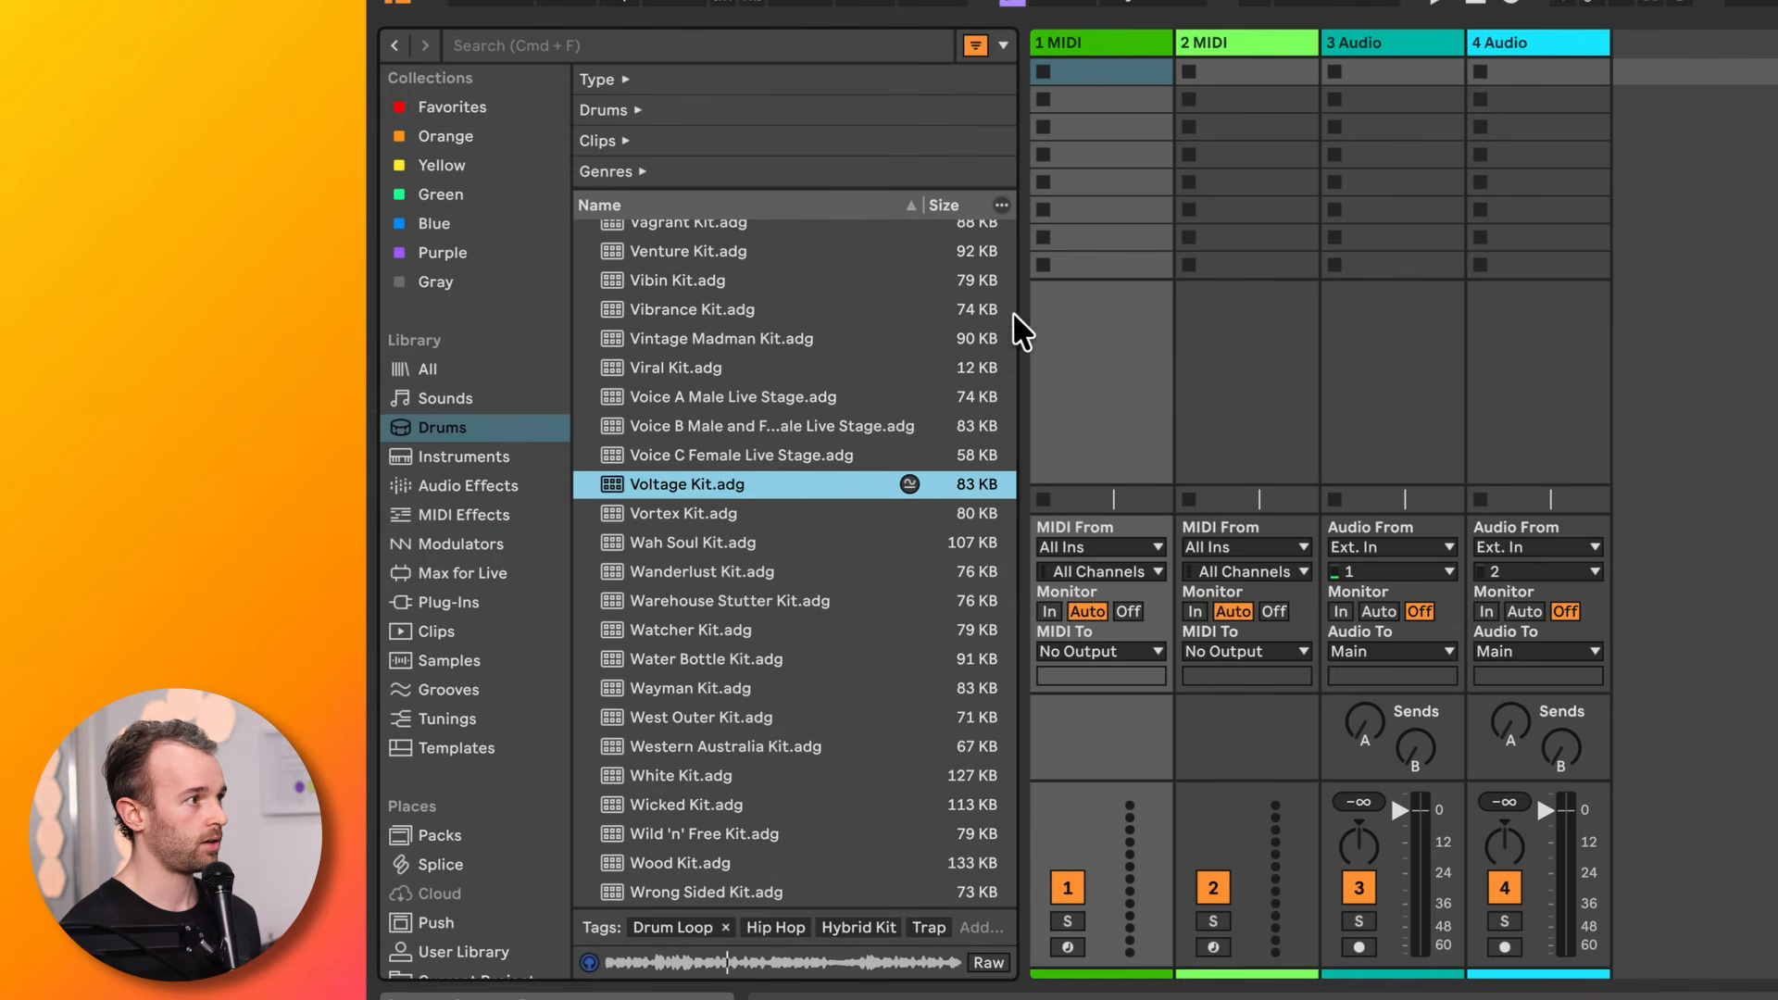
click(1114, 265)
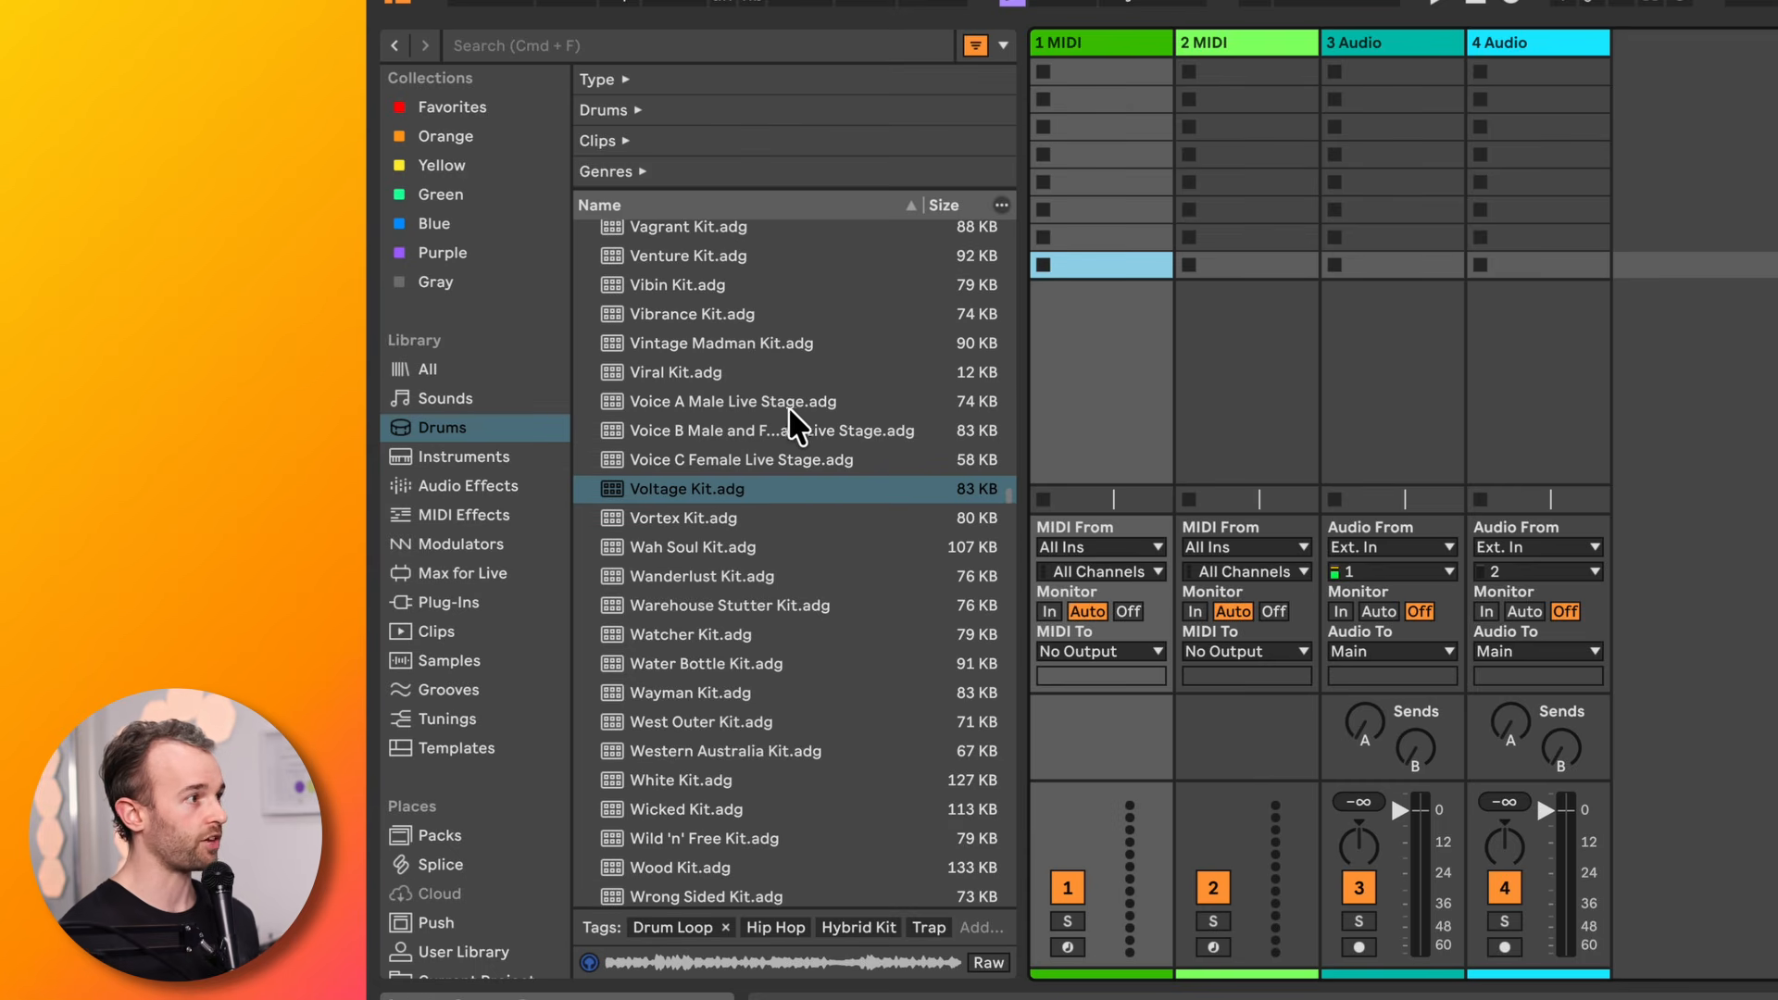
Audition the Viral, Undercurrent, Trancil Exit and Taka Vibe drum kits one after another and stop the preview
scroll(787, 408, up, 1)
click(712, 404)
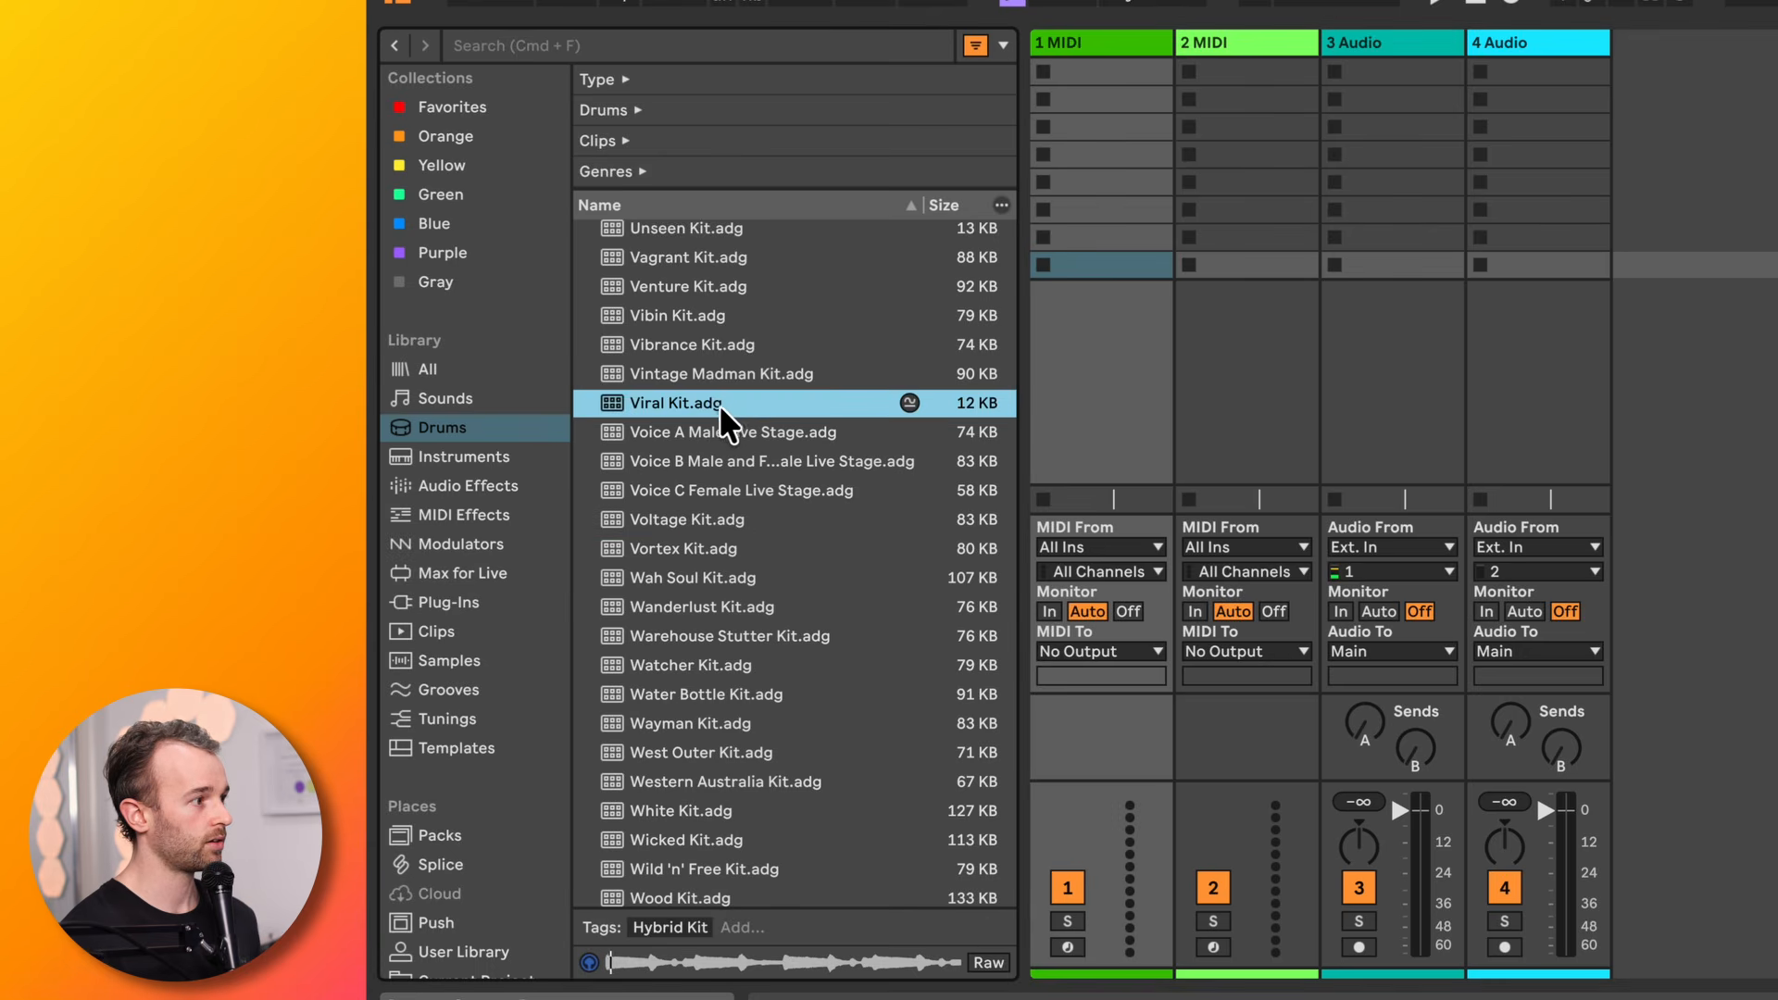
scroll(730, 400, up, 8)
click(730, 402)
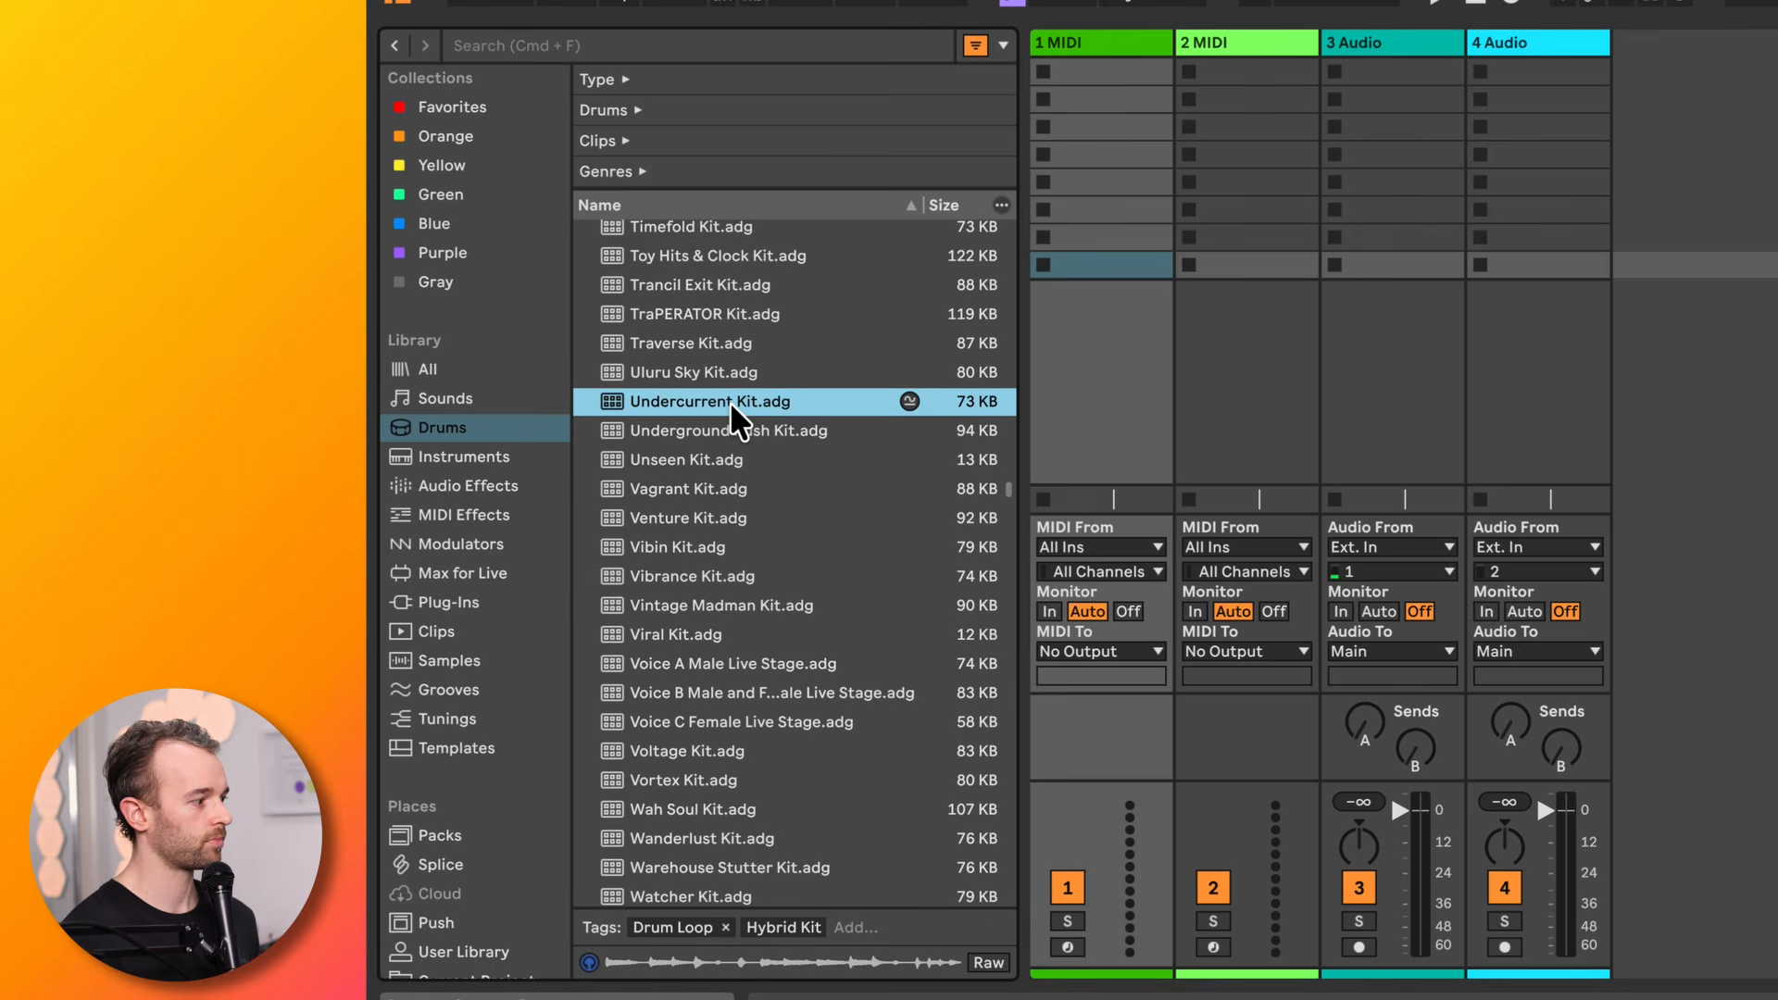
click(713, 271)
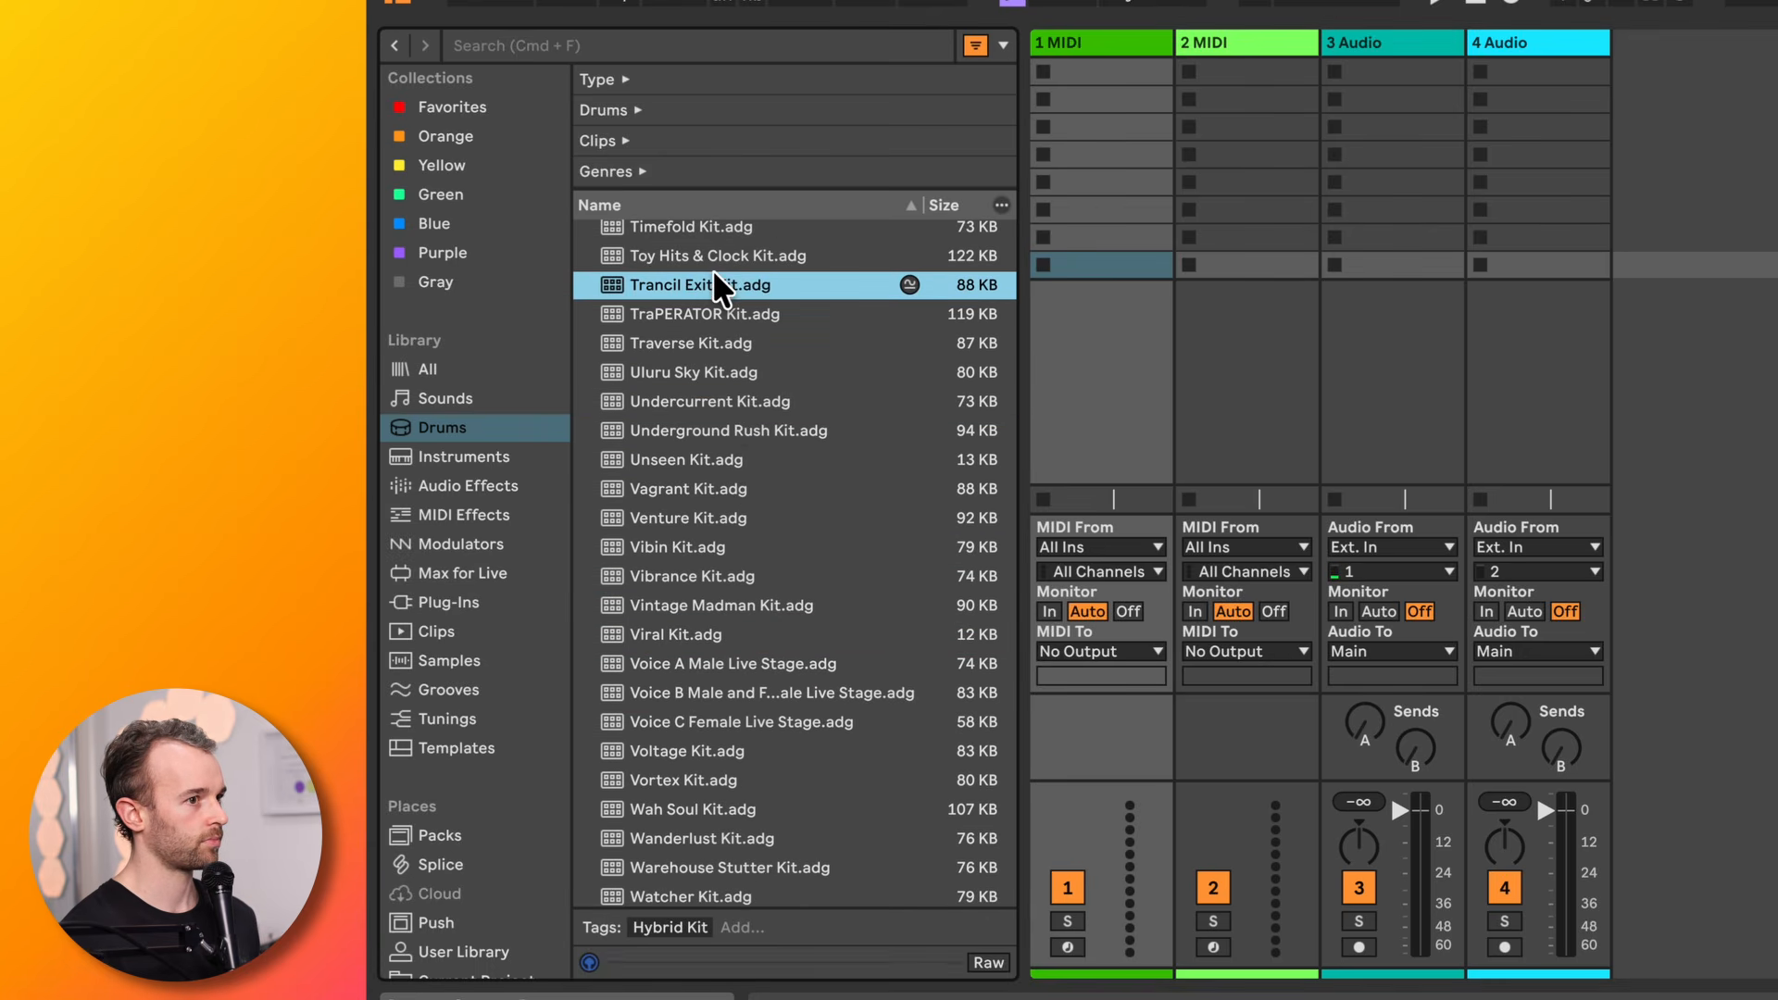
scroll(714, 273, up, 10)
click(714, 274)
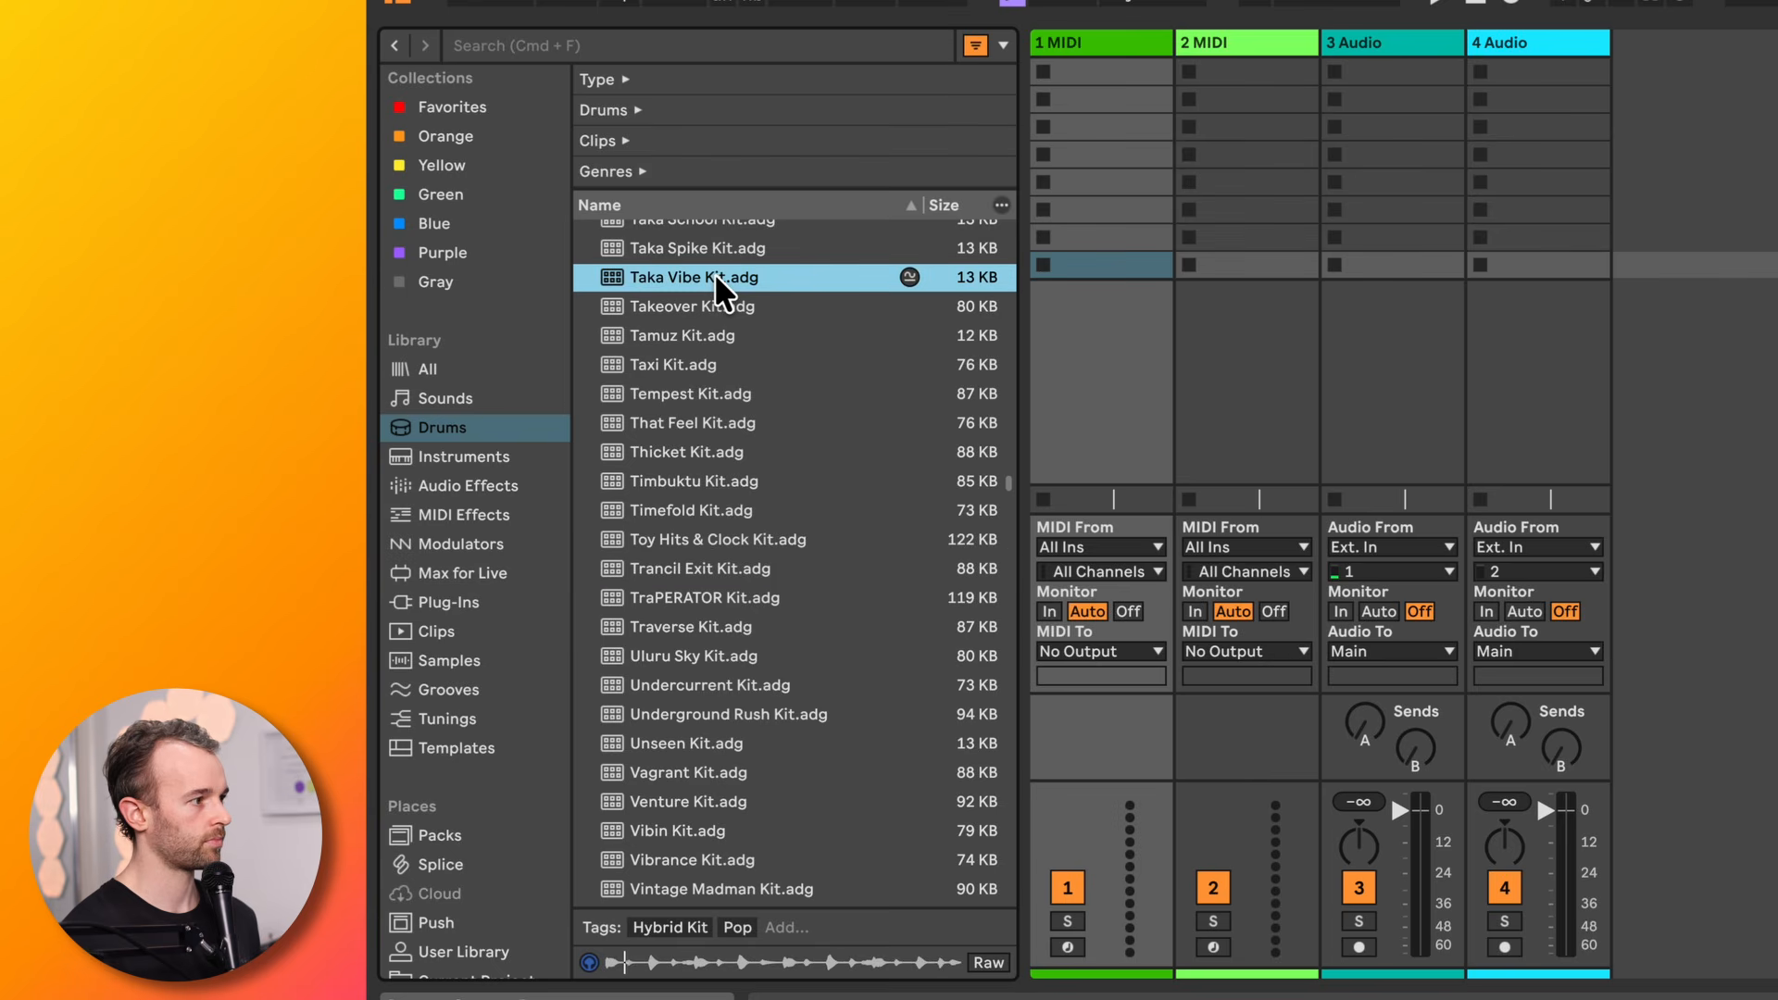
click(1111, 262)
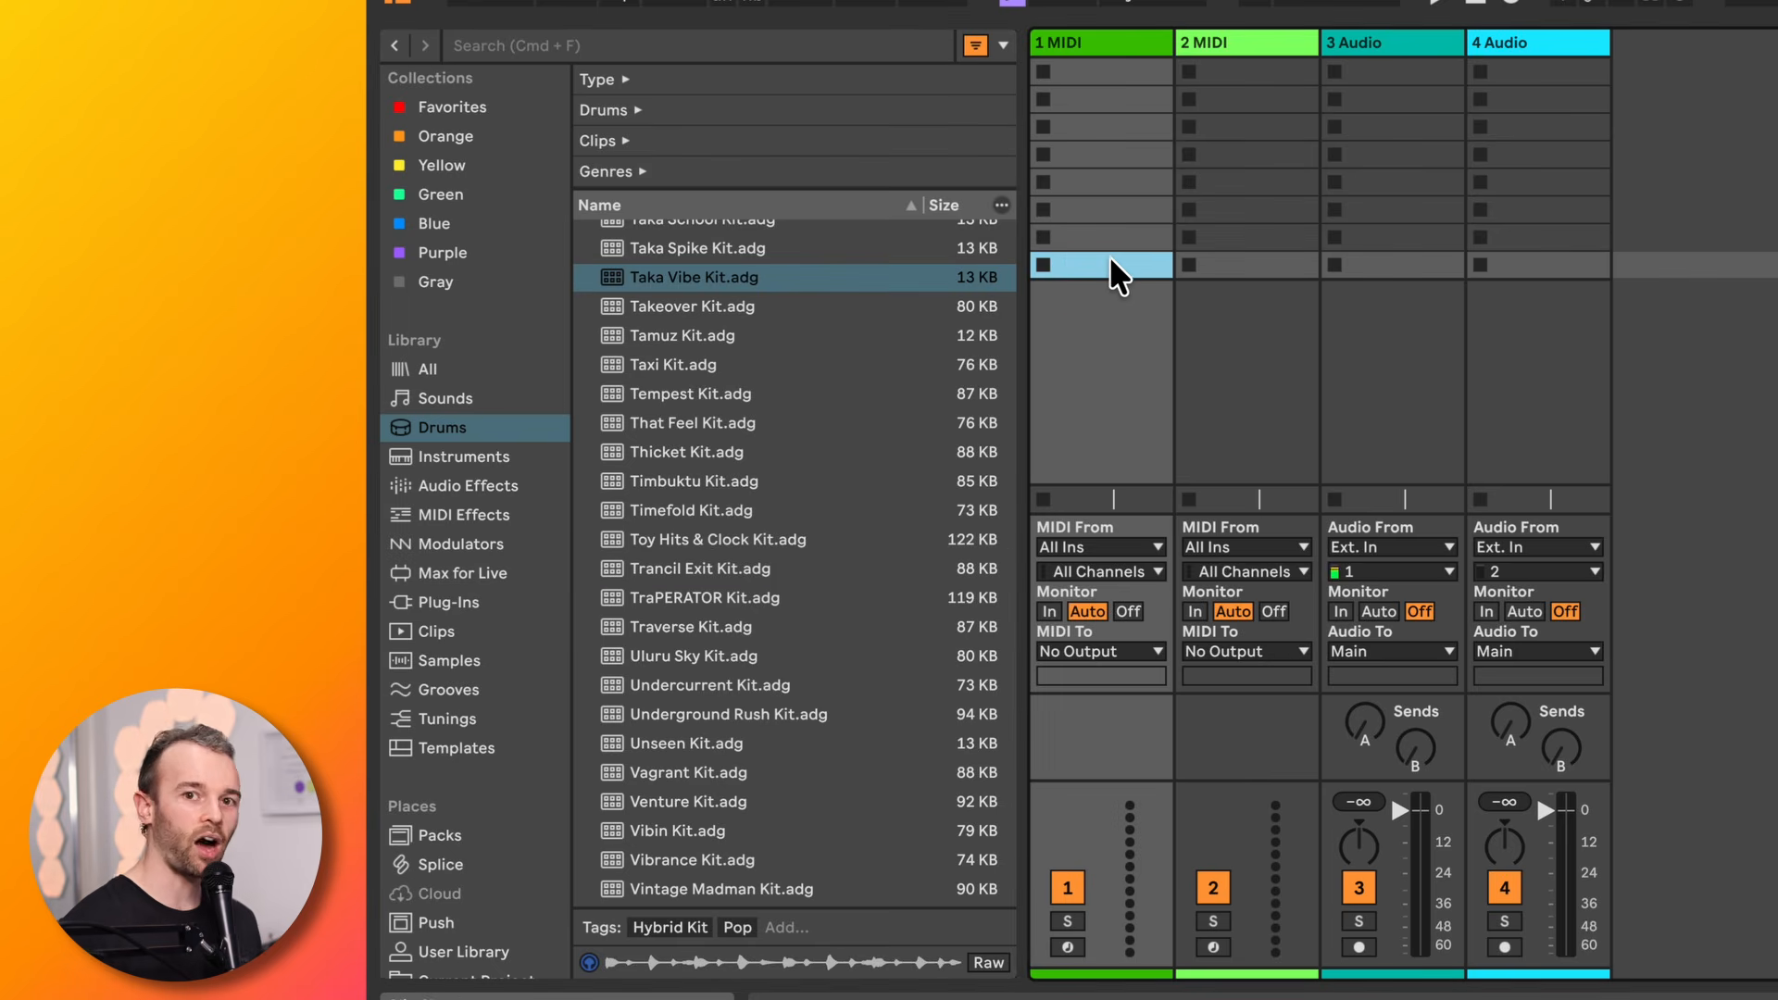
Audition 909 Core Kit.adg near the start of the drum list, load it onto the 1 MIDI track and select its device
scroll(725, 502, up, 20)
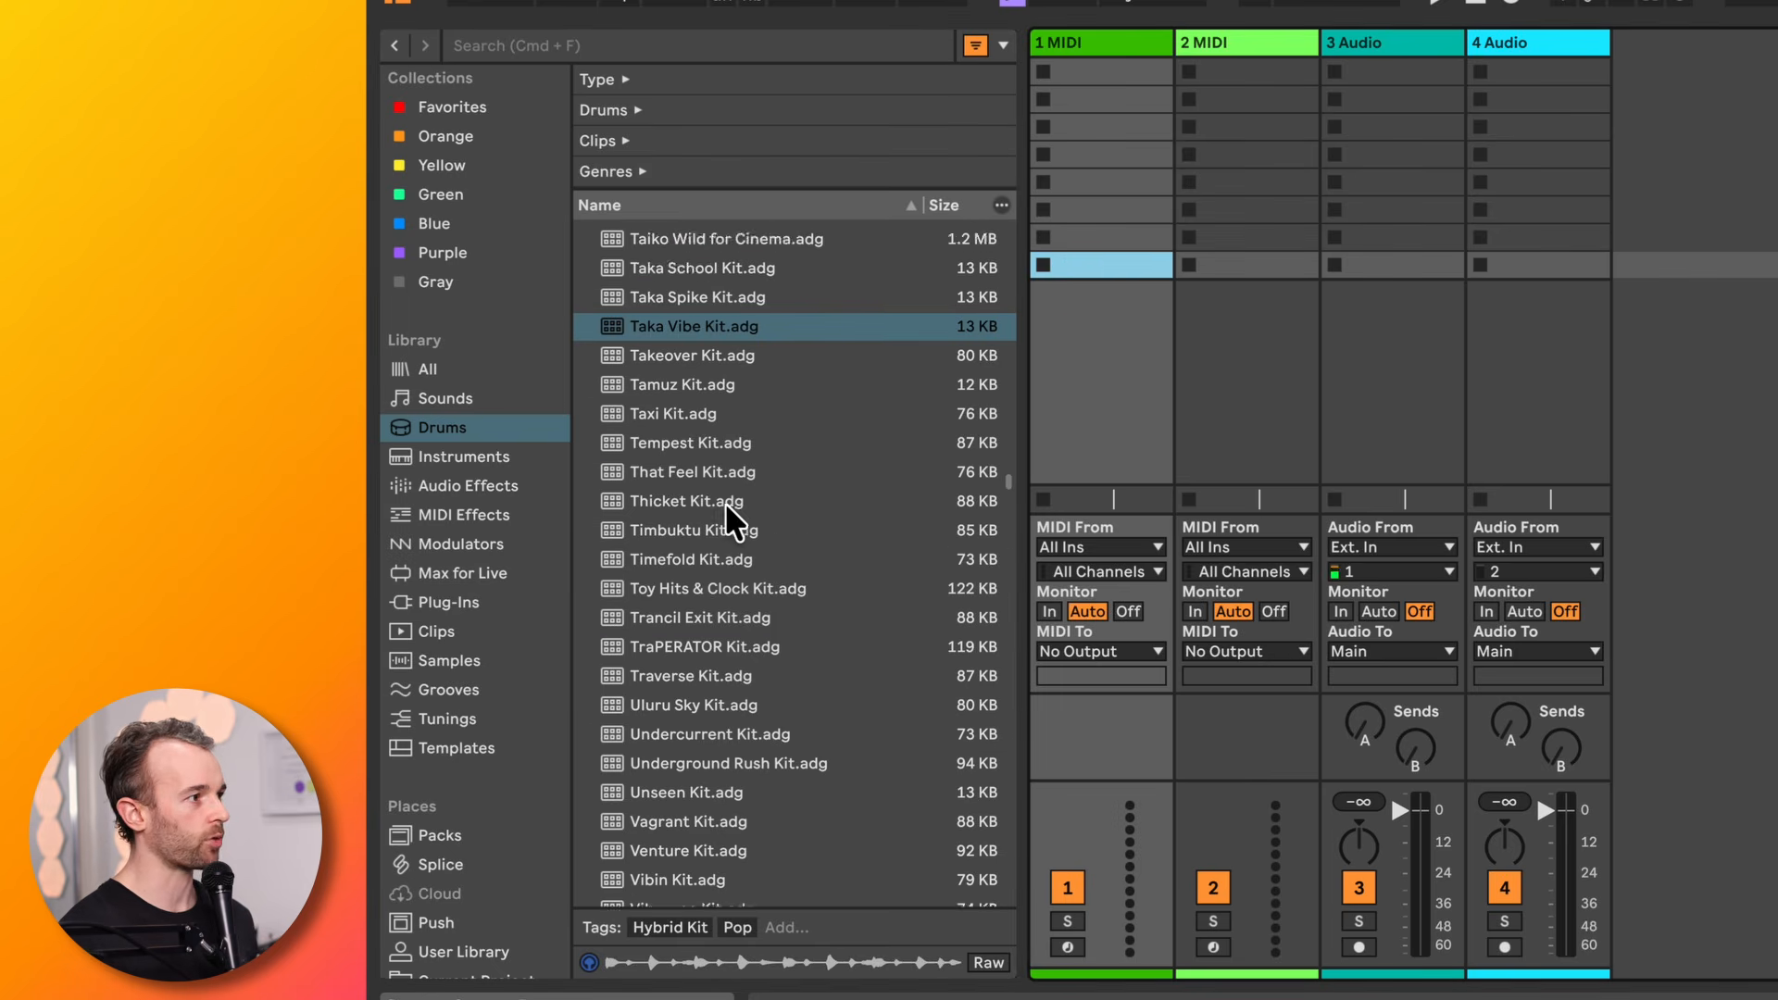
scroll(724, 501, up, 20)
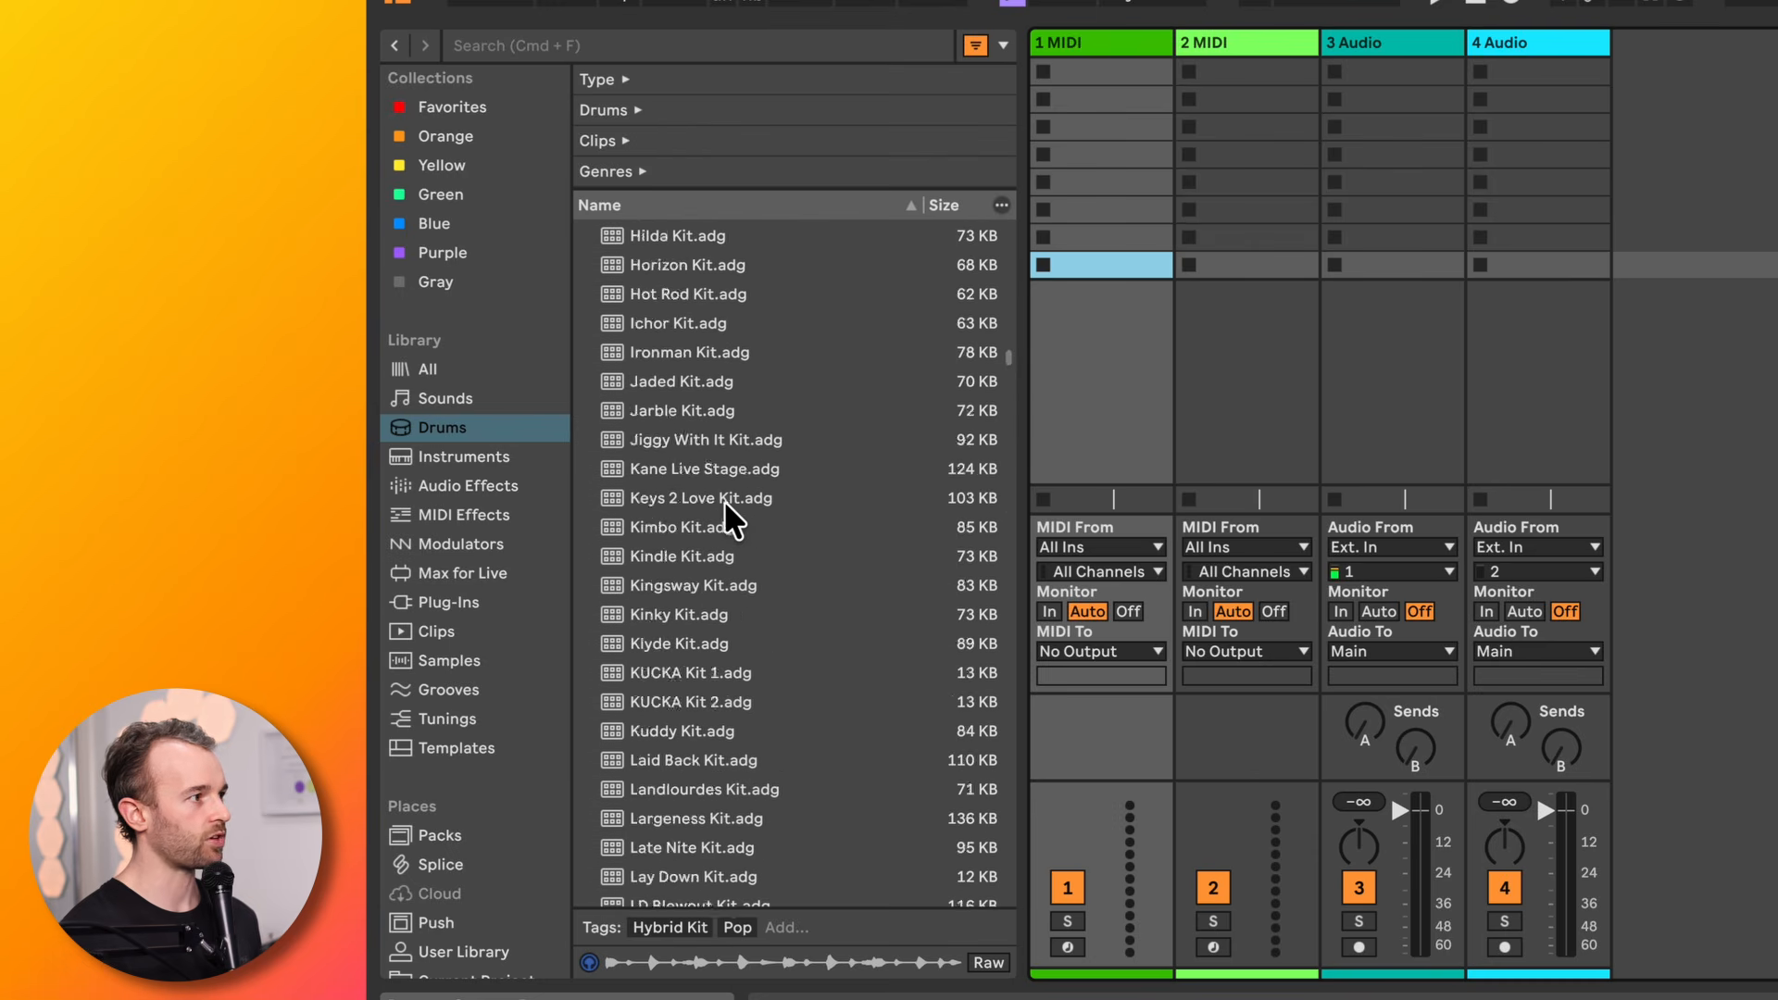
scroll(724, 500, up, 20)
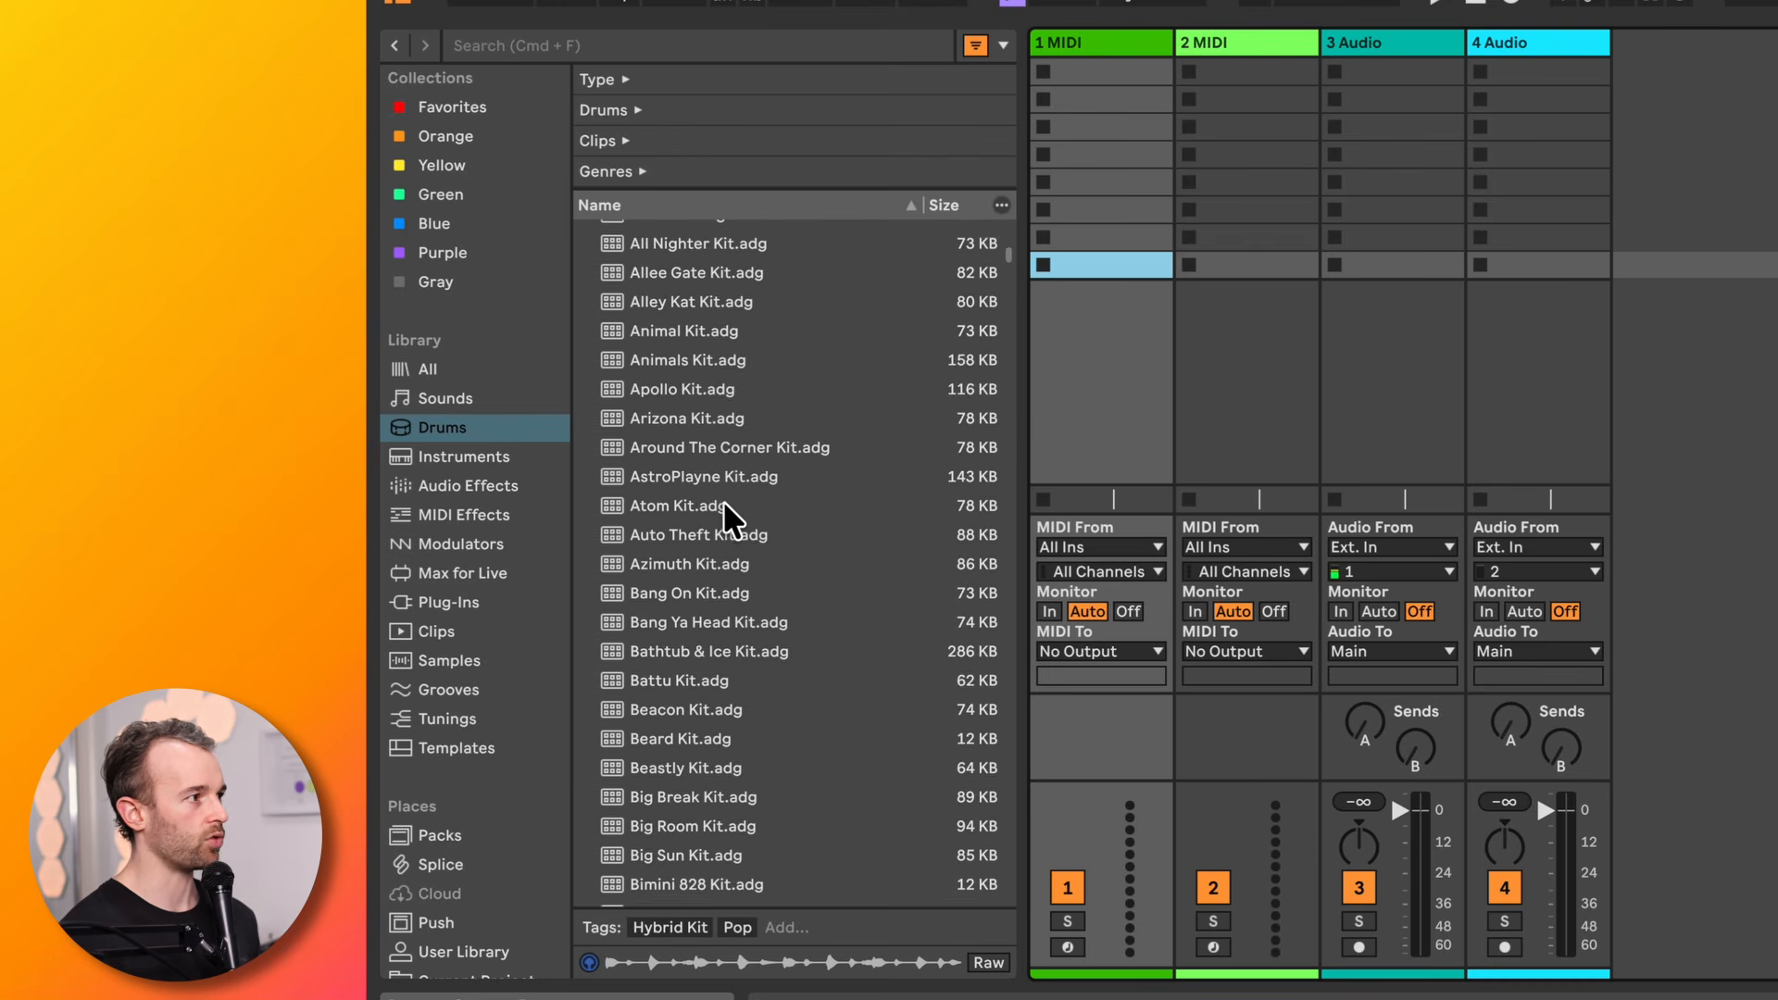
scroll(724, 504, up, 5)
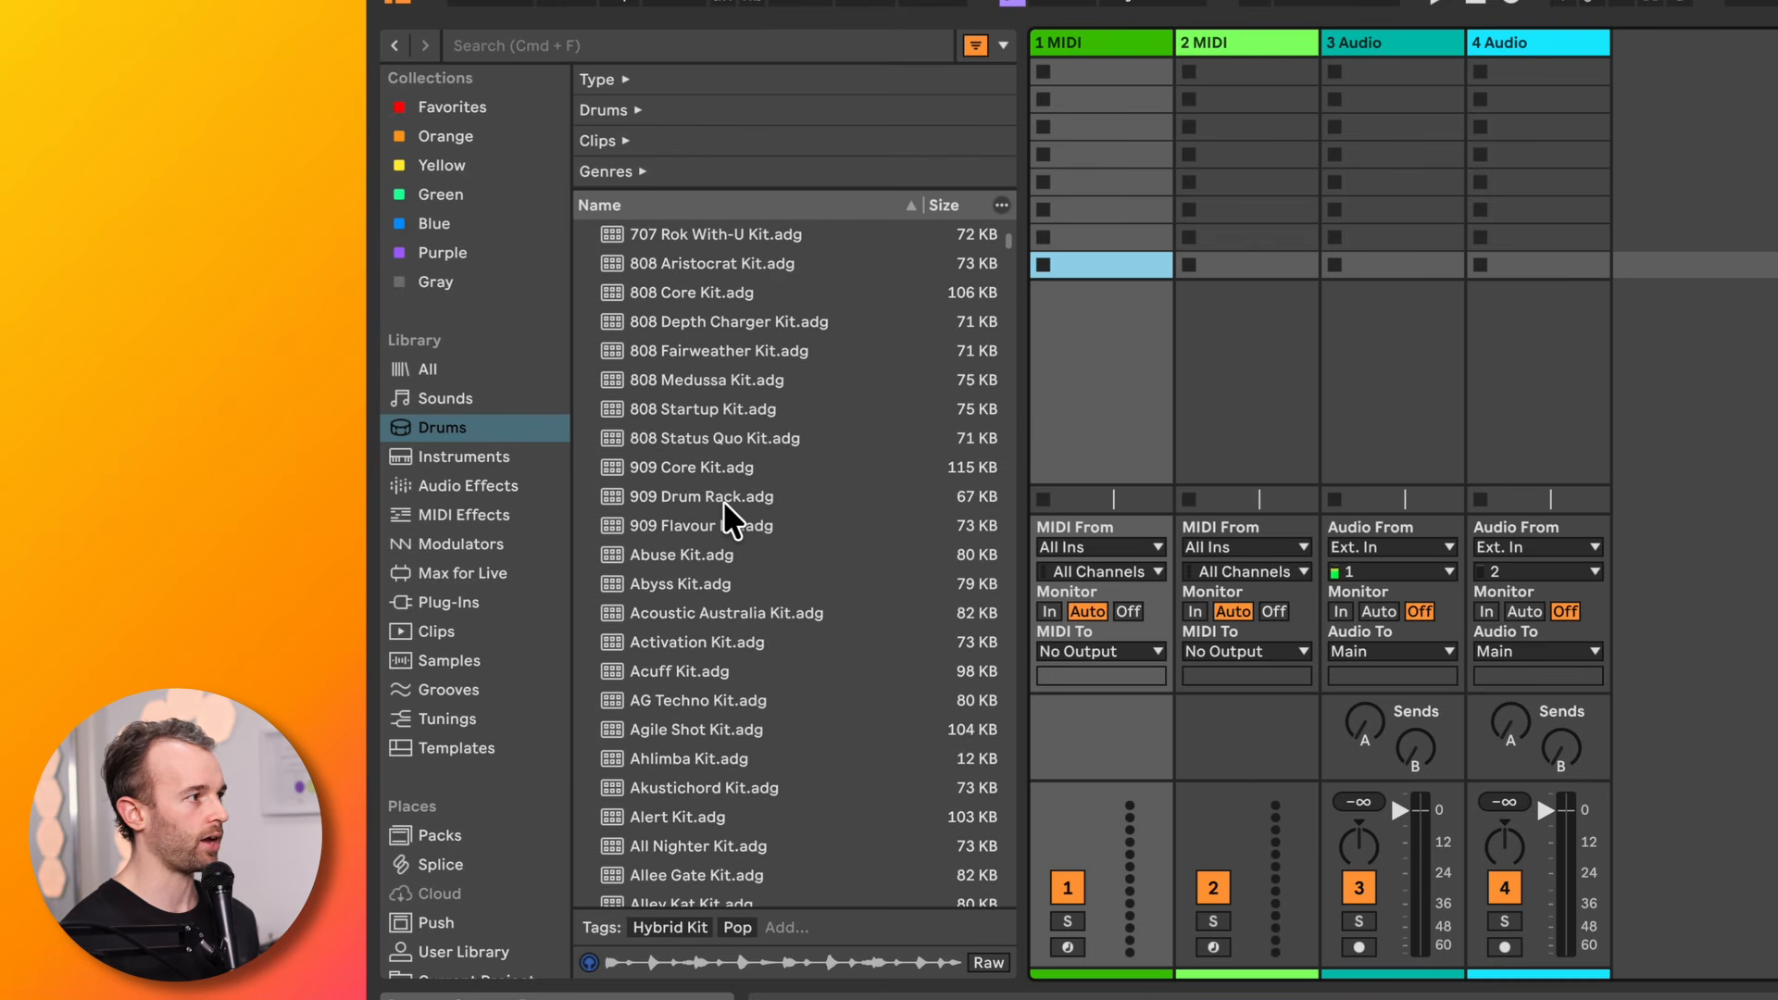
click(676, 474)
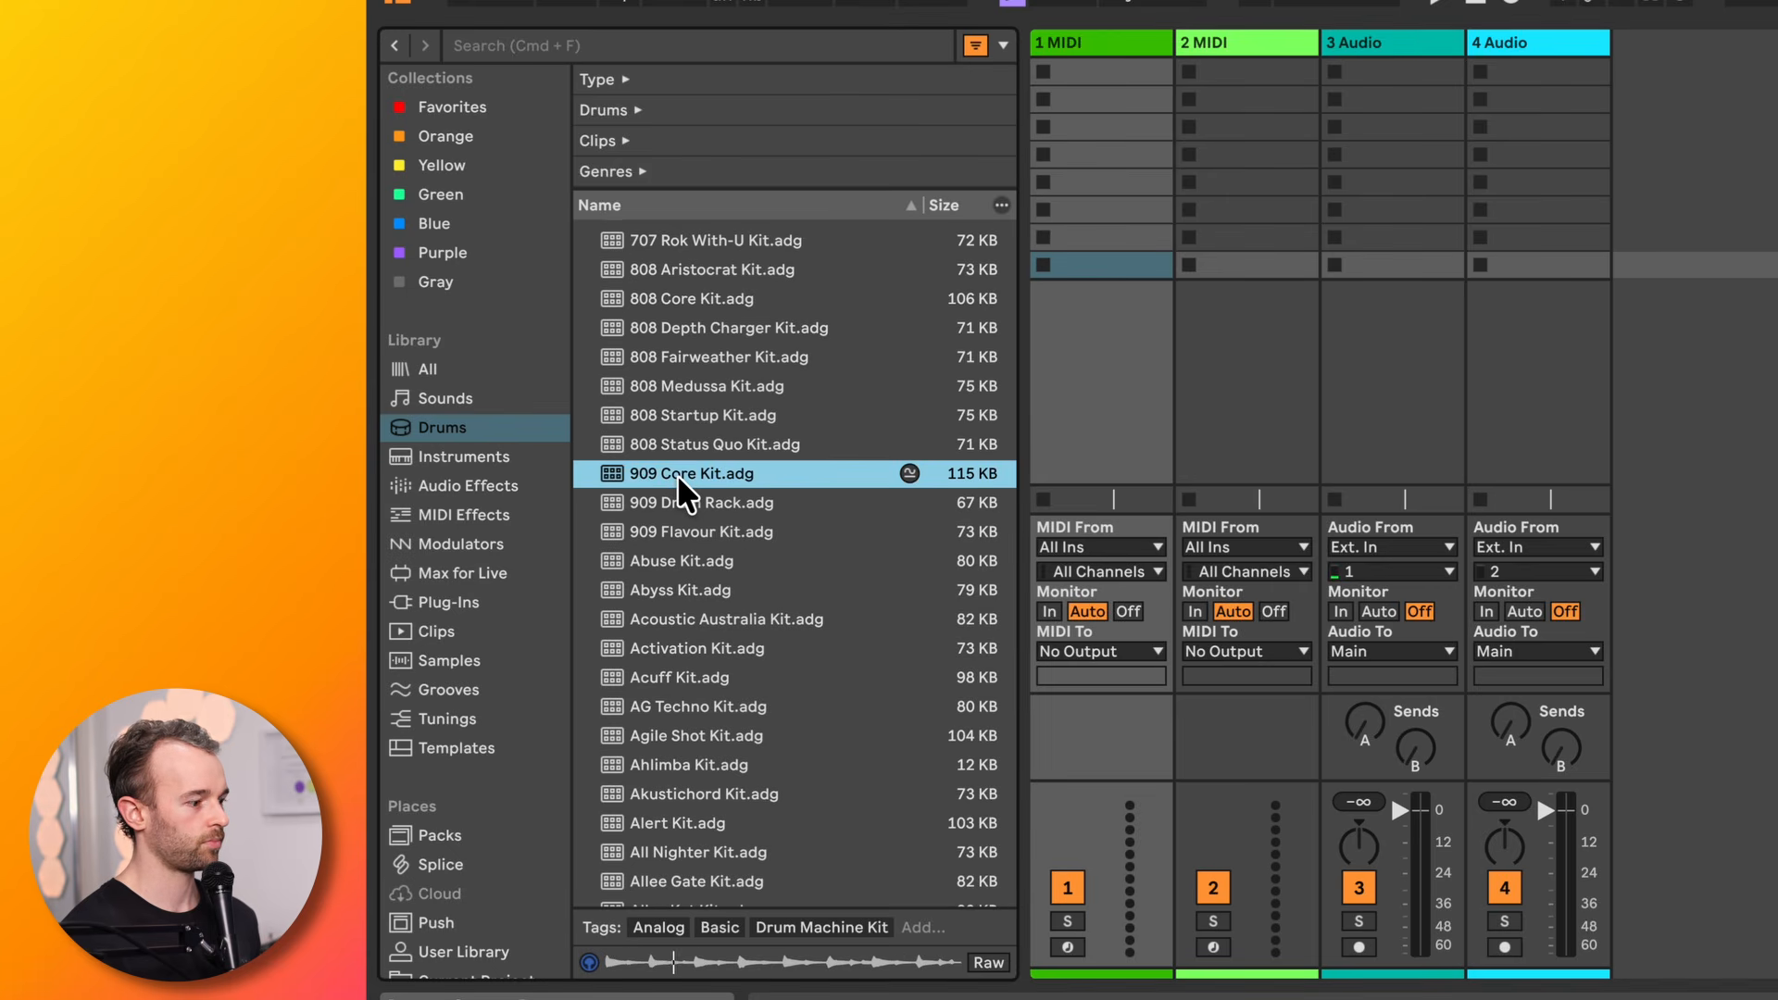
click(1108, 329)
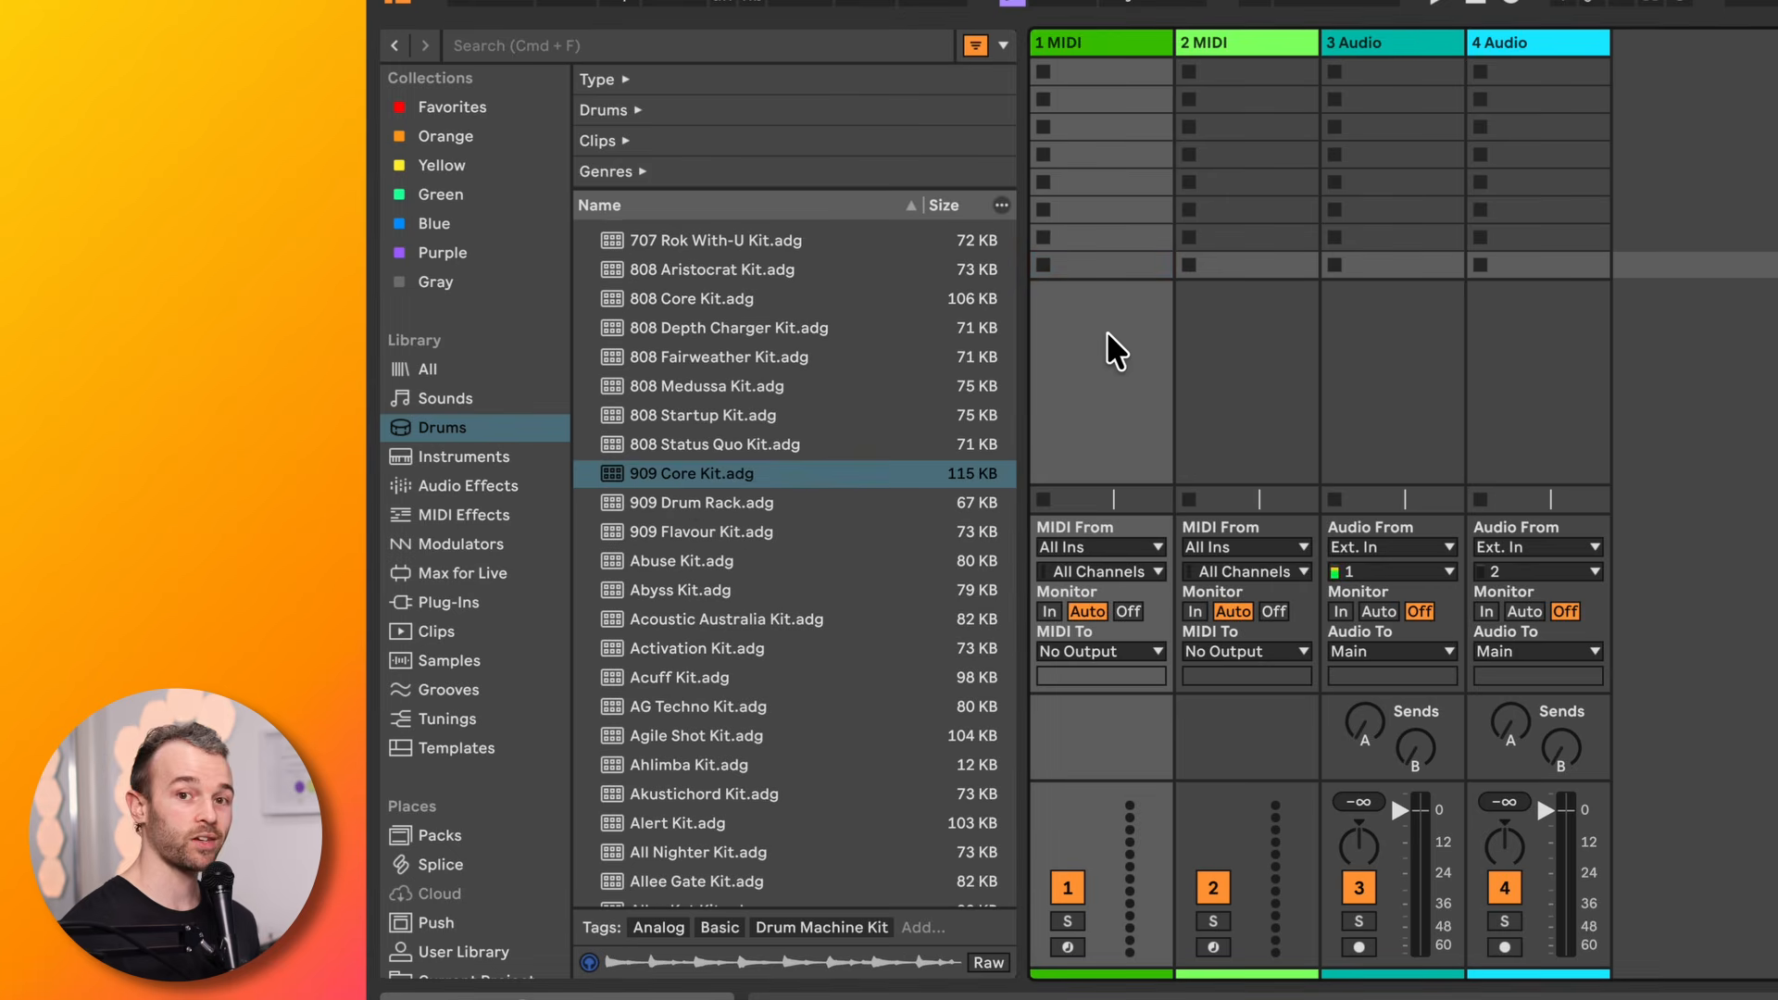
drag(655, 474, 1106, 51)
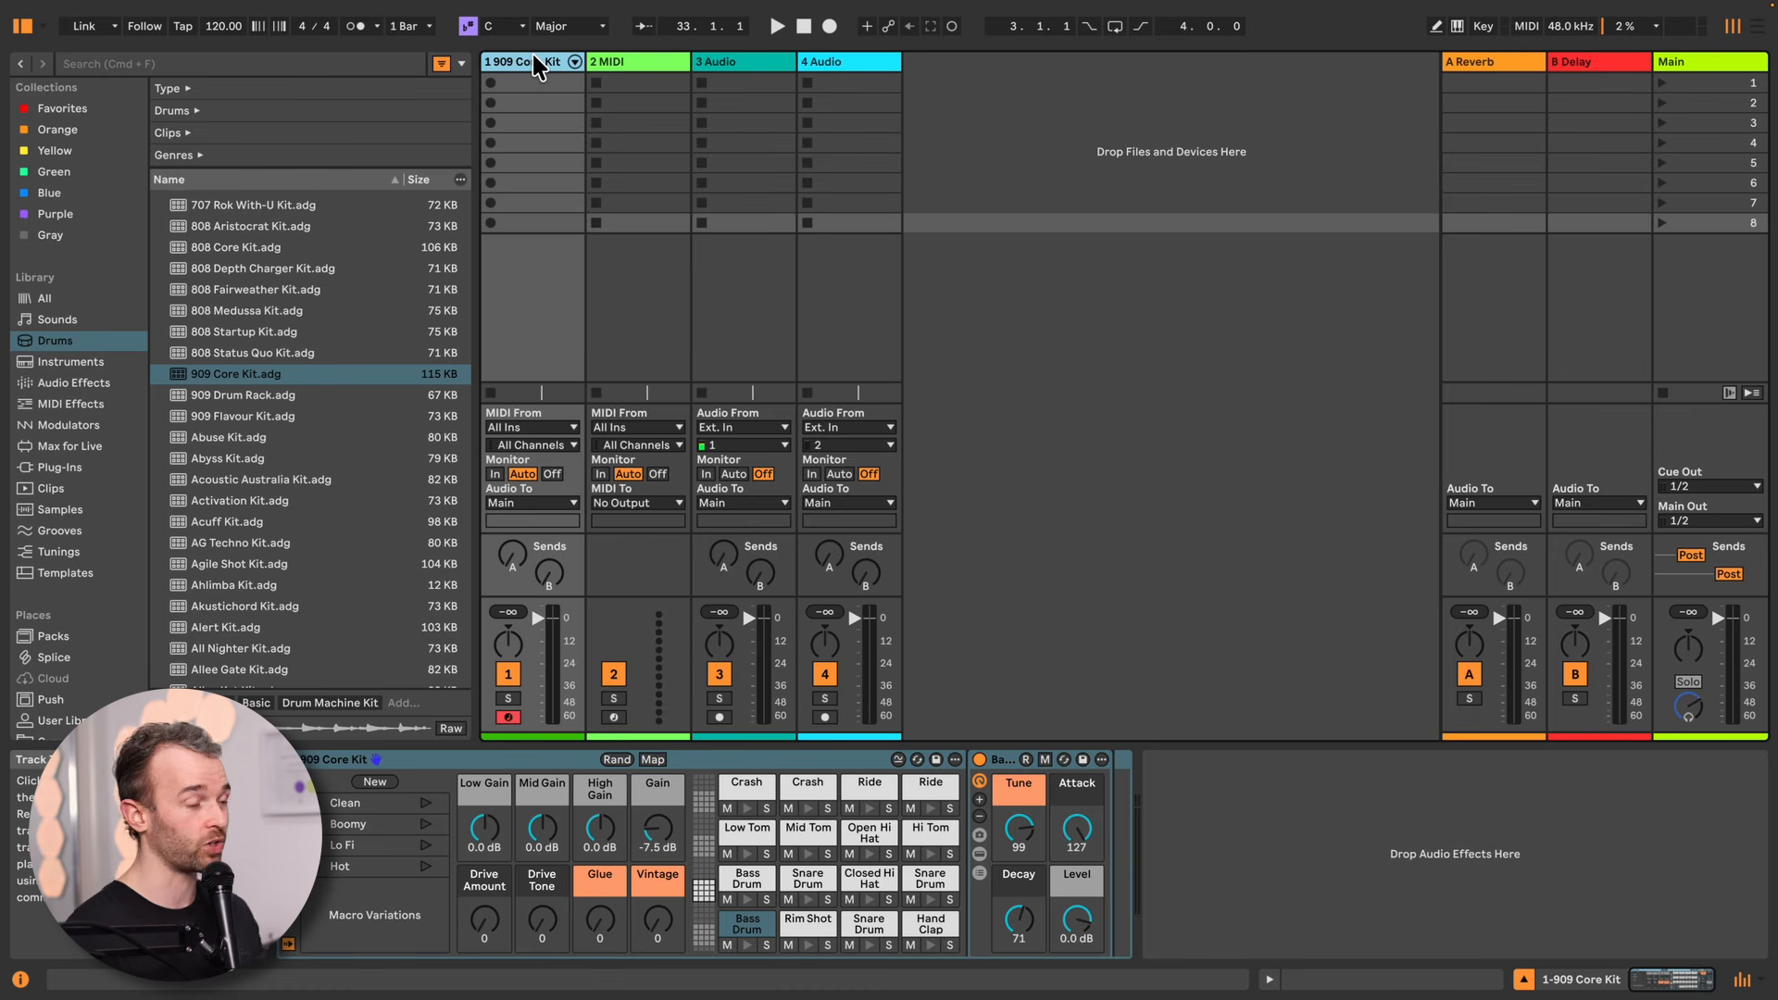
click(566, 757)
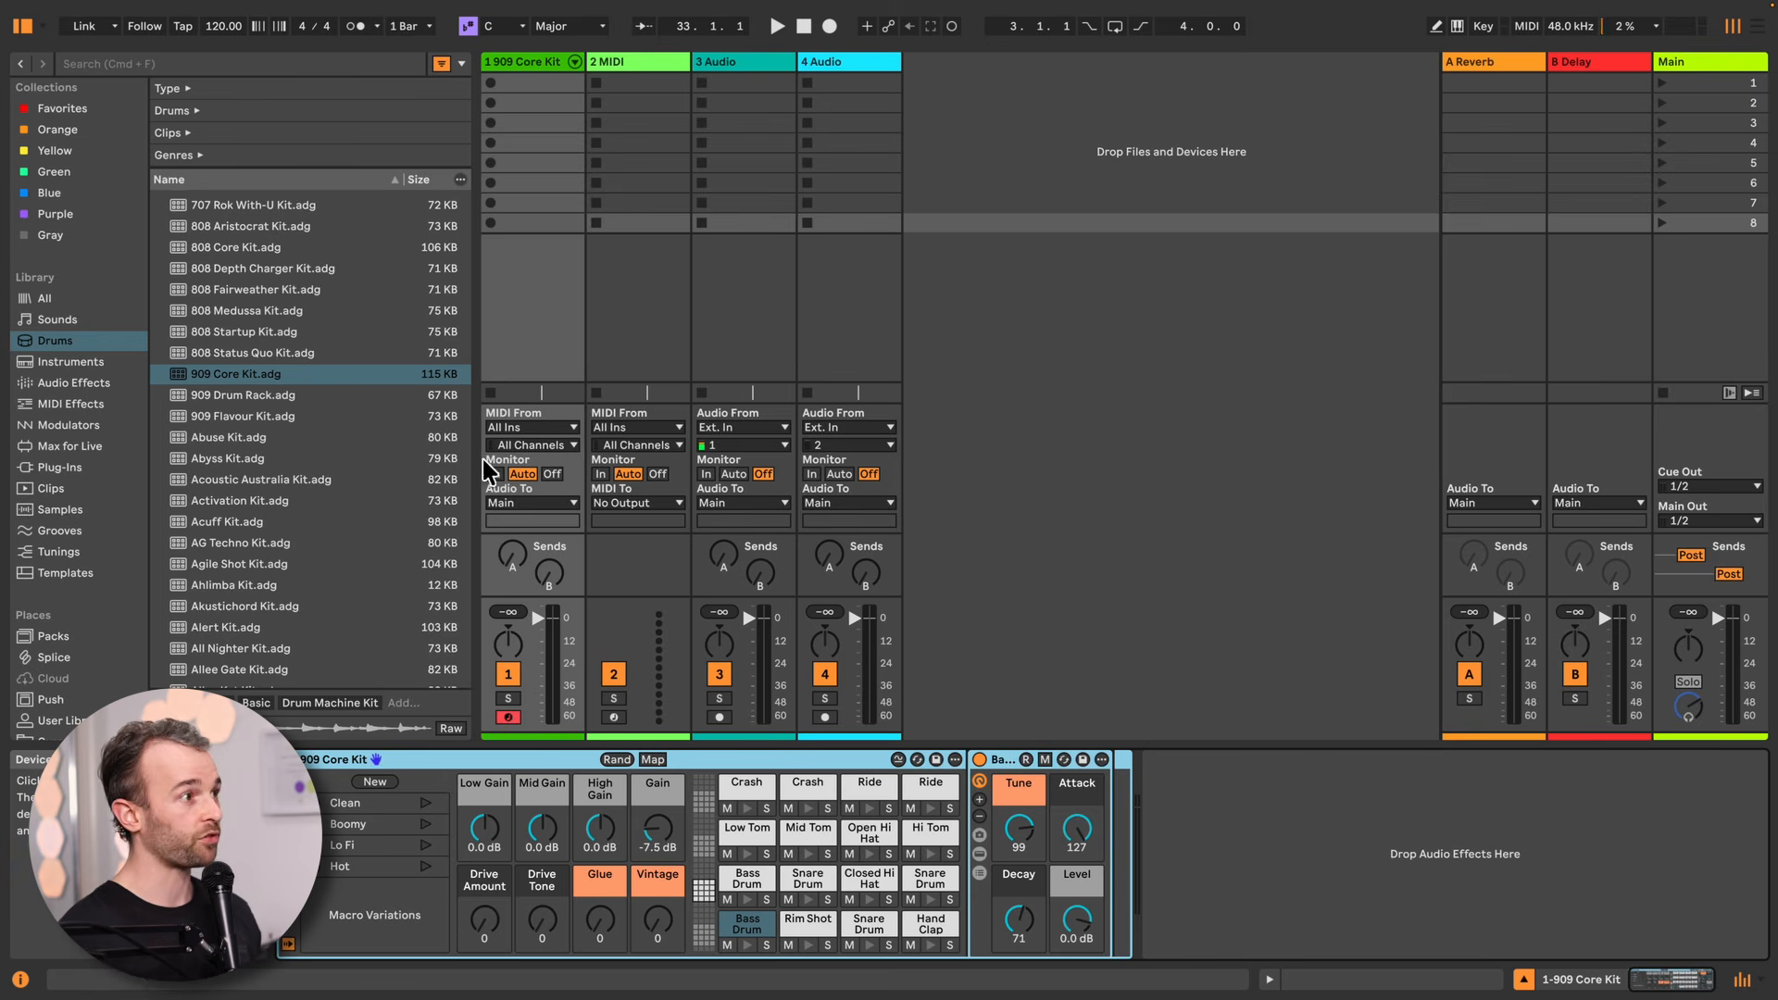
Compare the 3 Audio track's device area with the 909 Core Kit track's, finishing with the 909 Core Kit device selected
click(741, 63)
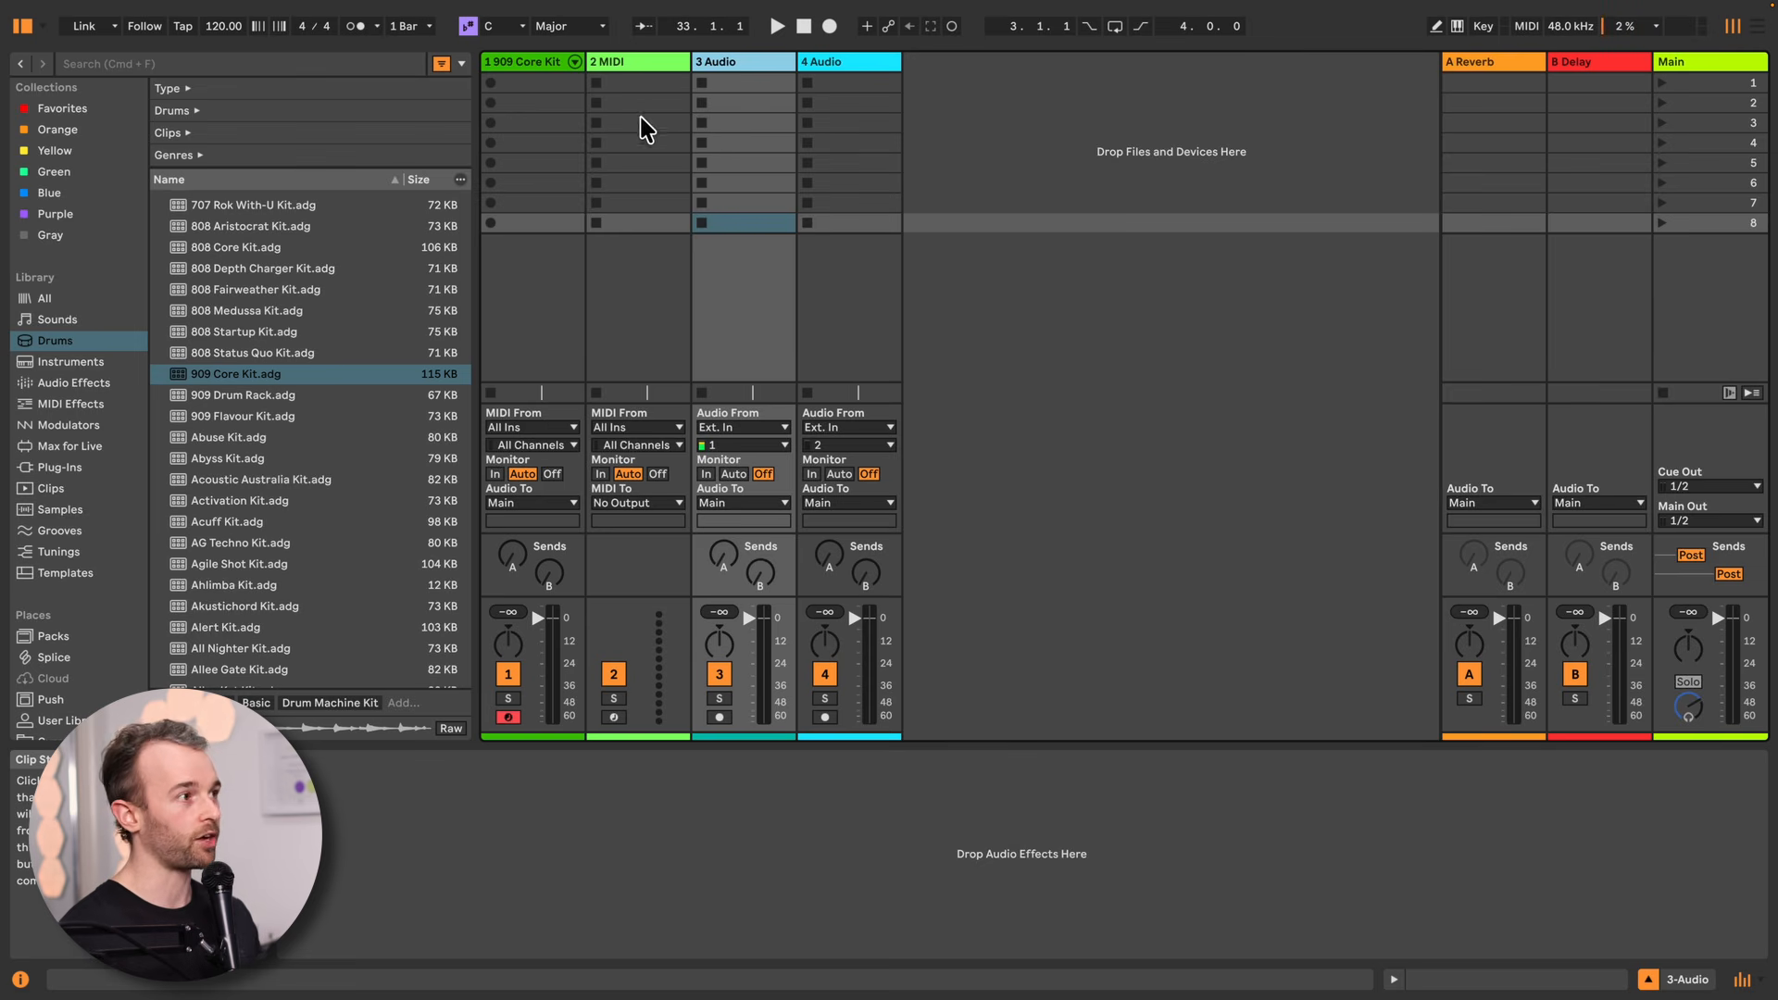
click(542, 70)
click(514, 757)
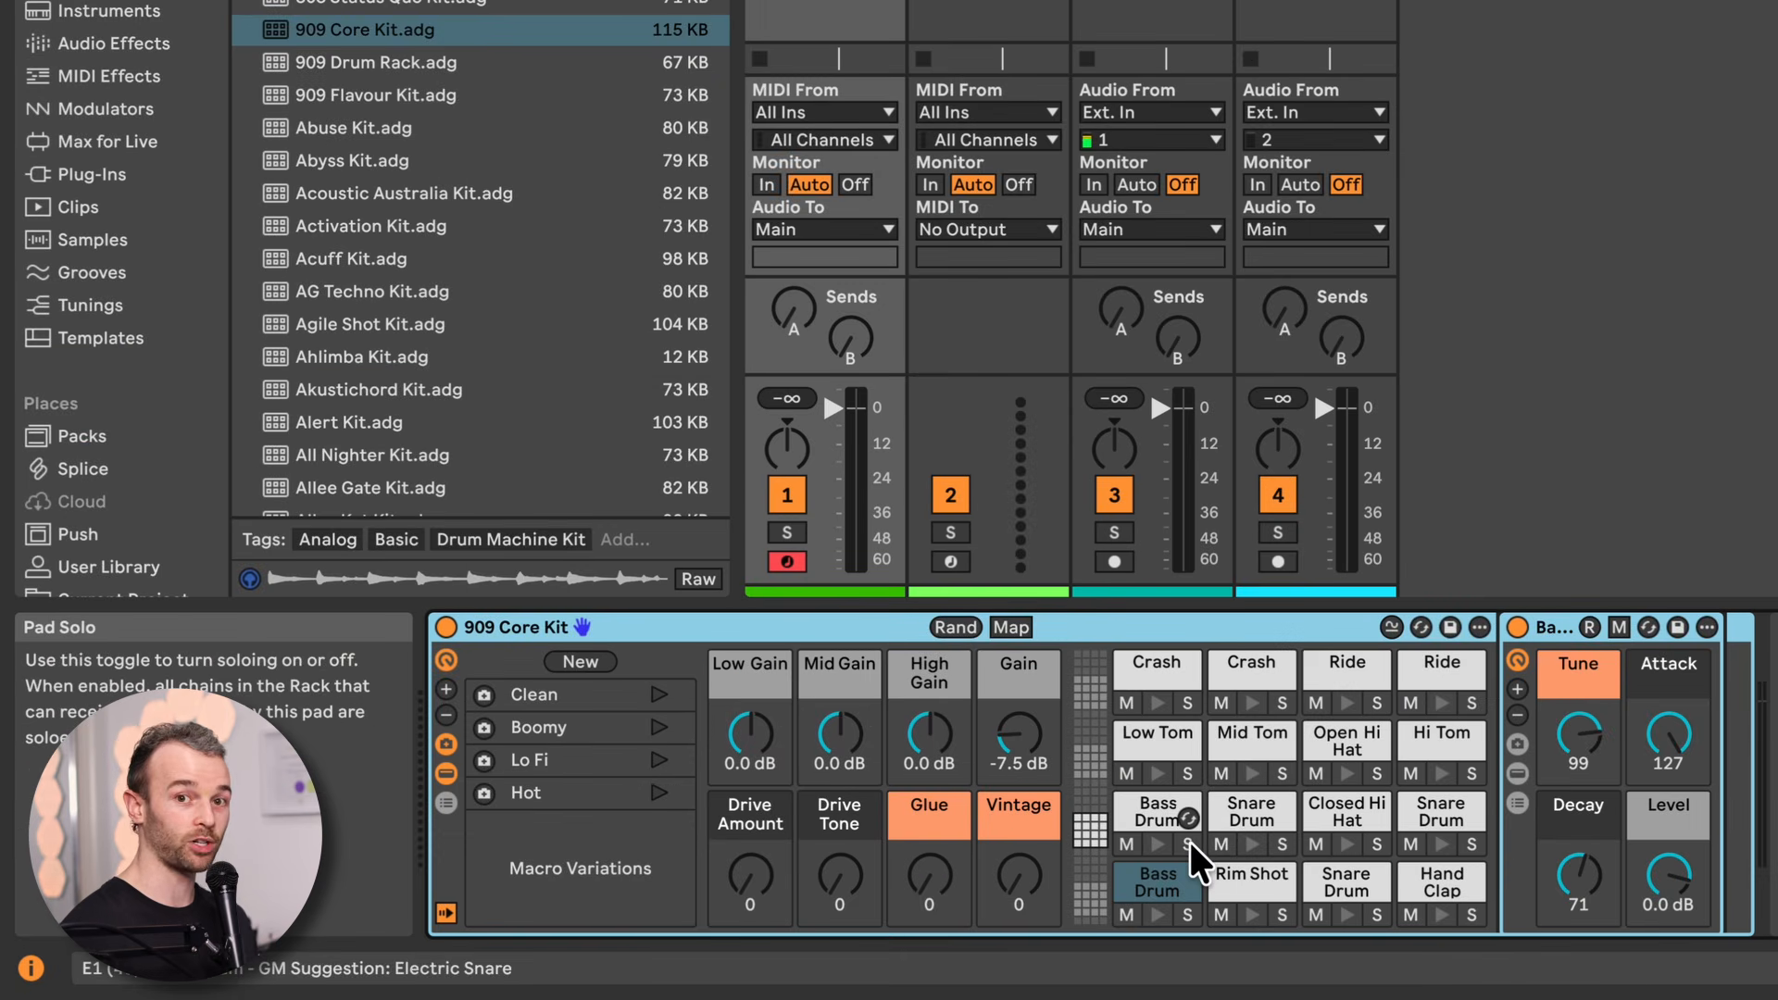
Audition the Bass Drum, Rim Shot and Snare Drum pads in the lowest pad row of the 909 Core Kit
click(1150, 915)
click(1252, 916)
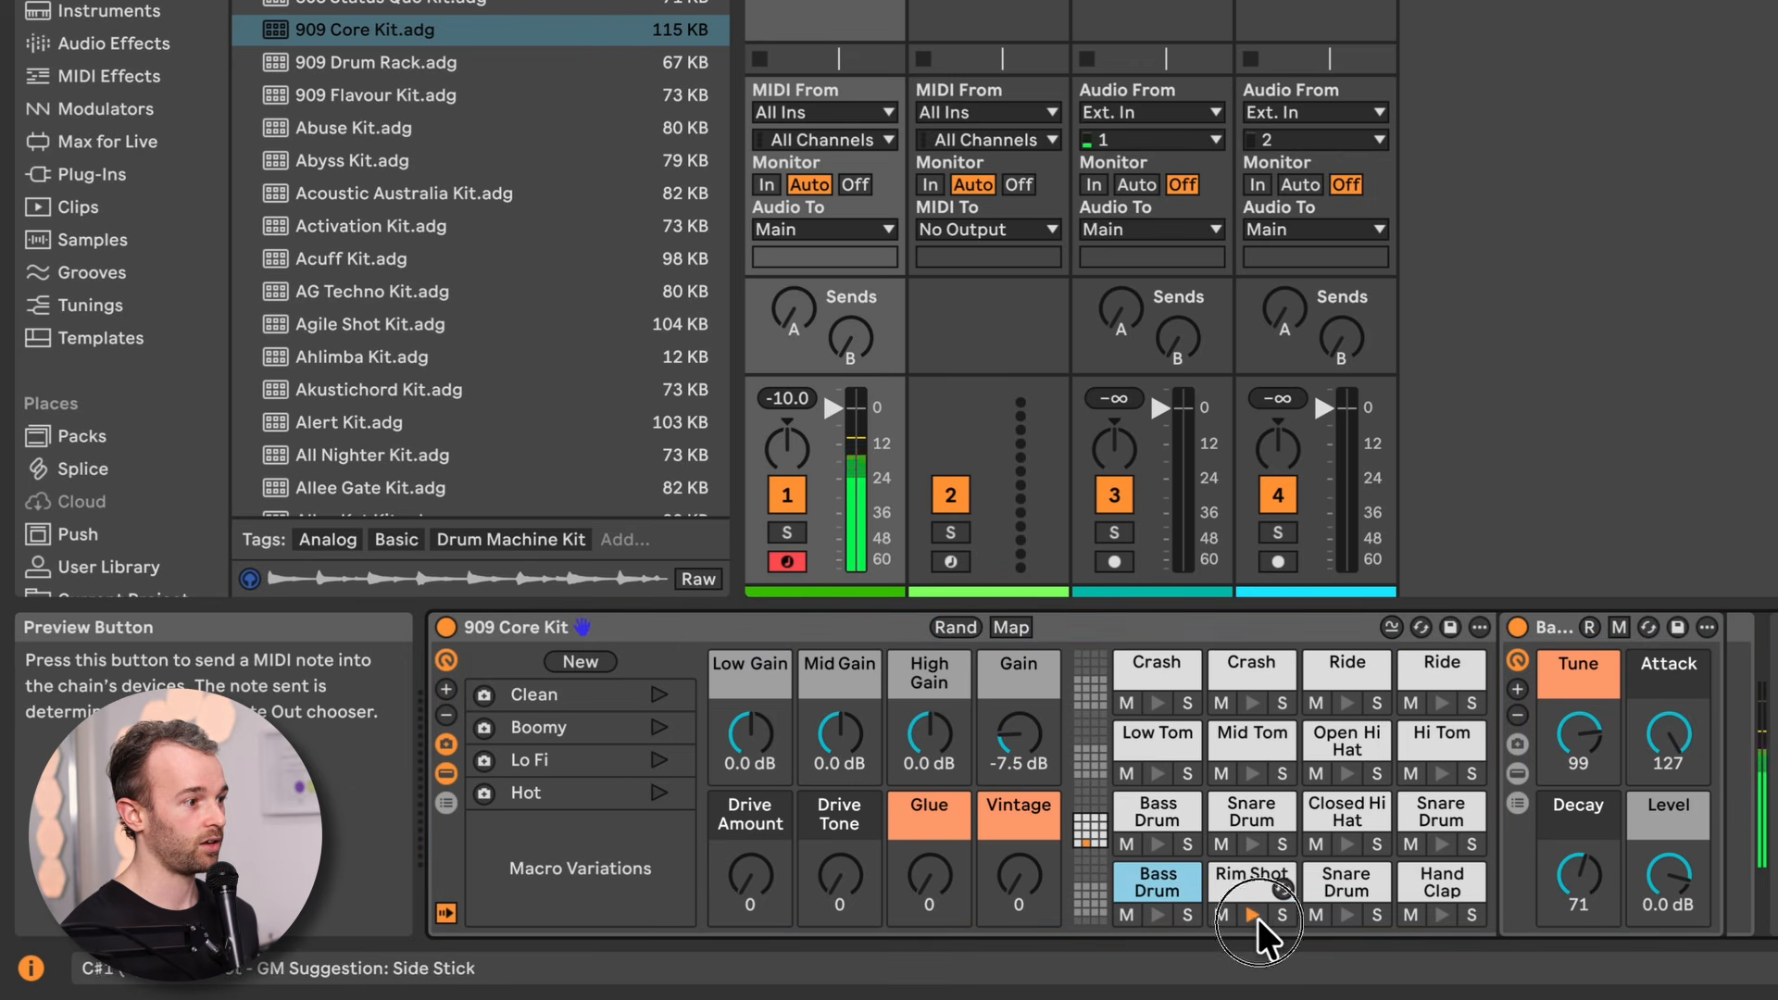
click(1347, 917)
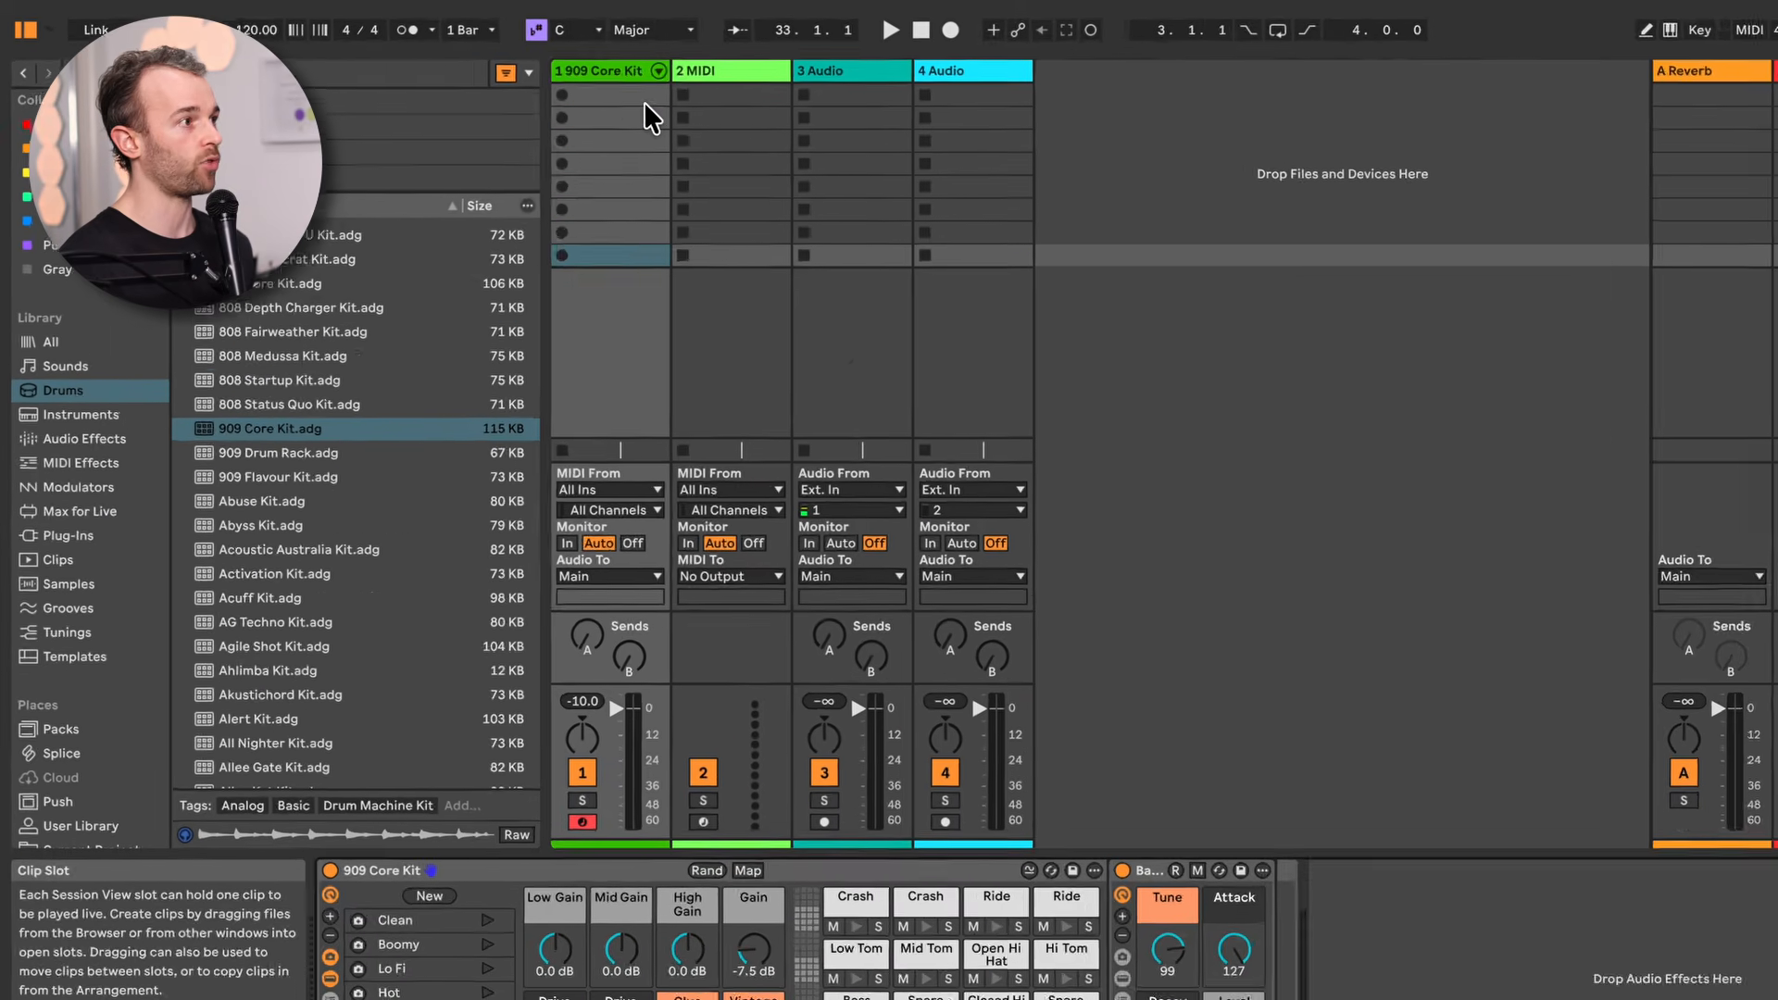
Create an empty MIDI clip in the first clip slot of the 1 909 Core Kit track
click(553, 85)
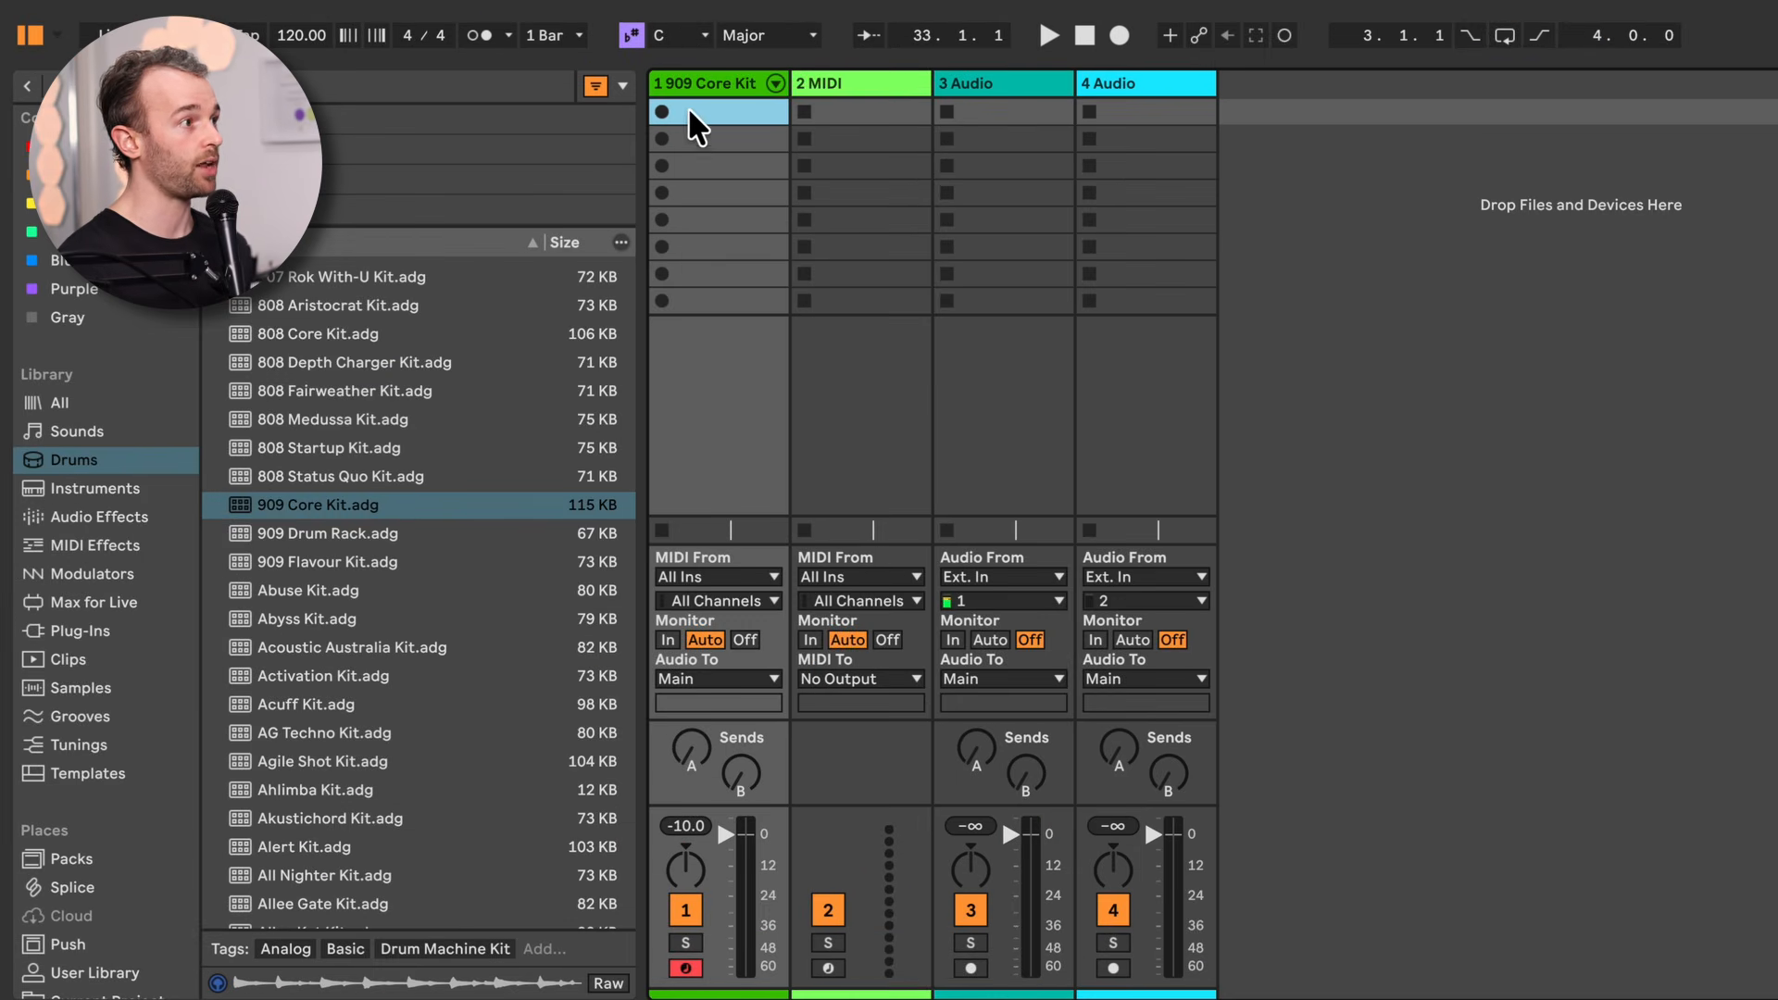
double_click(726, 109)
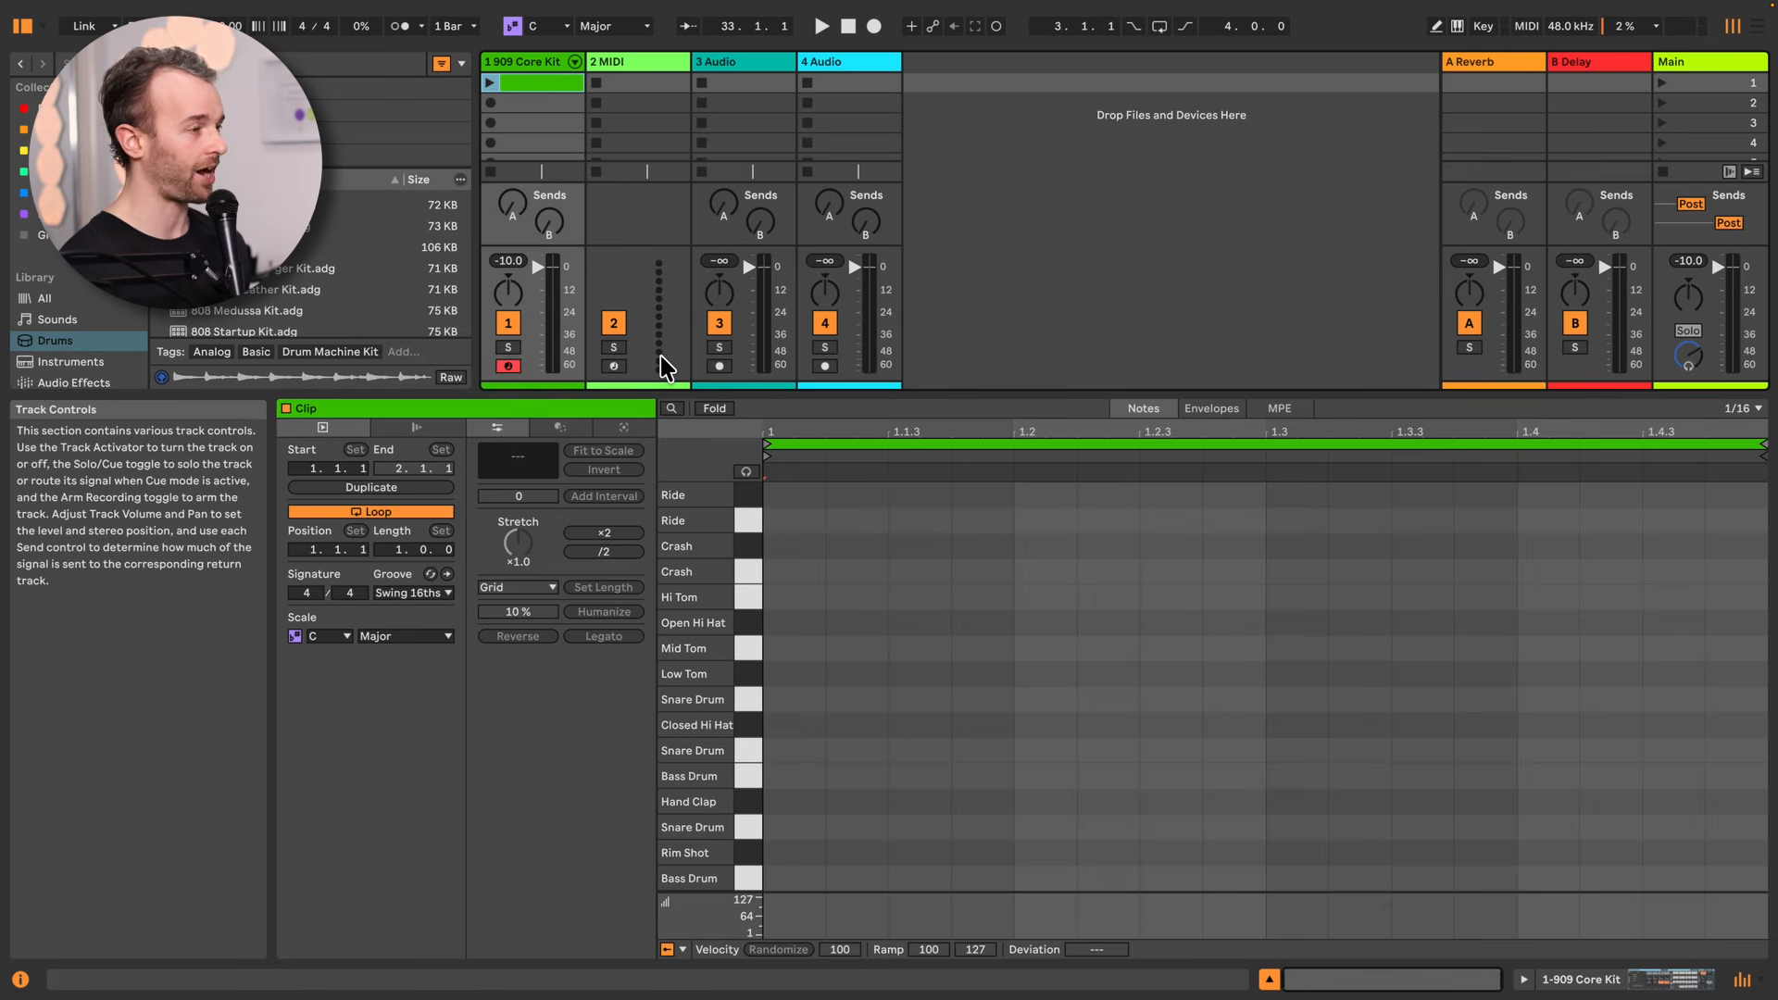
Compare the clip editor and the 909 Core Kit device display, alone and stacked together, finishing with only the clip editor shown
key(shift+Tab)
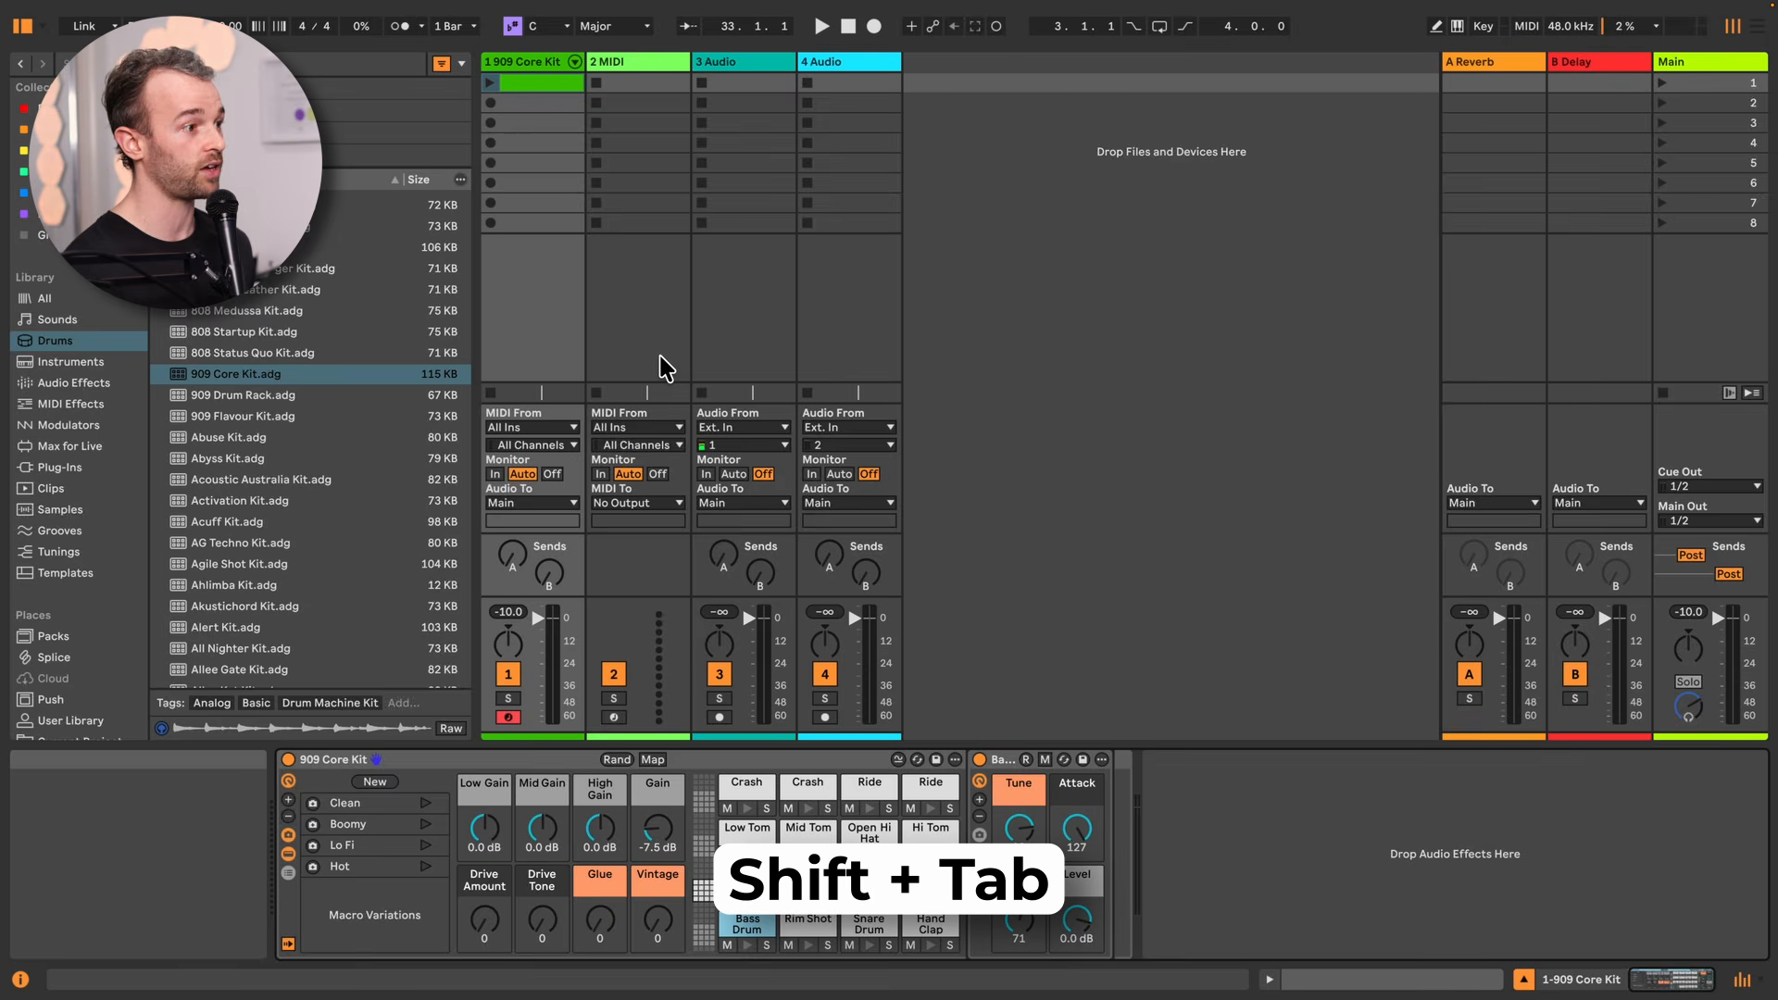
key(shift+Tab)
key(shift+Tab)
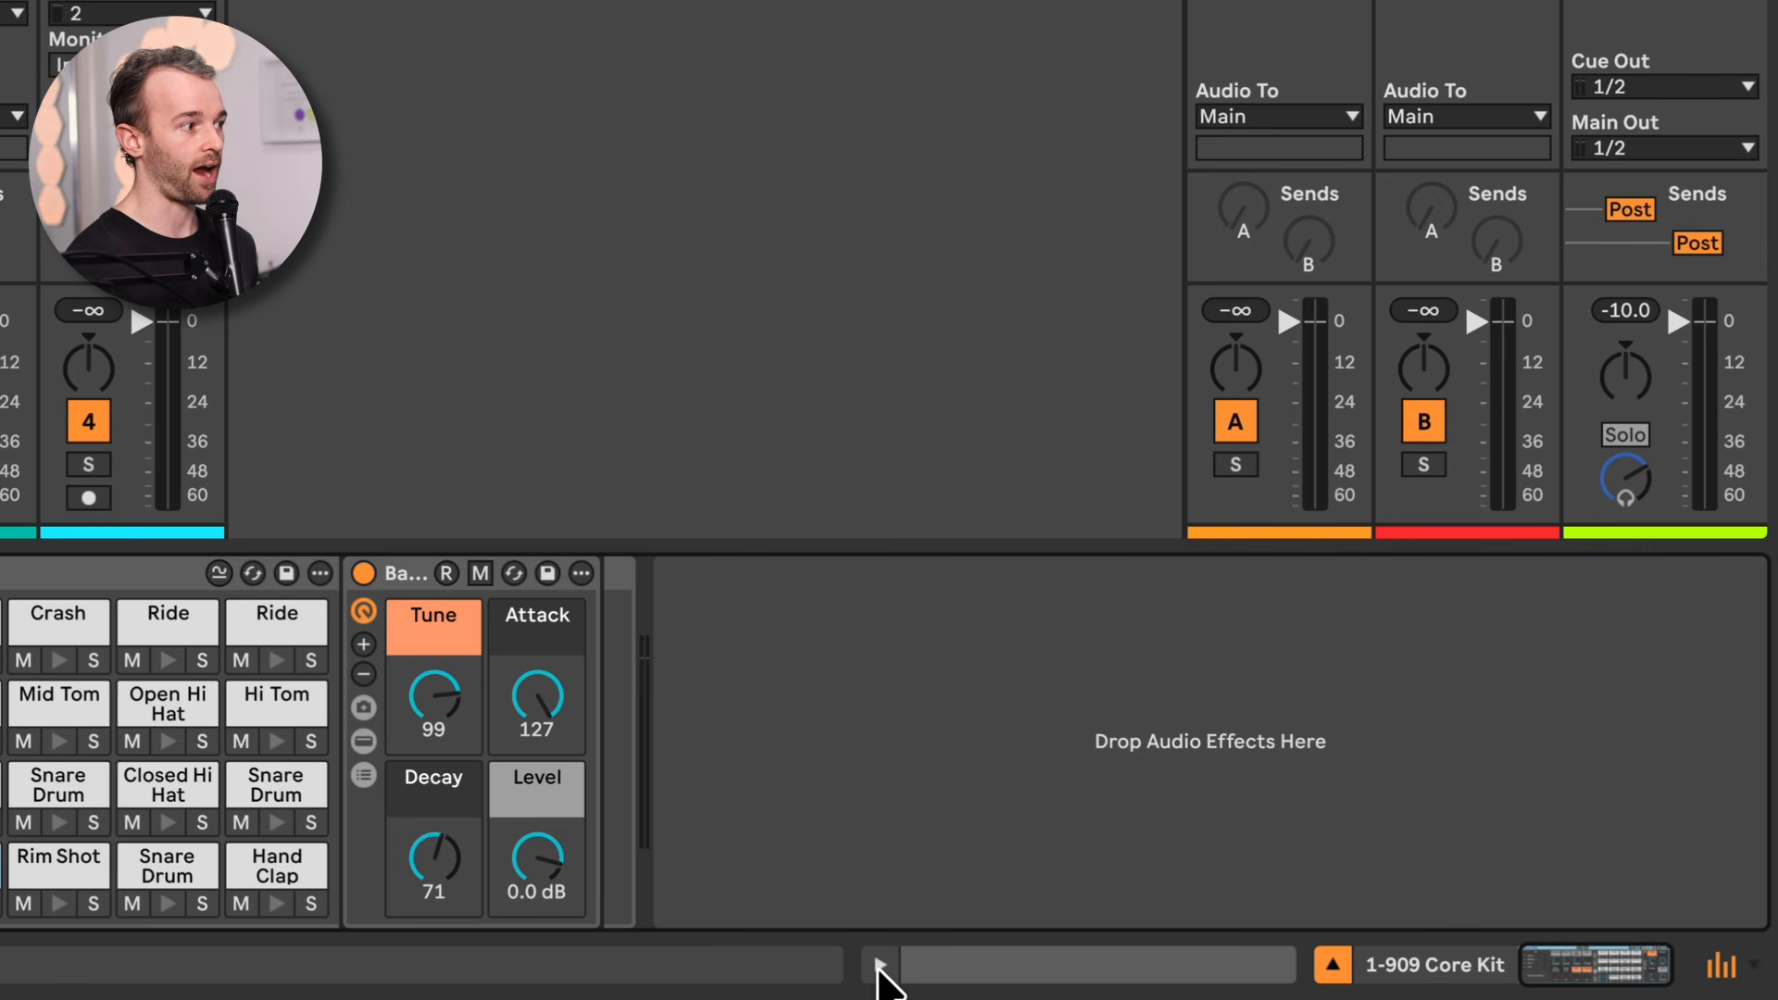
click(879, 965)
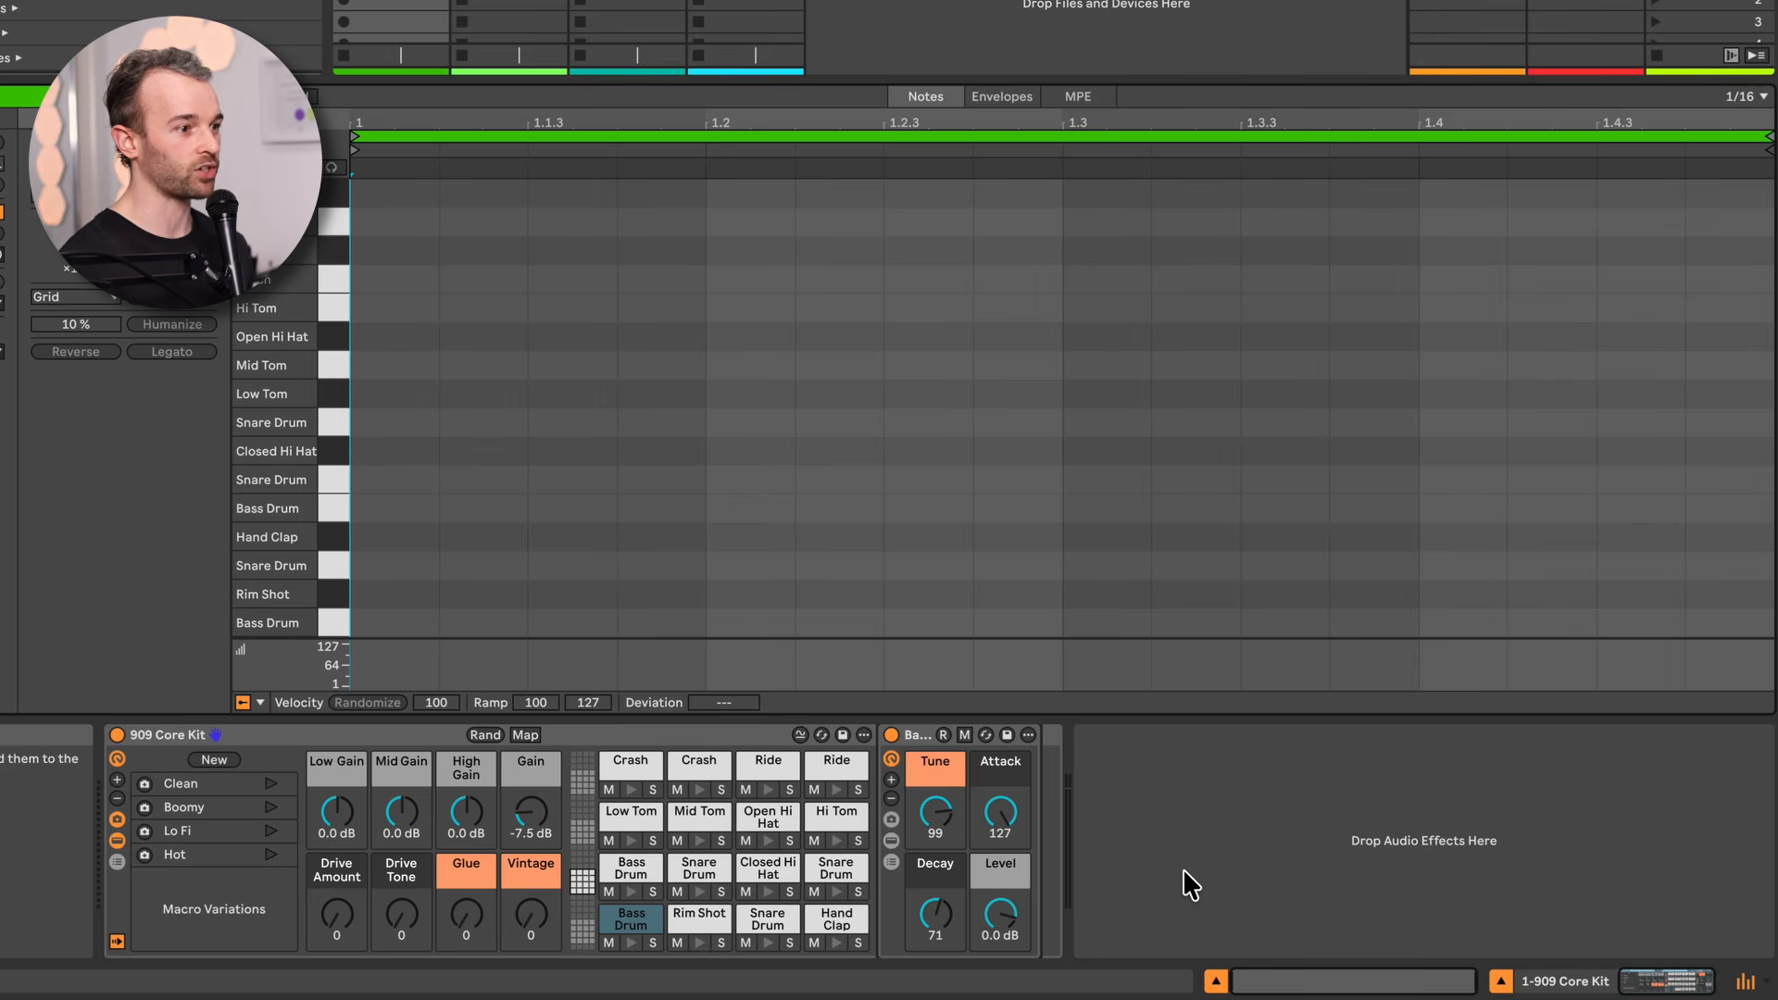
click(1216, 981)
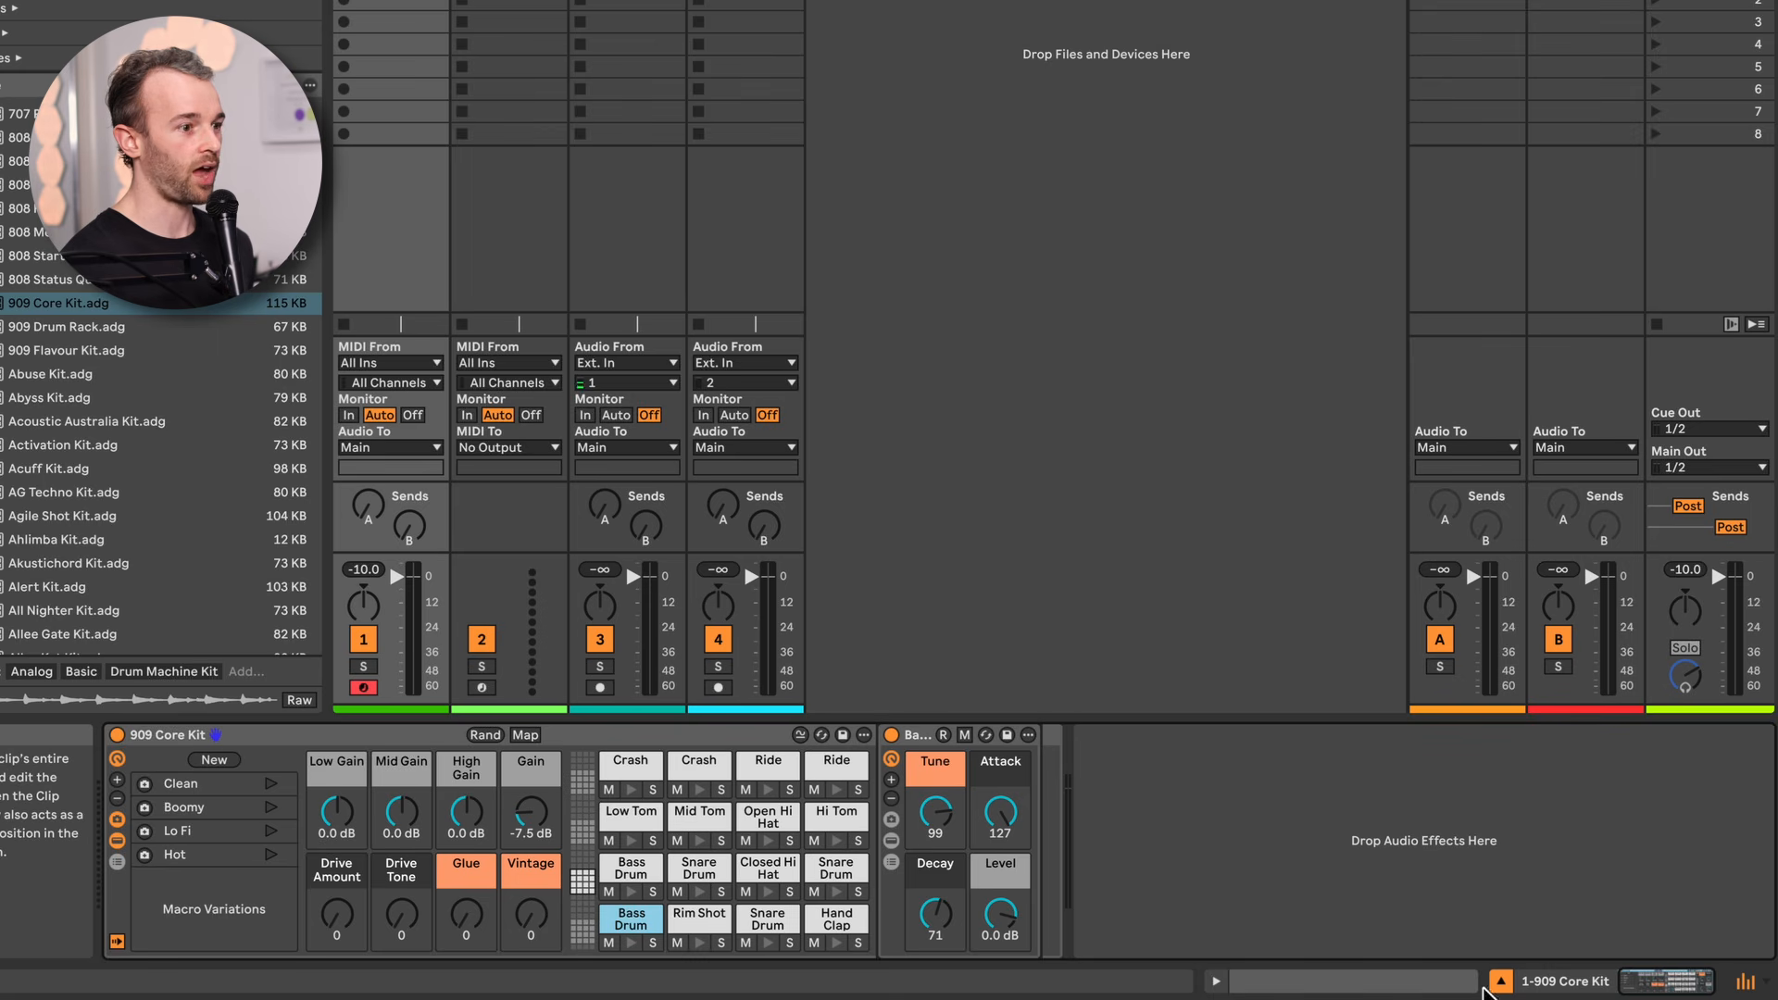
click(1344, 988)
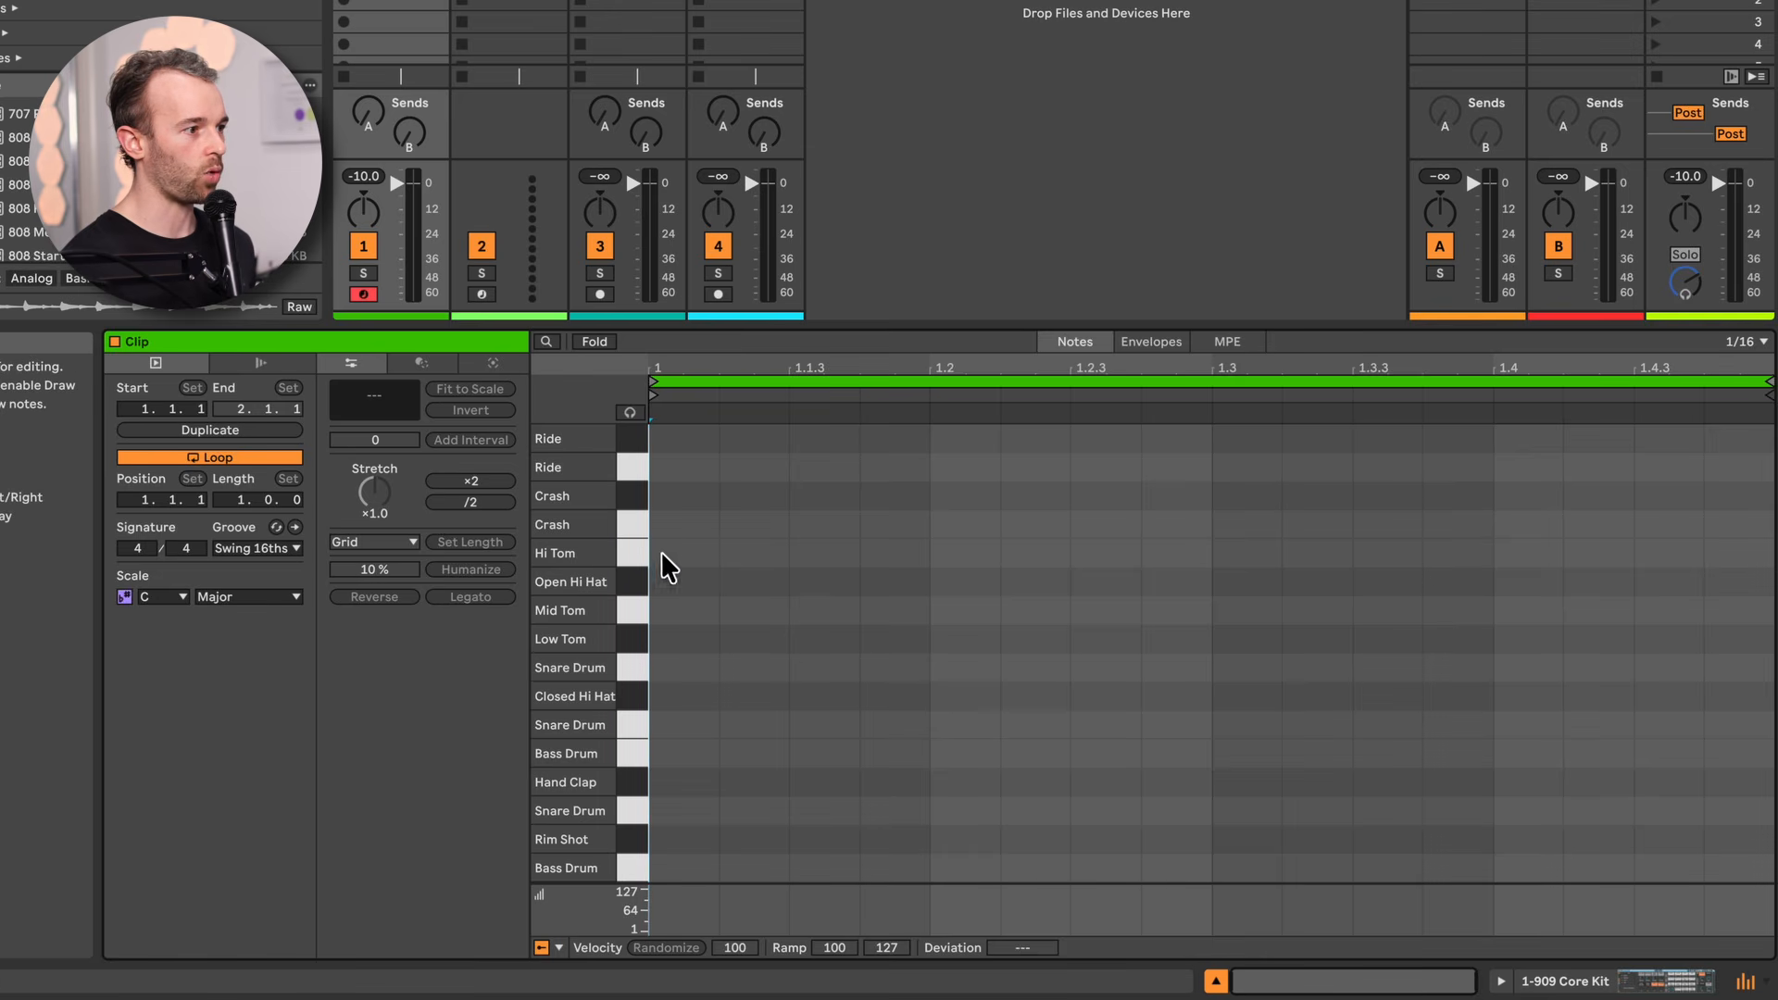
Add sixteenth-length notes in the lowest Bass Drum lane on all four beats: 1, 1.2, 1.3 and 1.4
double_click(683, 868)
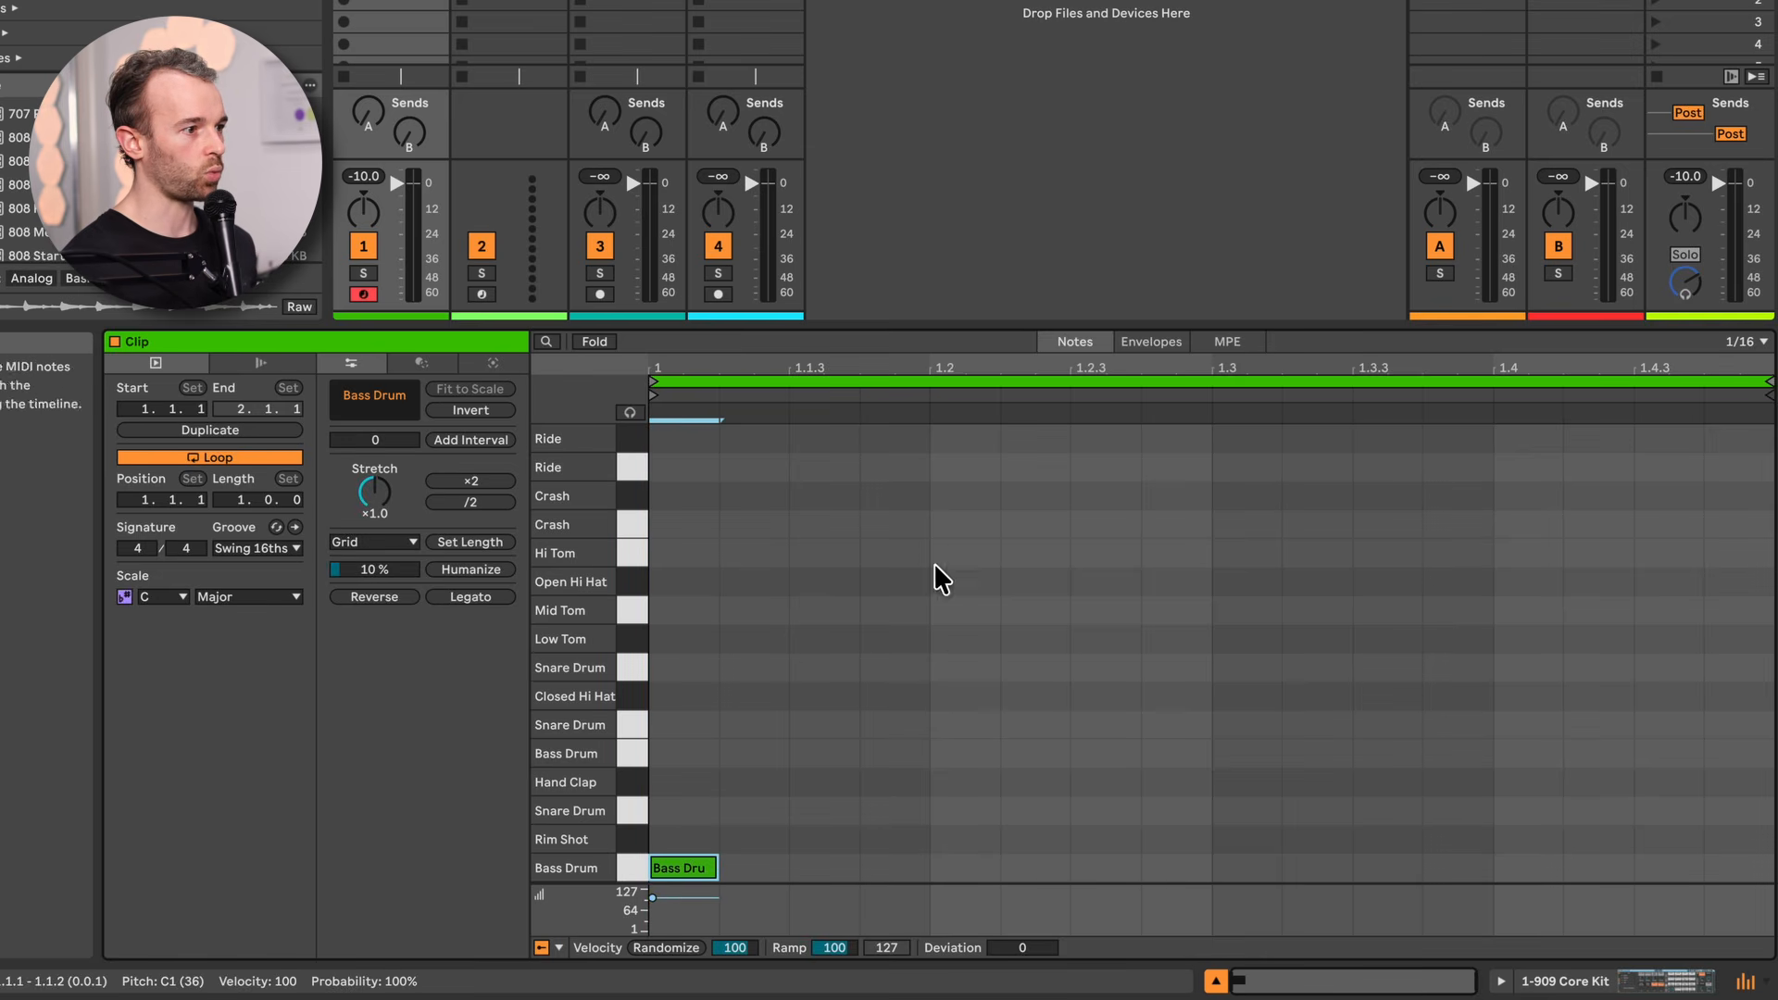
double_click(984, 871)
click(1267, 867)
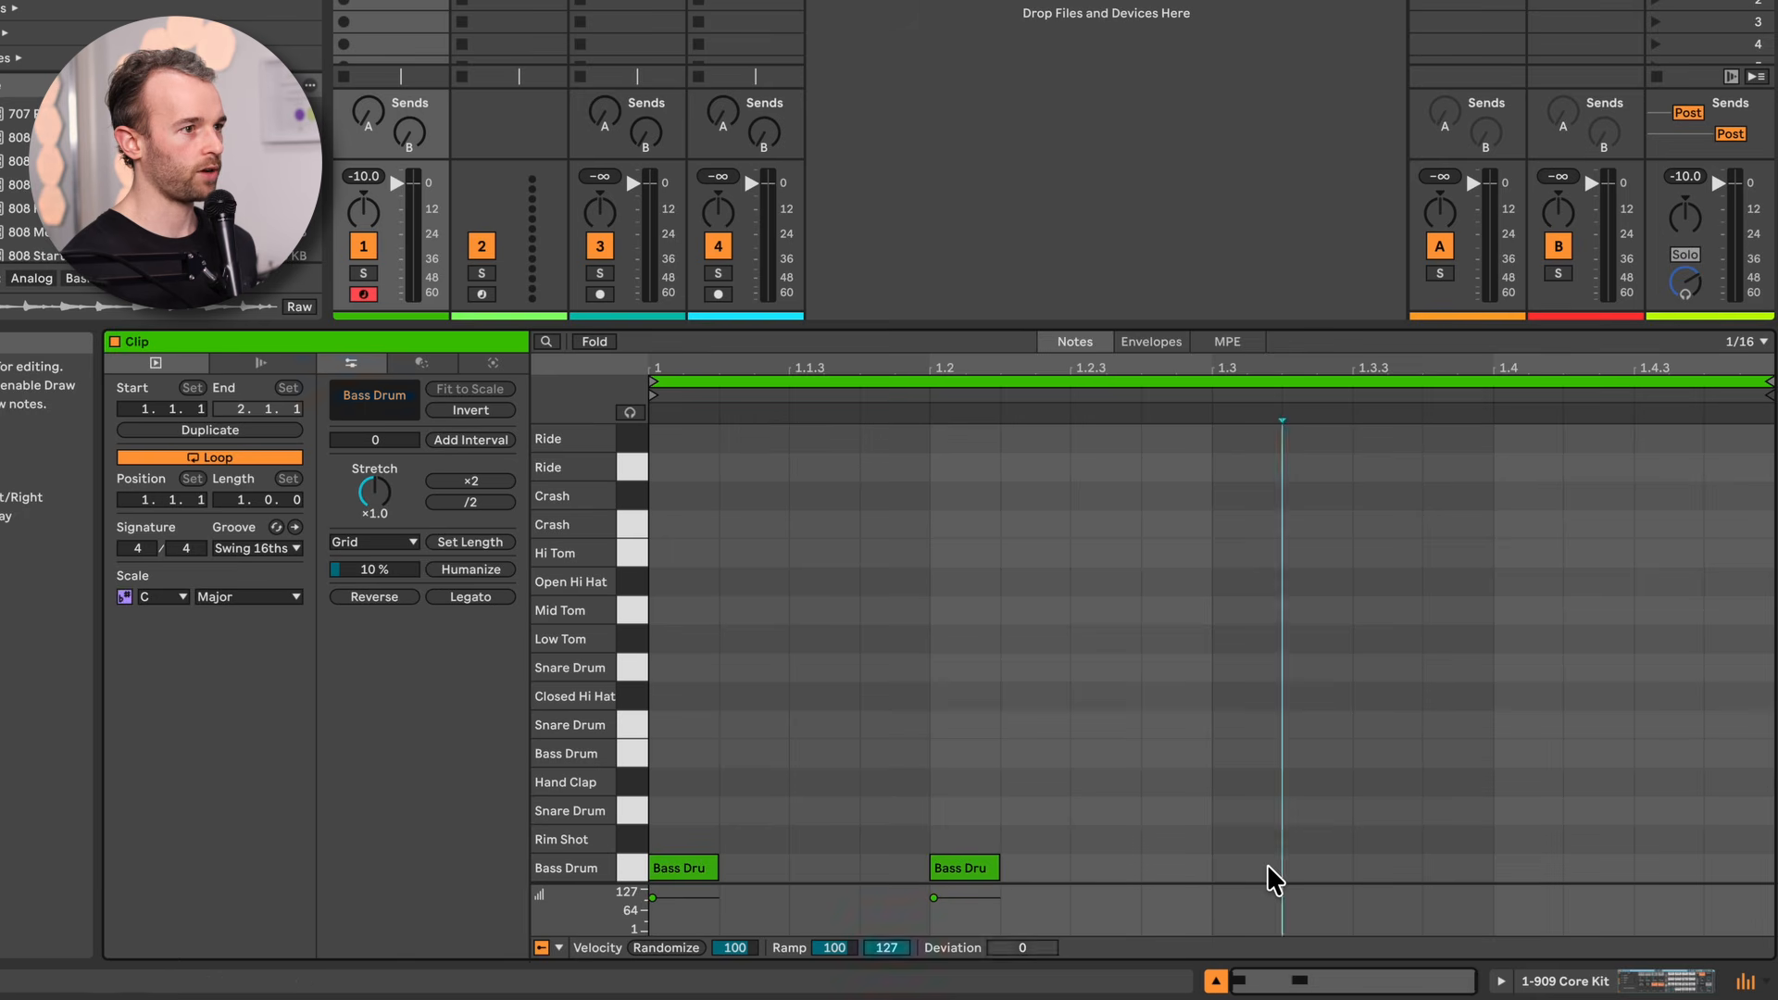
double_click(1267, 868)
double_click(1523, 870)
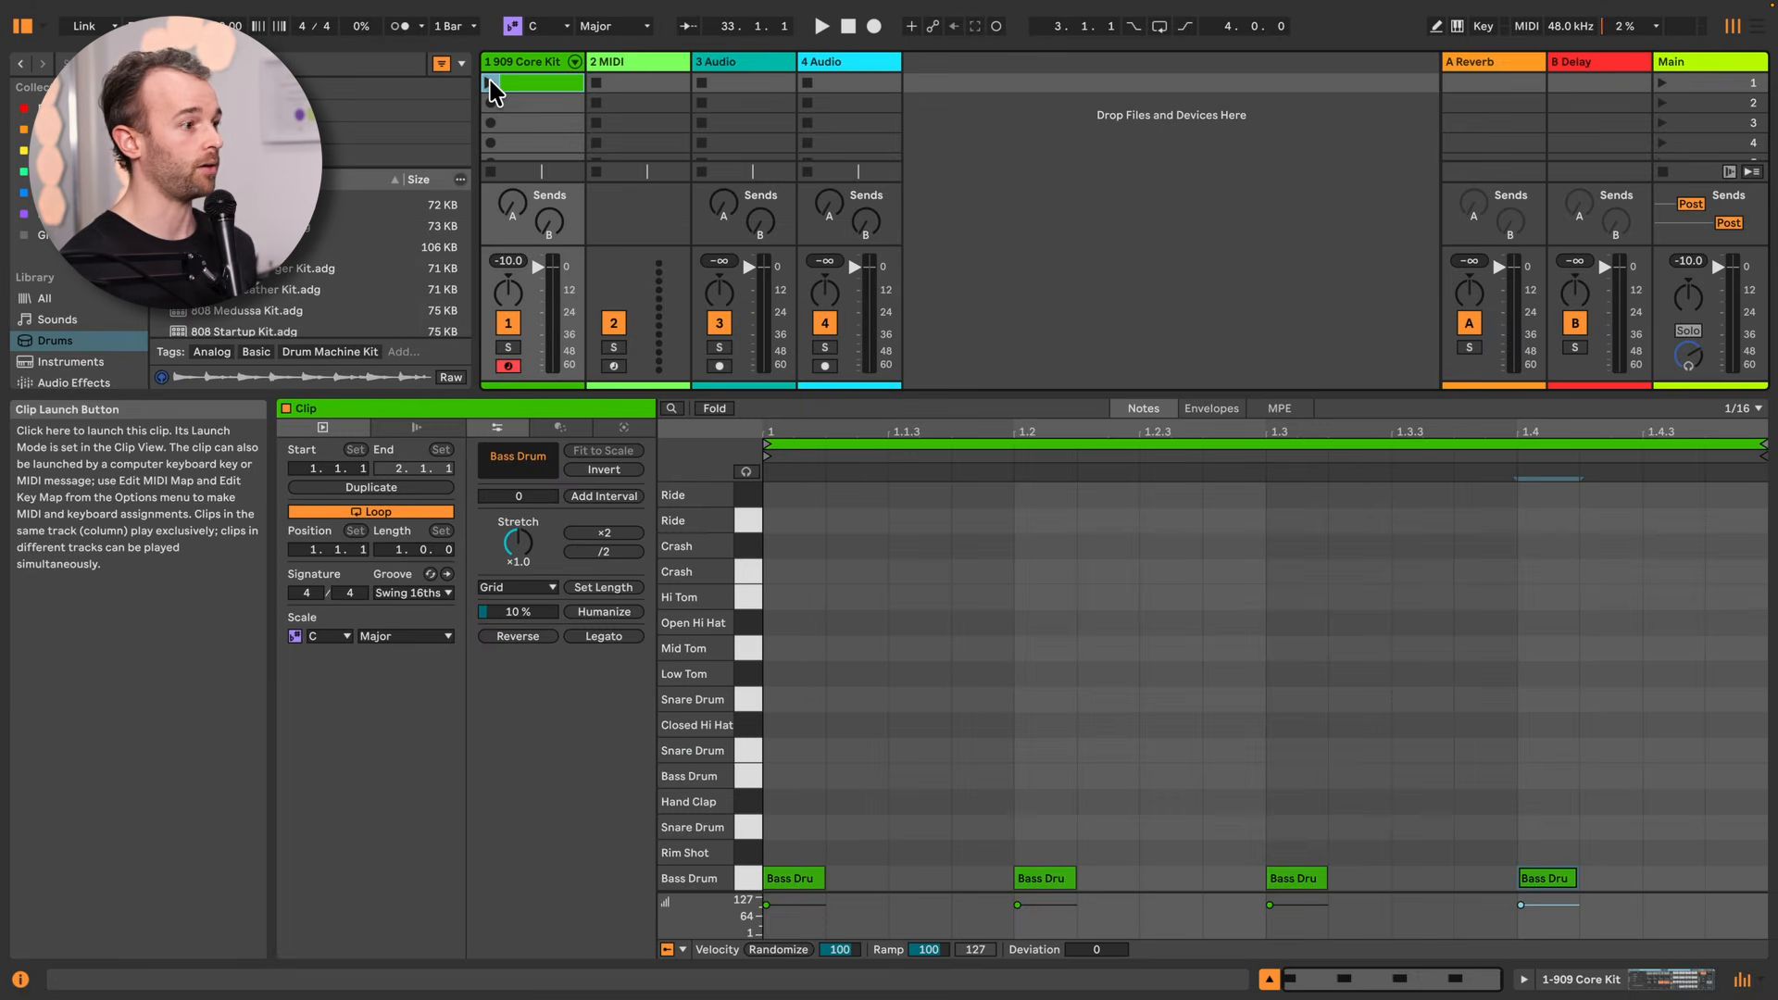
Launch the kick pattern clip on the 909 Core Kit track to hear it loop, and stop playback
click(489, 83)
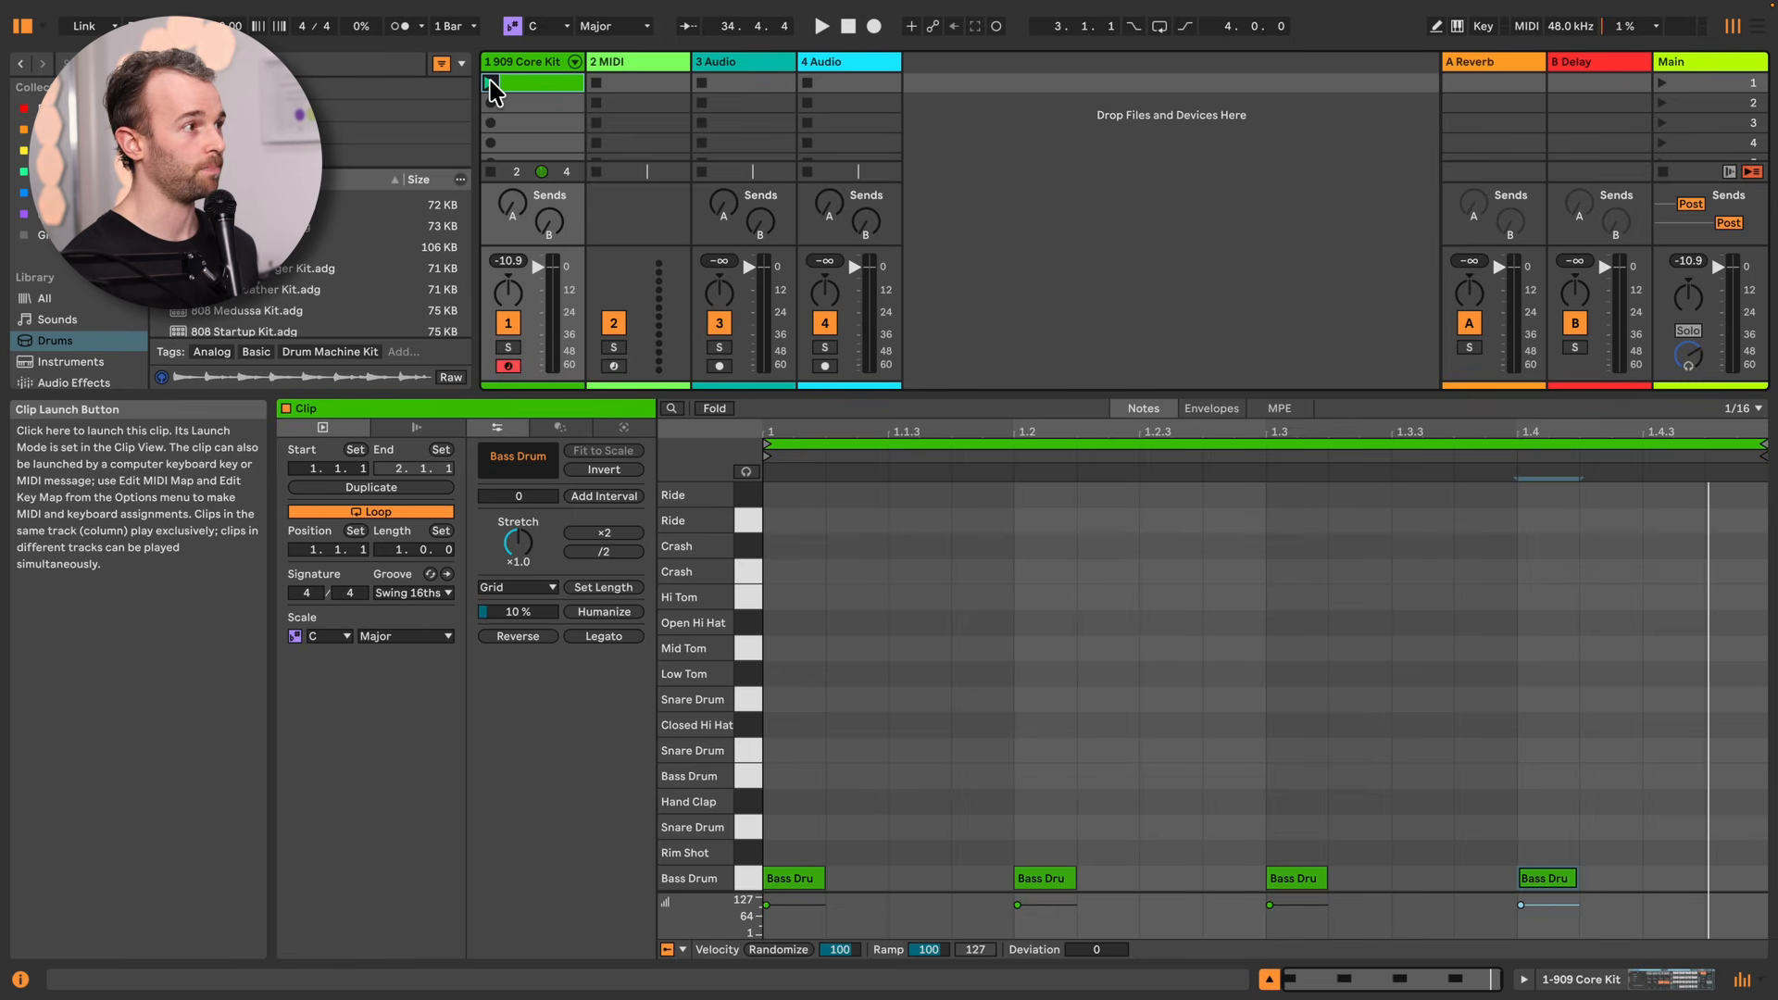
click(491, 82)
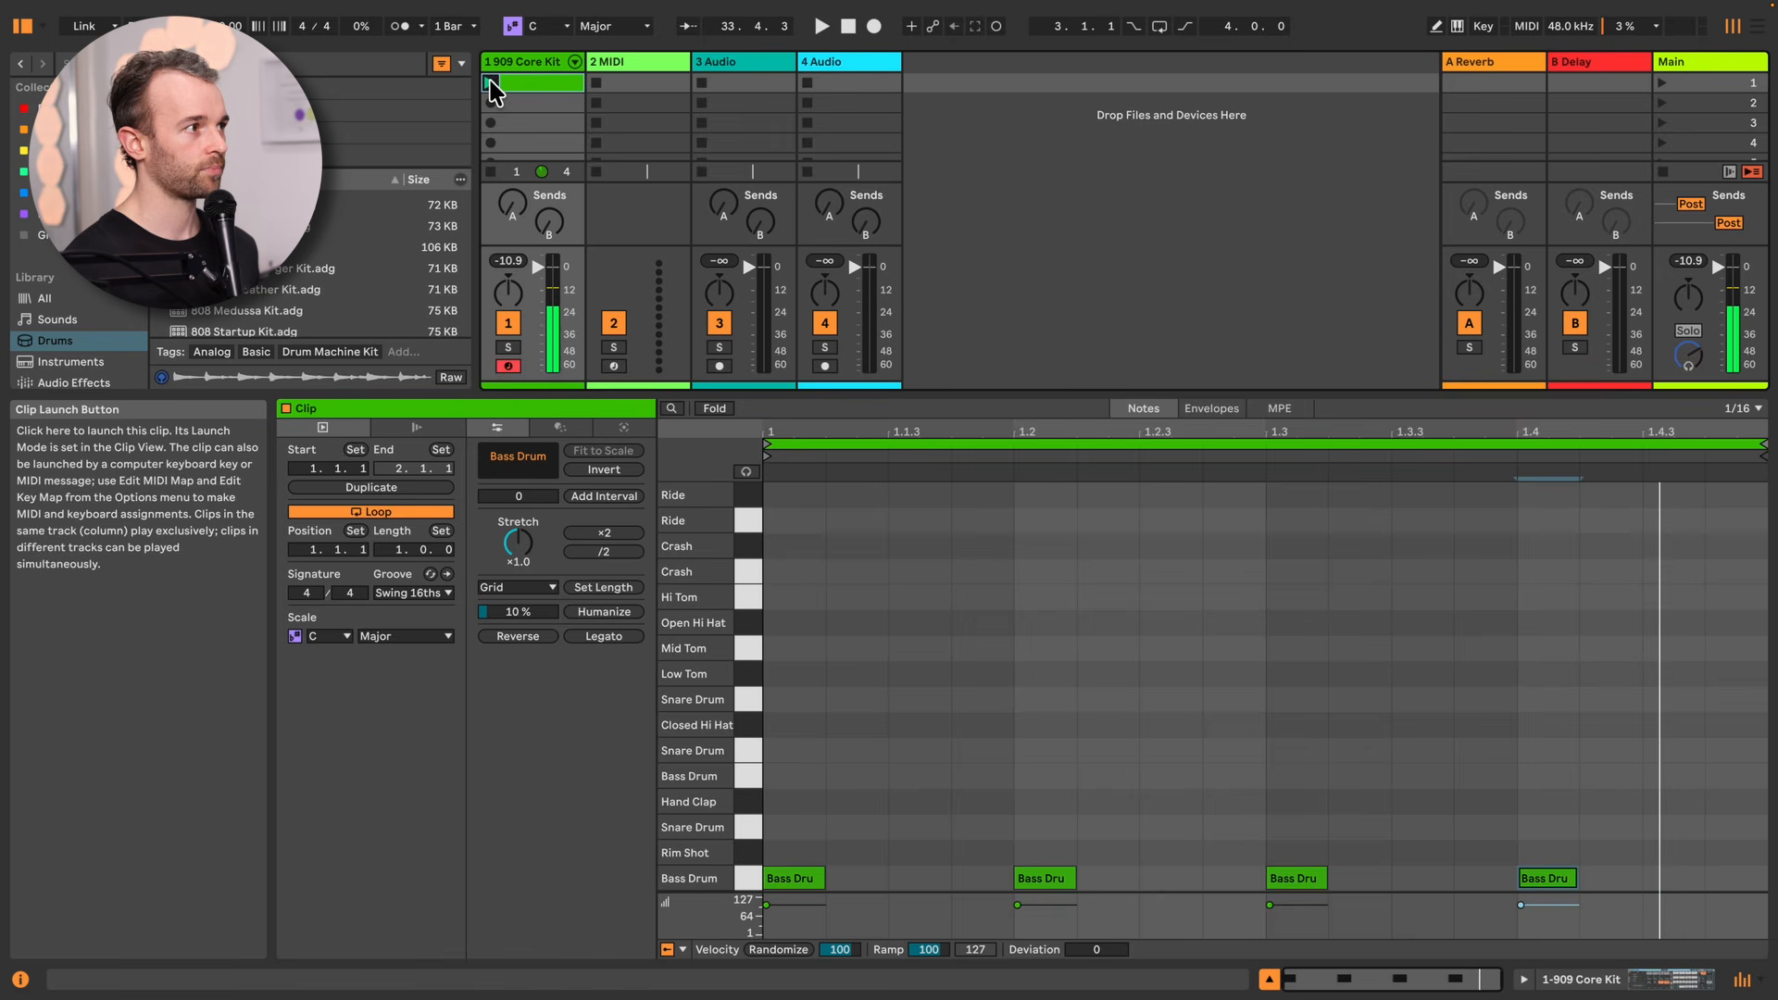
click(490, 85)
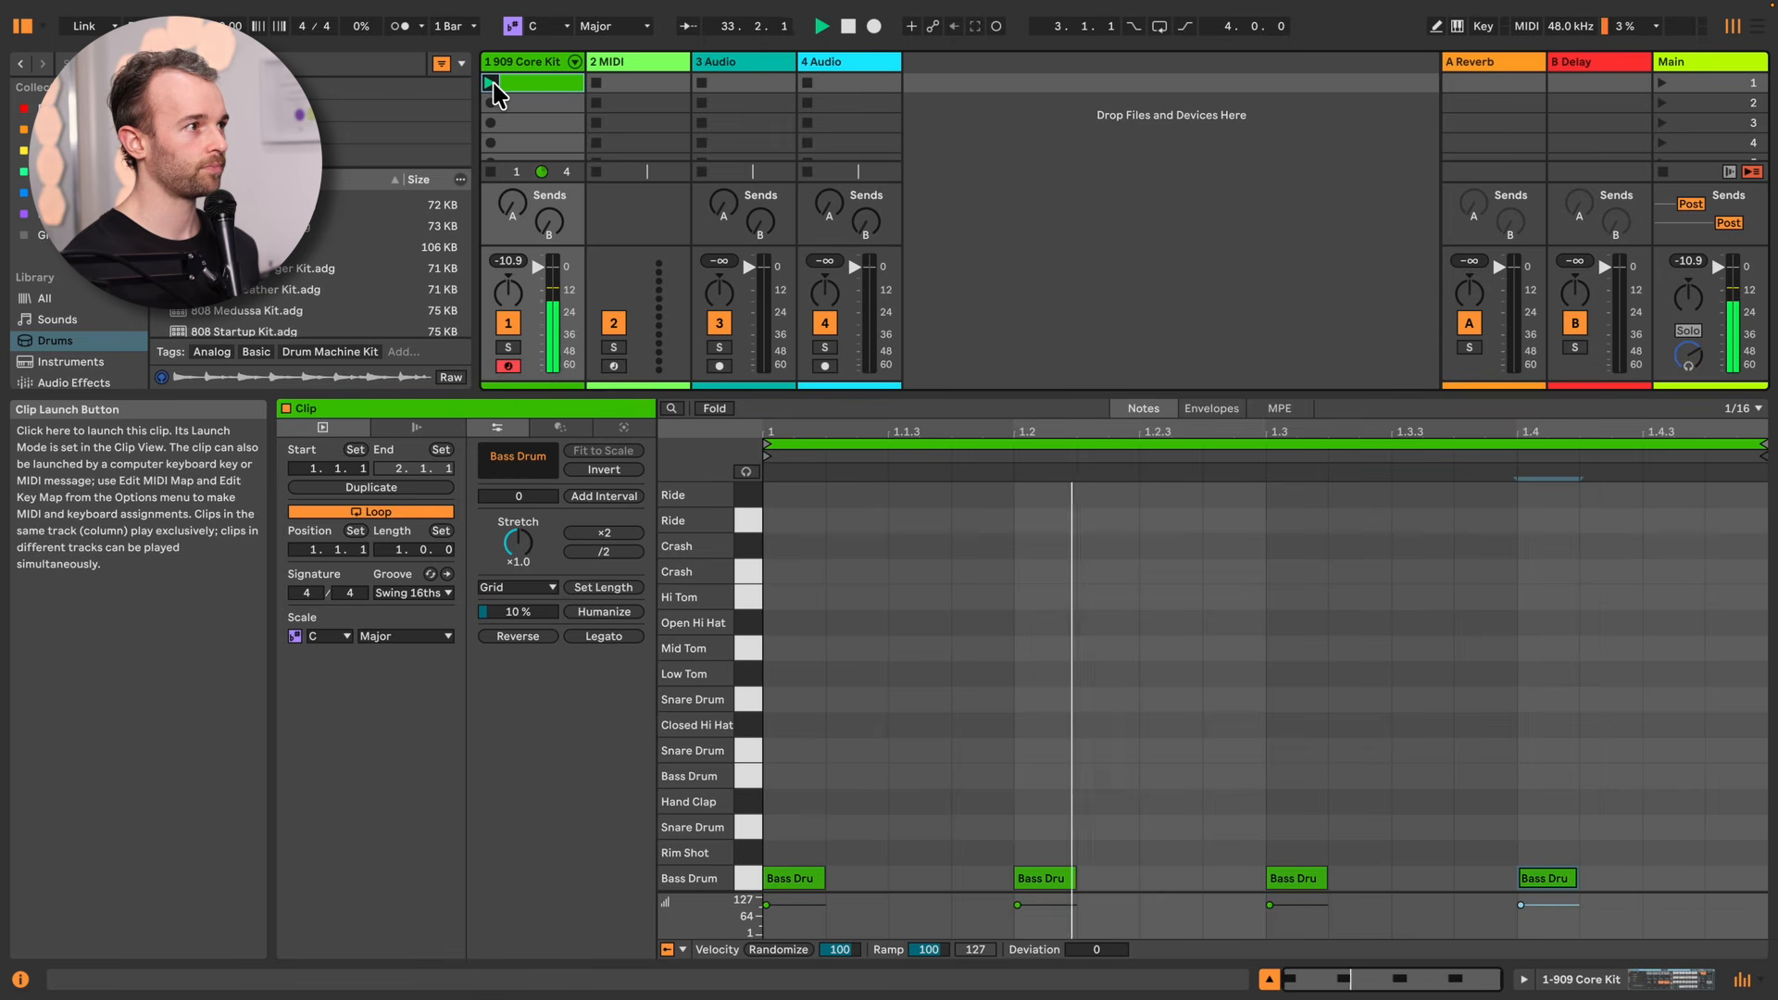
key(space)
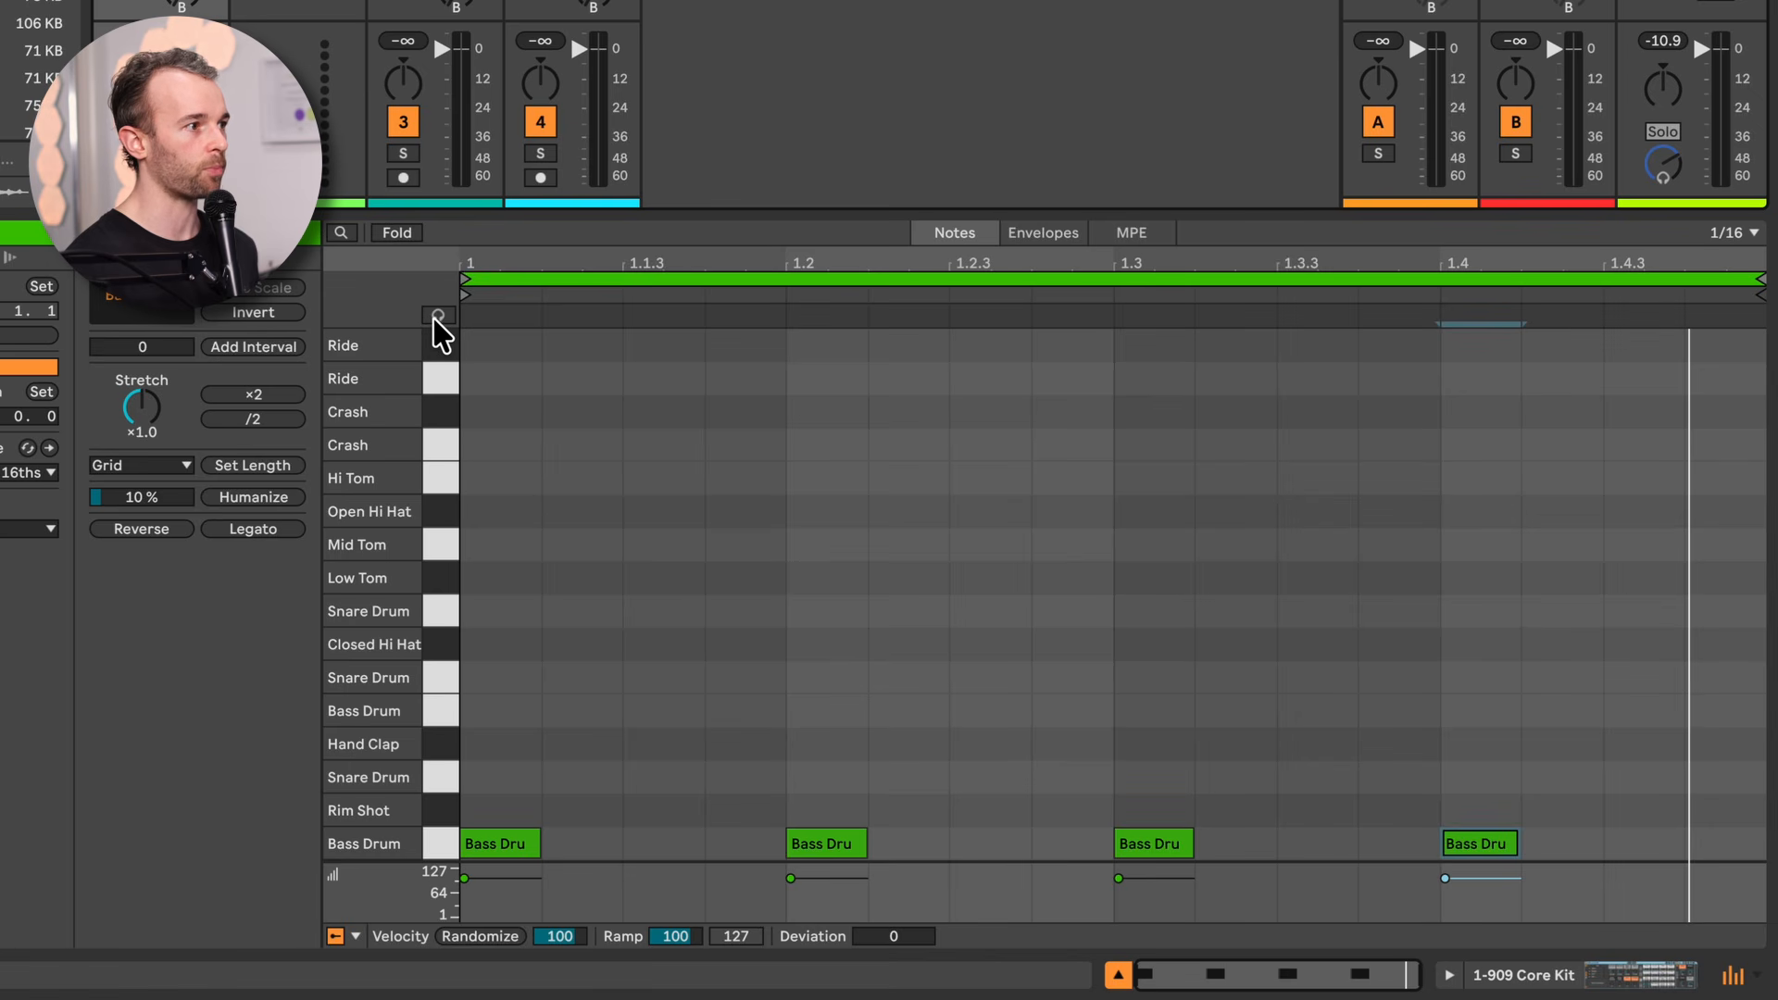
Turn on note preview in the MIDI editor, audition the snares, and add lowest-lane Snare Drum notes at 1.2 and 1.4
click(438, 315)
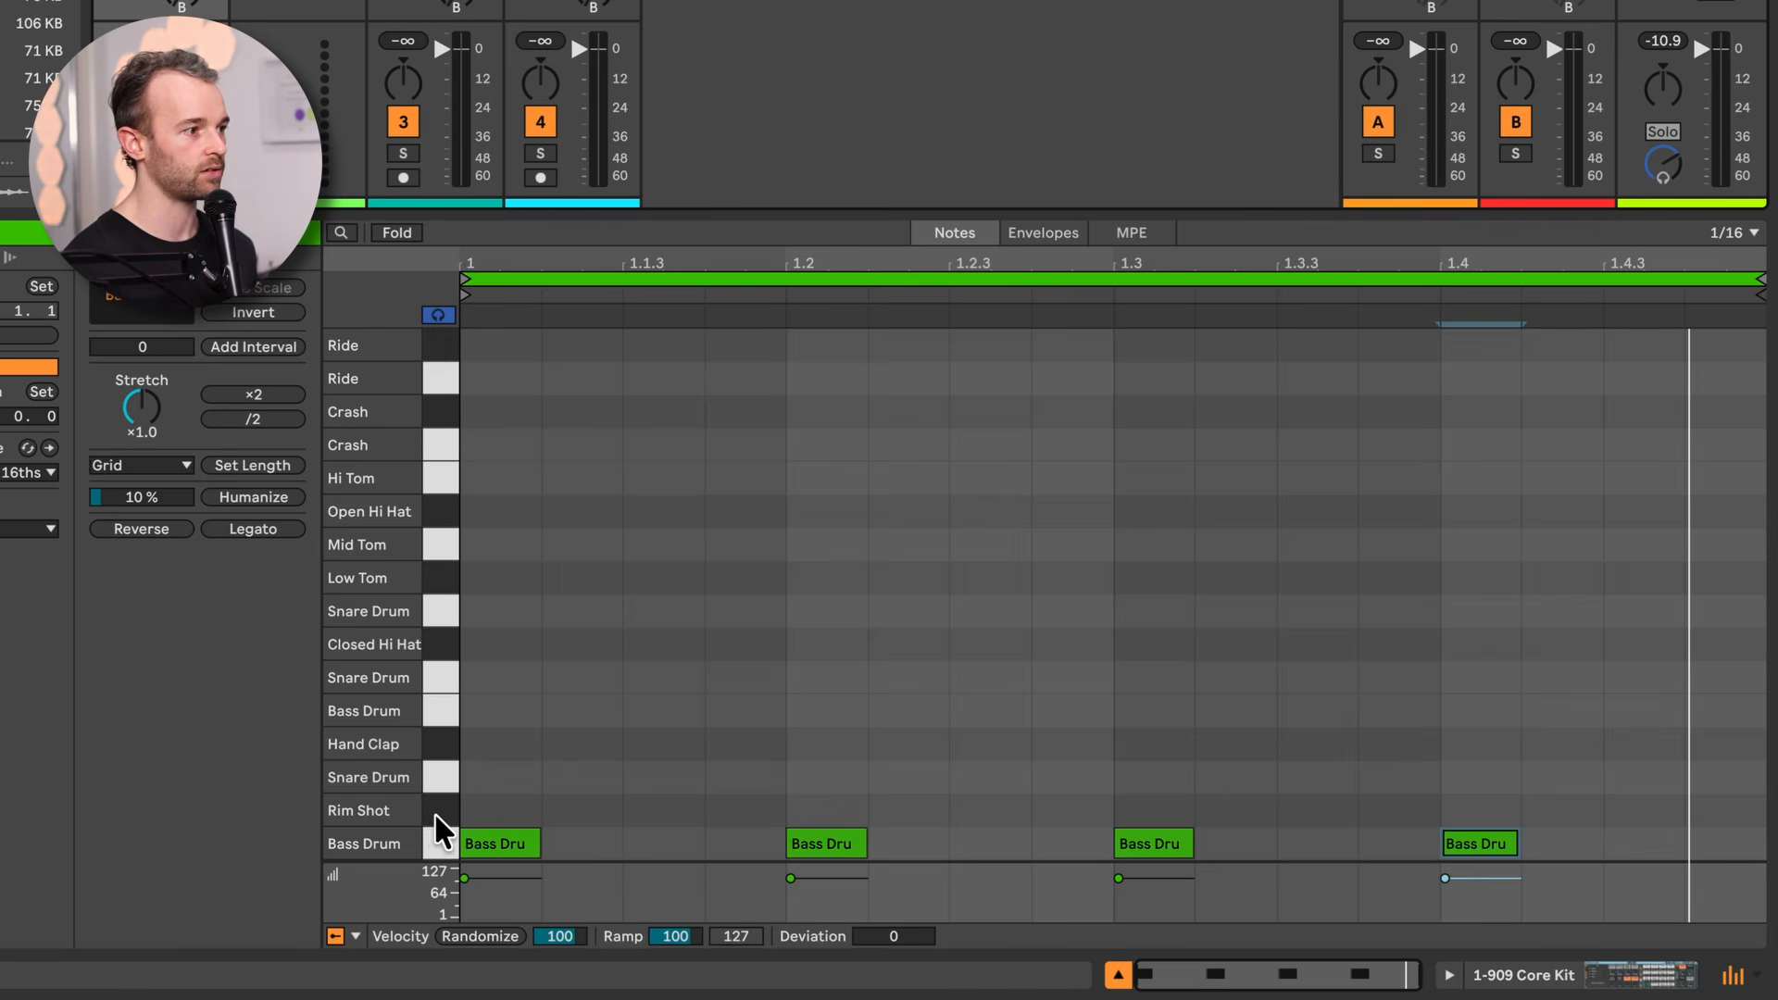
click(442, 680)
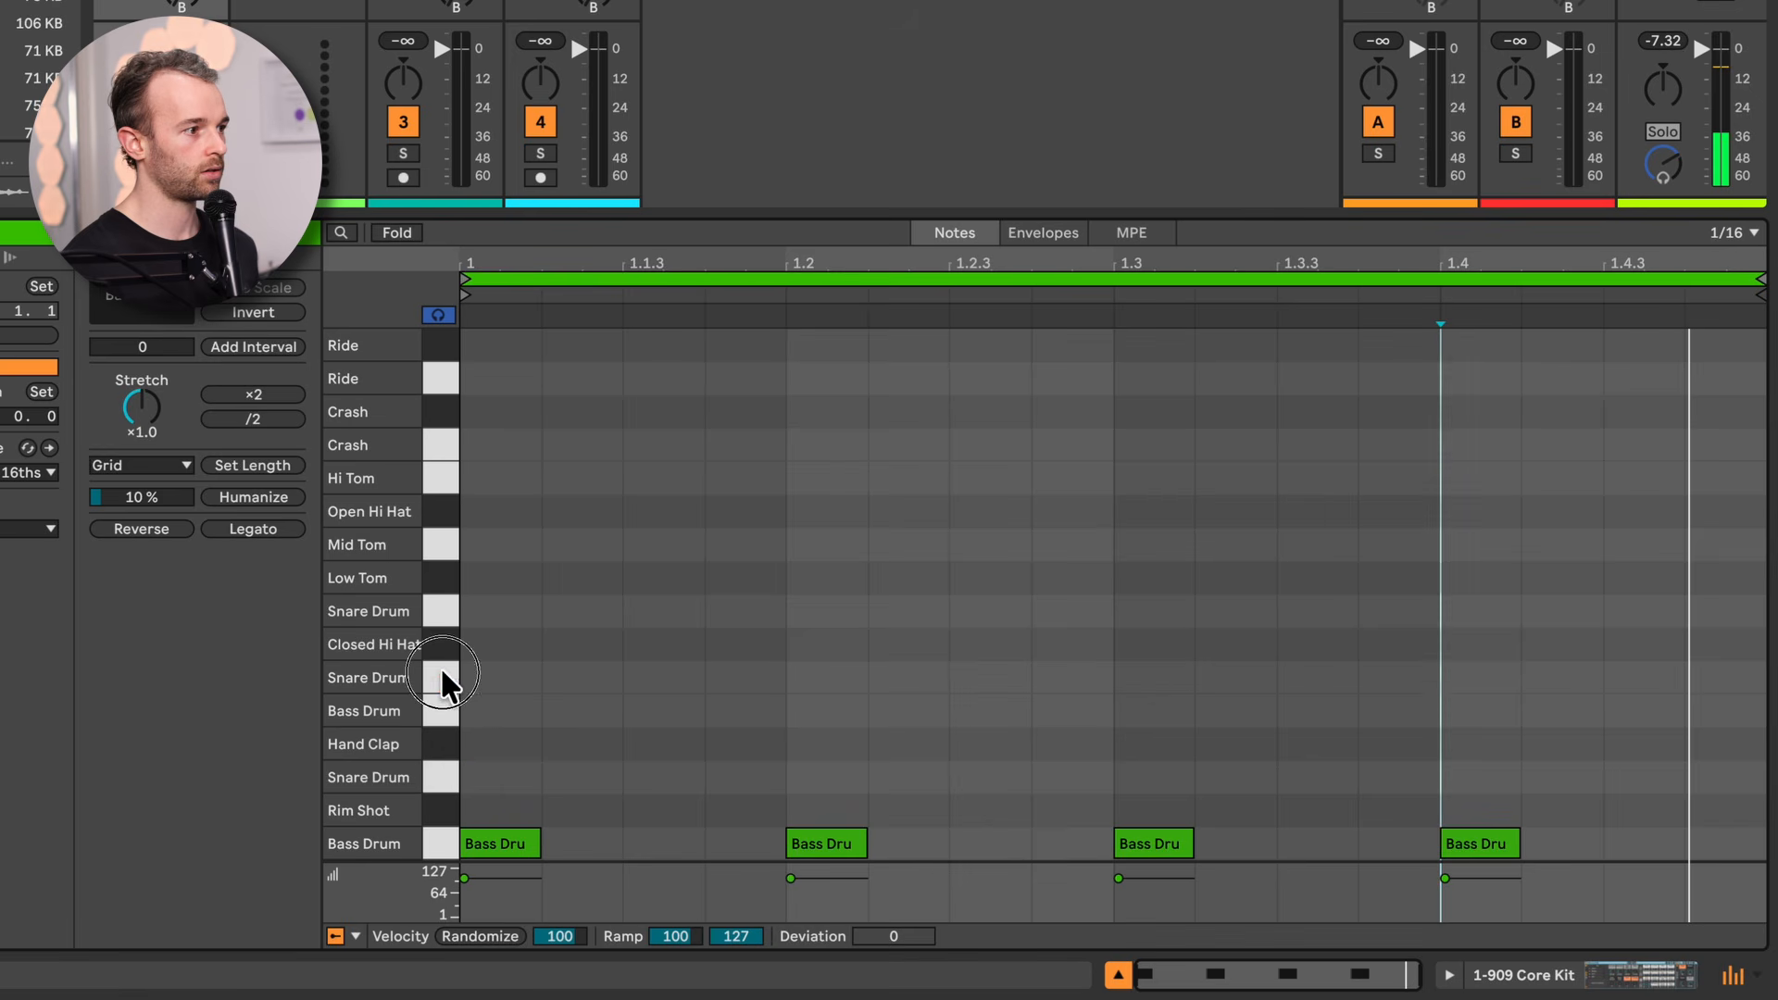
click(428, 776)
click(428, 776)
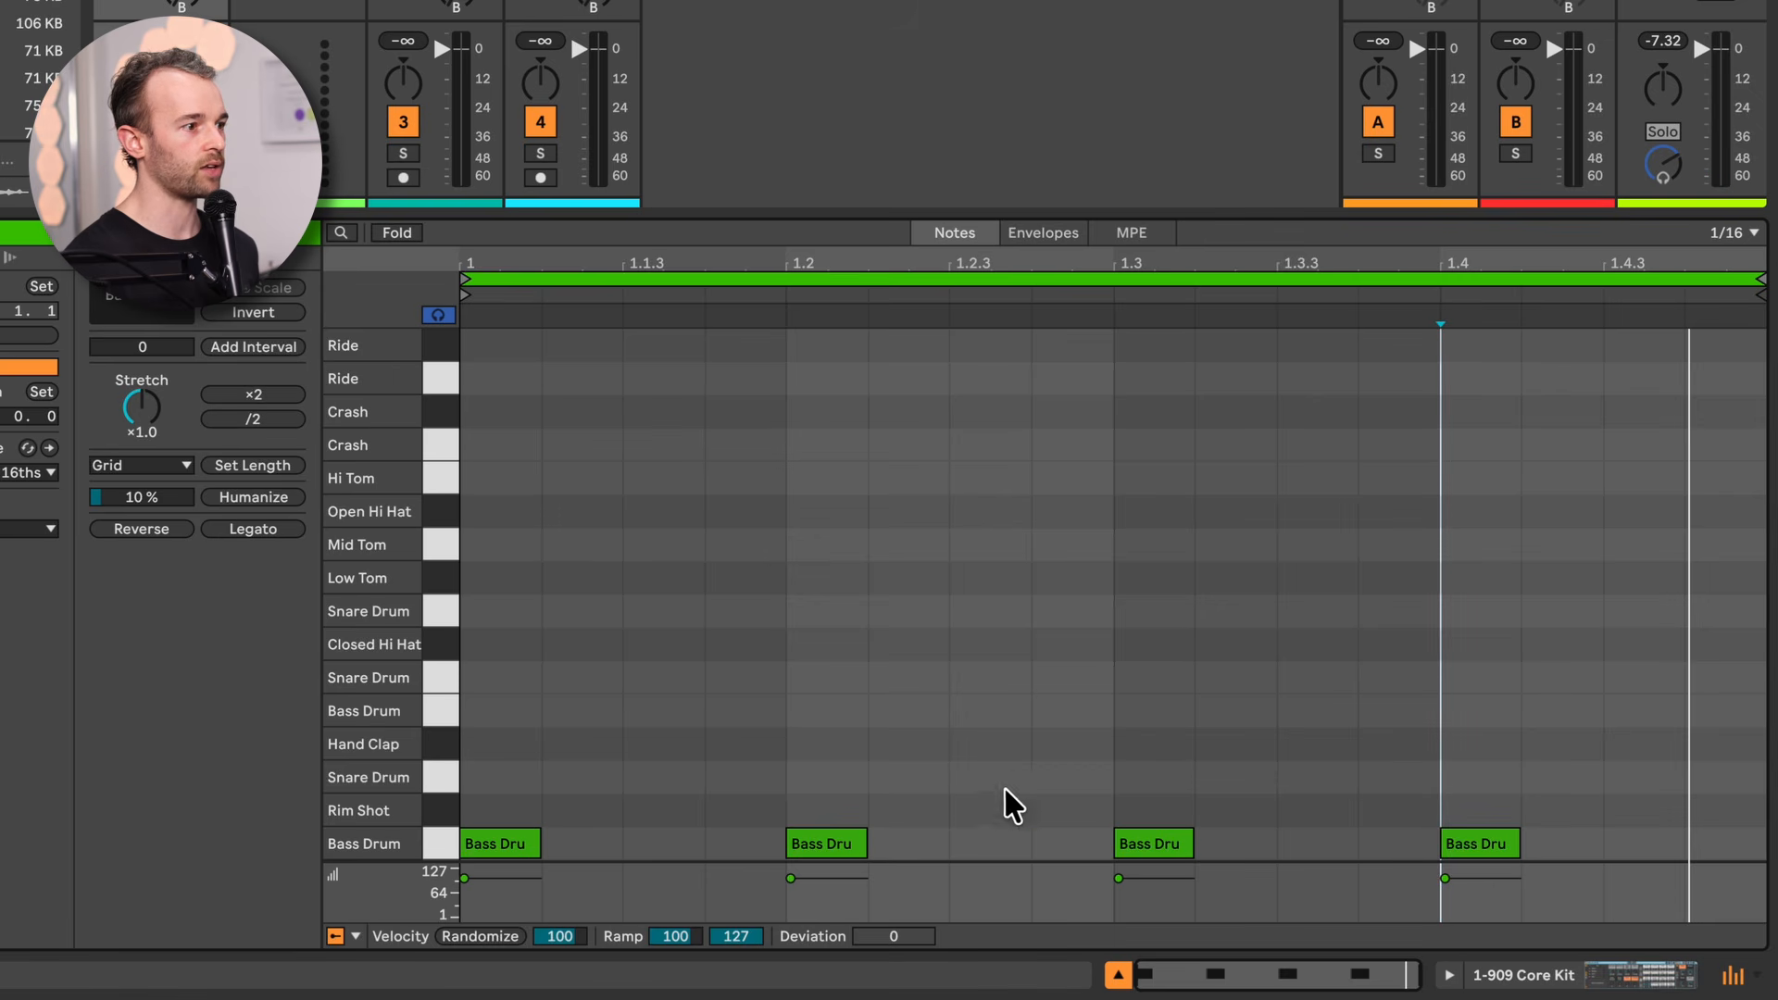
double_click(829, 778)
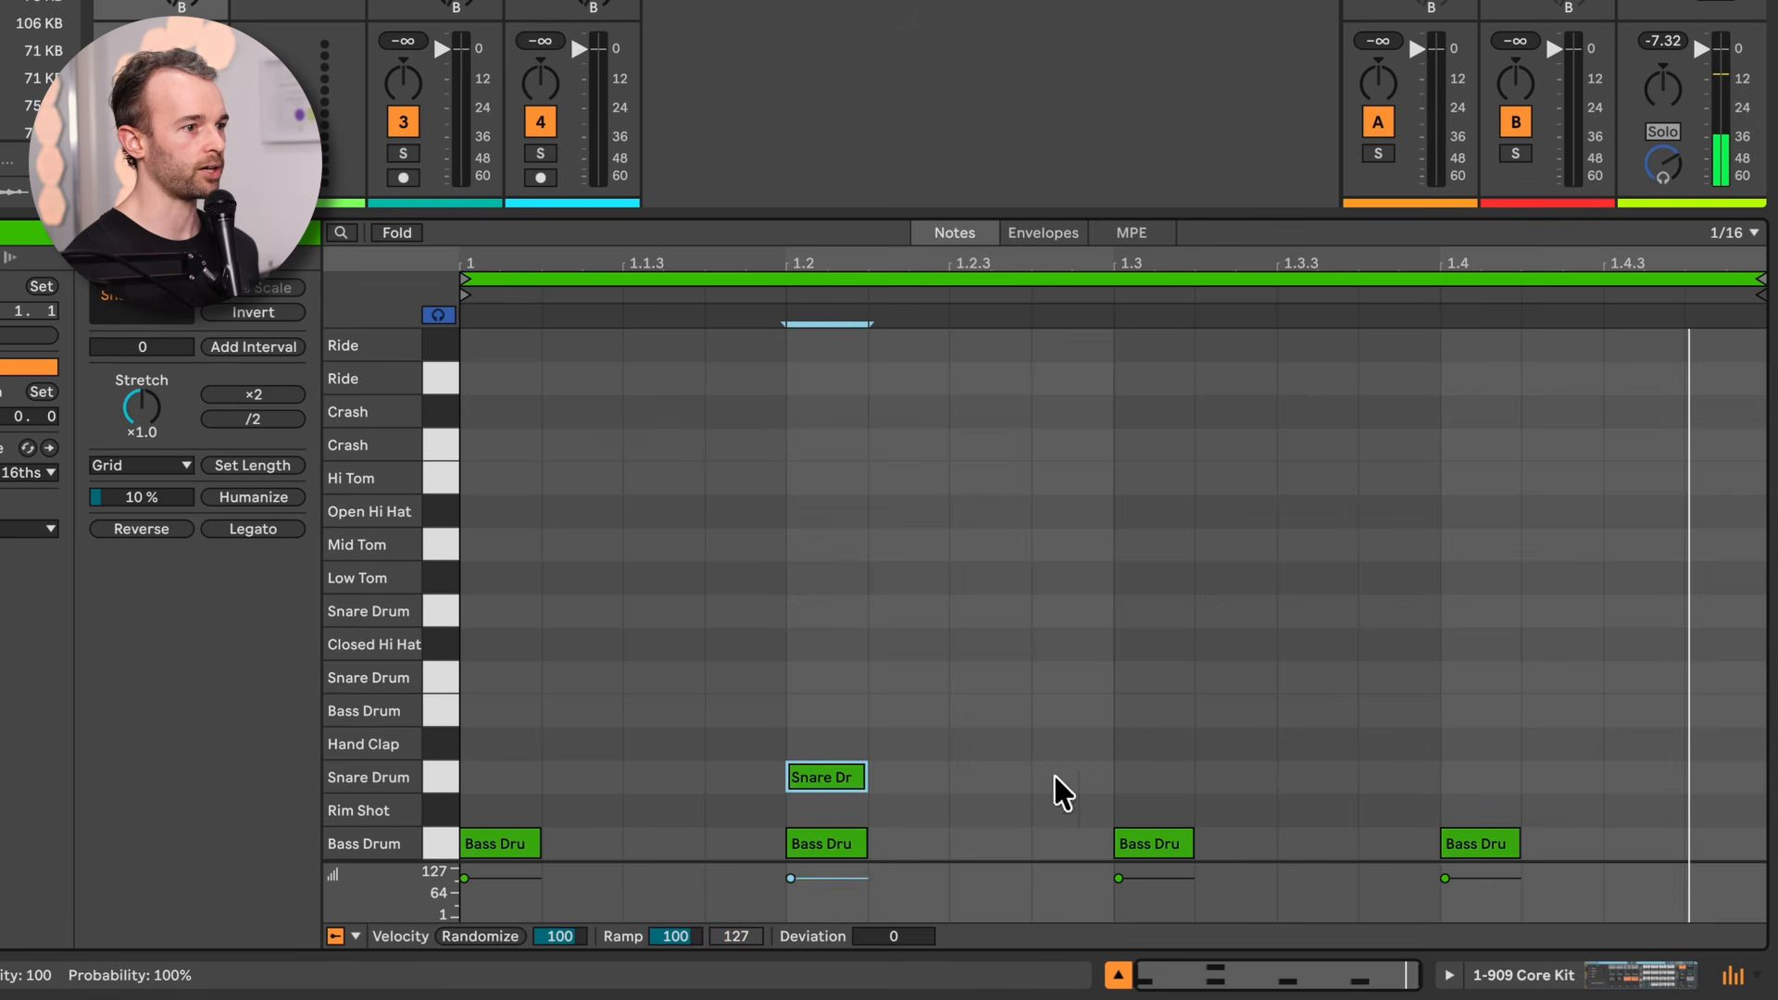
double_click(1477, 780)
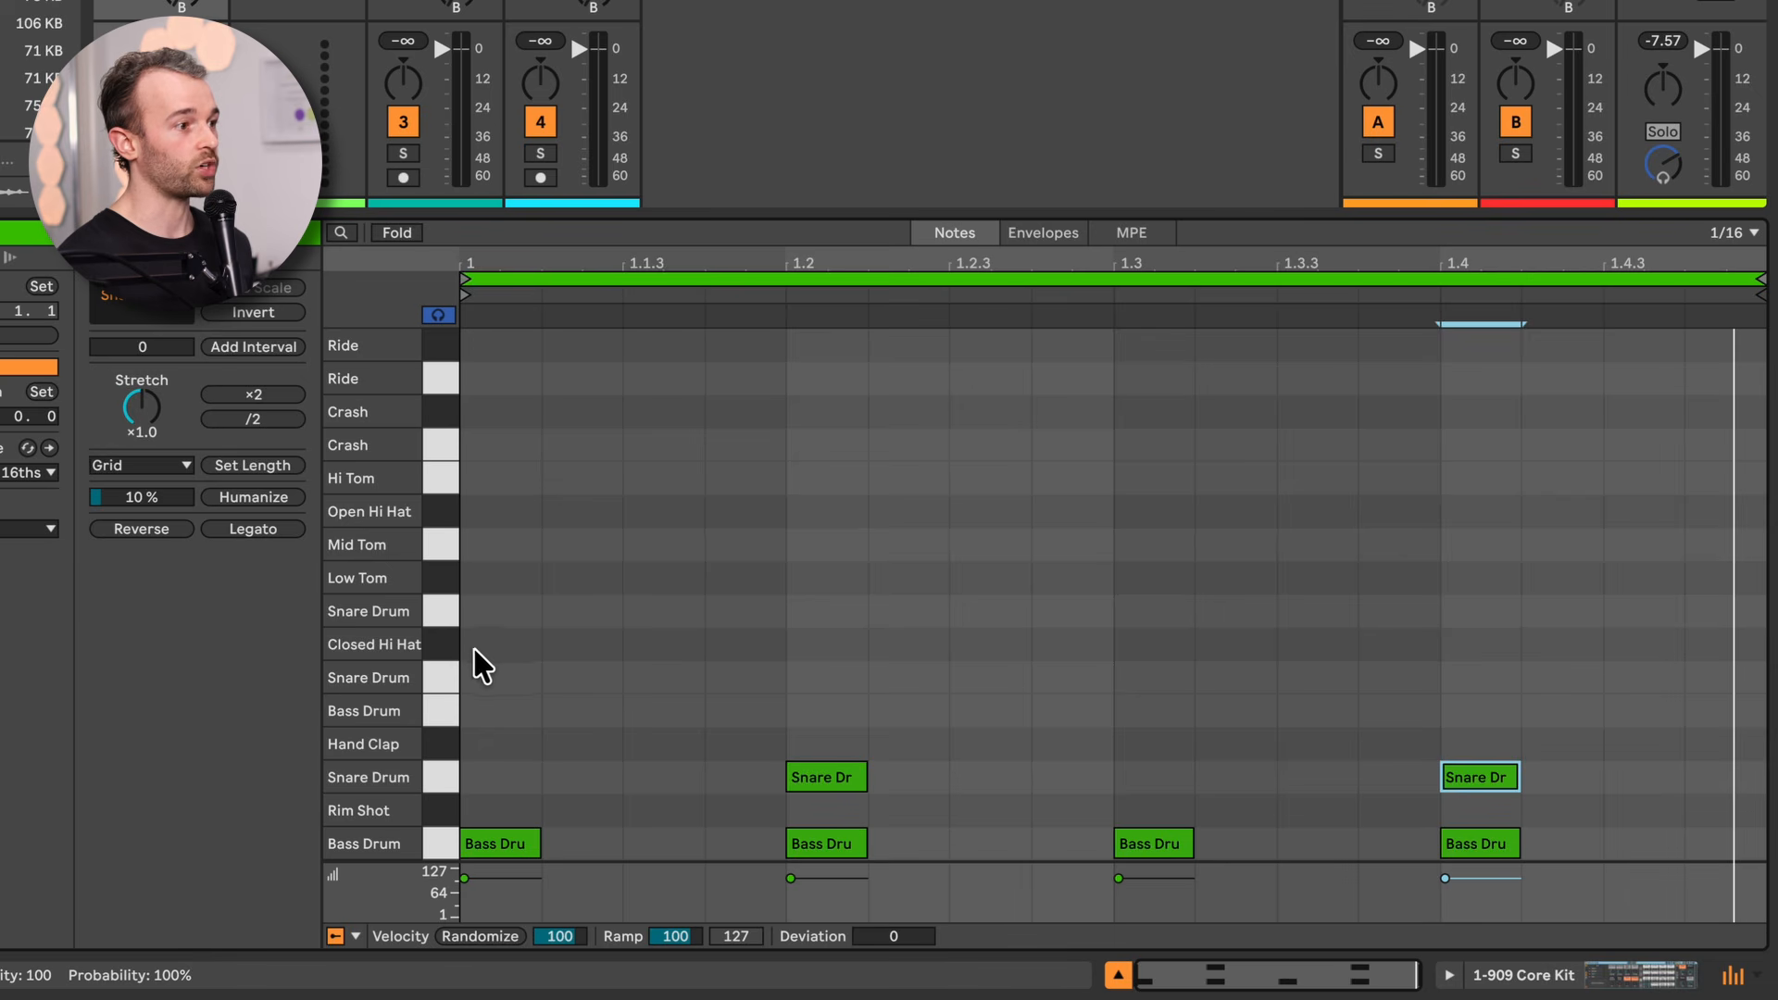
Add Closed Hi Hat notes on the offbeats at 1.1.3, 1.2.3, 1.3.3 and 1.4.3
double_click(656, 647)
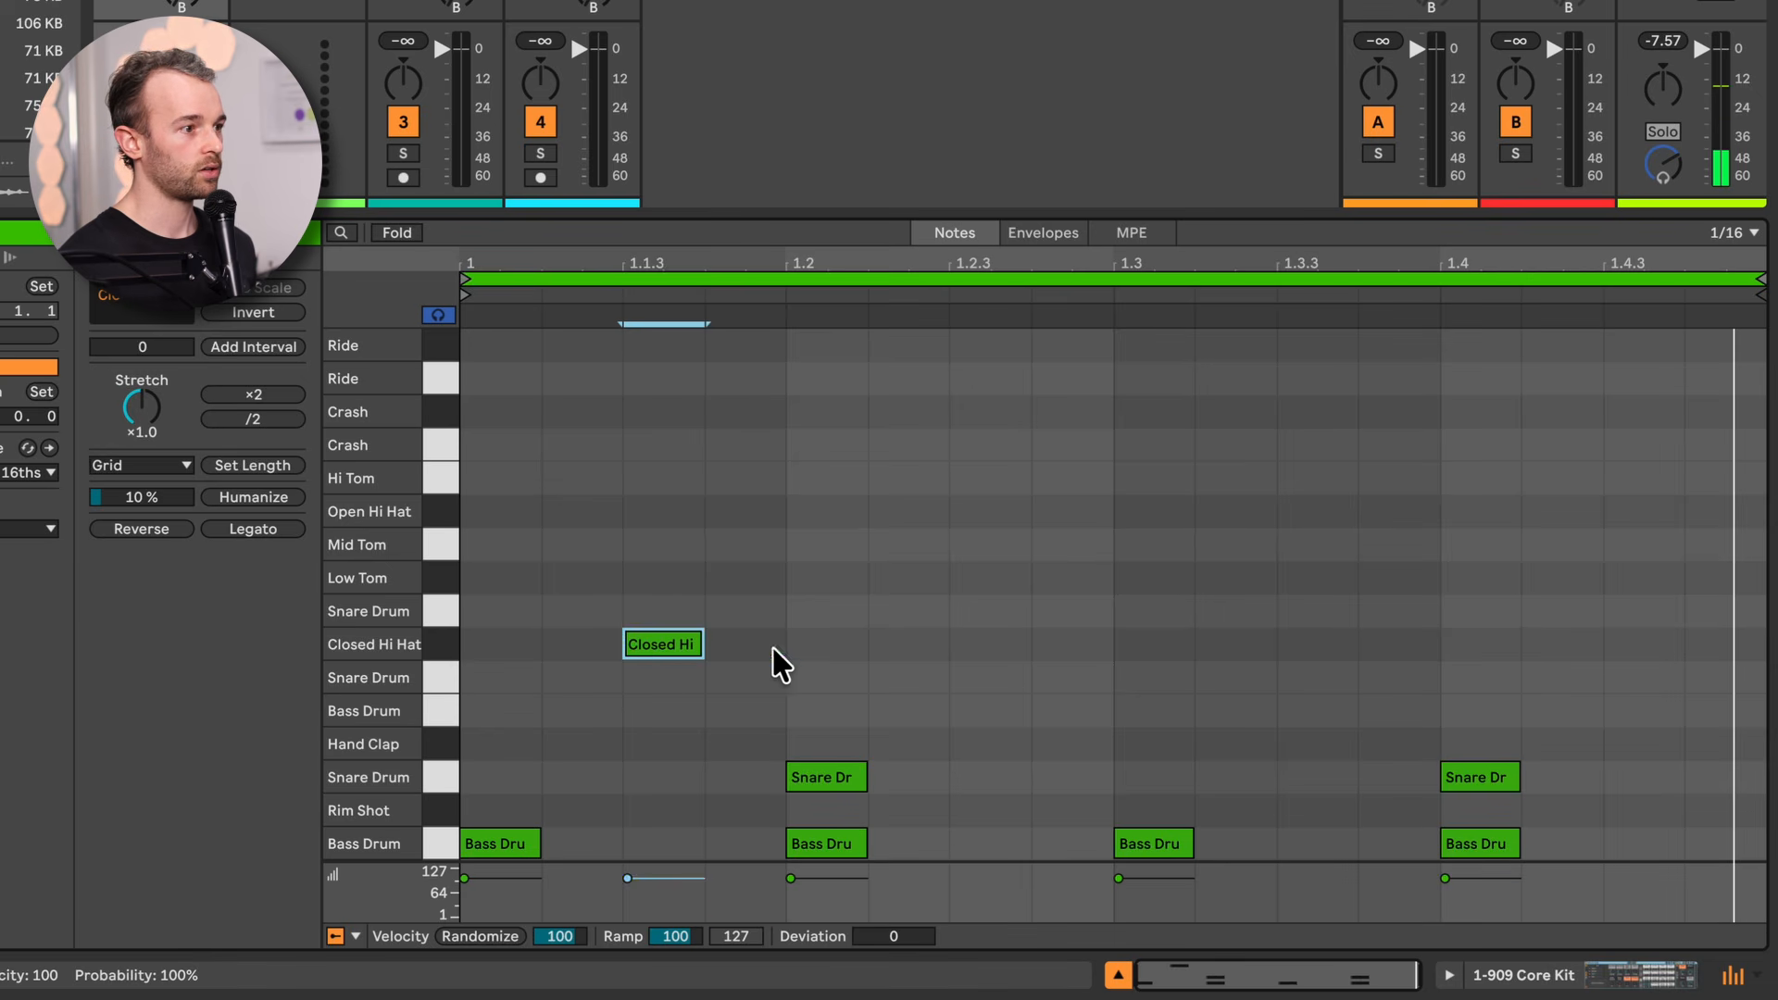
double_click(975, 645)
double_click(1314, 645)
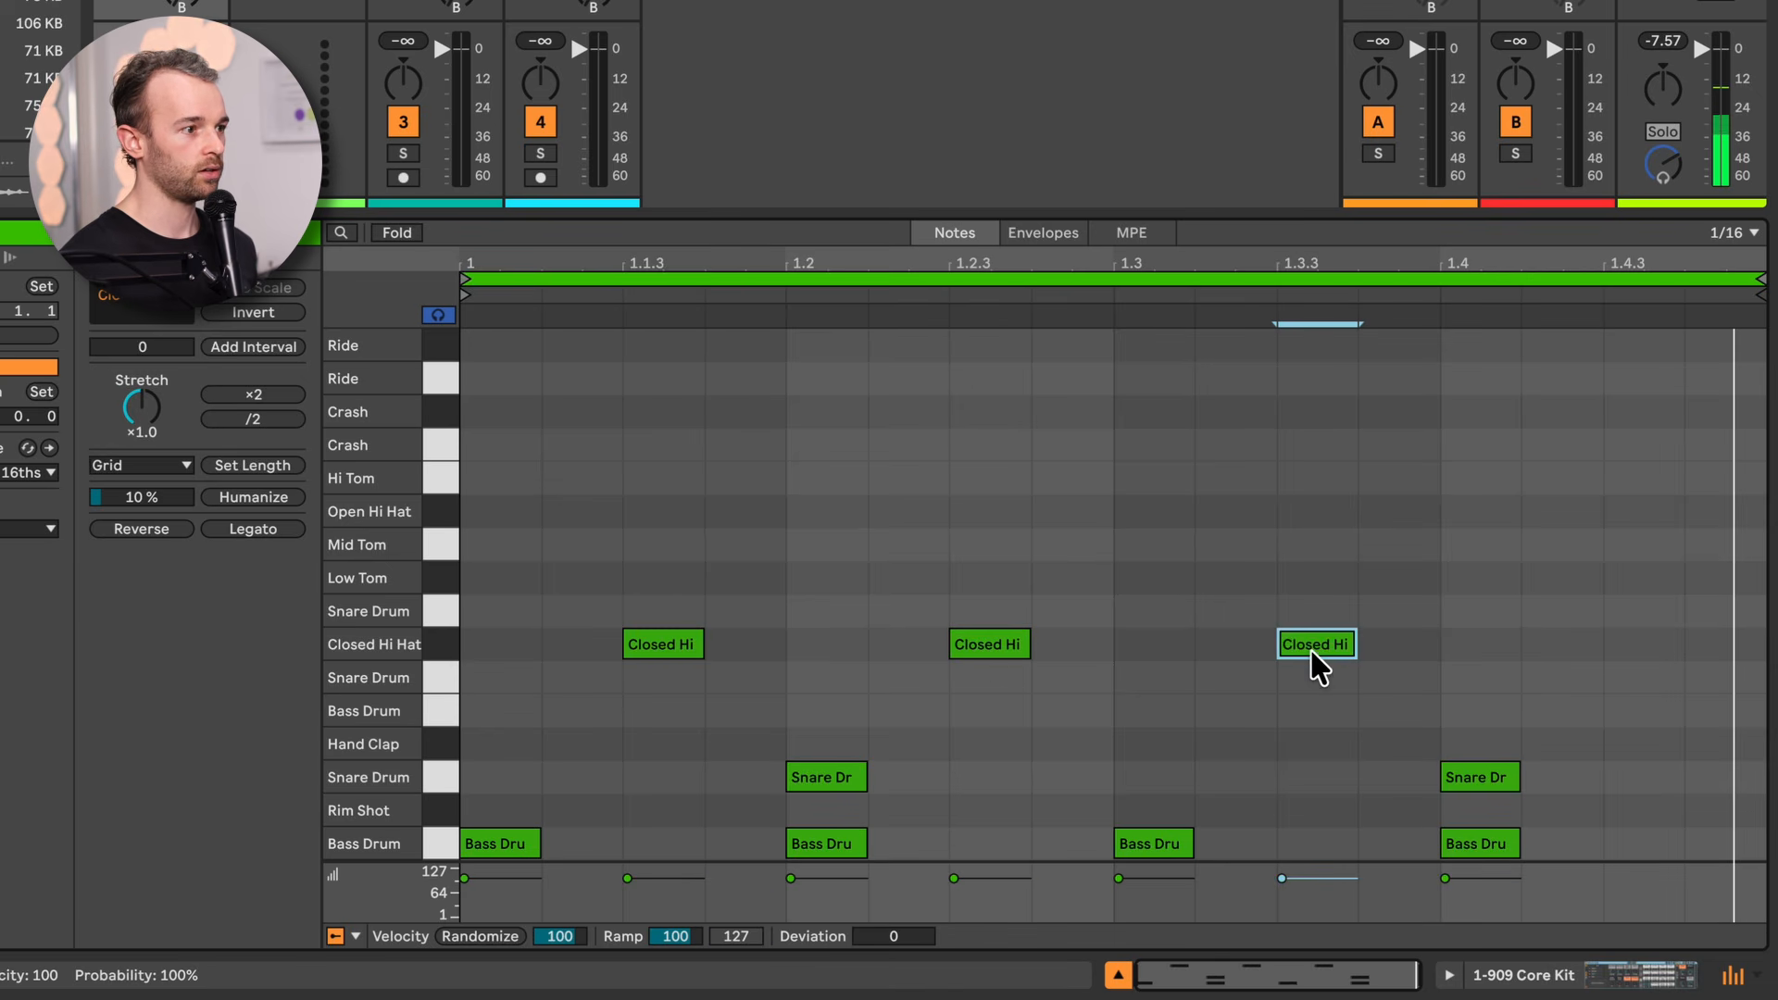
click(1648, 656)
double_click(1648, 656)
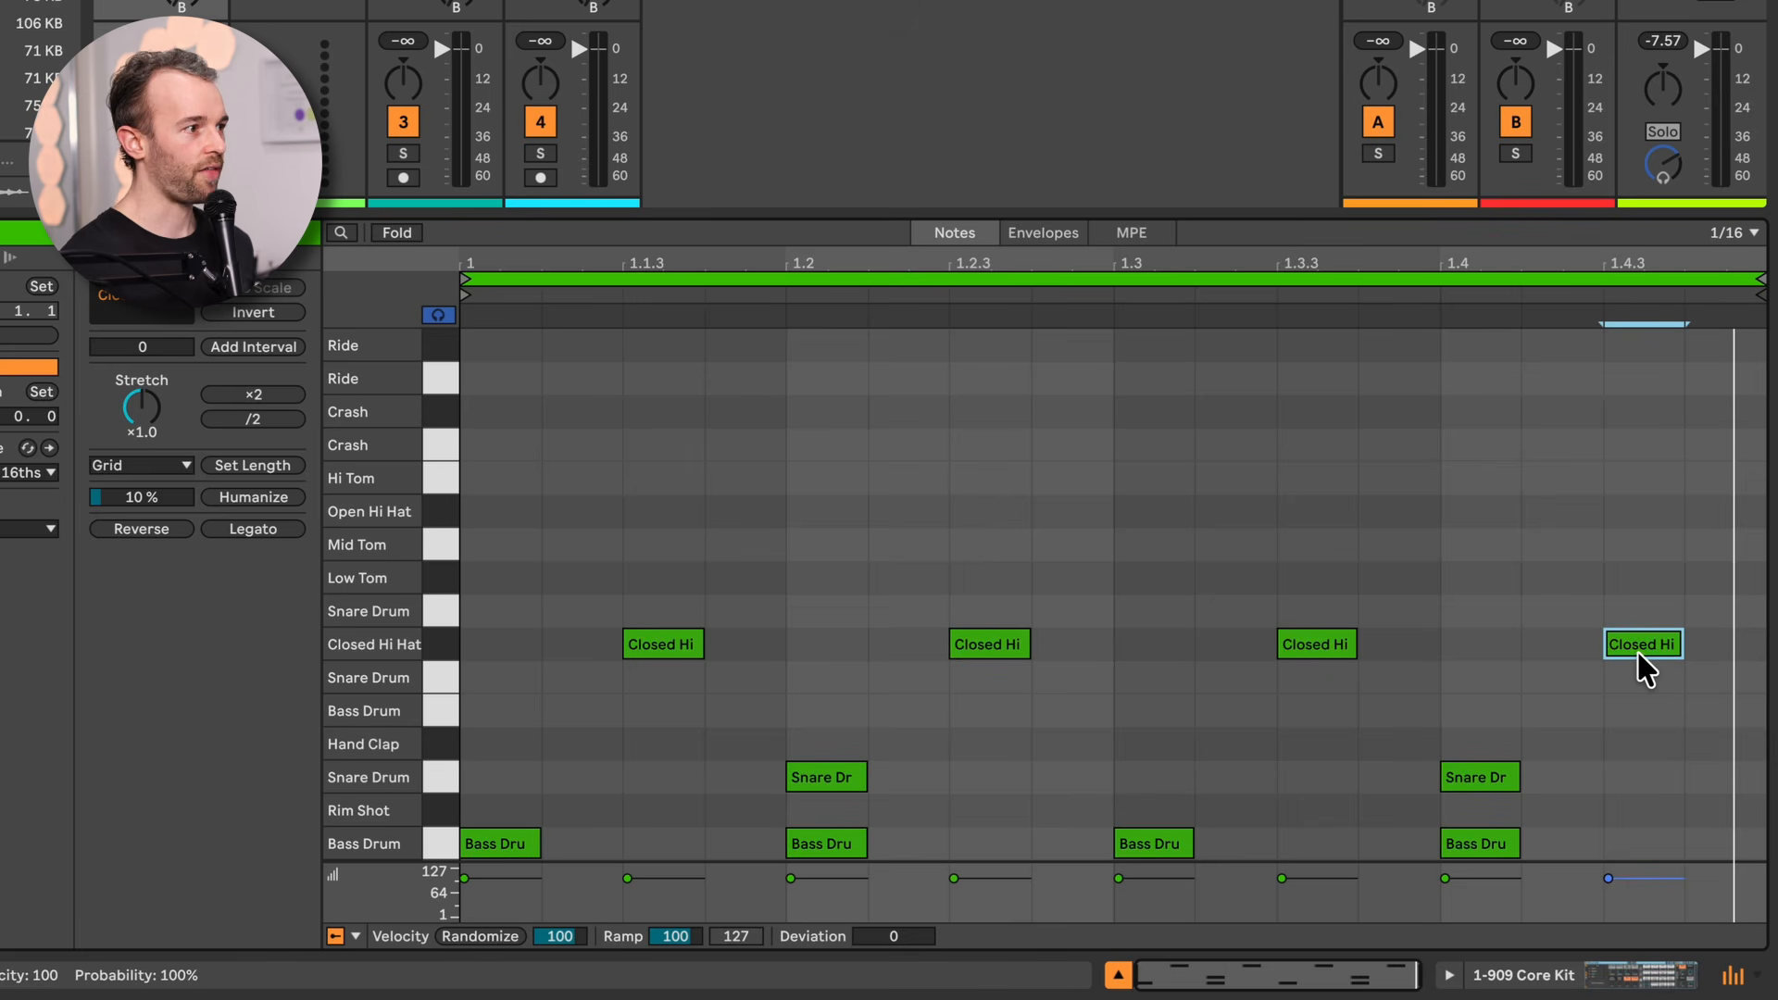
Audition the Mid Tom and Low Tom lanes and add a Low Tom note on the clip's last sixteenth, 1.4.4
click(442, 553)
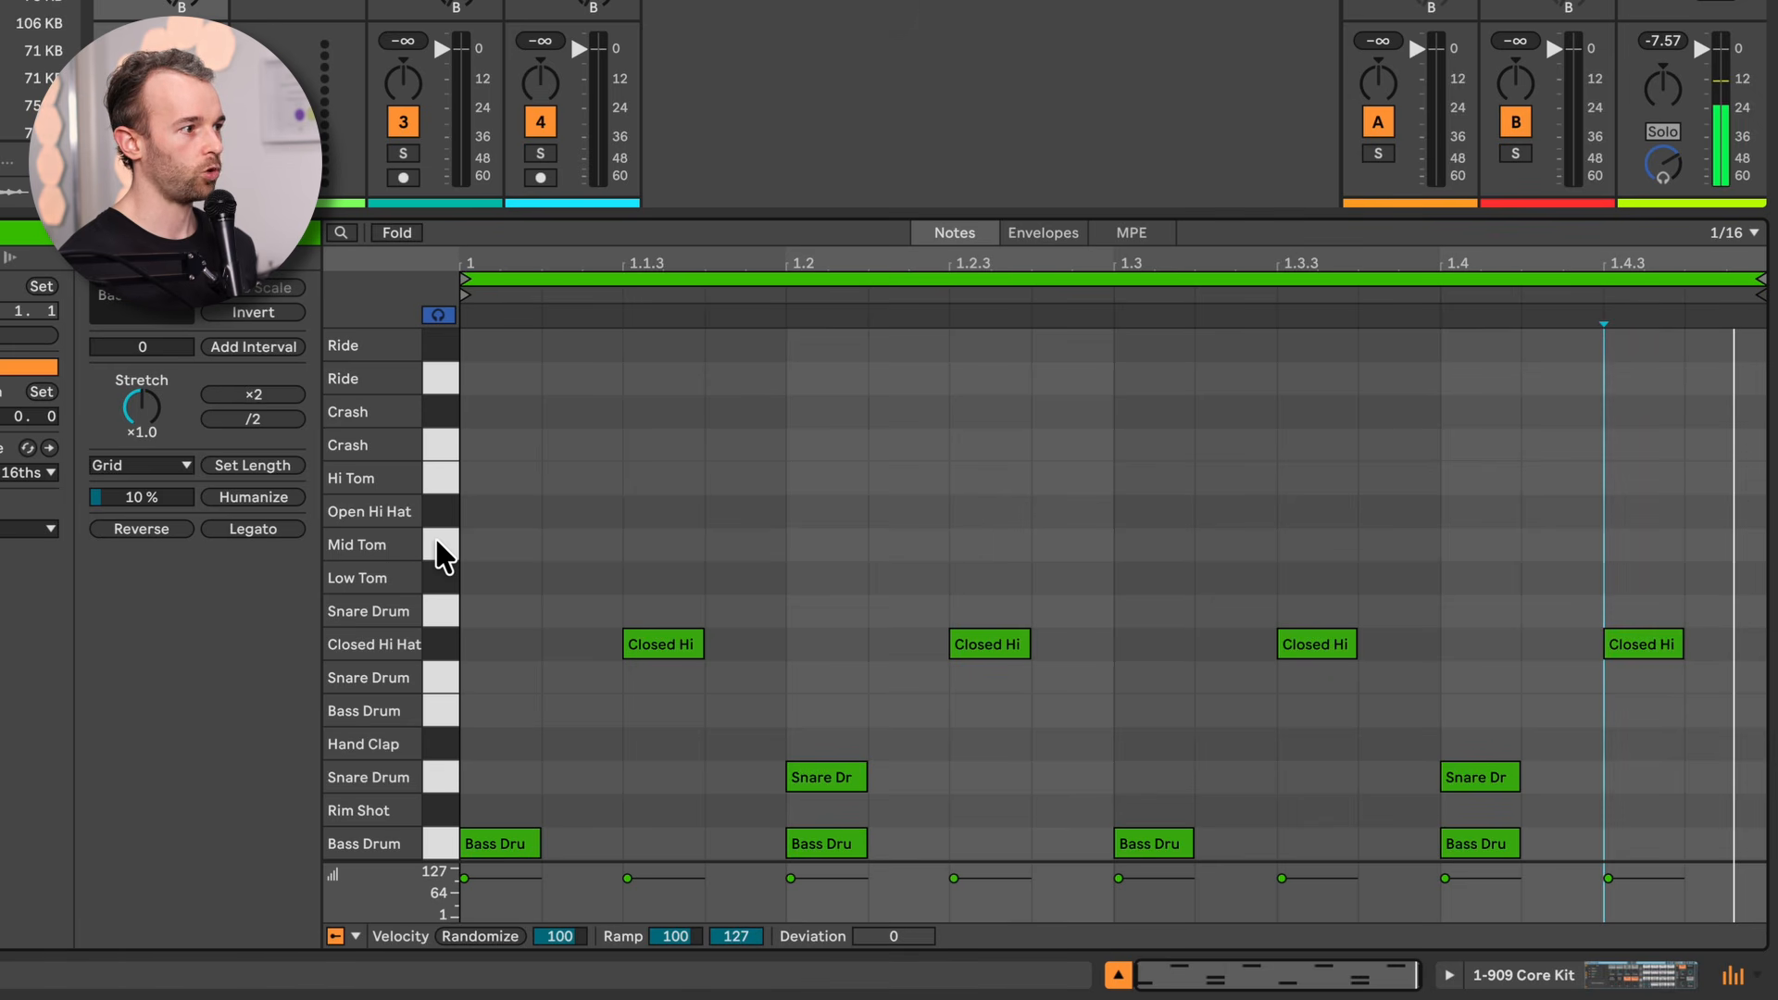
click(442, 581)
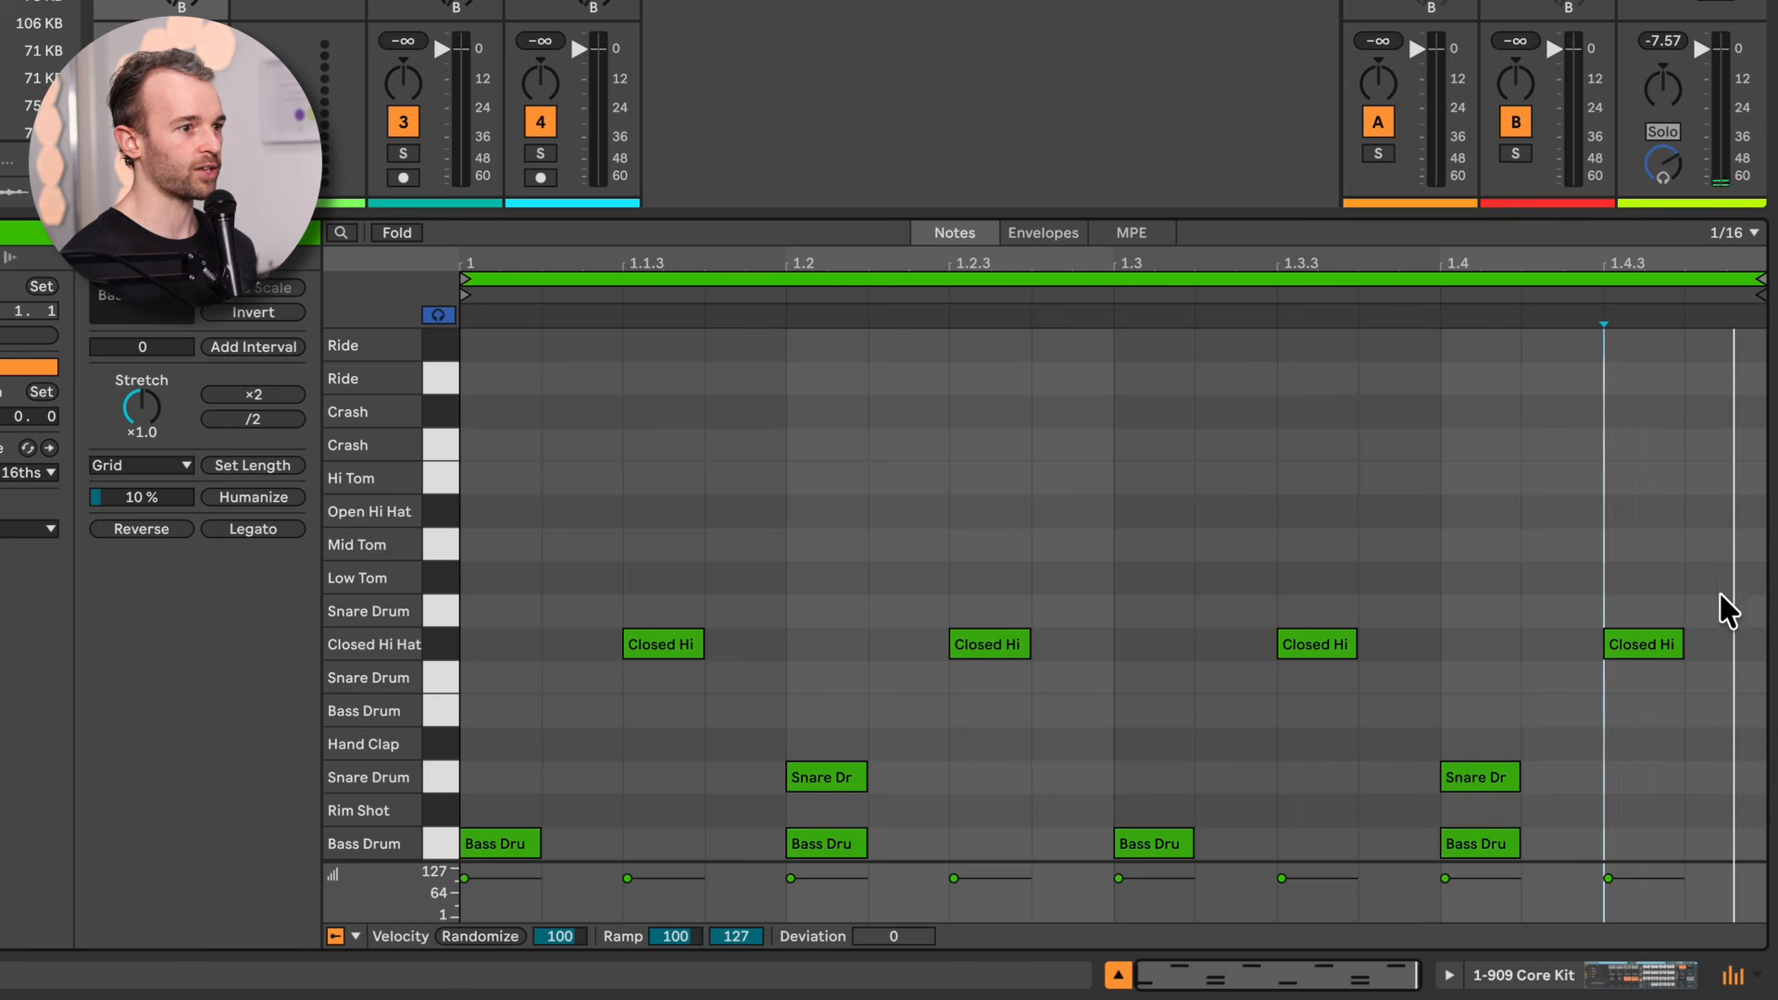
double_click(1717, 568)
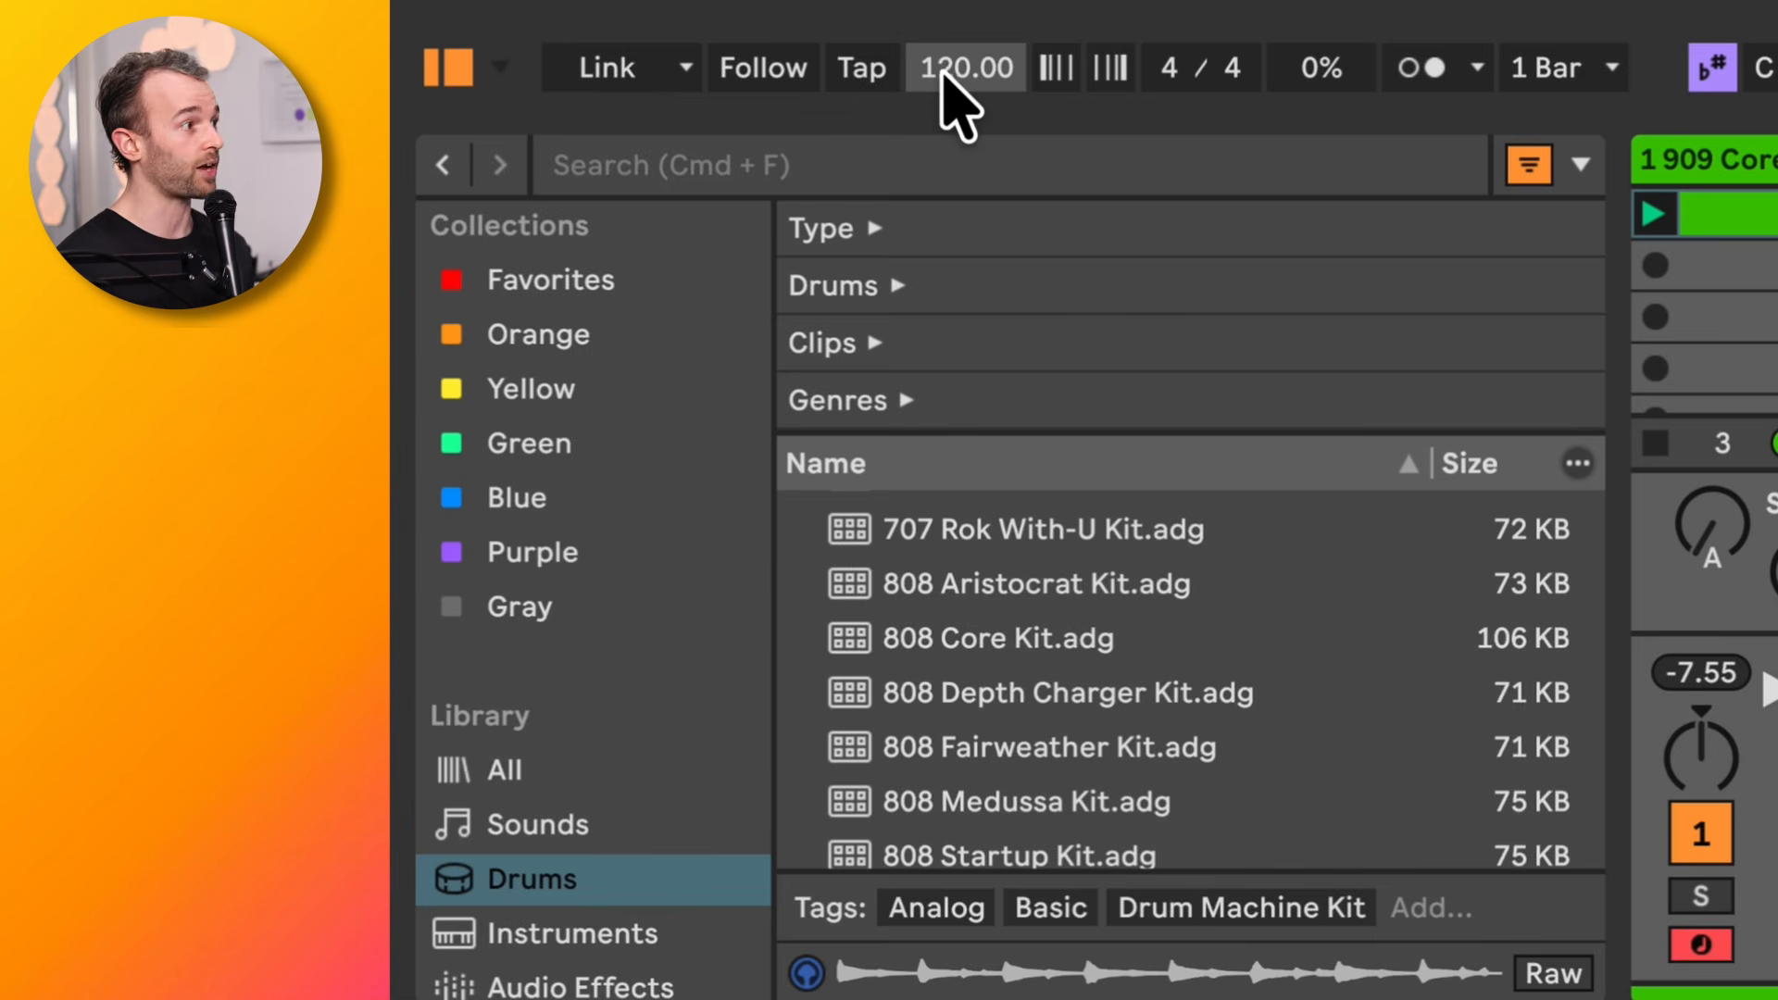
Try different song tempos, including 117 and 109 BPM, and stop playback
mouse_move(951, 76)
mouse_down()
mouse_move(951, 104)
mouse_move(943, 71)
mouse_move(960, 88)
mouse_up()
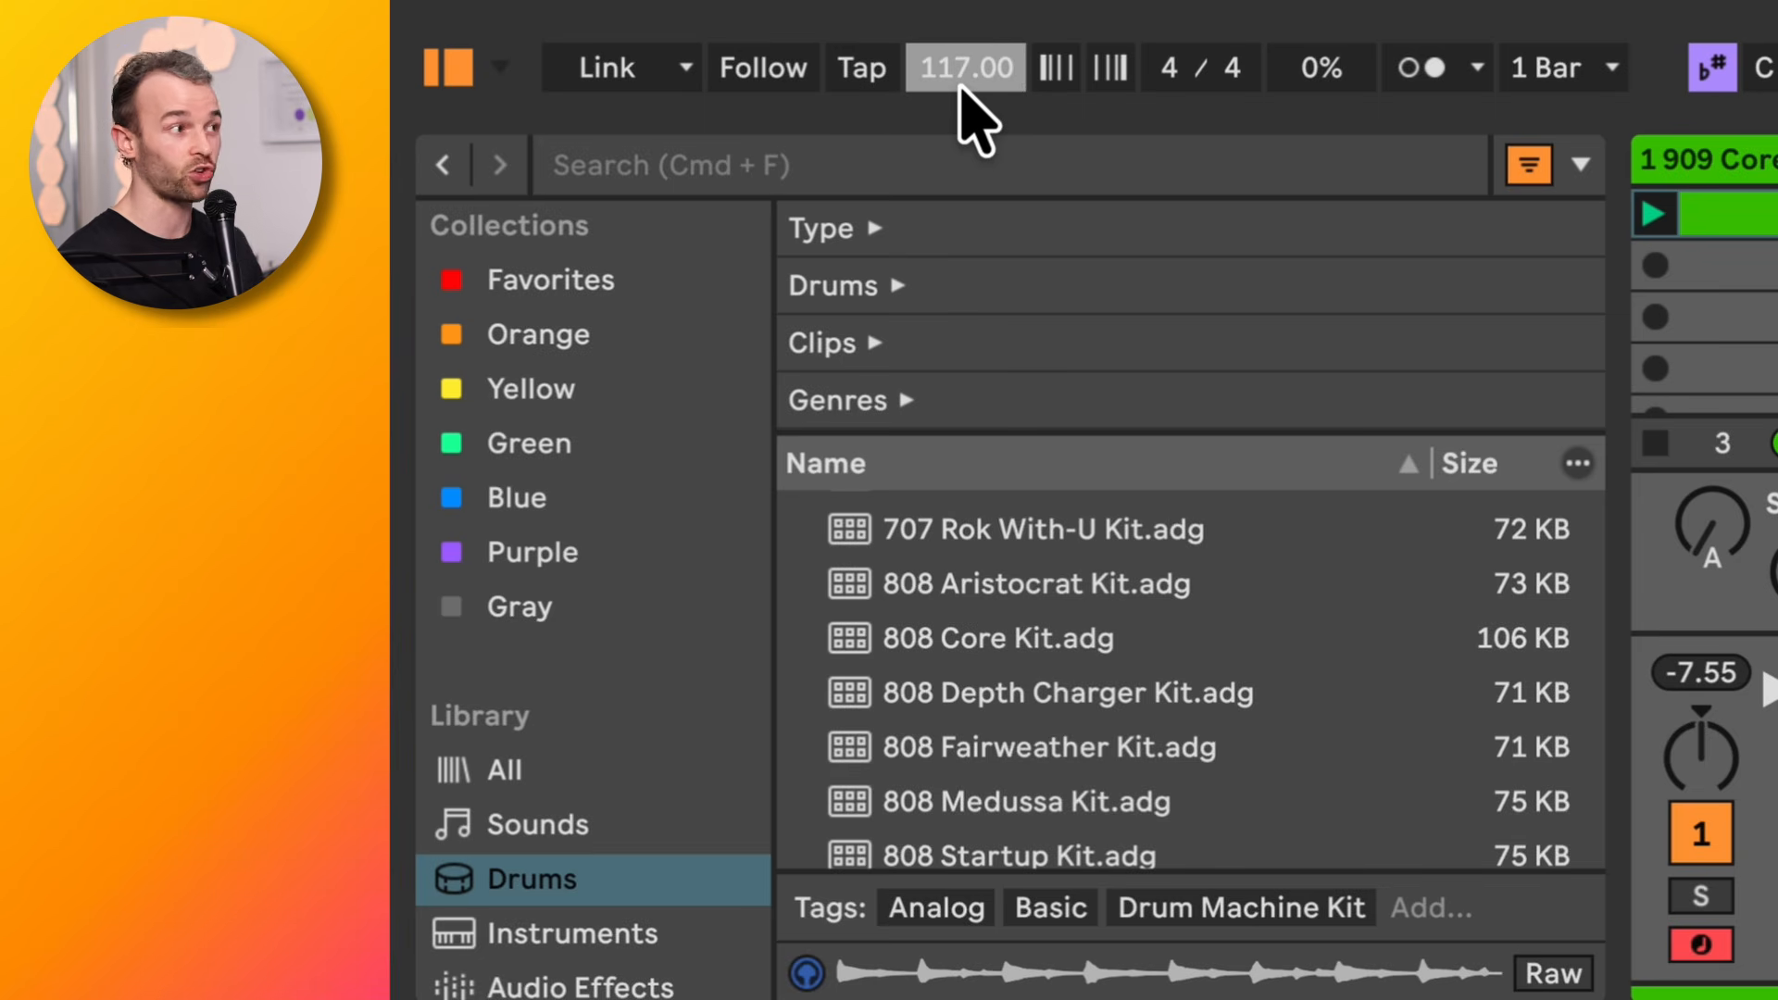
mouse_move(963, 78)
mouse_down()
mouse_move(963, 100)
mouse_move(963, 74)
mouse_up()
click(963, 76)
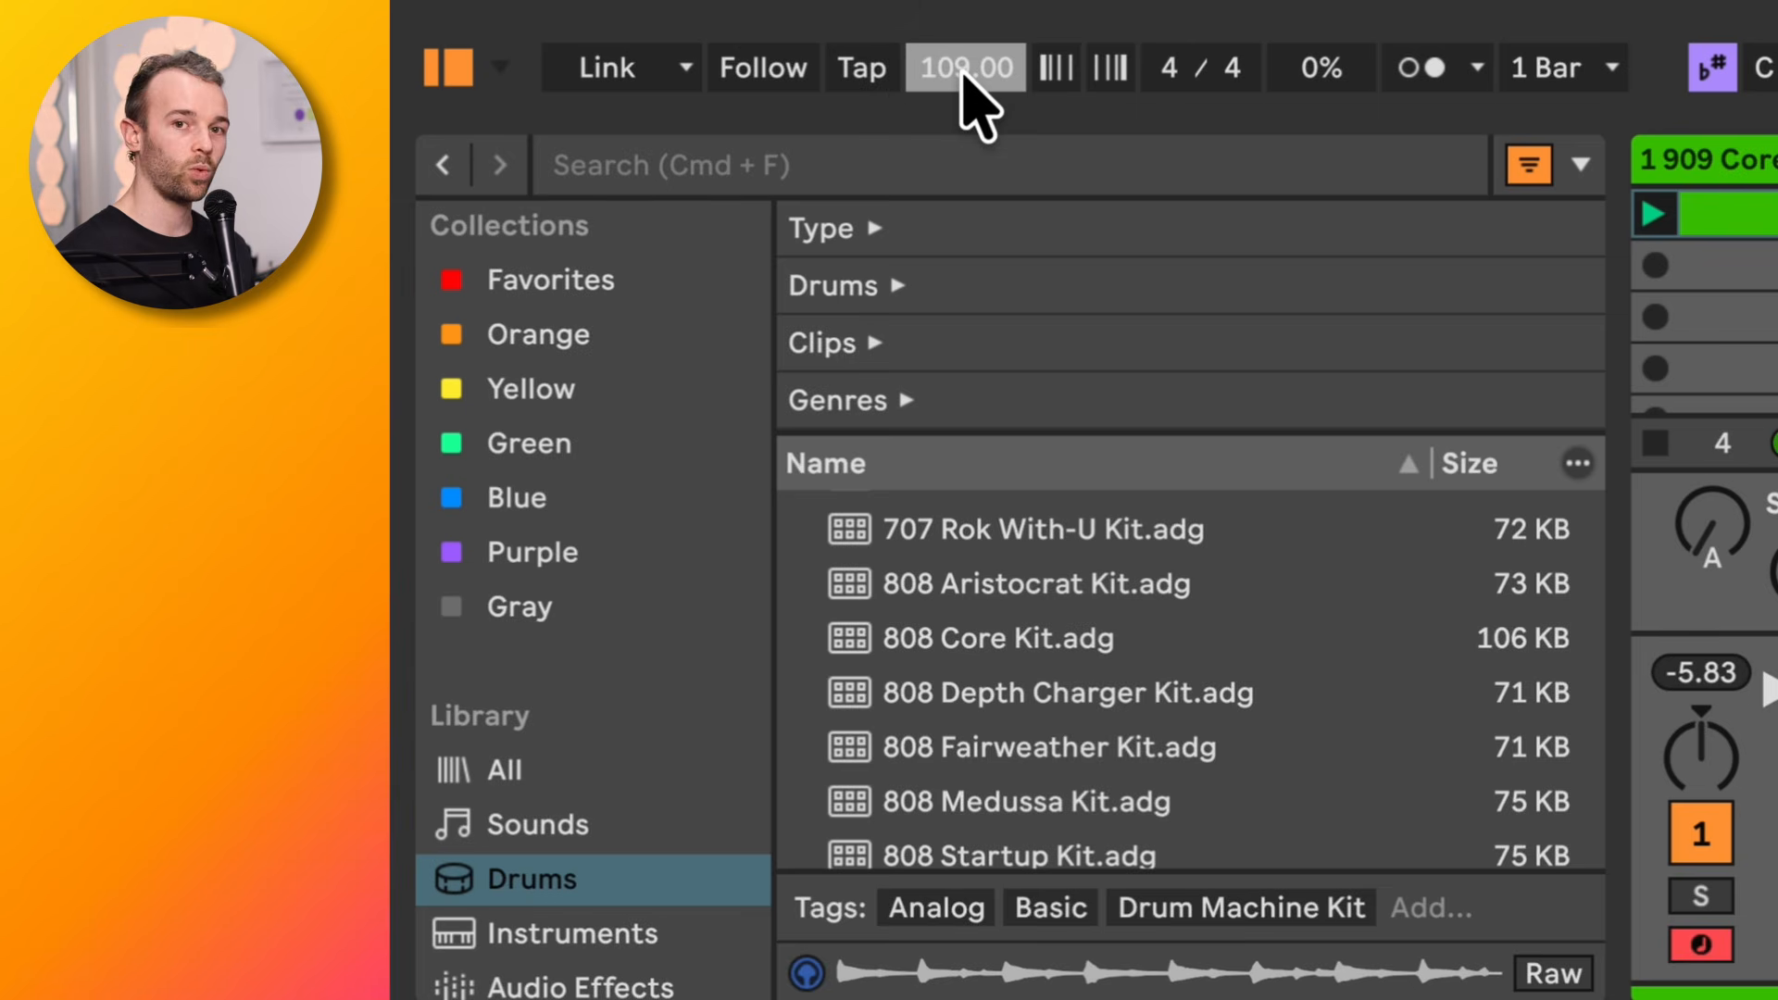
drag(963, 74, 963, 74)
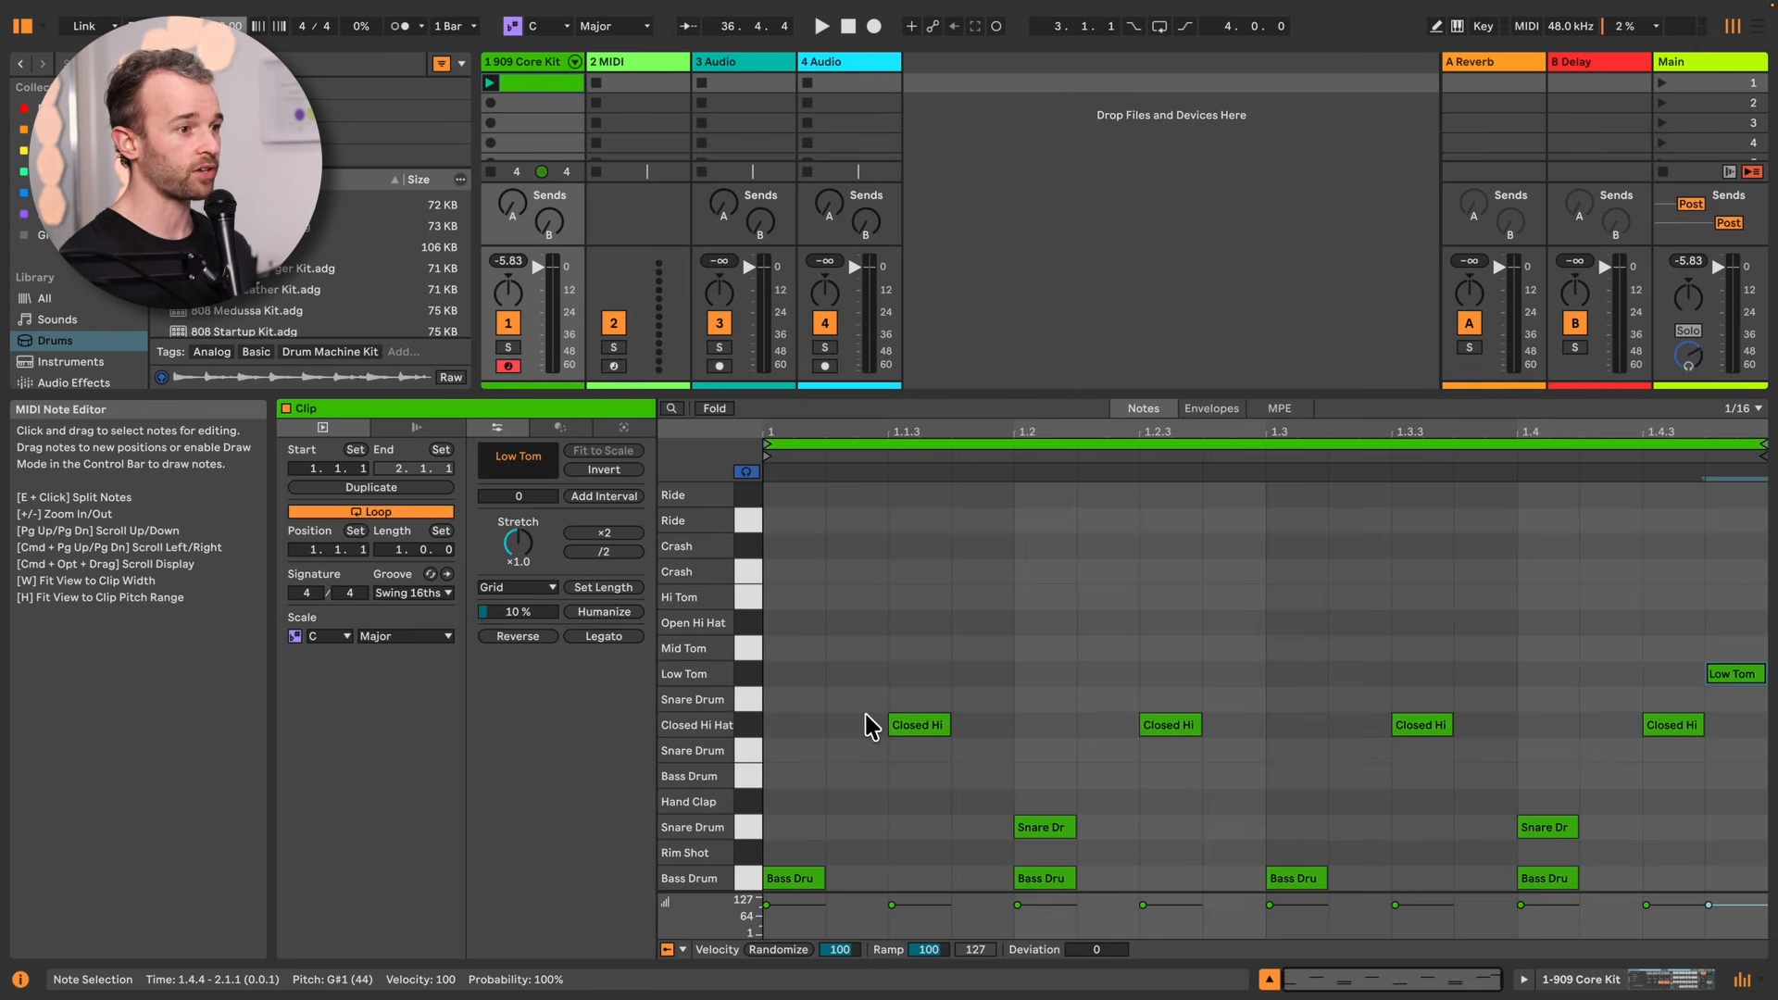
key(space)
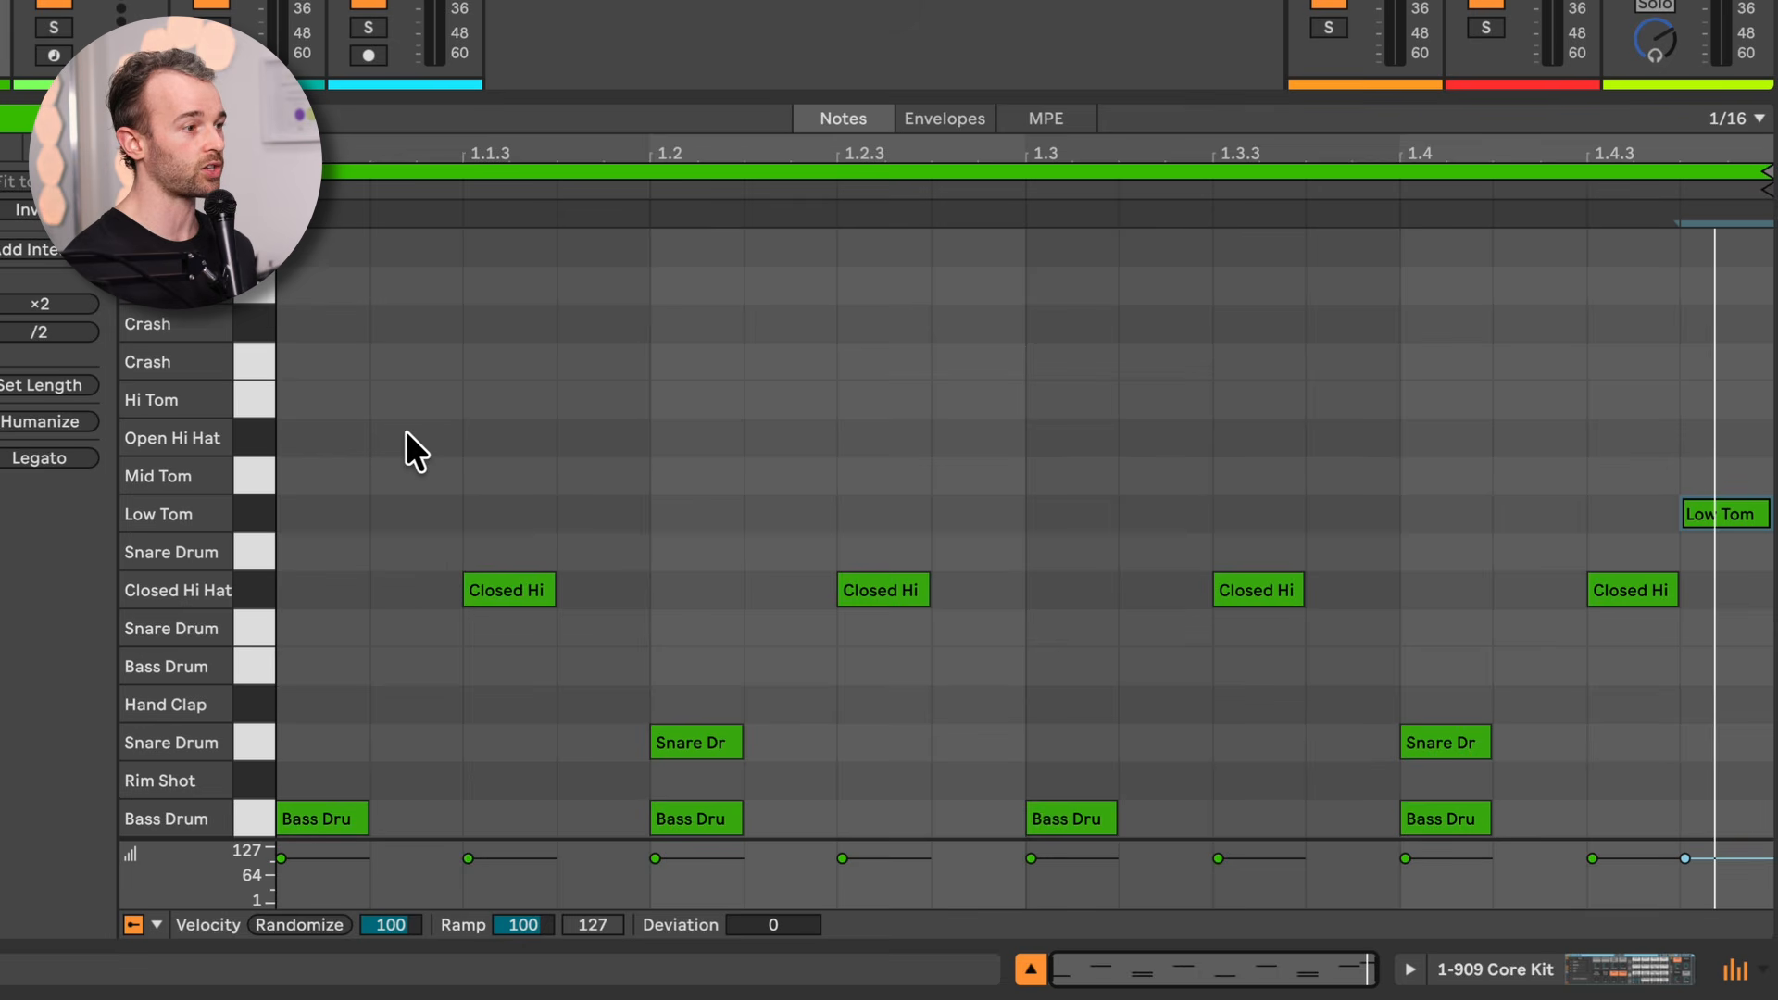
Select all four Closed Hi Hat notes, lower their velocity to 64, and play the clip
drag(402, 407, 1659, 652)
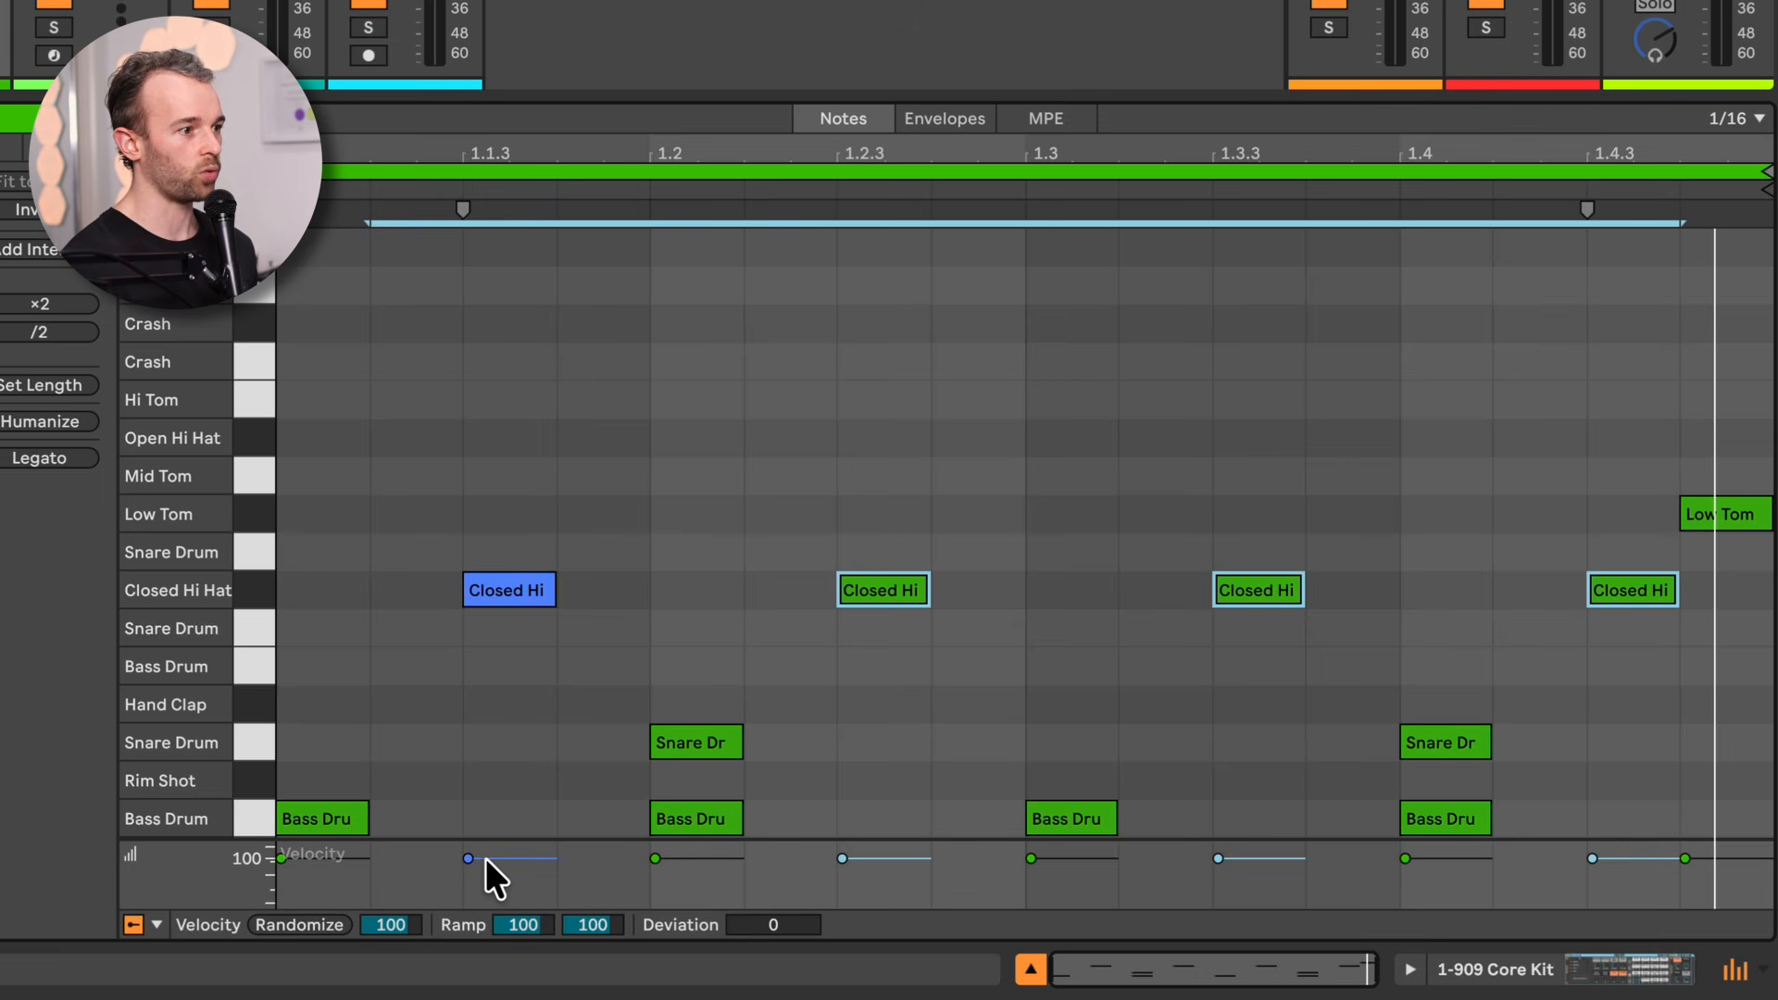
drag(485, 857, 485, 874)
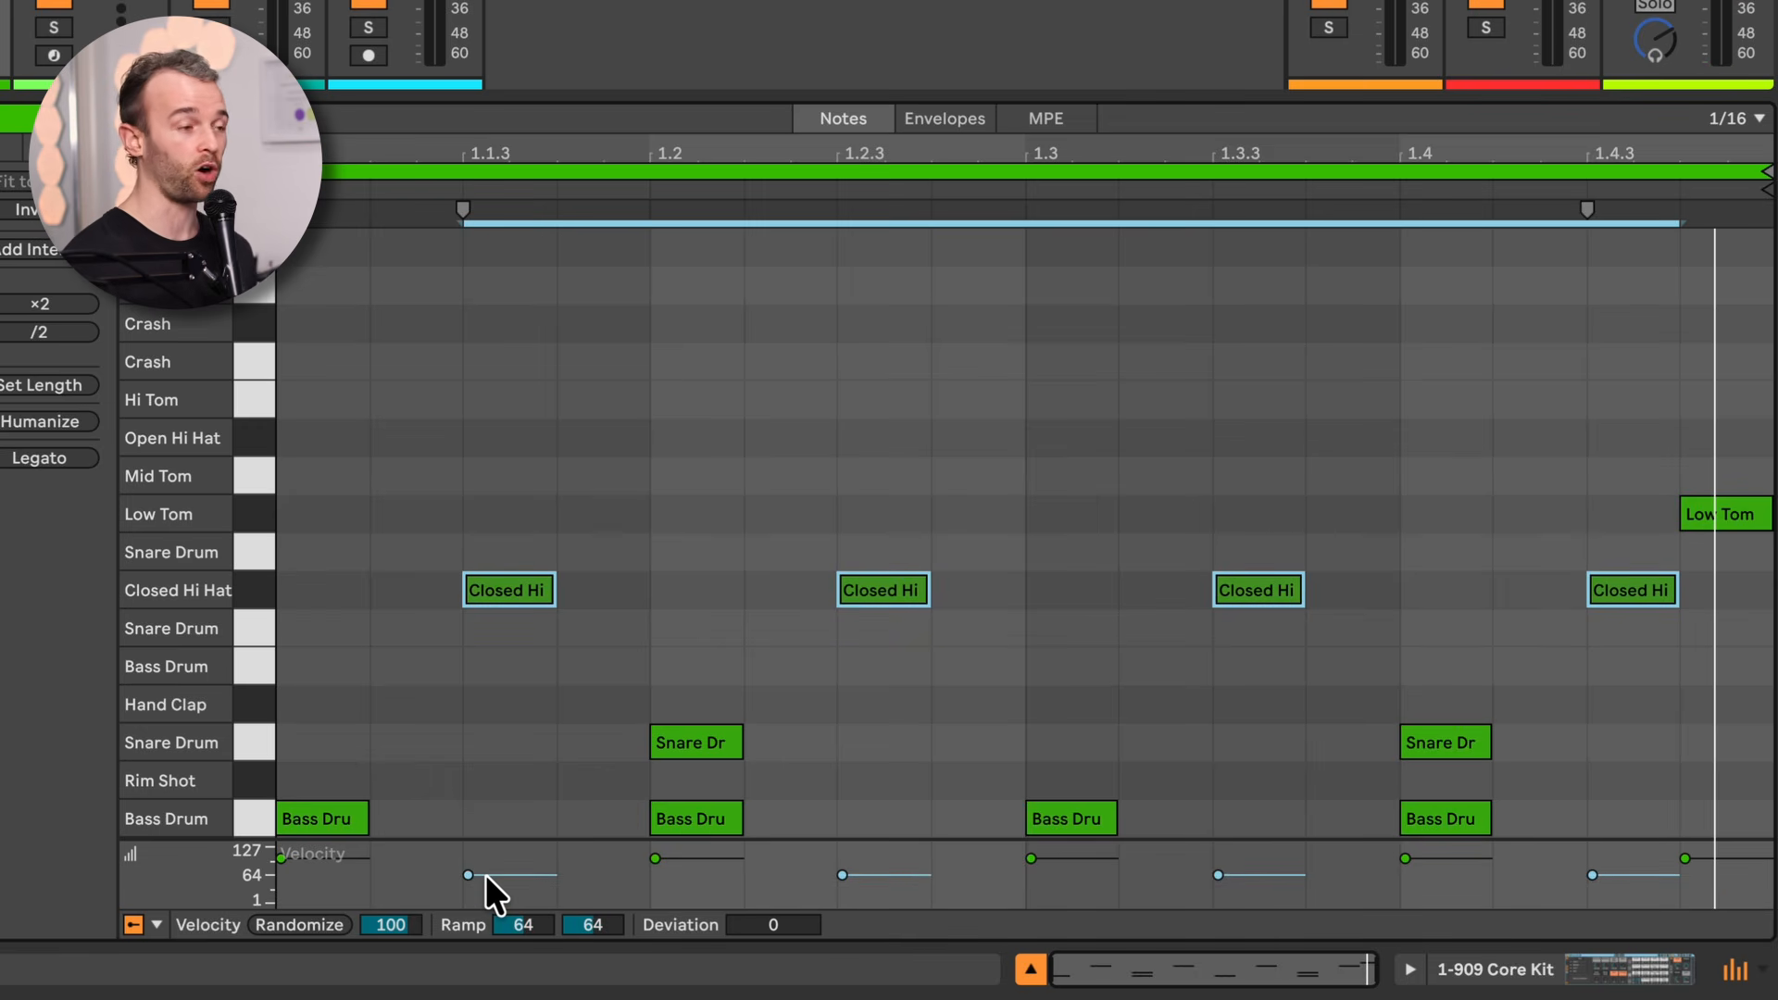
drag(490, 874, 490, 871)
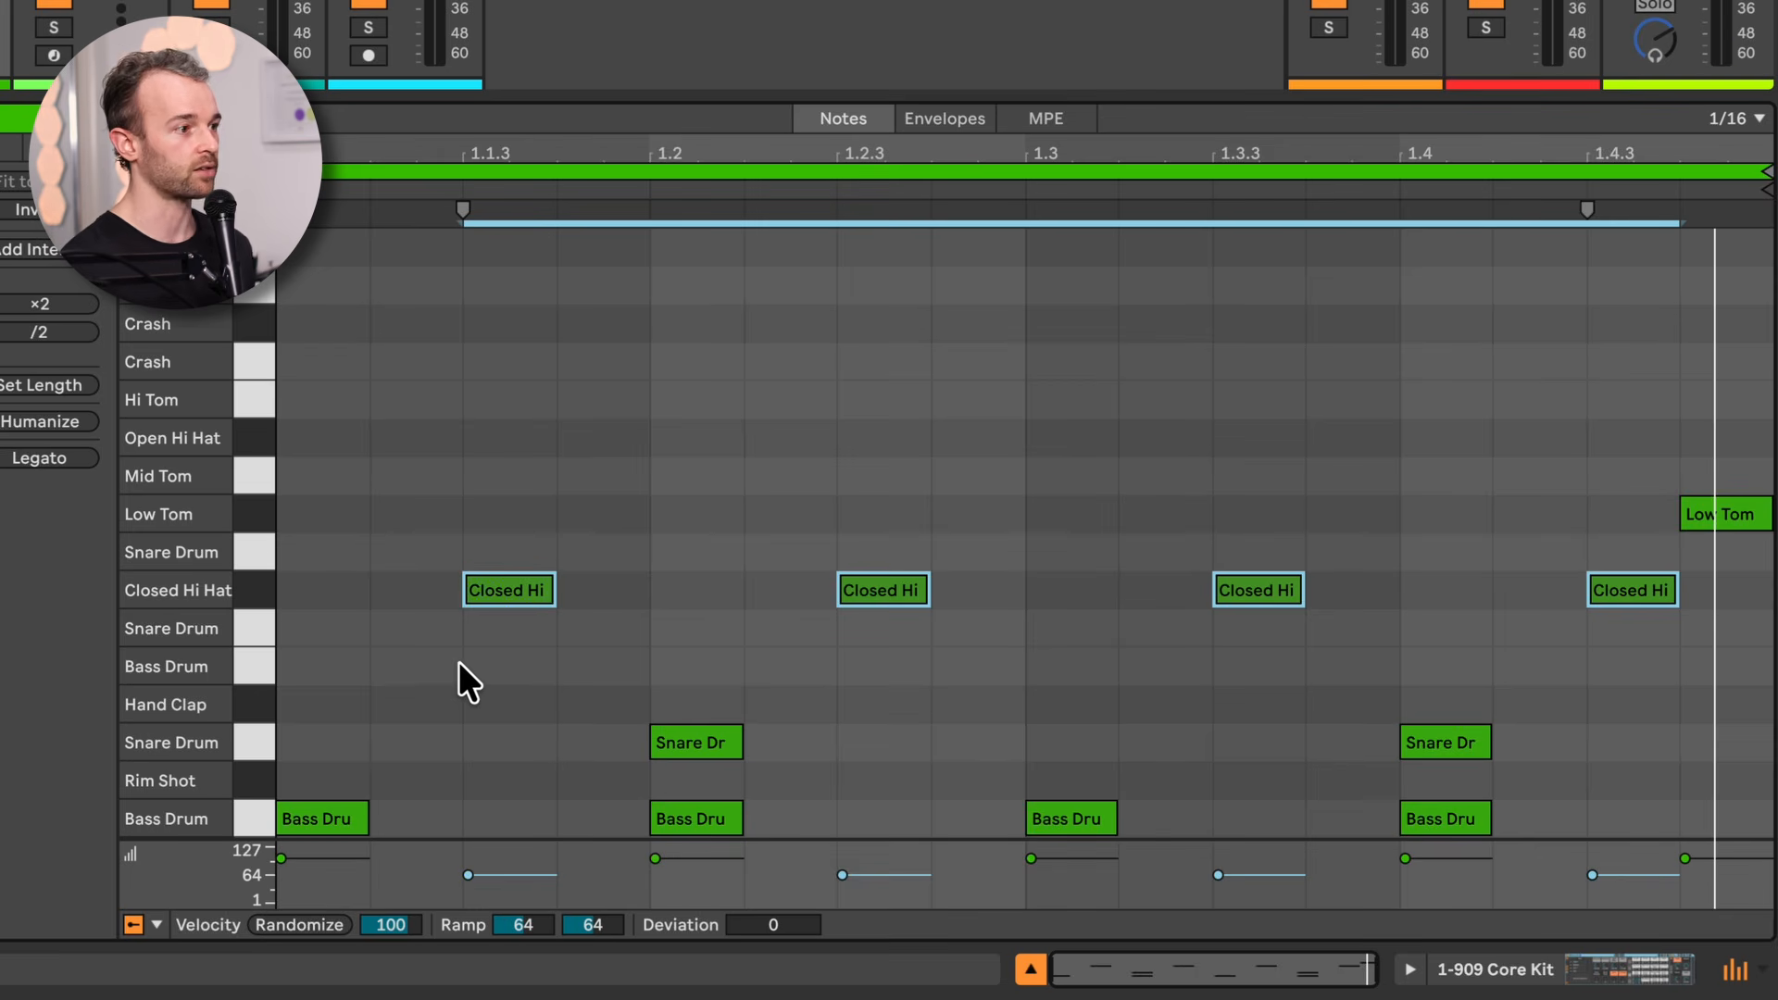
key(space)
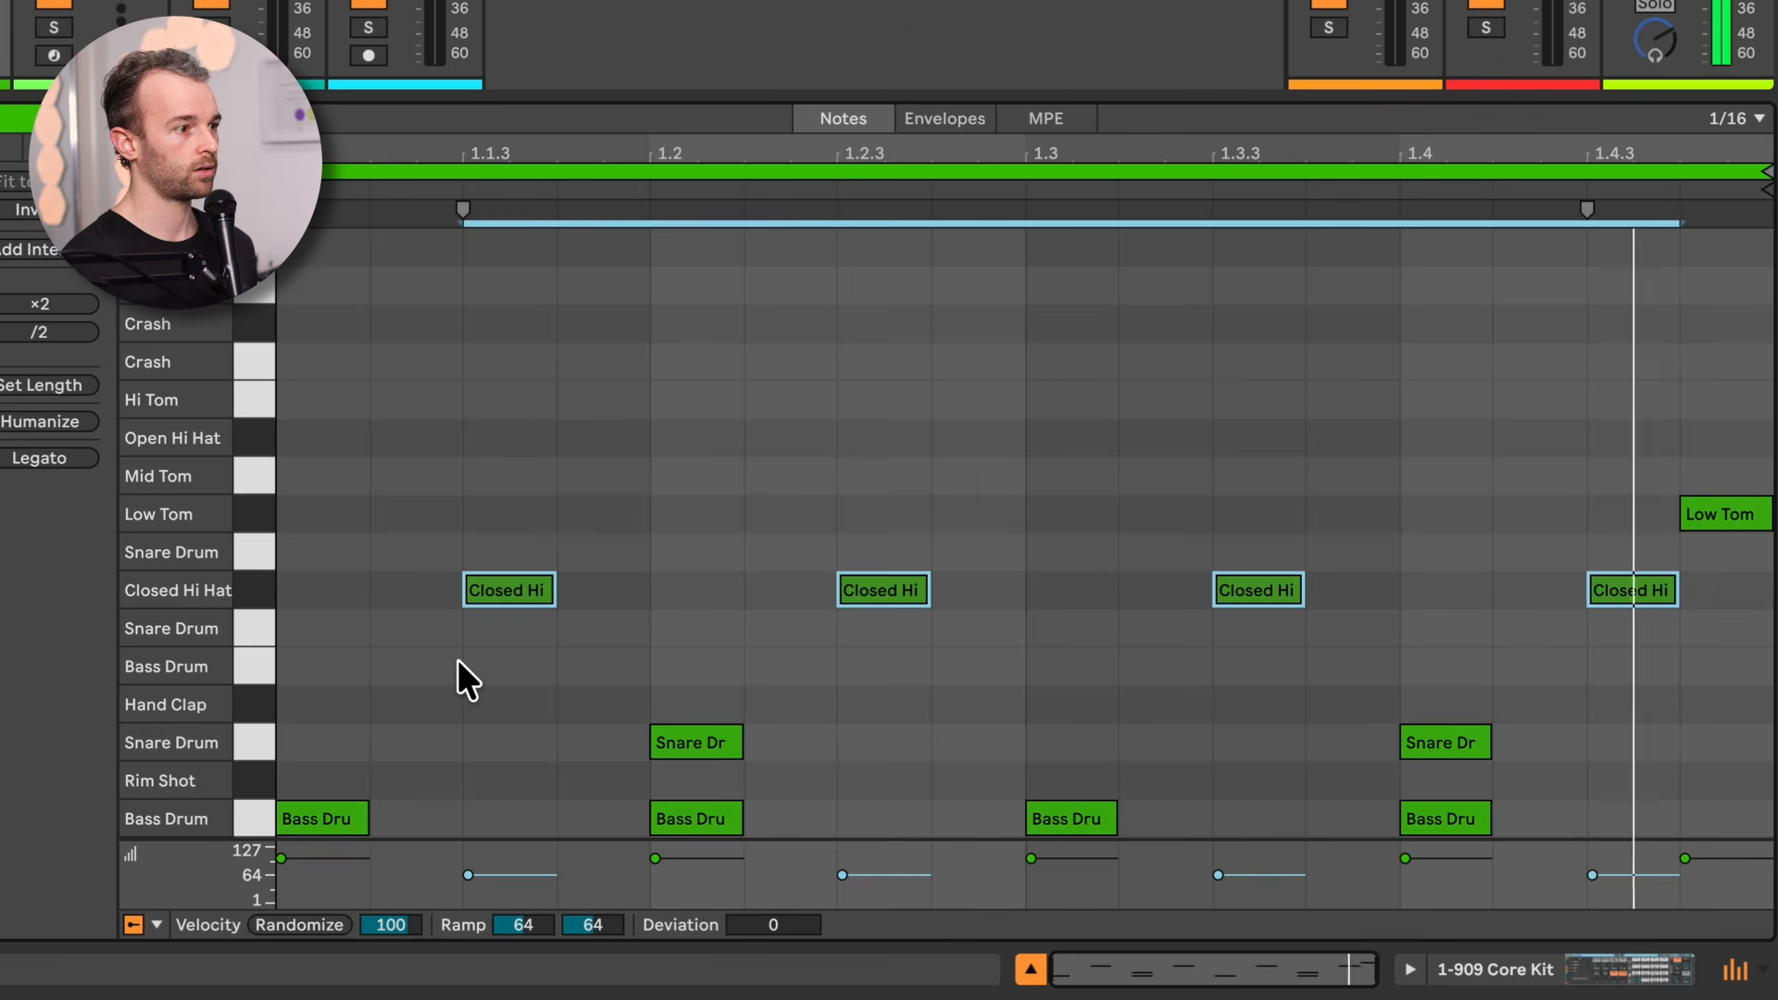
Set the Closed Hi Hat velocity to 85 at 1.2.3 and 82 at 1.4.3, and adjust the Low Tom note's velocity
click(458, 660)
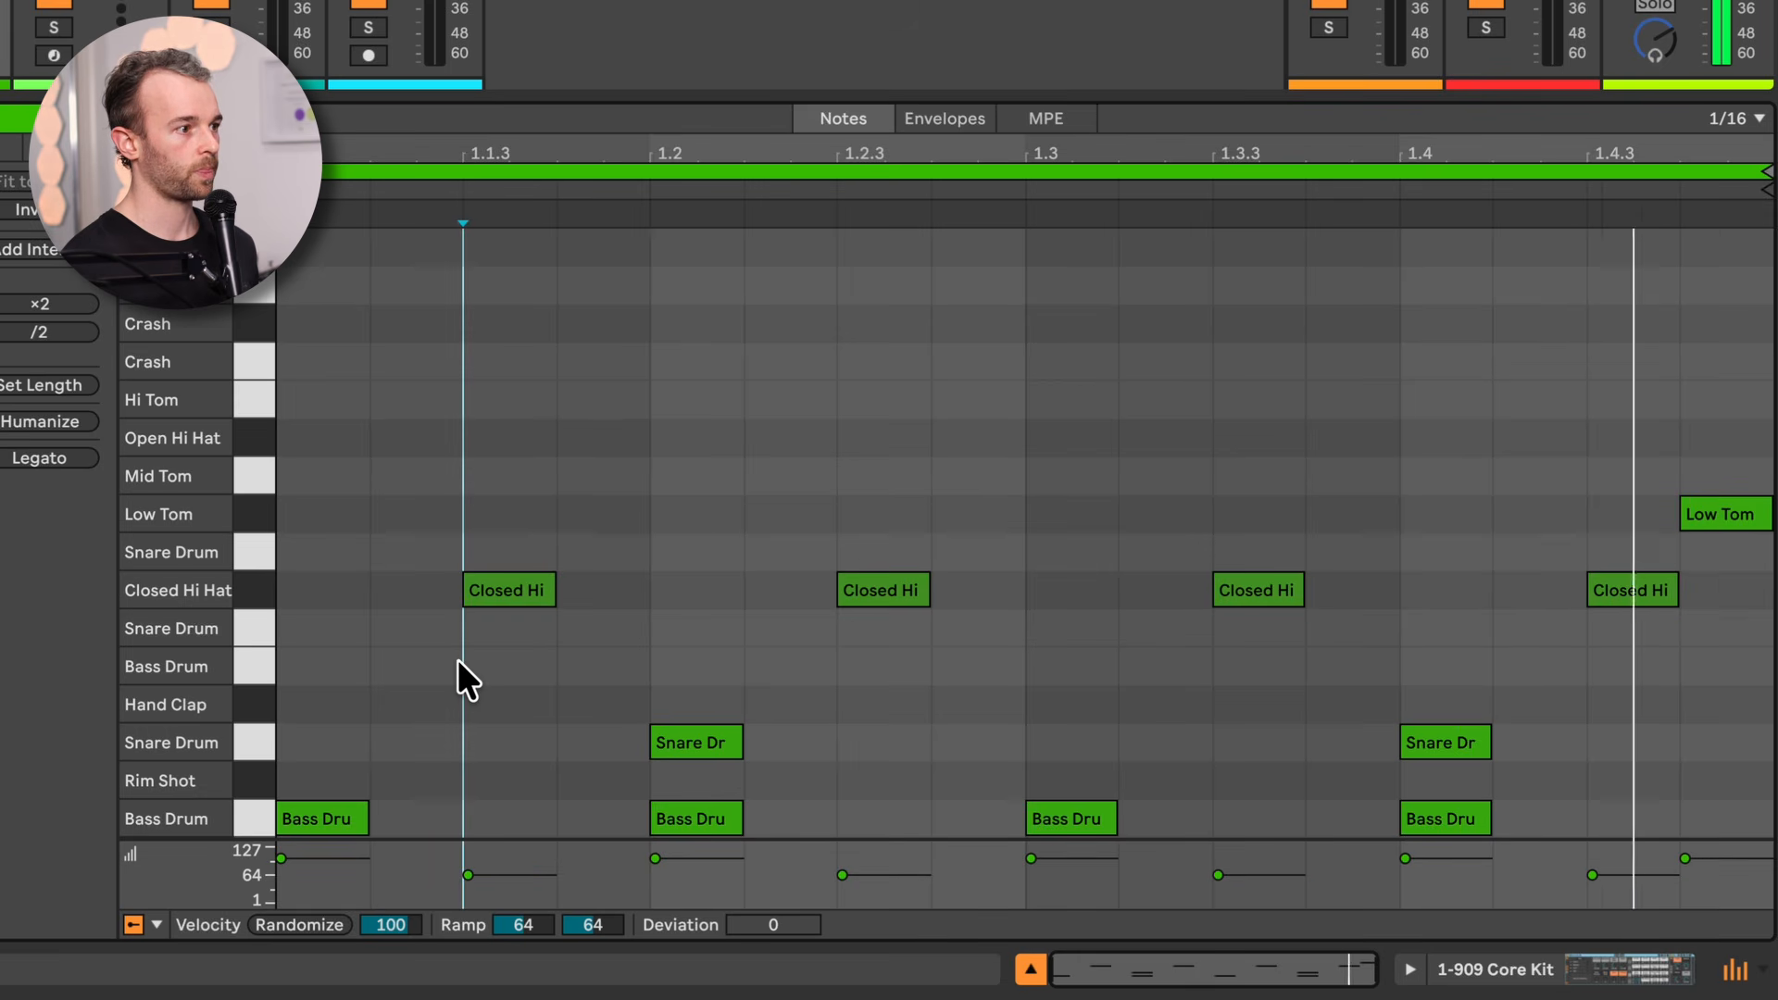
click(908, 588)
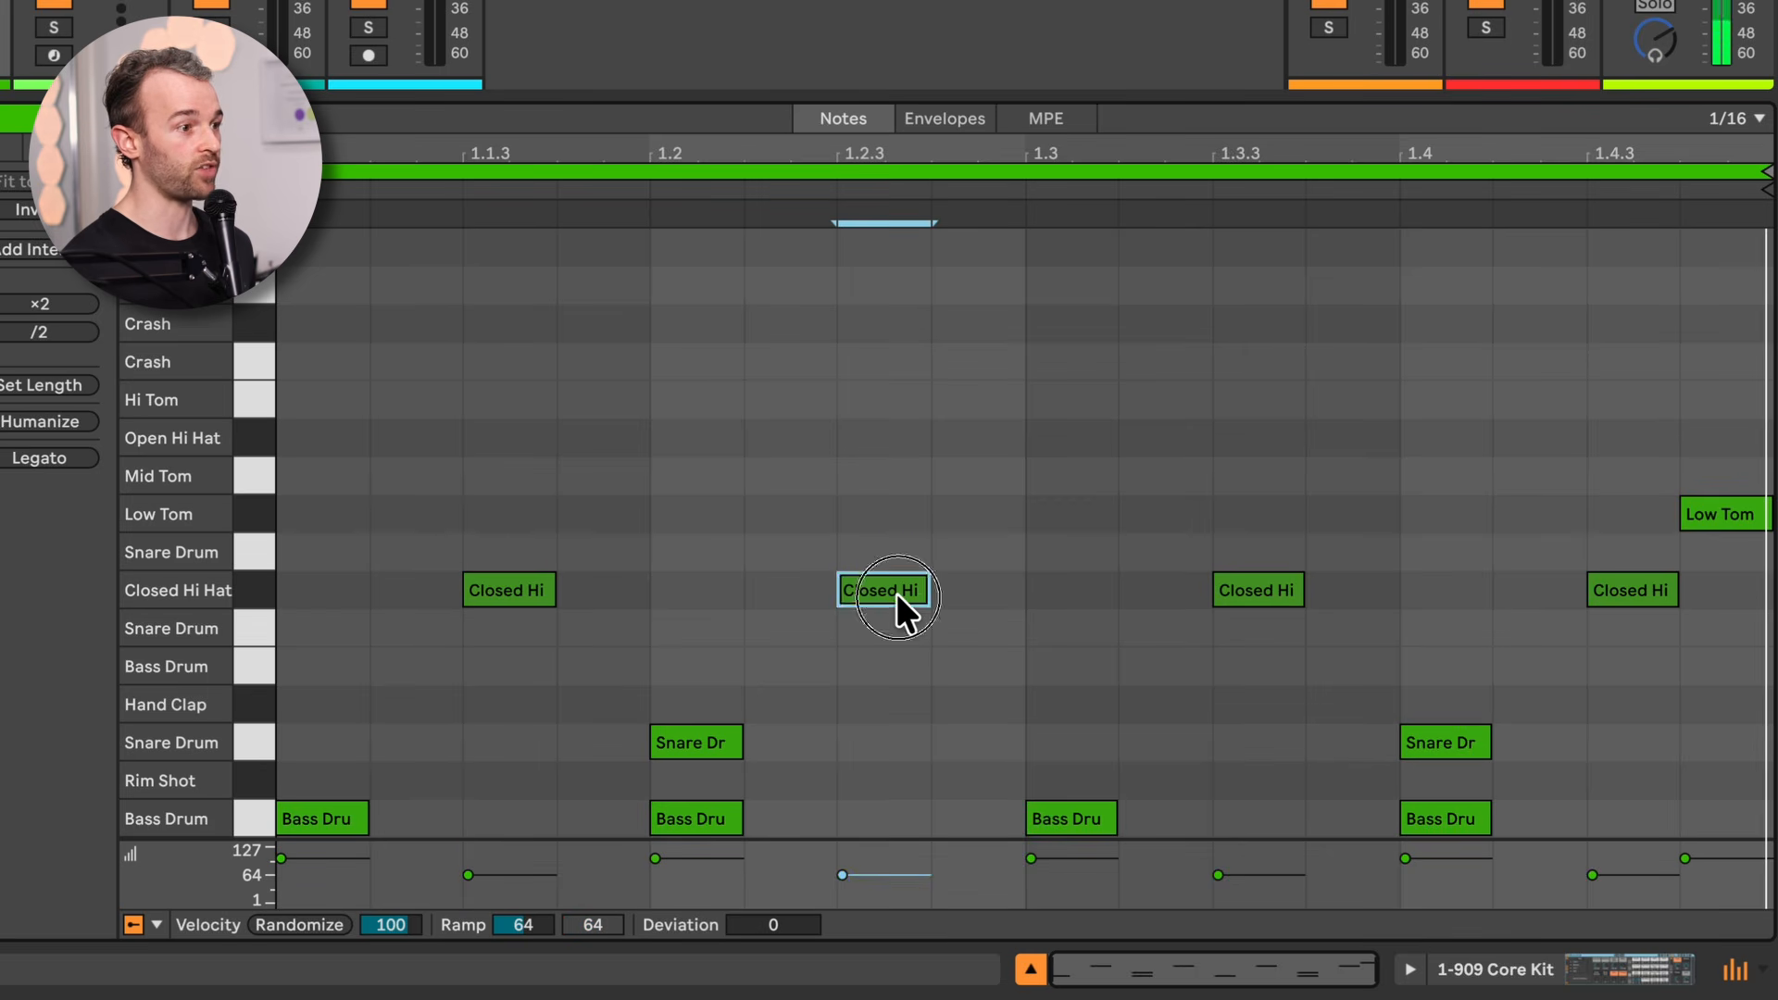
drag(891, 874, 891, 867)
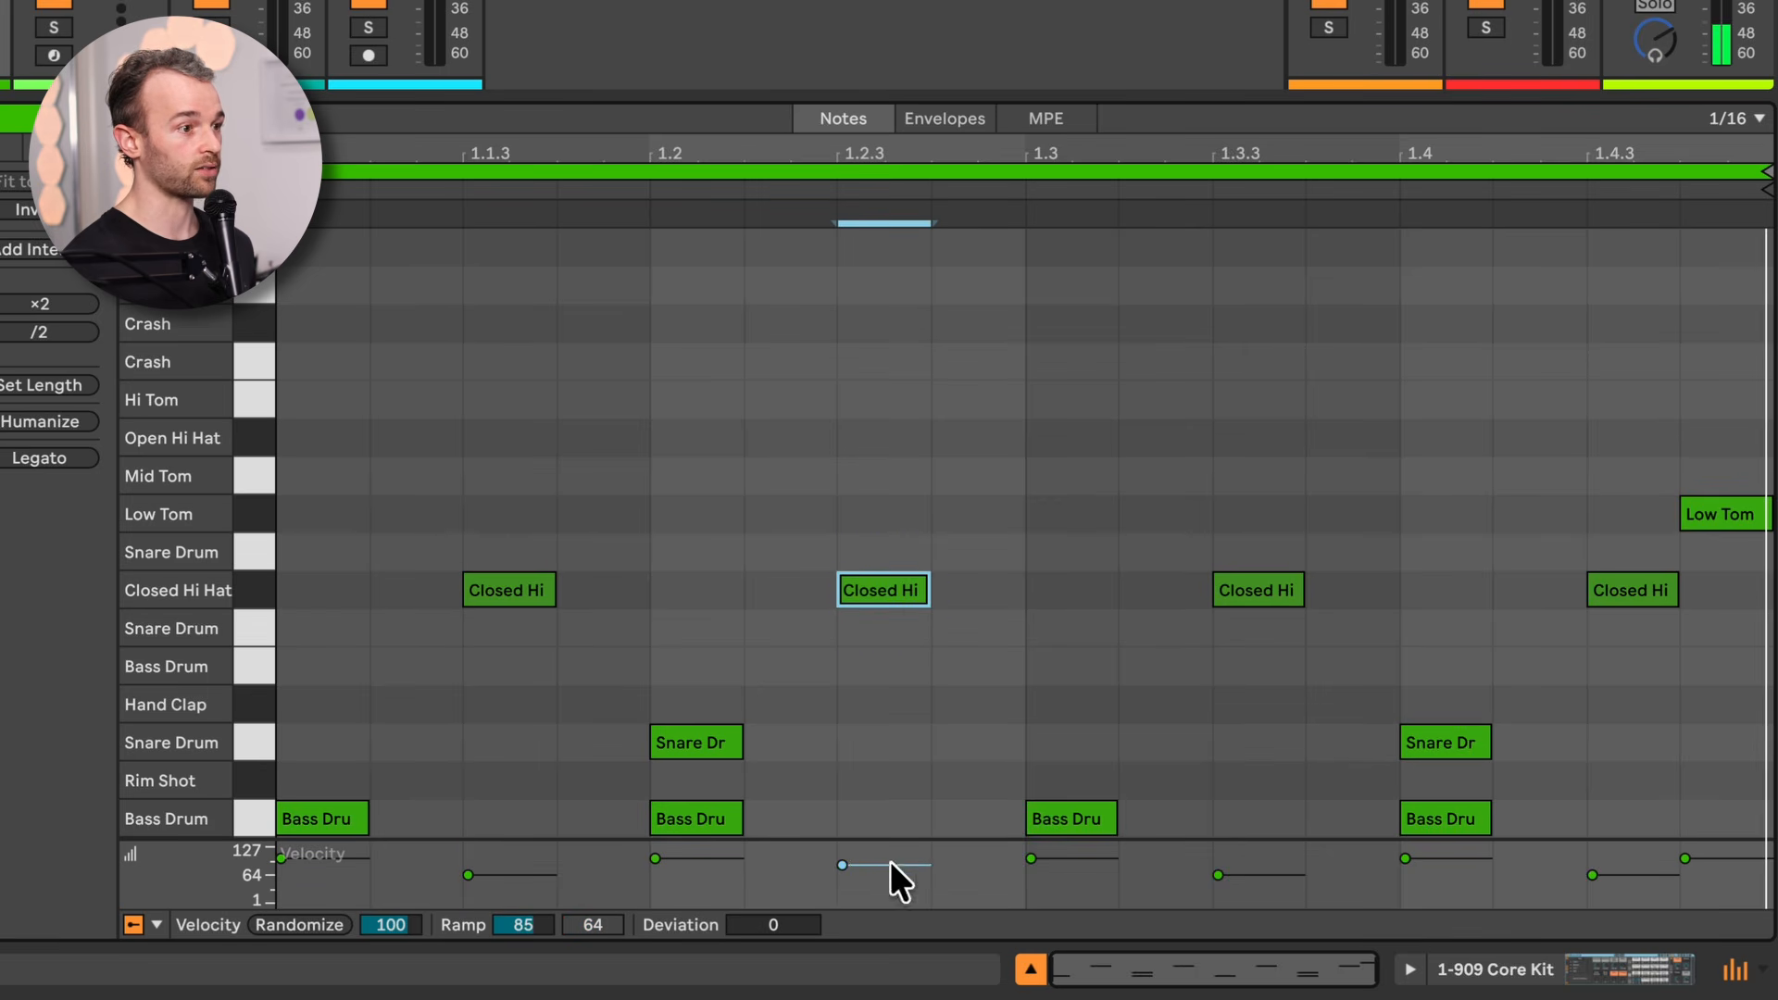
click(1631, 595)
drag(1612, 882, 1664, 673)
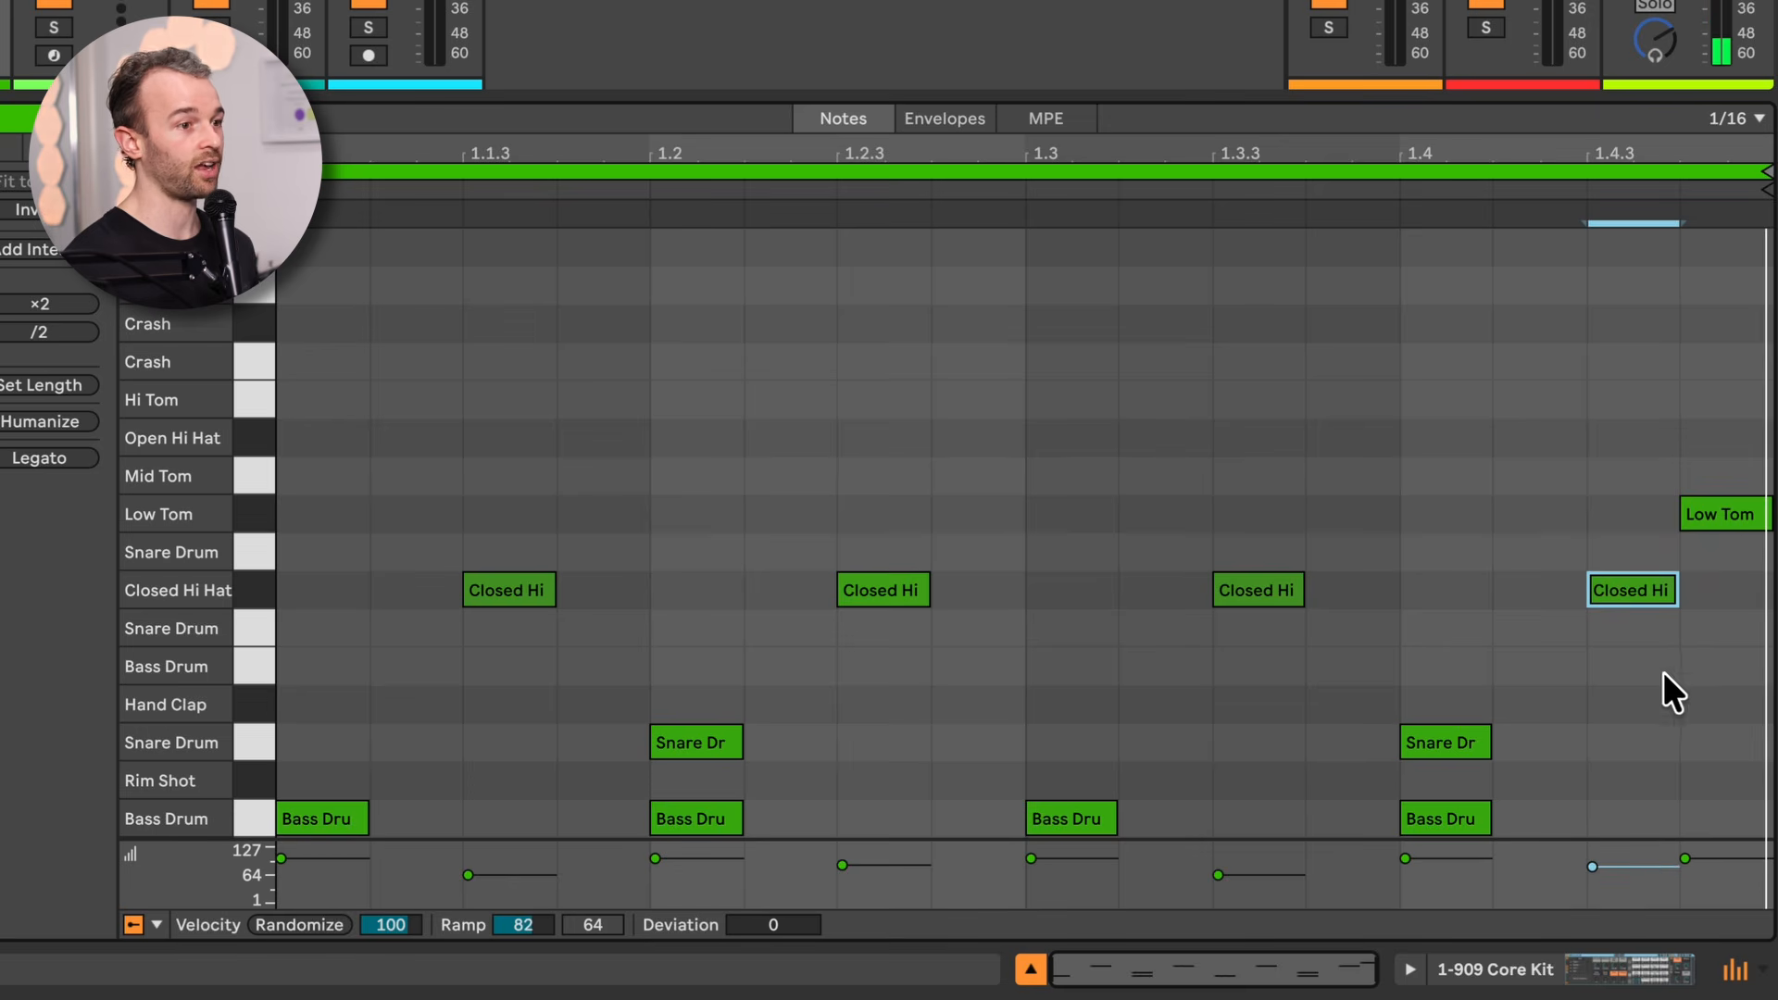
click(1707, 508)
mouse_move(1694, 861)
mouse_down()
mouse_move(1691, 882)
mouse_move(1663, 829)
mouse_up()
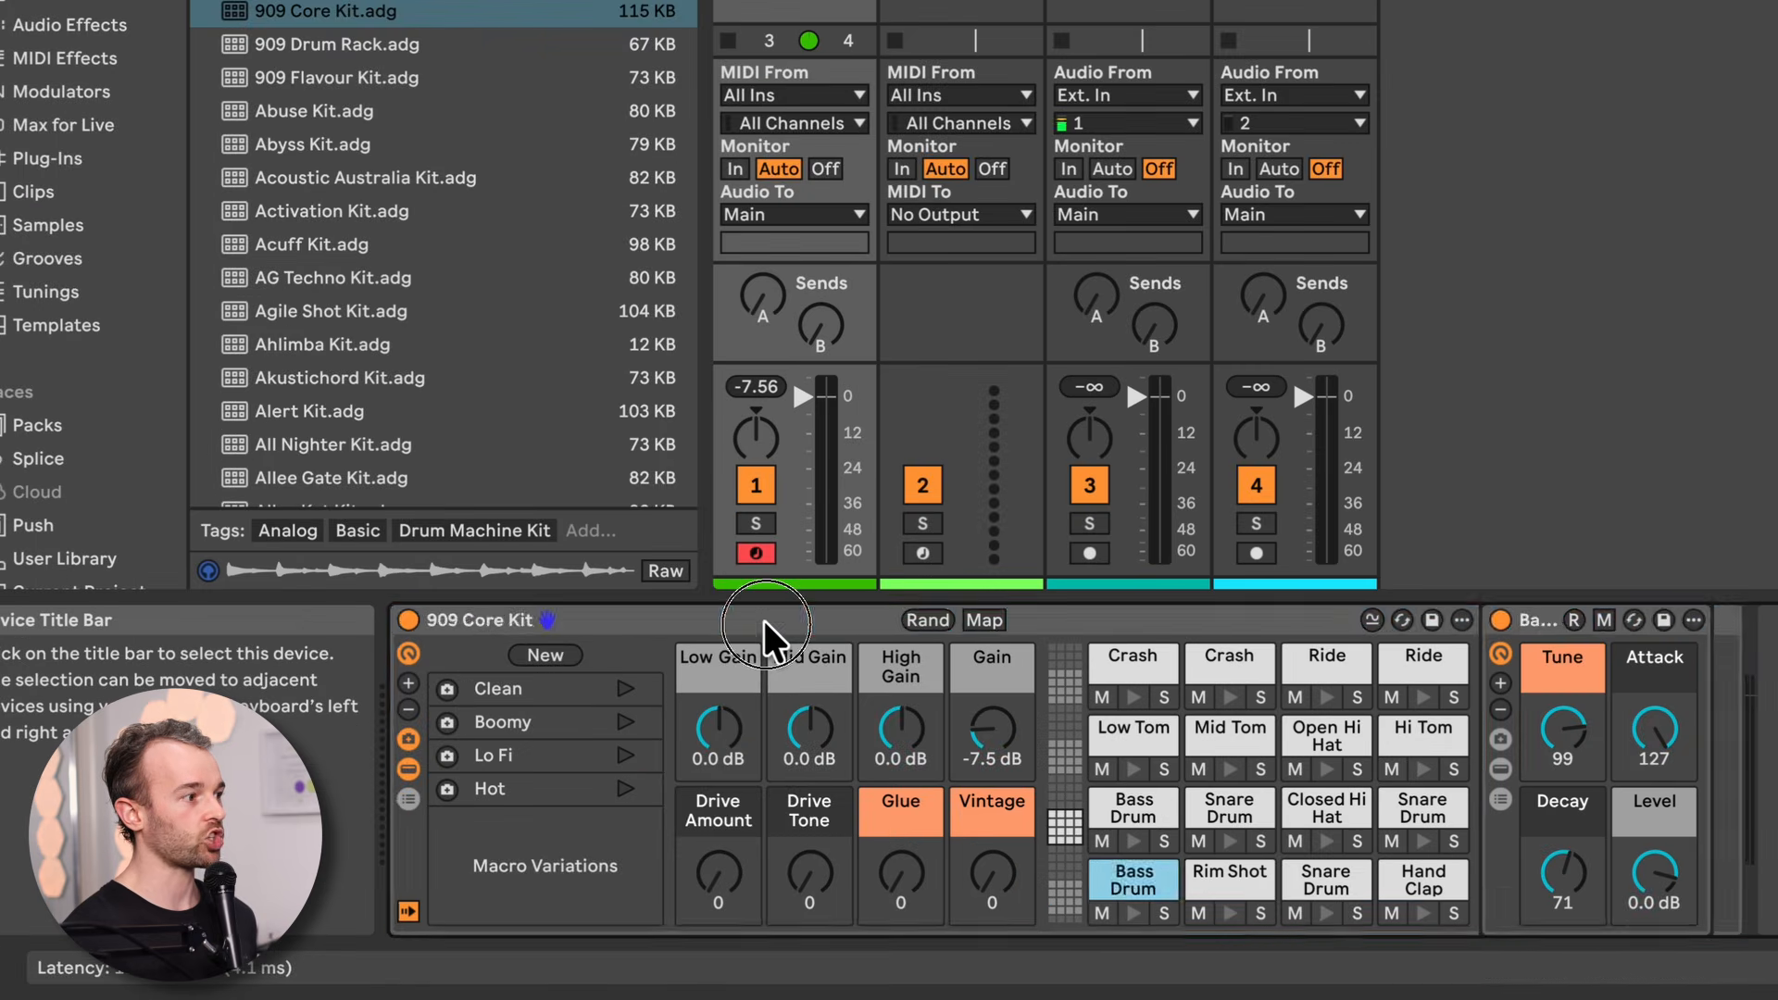
Try the beat with the 808 Depth Charger Kit in place of the 909 Core Kit, and undo the swap
click(541, 743)
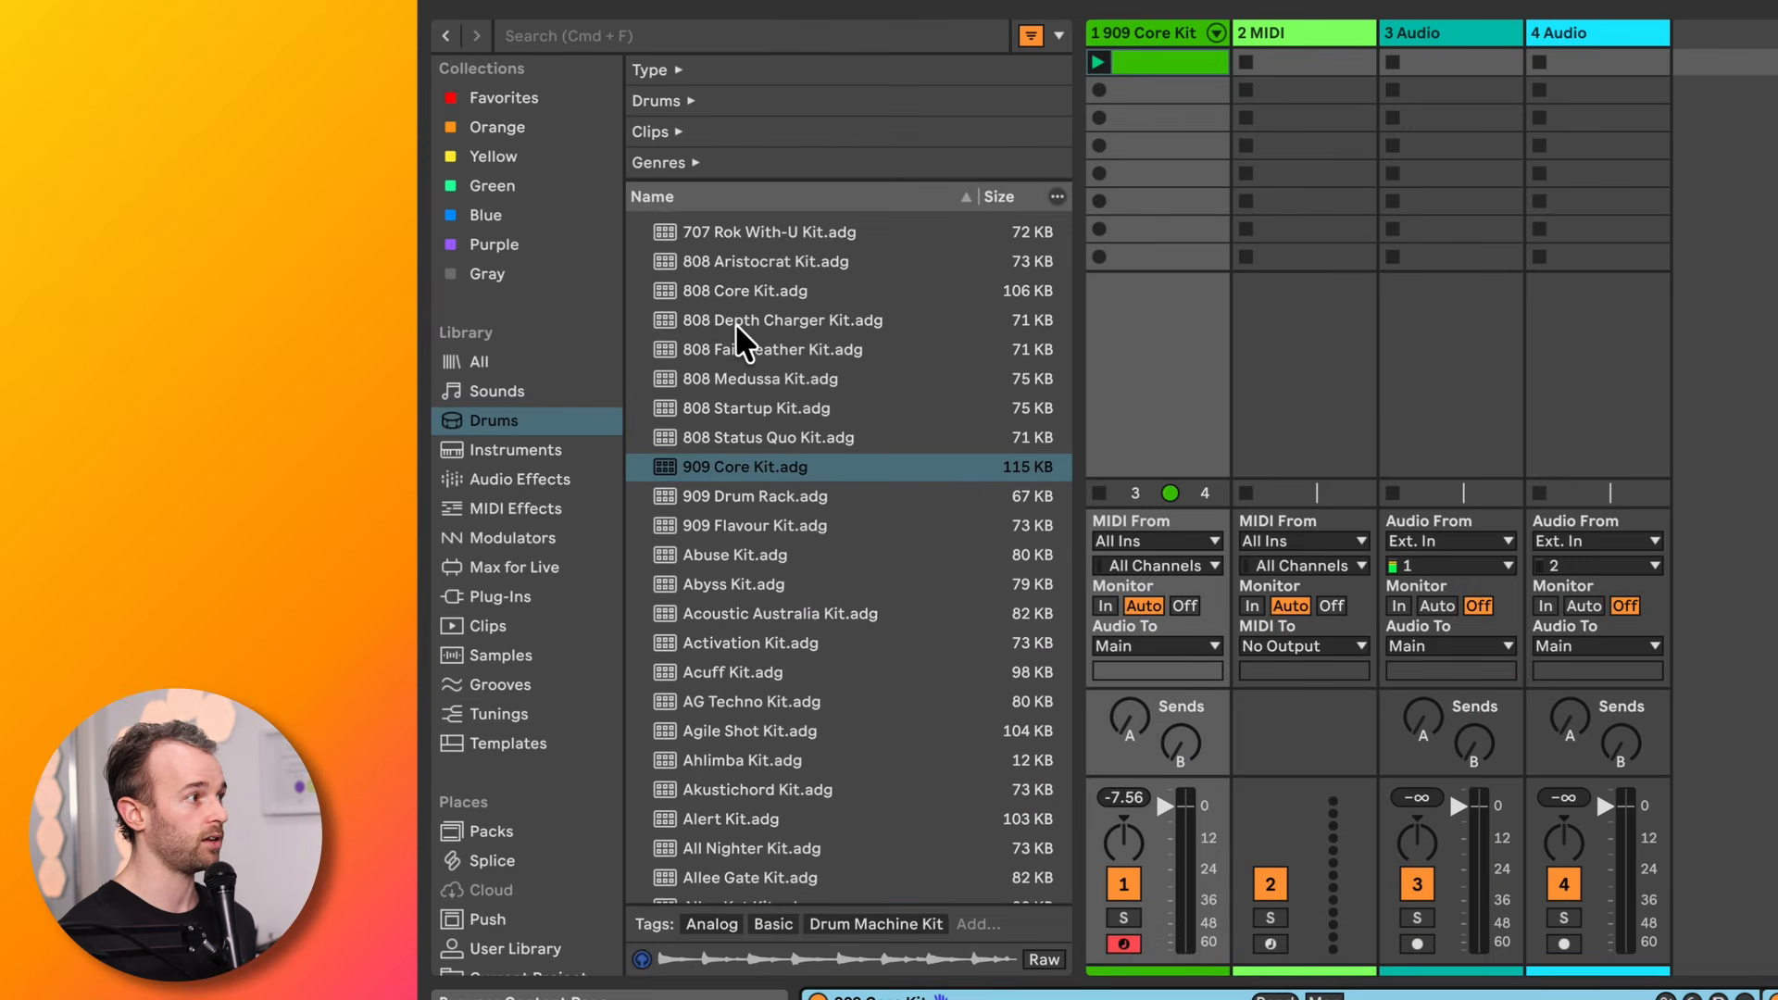
click(738, 324)
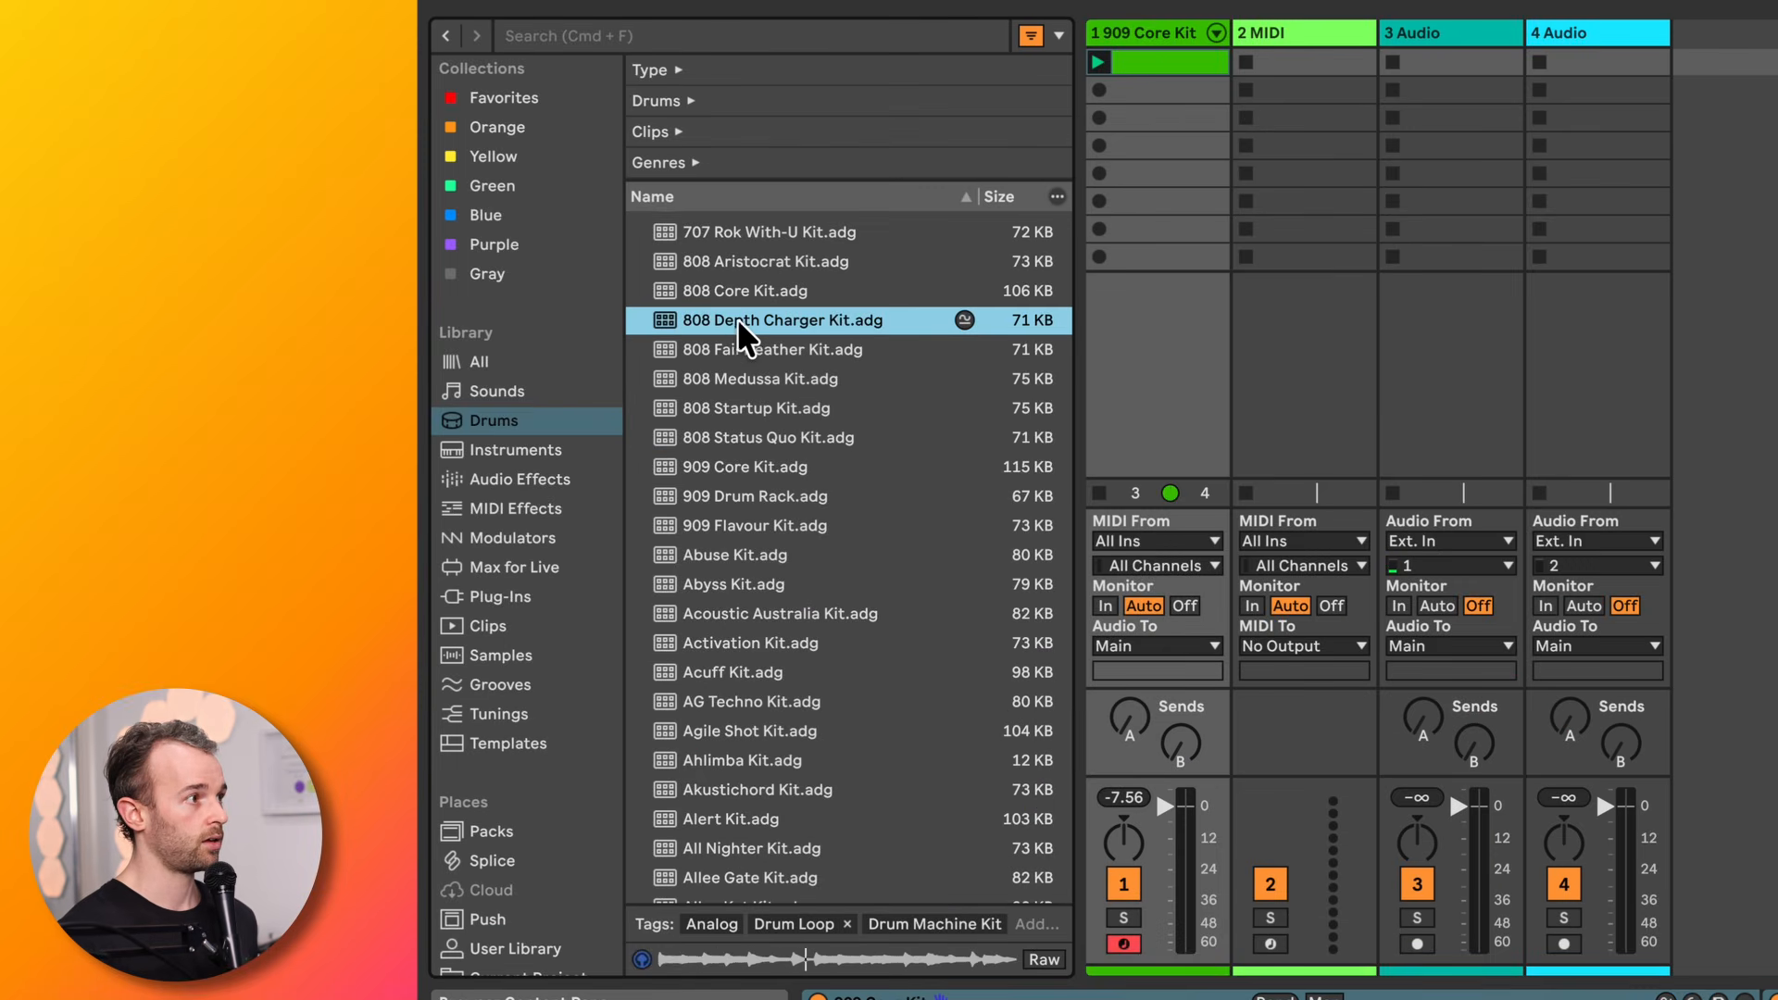
click(1182, 65)
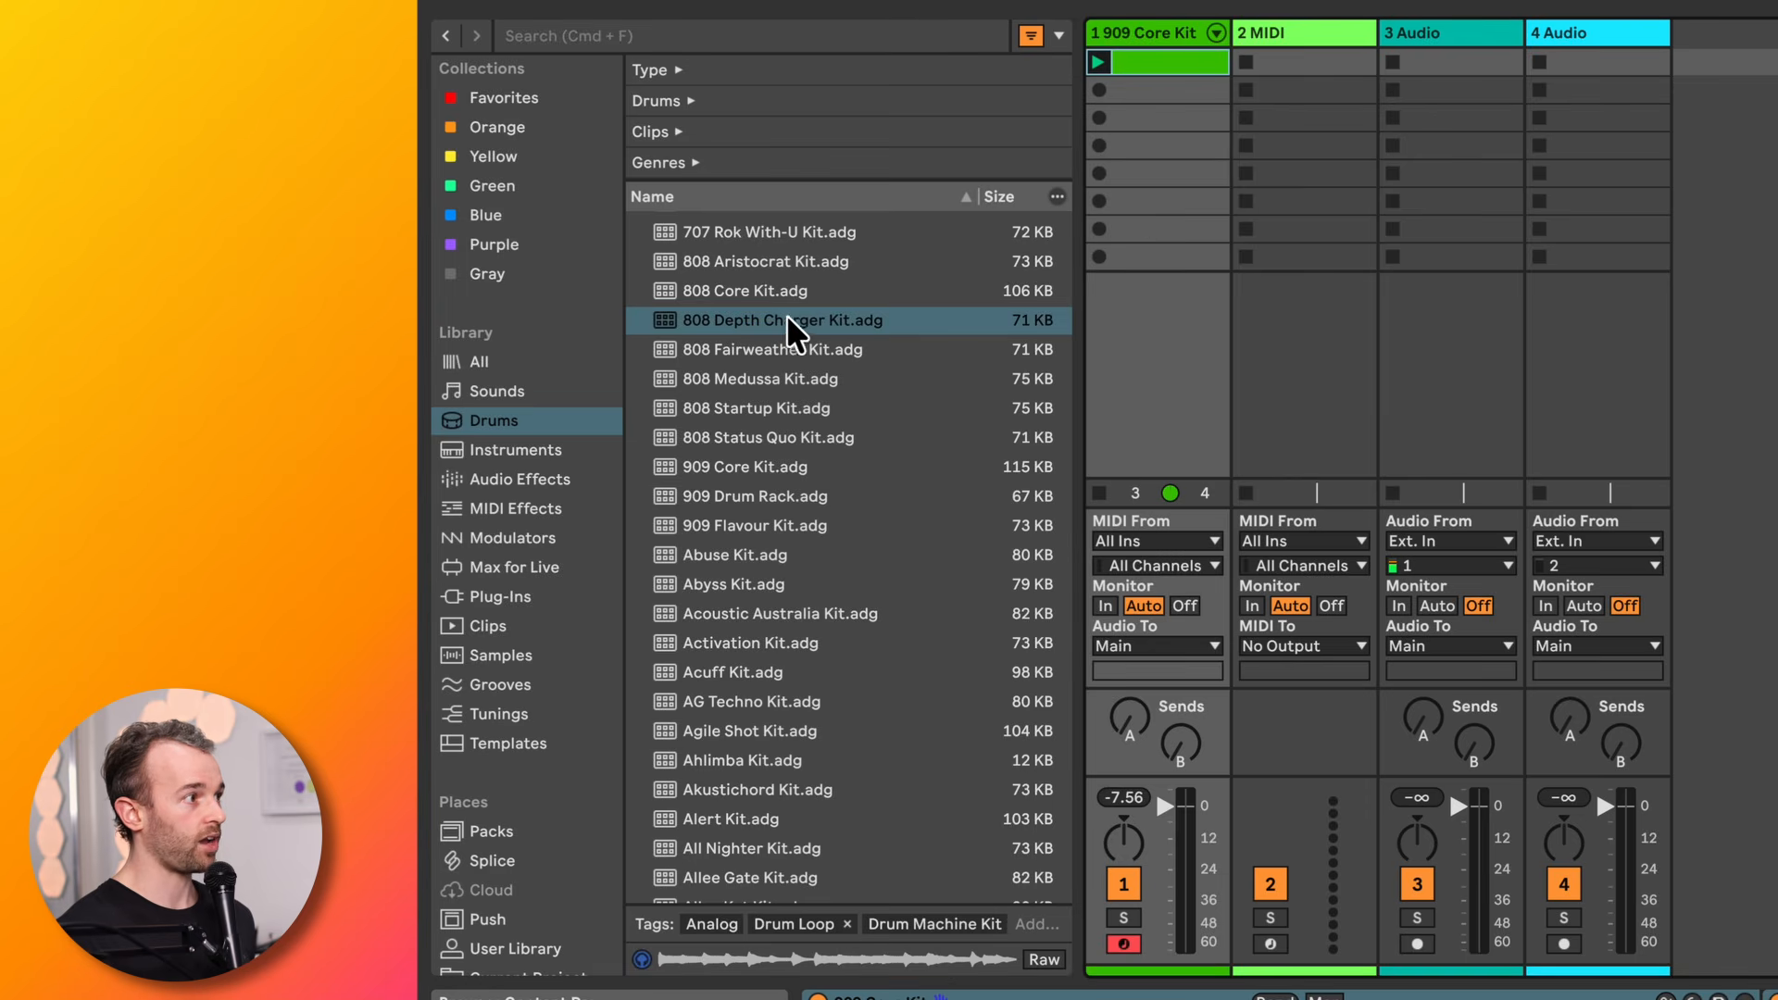
drag(744, 320, 840, 492)
drag(690, 301, 856, 734)
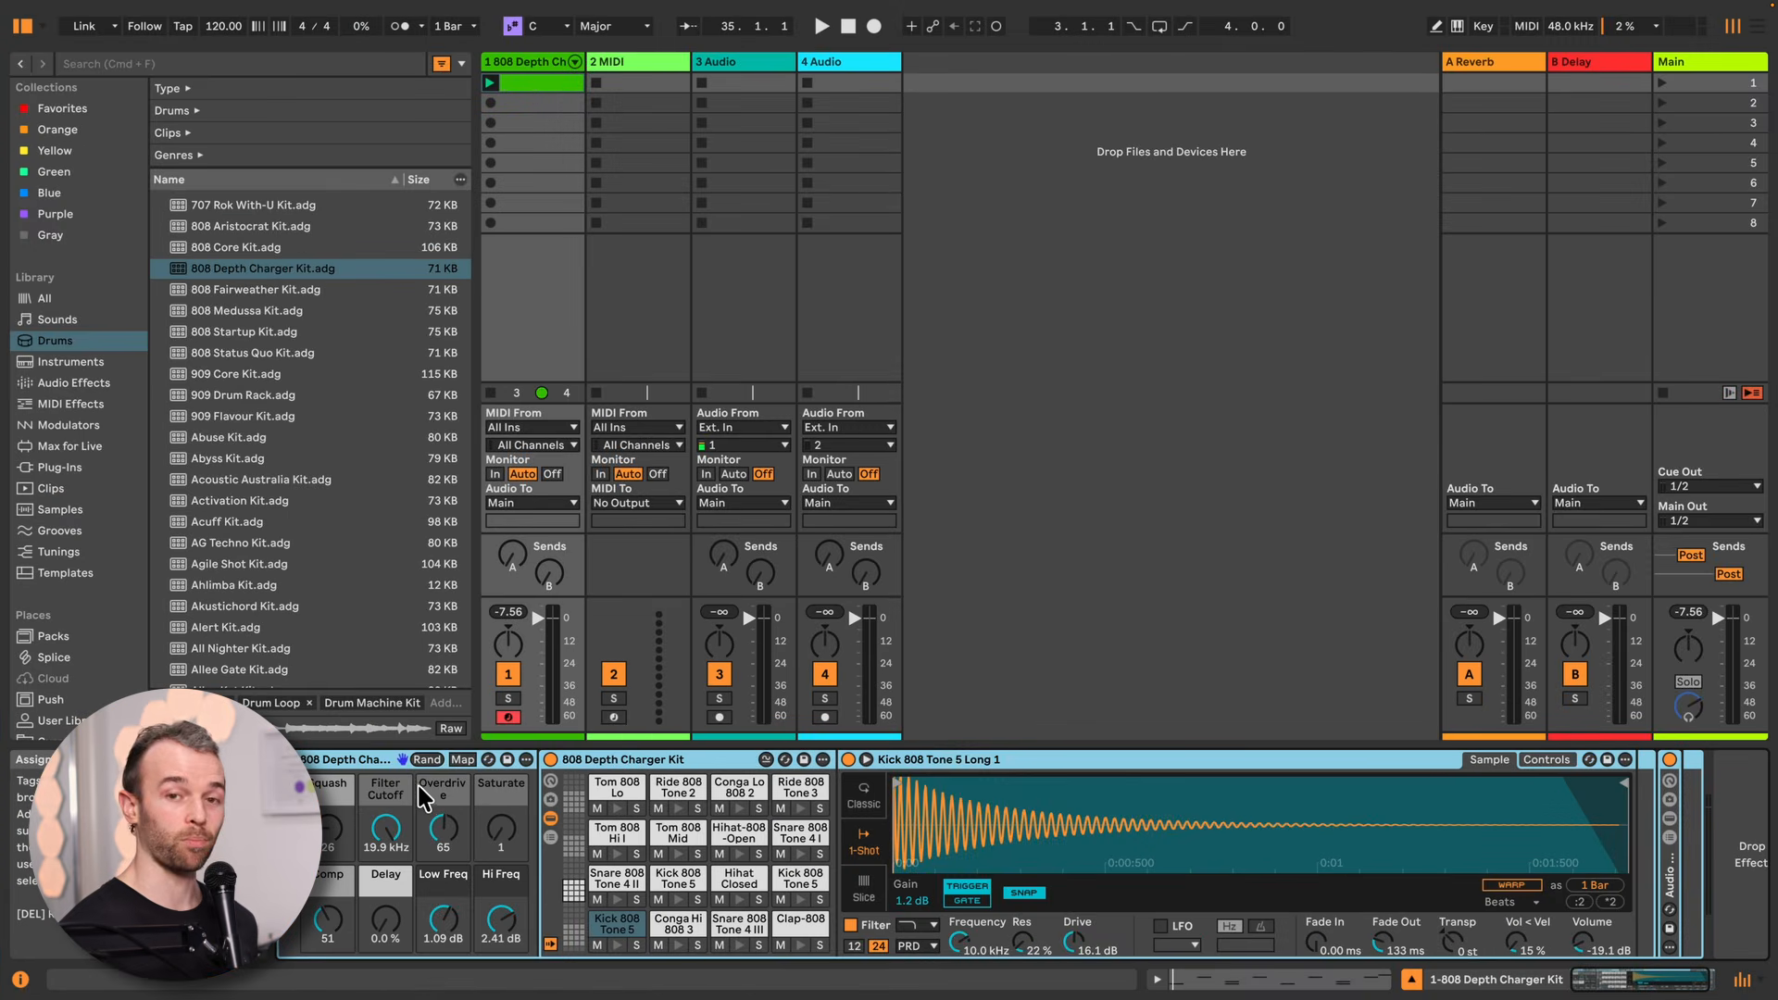
key(space)
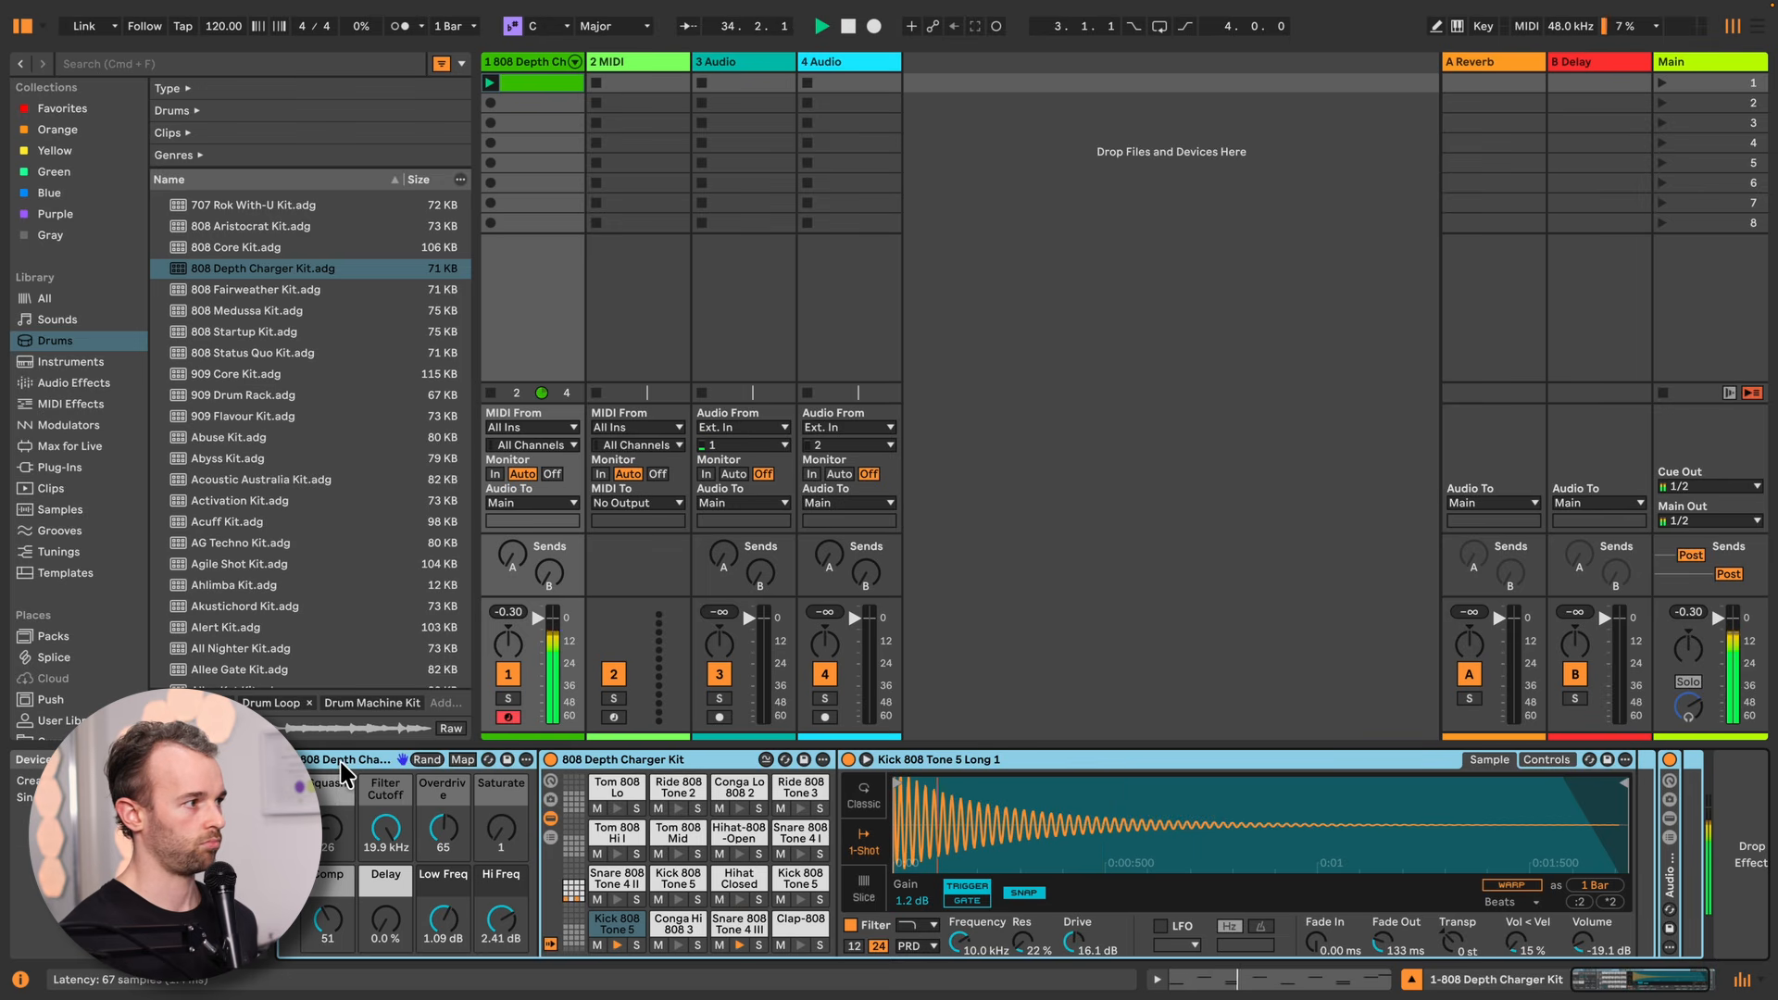
key(space)
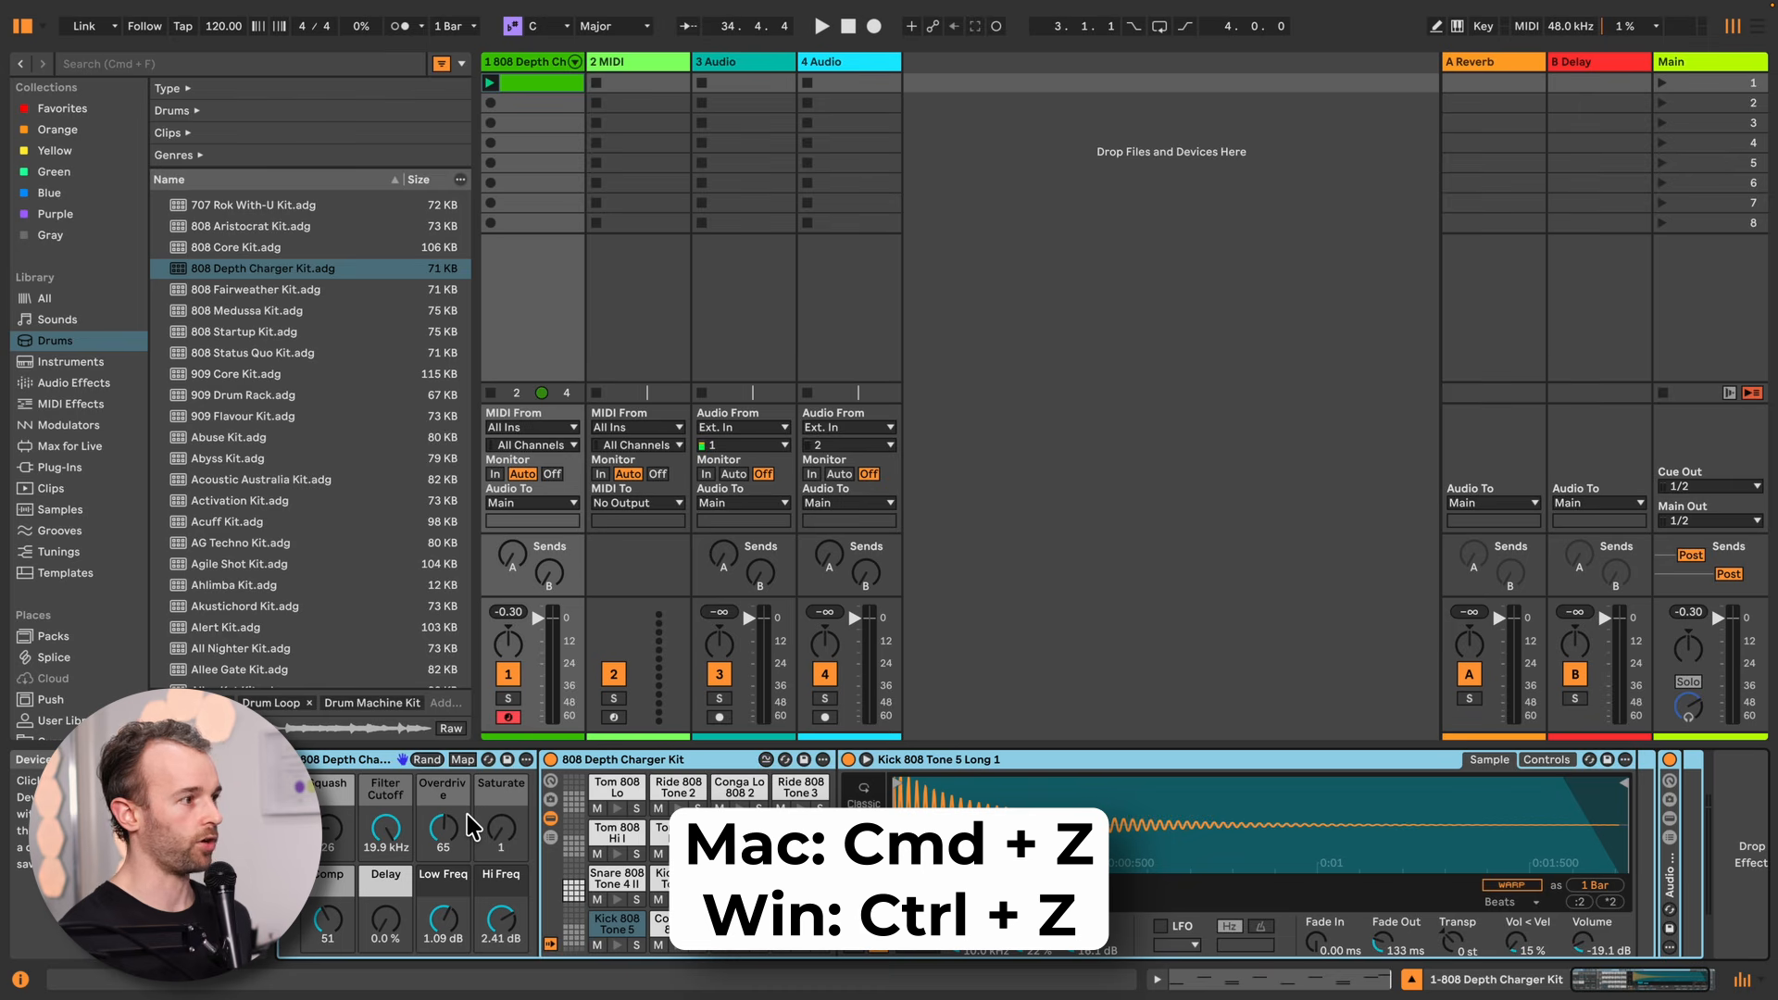
key(super+z)
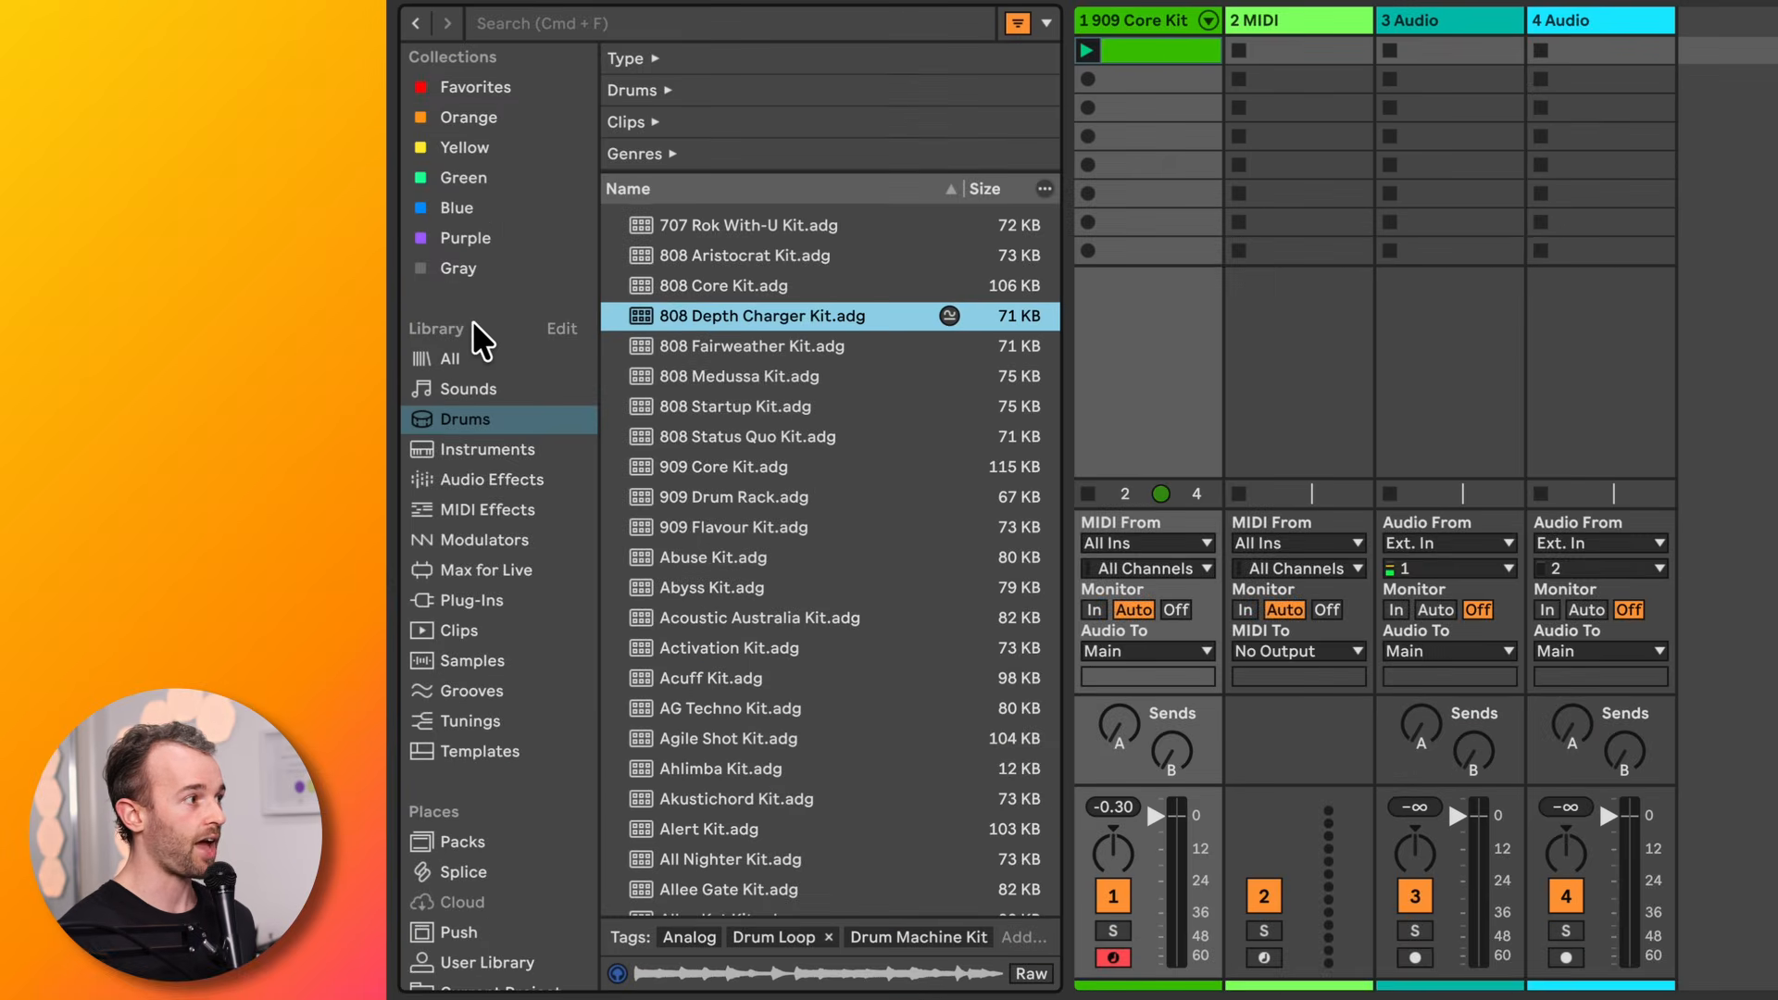
Compare the library's Drums and Sounds categories and look through the Sounds presets from the start of the list
click(489, 414)
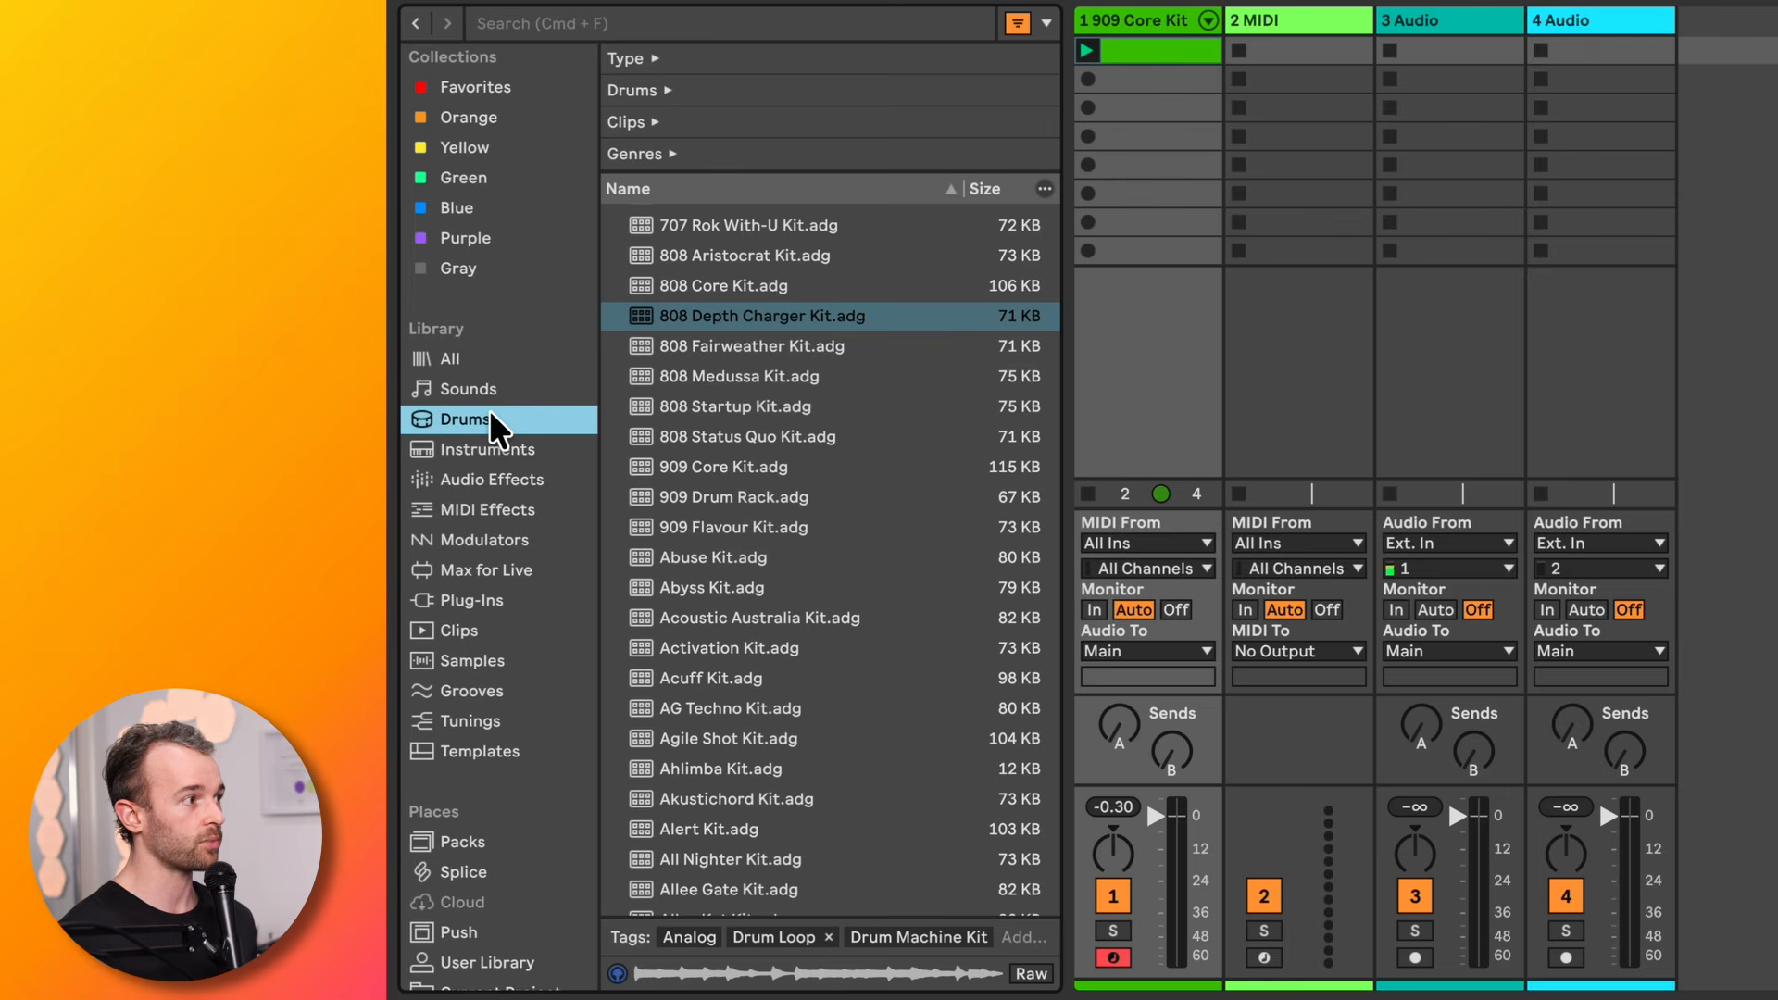
click(502, 386)
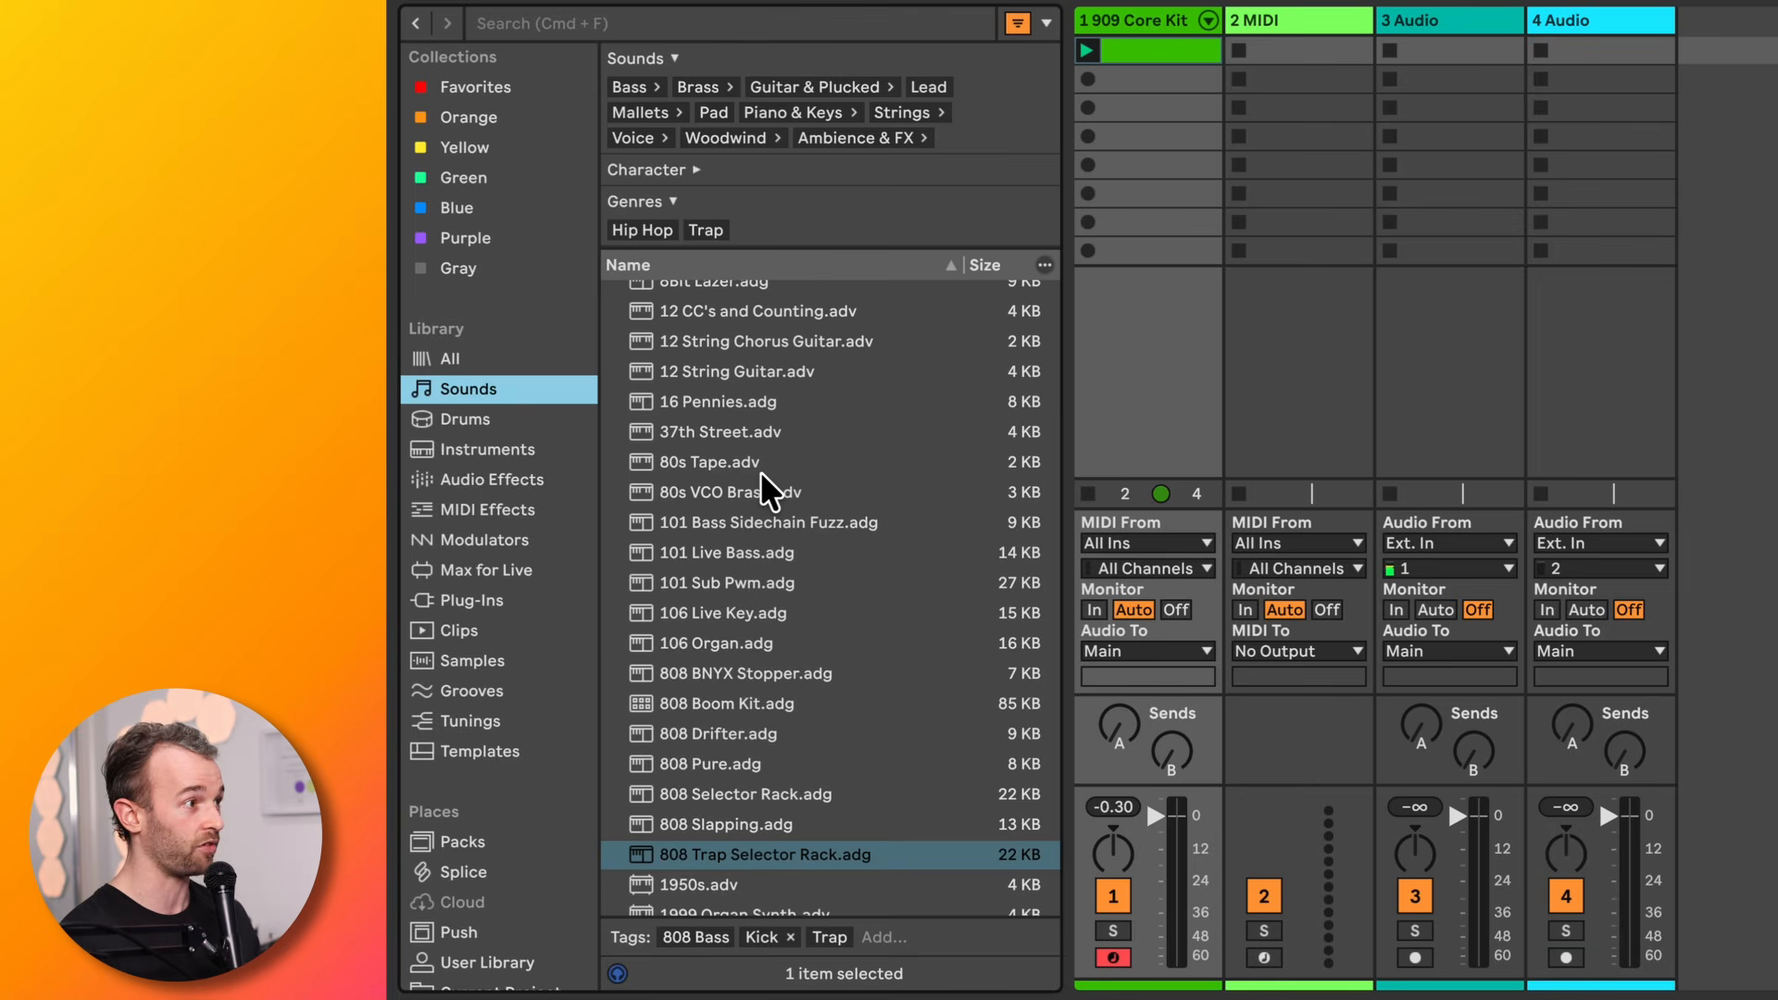
scroll(758, 471, up, 3)
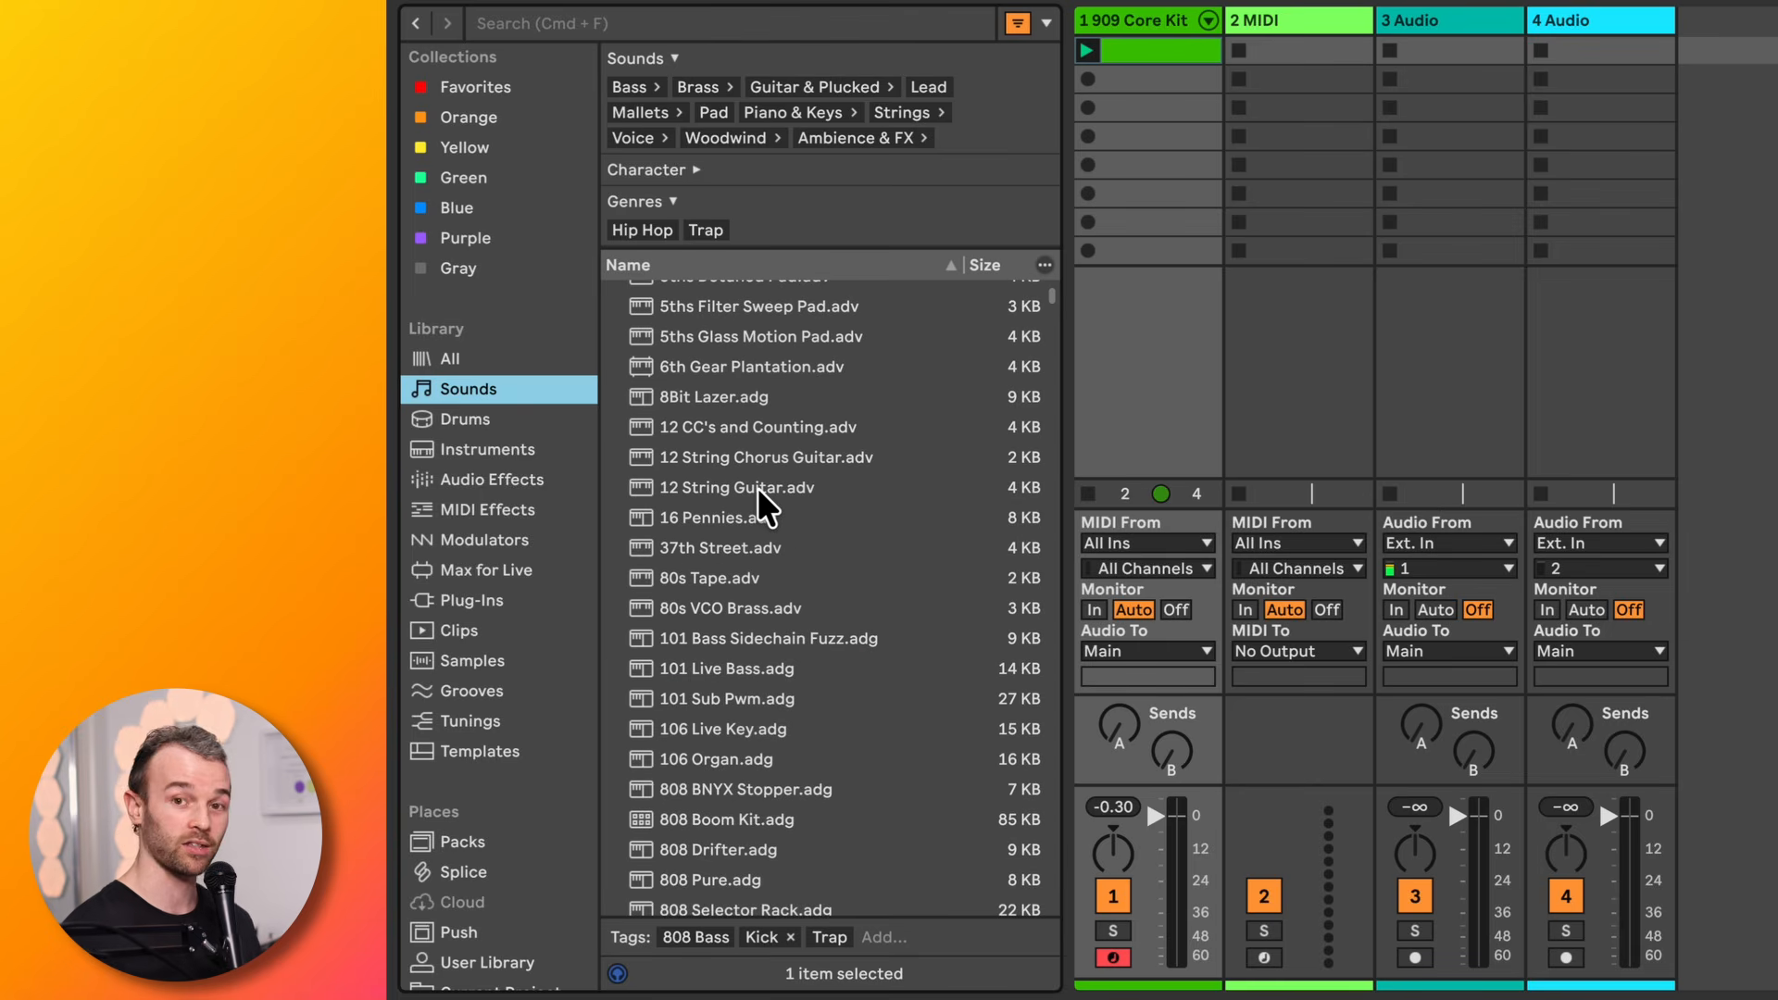
click(530, 417)
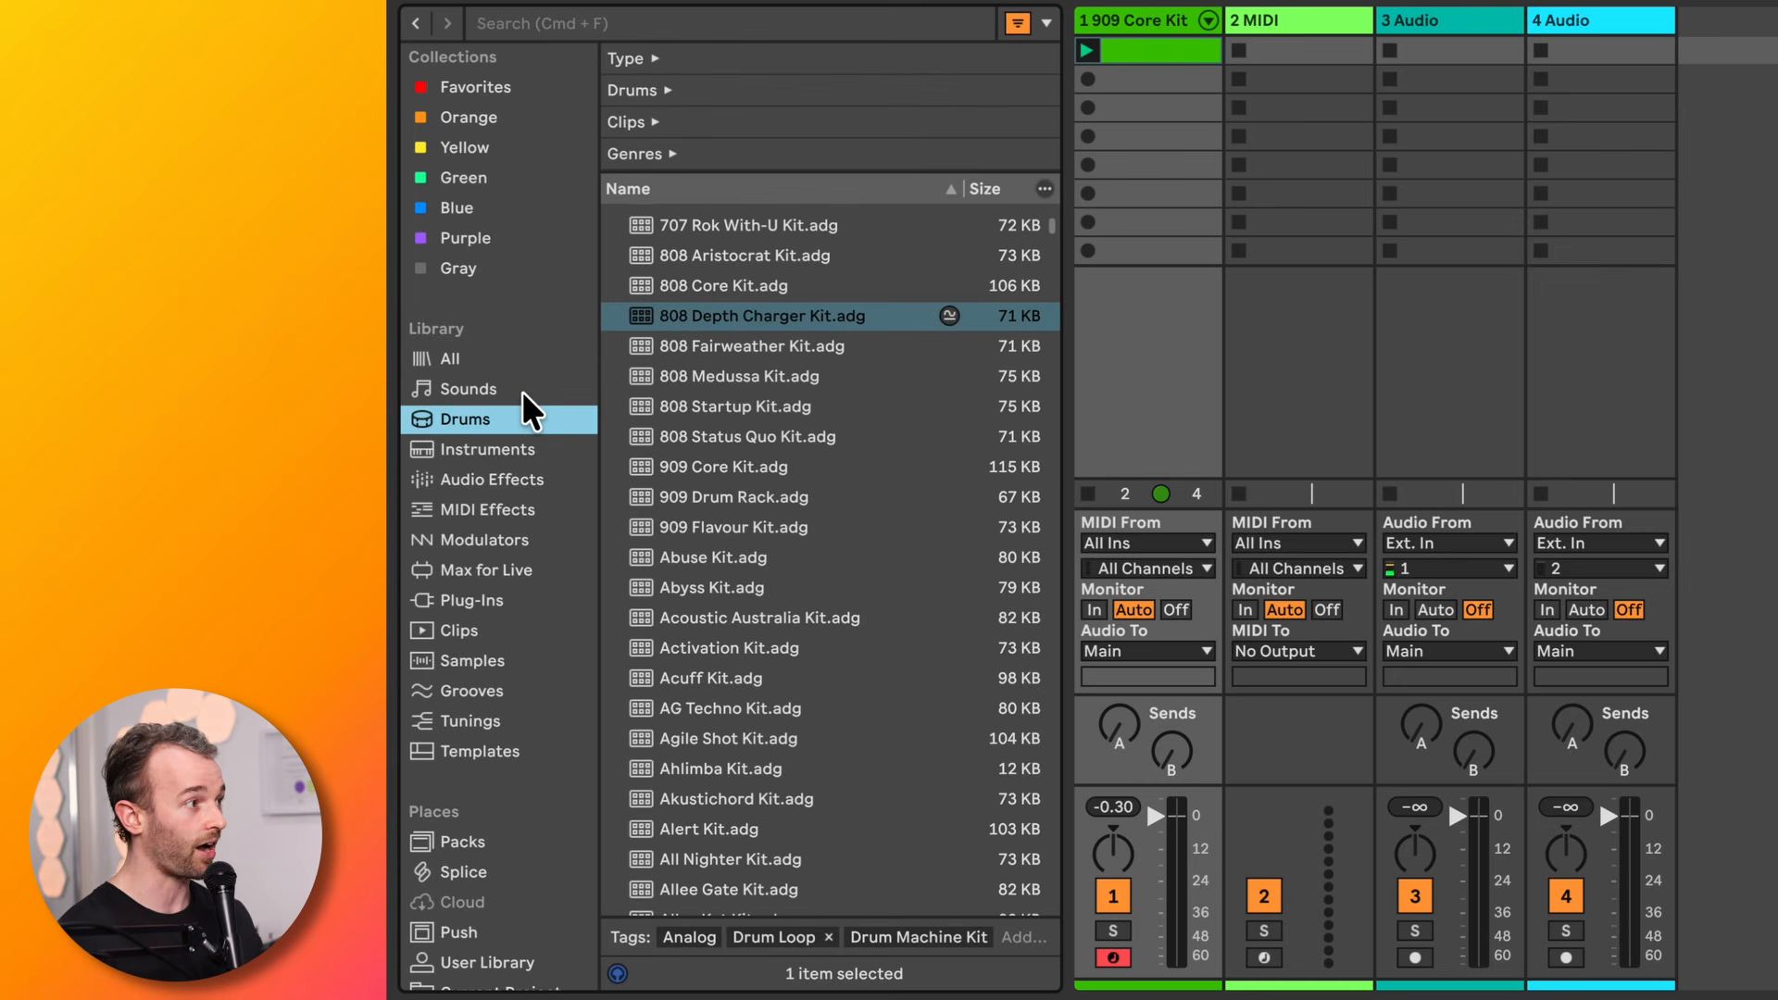
click(520, 391)
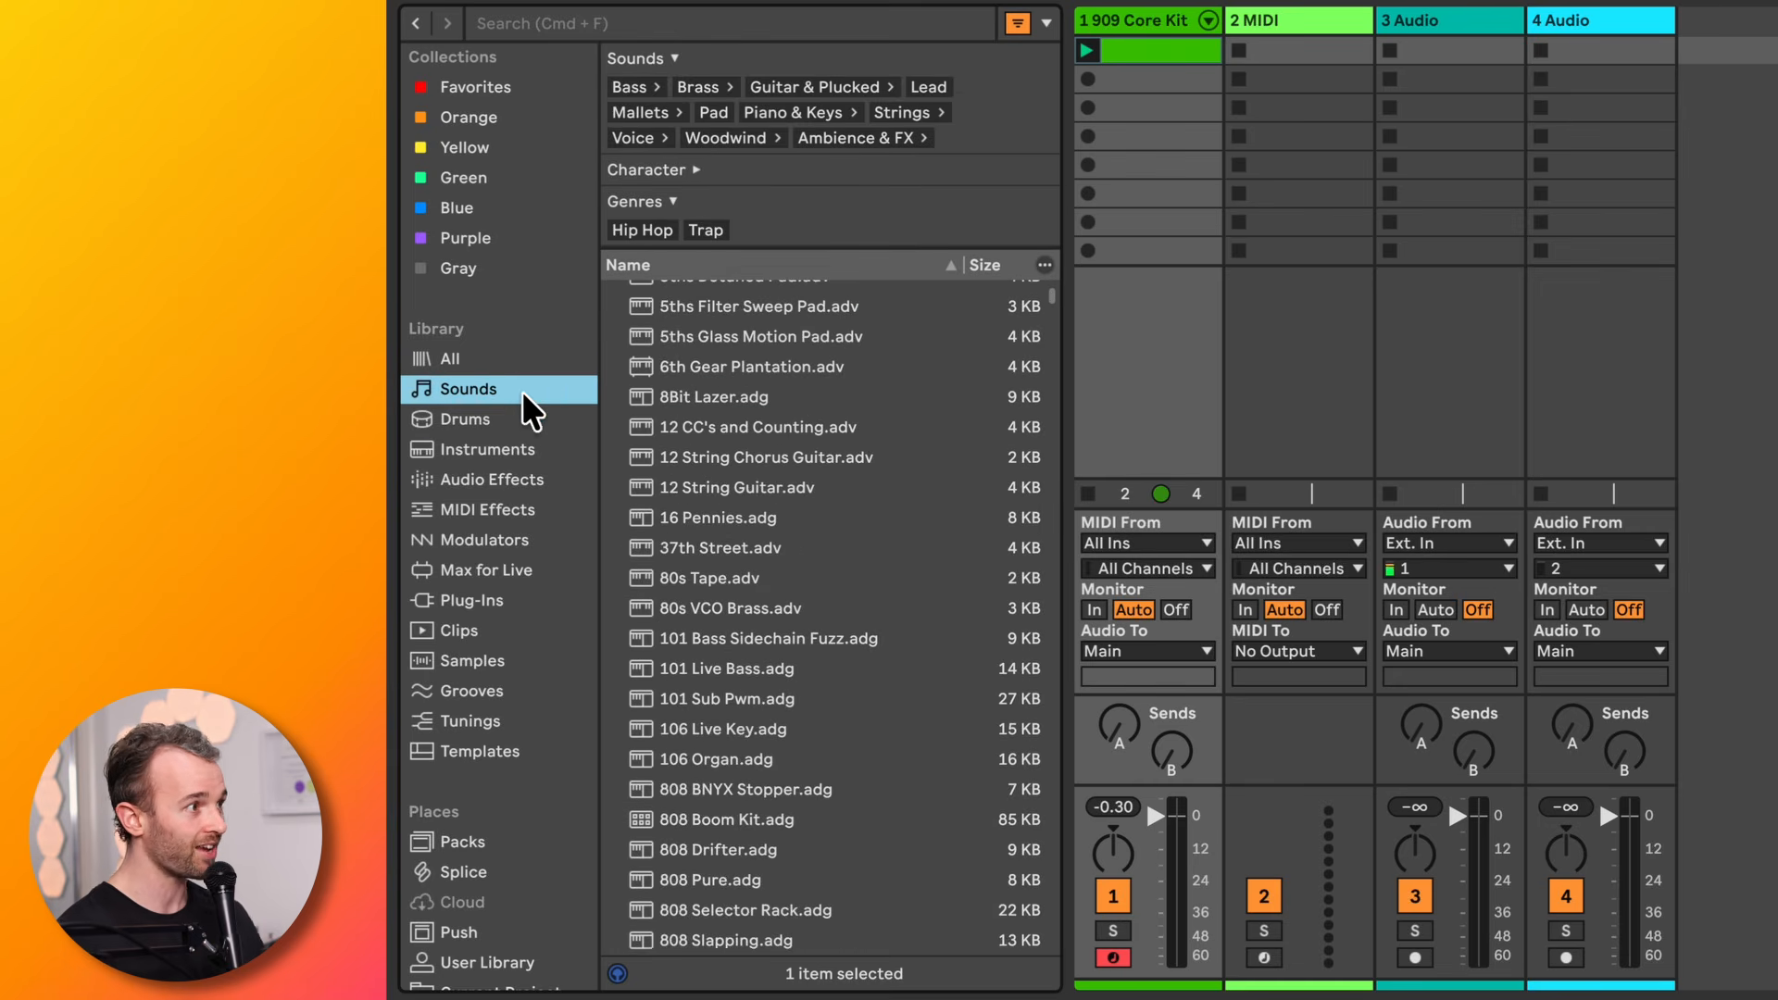
scroll(833, 435, up, 3)
drag(1052, 295, 1016, 238)
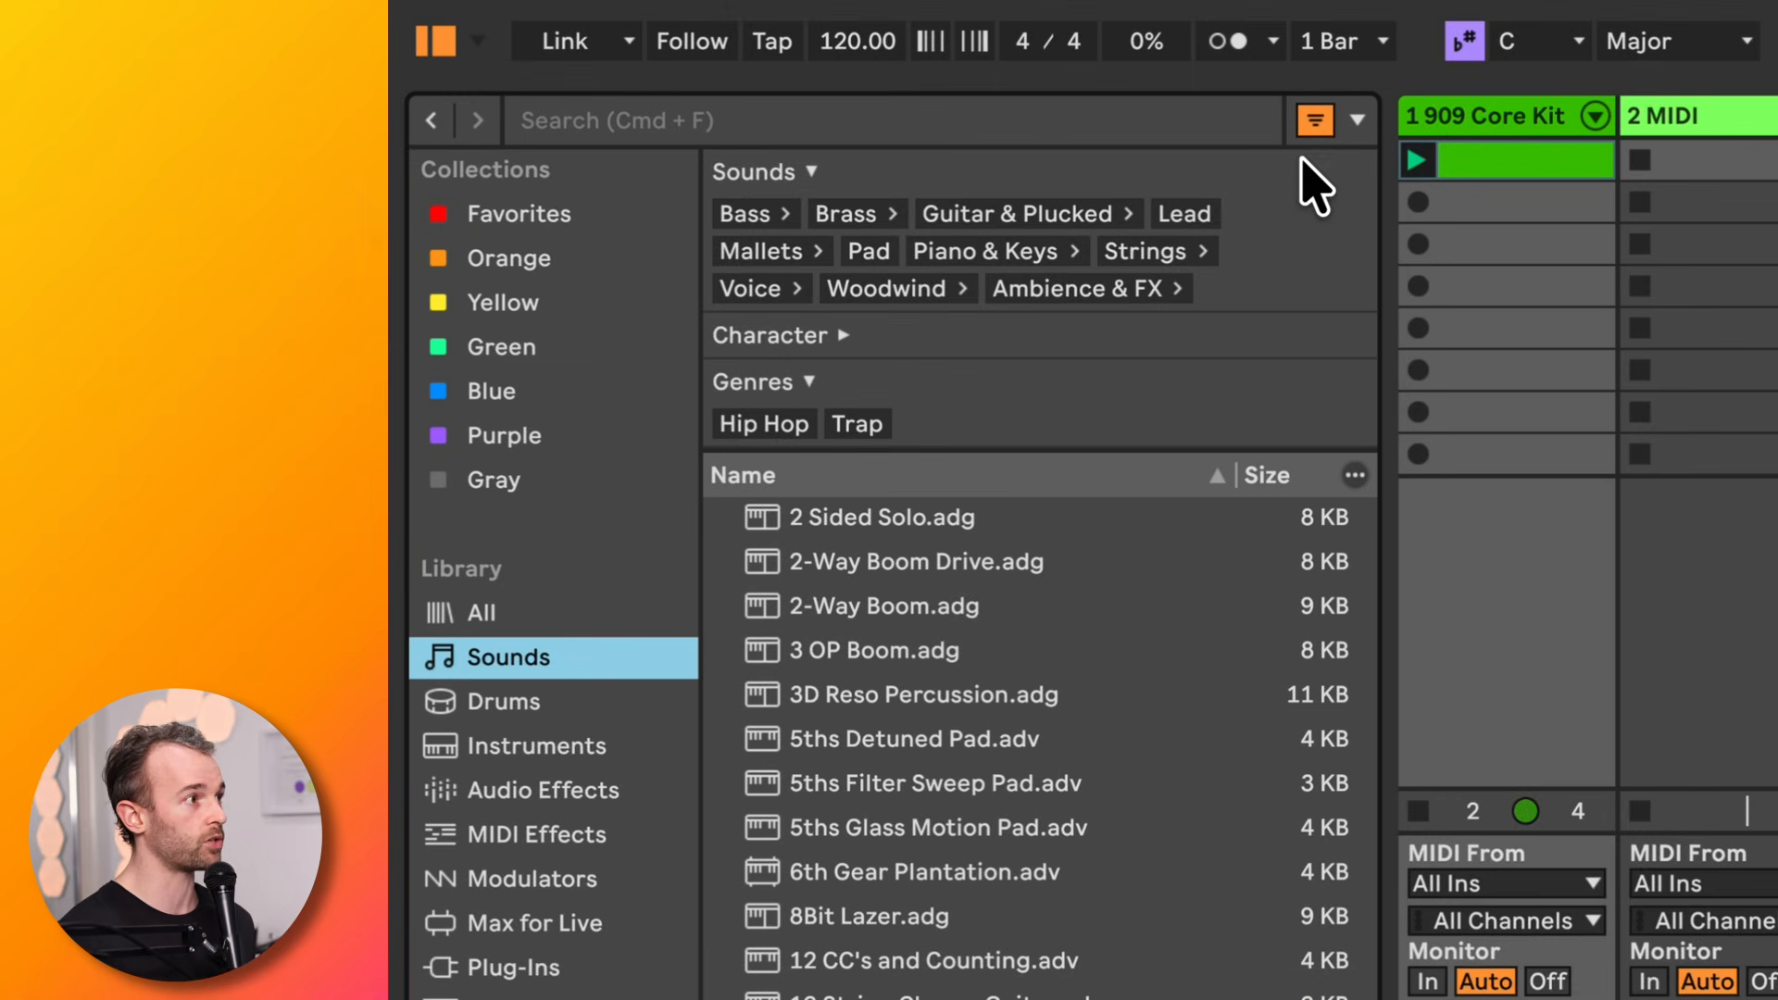
Hide and restore the browser's filter view, and collapse and re-expand the Sounds filter group
click(1315, 123)
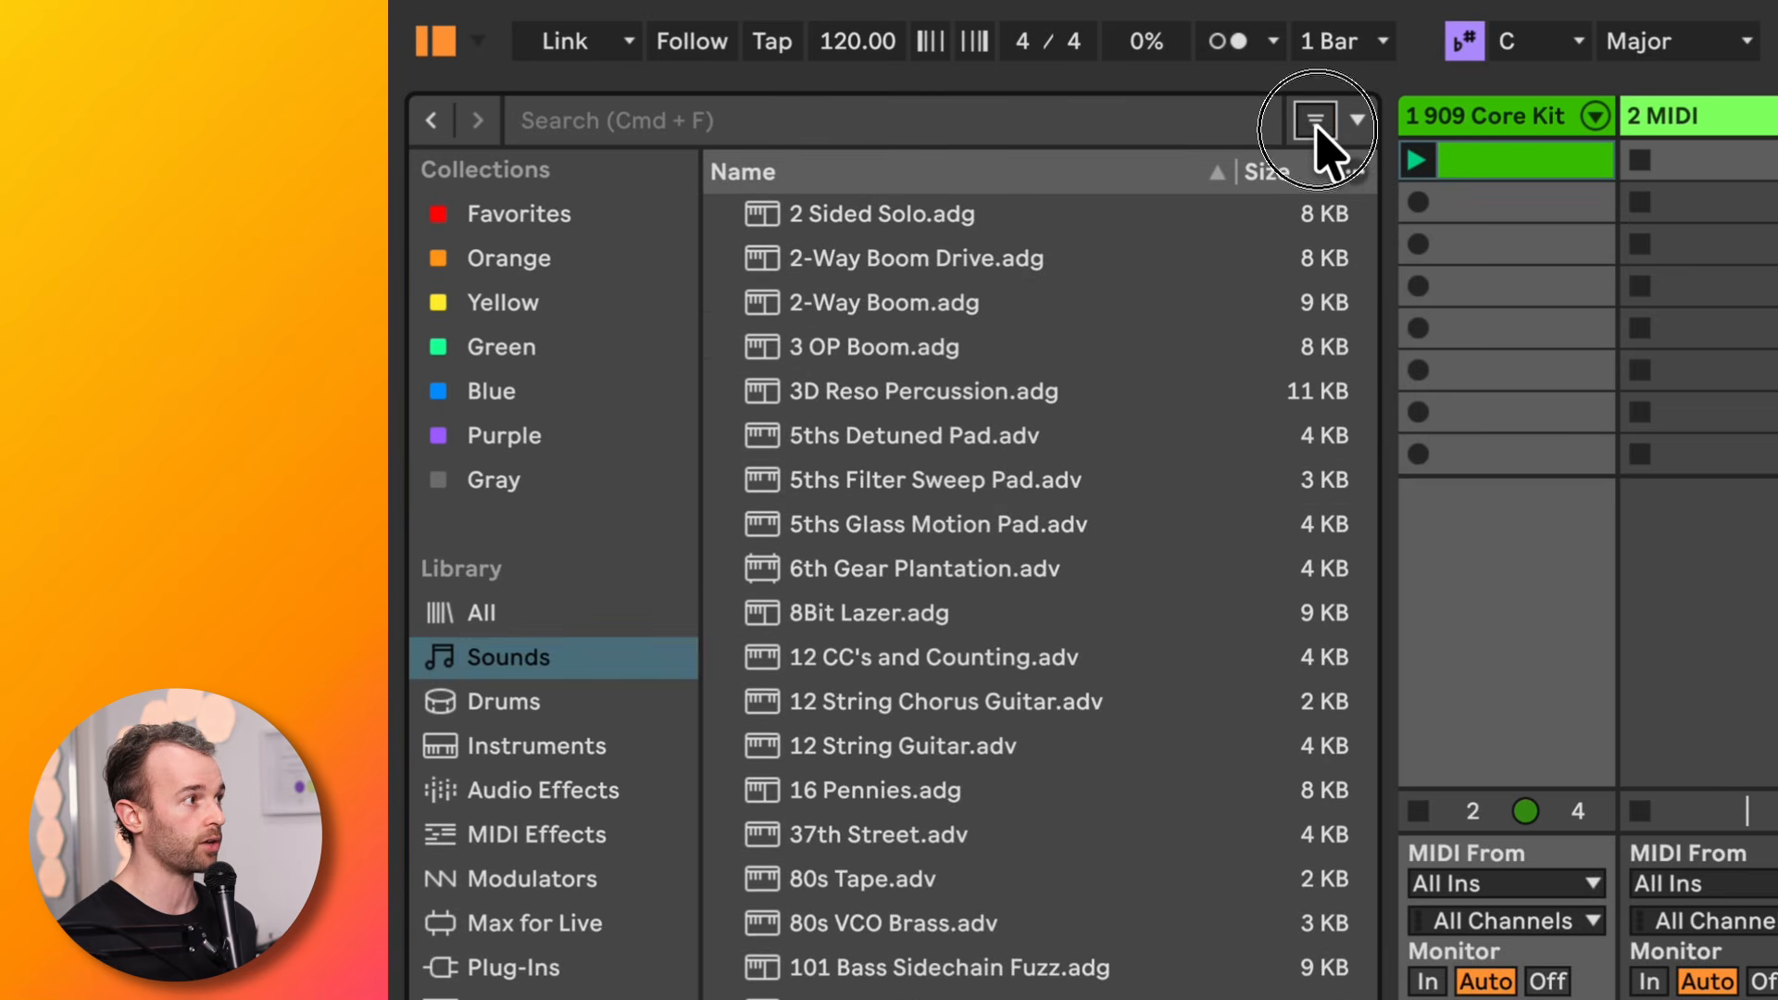
click(1315, 122)
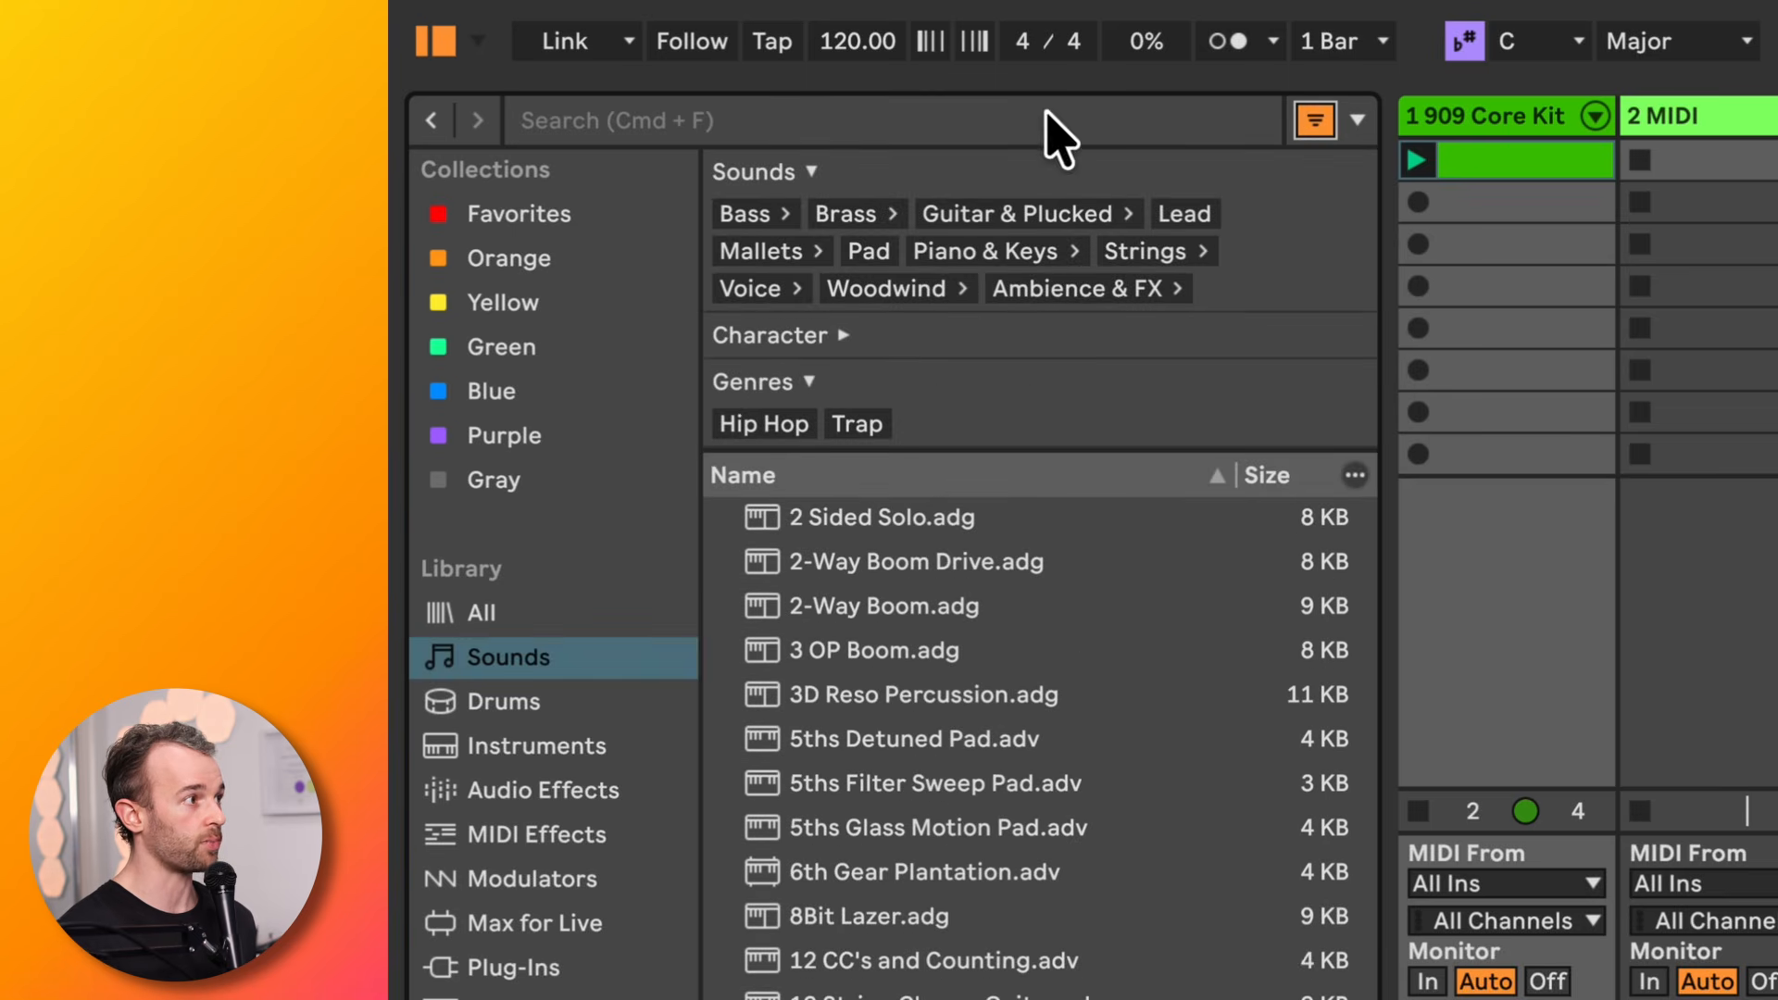
click(790, 180)
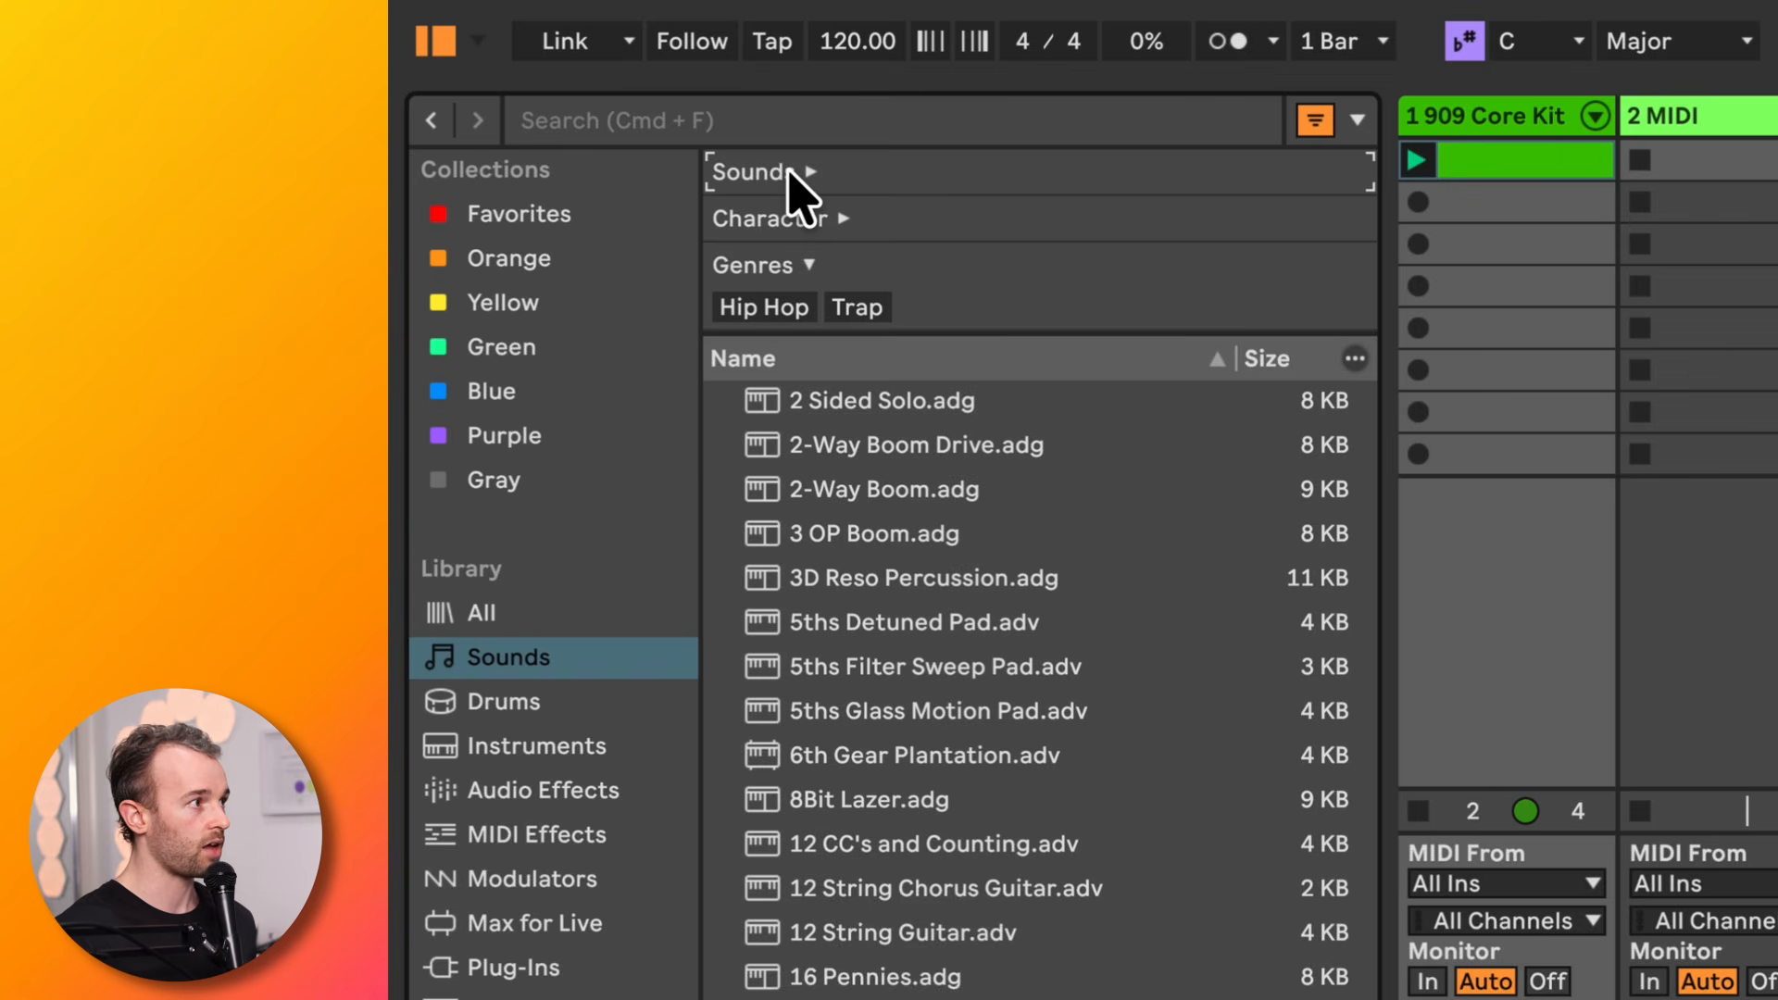
click(794, 181)
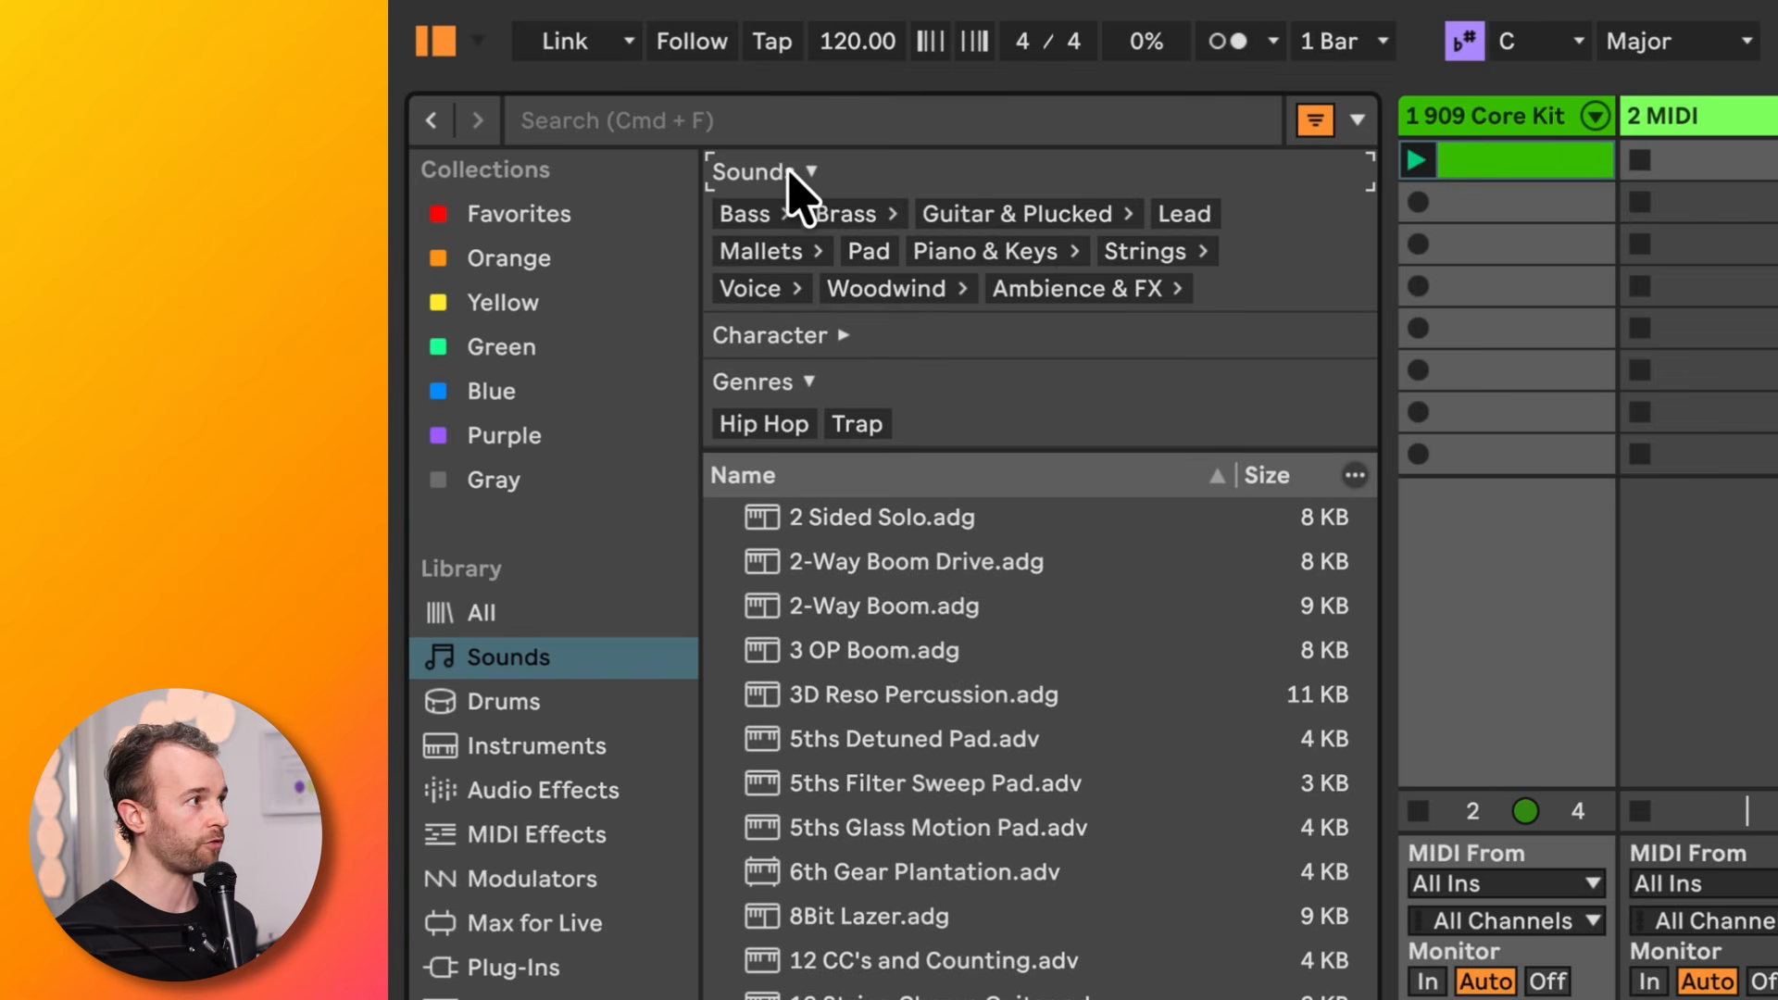
Filter the Sounds presets by Bass and preview 808 Slapping, 808 Selector Rack and 808 Drifter
click(743, 216)
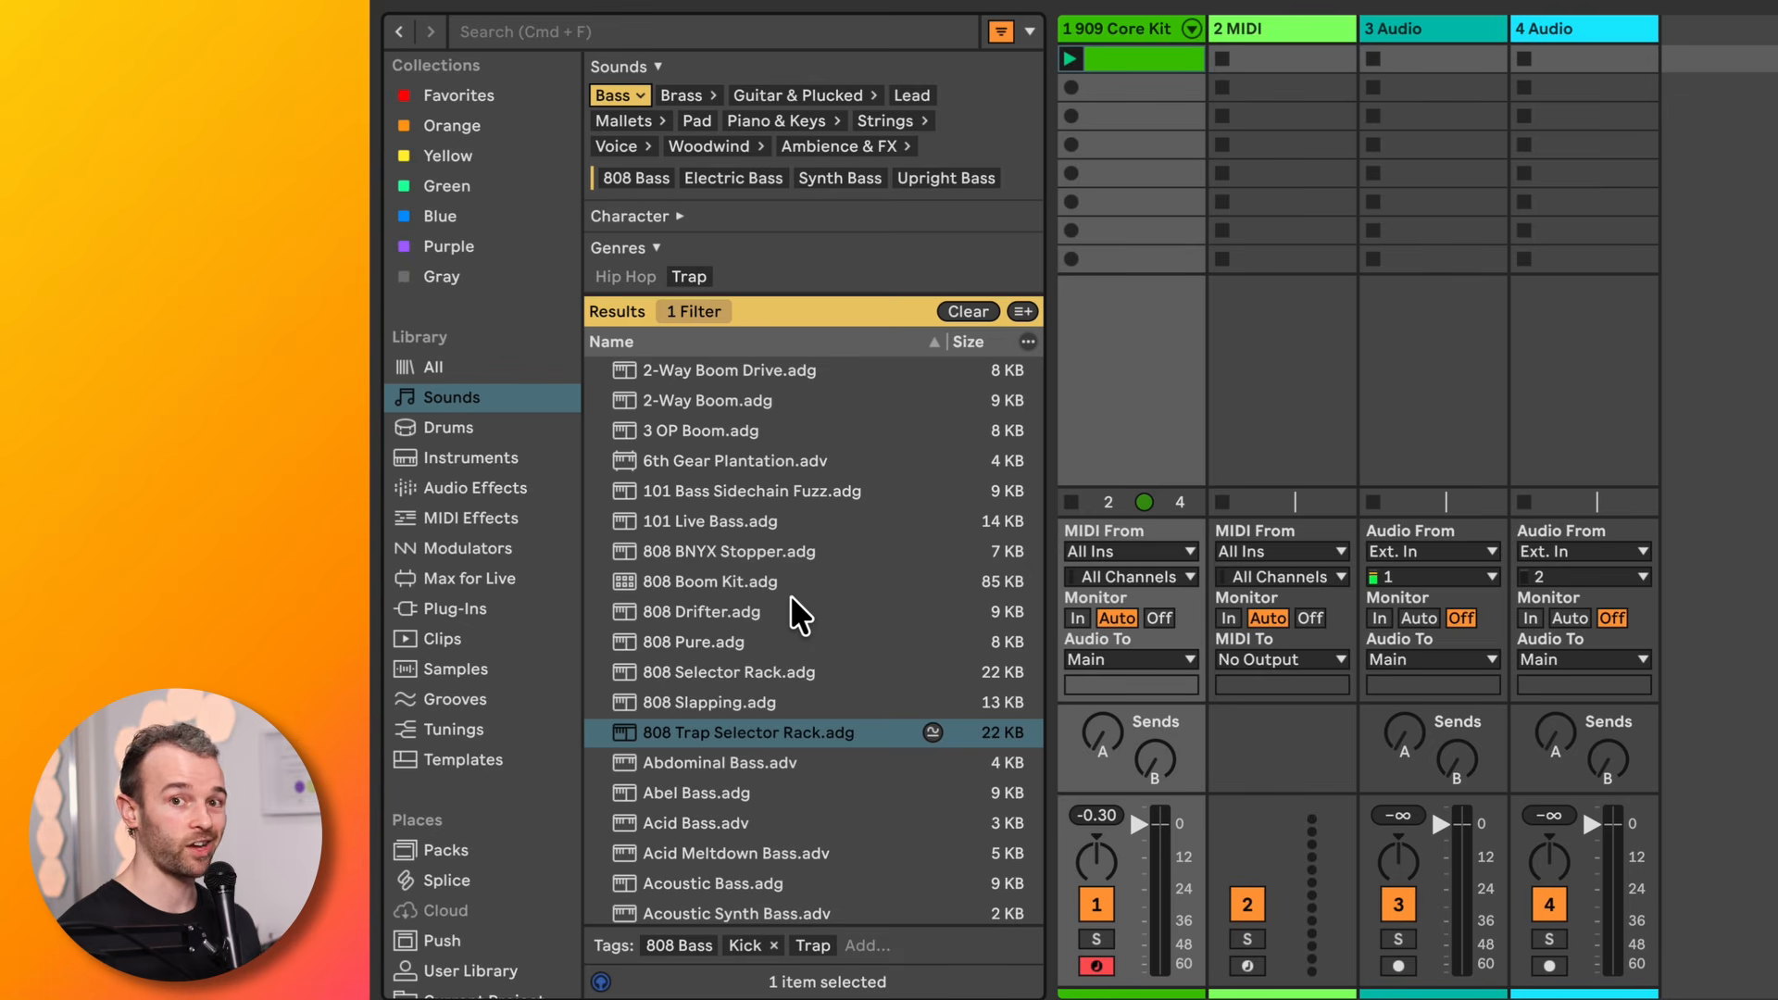
click(707, 704)
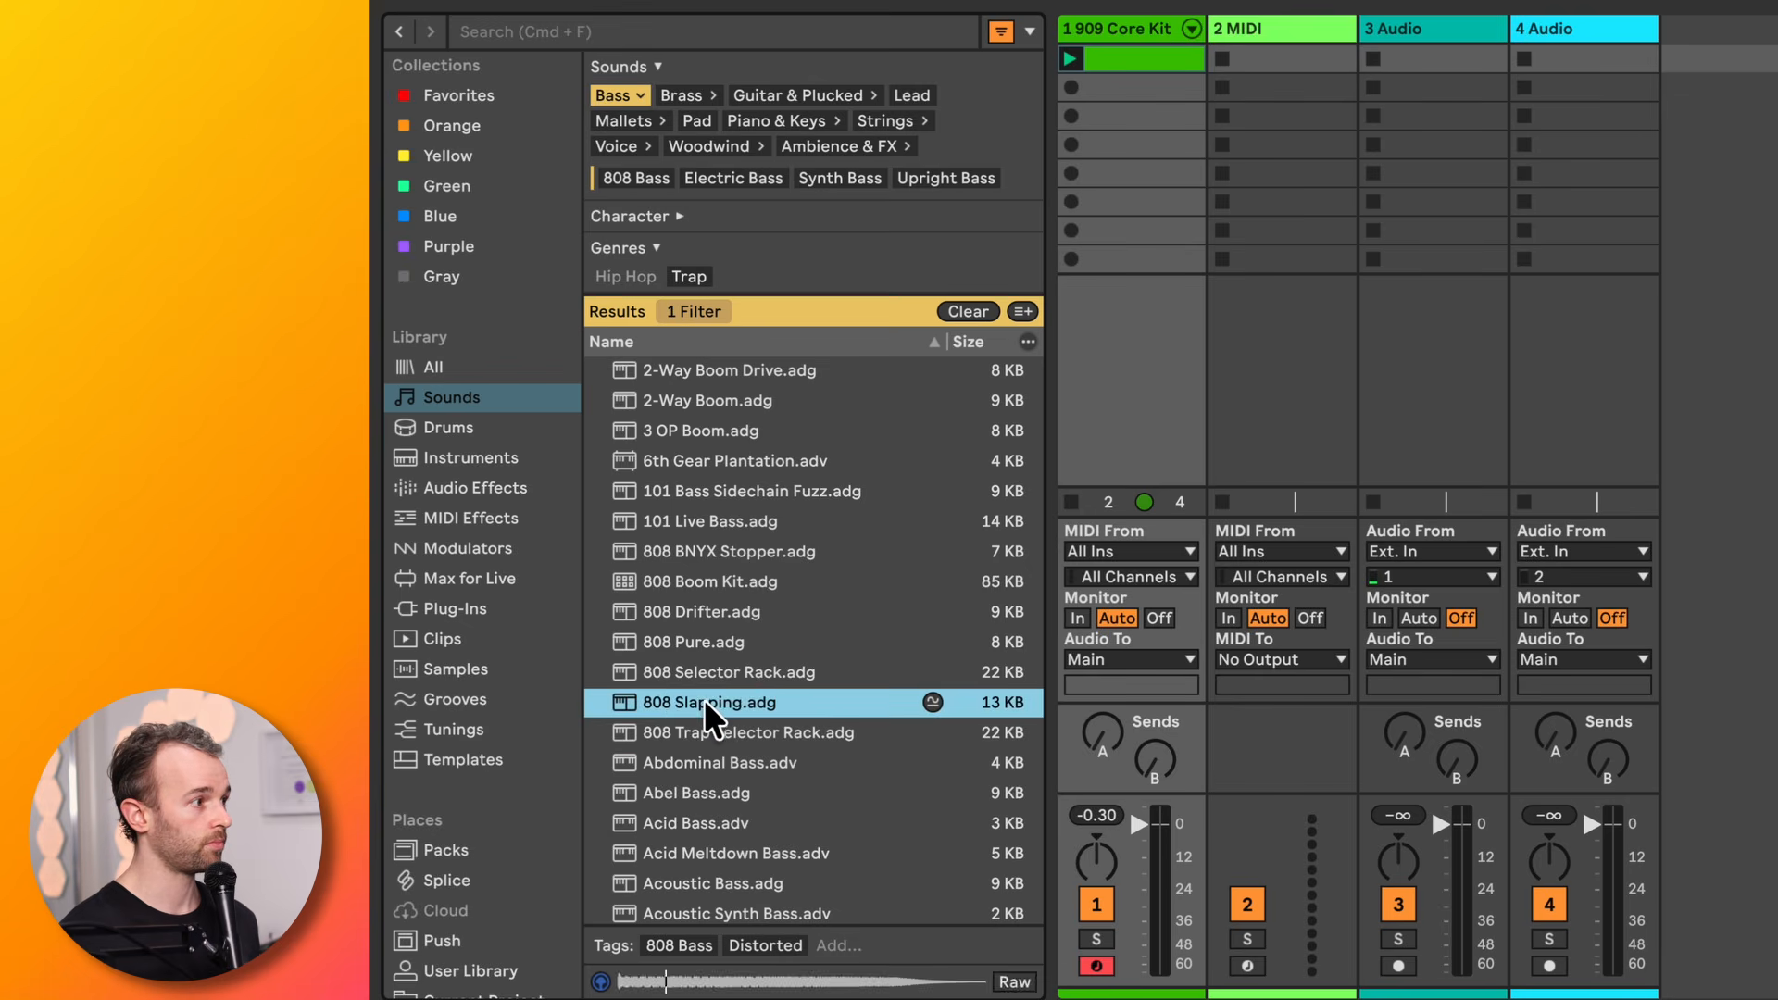
click(707, 676)
click(713, 613)
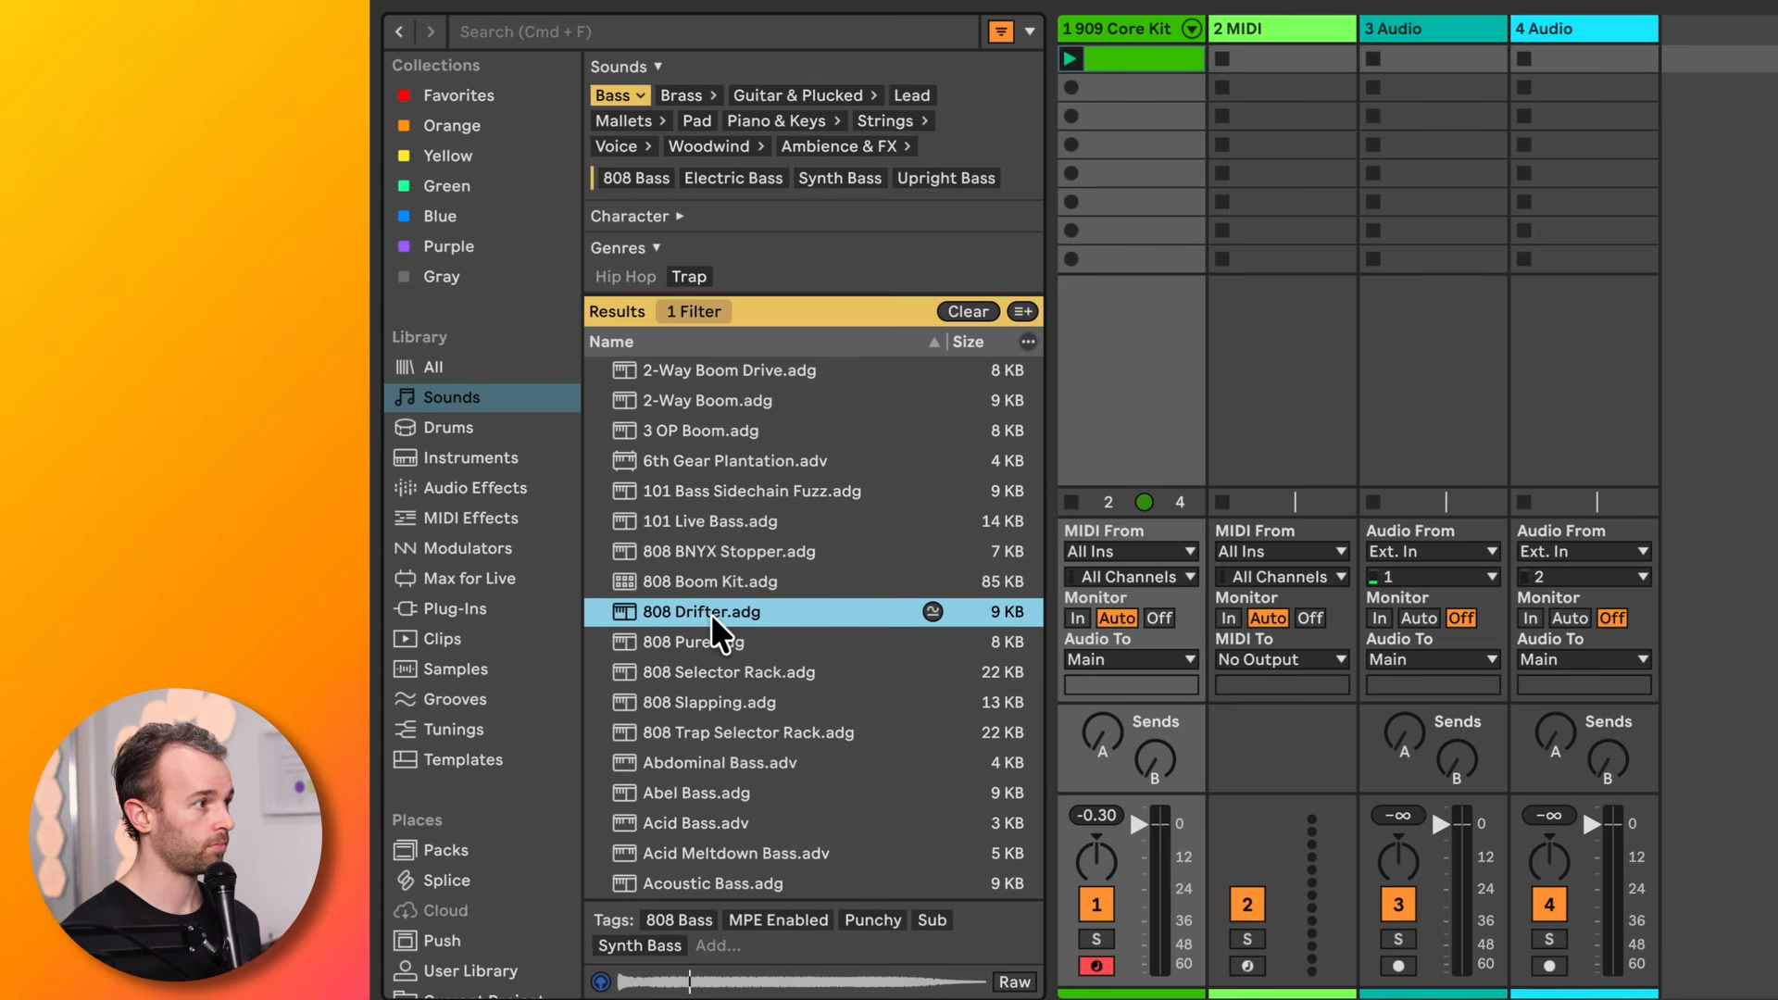
Preview the 808 Pure preset and load it onto the second MIDI track
click(1278, 67)
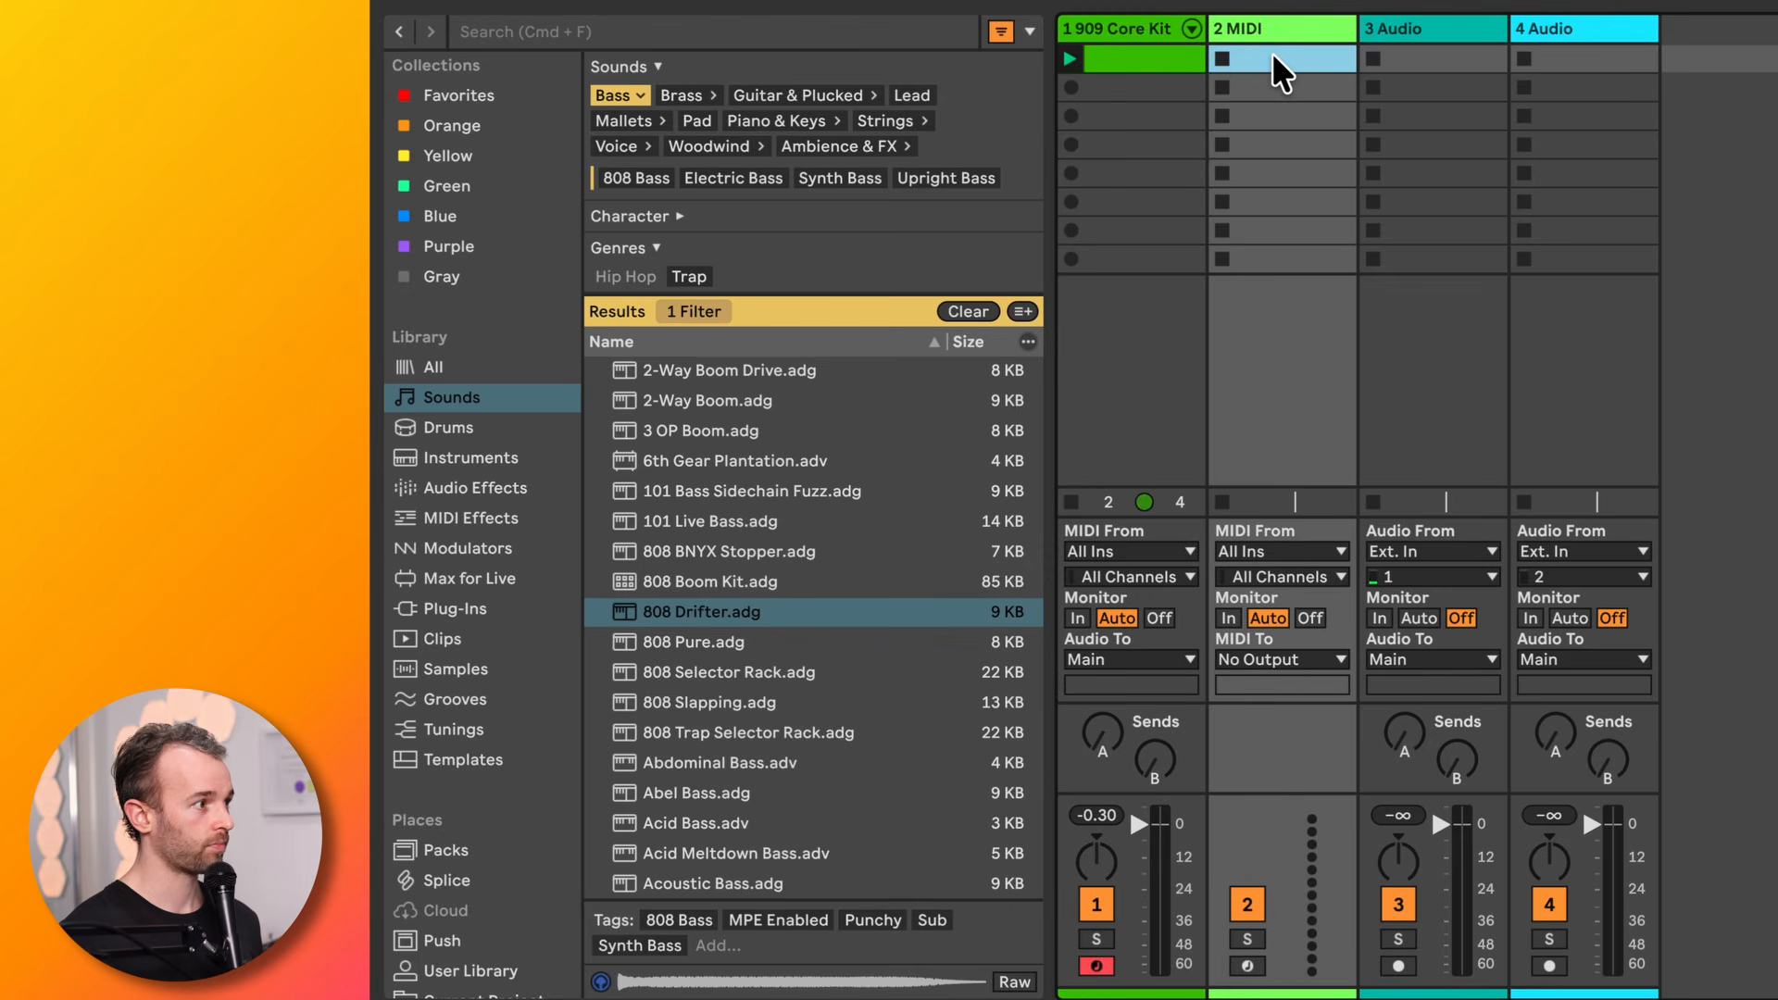
click(684, 645)
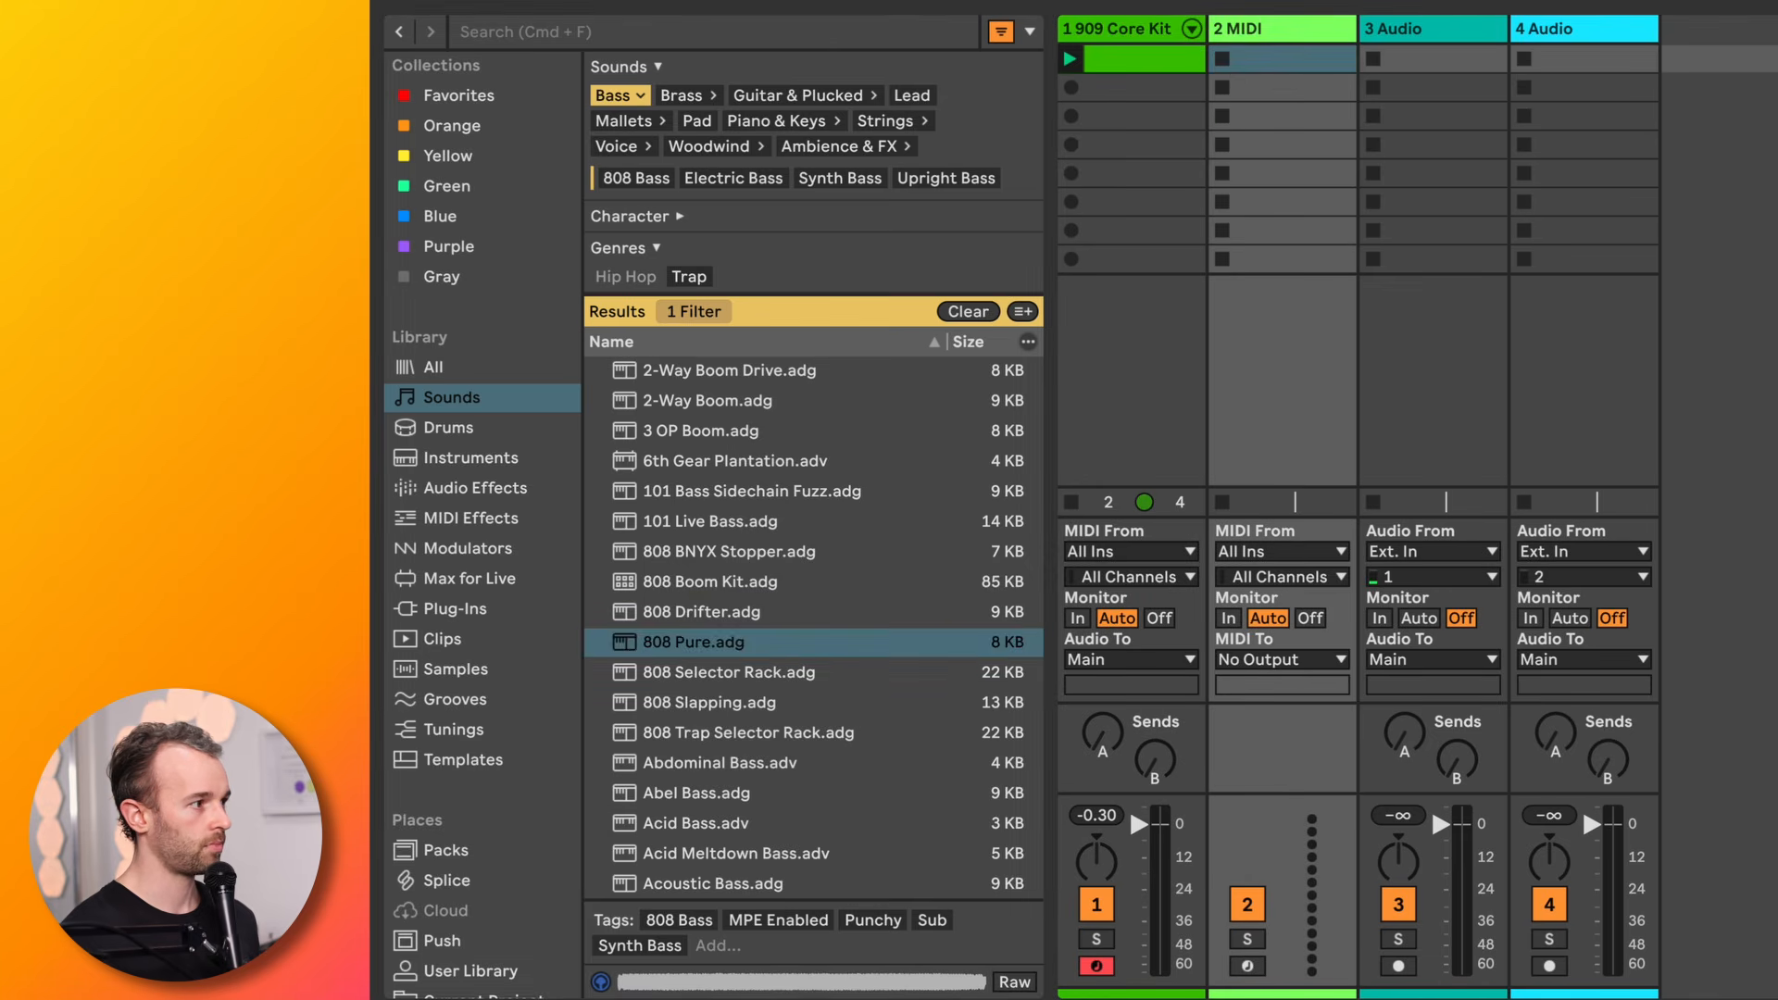
click(684, 645)
drag(683, 646, 1270, 39)
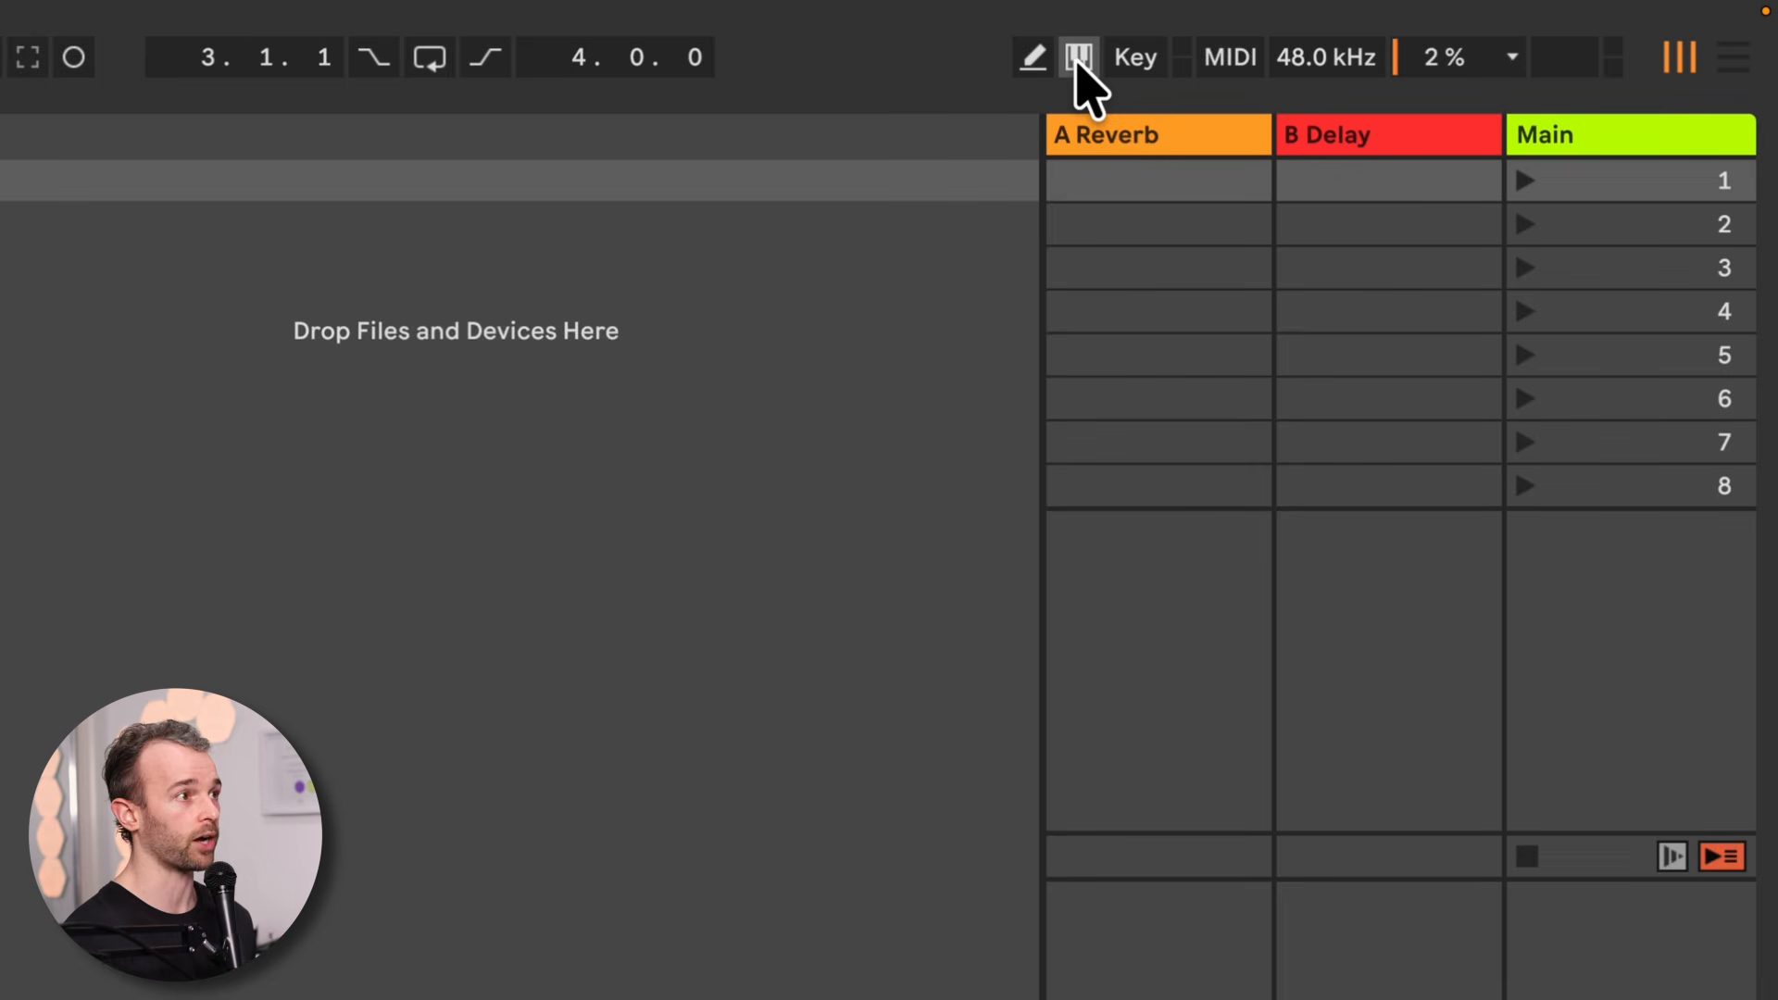
Turn on the computer MIDI keyboard and leave the 808 Pure track armed for recording
key(m)
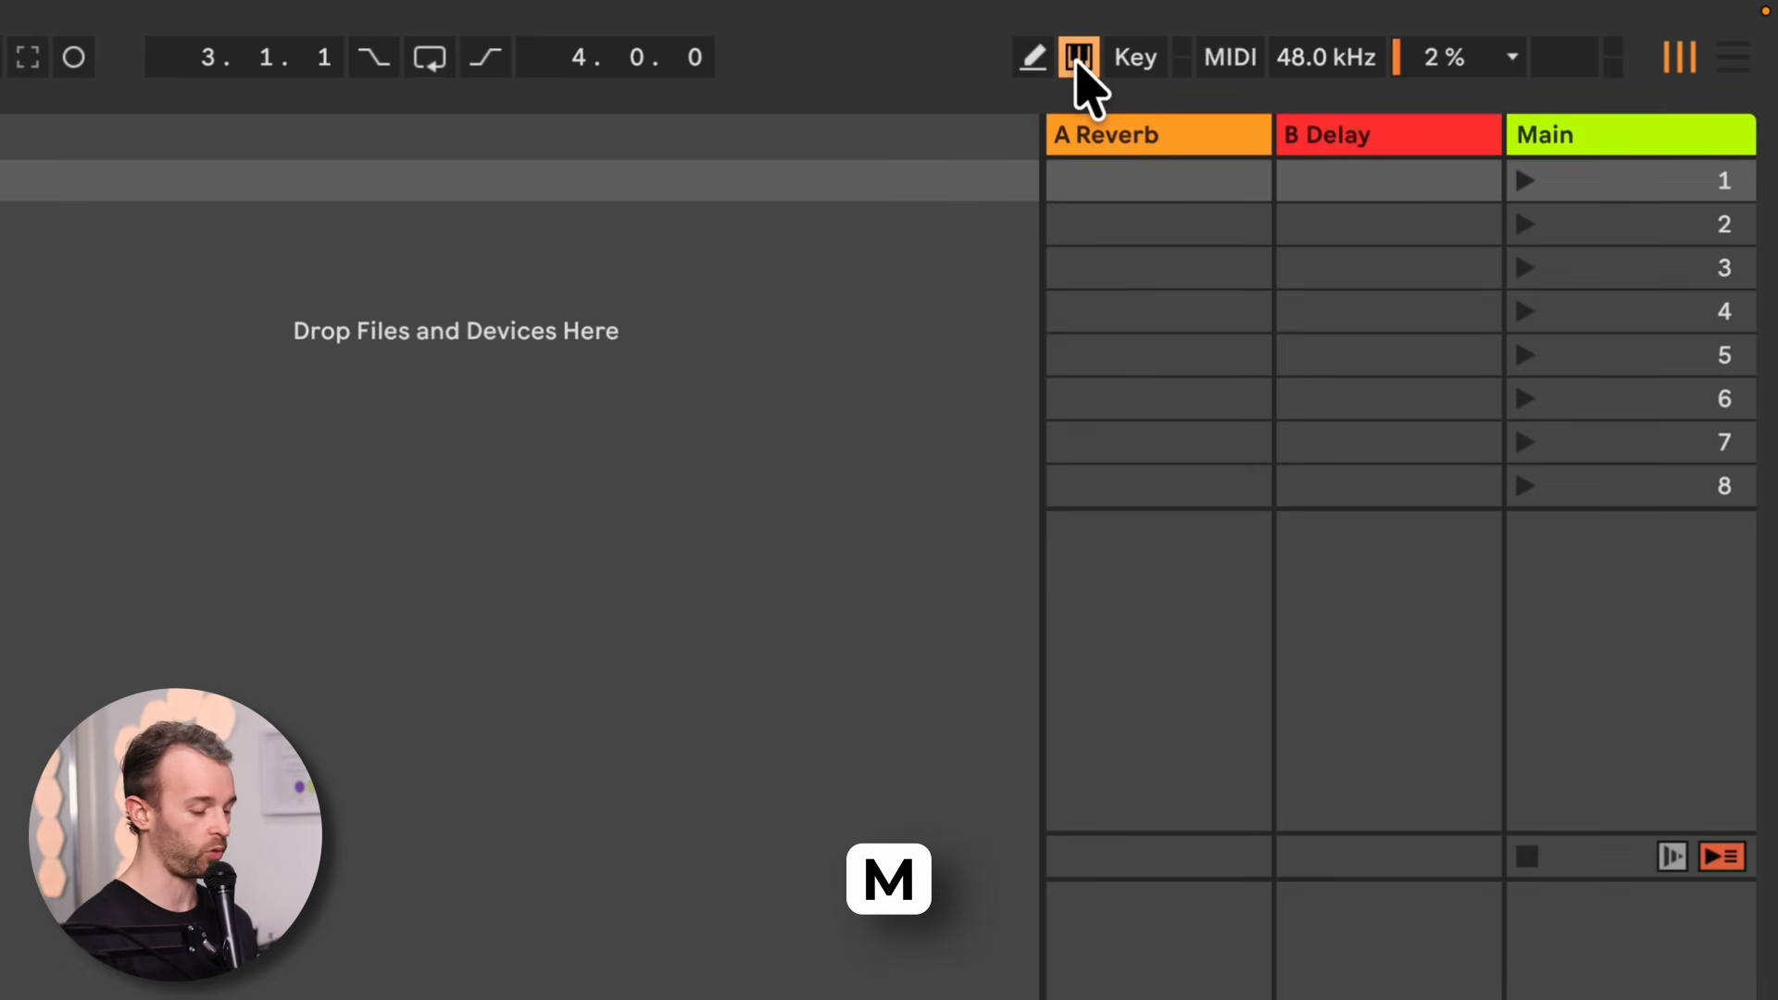
key(m)
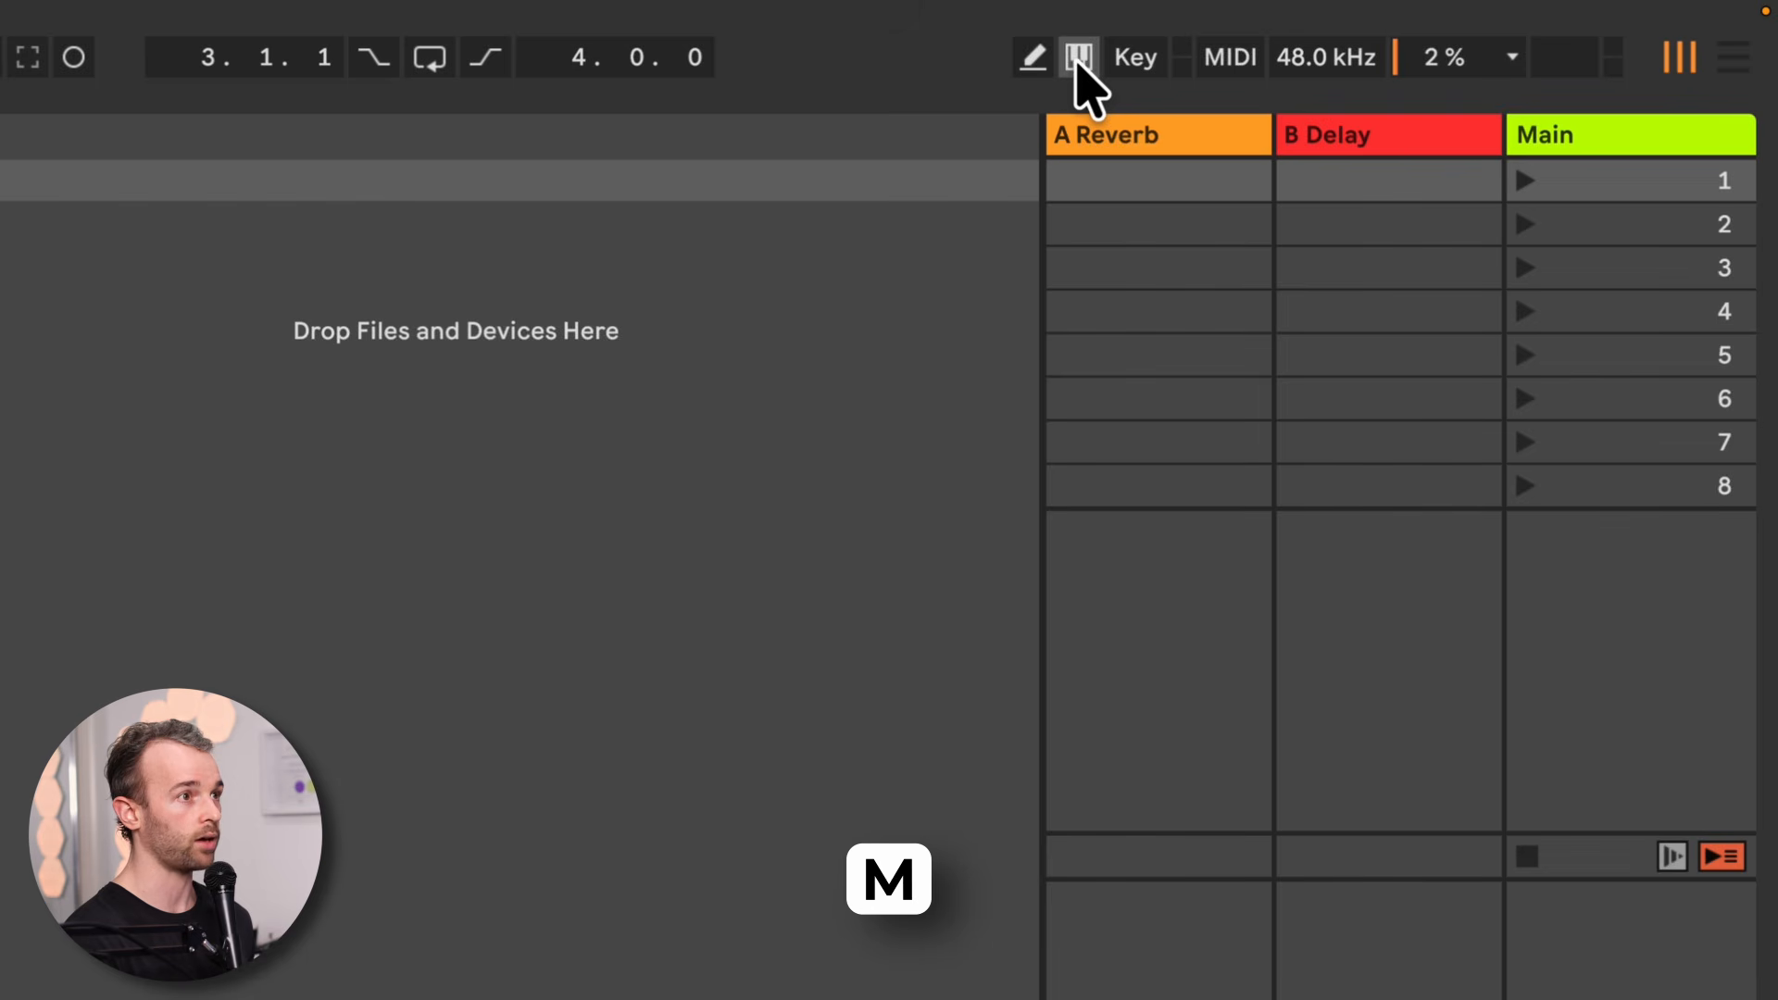
click(1077, 57)
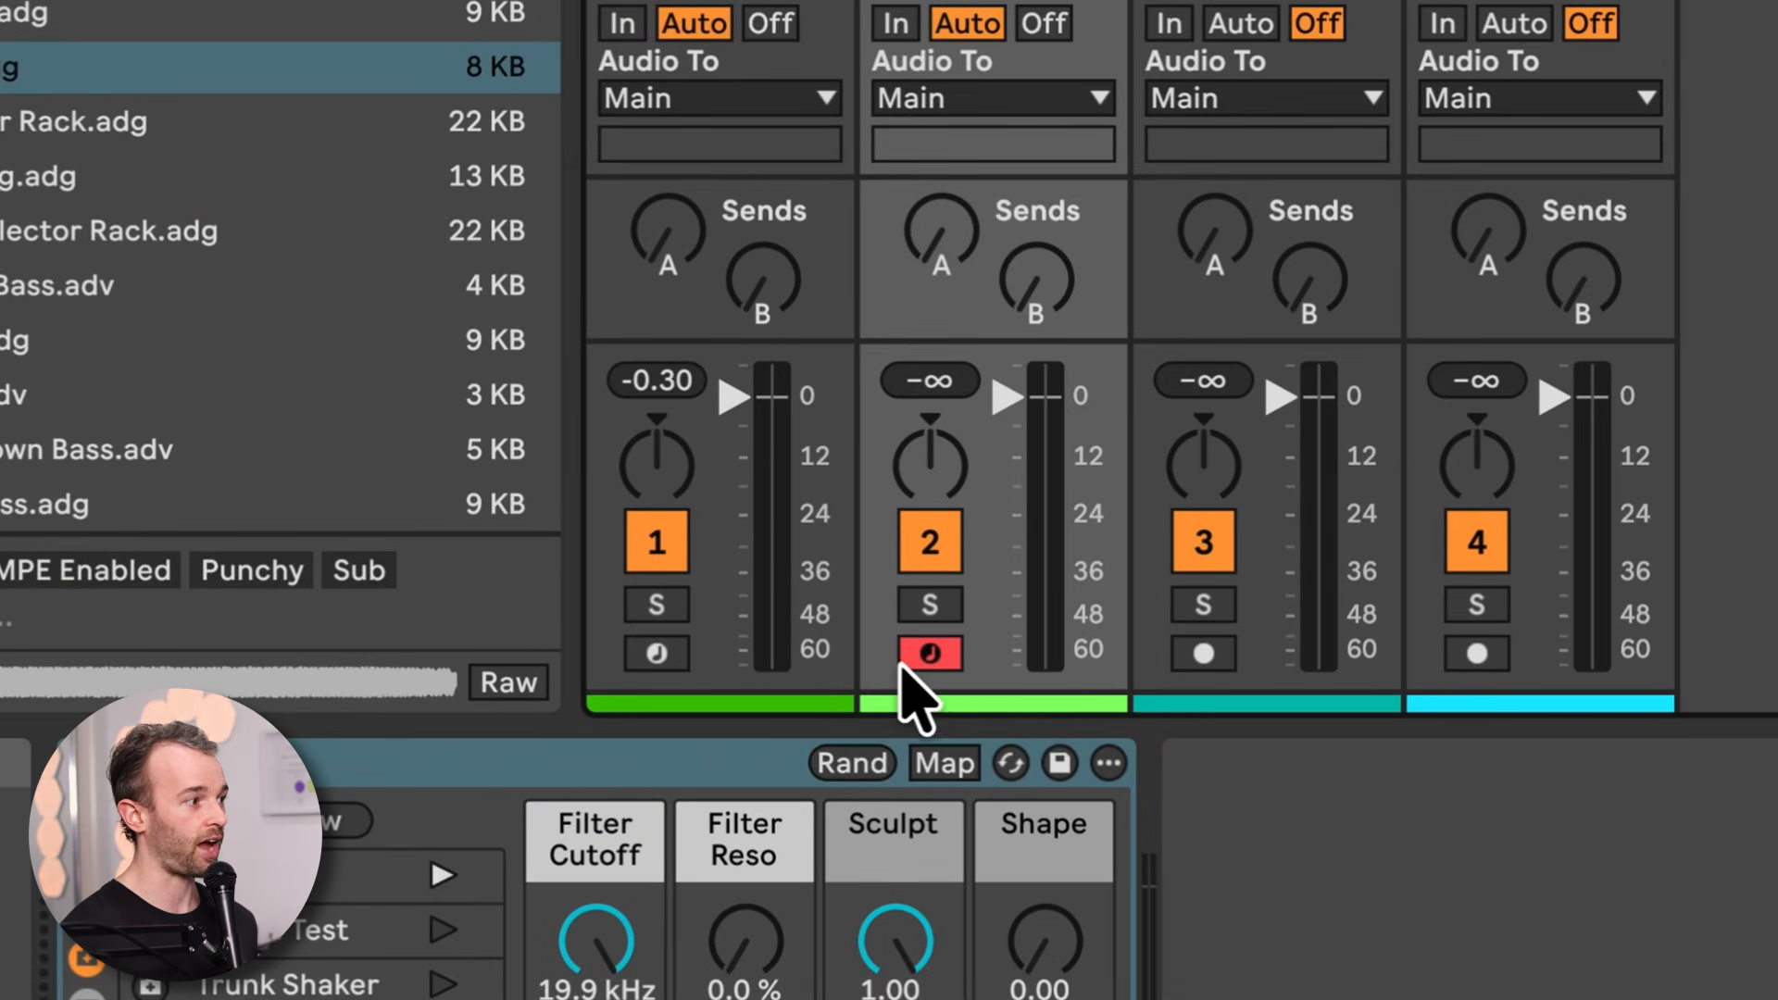
click(933, 657)
click(931, 653)
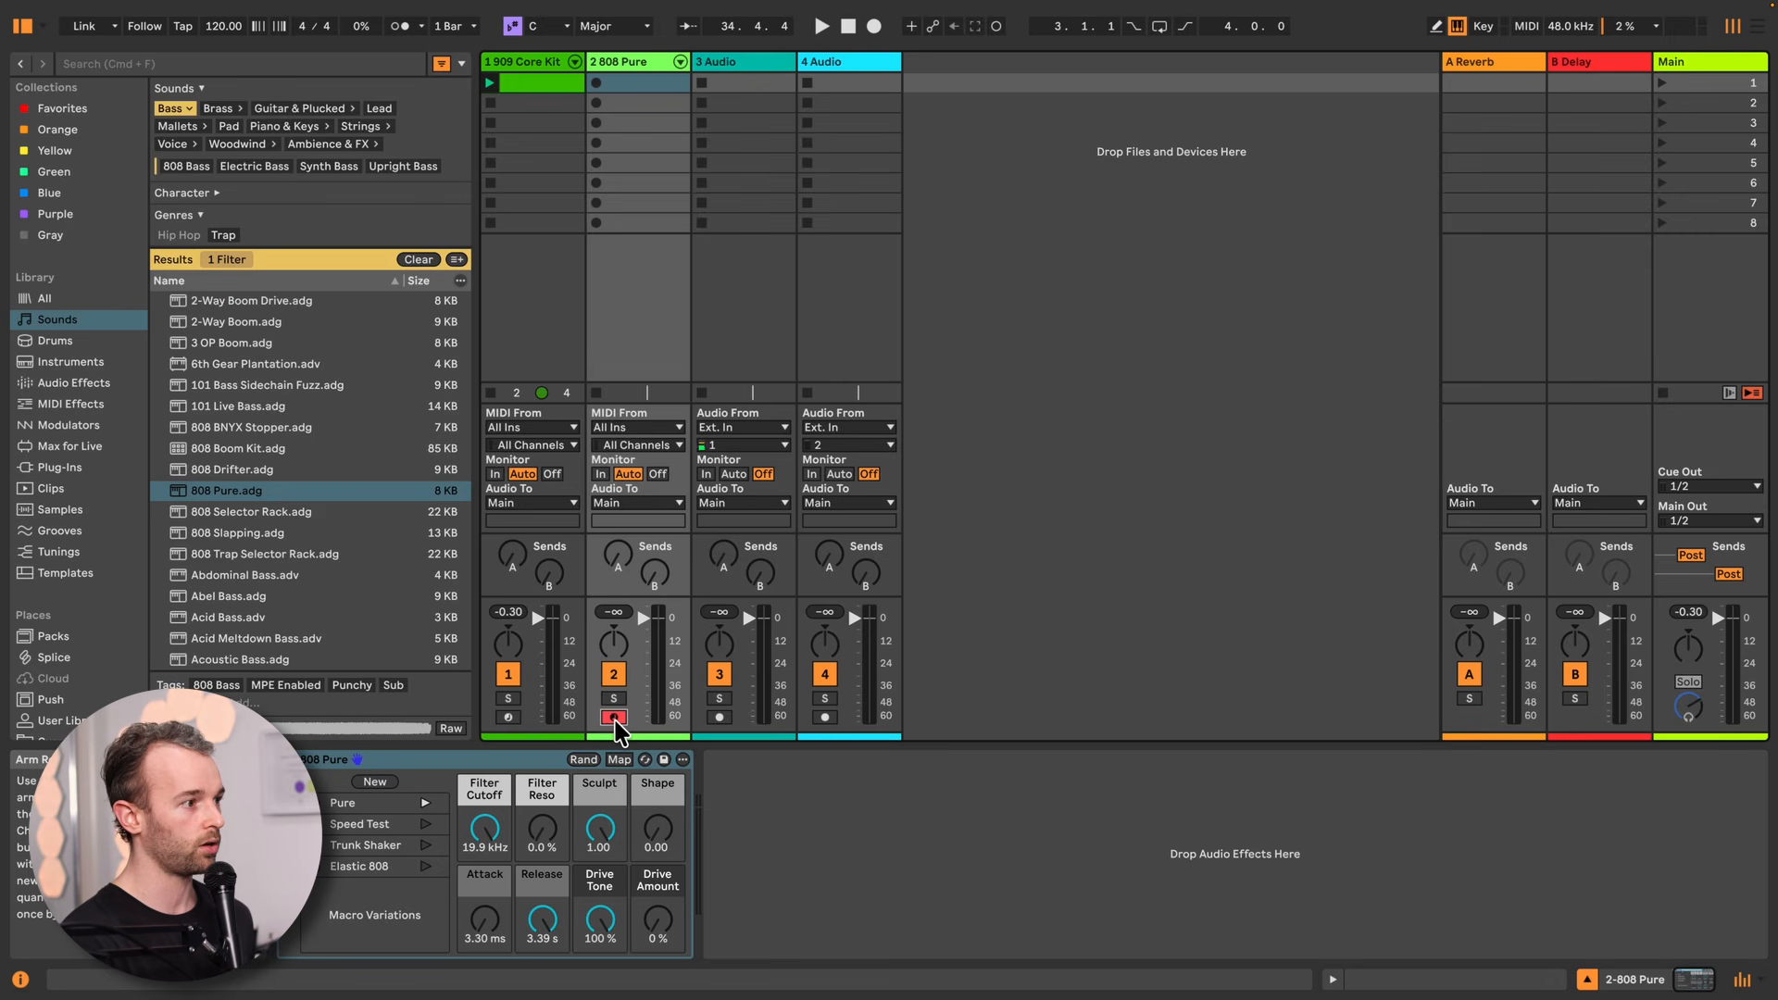
Lower the computer MIDI keyboard by two octaves, auditioning the 808 Pure bass before and after each change
key(a)
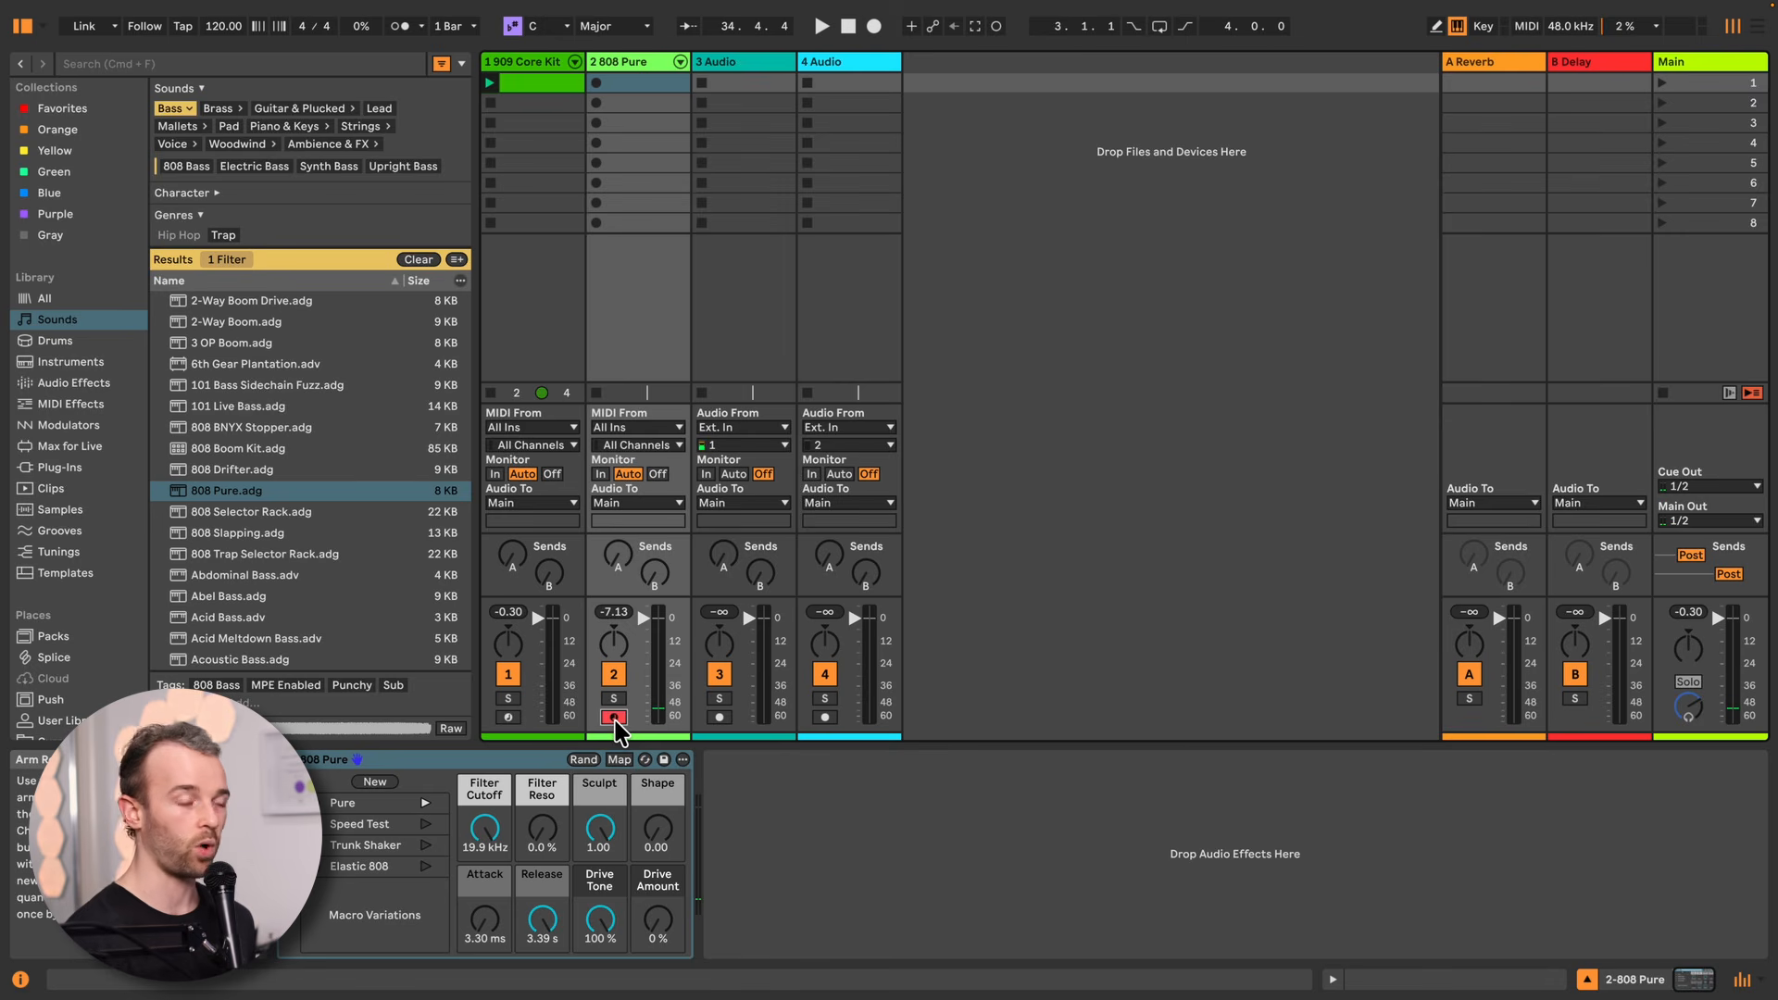
key(z)
key(a)
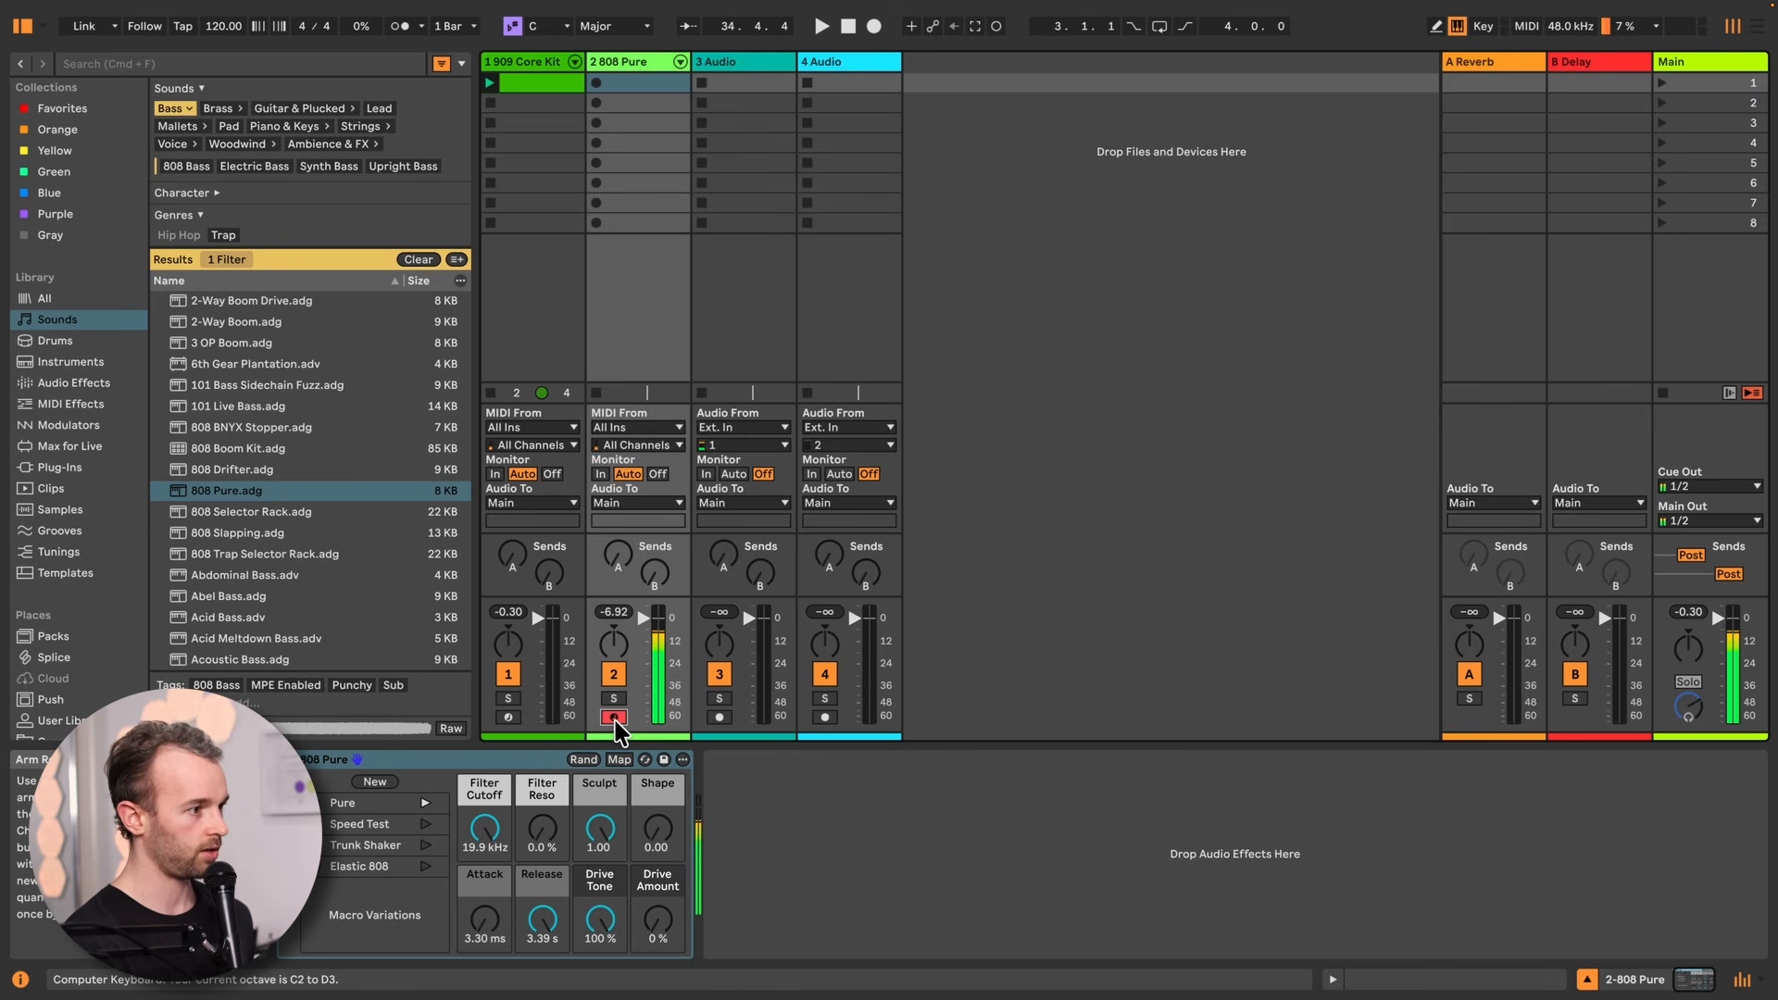
key(z)
key(a)
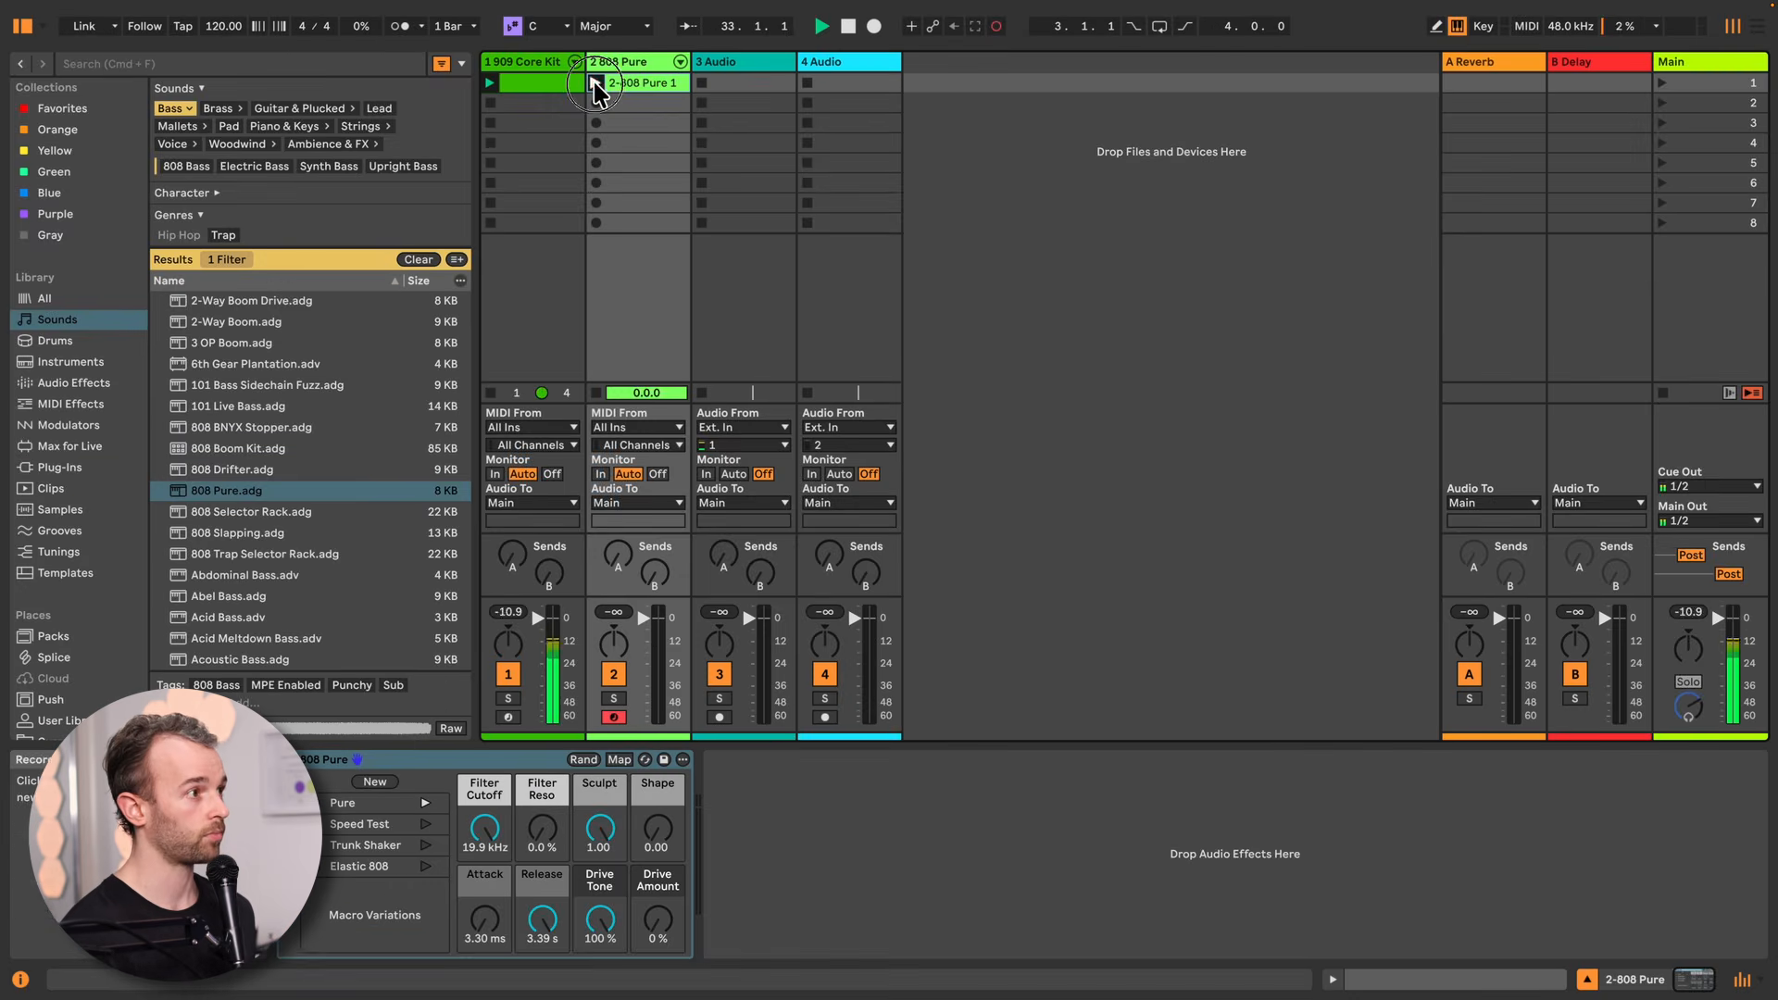
Record a bass line into the first clip slot of the 808 Pure track, stop playback and deselect its notes
click(694, 151)
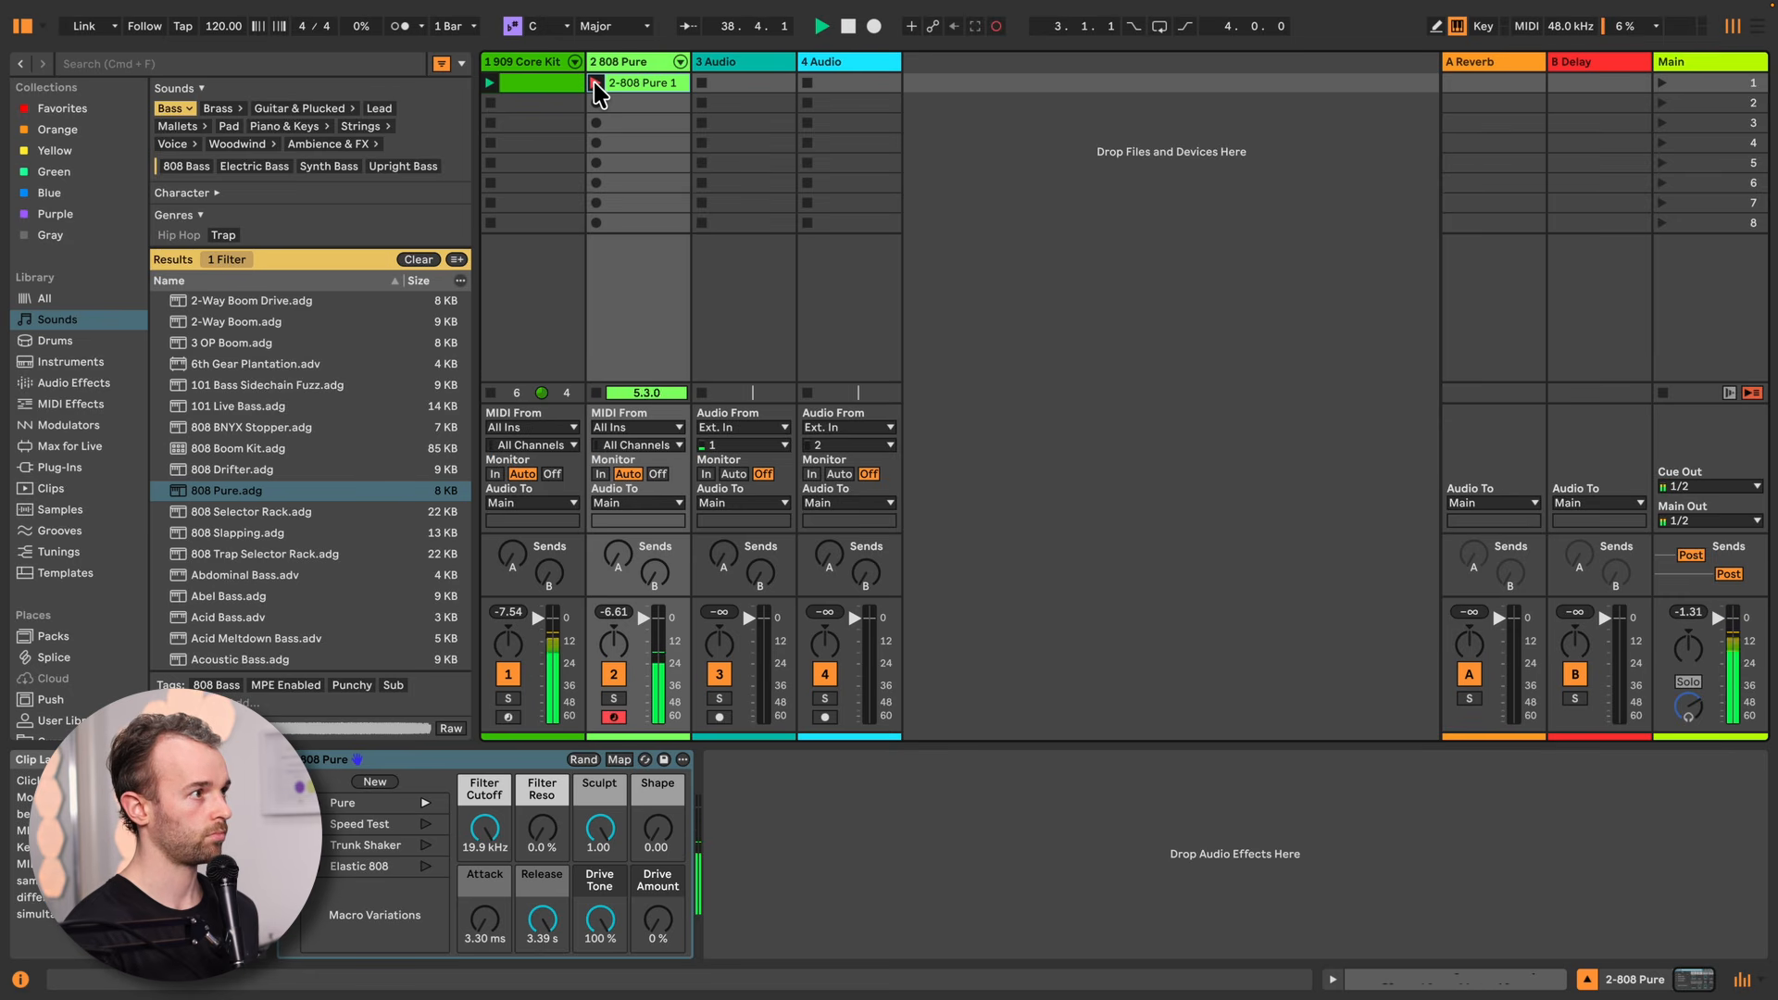
key(space)
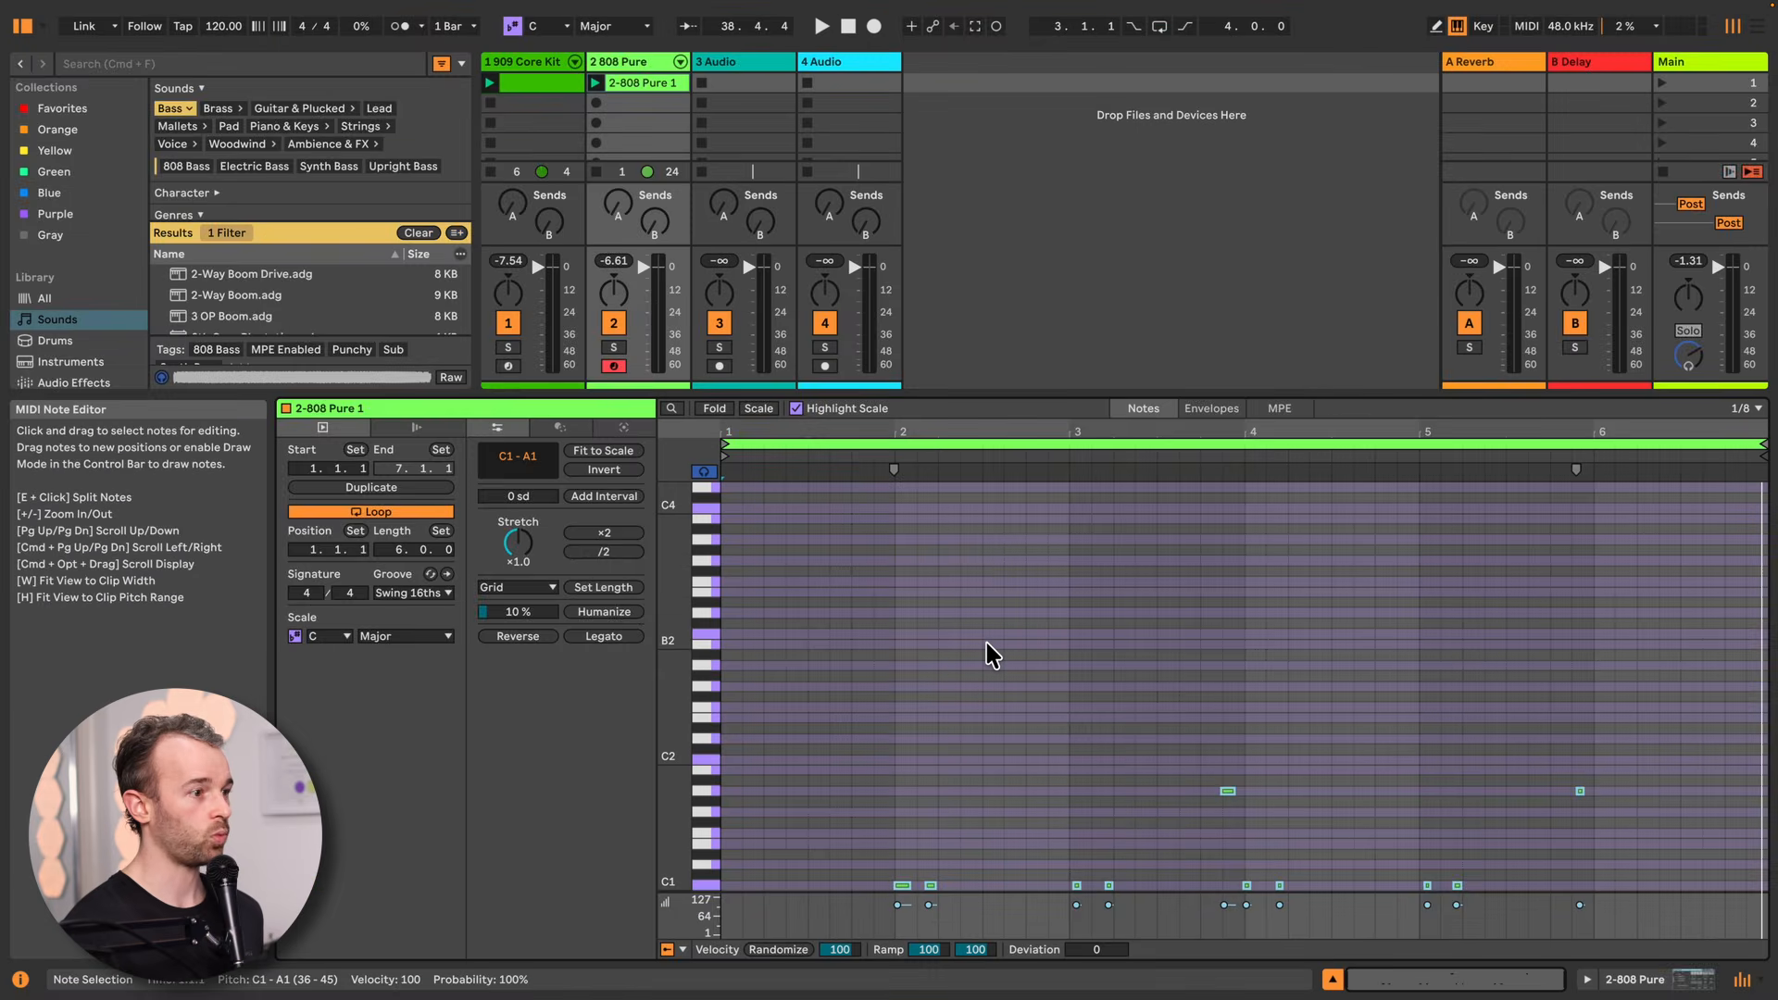
click(875, 726)
click(917, 728)
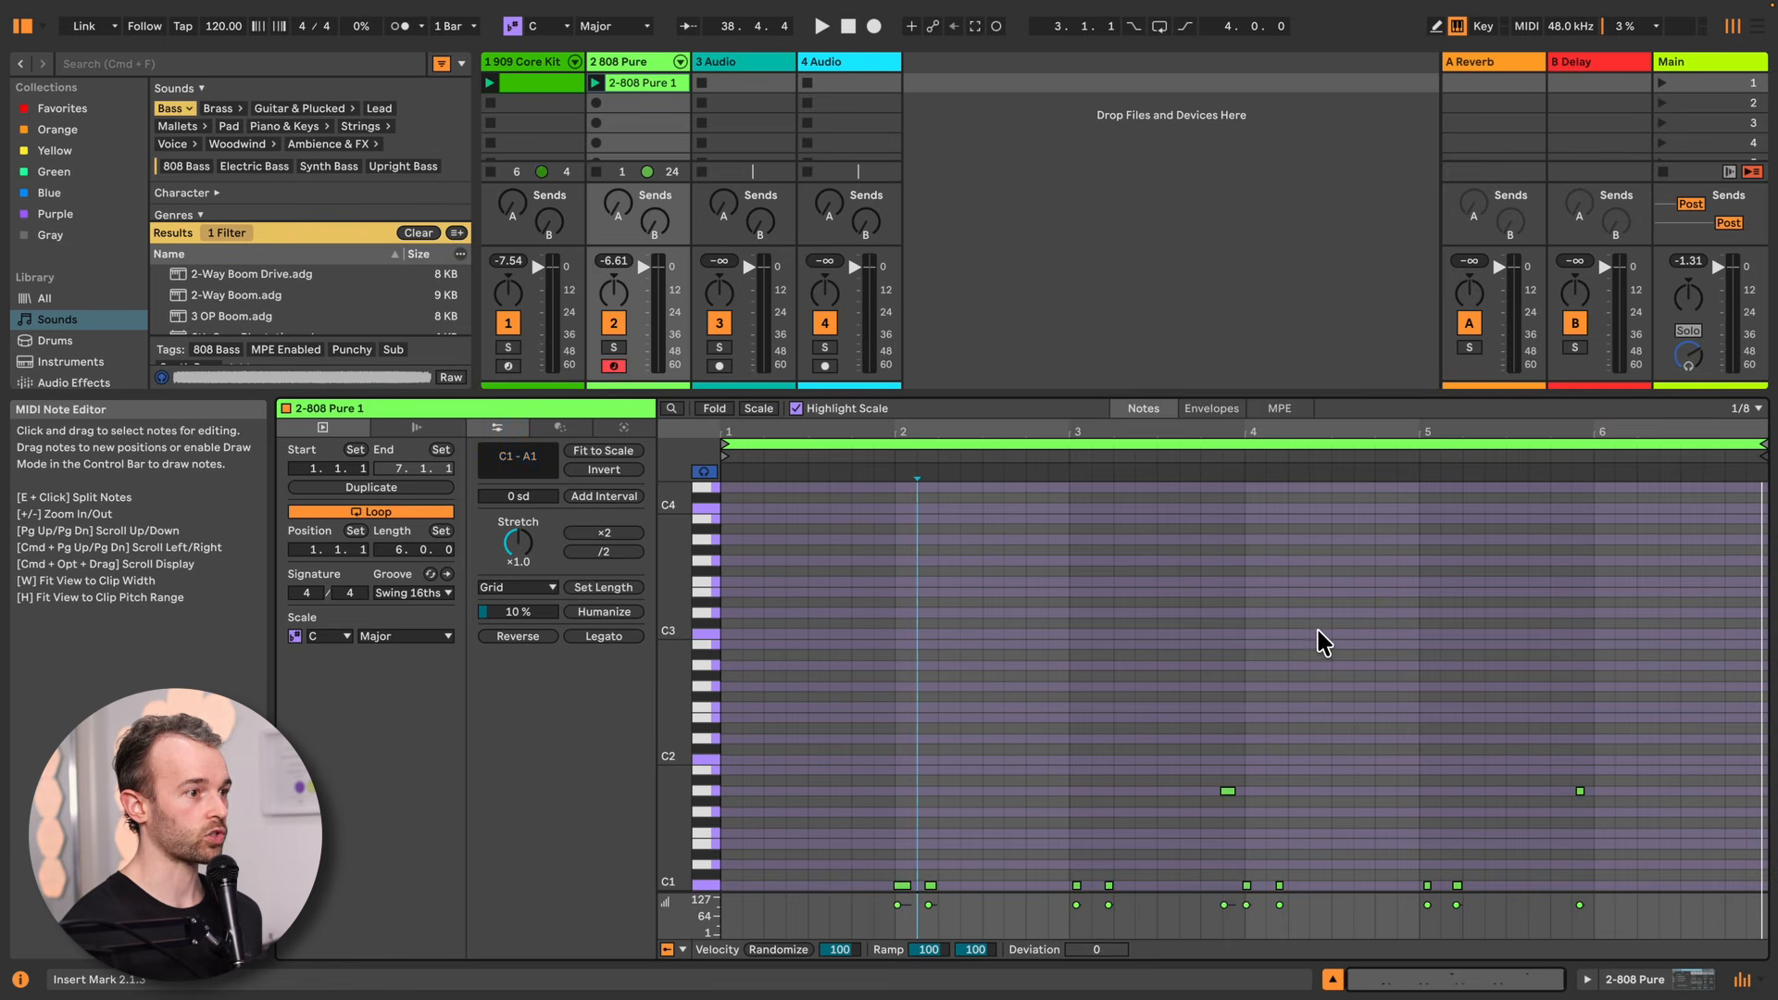
Select all the recorded notes in the 808 Pure clip and open their quantize settings
scroll(1324, 640, down, 2)
scroll(1324, 641, down, 3)
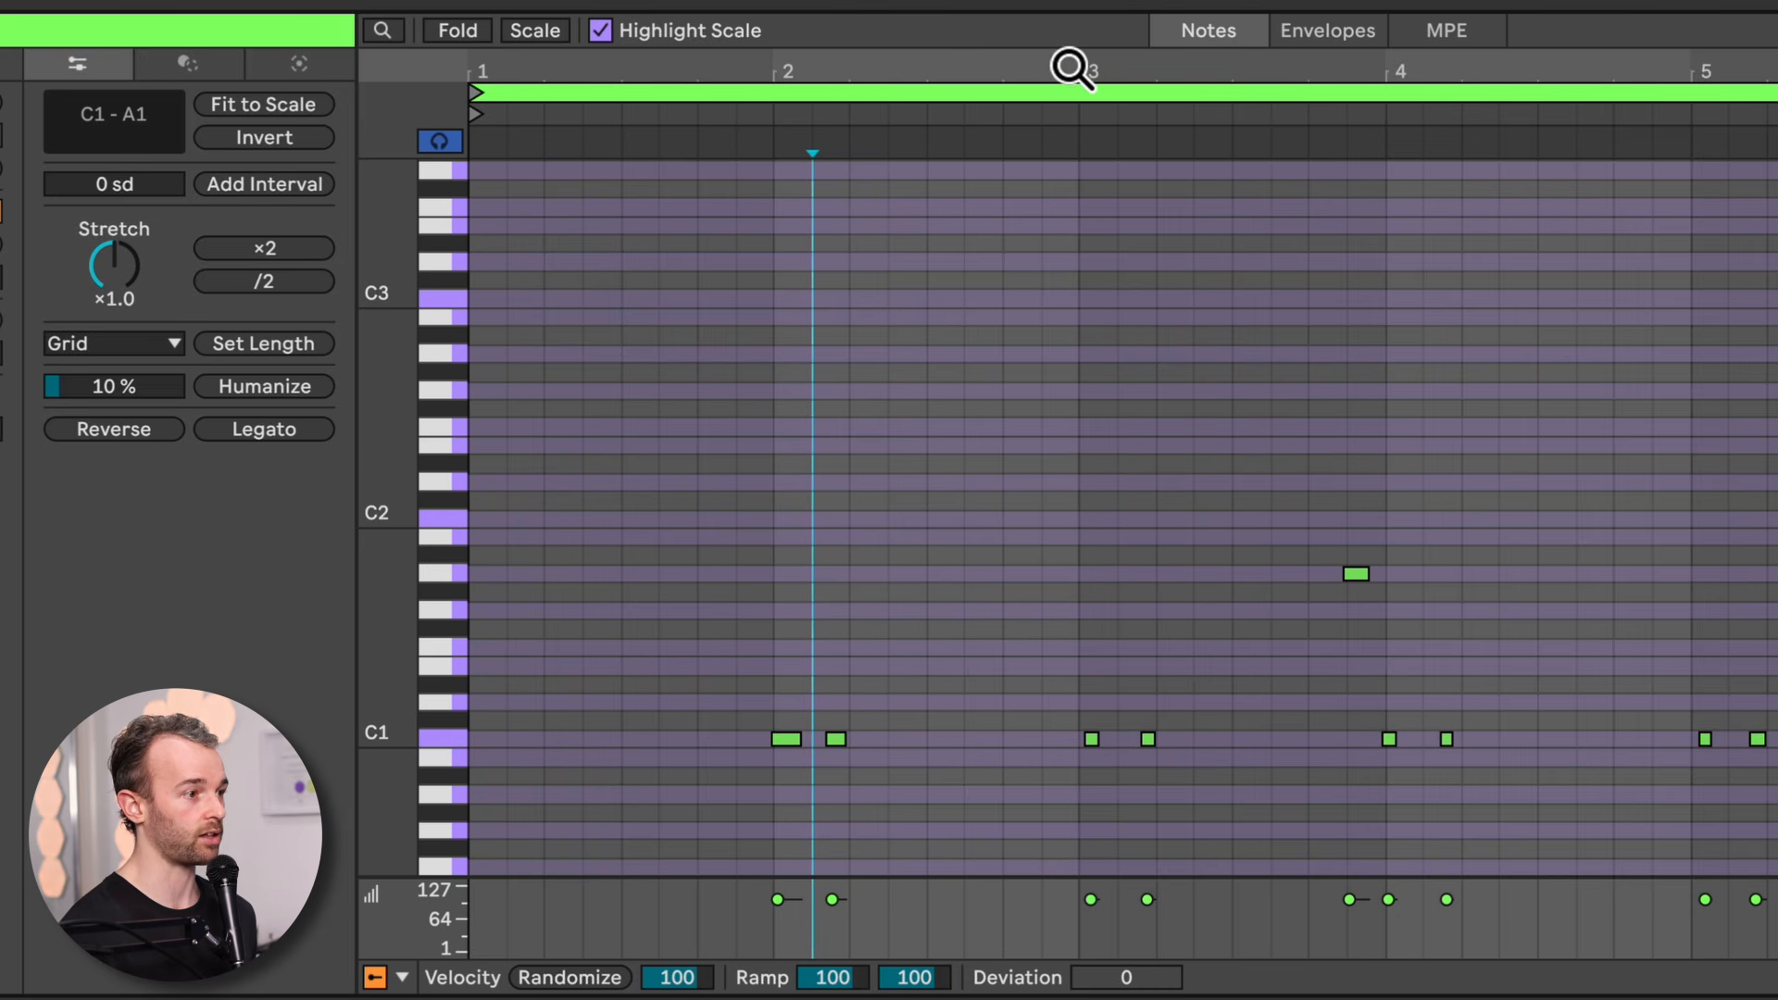
mouse_move(1072, 68)
mouse_down()
mouse_move(1069, 231)
mouse_move(1074, 56)
mouse_move(1039, 51)
mouse_move(1071, 56)
mouse_up()
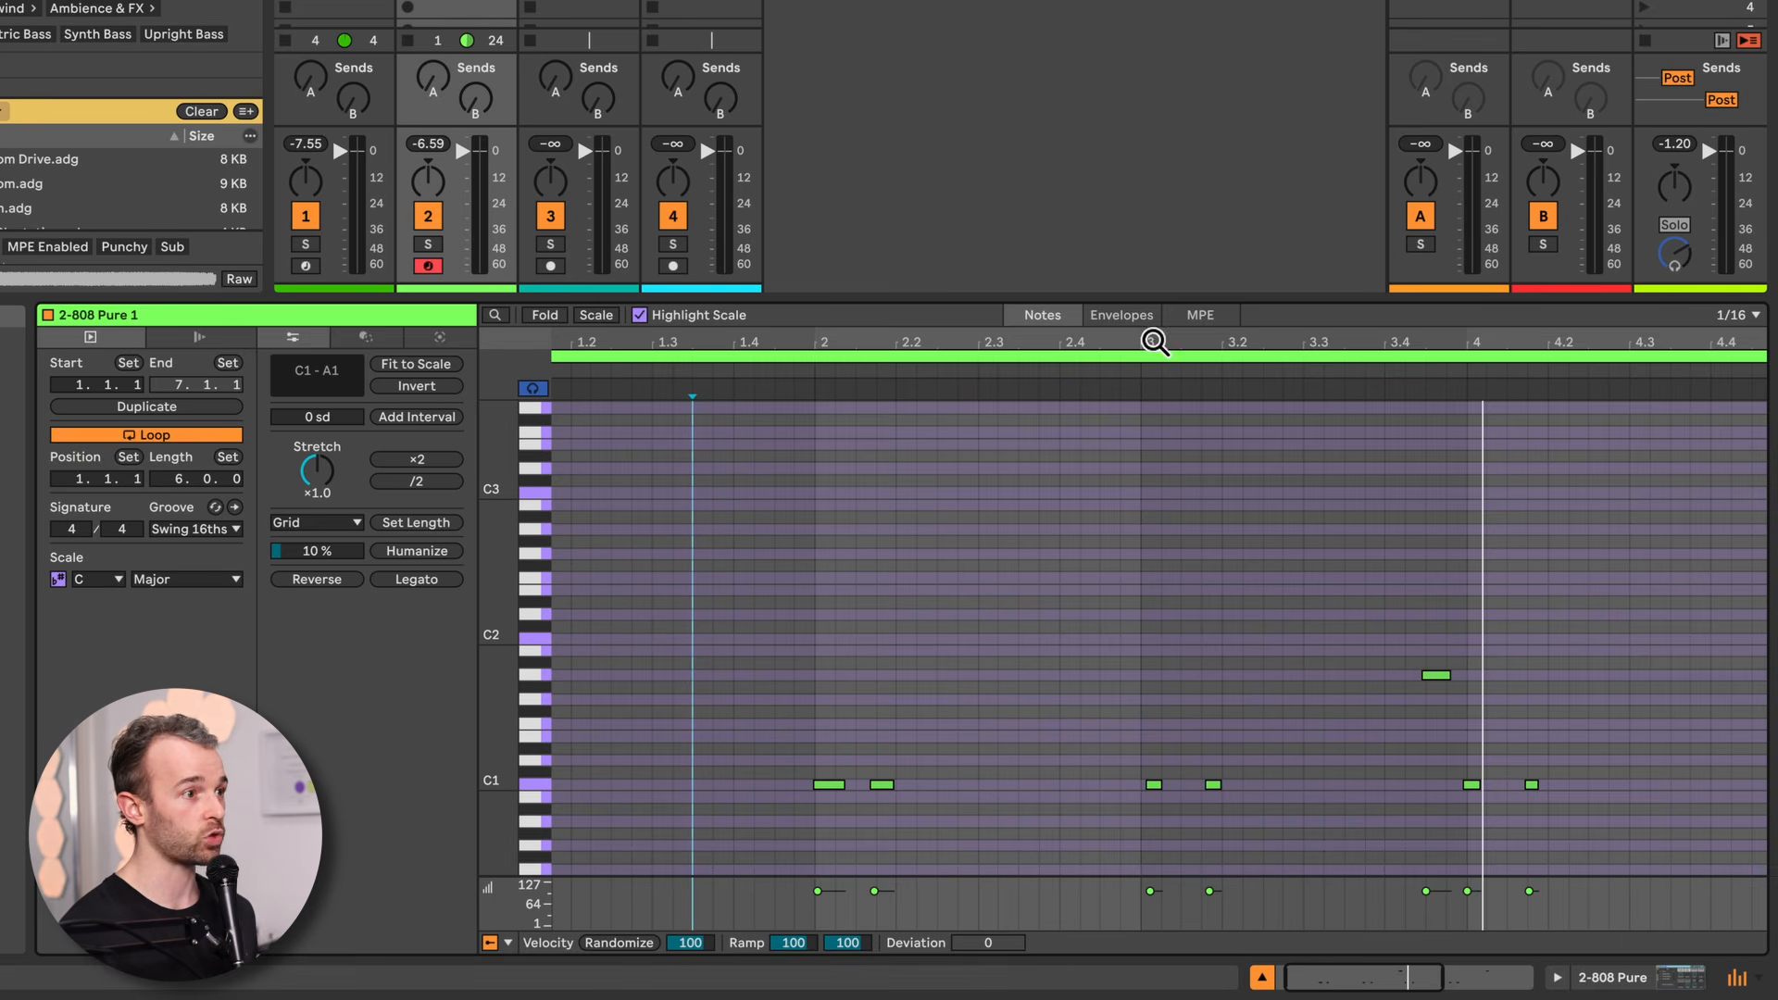
double_click(1151, 339)
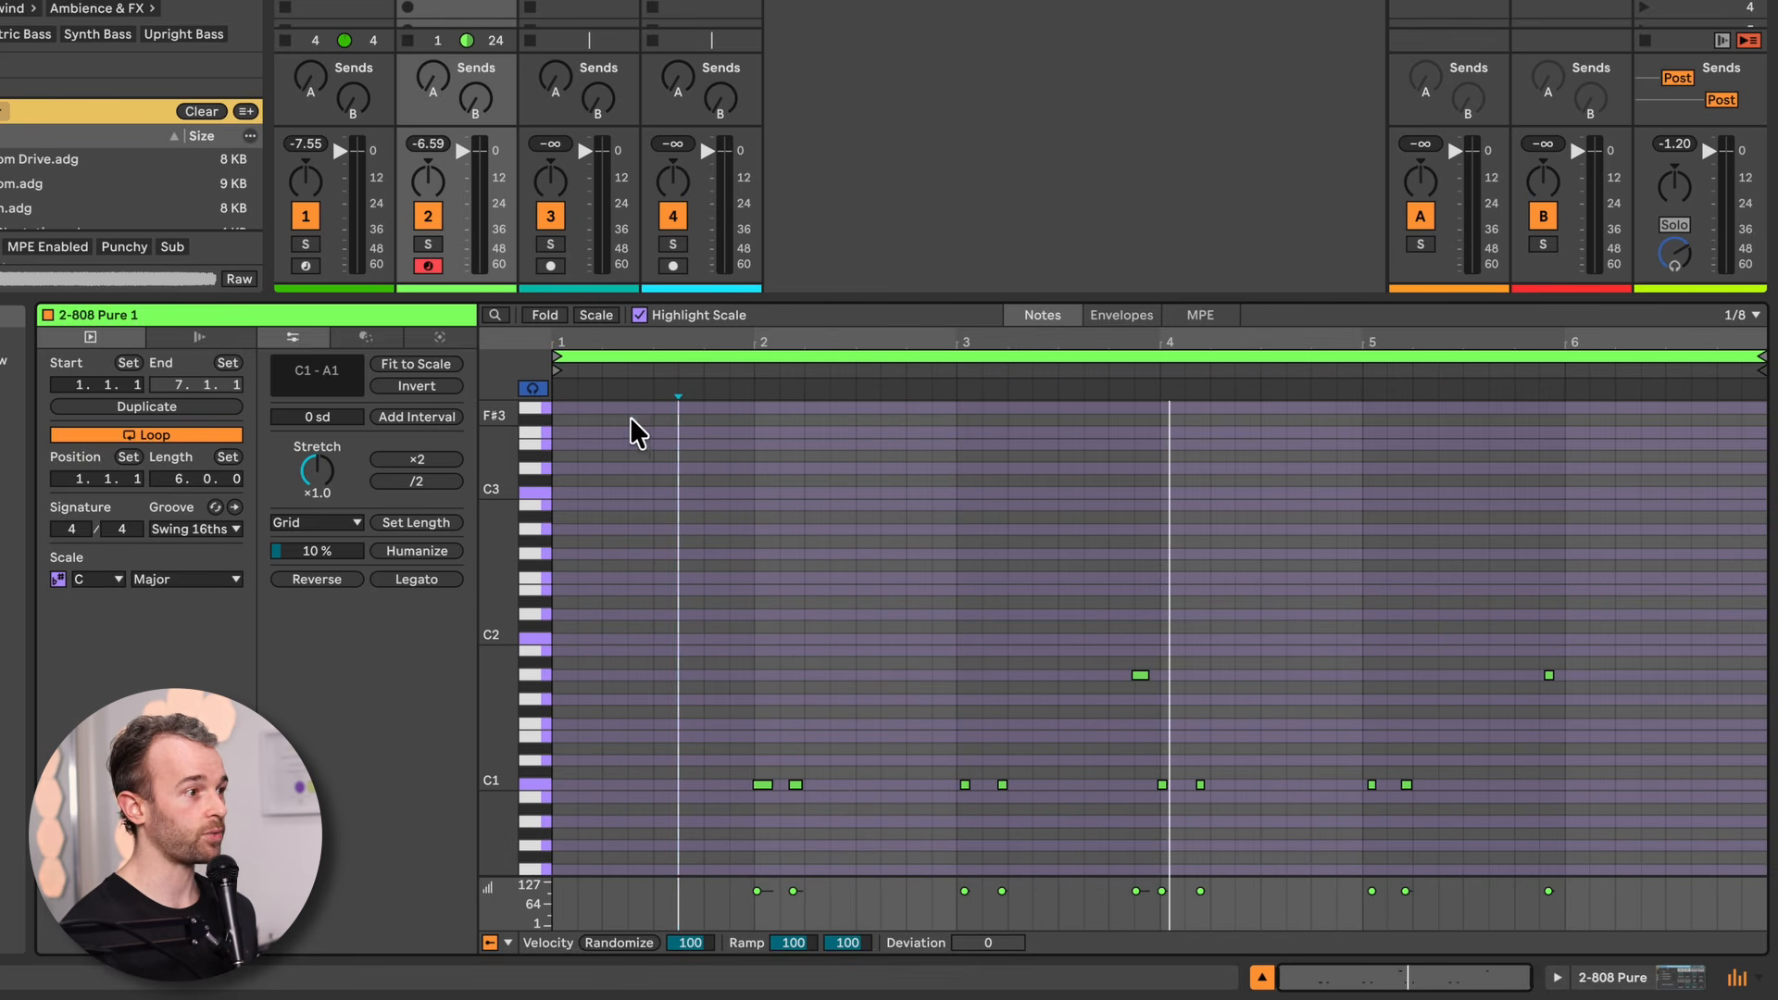
drag(653, 437, 1629, 839)
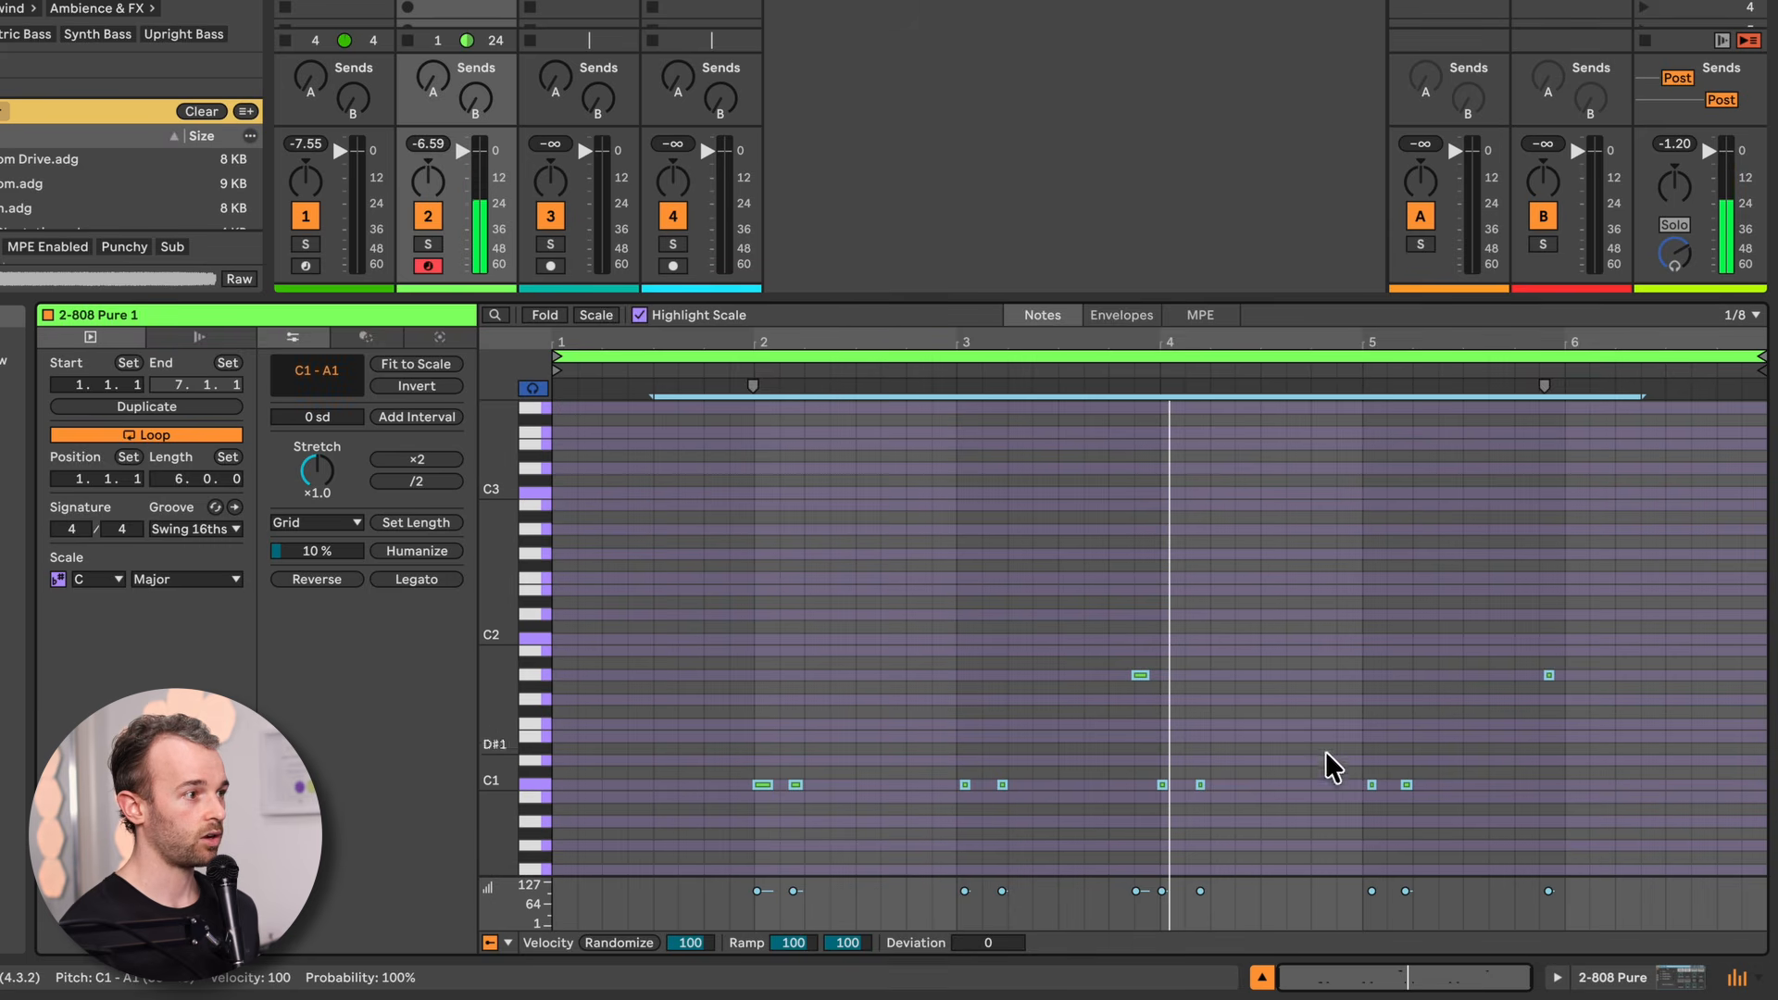
right_click(1016, 639)
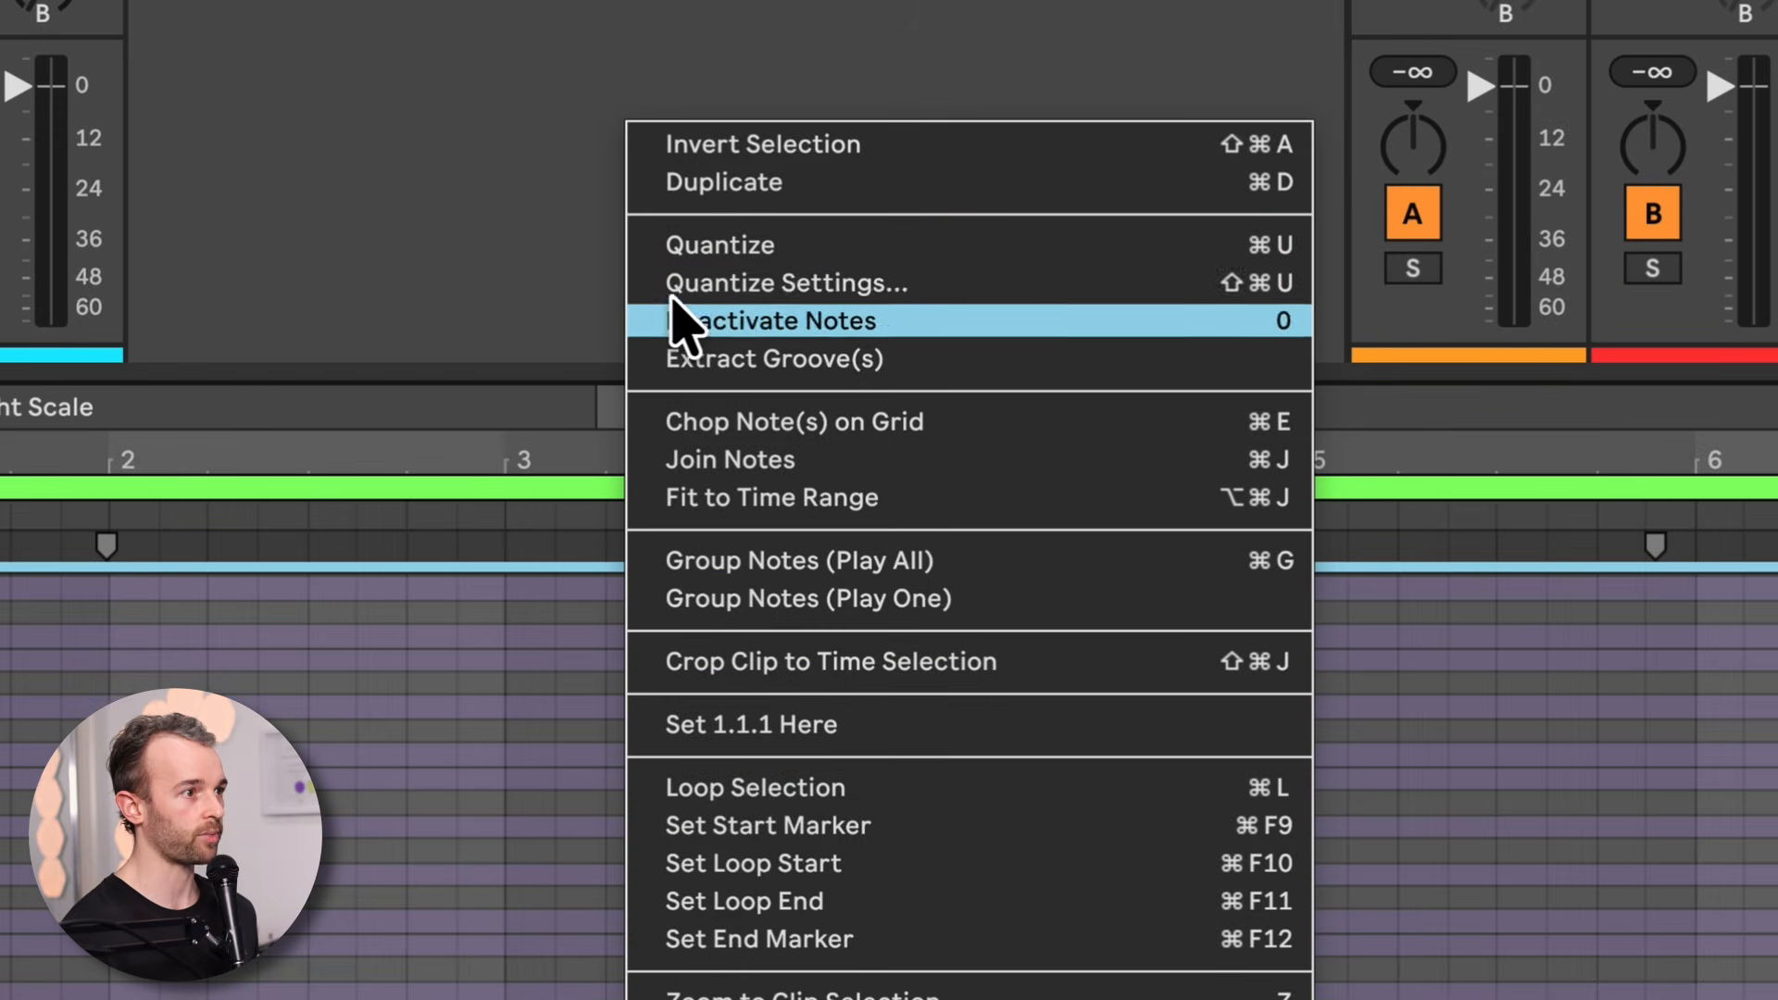
click(908, 292)
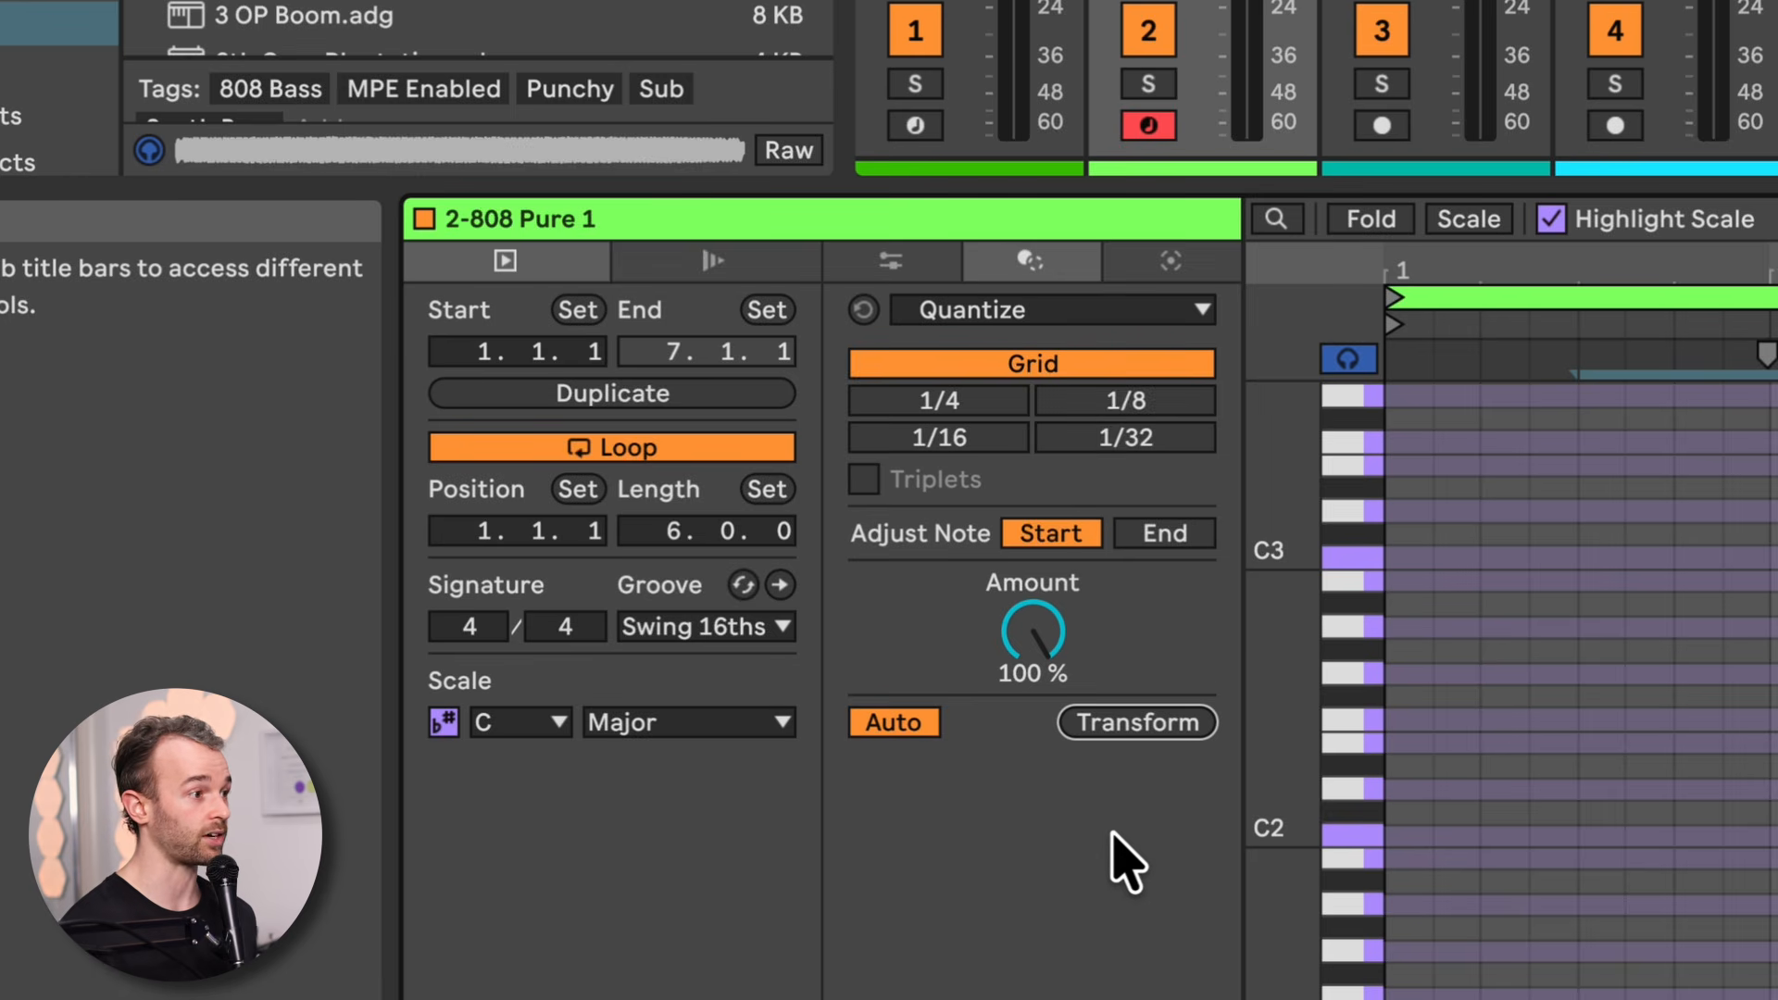
Quantize the start of the selected bass notes to a 1/16 grid with the amount at 100 %
drag(1241, 671, 794, 663)
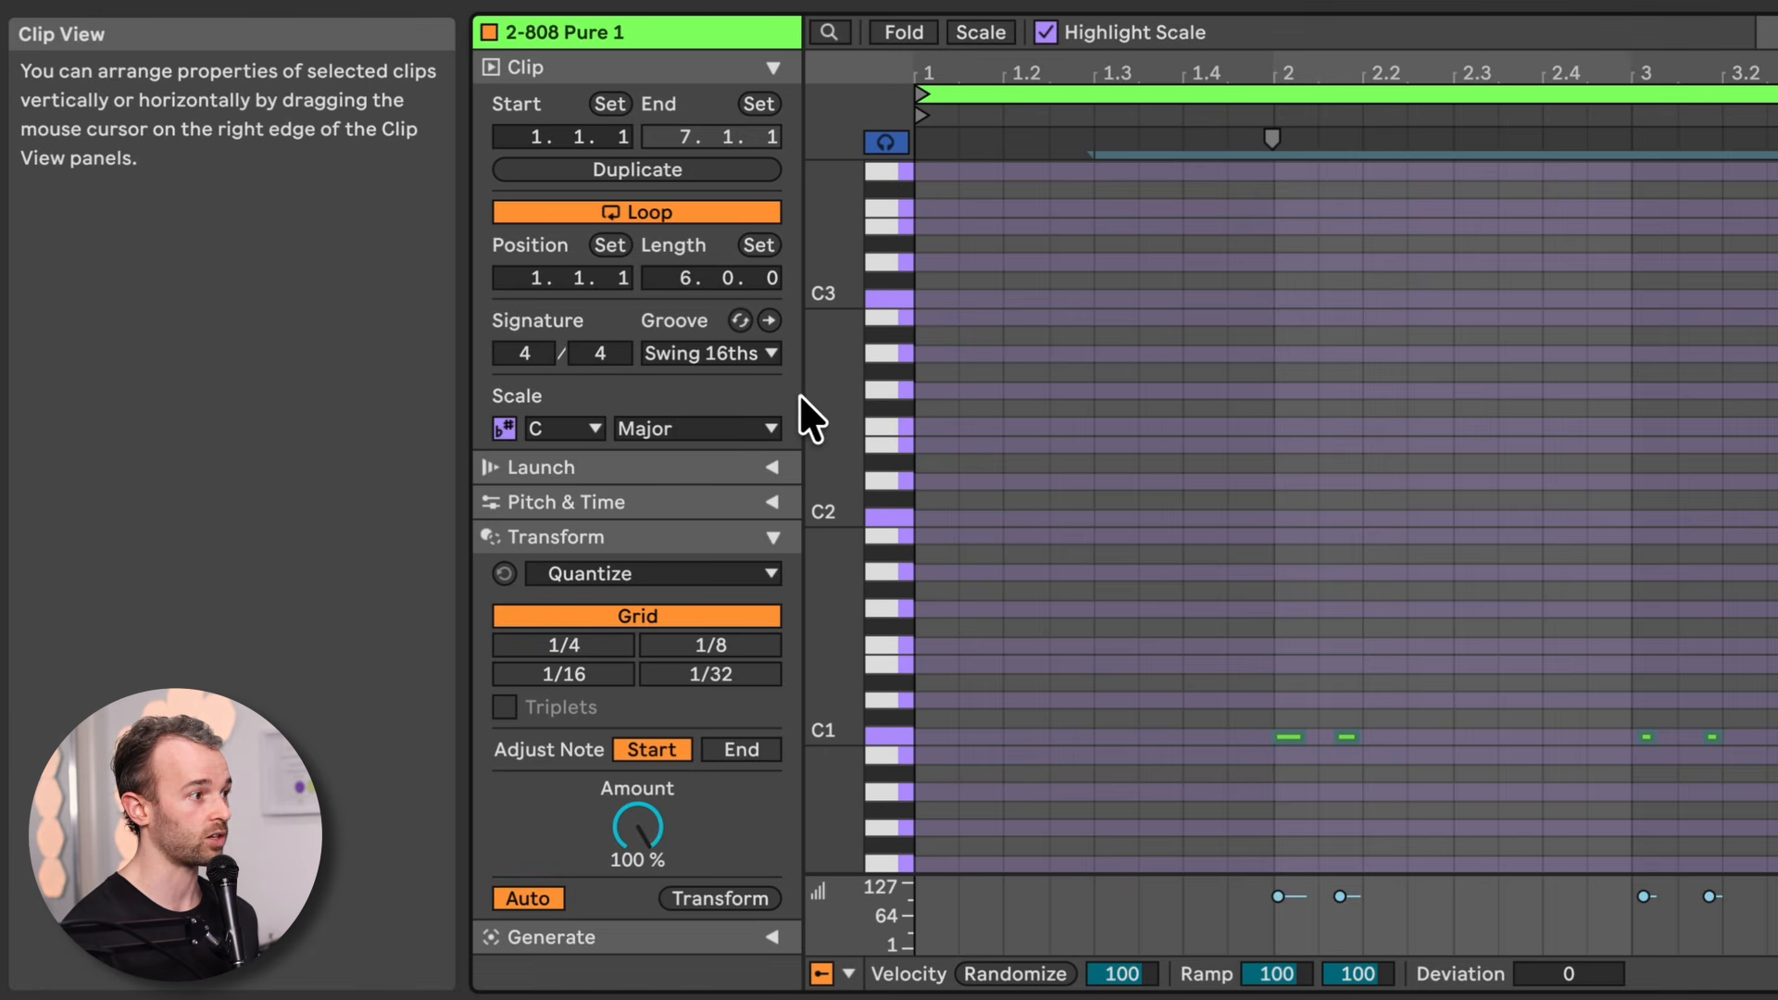
drag(804, 392, 862, 413)
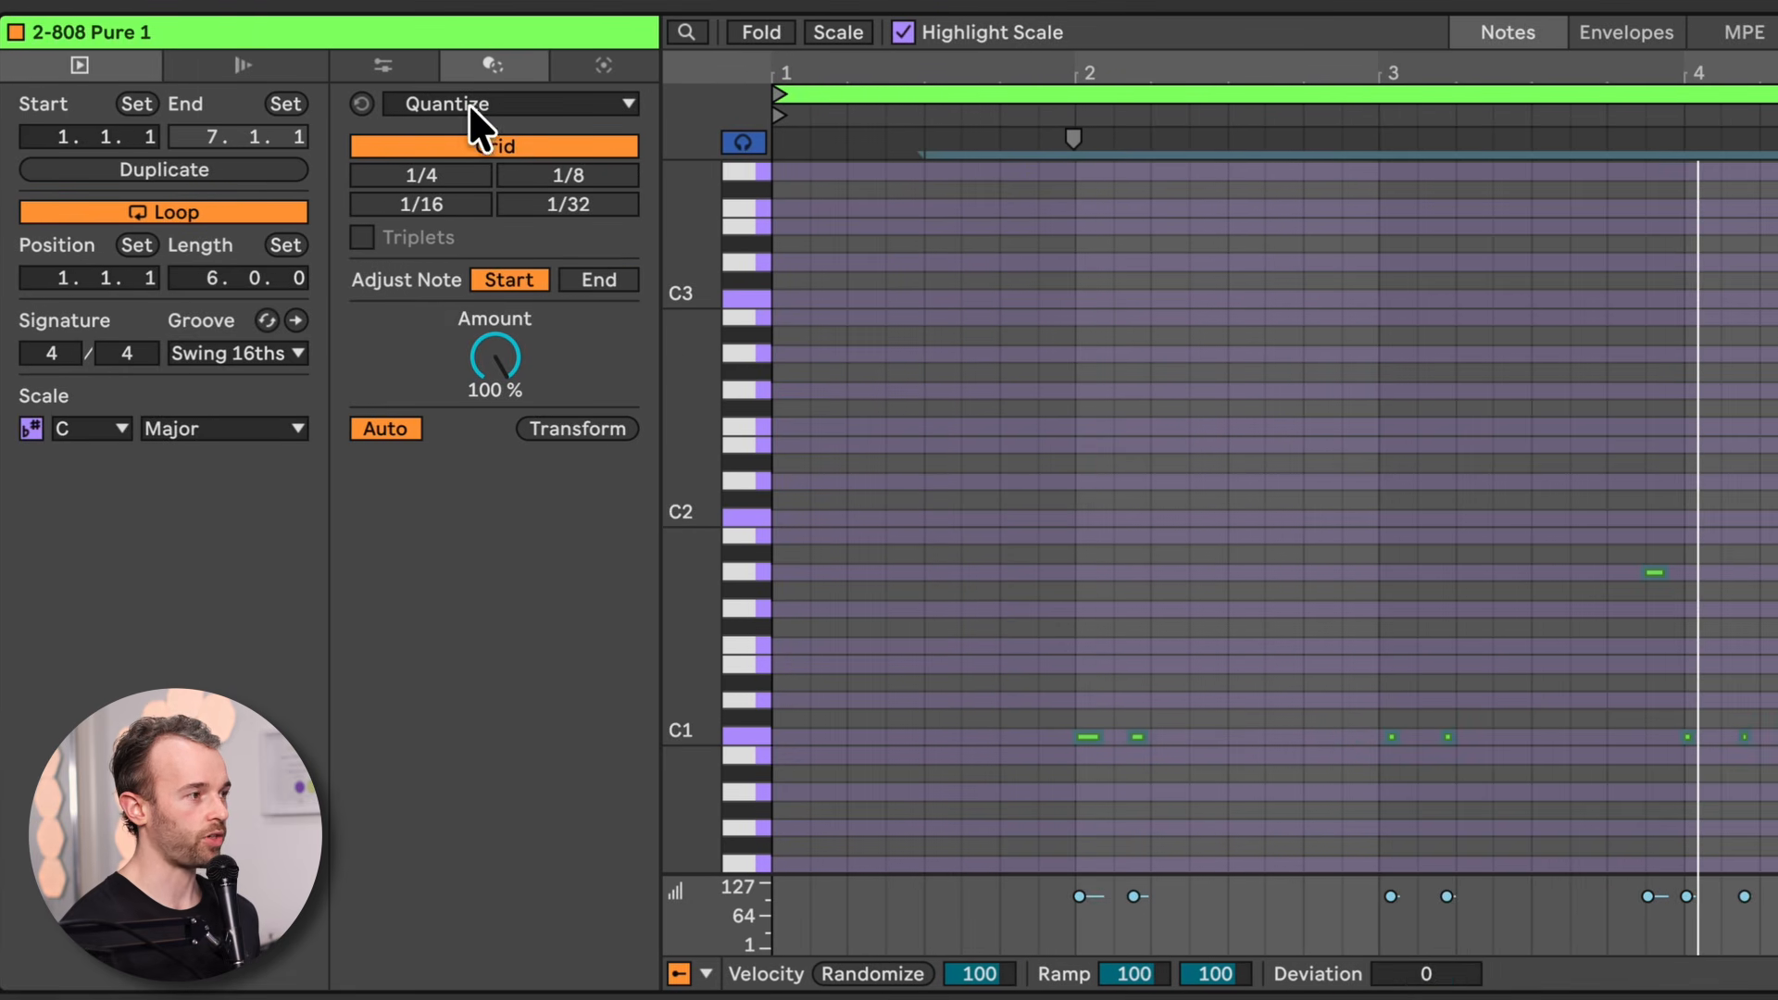
click(489, 24)
click(443, 350)
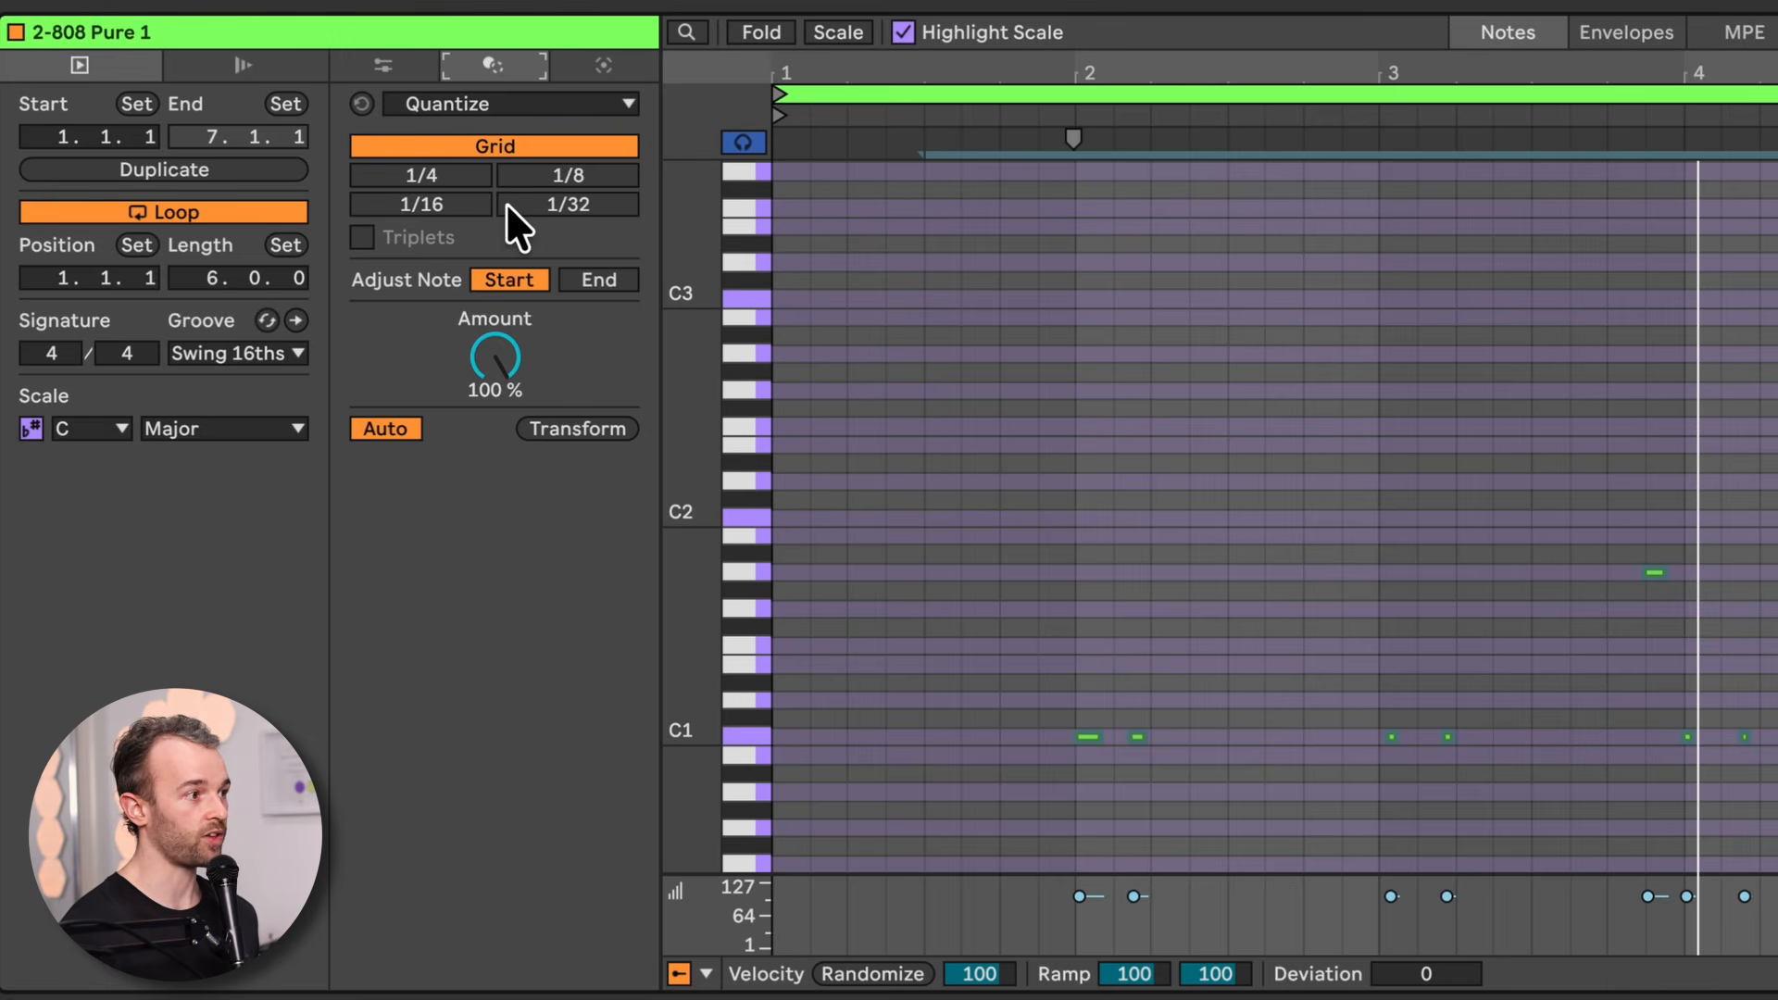
click(407, 204)
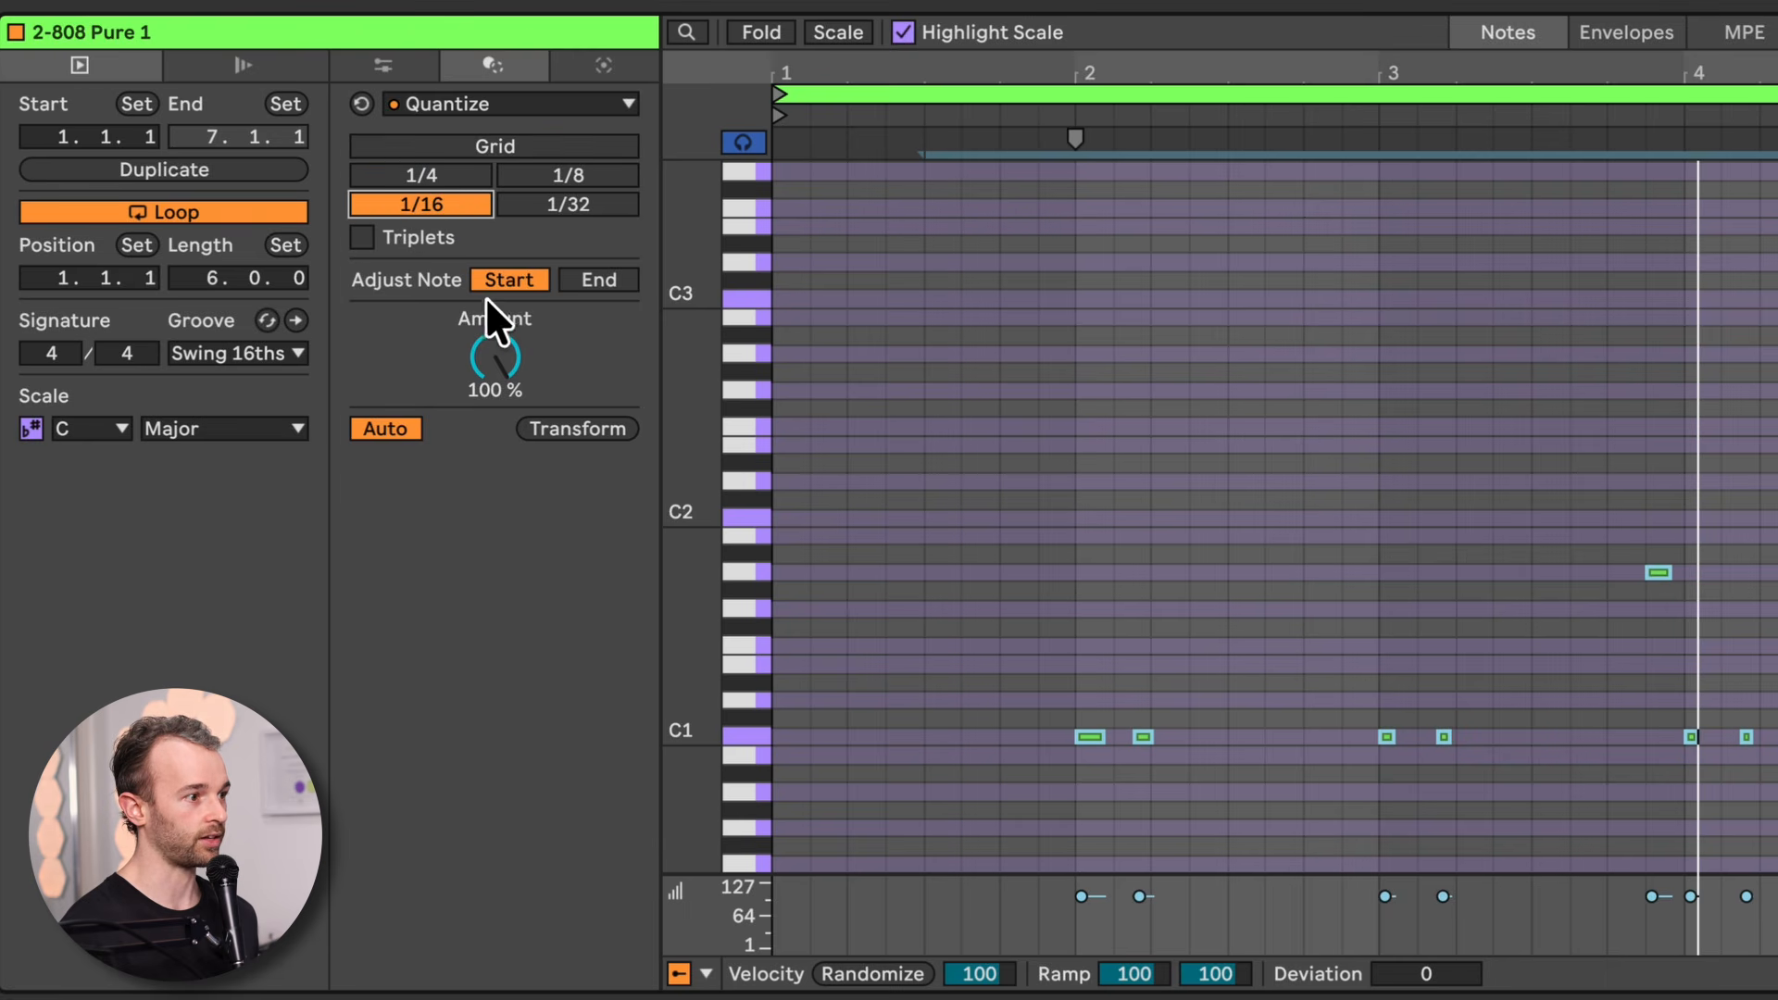
click(600, 426)
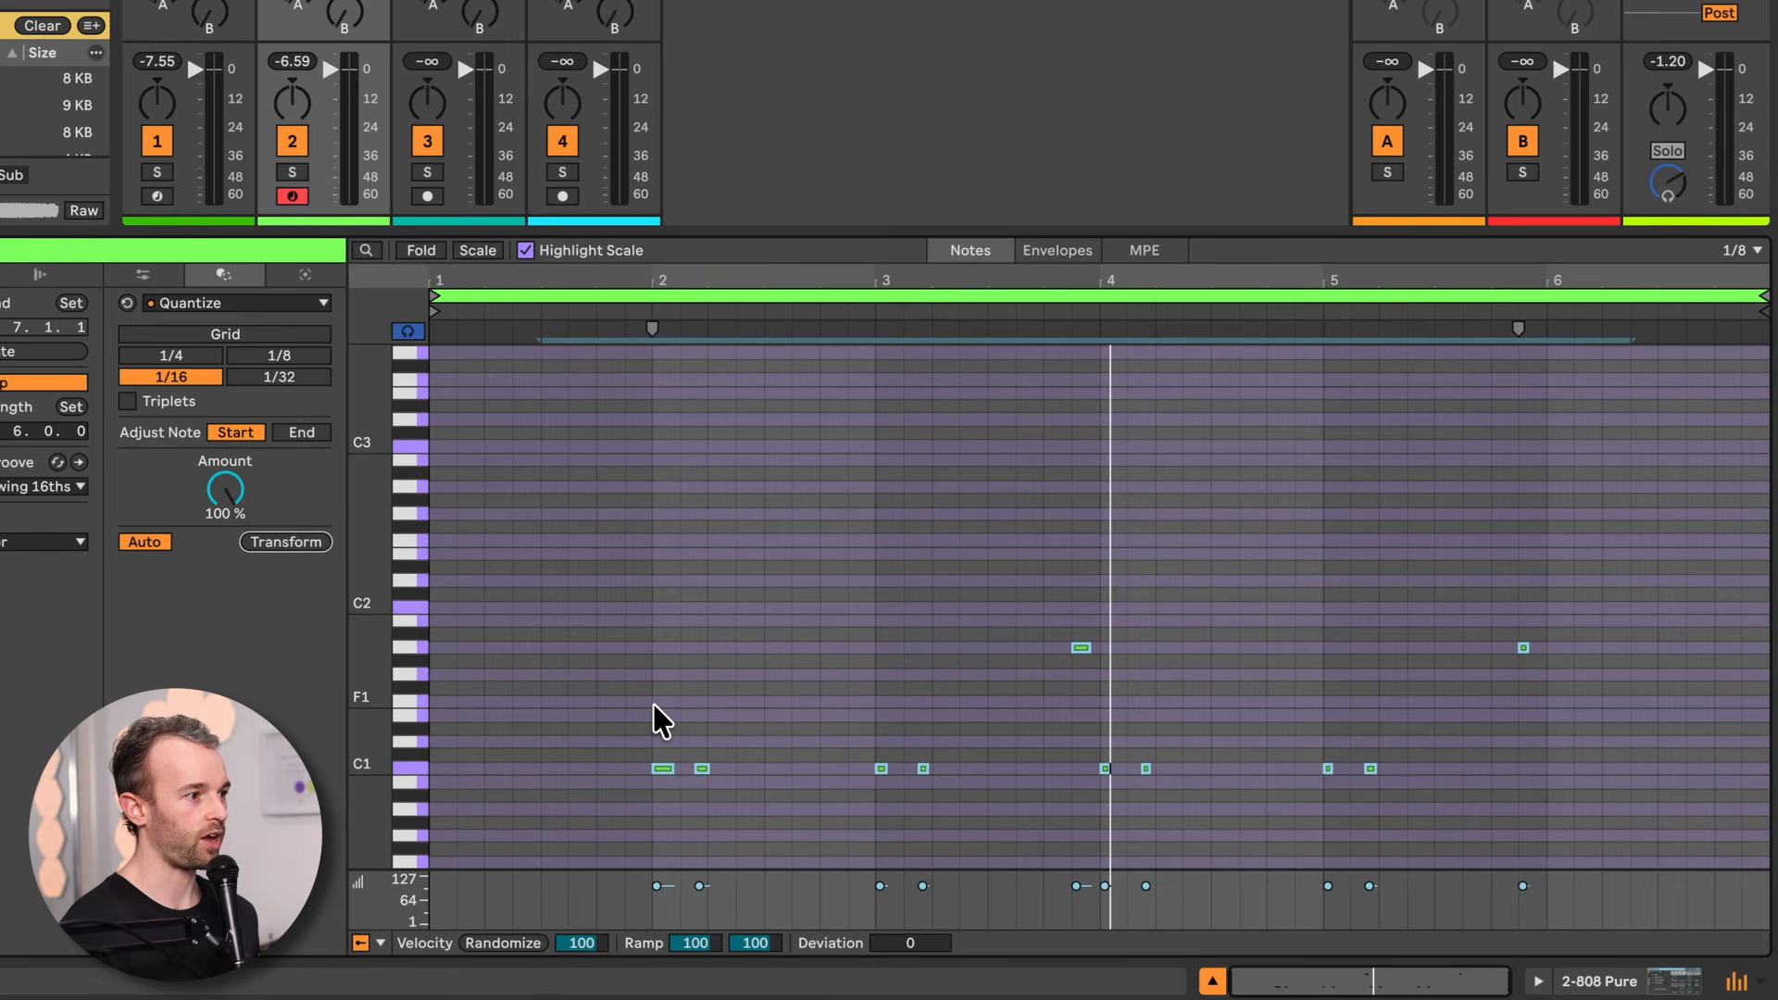
Examine the quantized bass notes against the grid and listen to the clip with the drums
click(653, 703)
drag(654, 278, 655, 302)
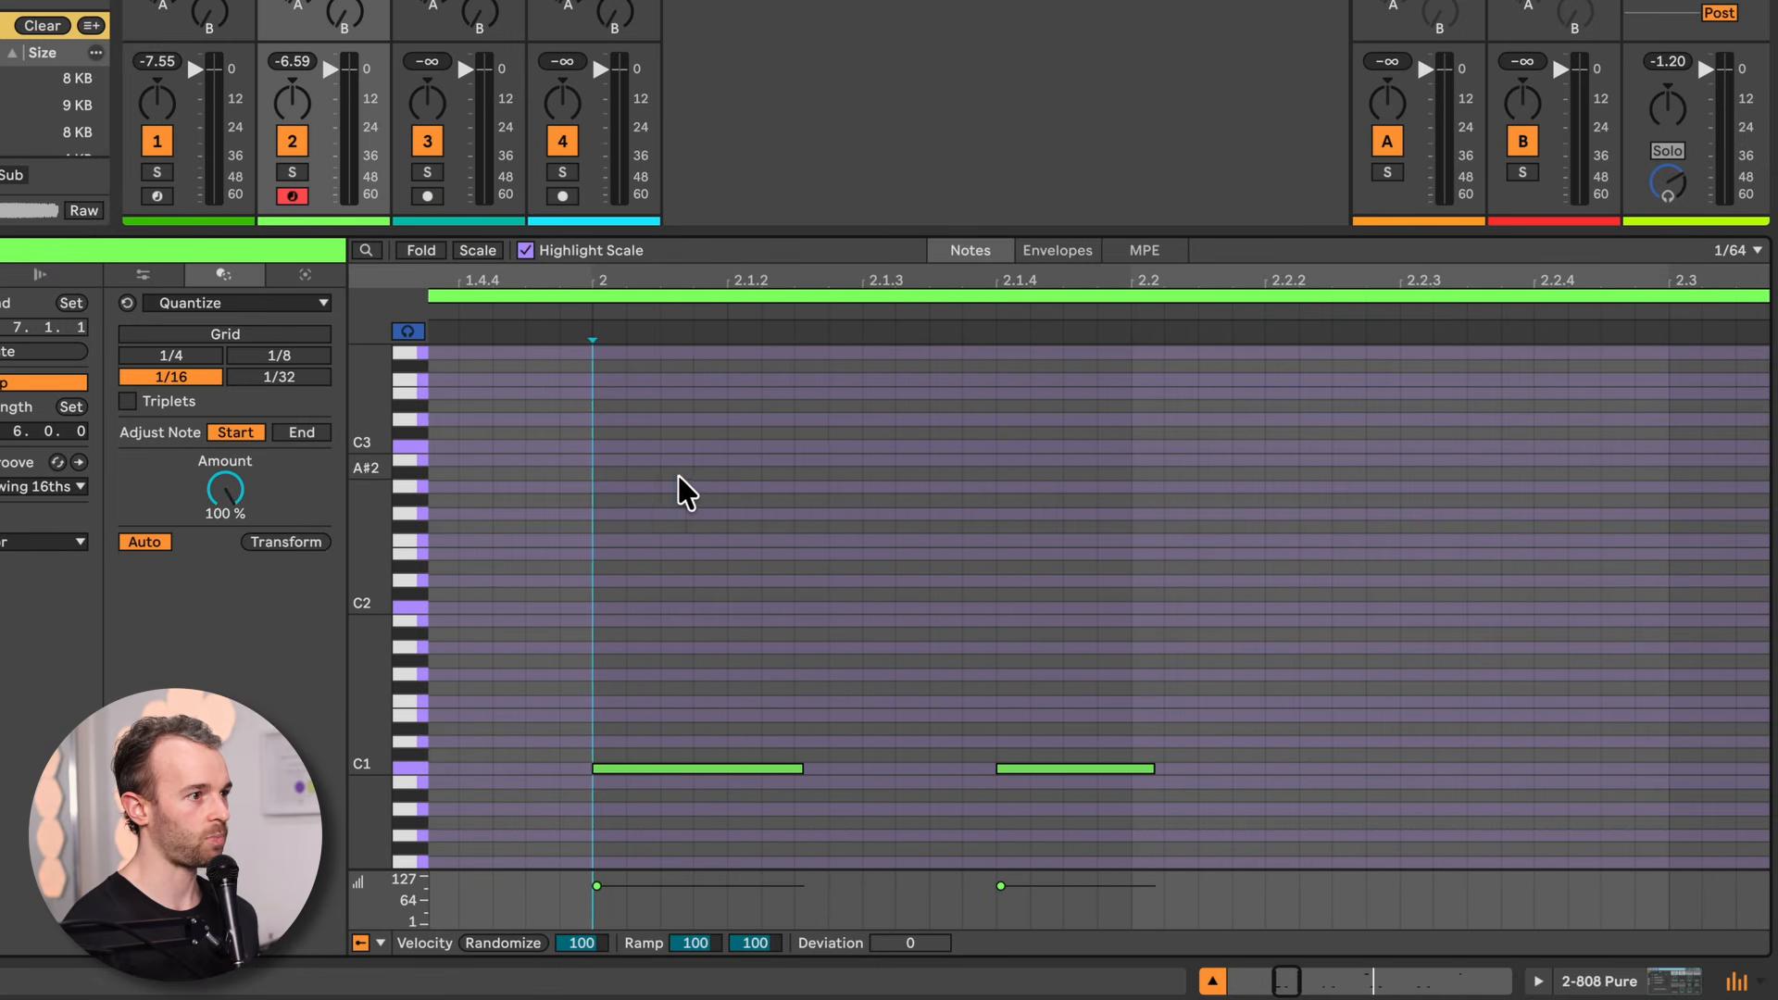
click(995, 480)
drag(953, 294, 822, 286)
key(space)
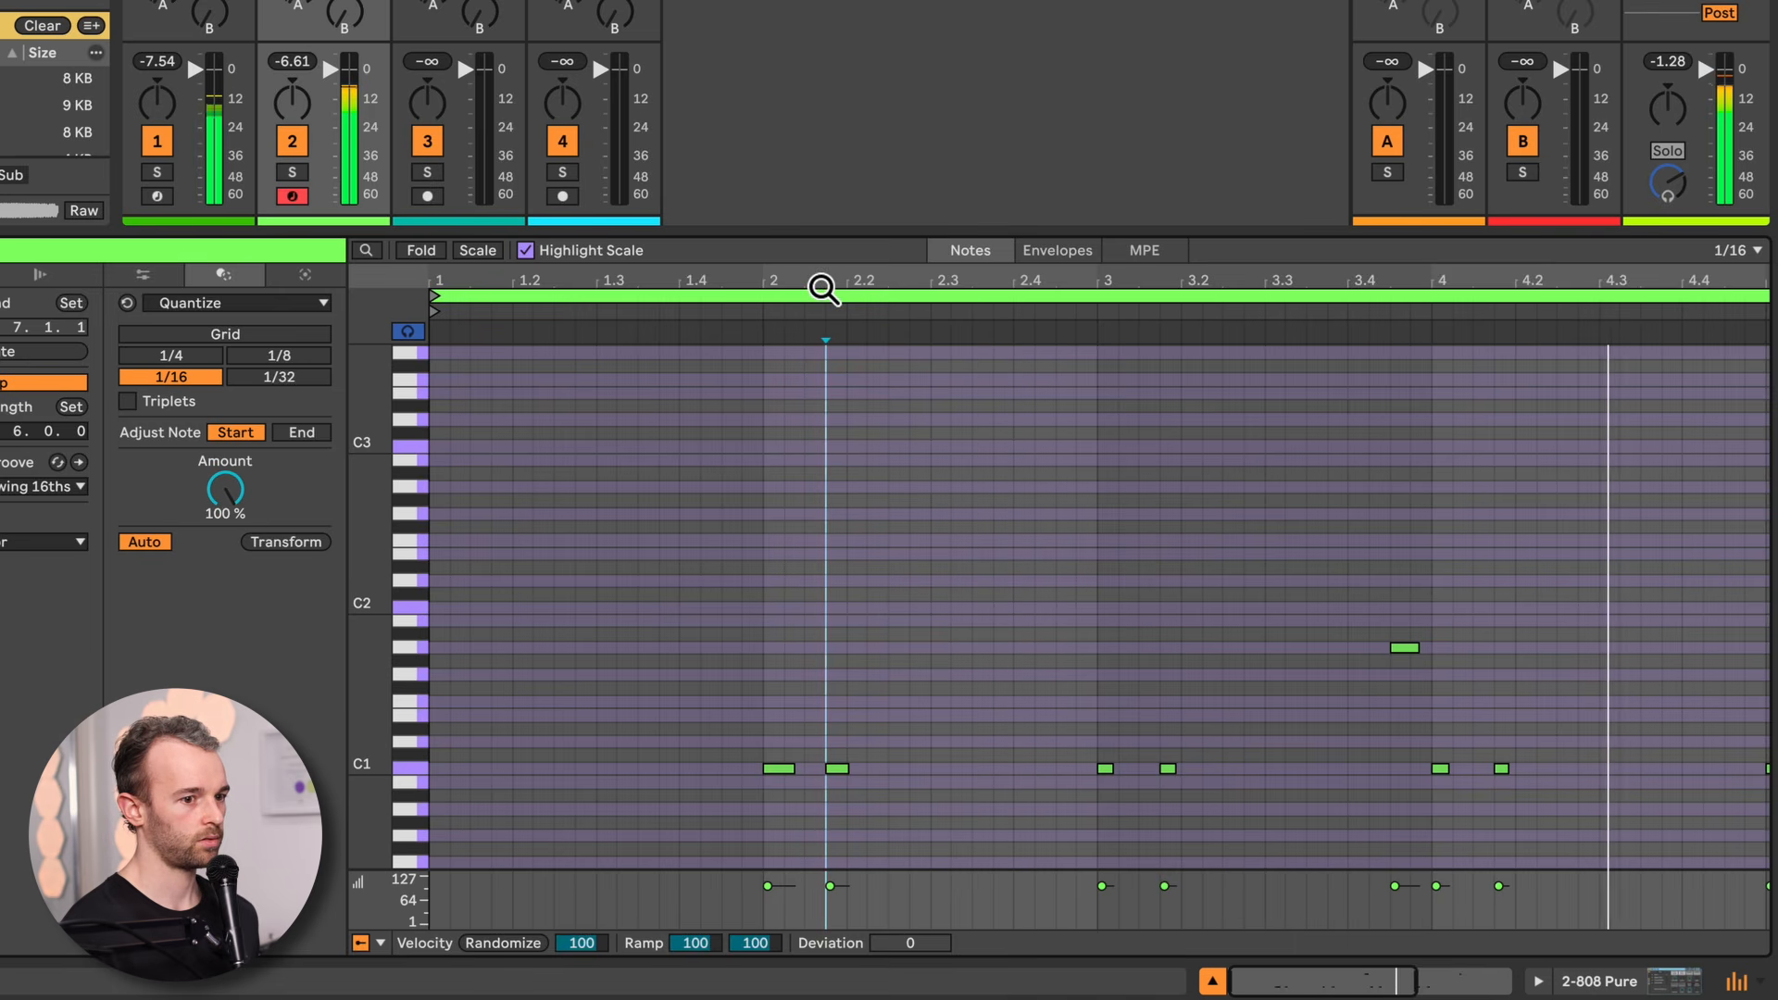
key(space)
Raise the second note of bar 2 to E1, add a G1 note just before beat 2.3, and audition the change
drag(1275, 271, 1153, 271)
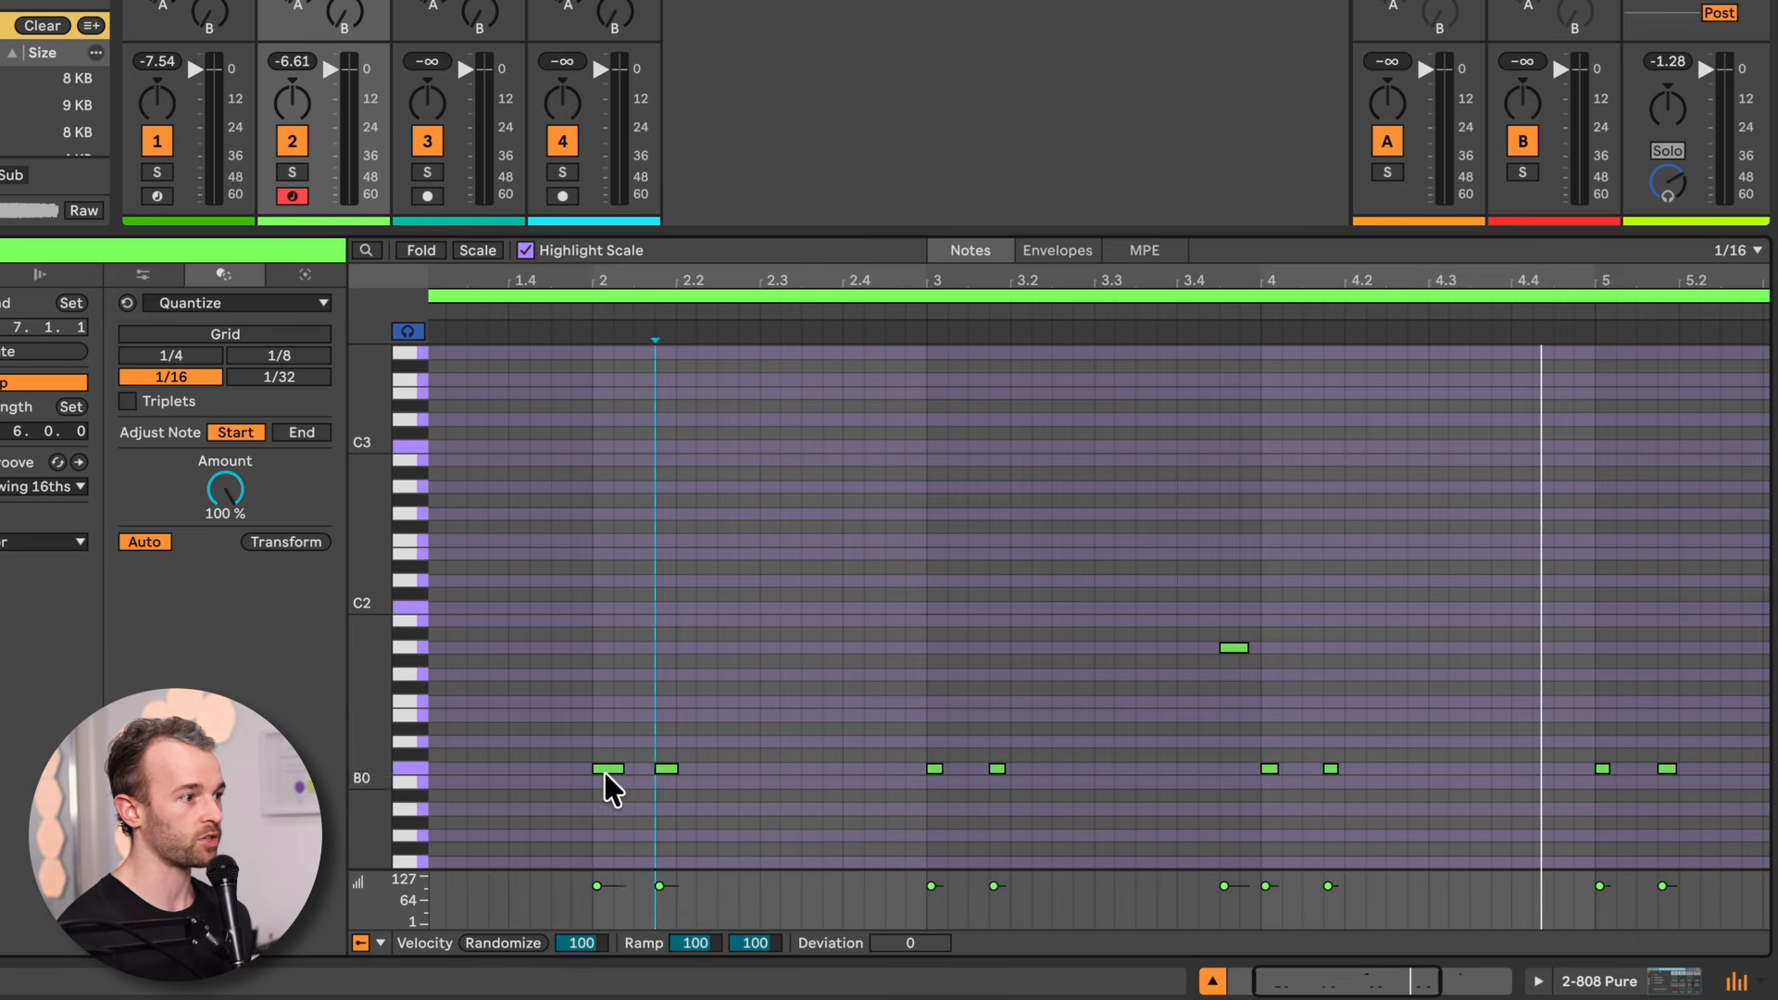
click(664, 770)
drag(664, 770, 664, 713)
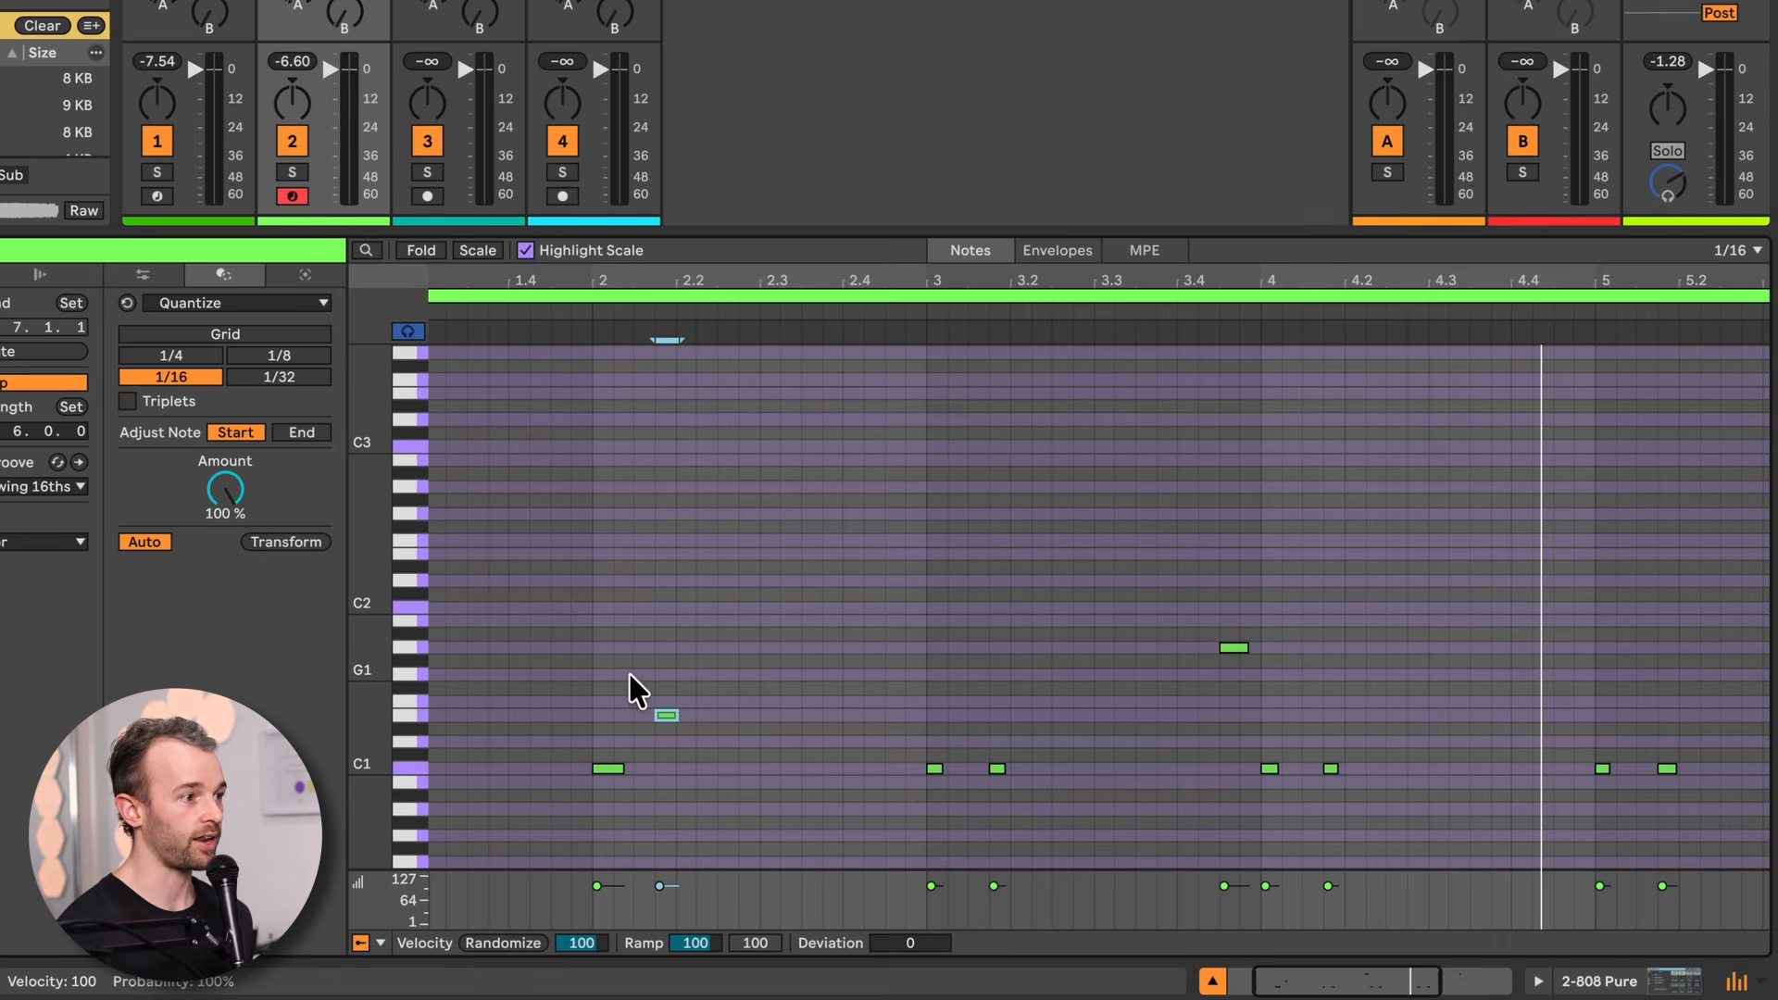
double_click(752, 676)
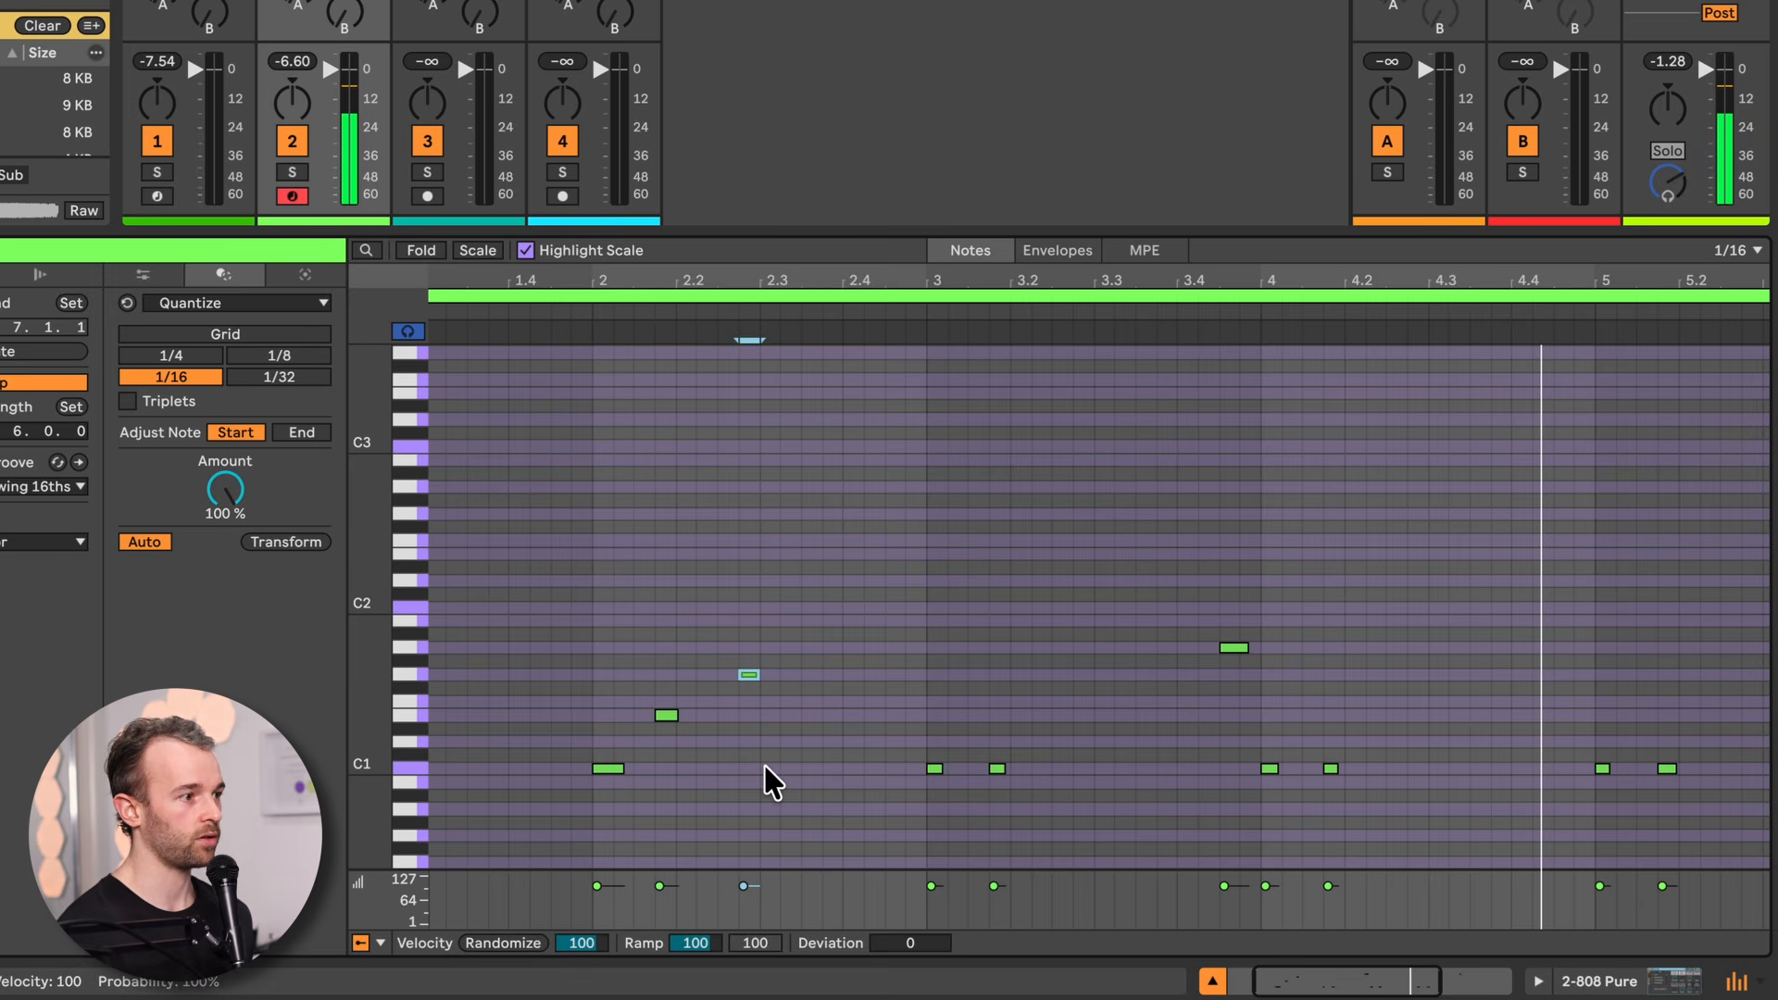
key(space)
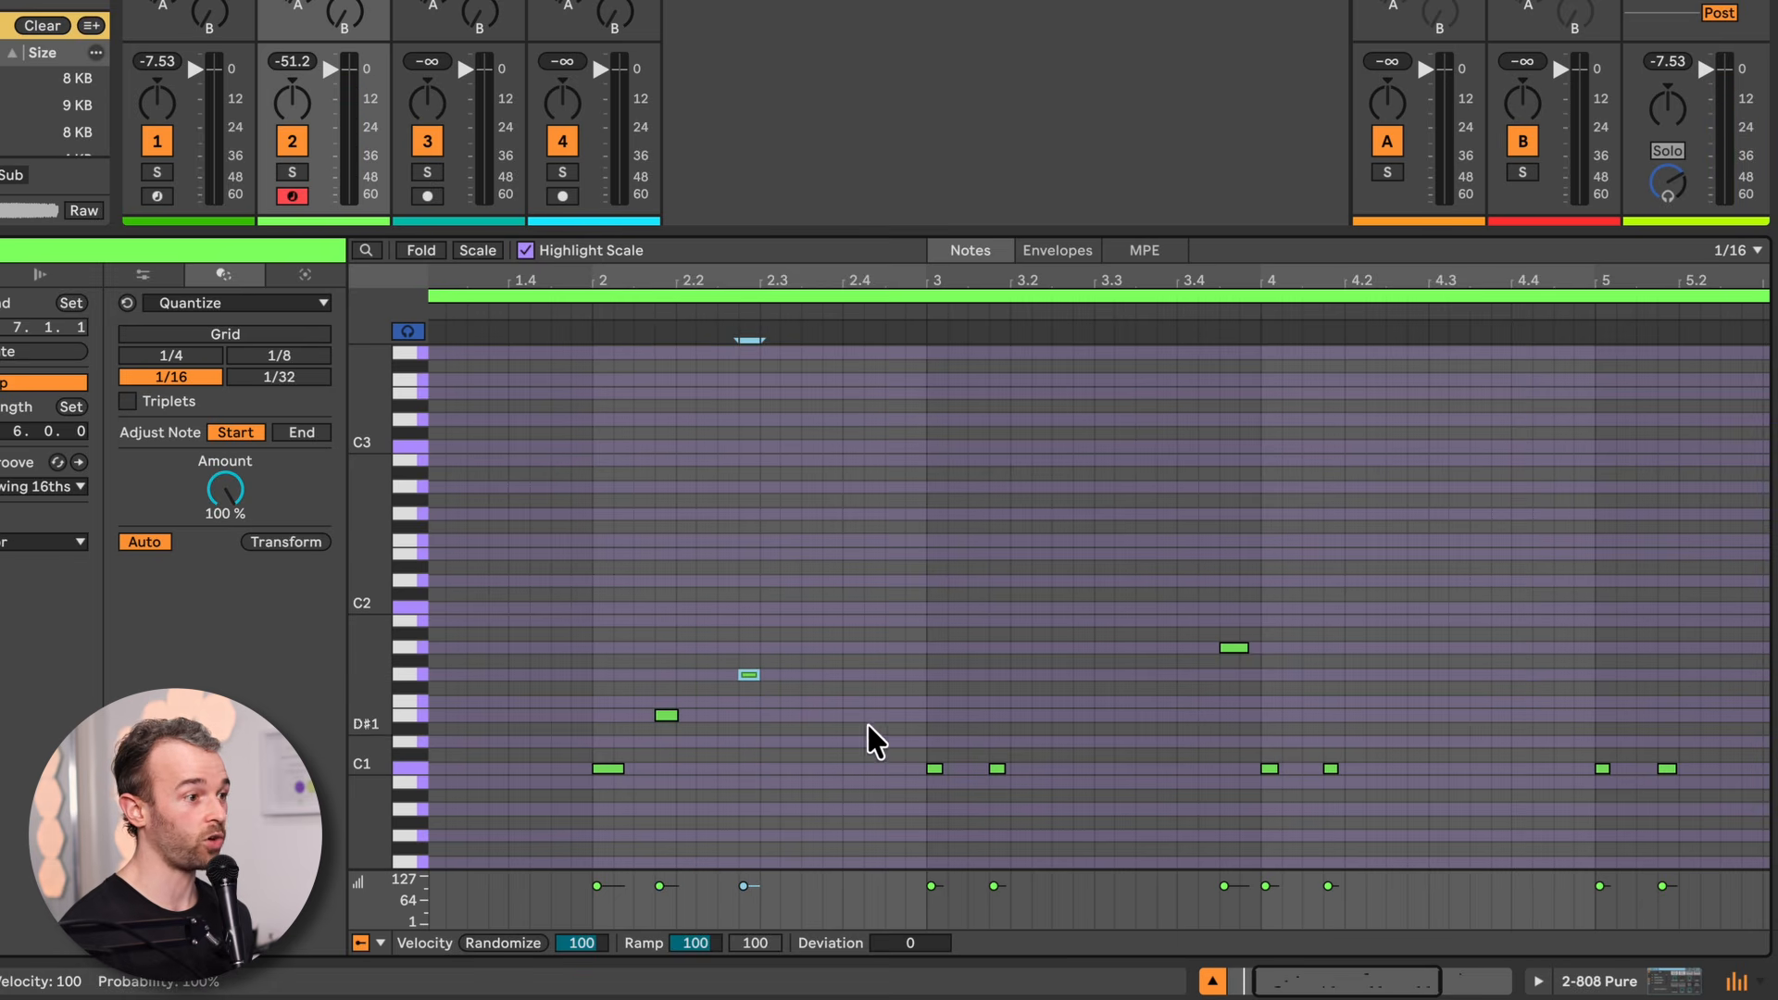
Delete the C1 note at the start of bar 3 and raise the second C1 note of bar 4 to D1
drag(860, 699, 952, 789)
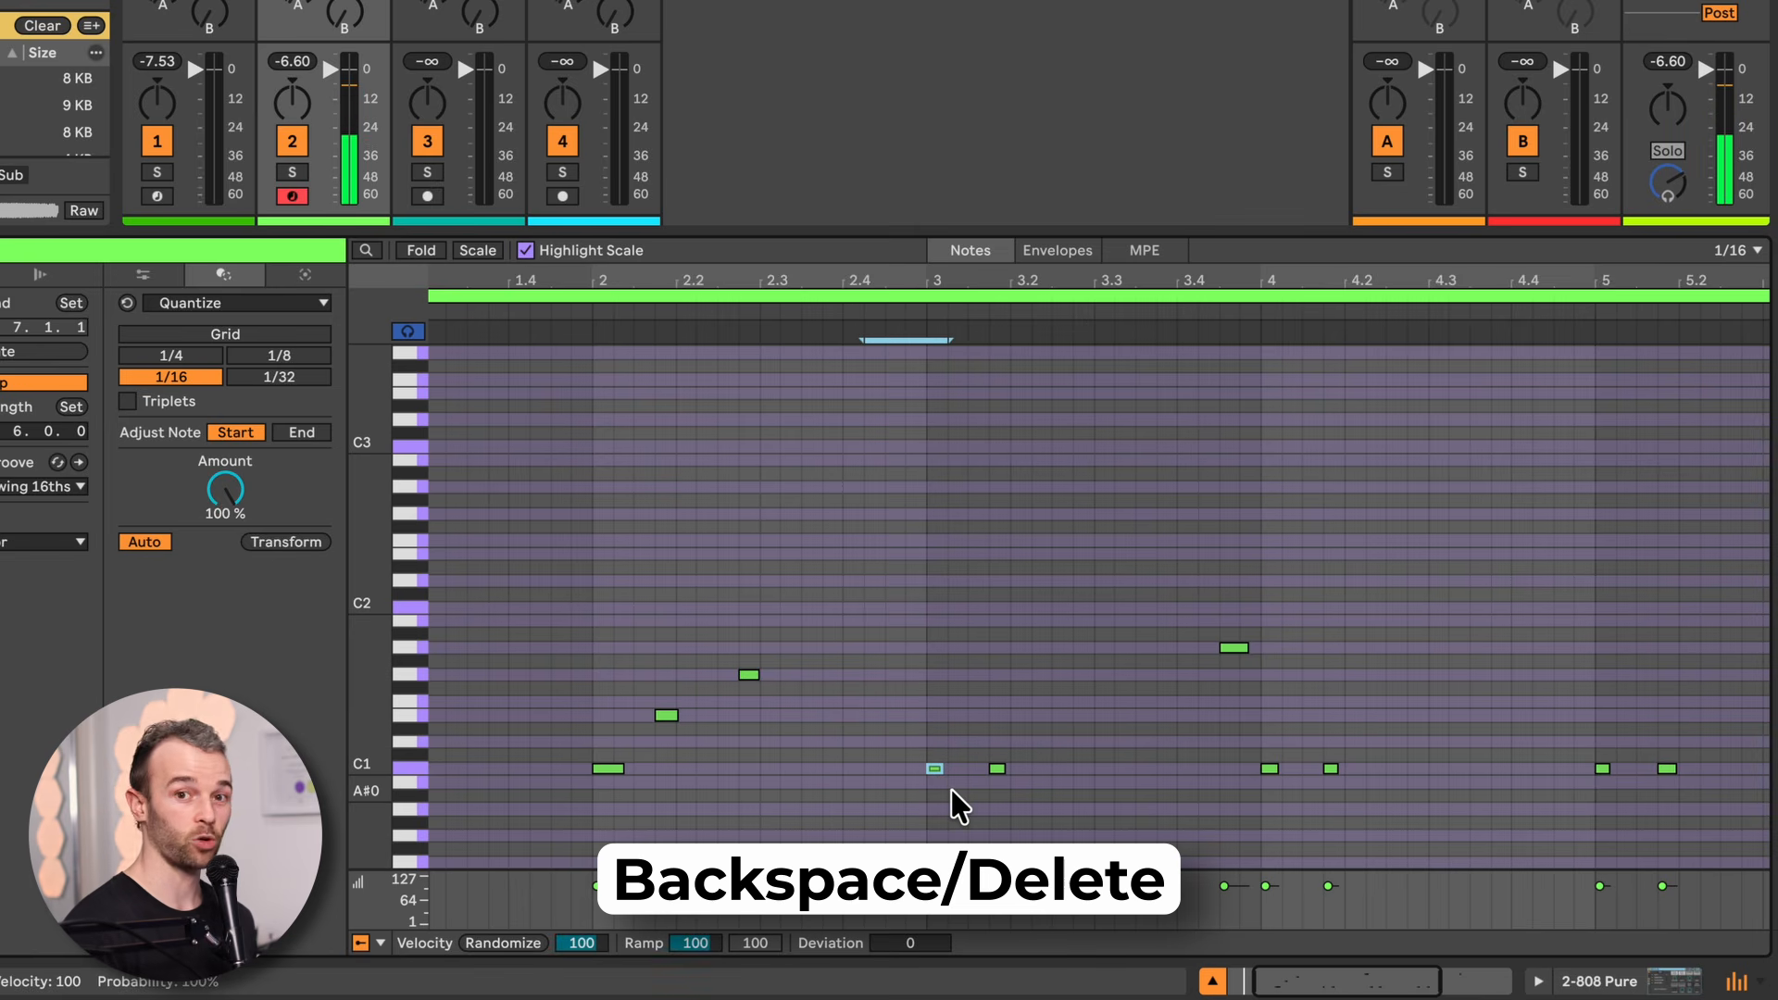
key(BackSpace)
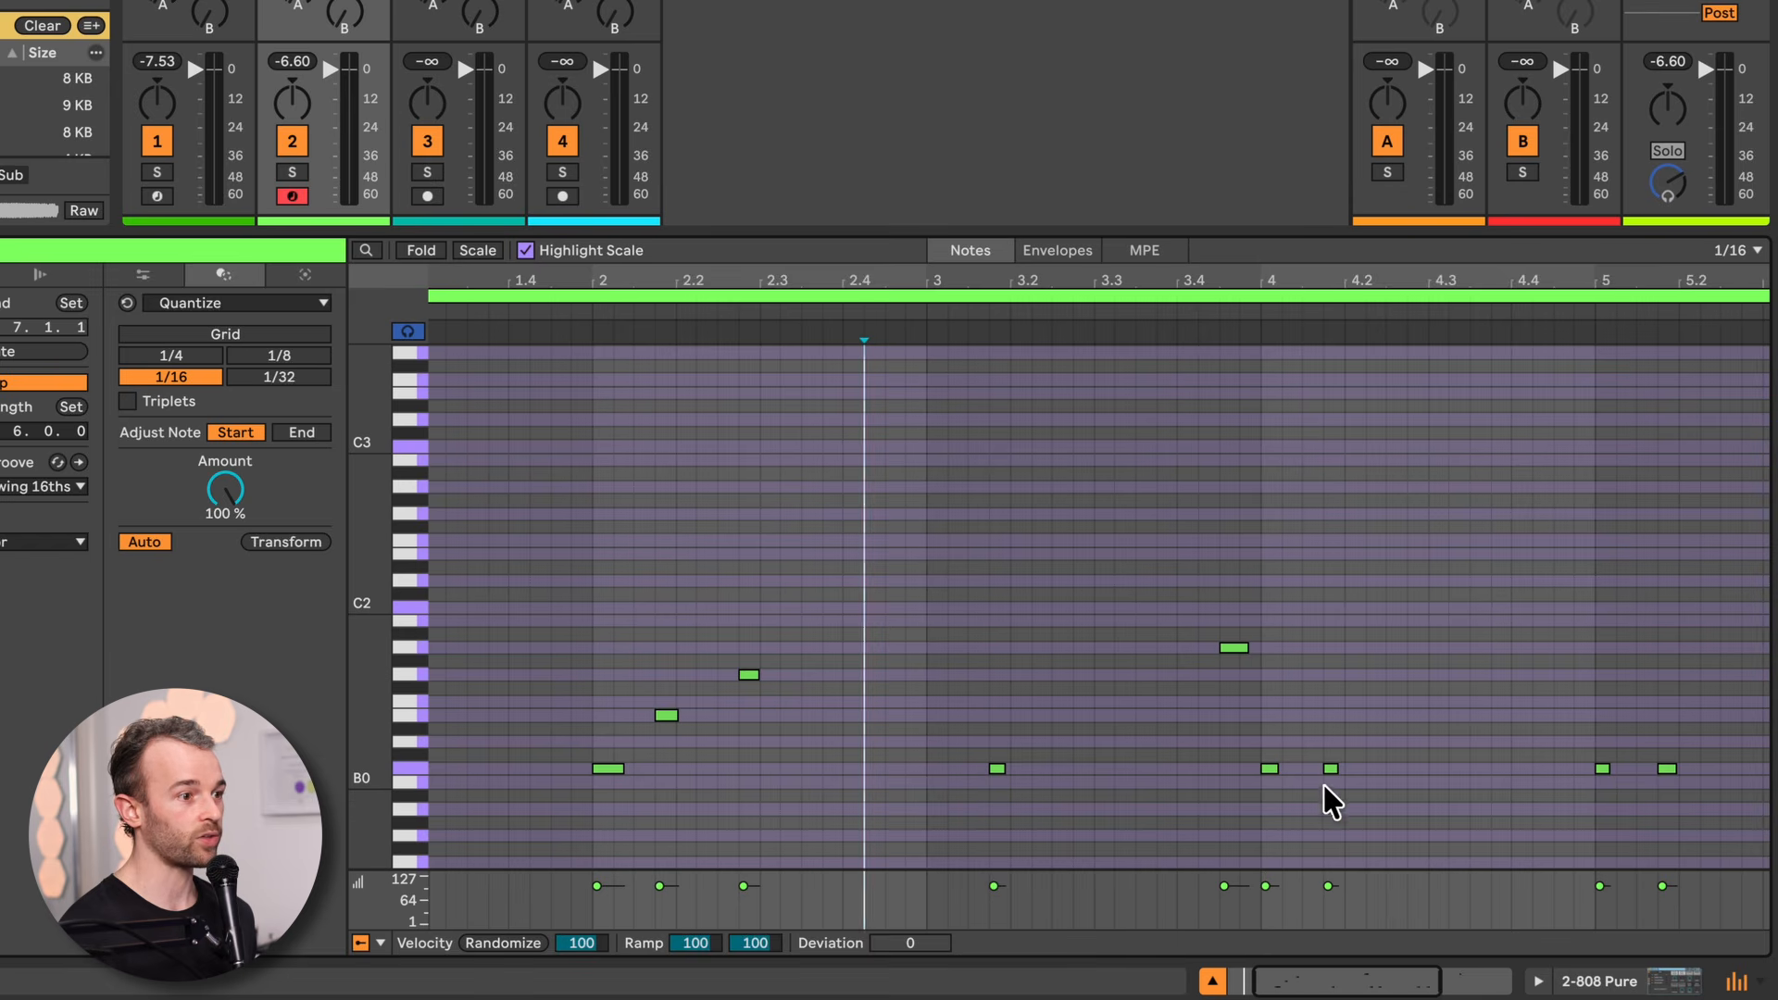
drag(1331, 768, 1331, 737)
Add an E1 note between beats 4.3 and 4.4 and lengthen it to two sixteenths
double_click(1480, 716)
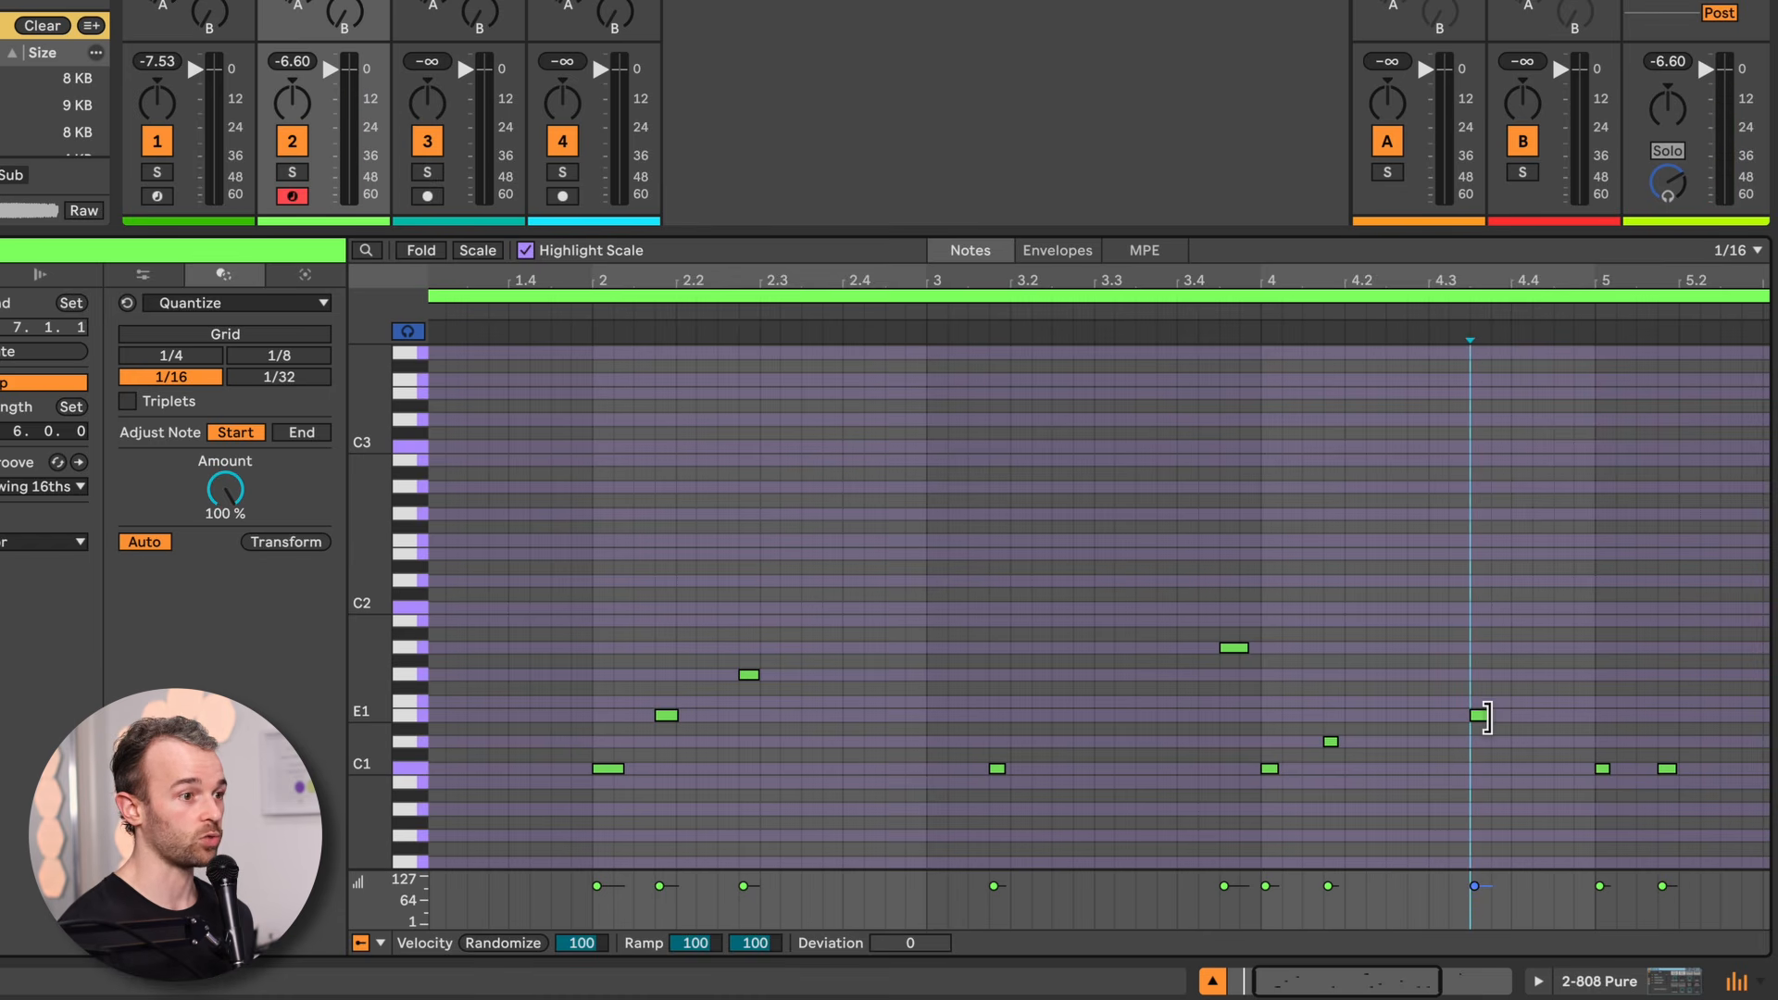
click(1489, 717)
mouse_move(1489, 717)
mouse_down()
mouse_move(1574, 719)
mouse_move(1511, 718)
mouse_up()
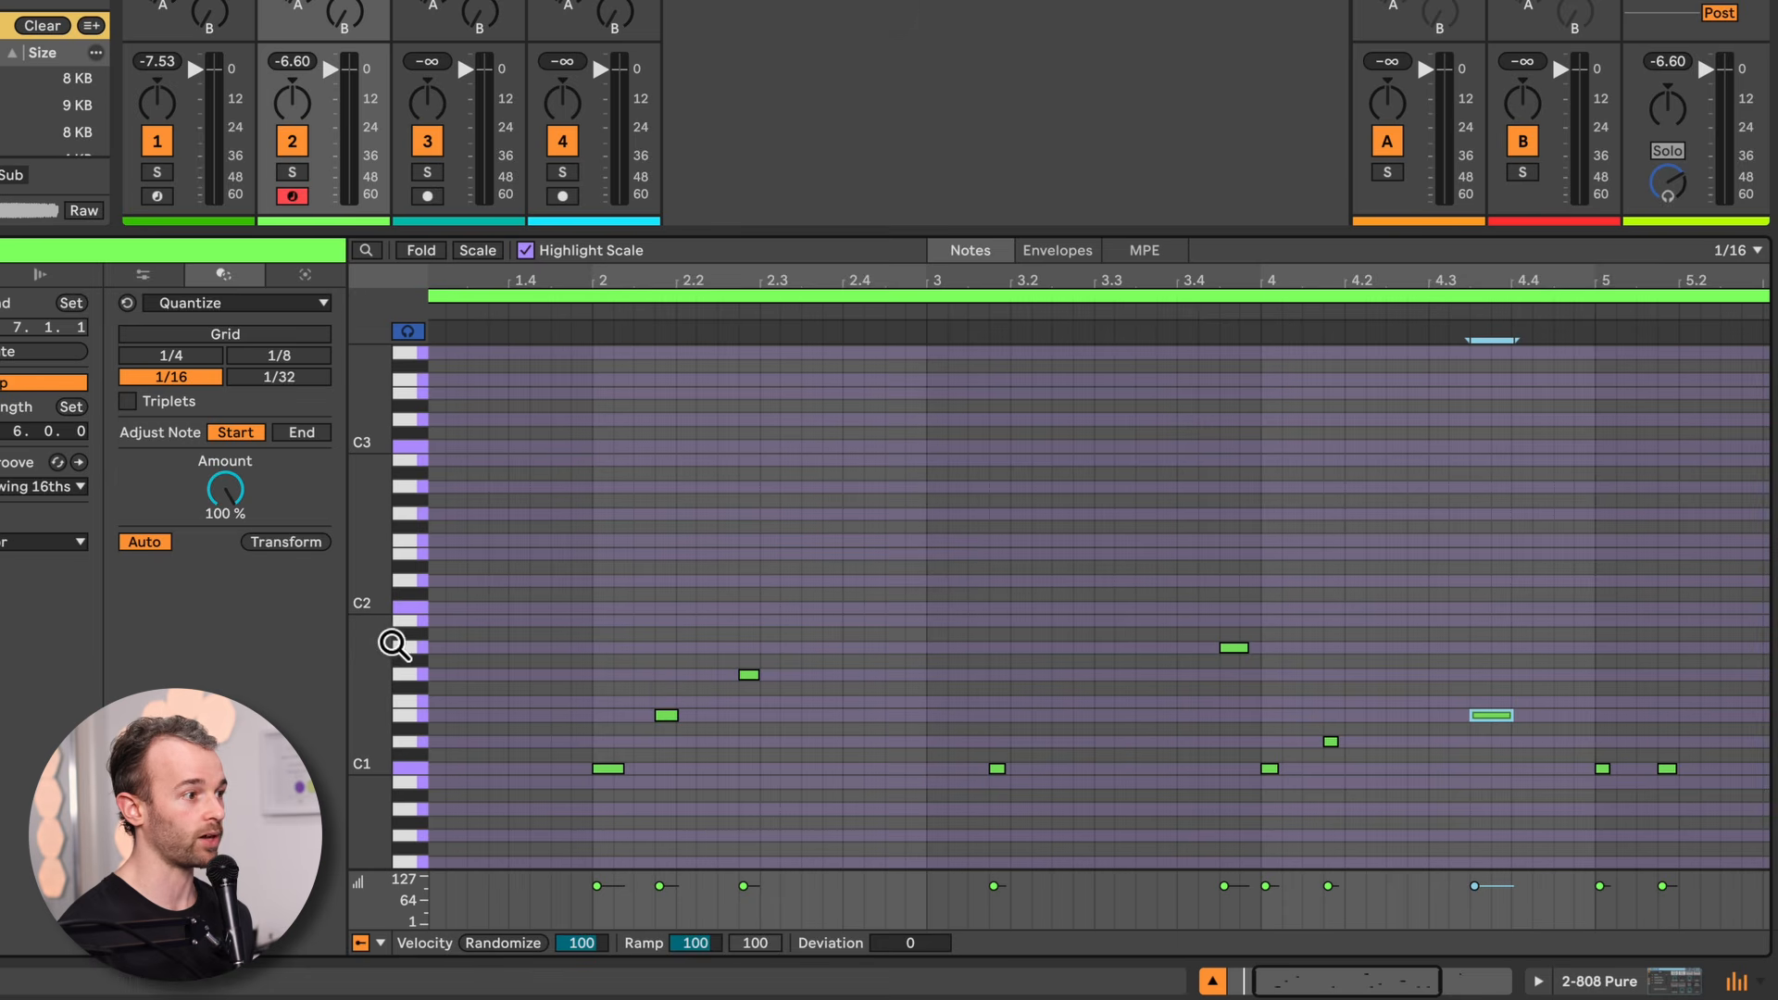
Check the note names in the edited bass line and play it back with the drums
drag(371, 641, 373, 641)
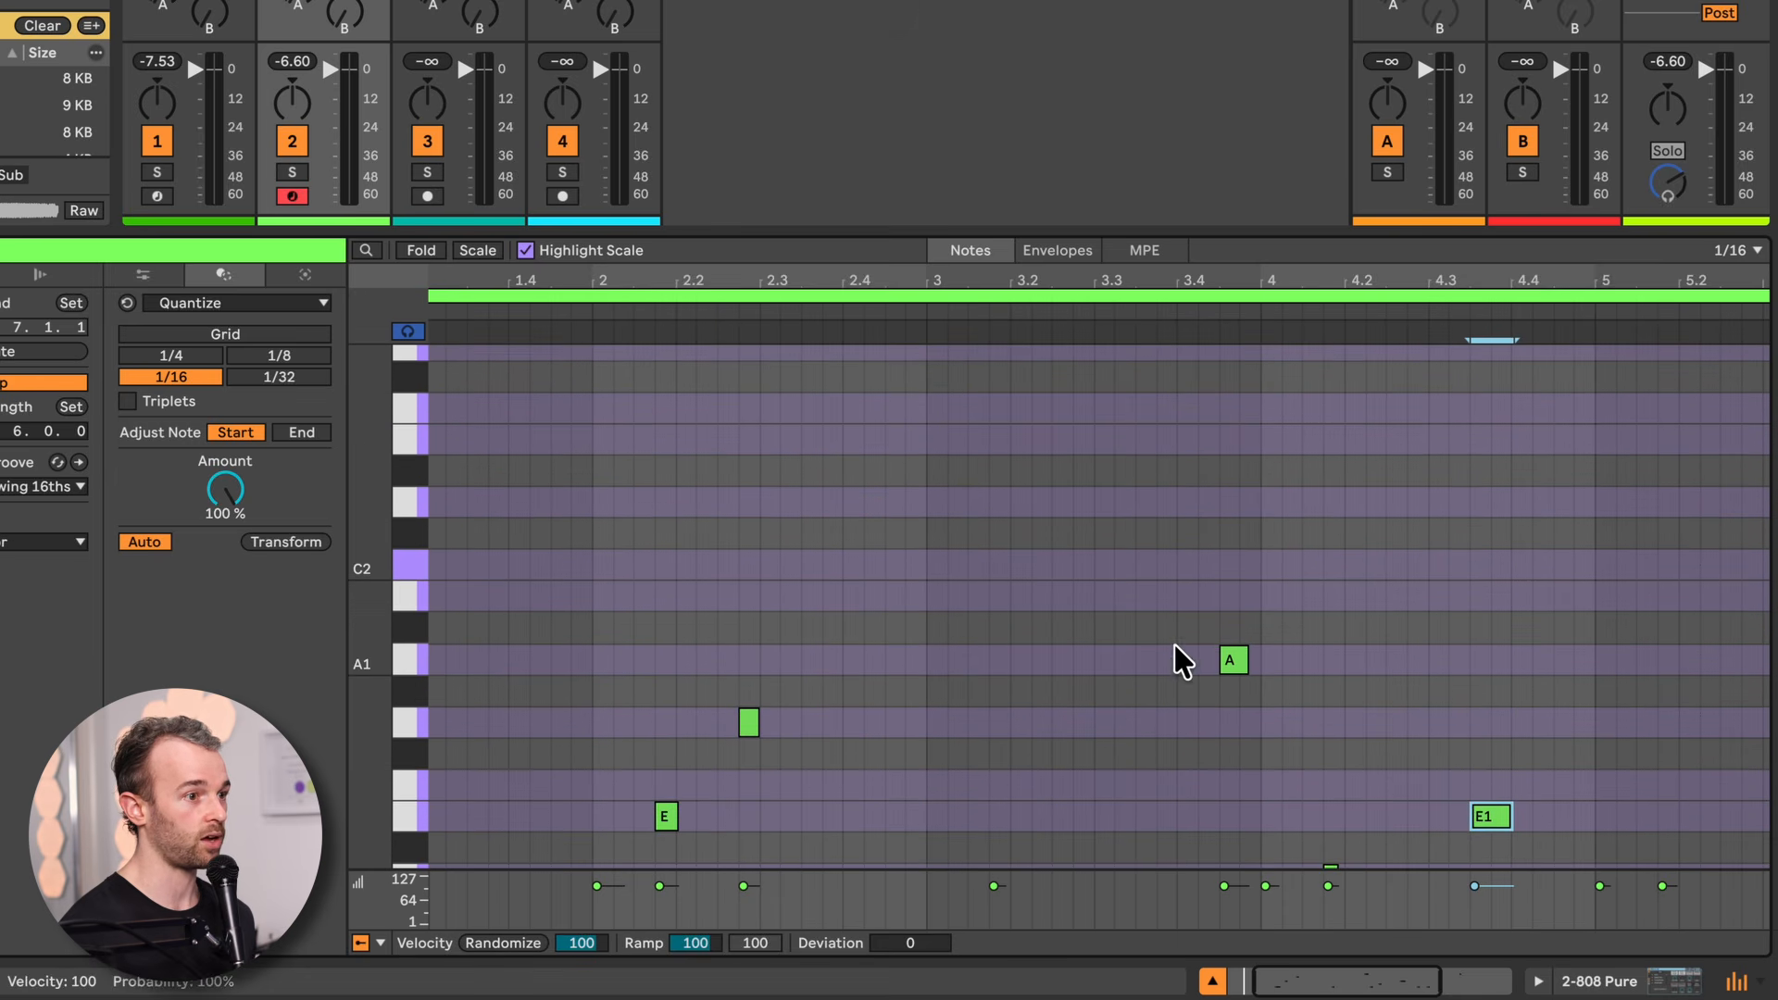
scroll(1173, 643, down, 5)
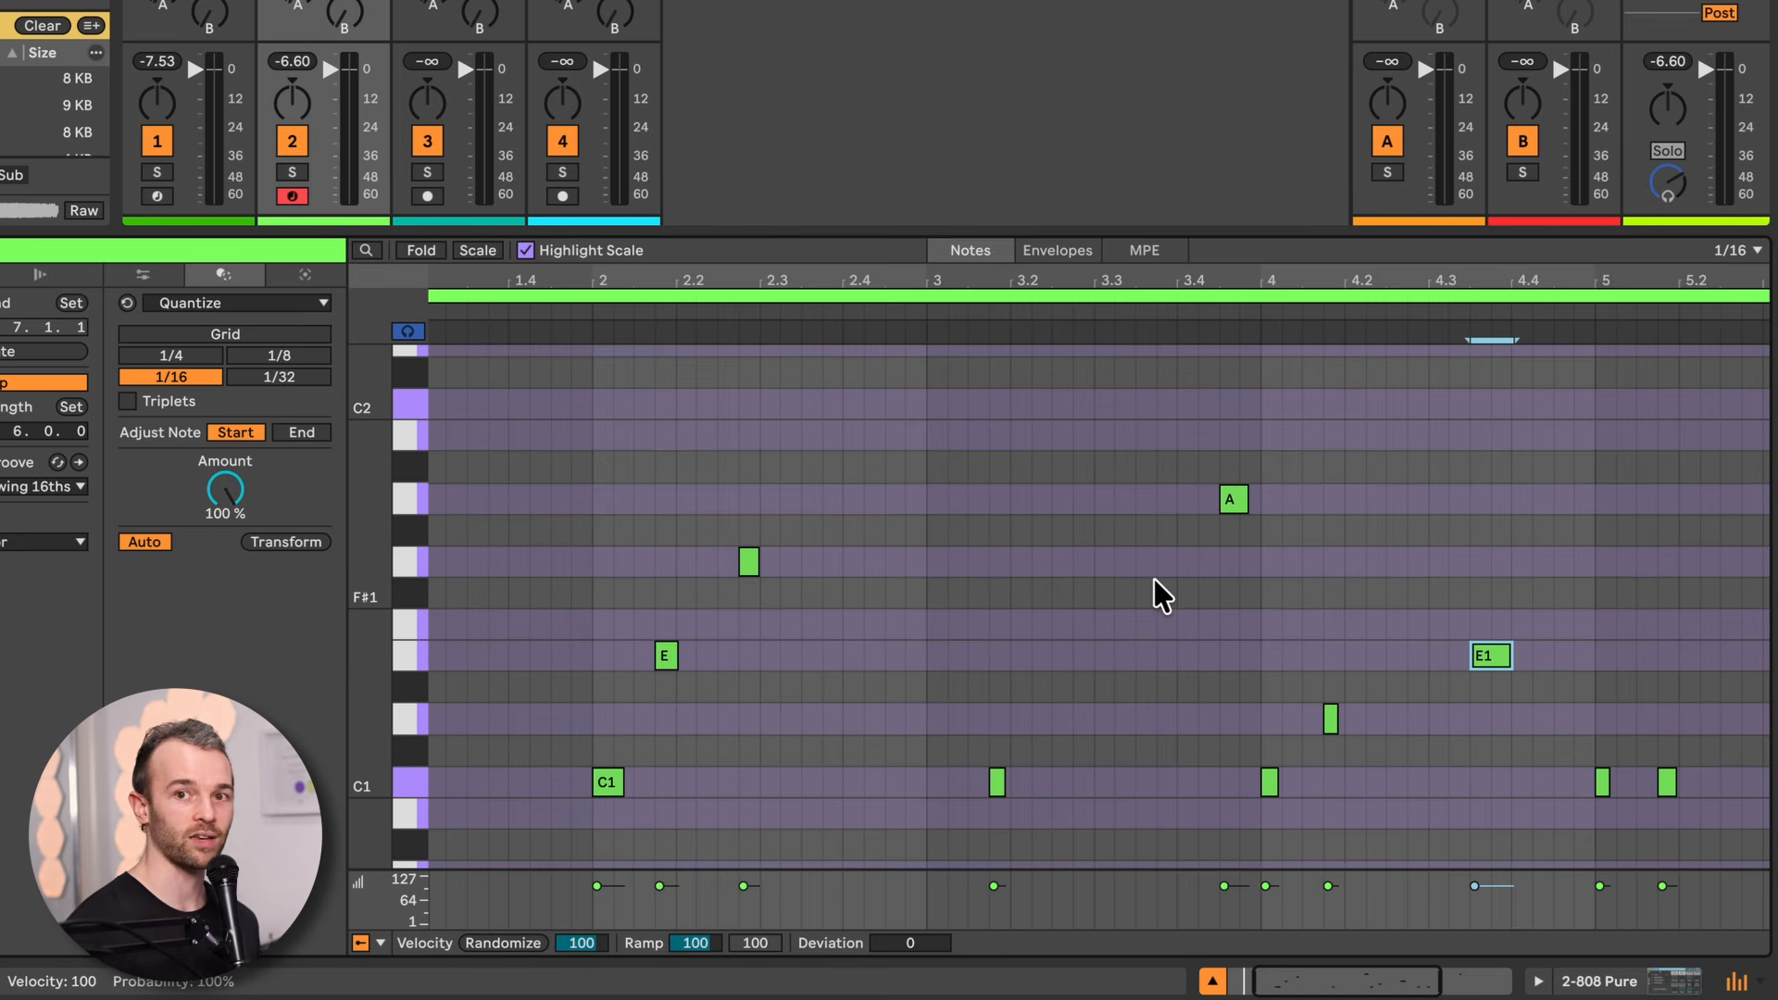
key(space)
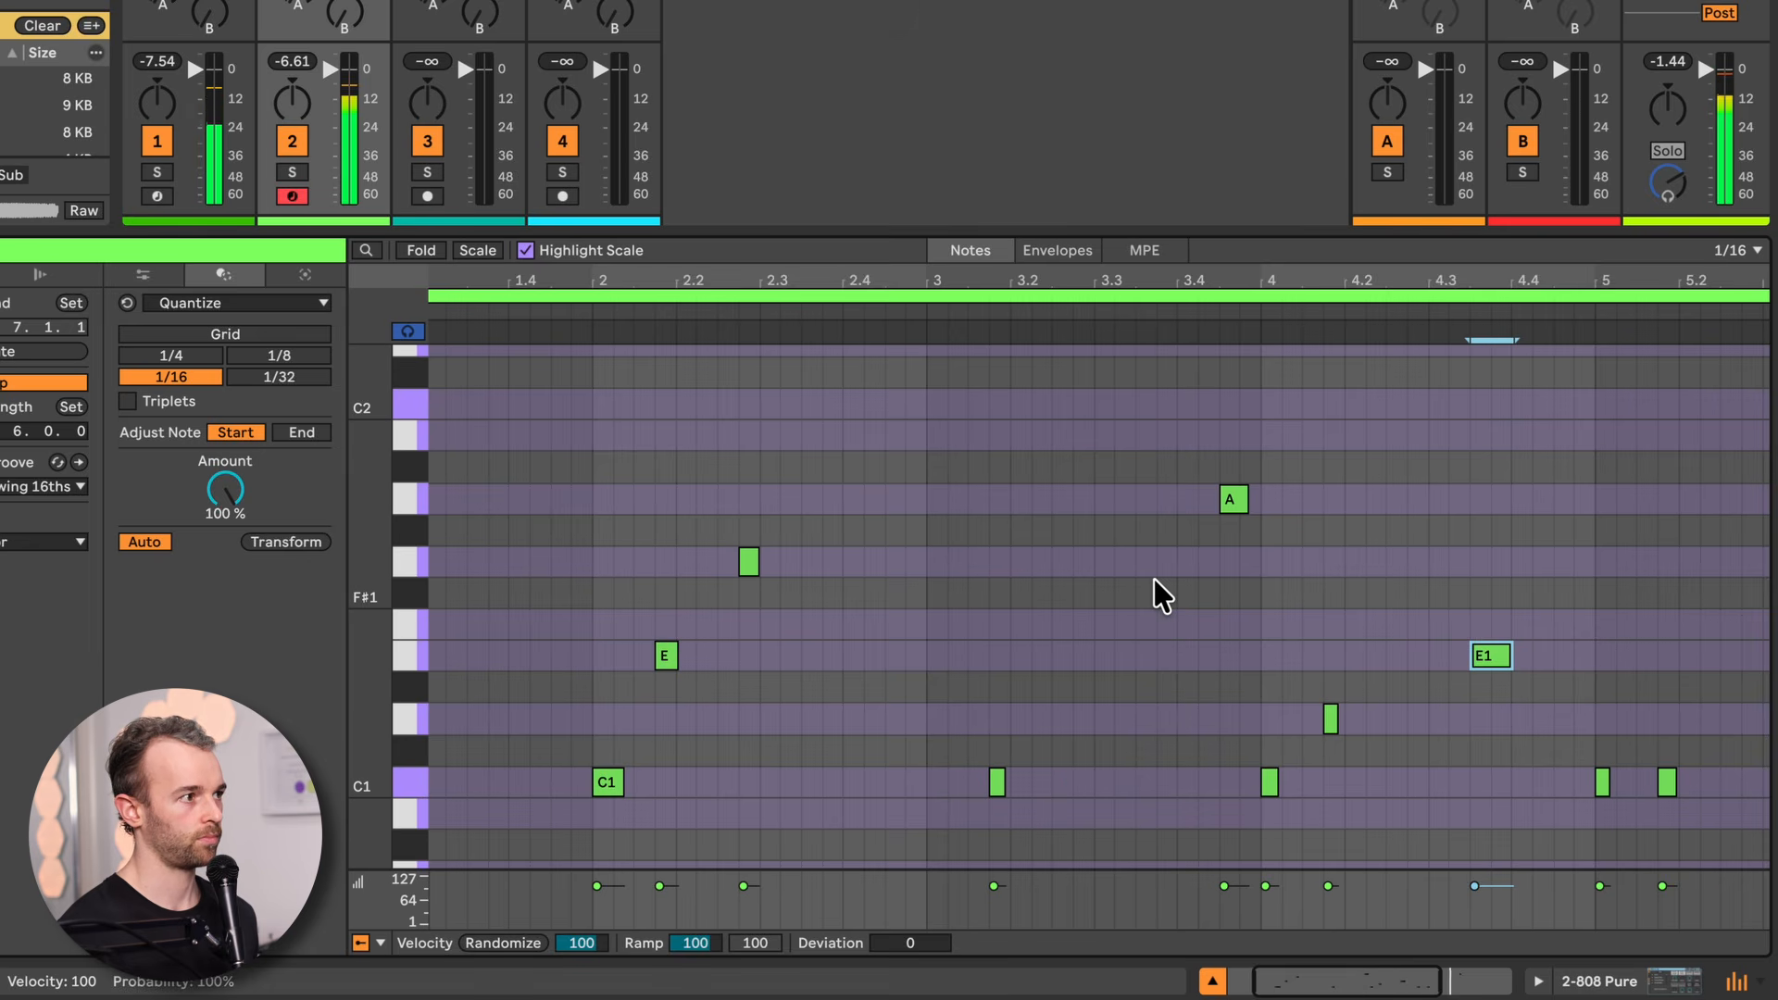
Set the bass clip and its loop to run from 2.1.1 to 6.1.1, check the four bars and play it back
drag(1131, 278, 1132, 282)
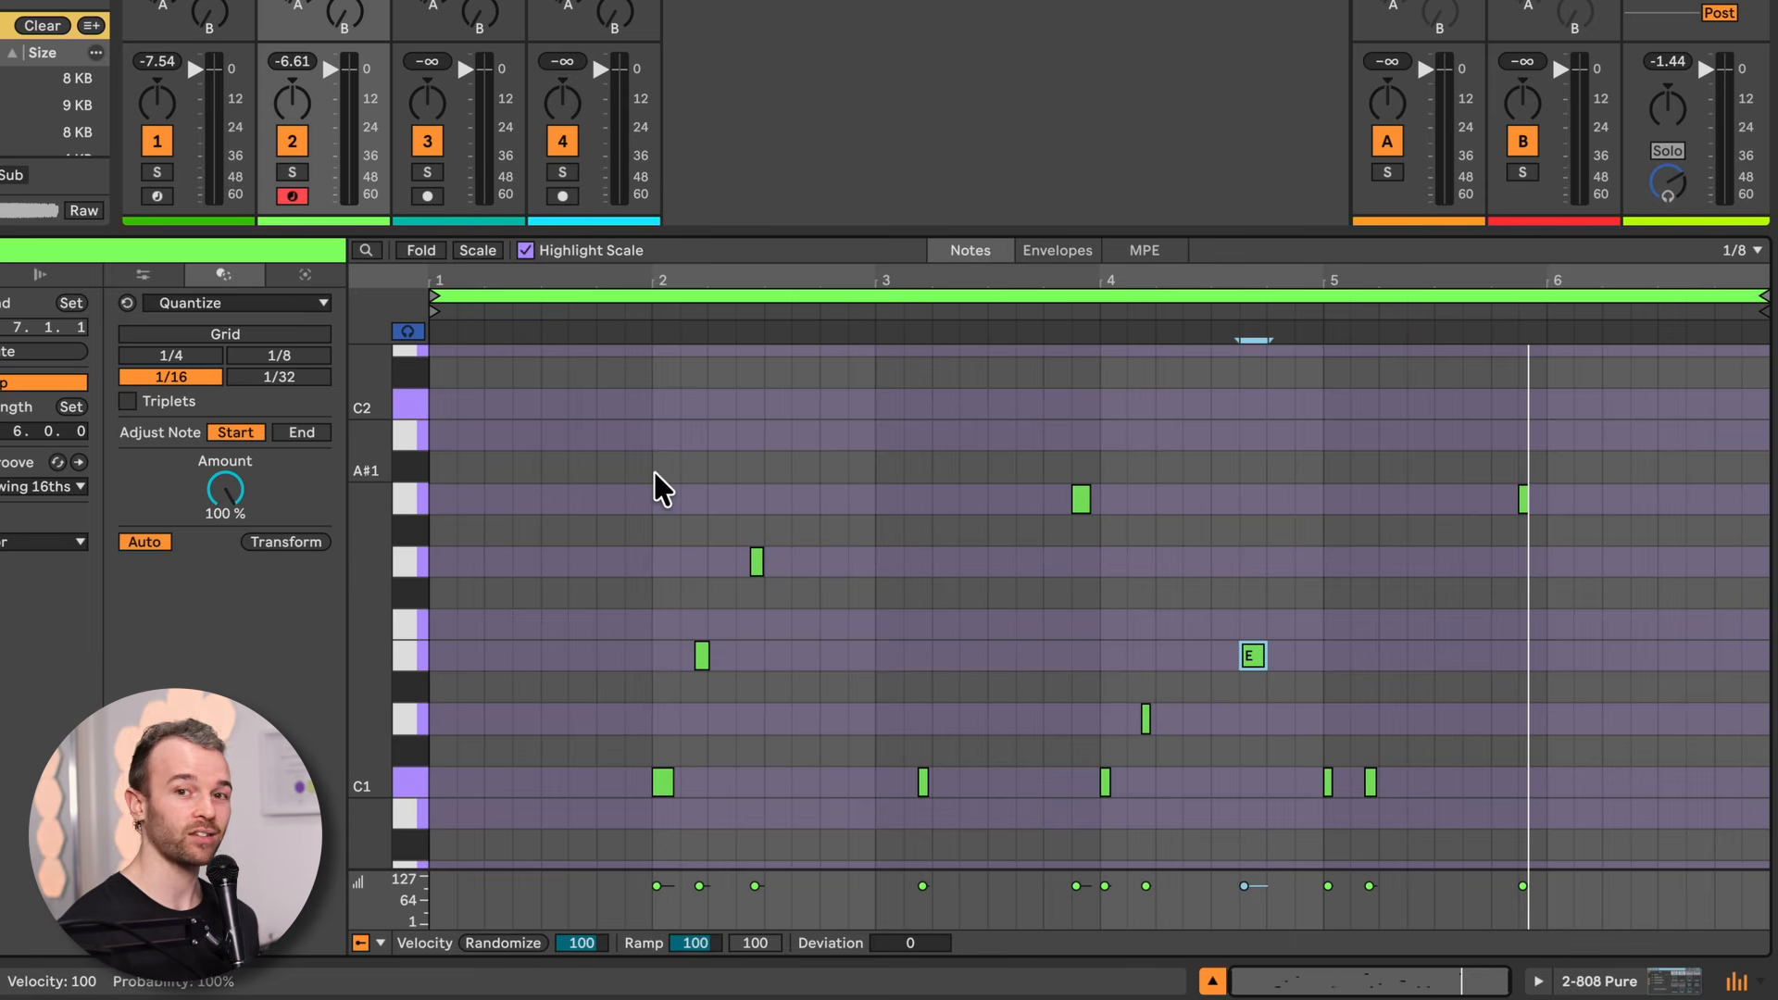
click(653, 441)
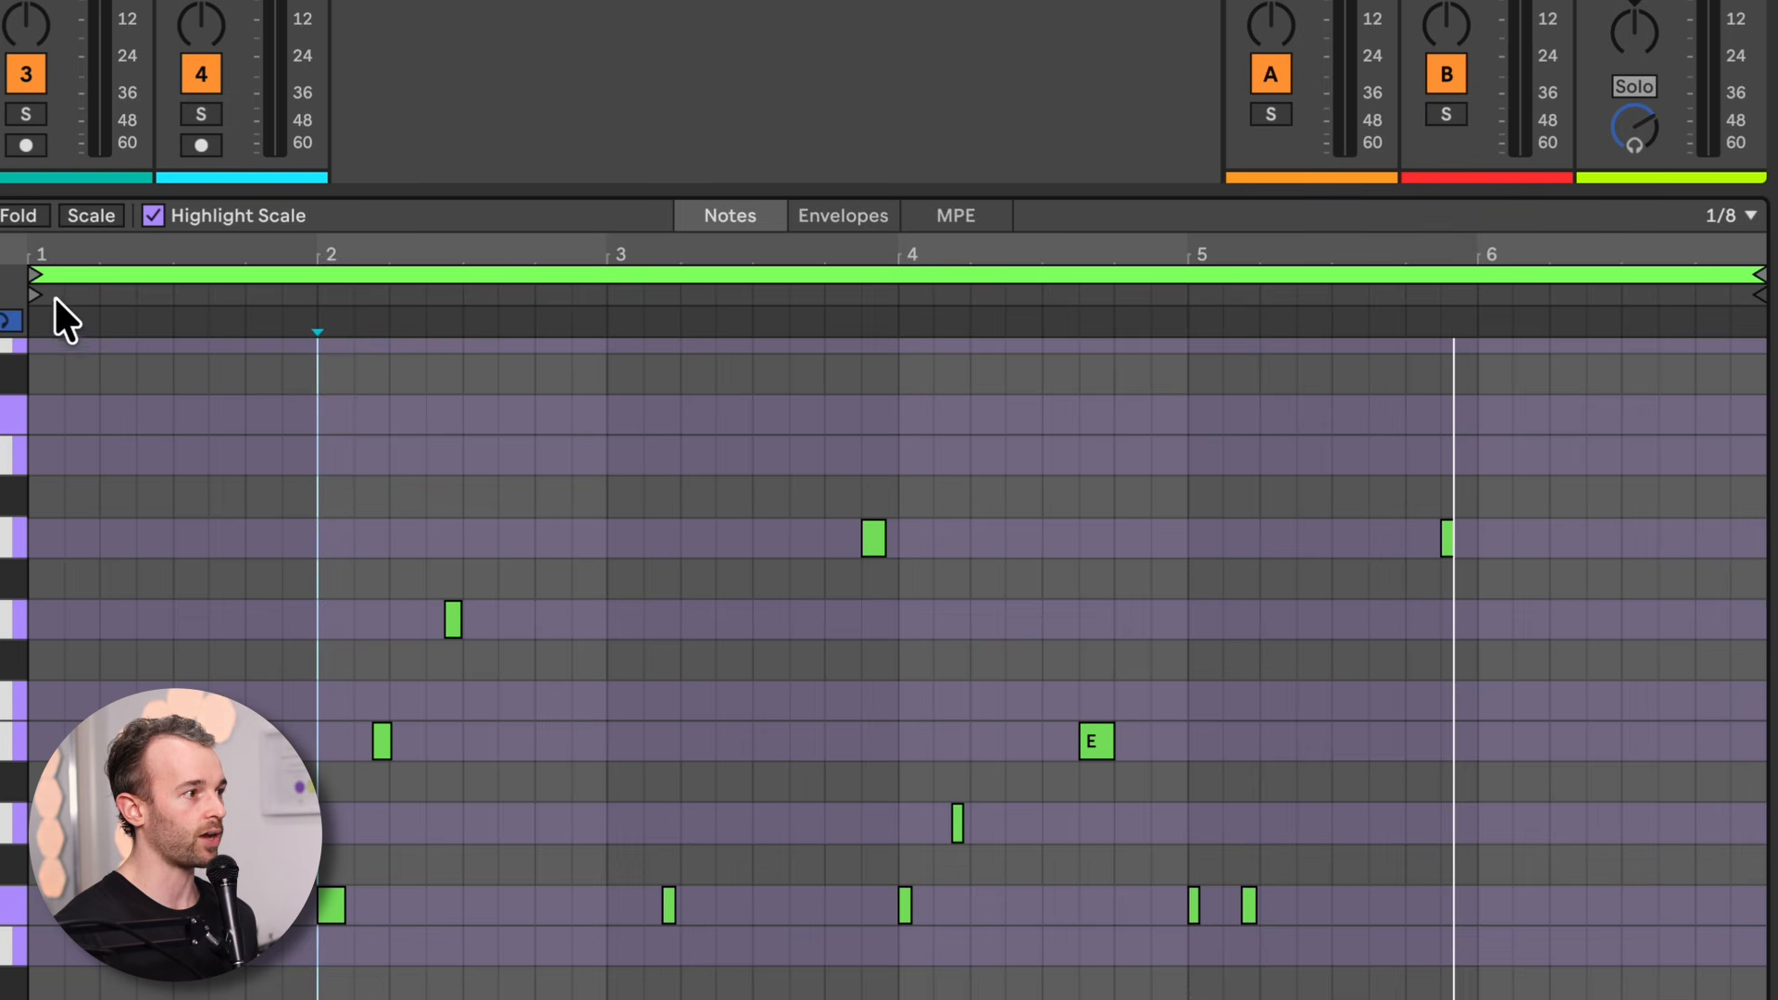
drag(35, 275, 311, 287)
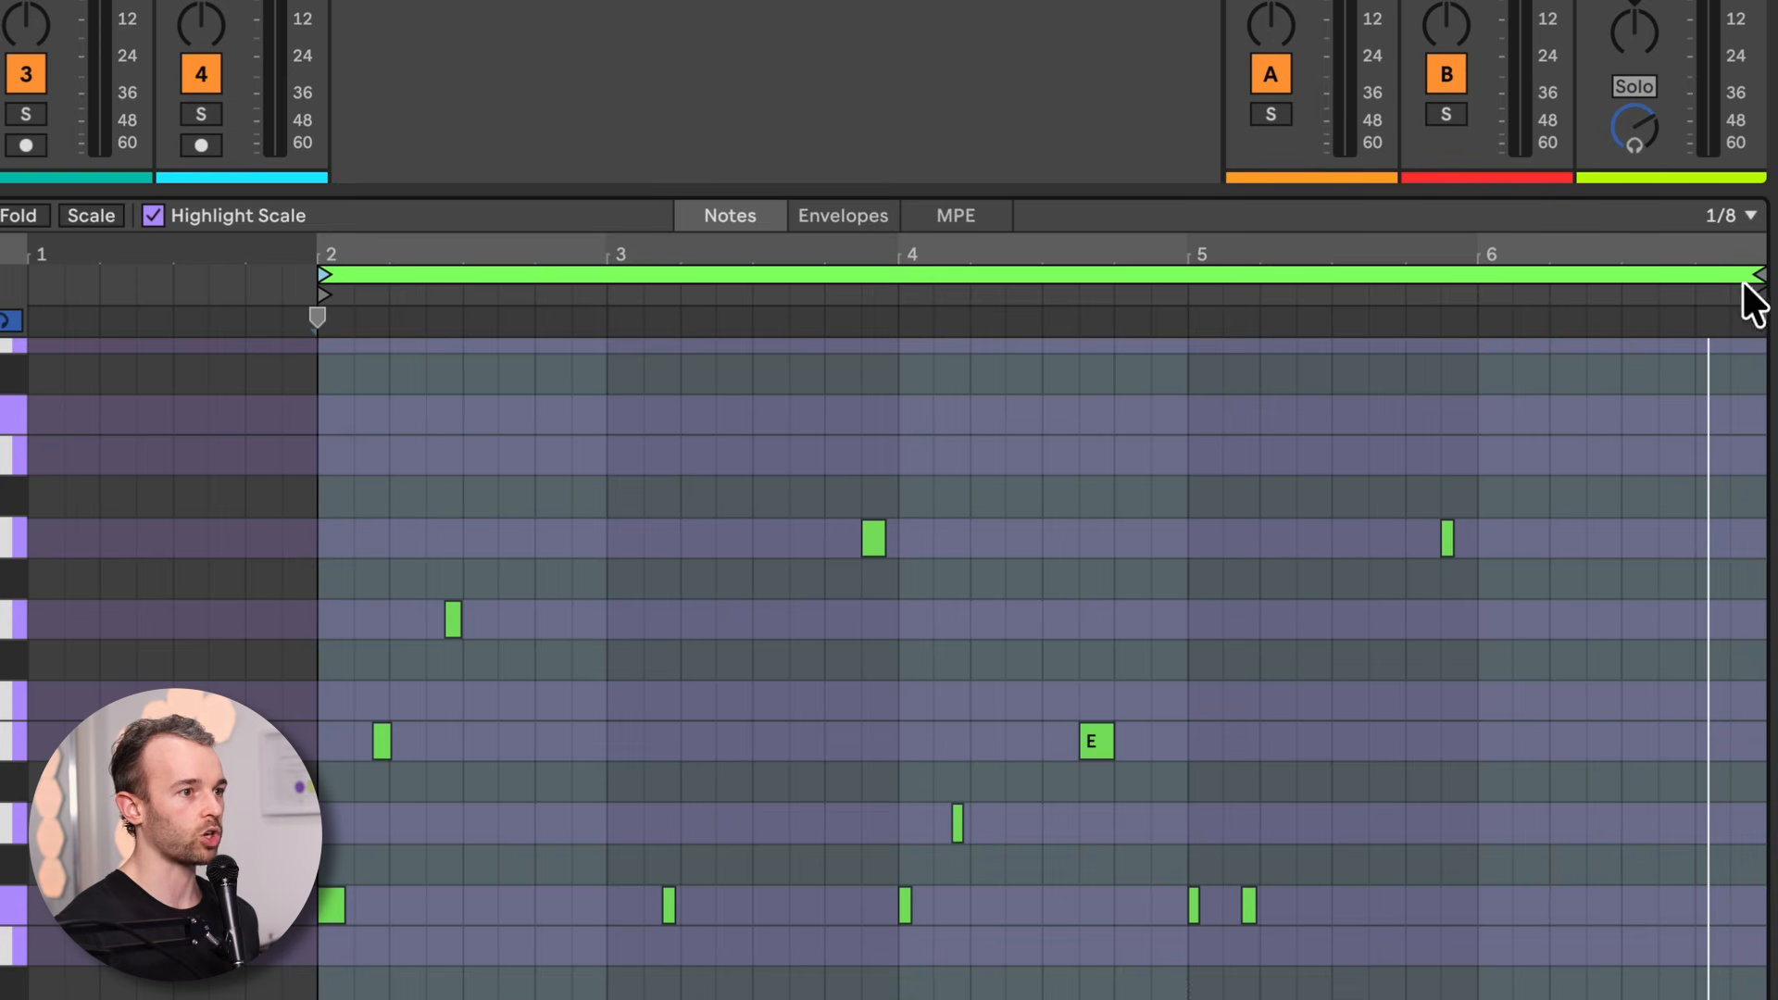
drag(1750, 275, 1477, 311)
drag(342, 425, 600, 426)
drag(606, 426, 1470, 428)
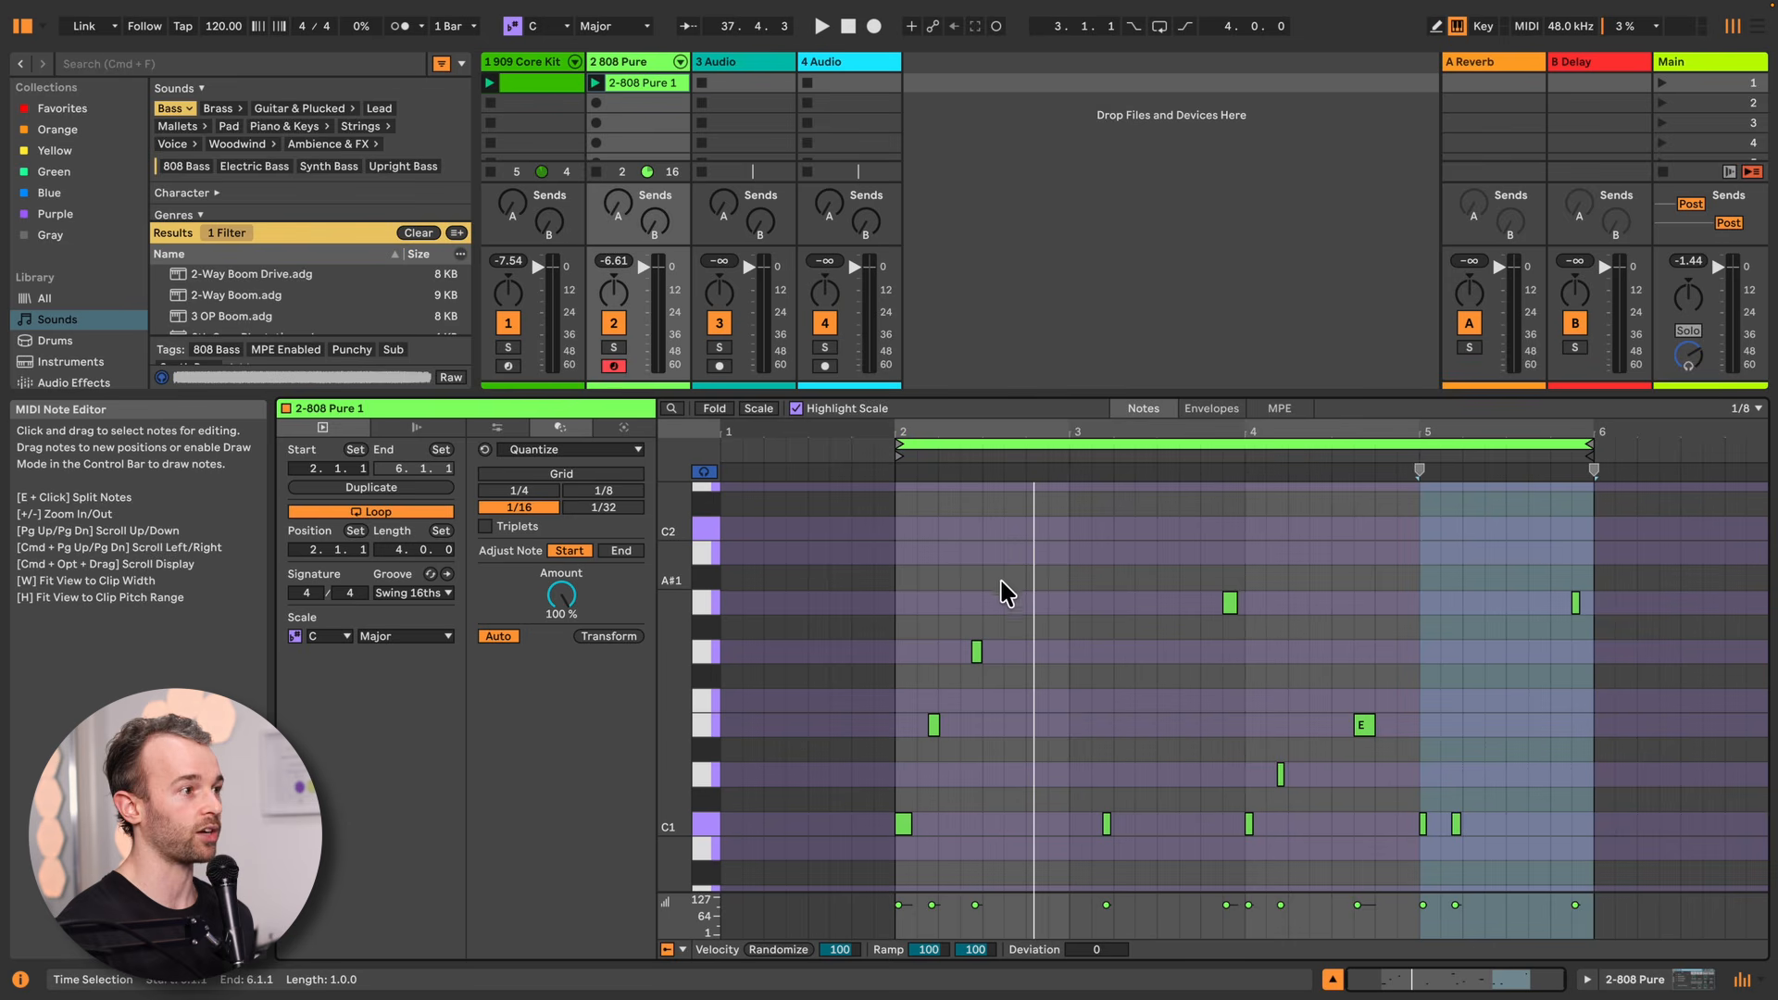
key(space)
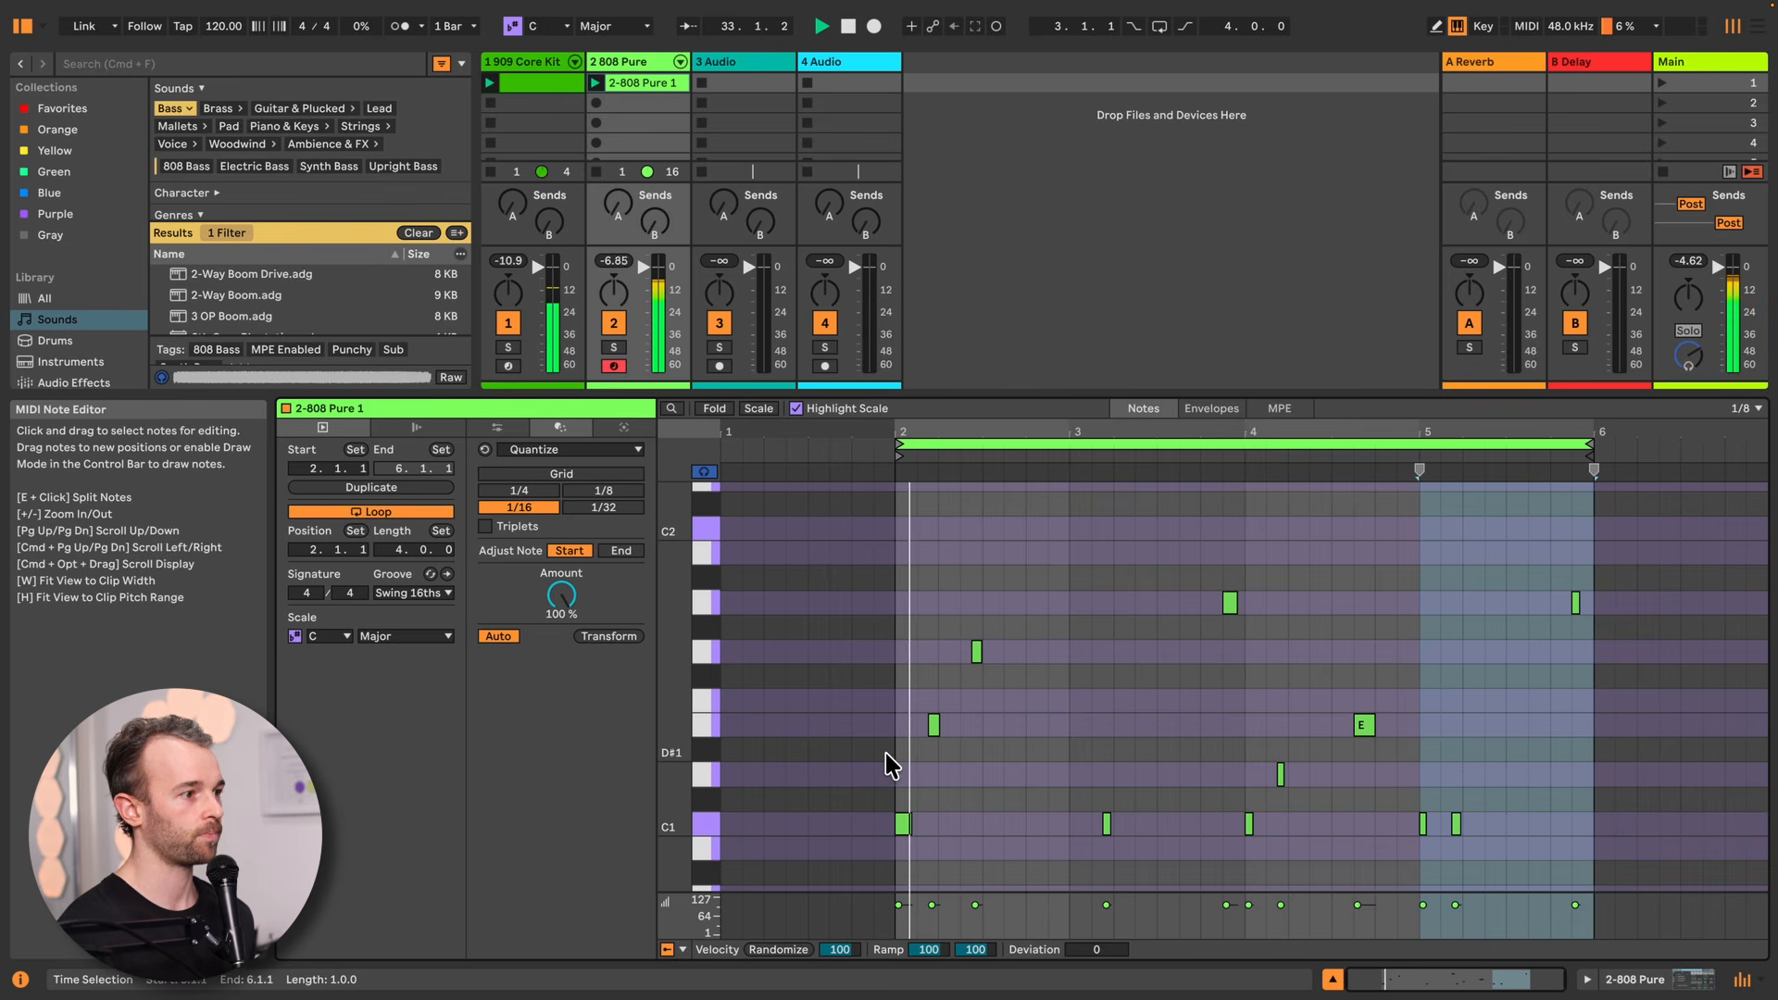
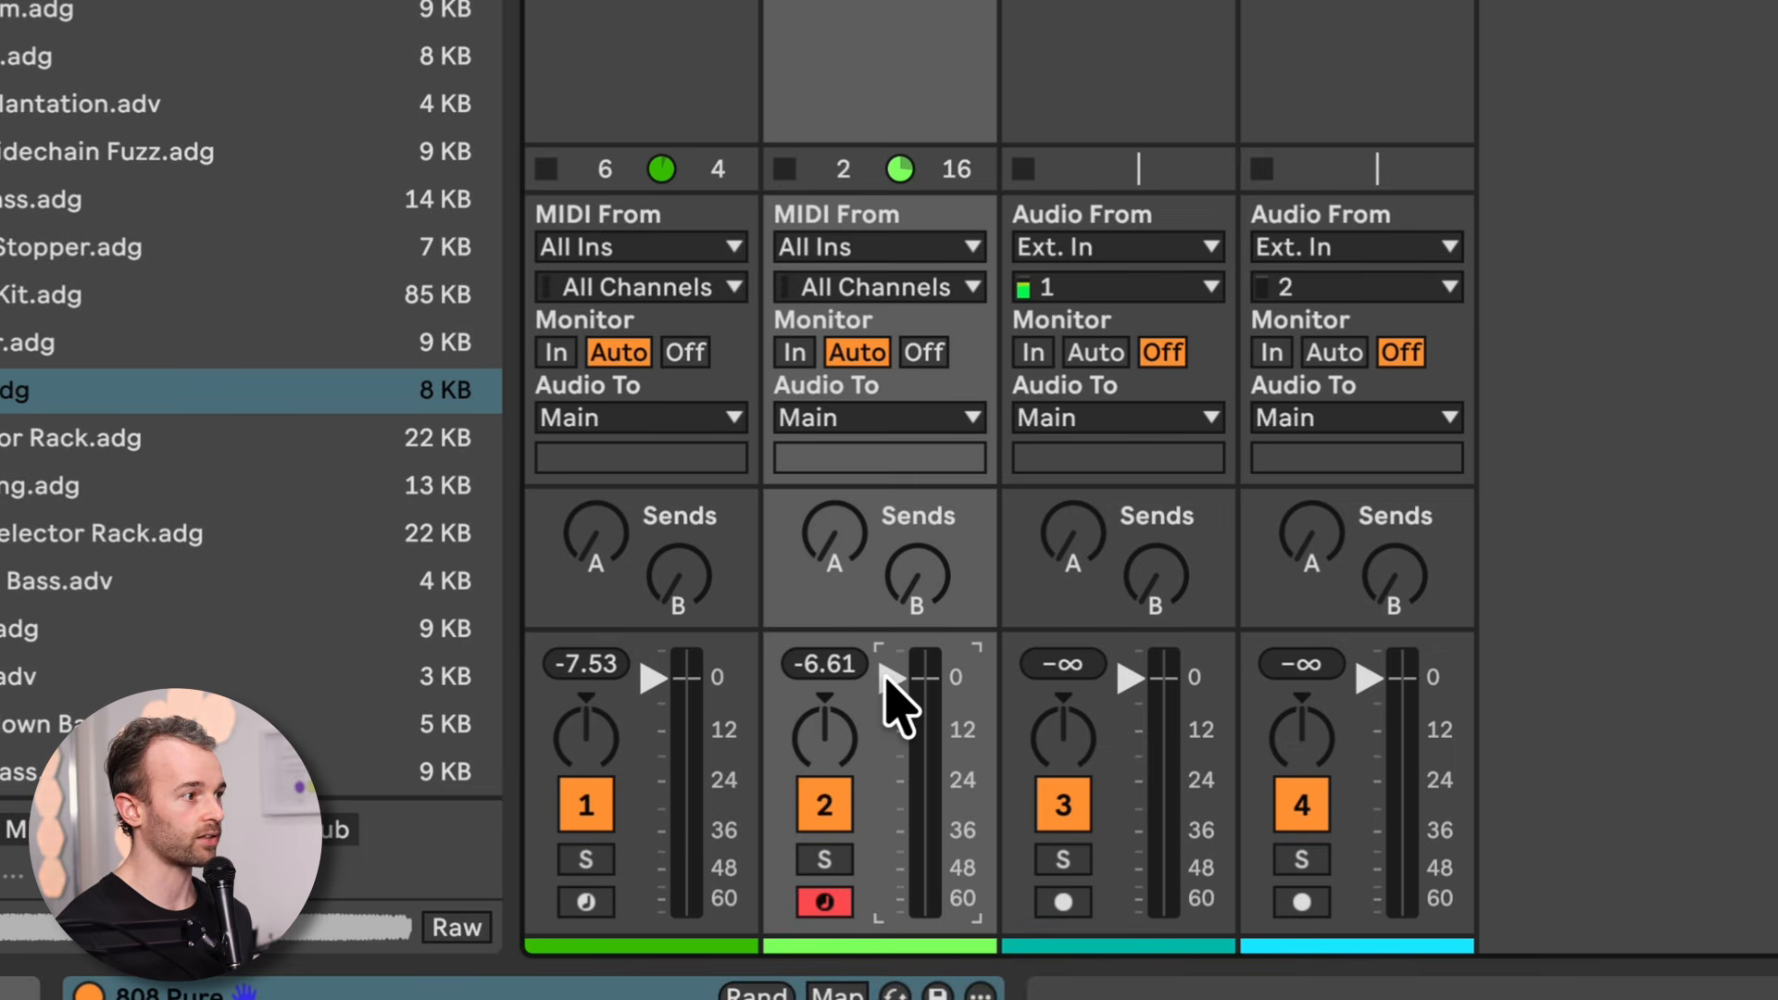
Lower the volume of the 808 Pure track slightly and mute the track
mouse_move(886, 678)
mouse_down()
mouse_move(886, 741)
mouse_move(886, 699)
mouse_up()
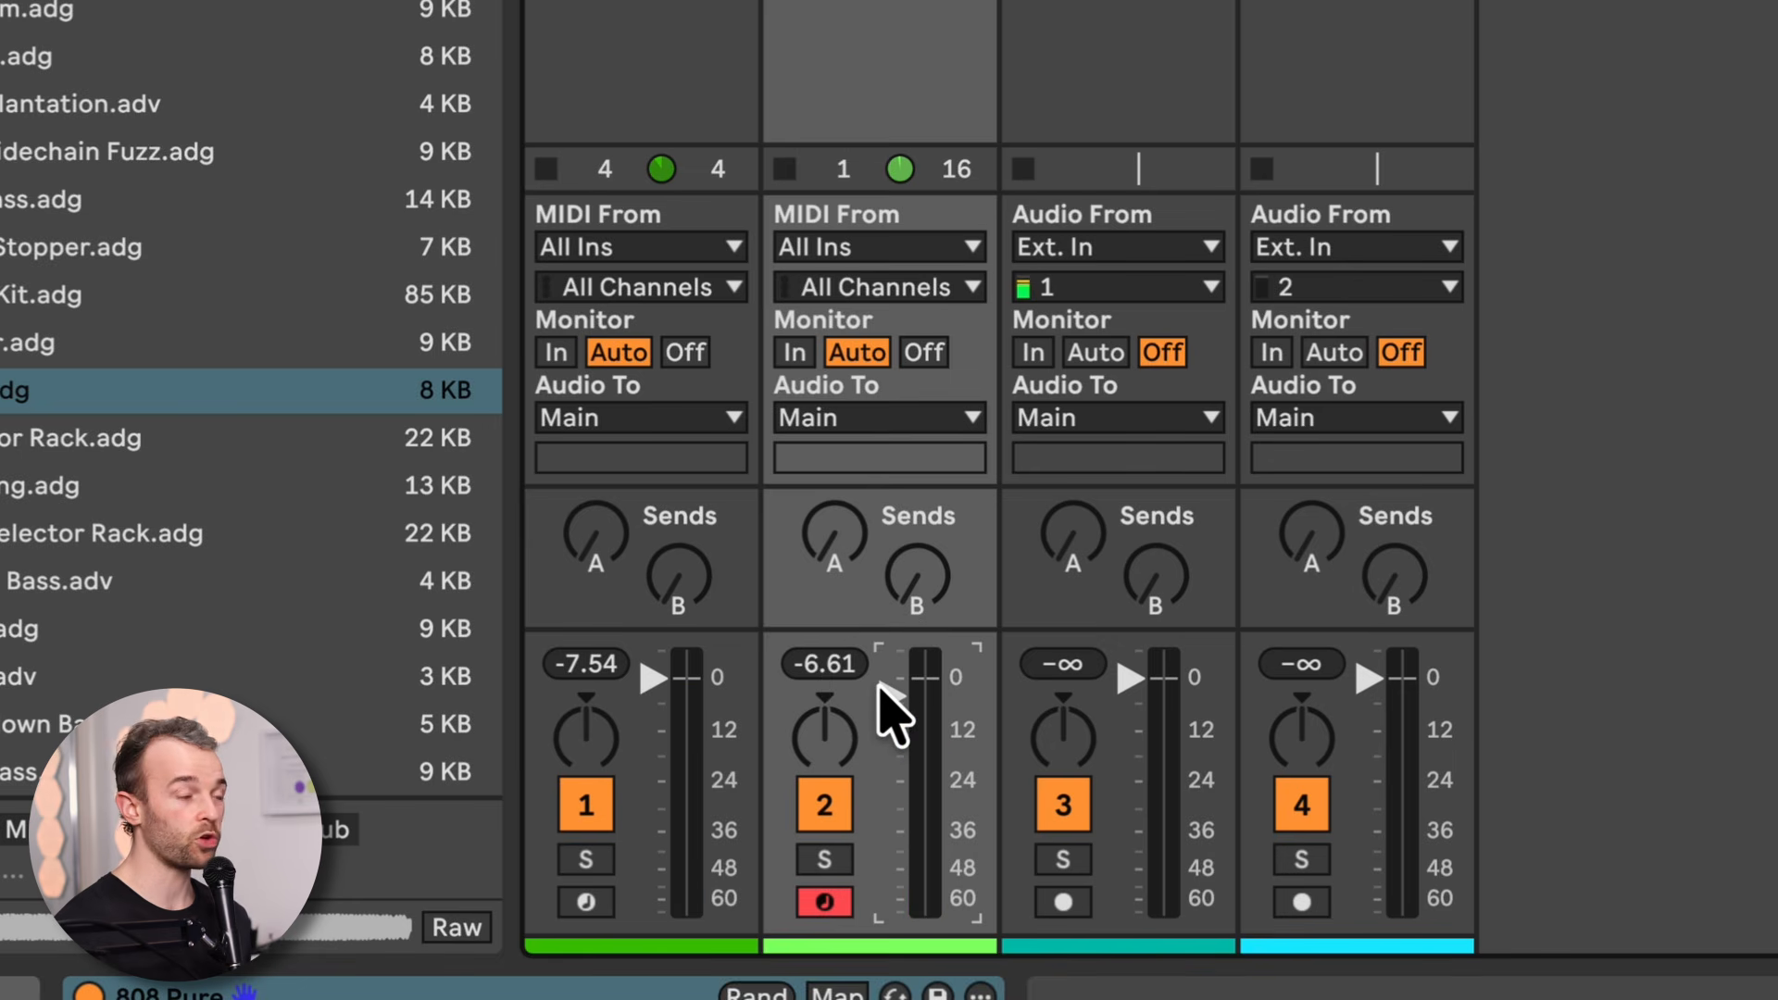
click(823, 806)
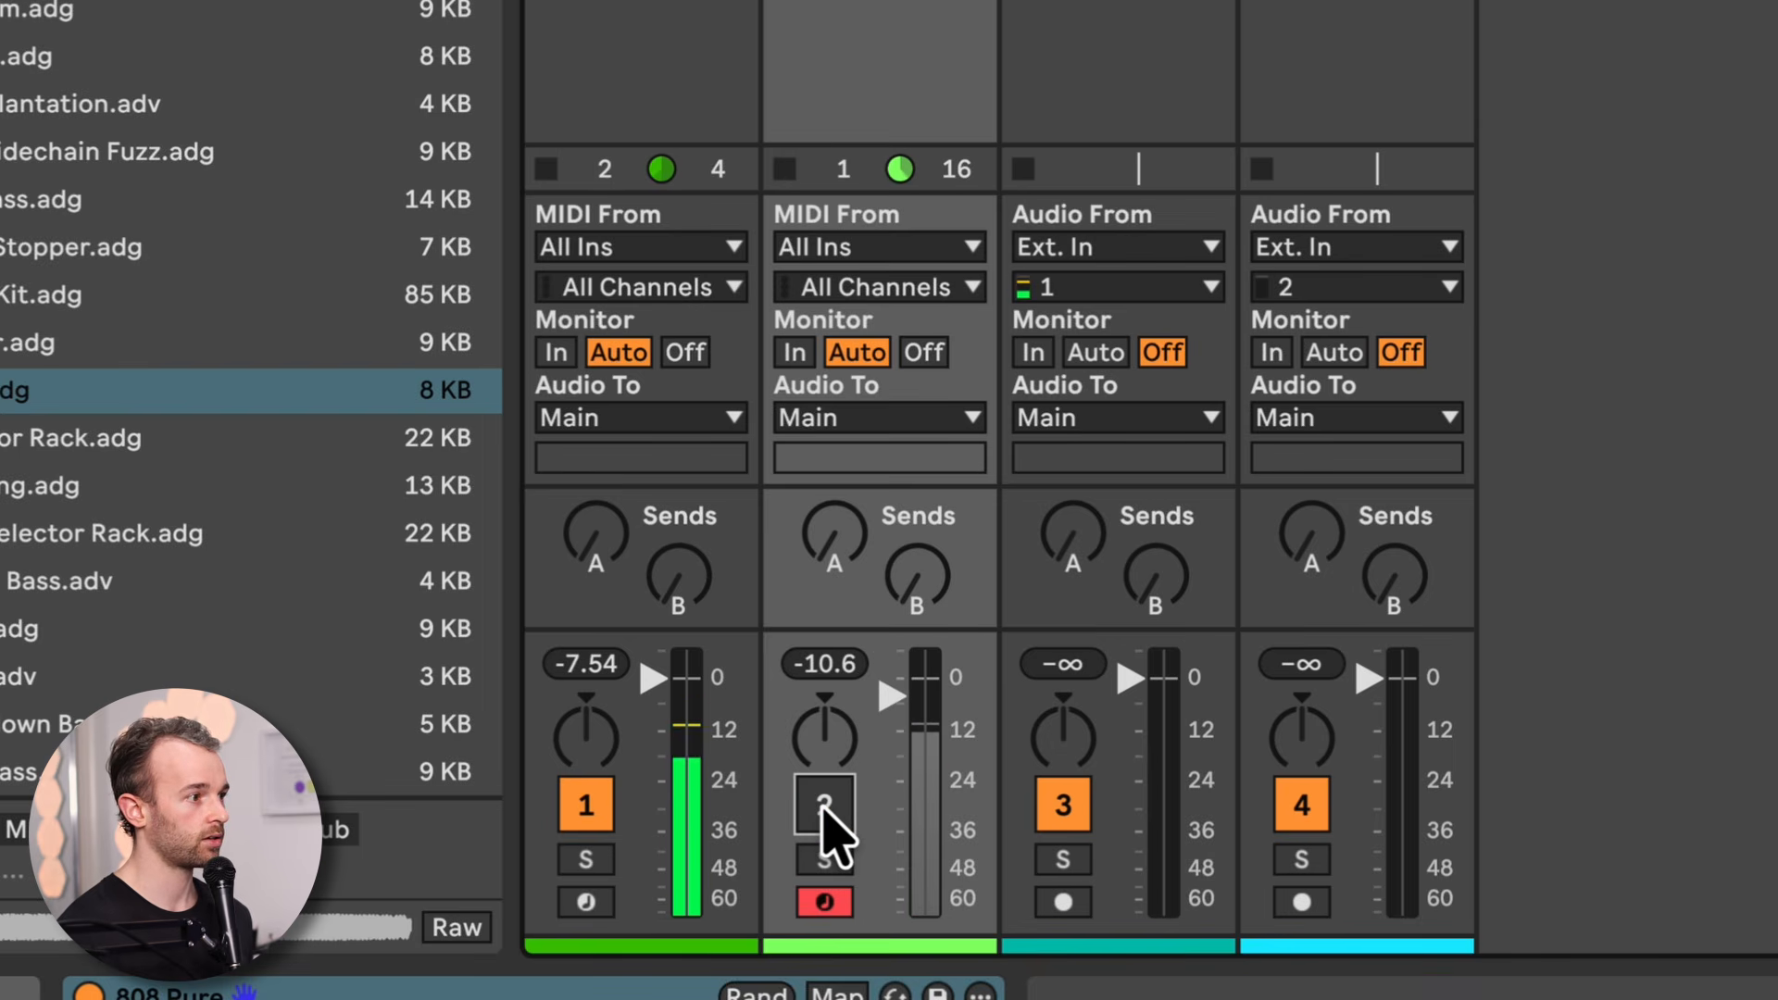
Unmute the 808 Pure track, solo it to hear the bass alone, and turn the solo off
click(824, 806)
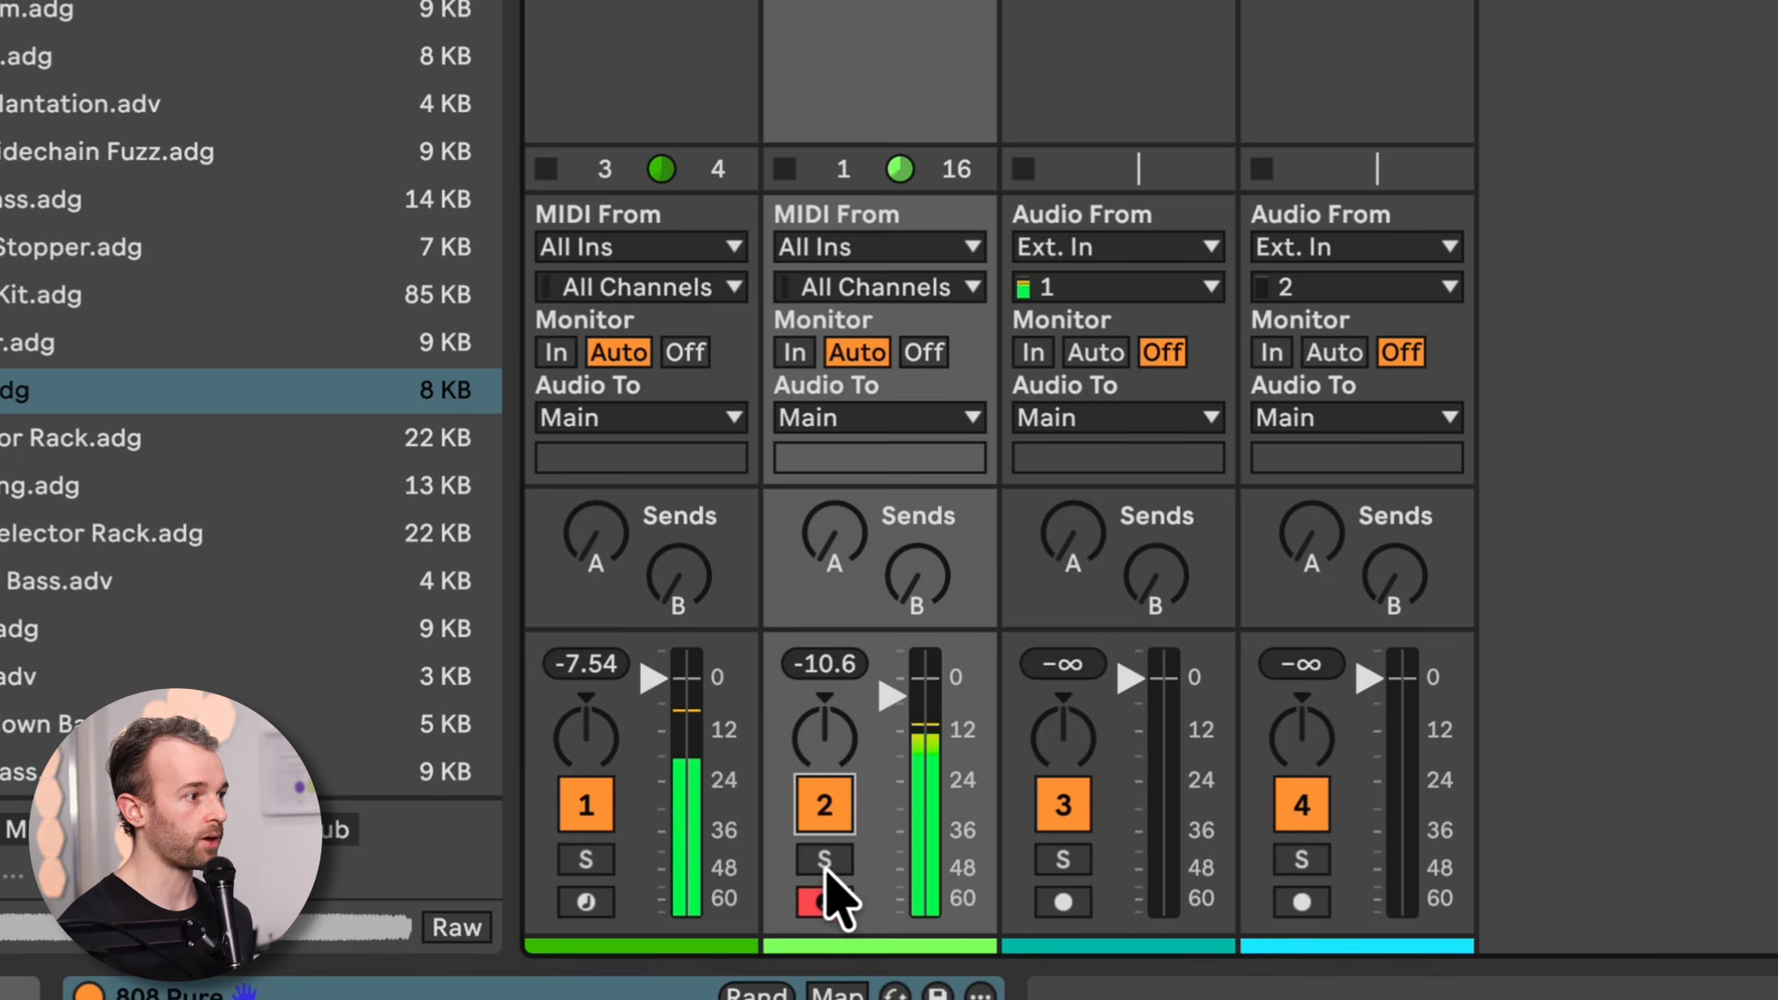
click(825, 861)
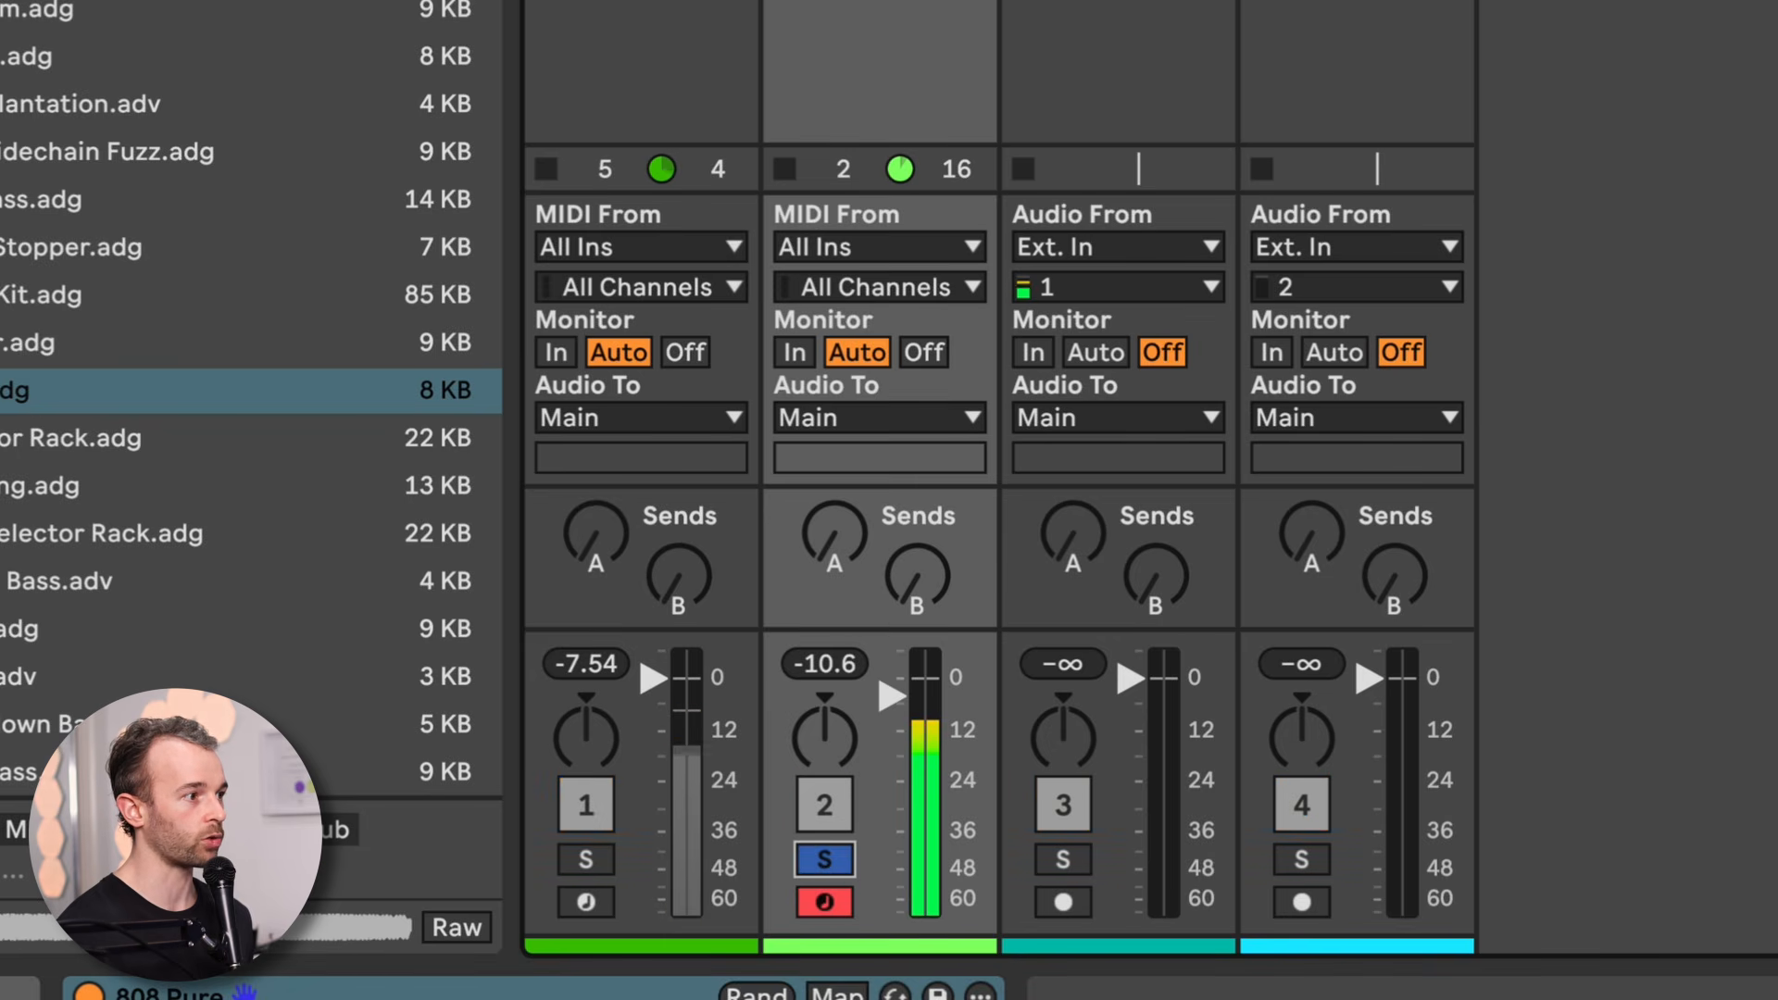
click(829, 861)
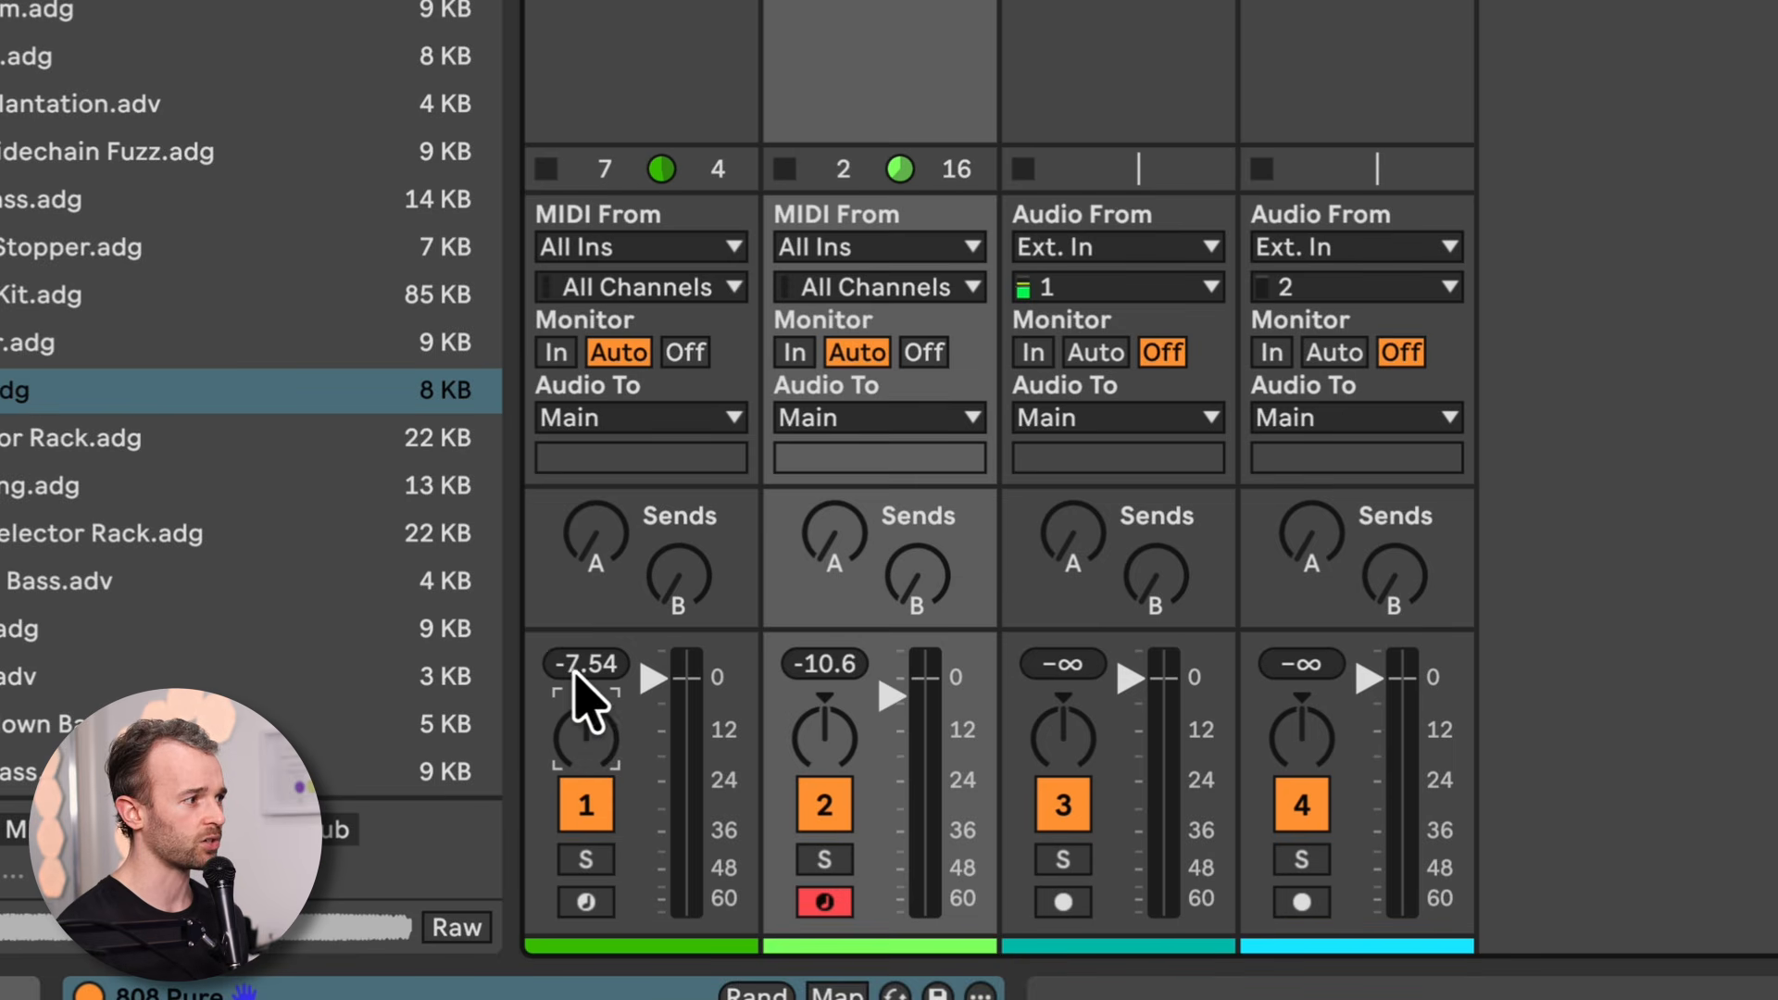
Try panning the 909 Core Kit track to the right and lowering its volume, and reset both to their defaults
mouse_move(597, 741)
mouse_down()
mouse_move(587, 769)
mouse_move(589, 727)
mouse_up()
click(589, 728)
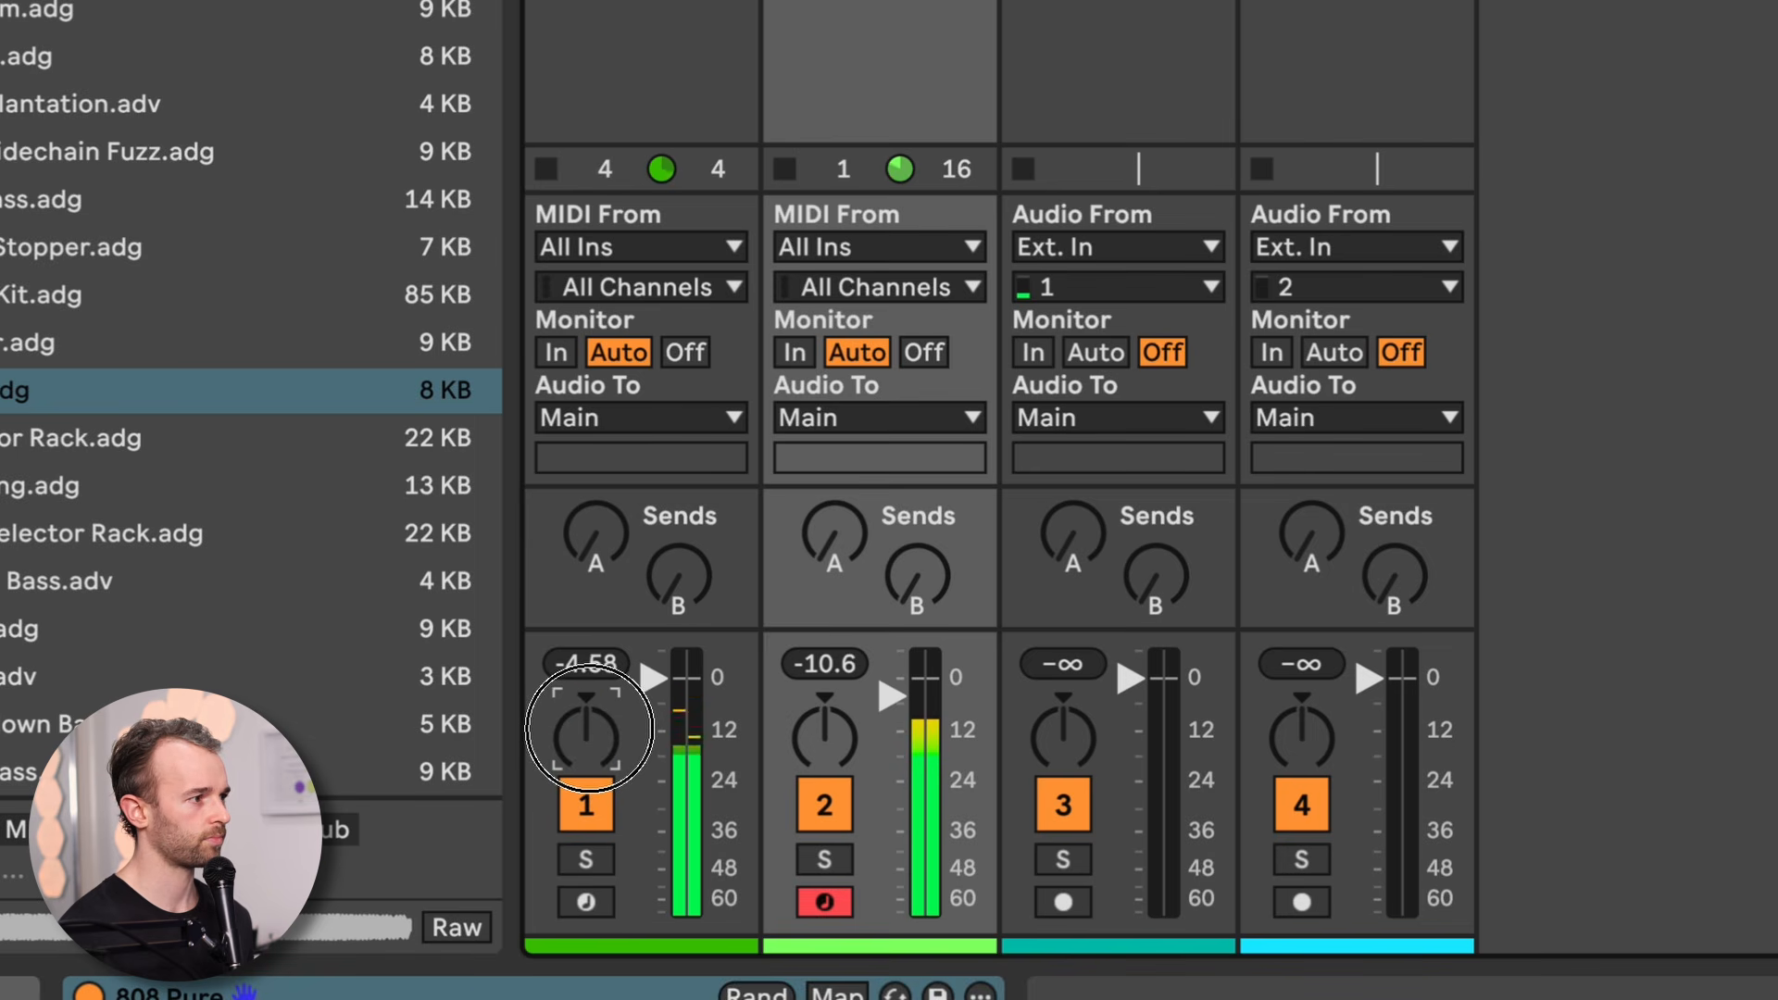
key(space)
drag(584, 745, 587, 744)
drag(660, 699, 659, 772)
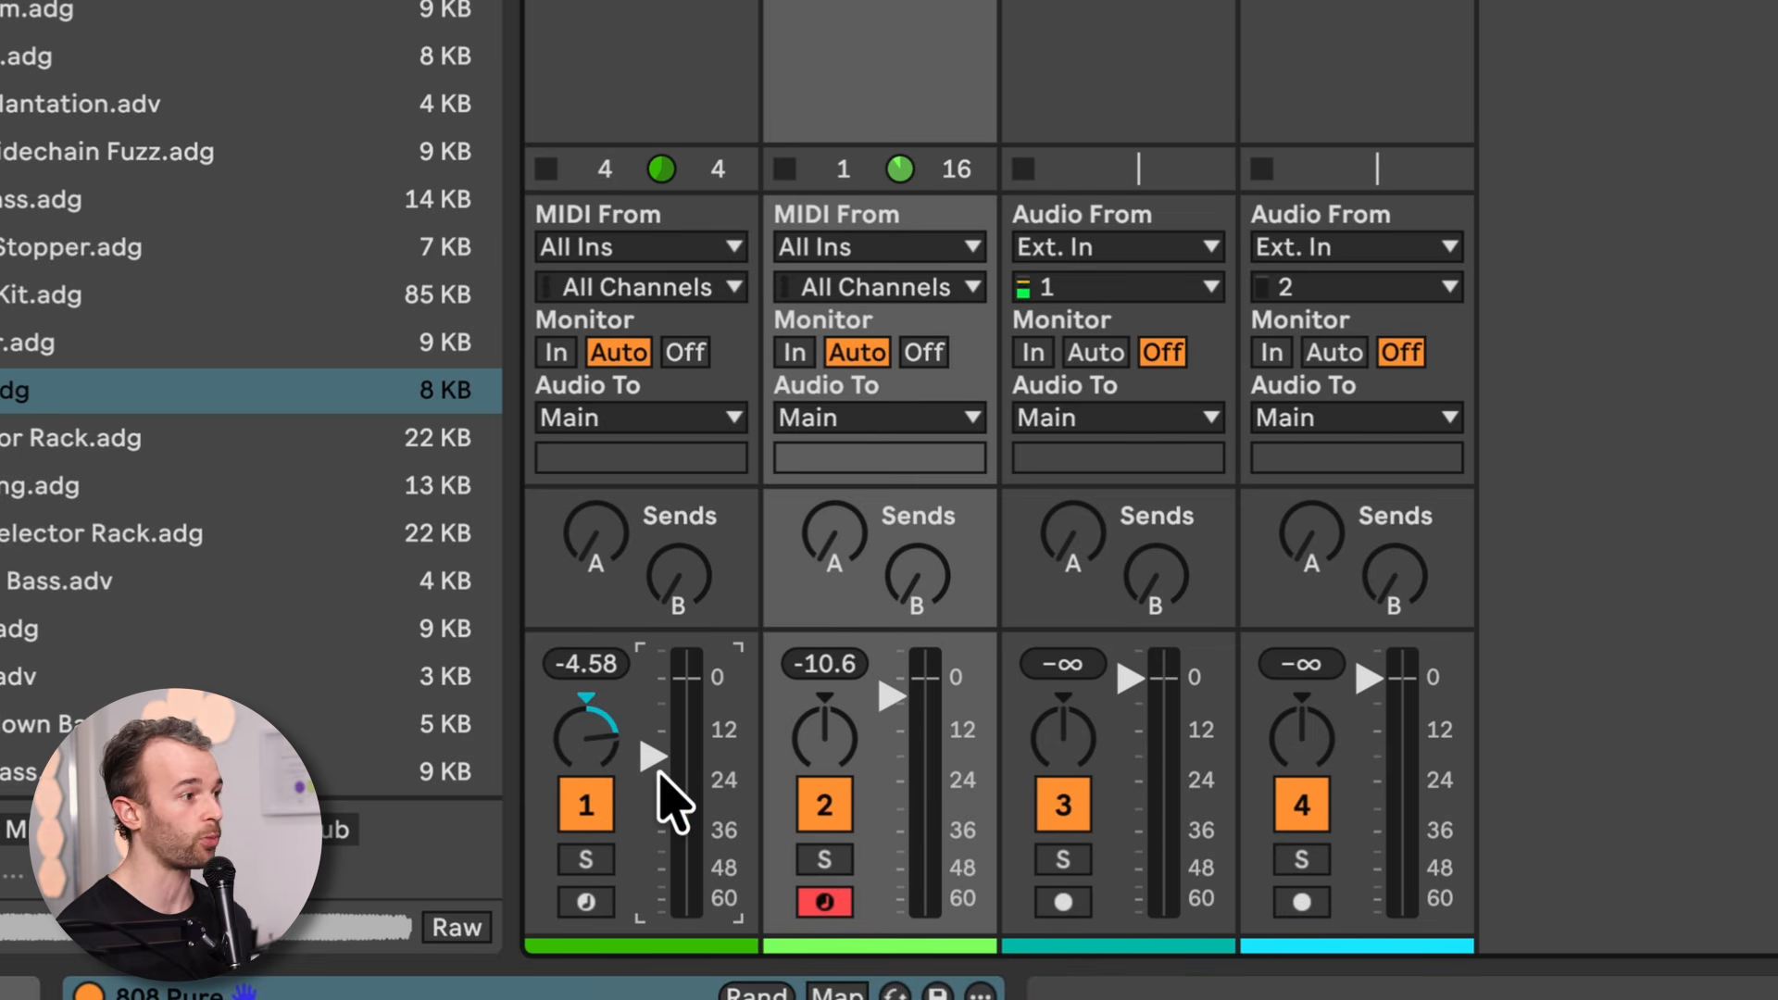
key(Delete)
click(574, 741)
key(Delete)
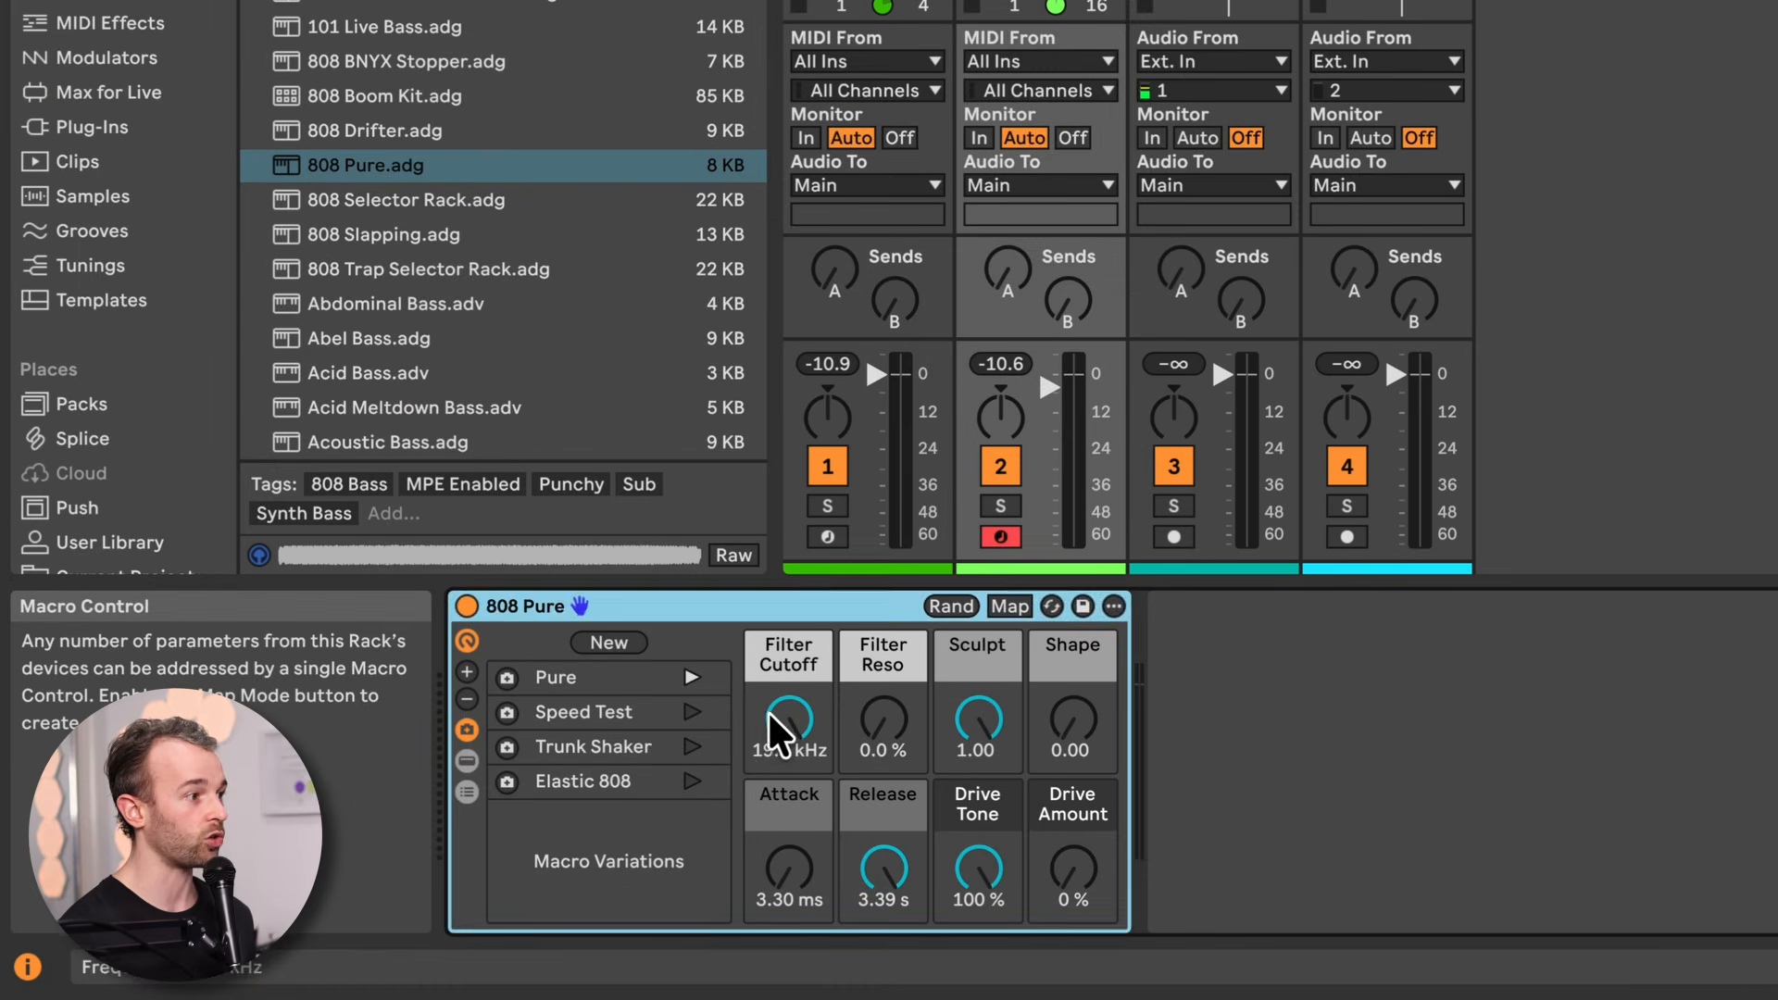
Set the 808 Pure macros Filter Cutoff to 18.3 kHz, Filter Reso to 64 % and Shape to 0.09 during playback
click(482, 826)
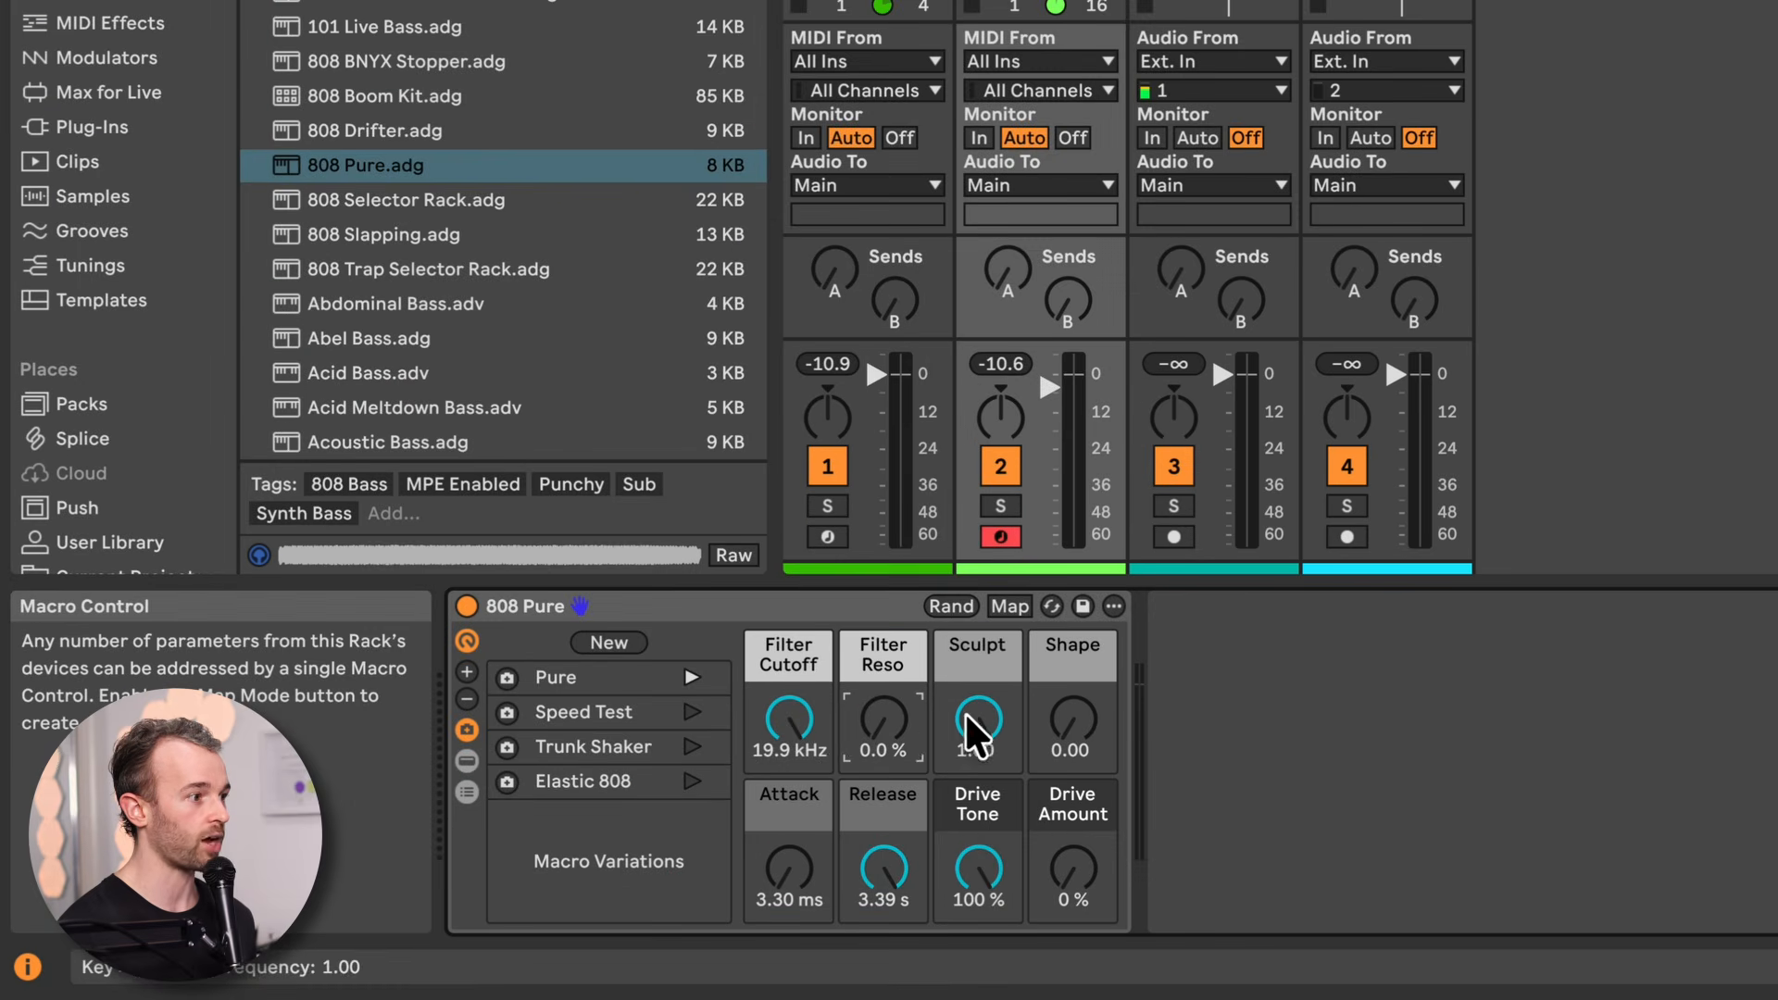
click(1071, 722)
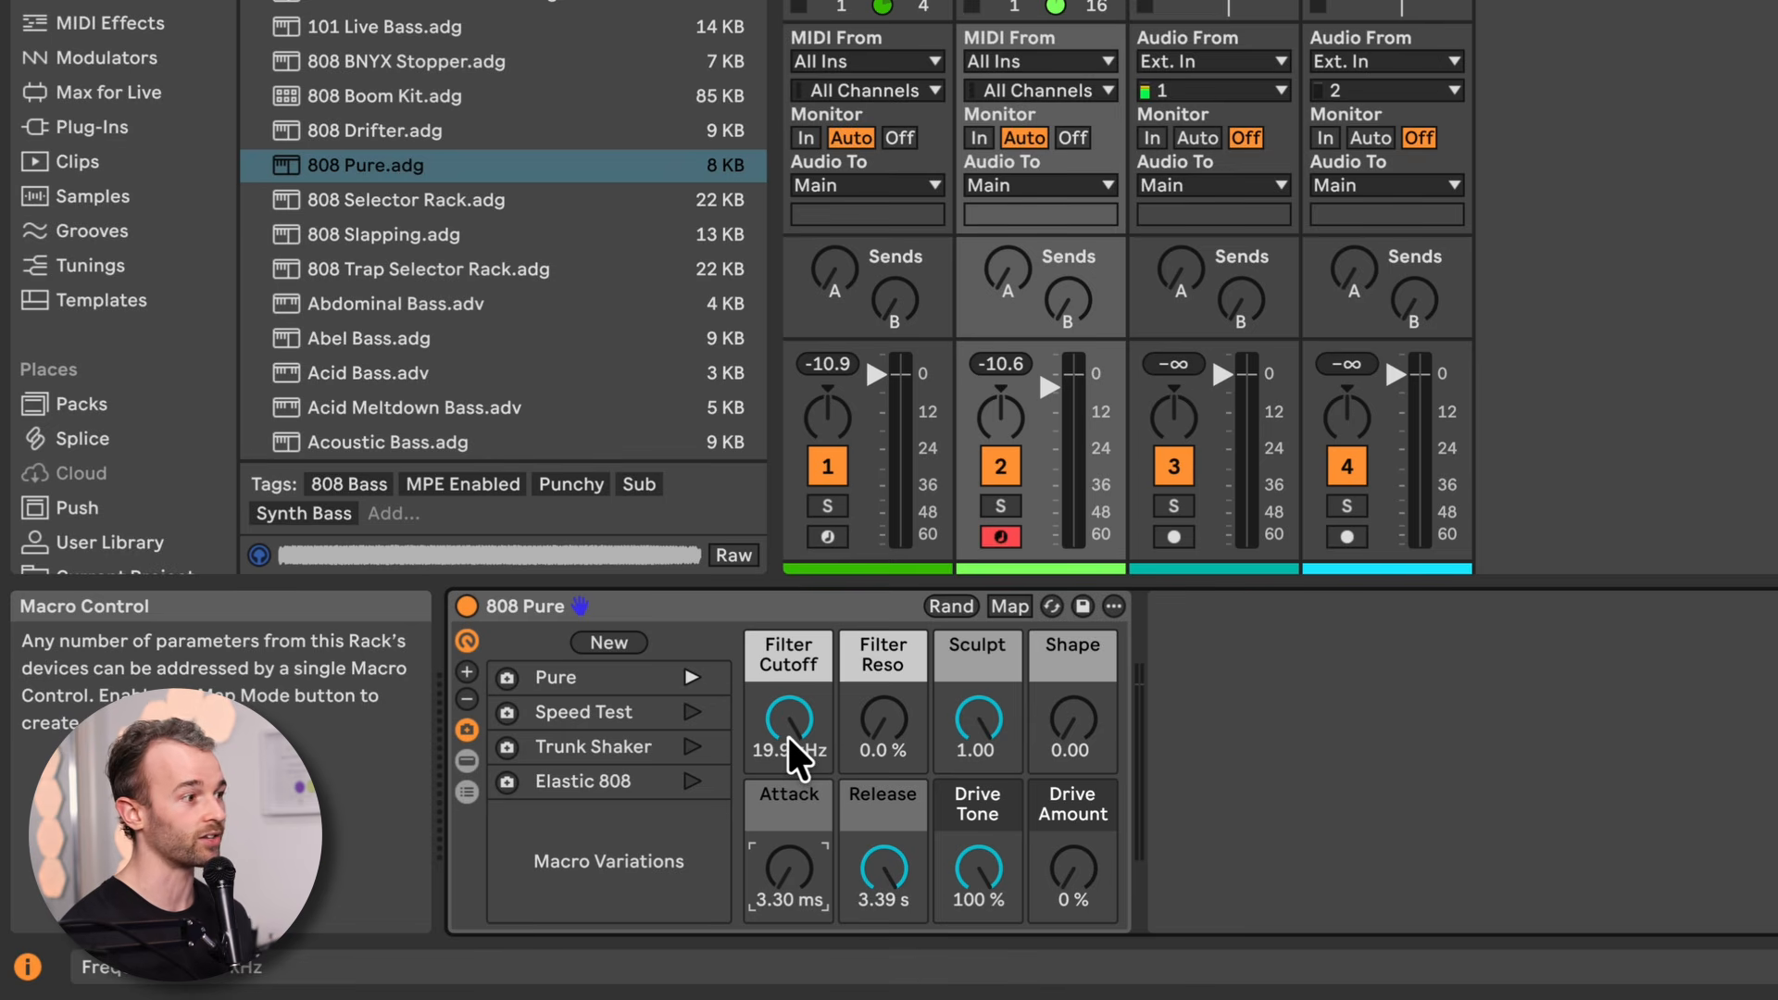
drag(798, 737, 866, 713)
drag(1040, 726, 1039, 706)
drag(836, 741, 836, 733)
mouse_move(1072, 870)
mouse_down()
mouse_move(975, 915)
mouse_move(1058, 872)
mouse_move(1059, 898)
mouse_up()
drag(1057, 722, 1056, 739)
drag(792, 750, 792, 685)
Set the 808 Pure macros Drive Tone to 27 %, Drive Amount to 3 % and Release to 596 ms
click(986, 872)
drag(986, 872, 986, 891)
drag(1065, 903, 1065, 902)
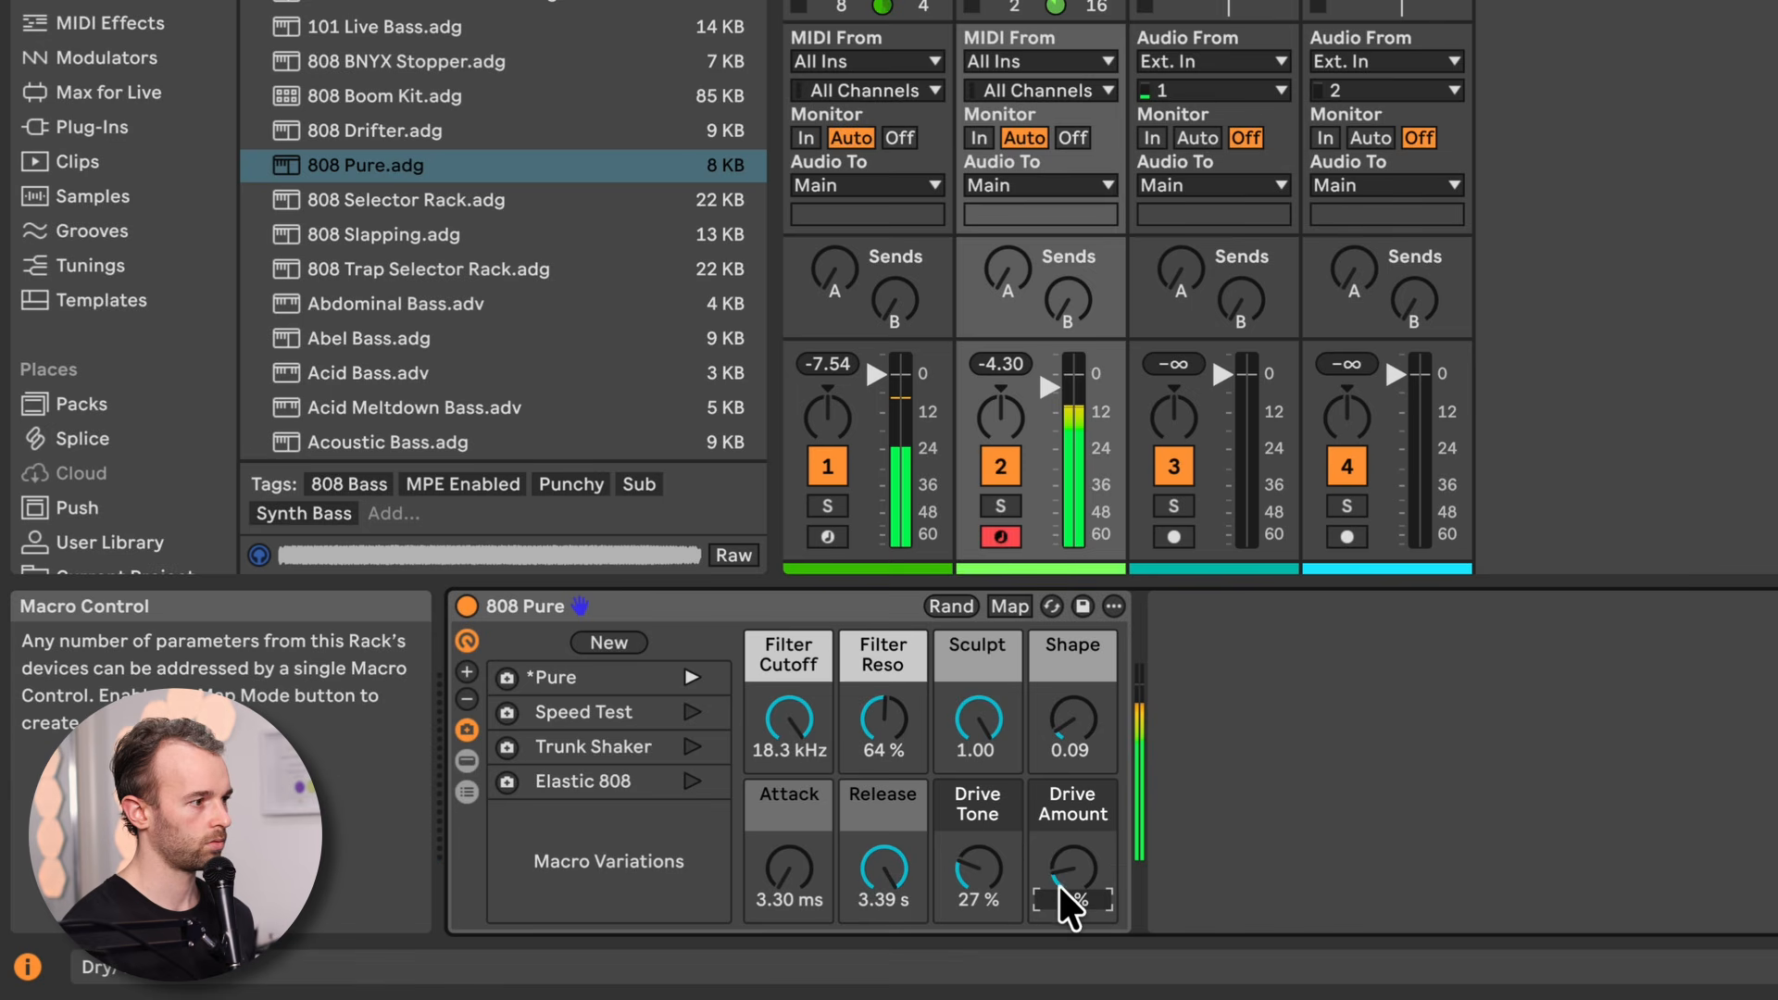
drag(871, 870, 867, 879)
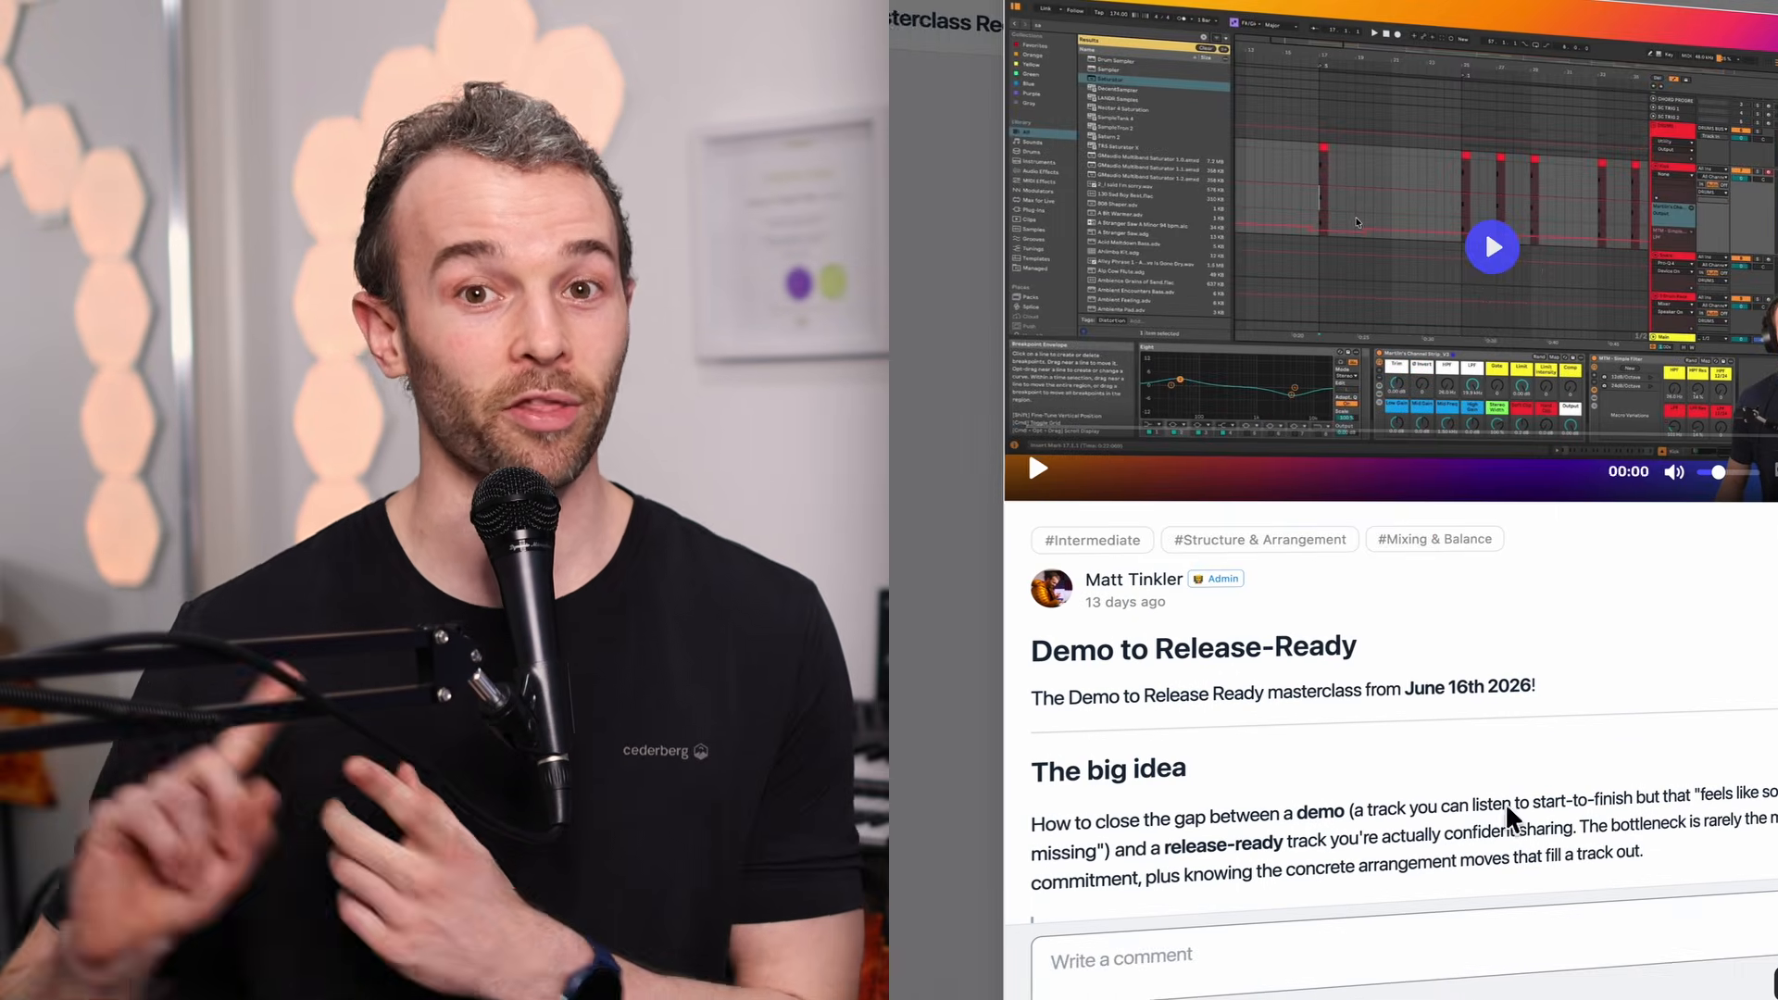
click(1495, 253)
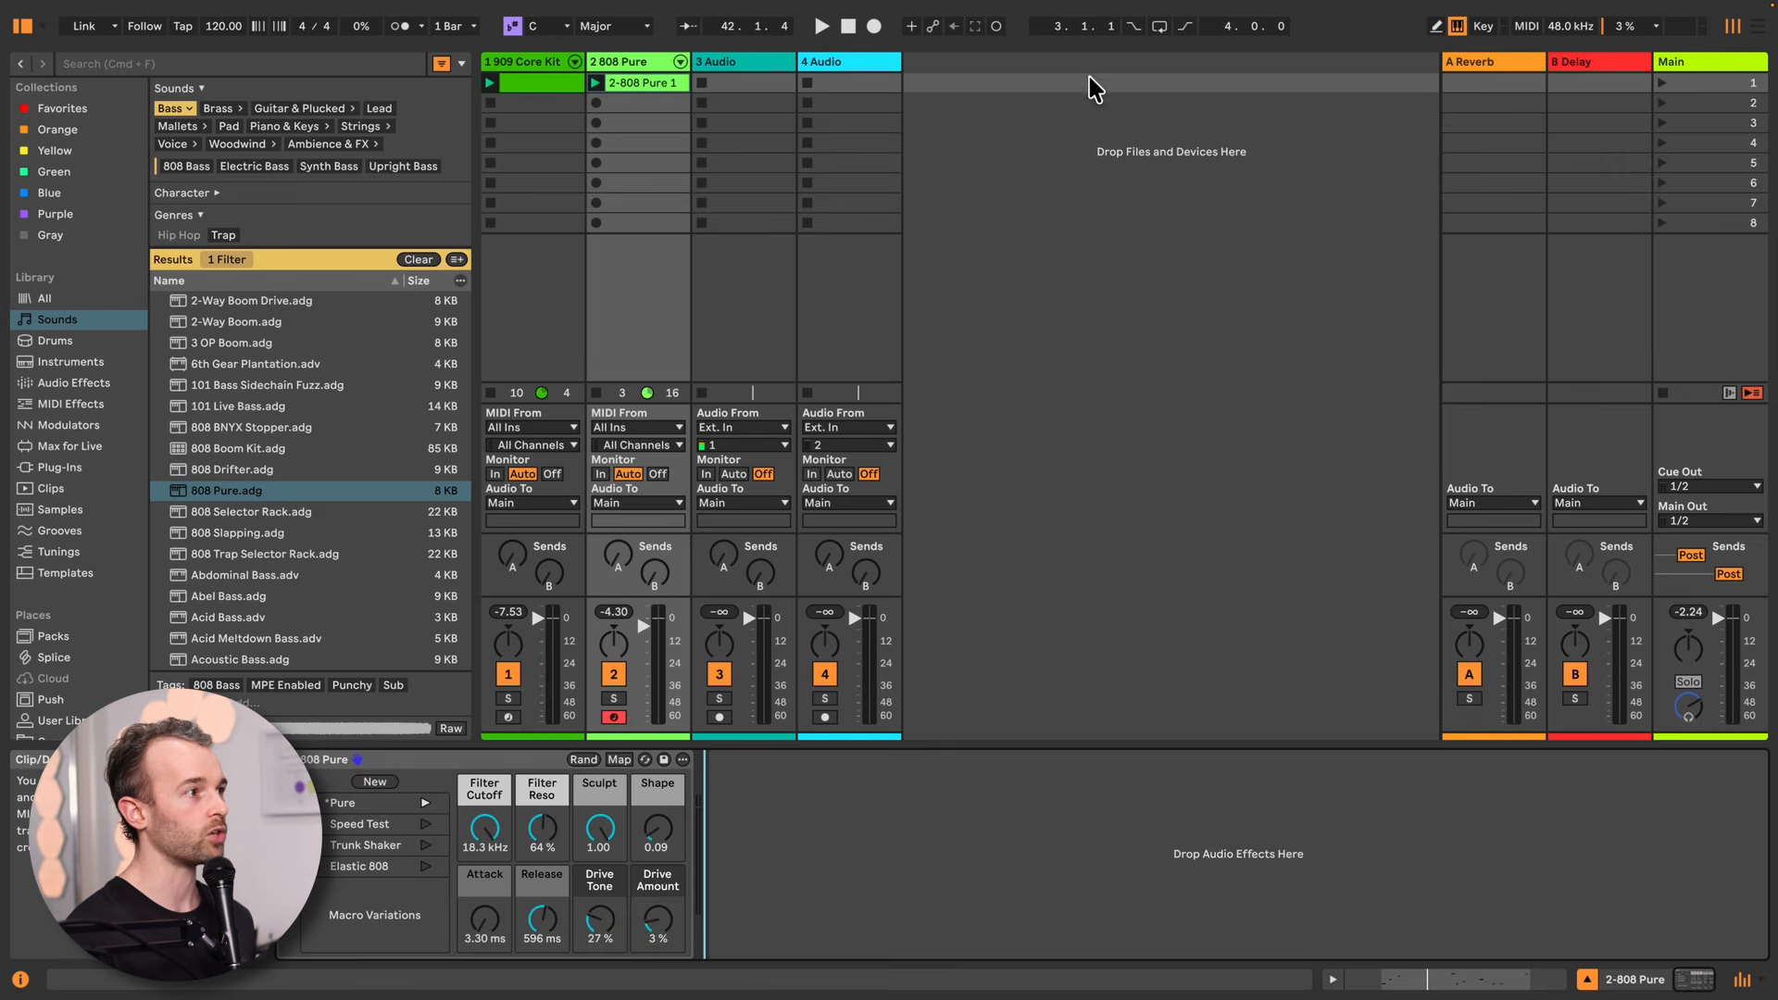
Select the 3 Audio track, show the installed Packs in the browser and expand the Core Library pack
click(758, 63)
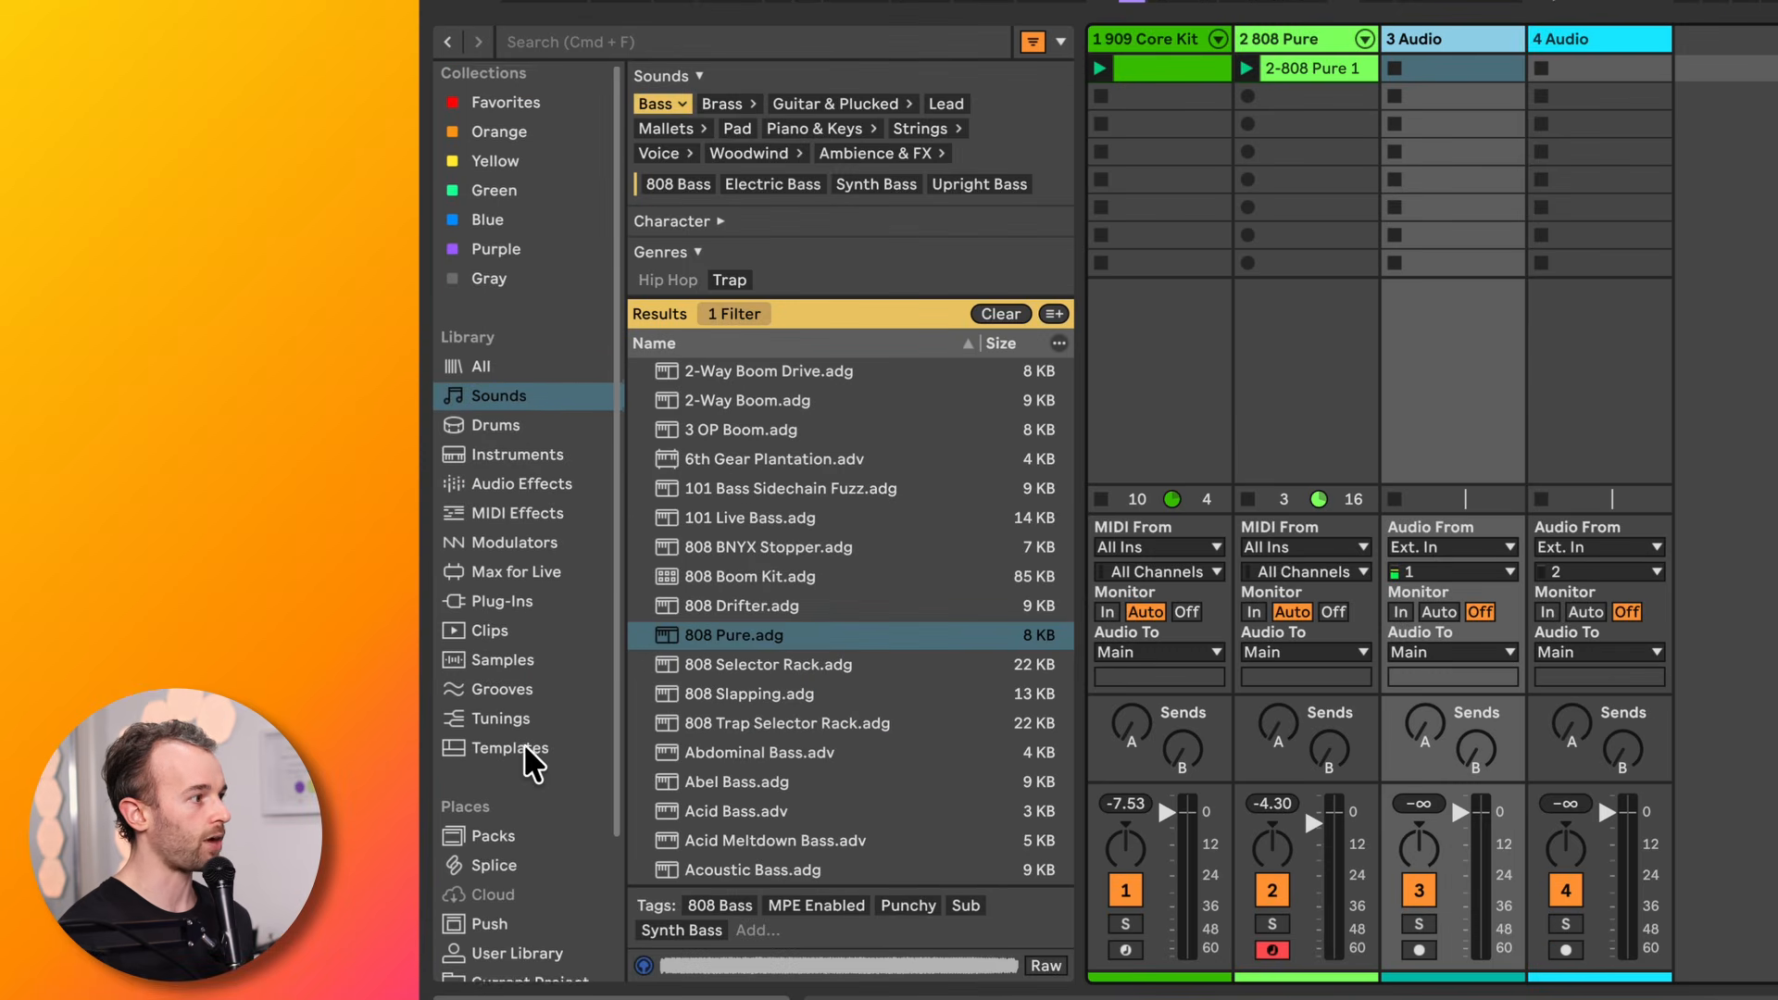
scroll(81, 583, down, 3)
scroll(527, 761, down, 1)
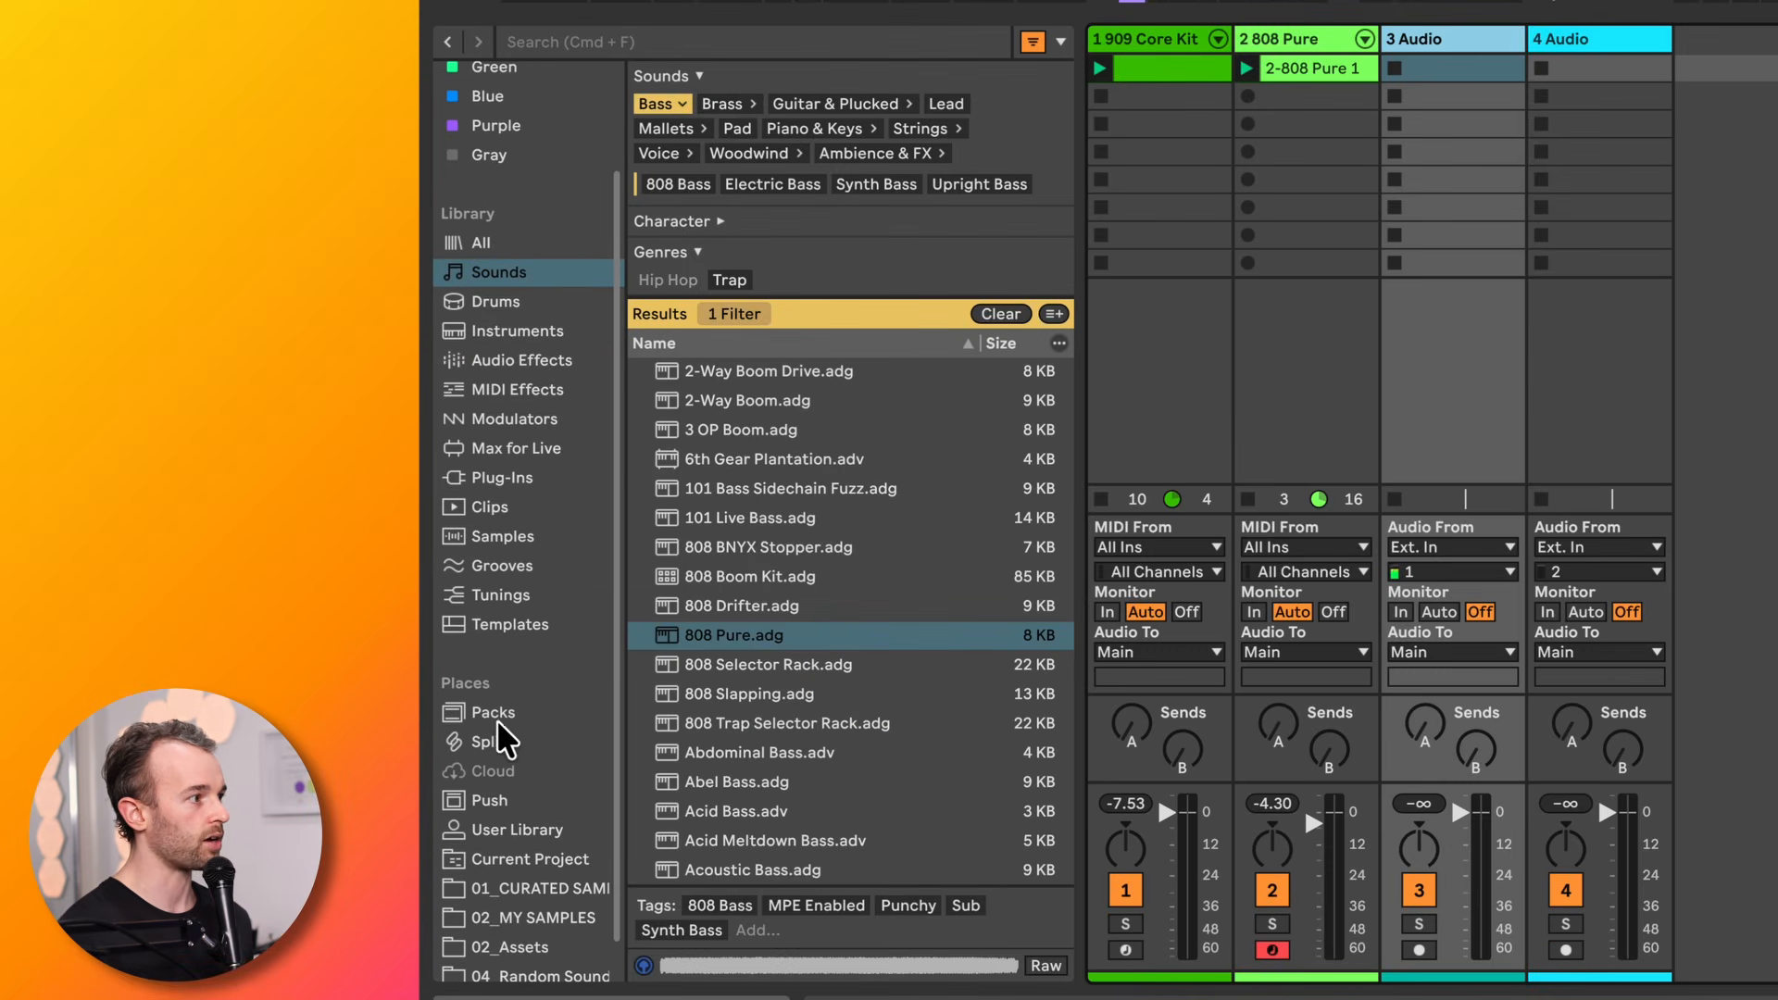
click(496, 717)
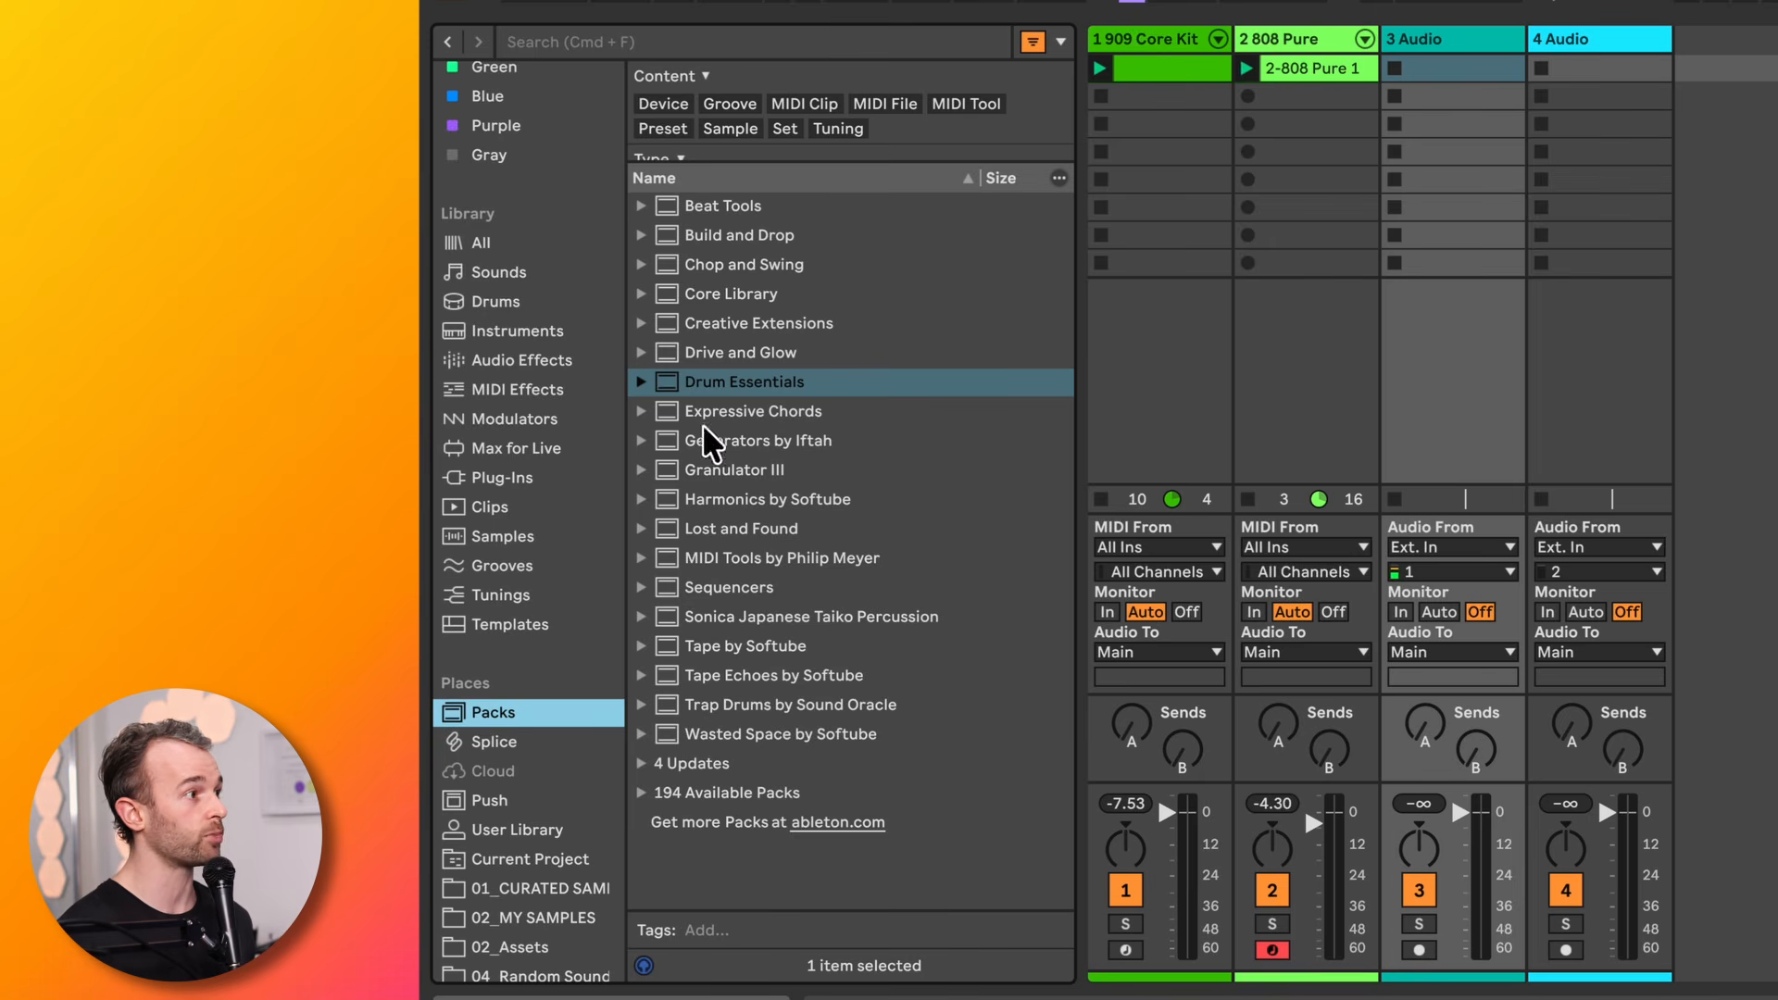
click(751, 302)
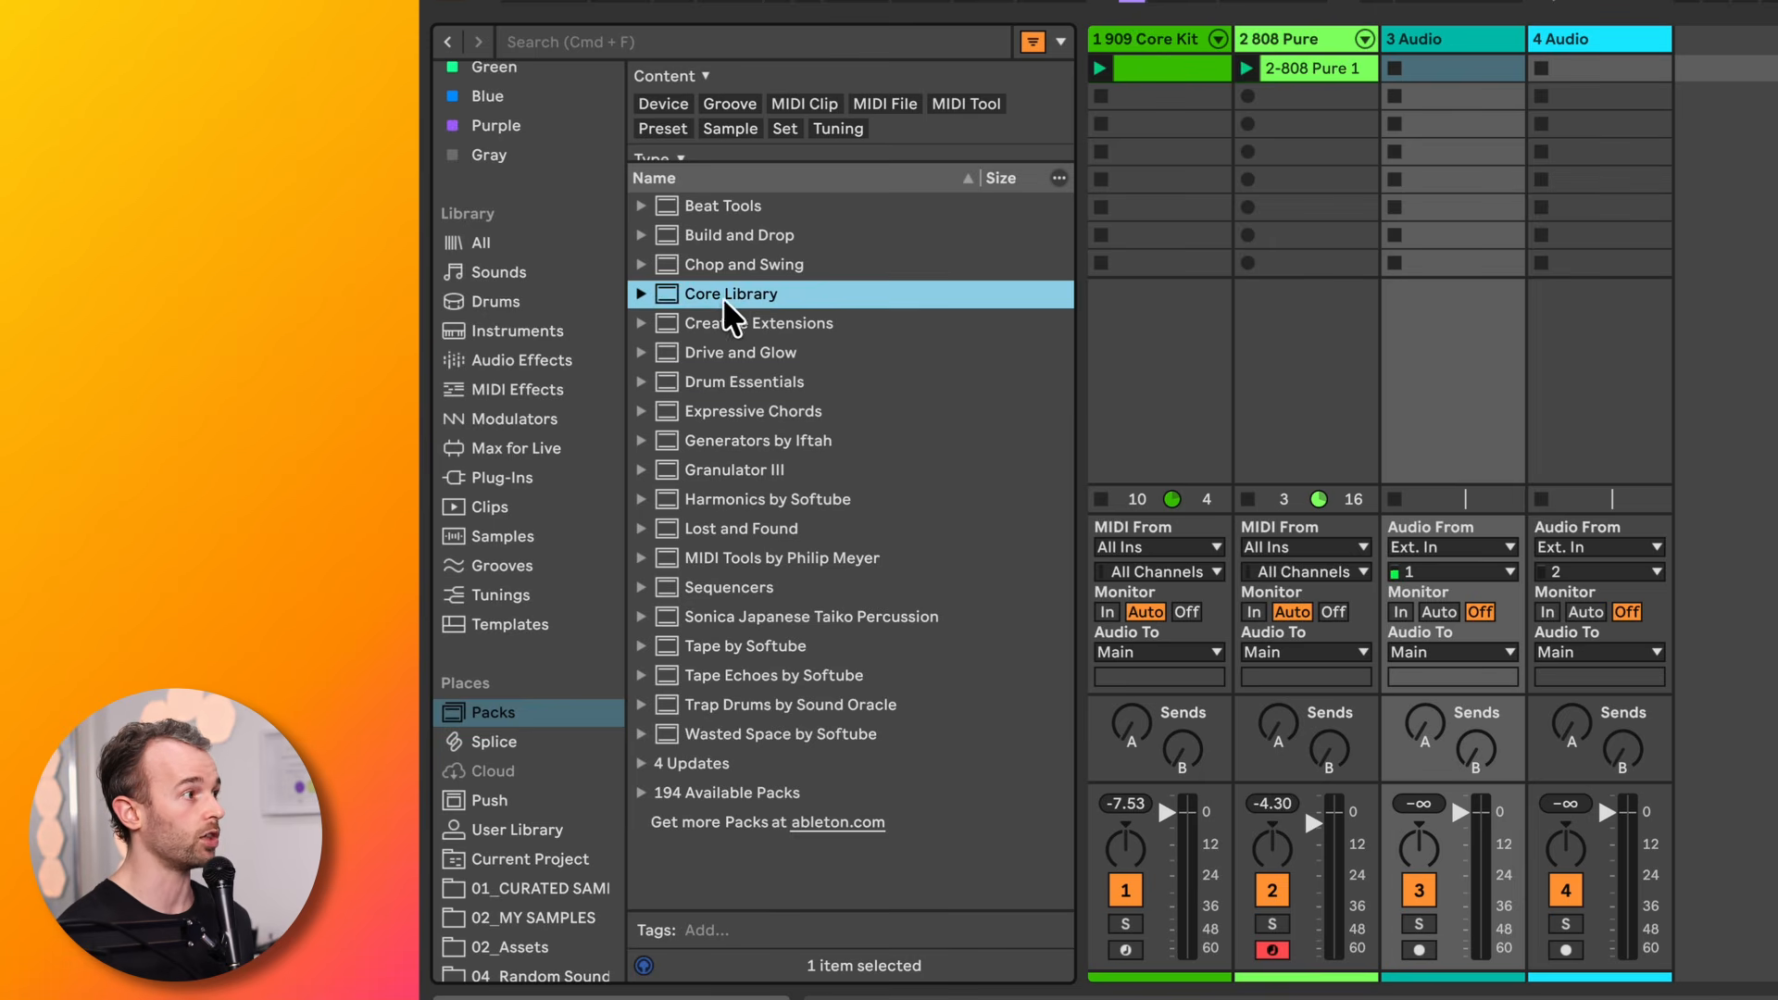
click(641, 295)
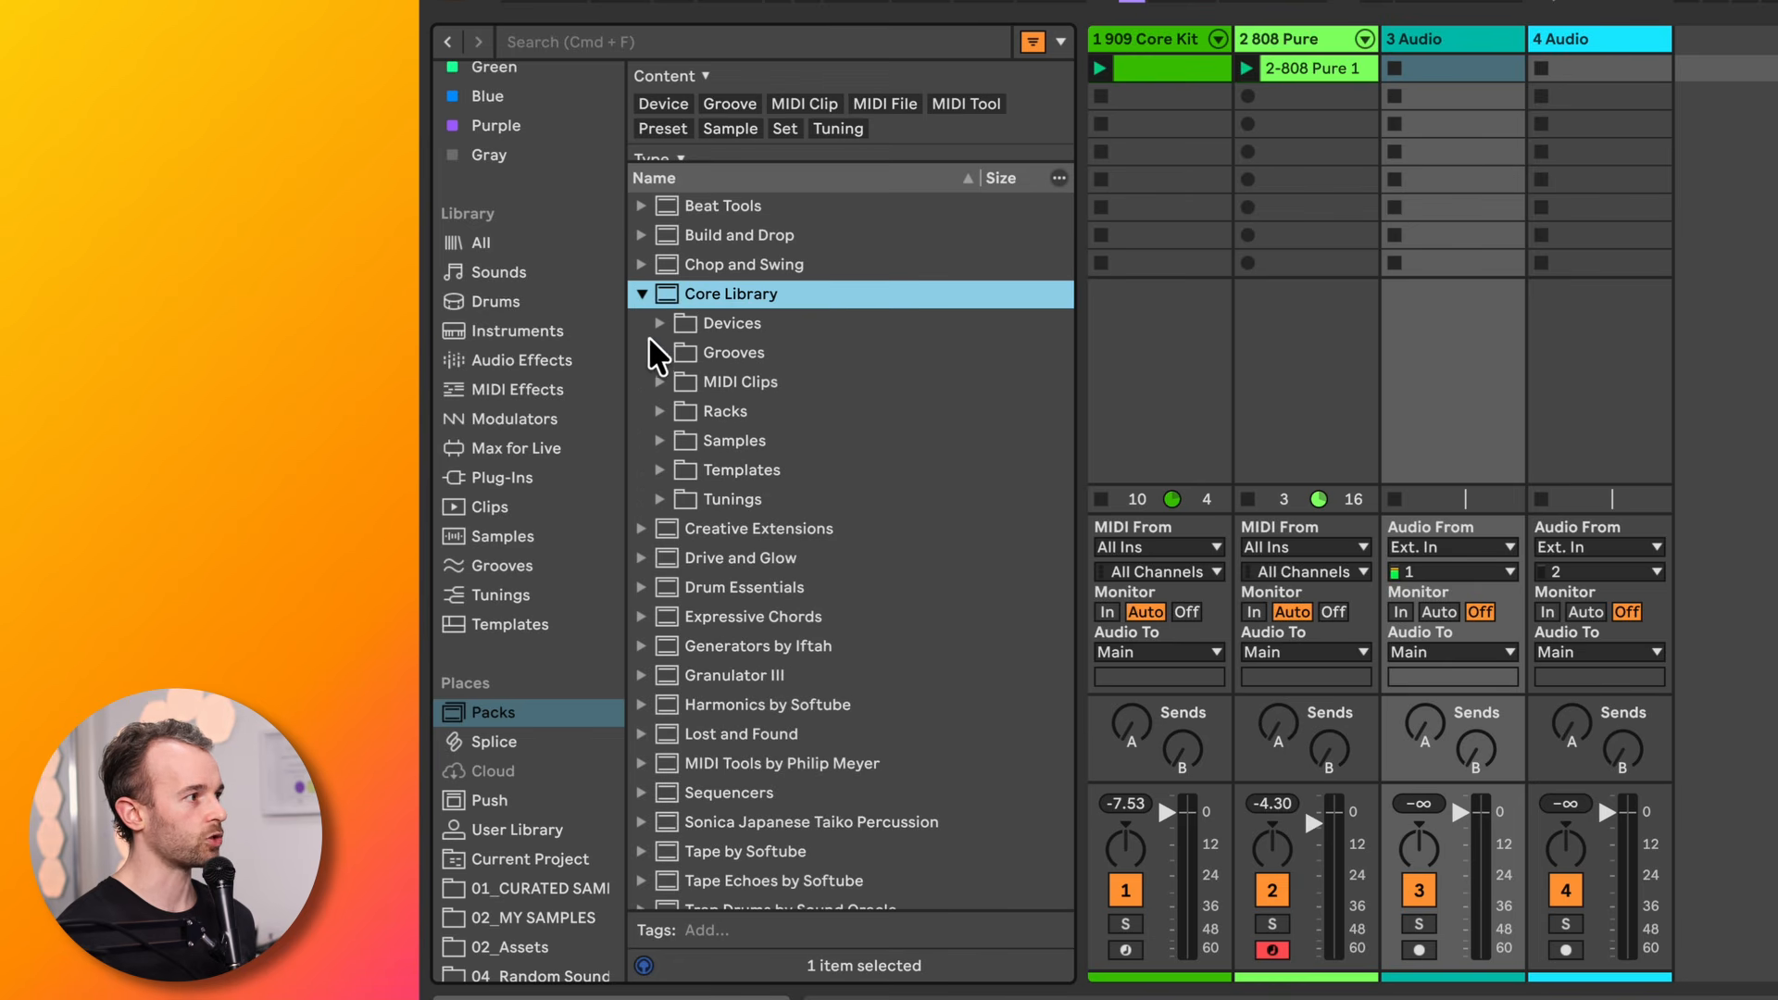
Open the Percussion folder of the drum loops inside the Core Library's Samples folder
click(661, 443)
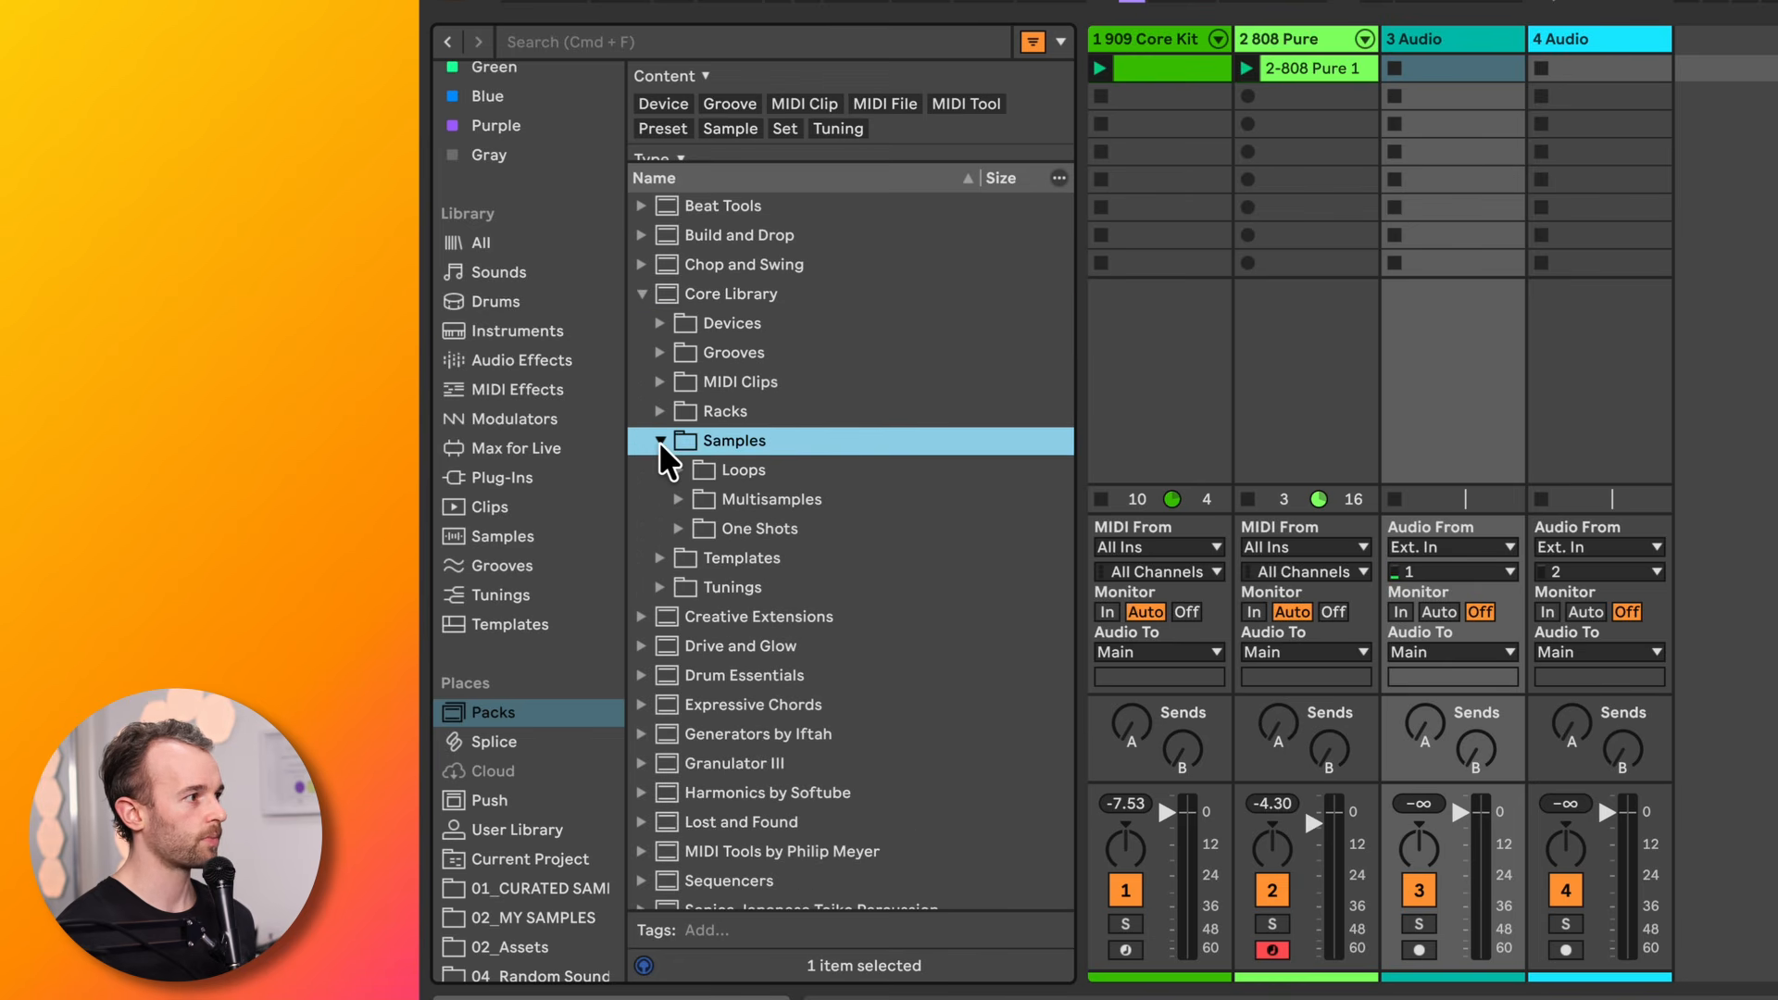
click(679, 470)
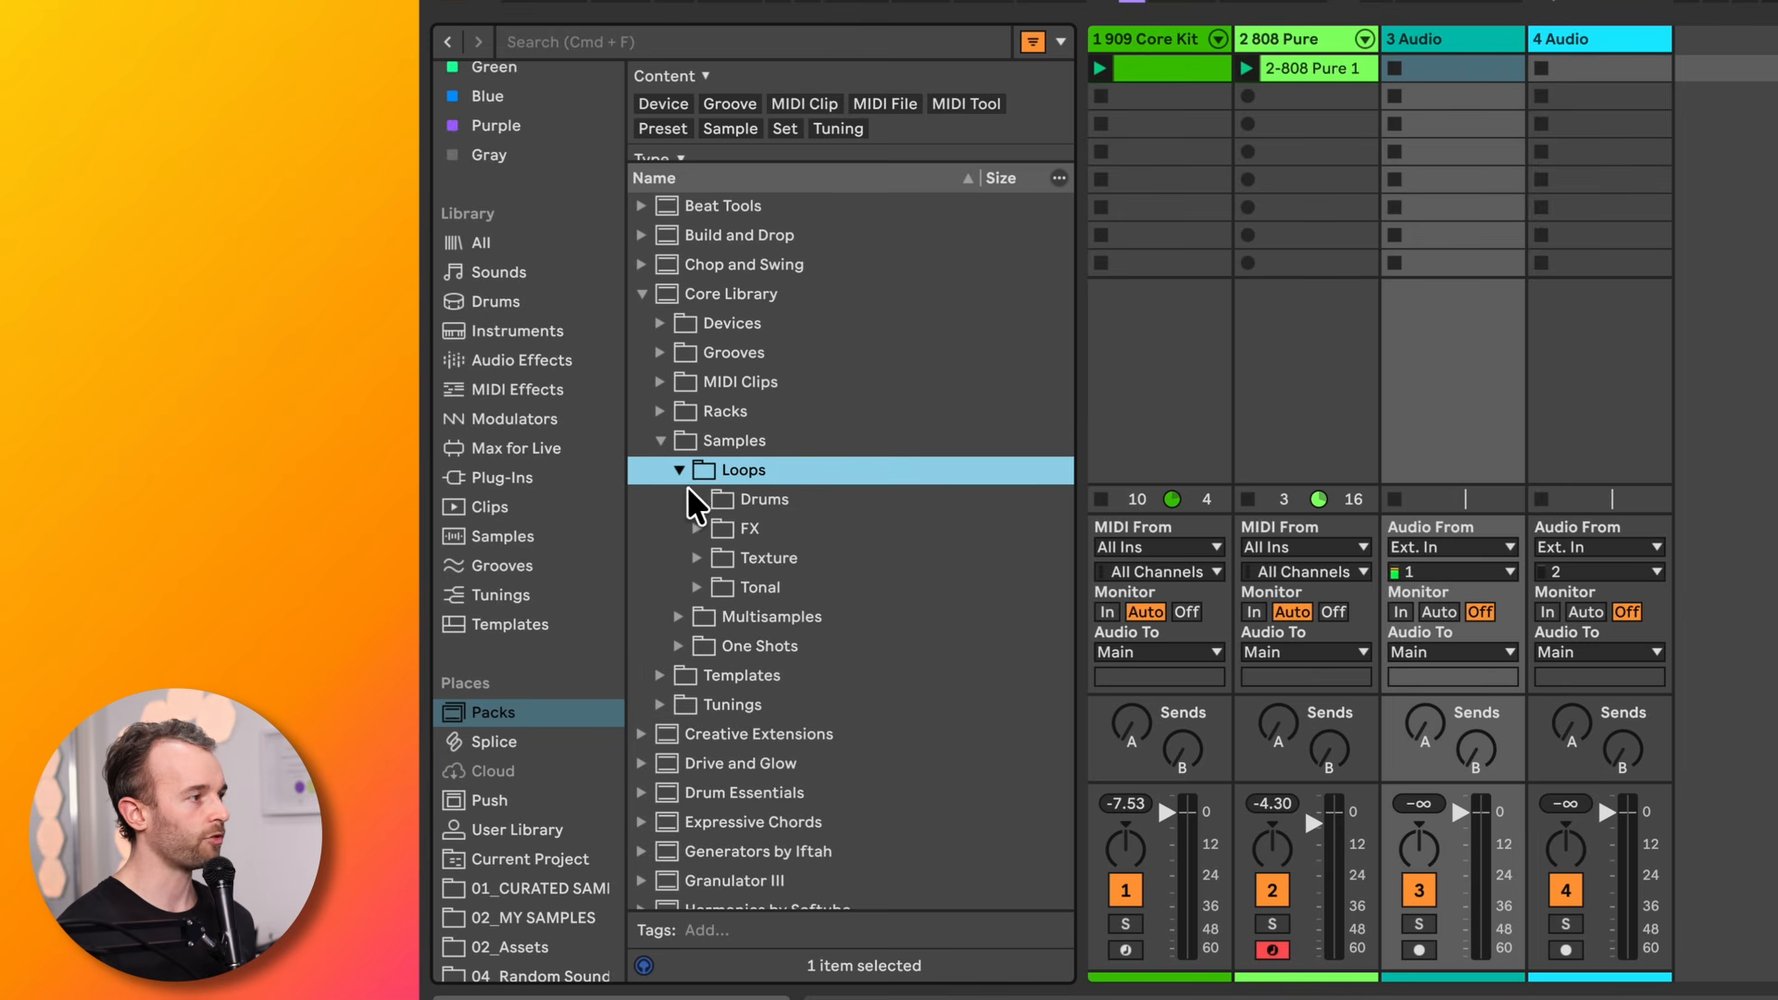
click(698, 501)
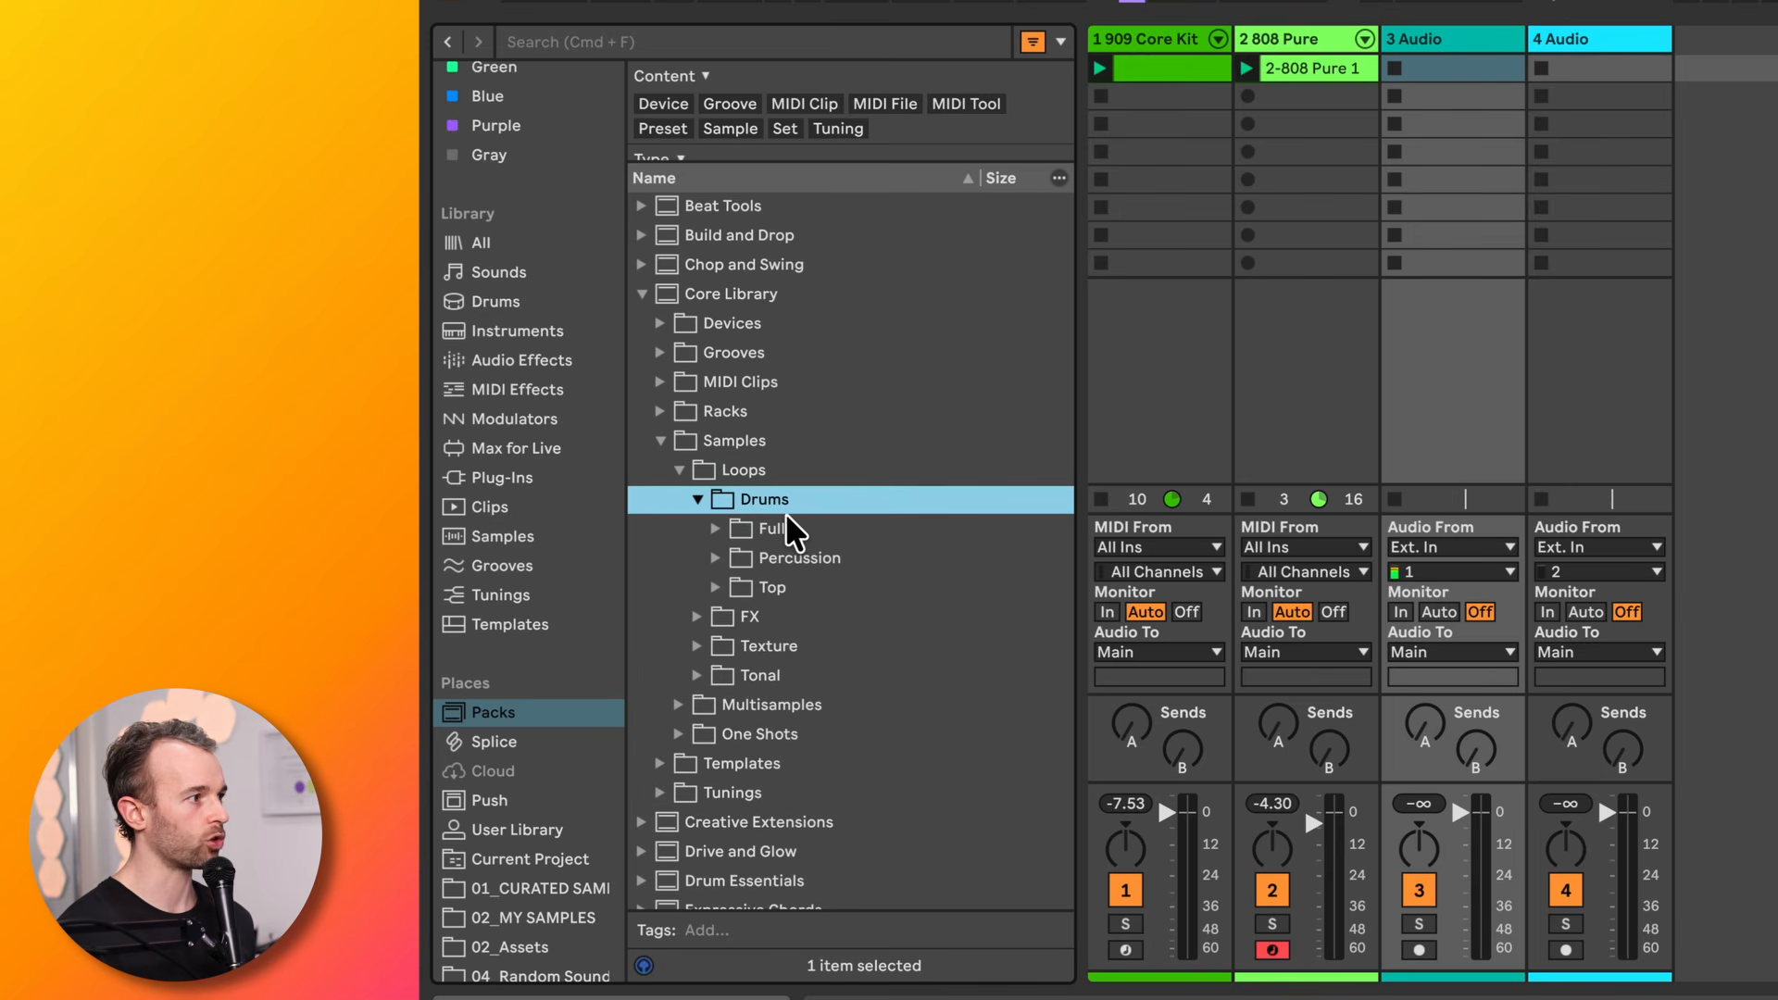
click(716, 560)
scroll(719, 574, down, 5)
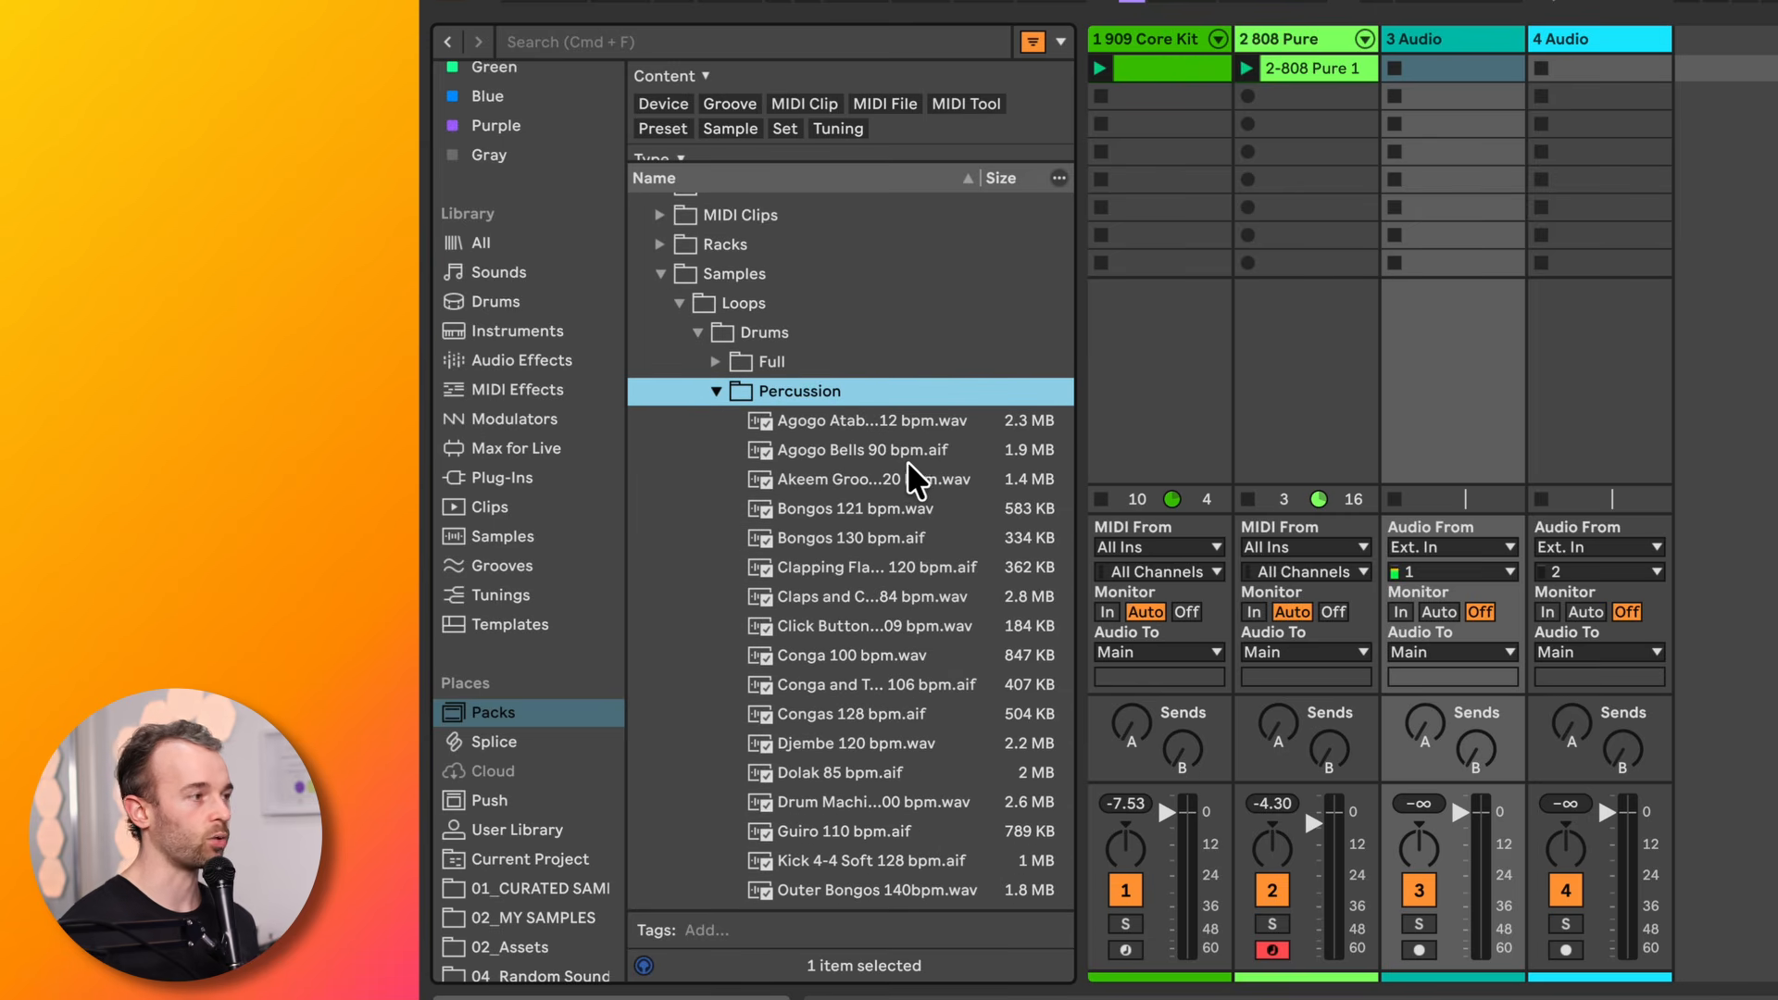
Preview several percussion loops, including the 112 bpm Agogo, the Akeem groove, Bongos 130 bpm and the 120 bpm clapping loop
click(900, 420)
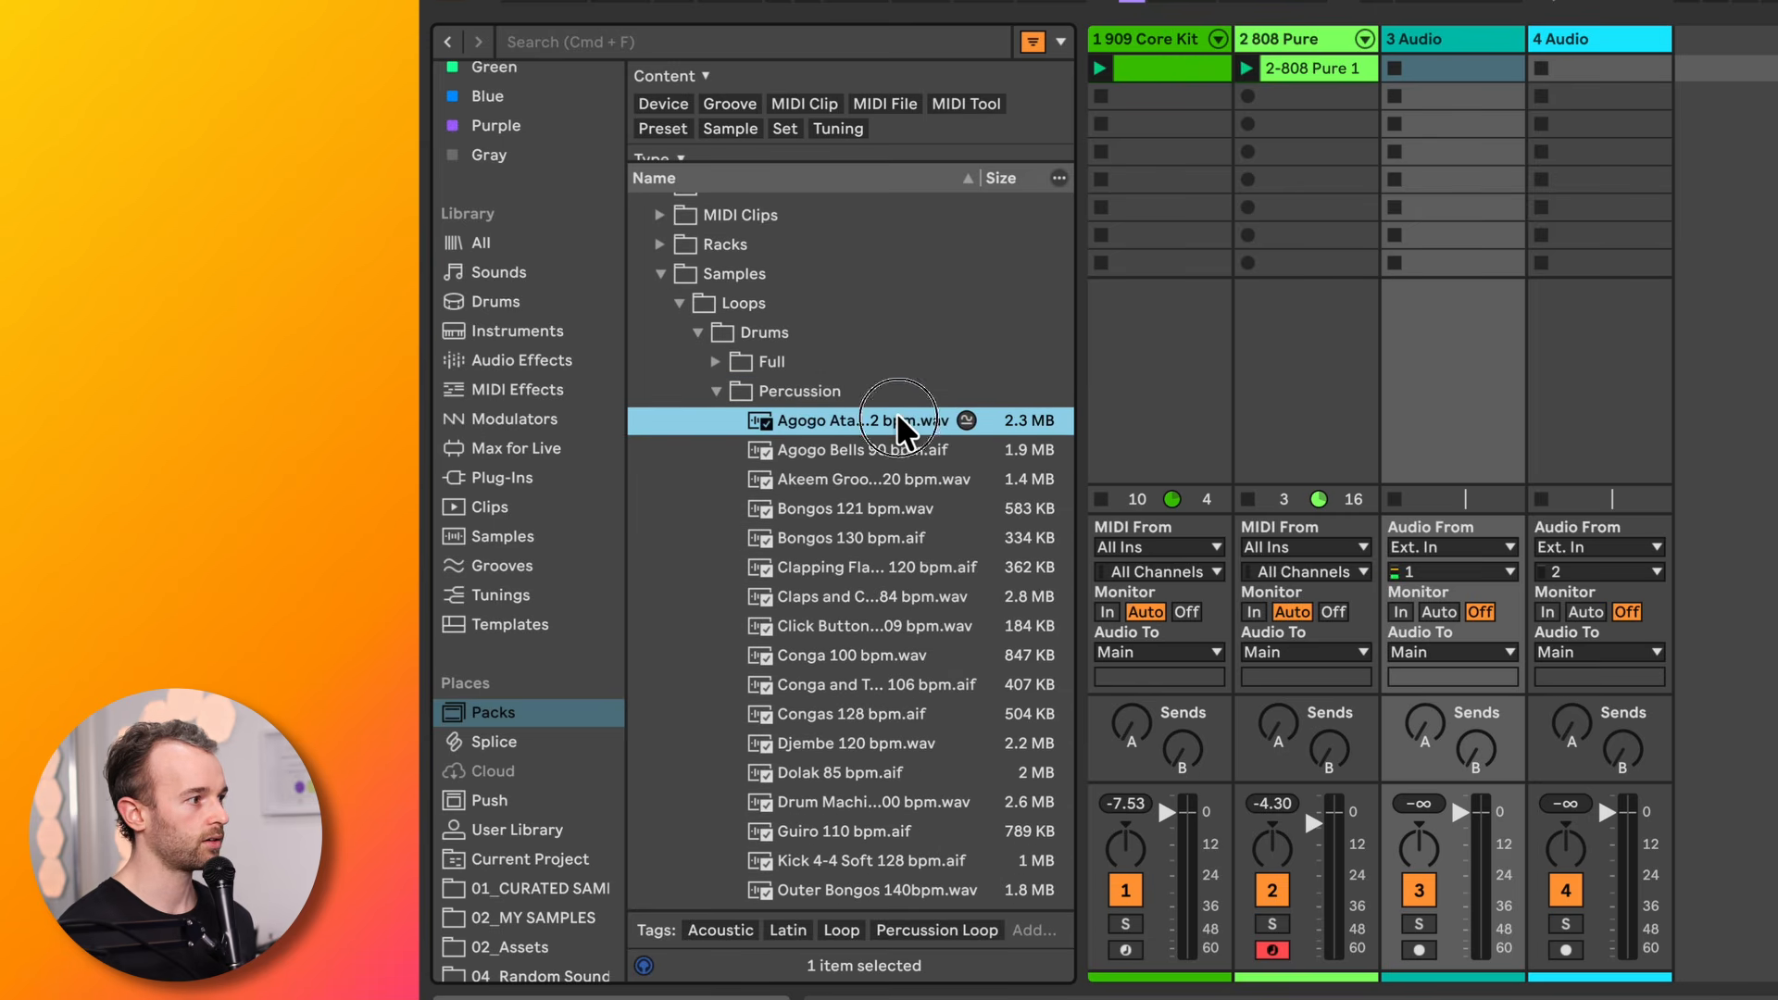
click(905, 481)
click(896, 540)
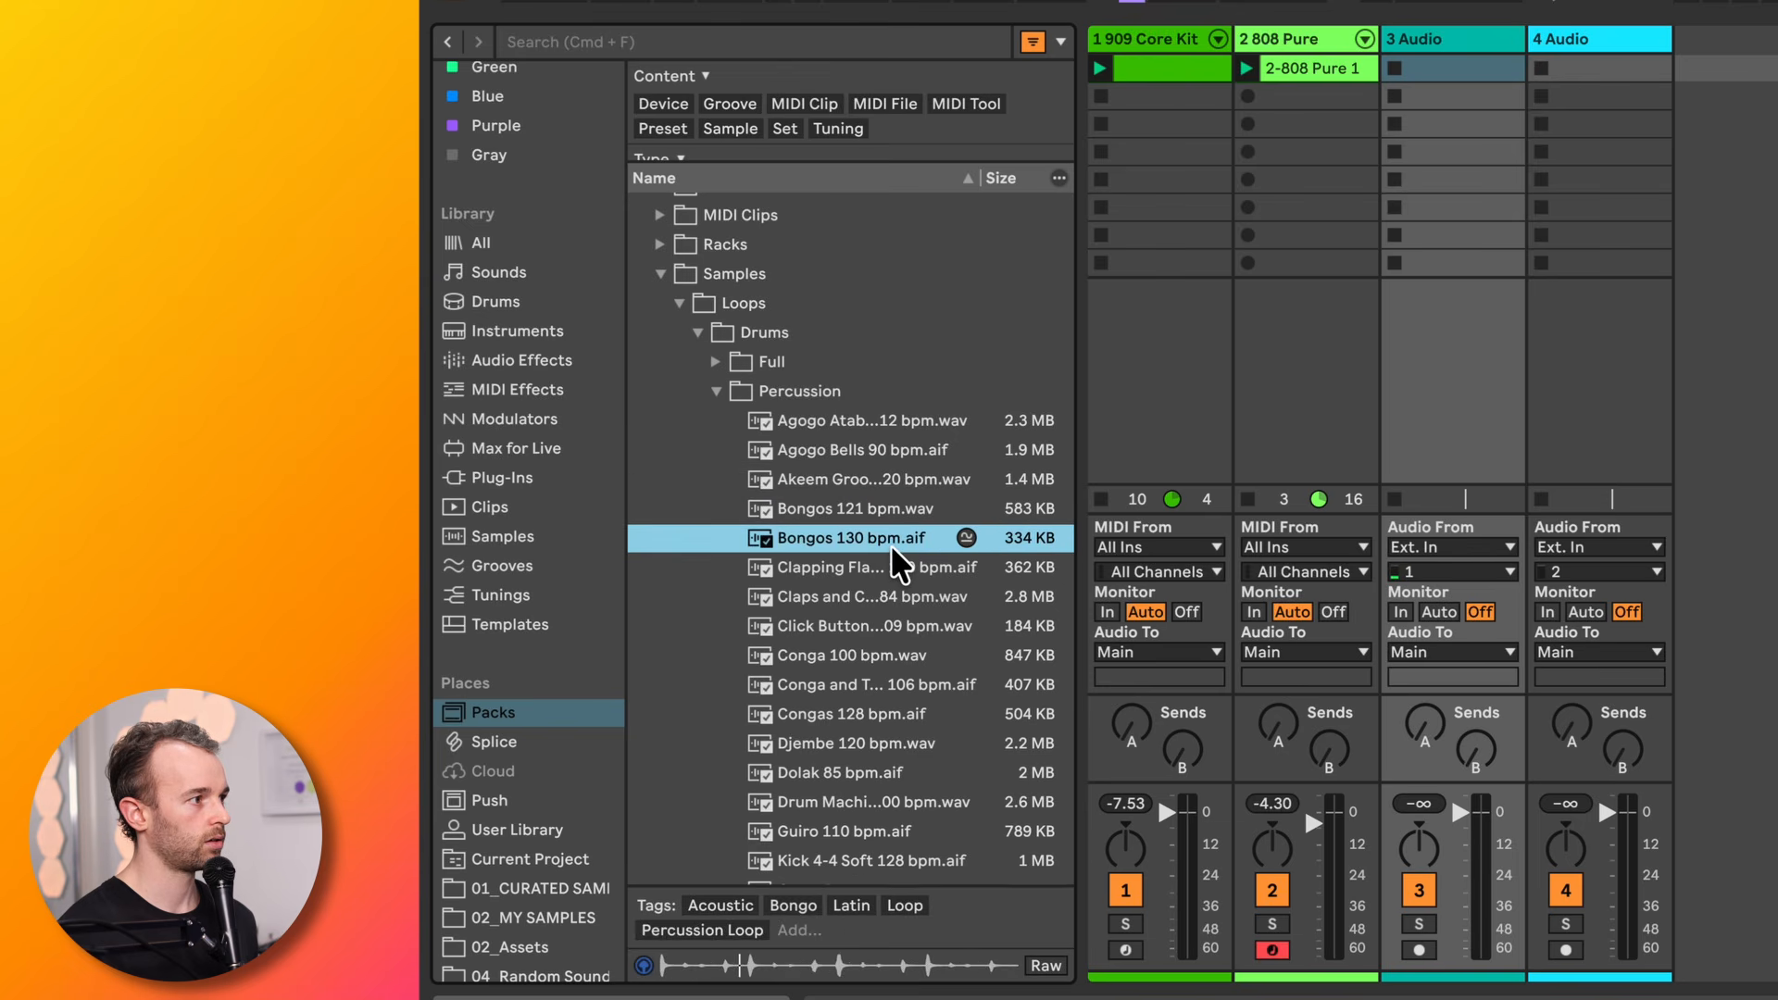
click(889, 576)
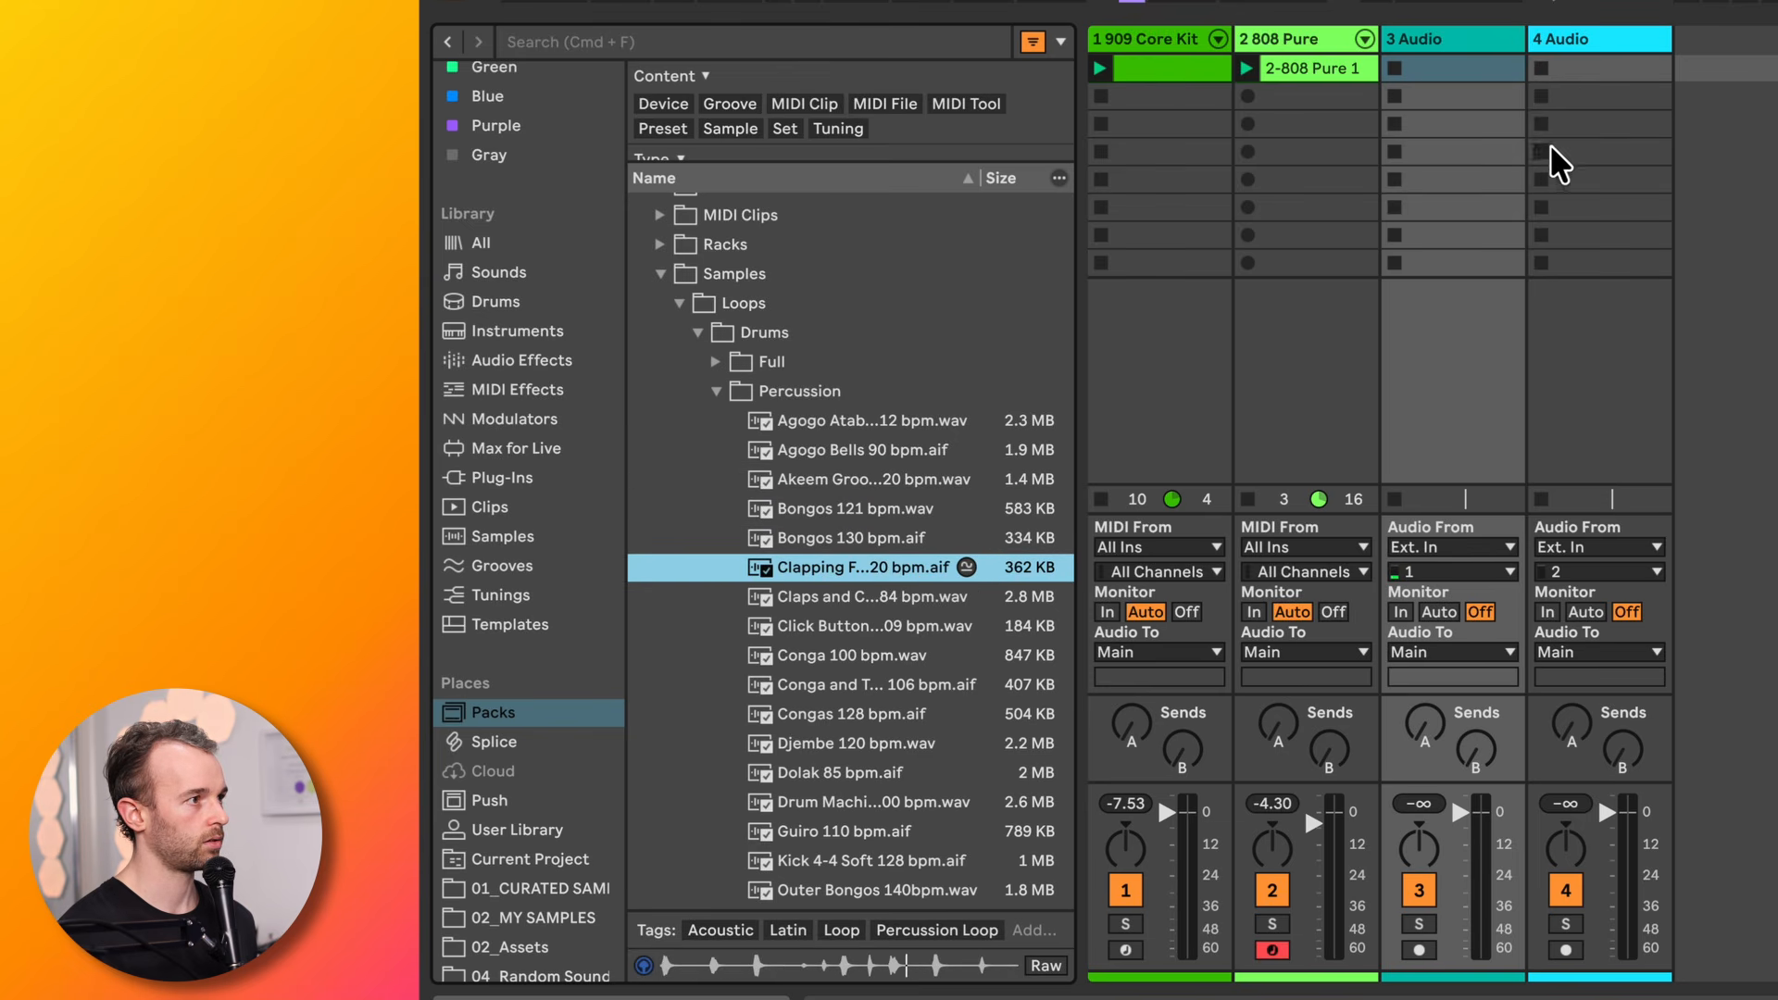
click(1452, 72)
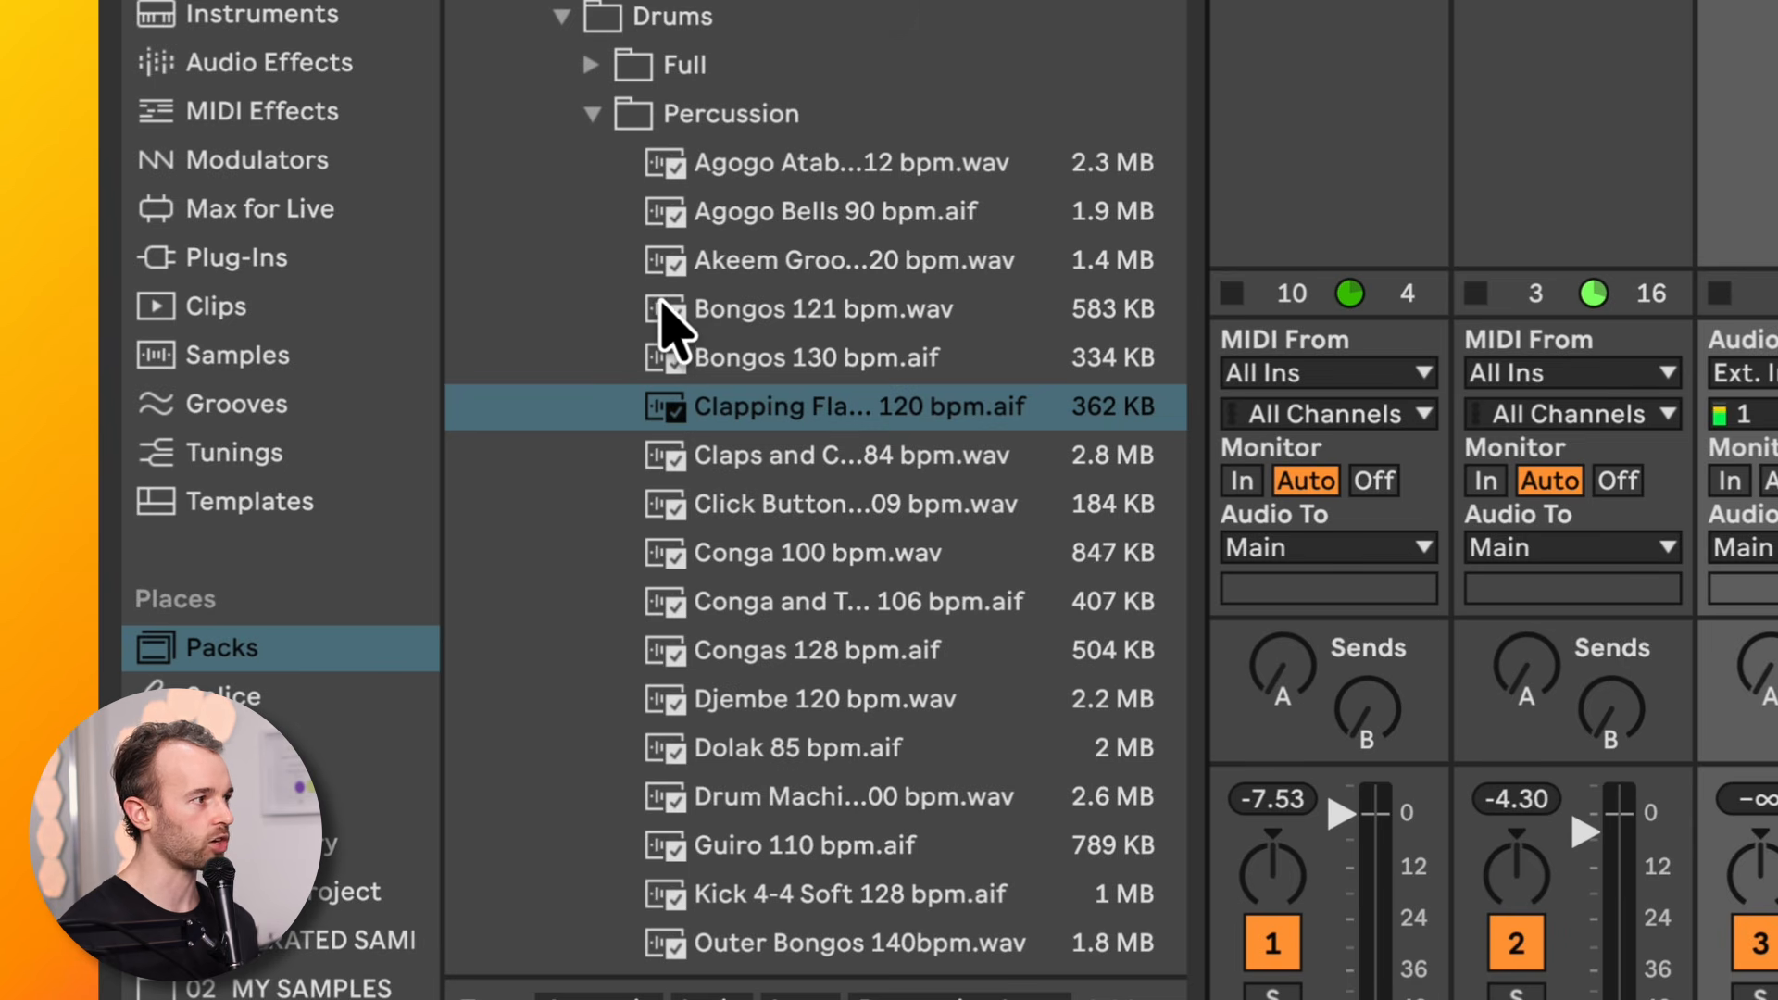
scroll(667, 555, down, 1)
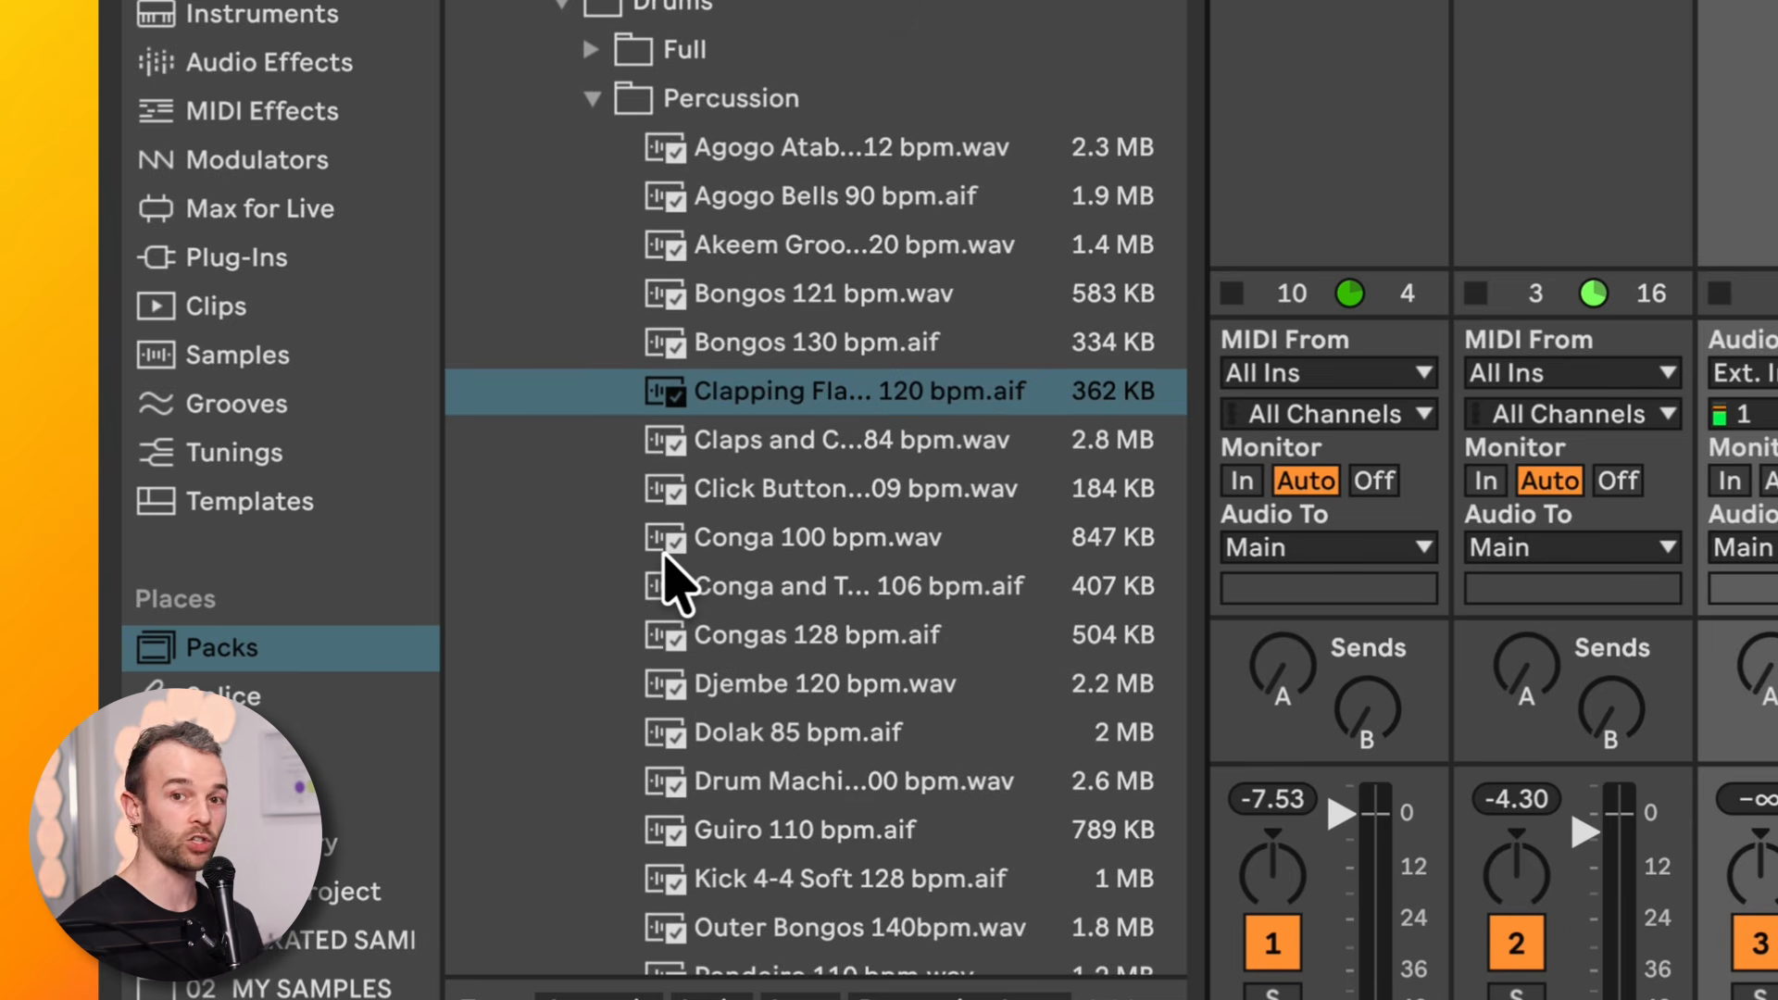
scroll(668, 560, down, 1)
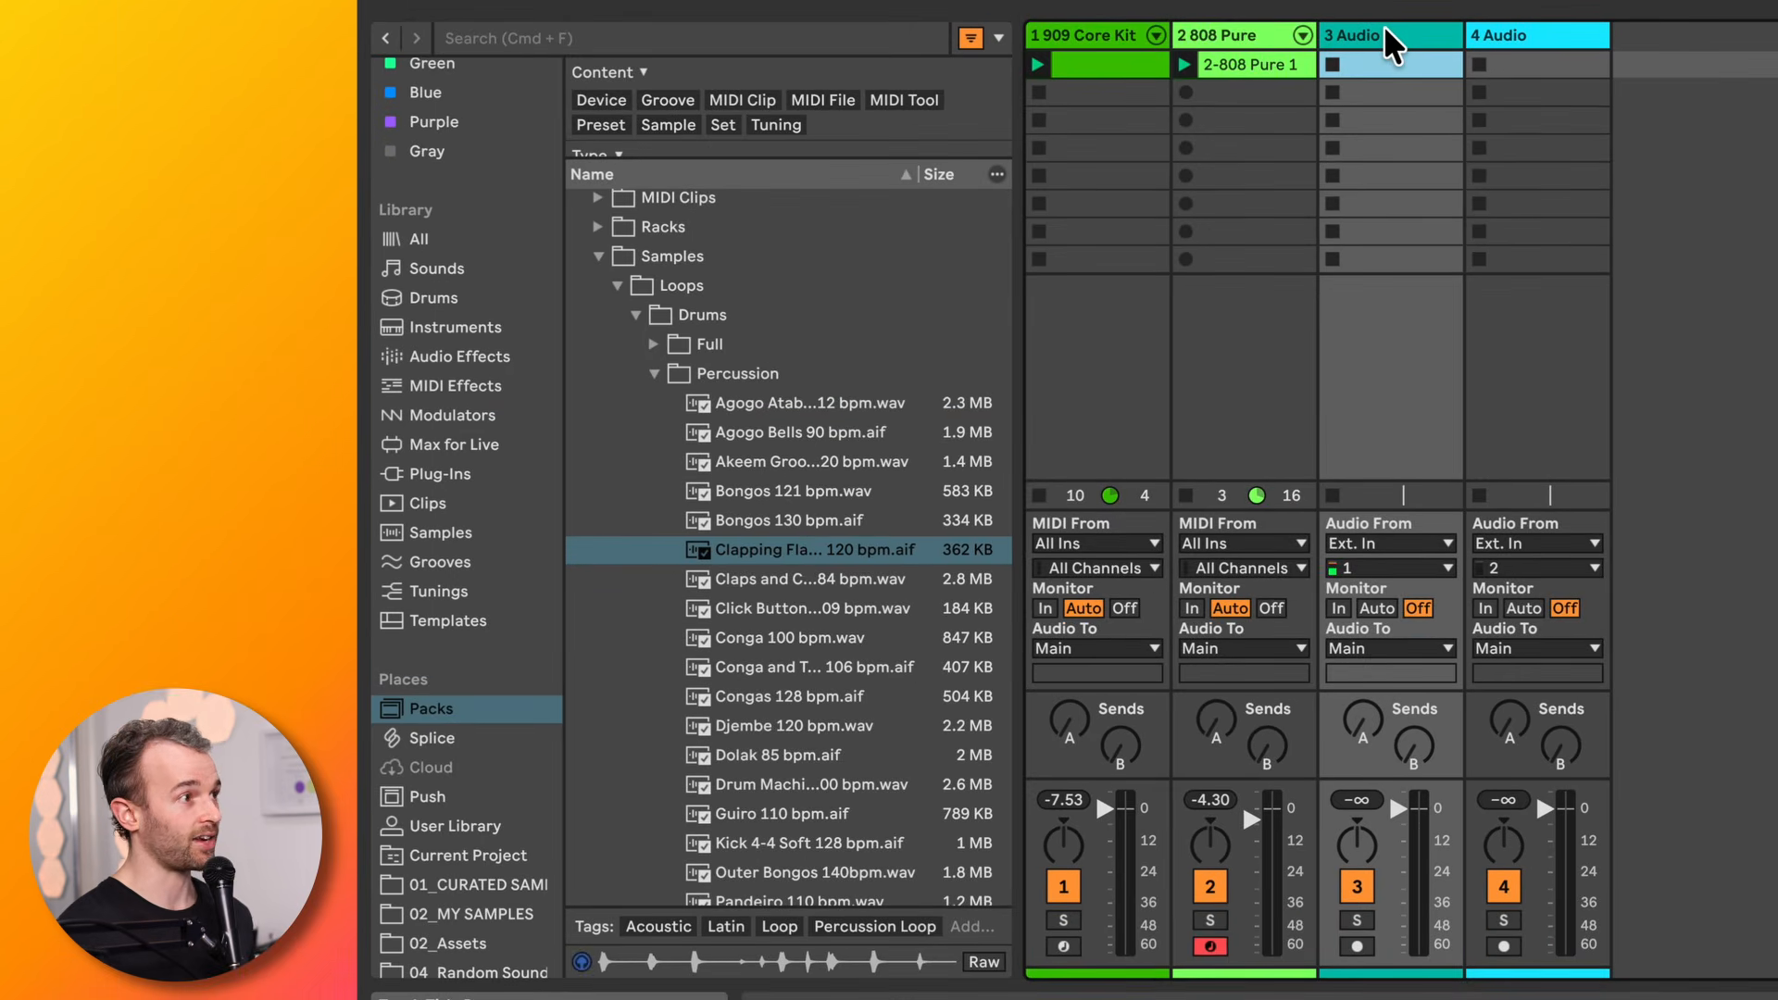
Insert a new audio track after the 4 Audio track
click(1391, 42)
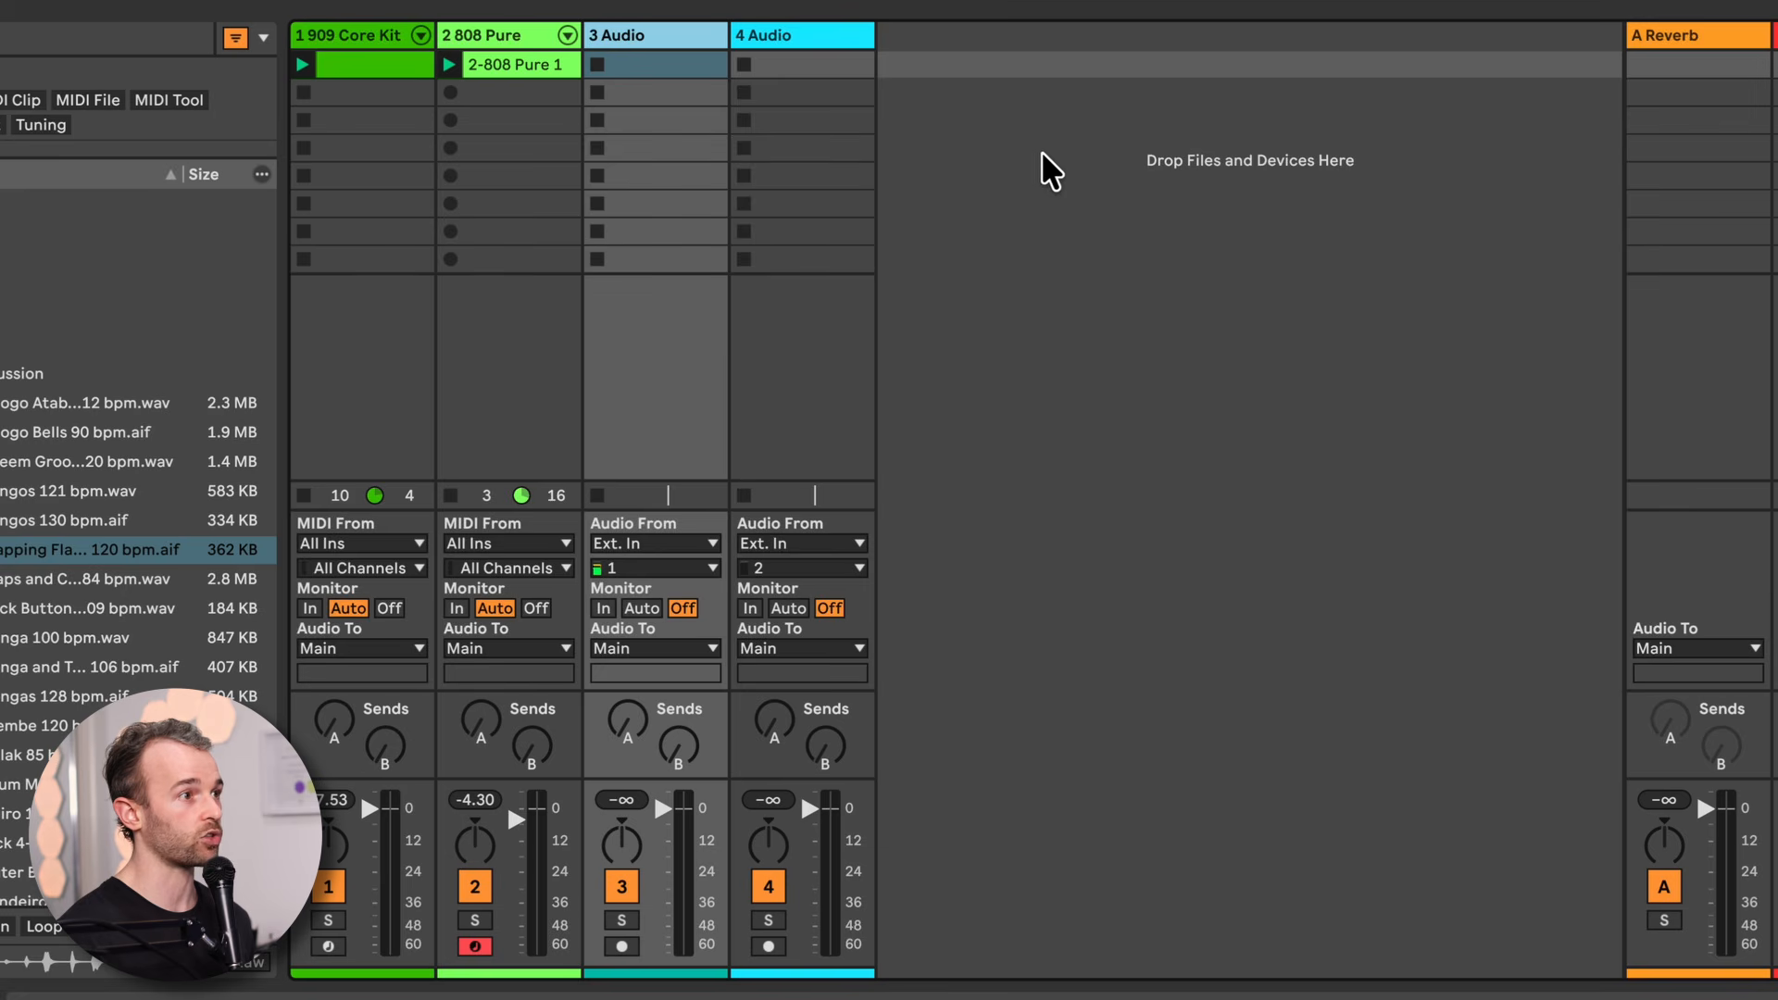
right_click(927, 68)
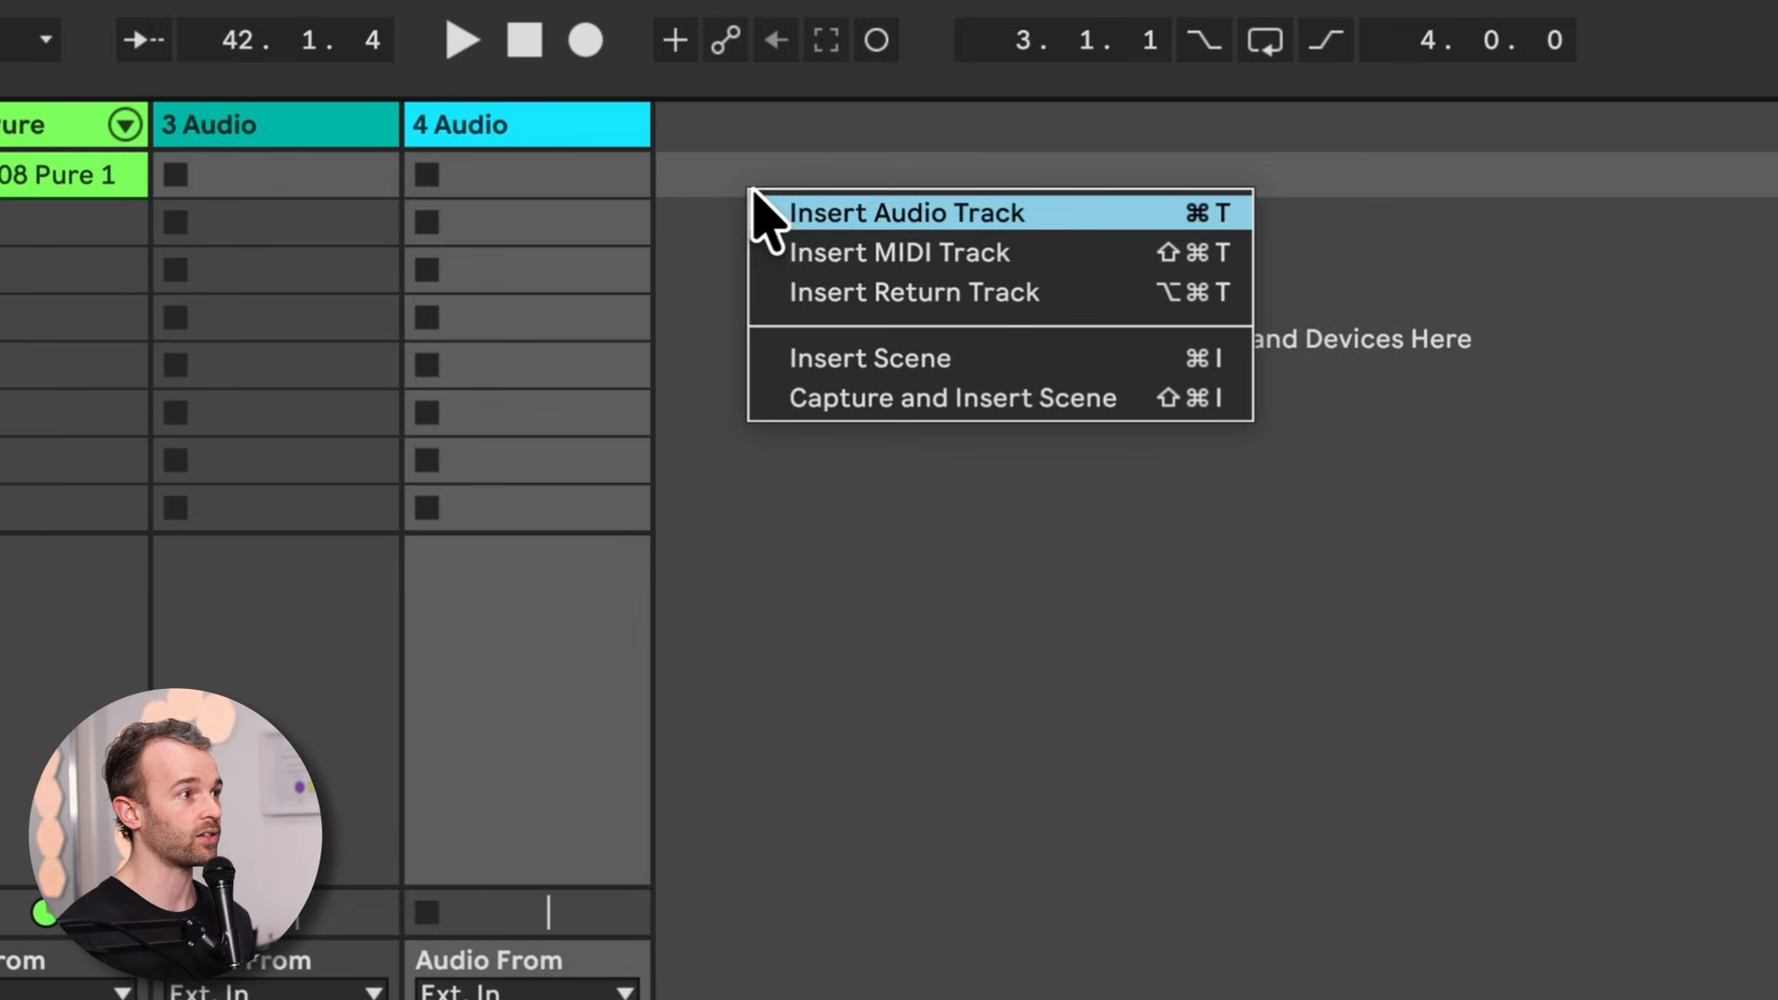
click(1216, 217)
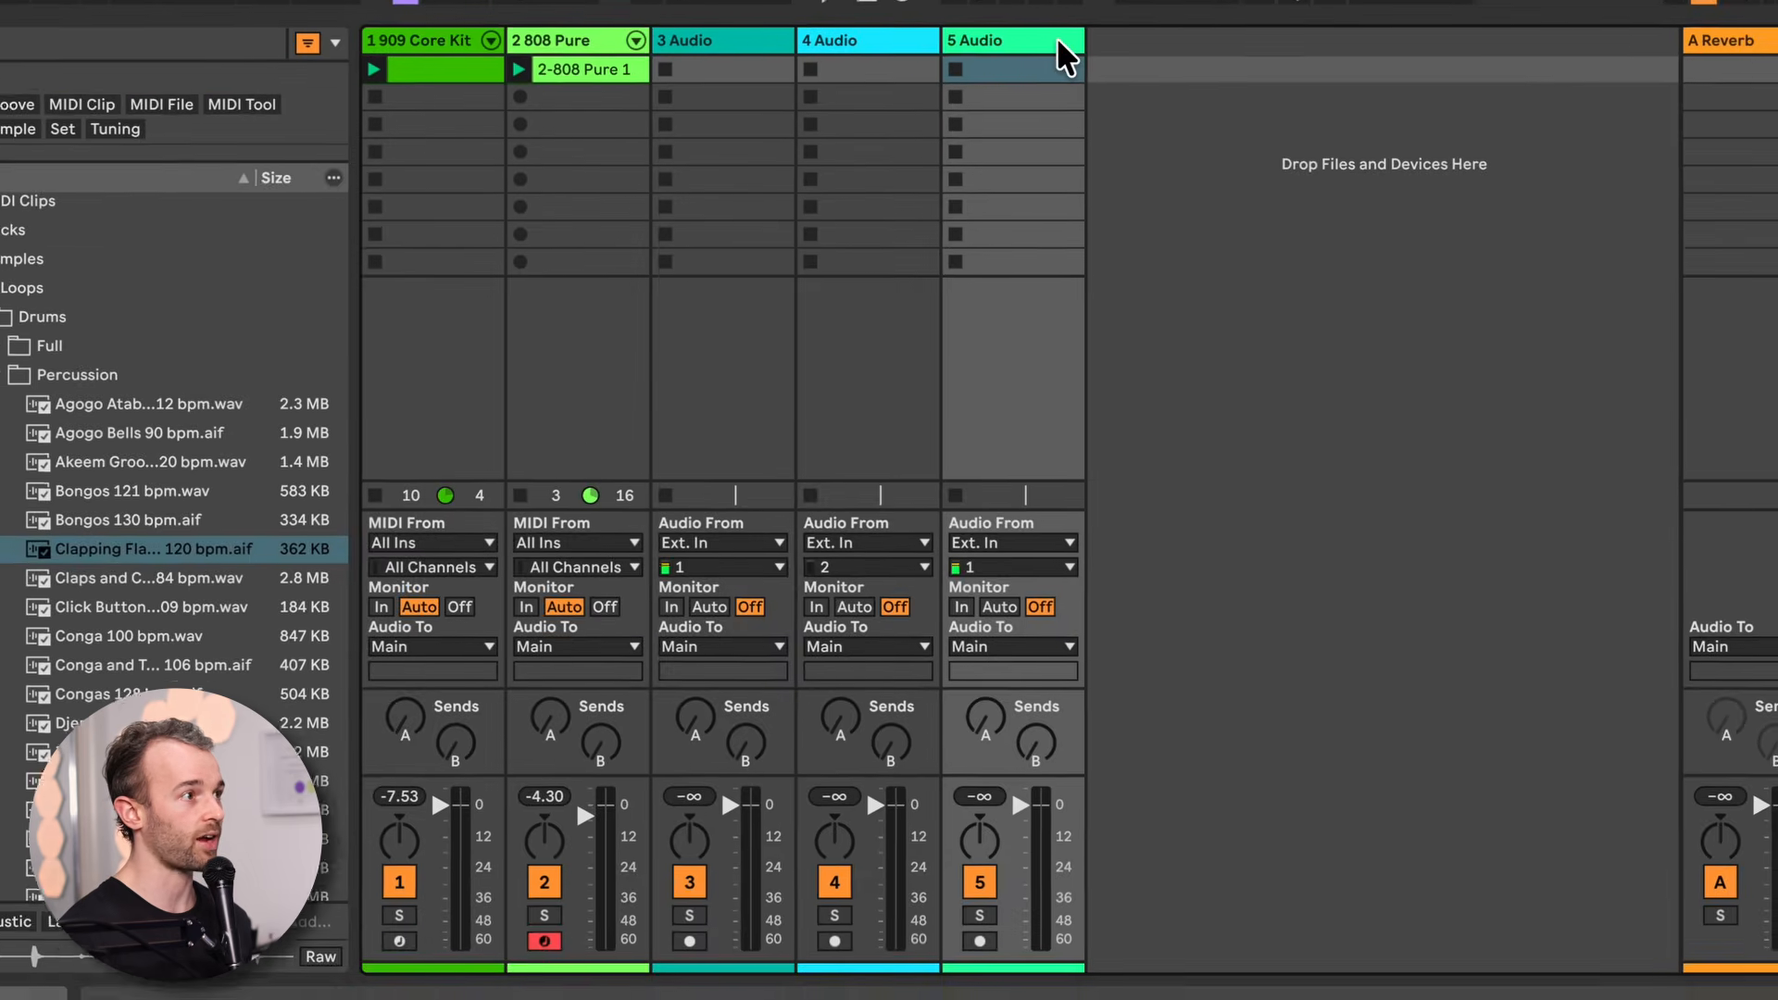
Delete the two original empty audio tracks and keep only the newly inserted one
click(918, 37)
click(738, 35)
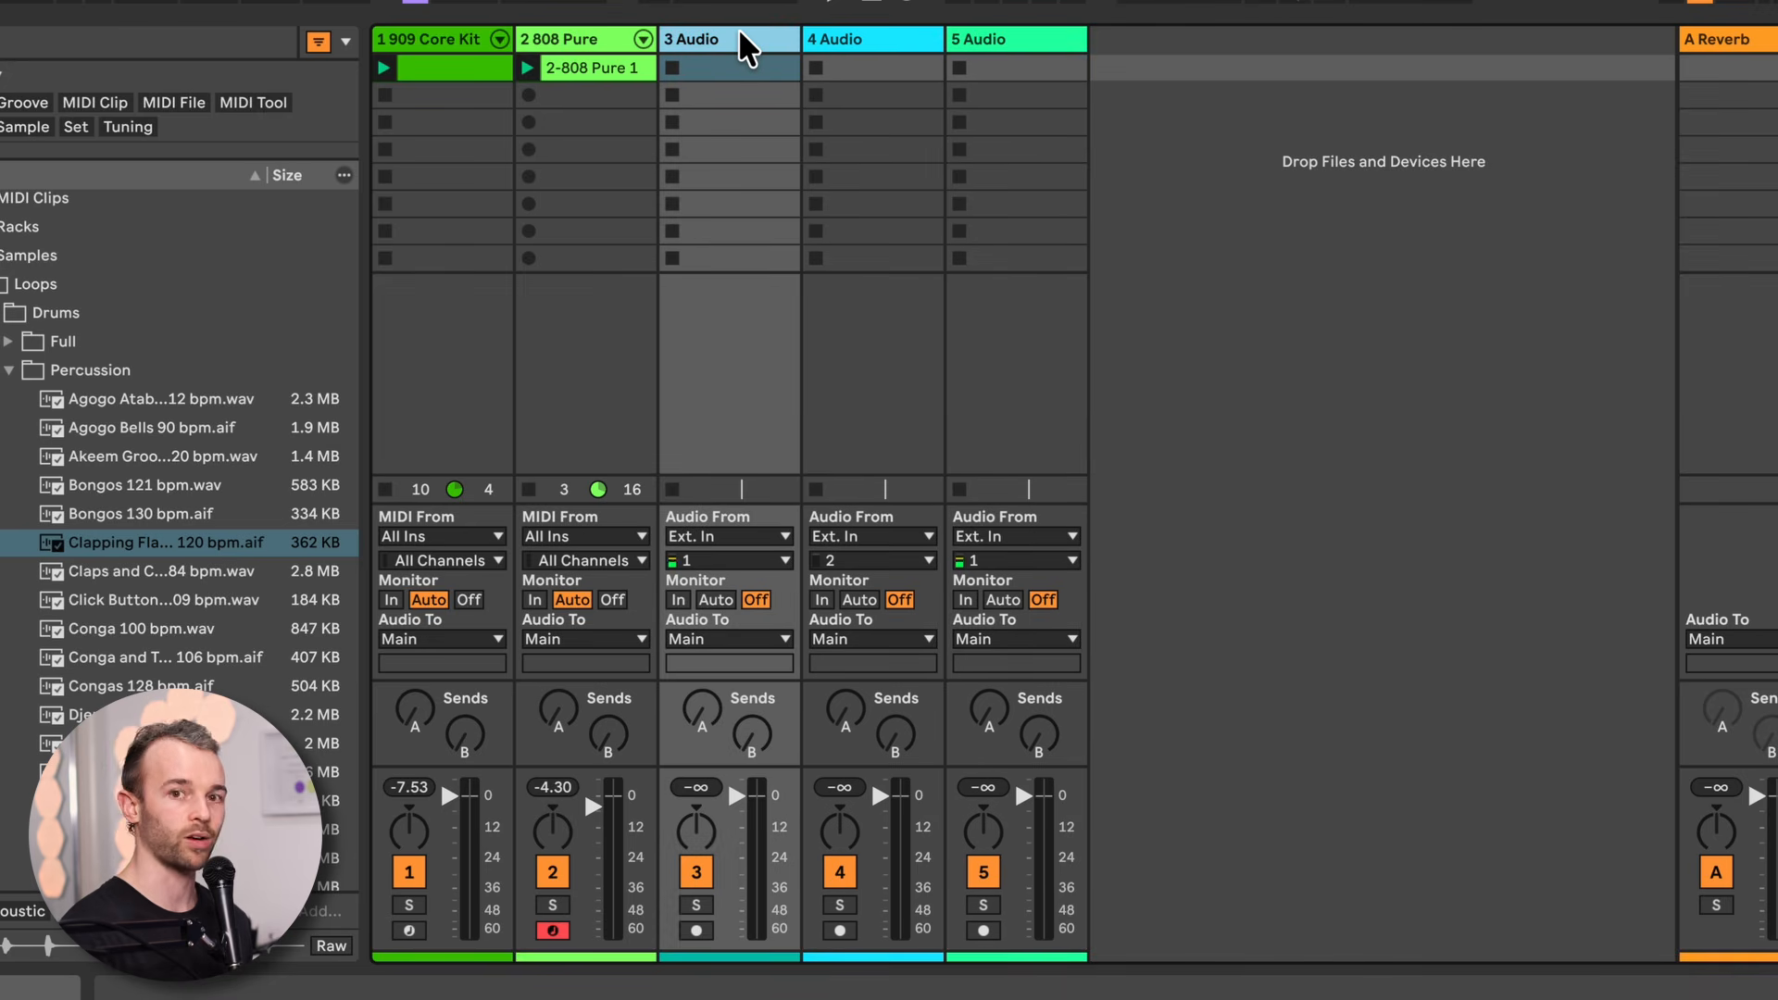
key(Delete)
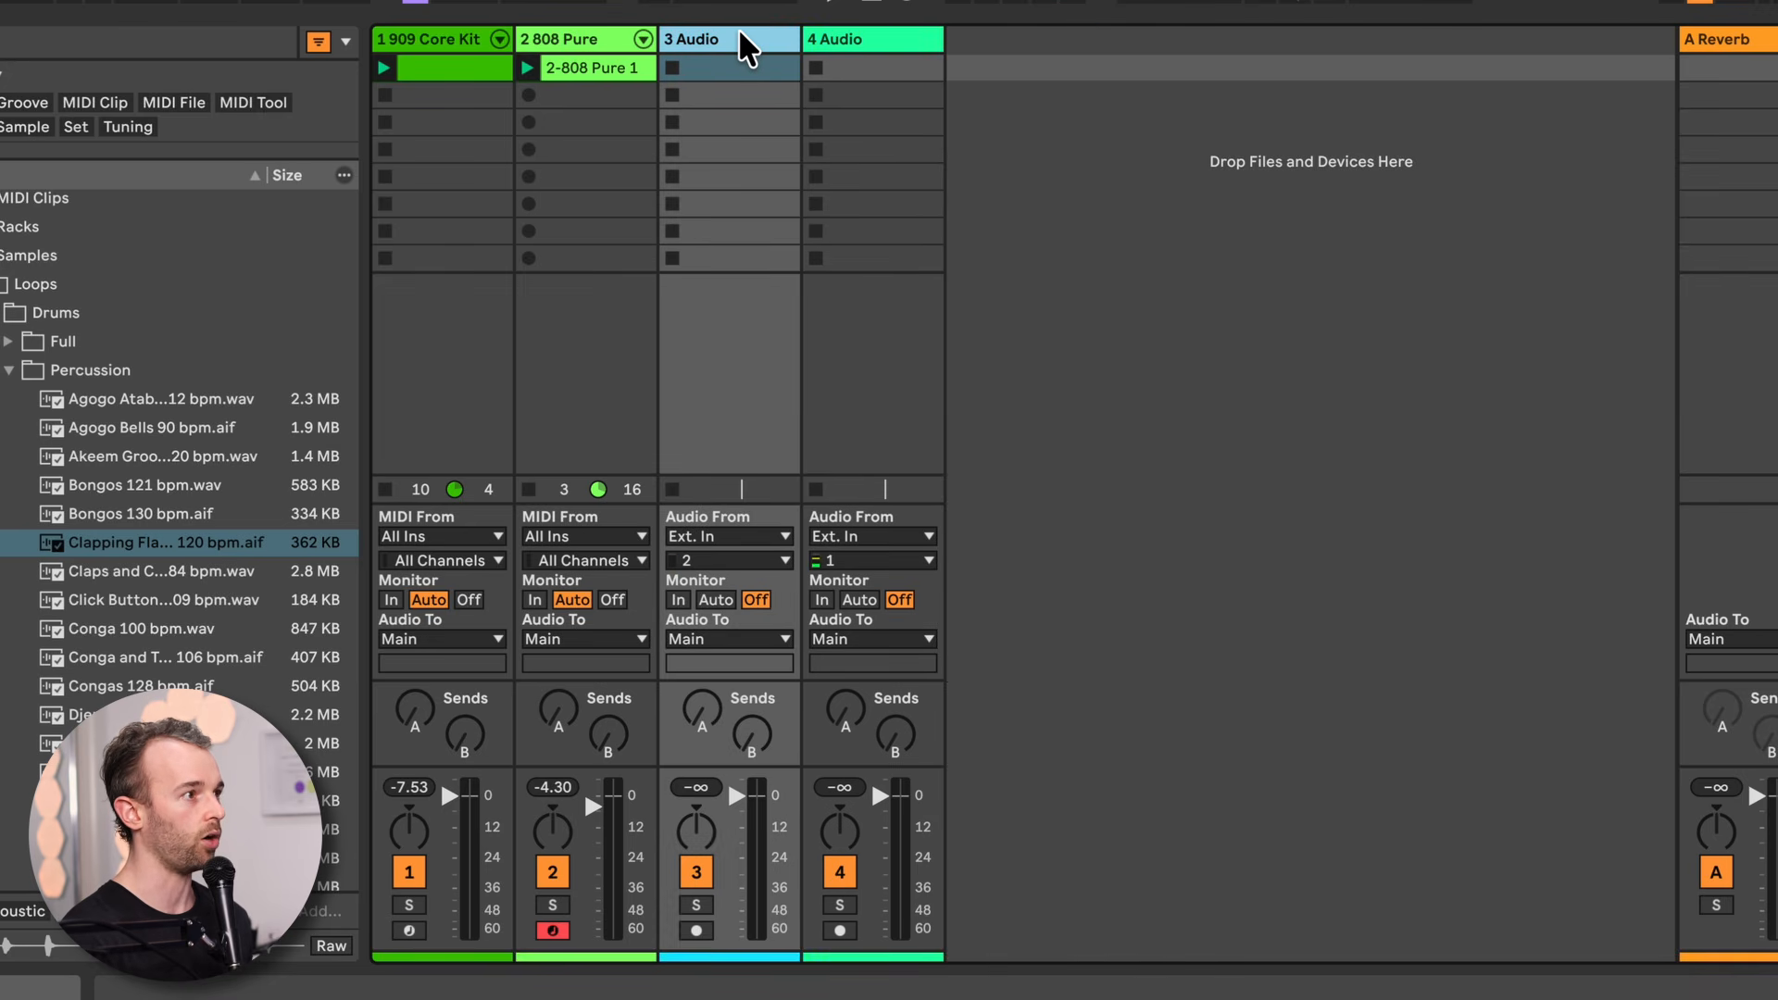
key(Delete)
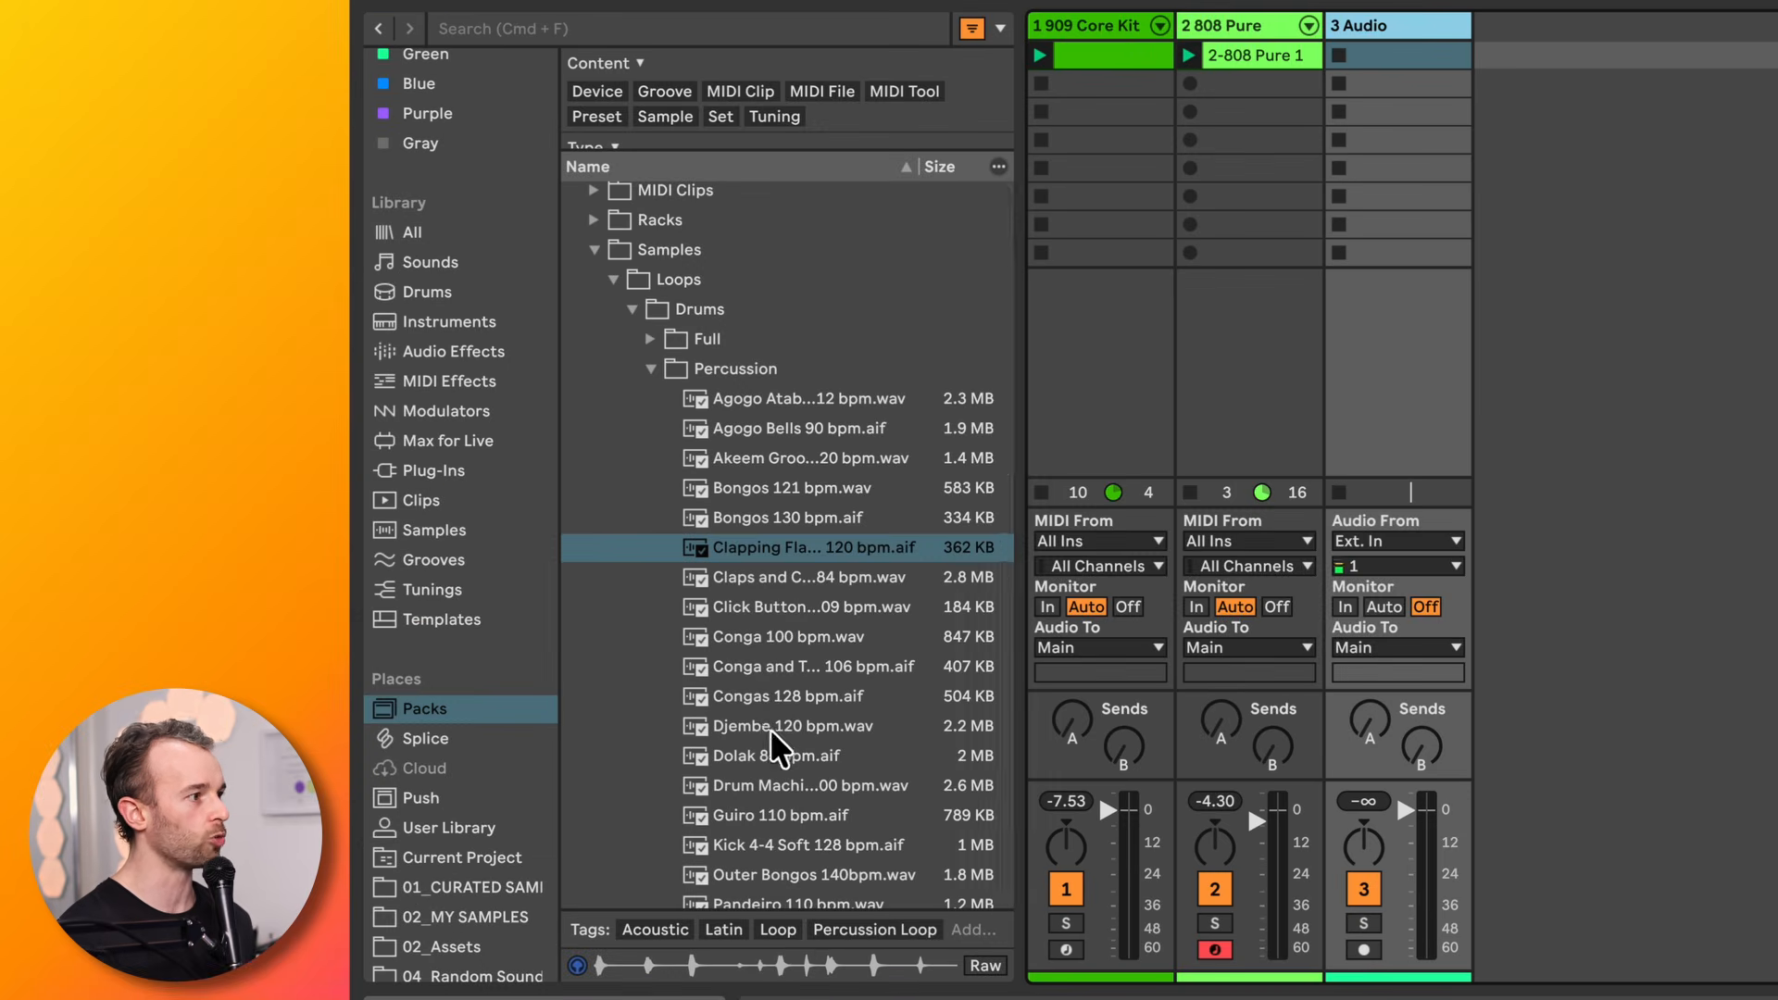
Preview the Djembe 120 bpm, Dolak 85 bpm and Agogo Bells 90 bpm percussion loops
click(783, 724)
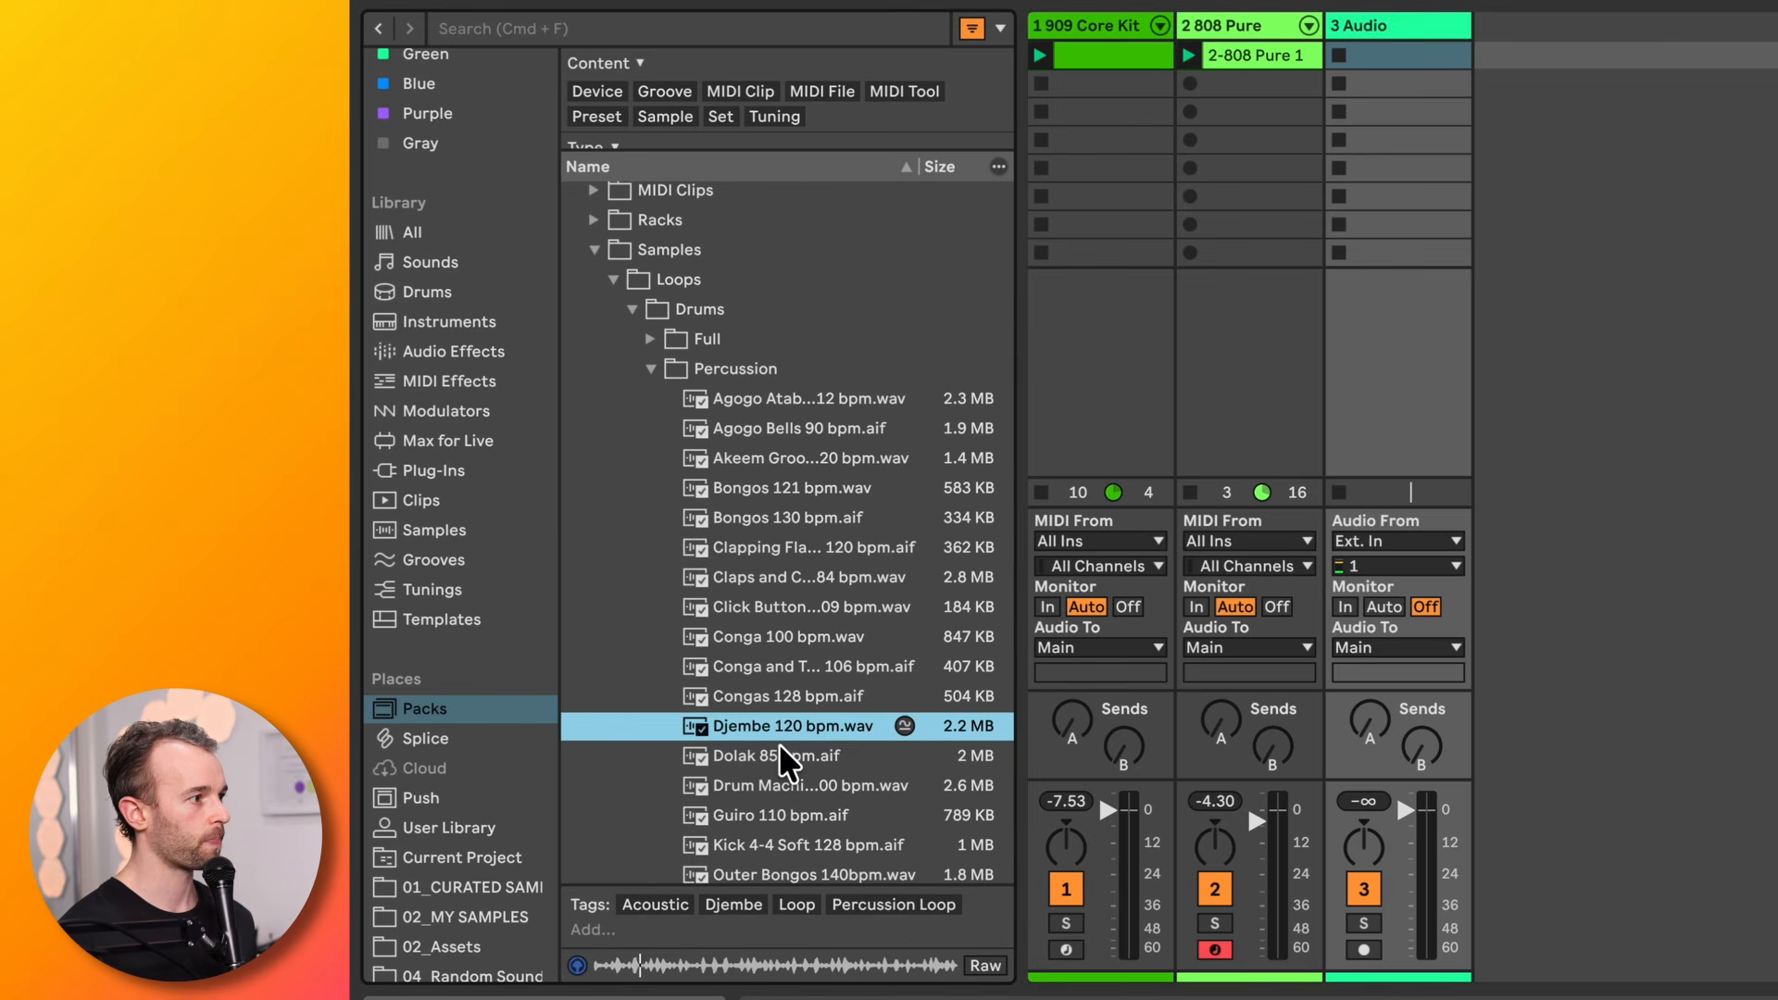
click(786, 758)
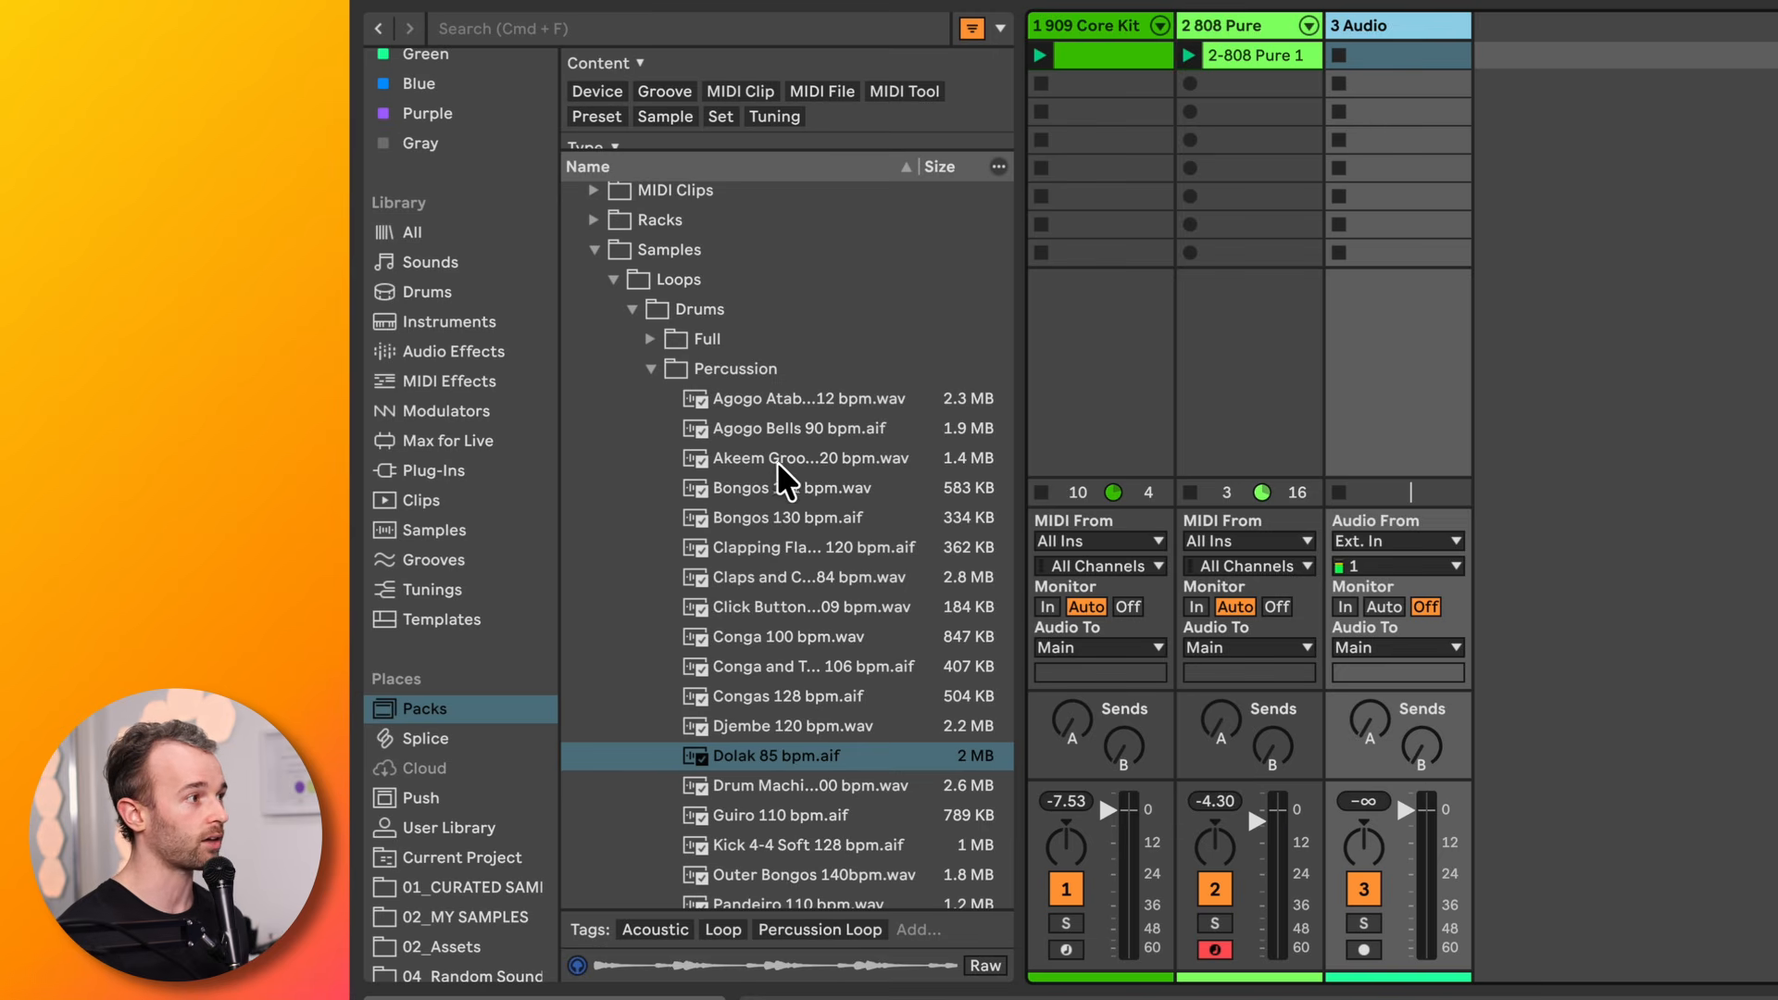
click(779, 432)
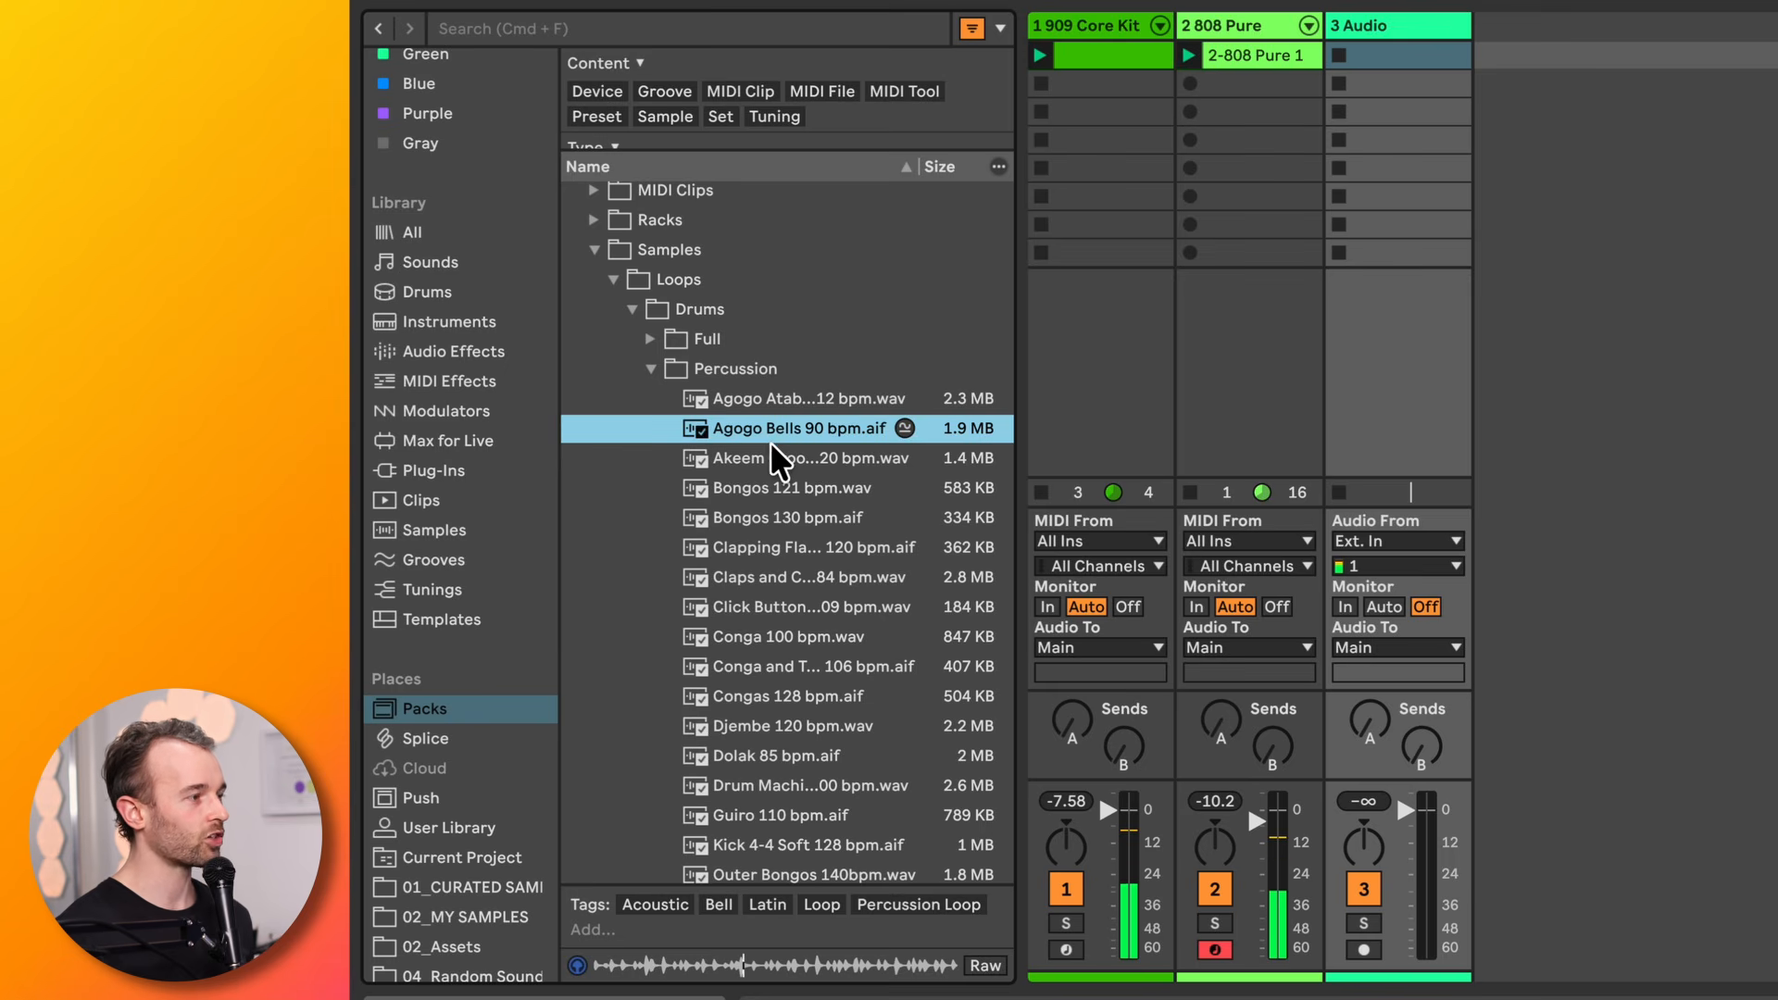
Load the Agogo Bells 90 bpm loop into the first clip slot of the 3 Audio track and open its sample view
drag(752, 433, 1405, 49)
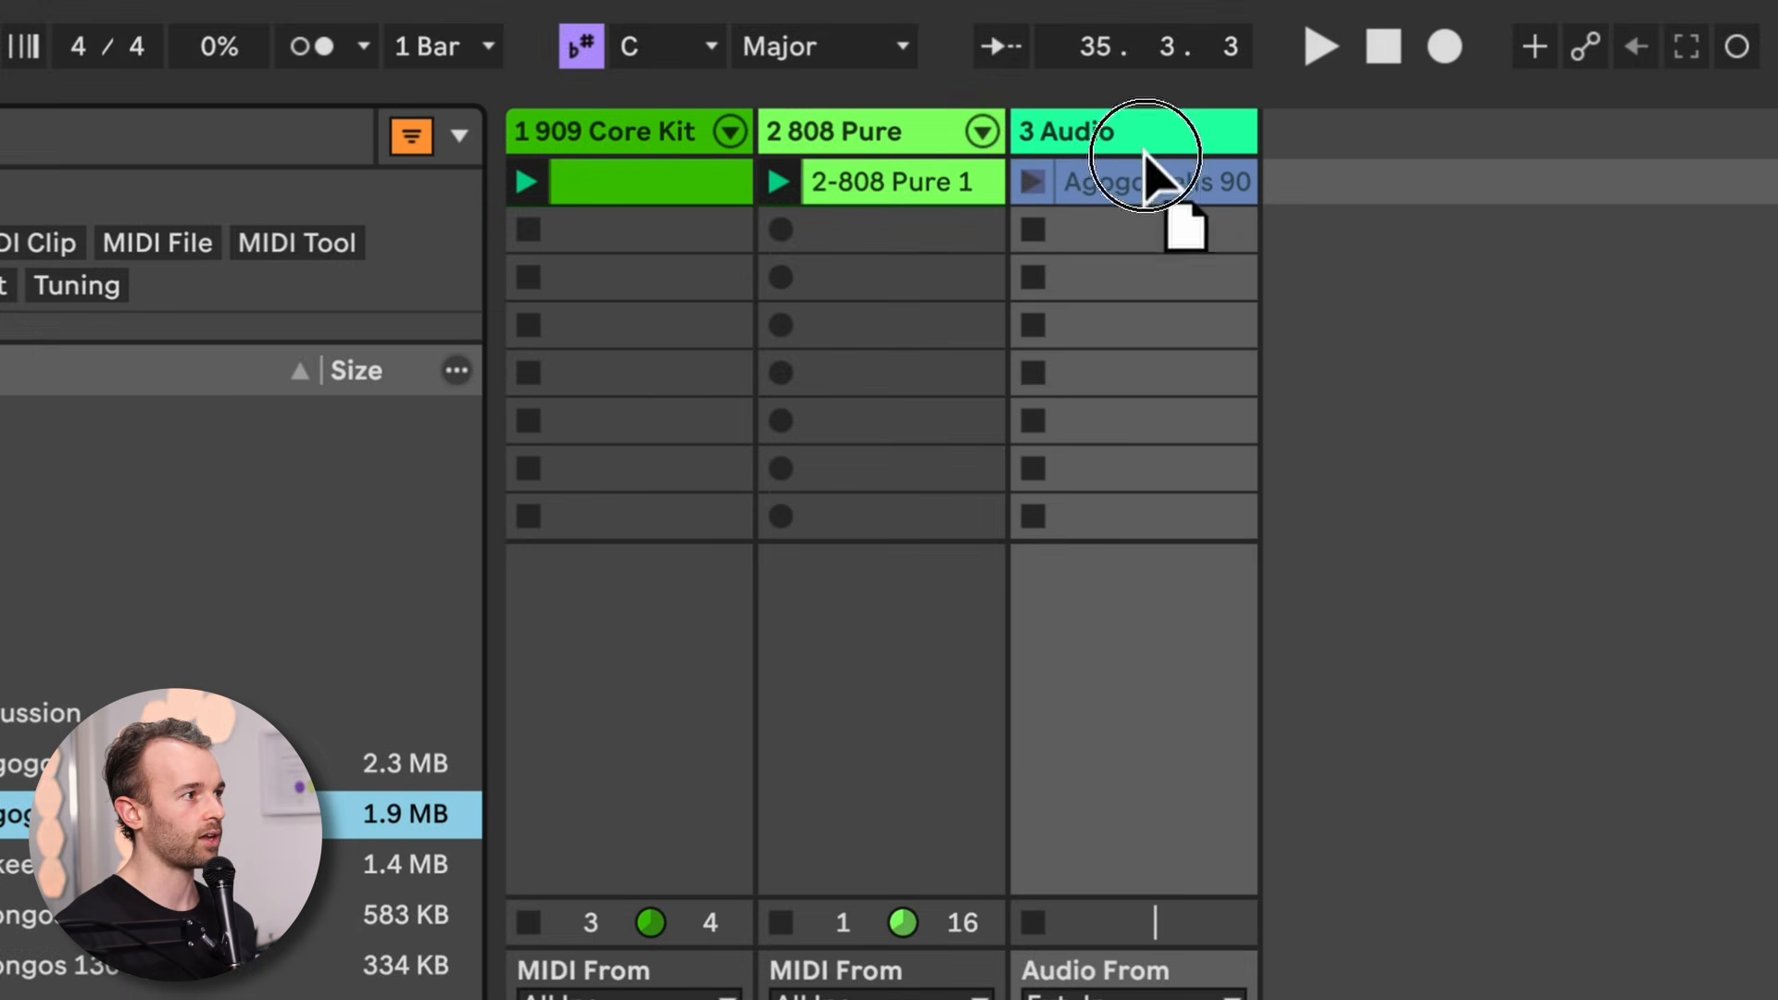
drag(1145, 152, 1139, 190)
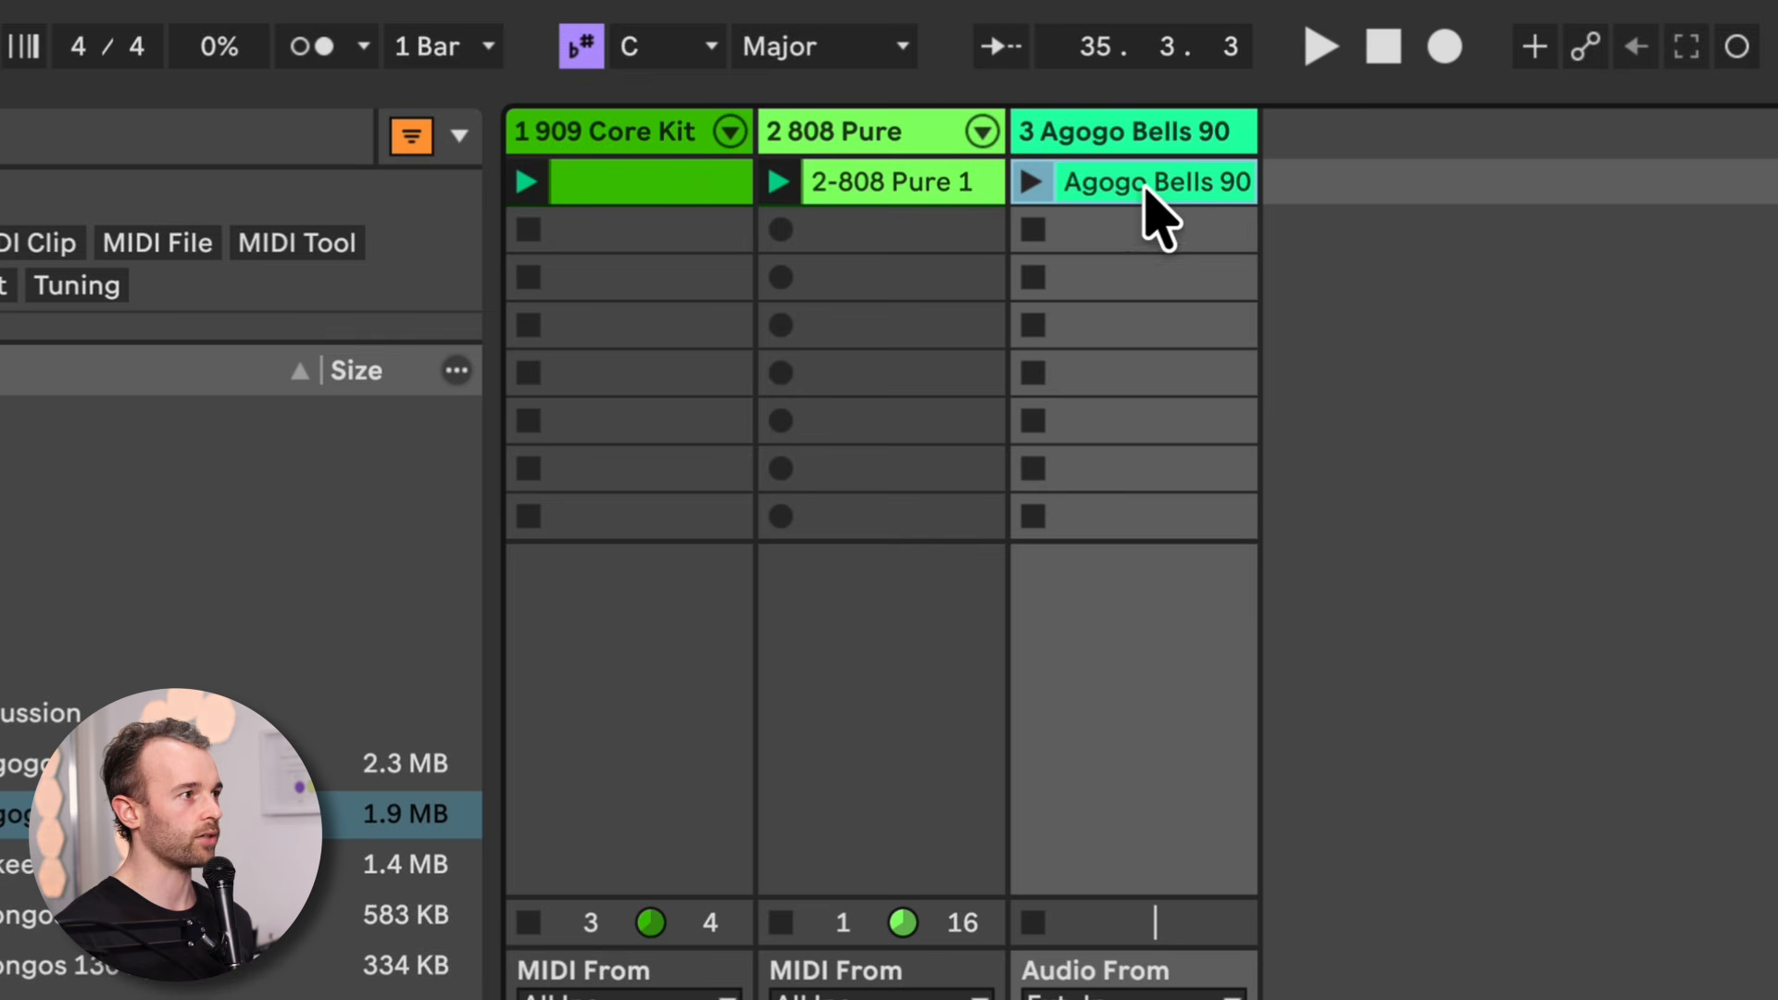
double_click(1144, 196)
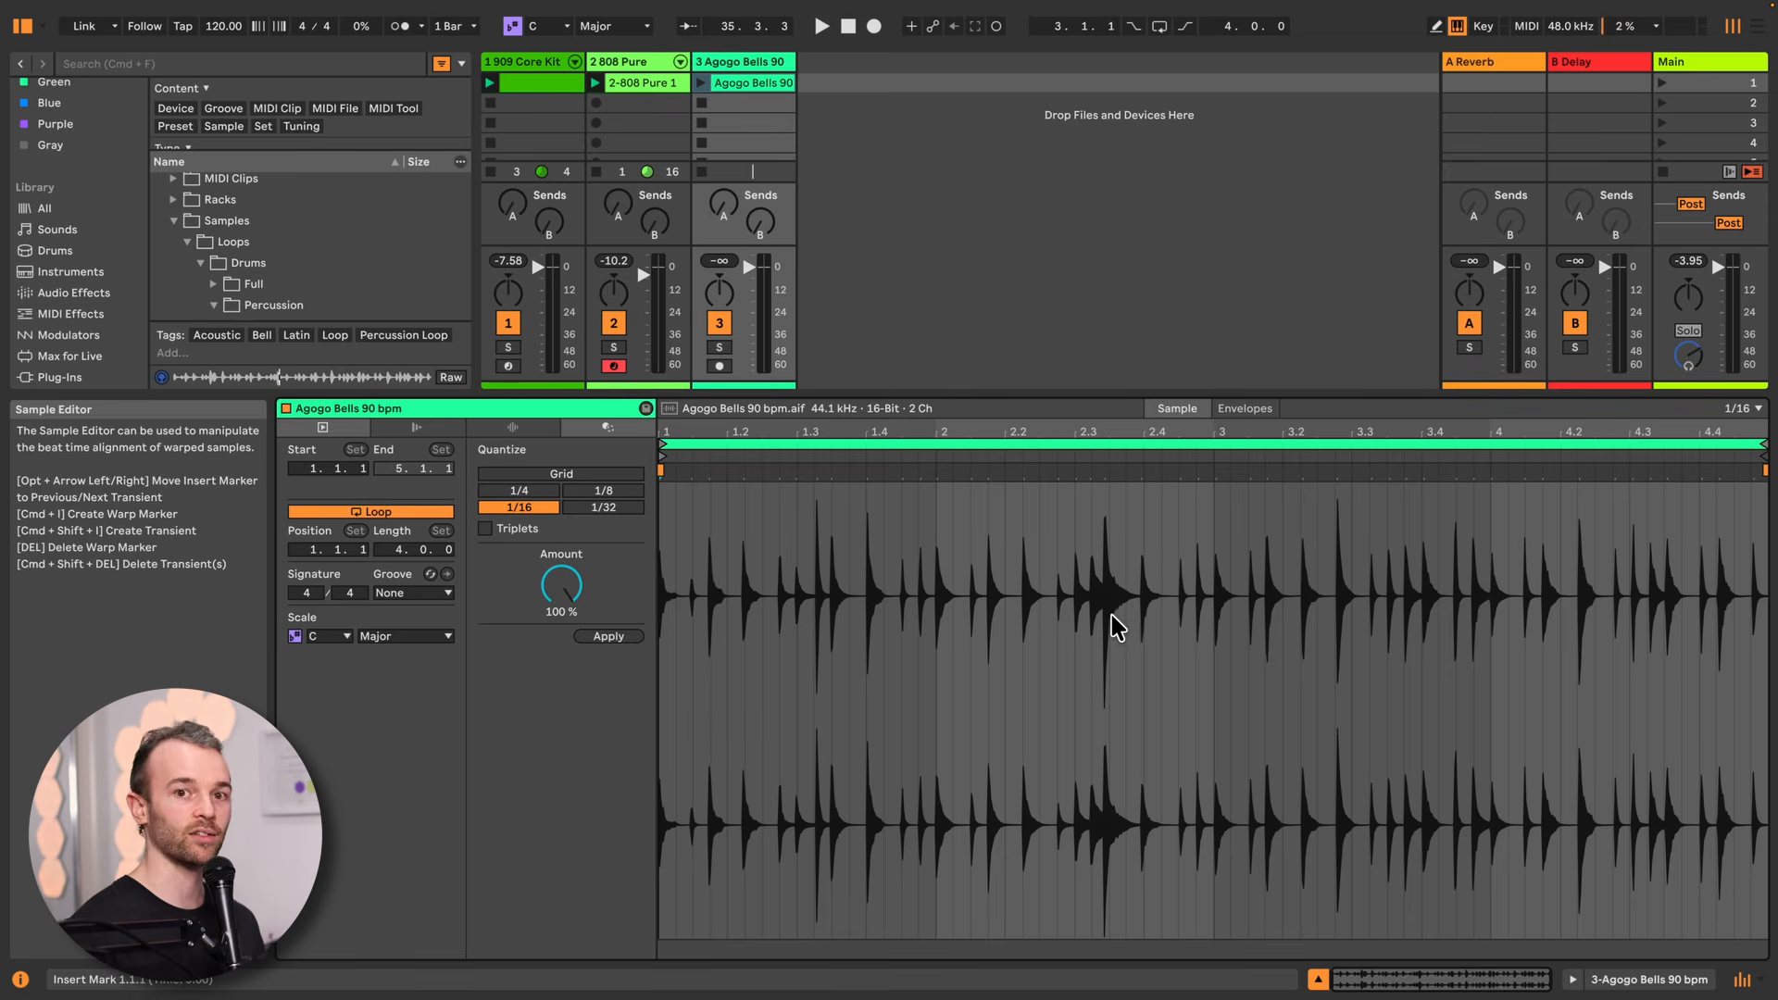
Compare the 808 Pure MIDI clip's notes with the Agogo Bells audio clip's waveform
click(666, 90)
double_click(975, 650)
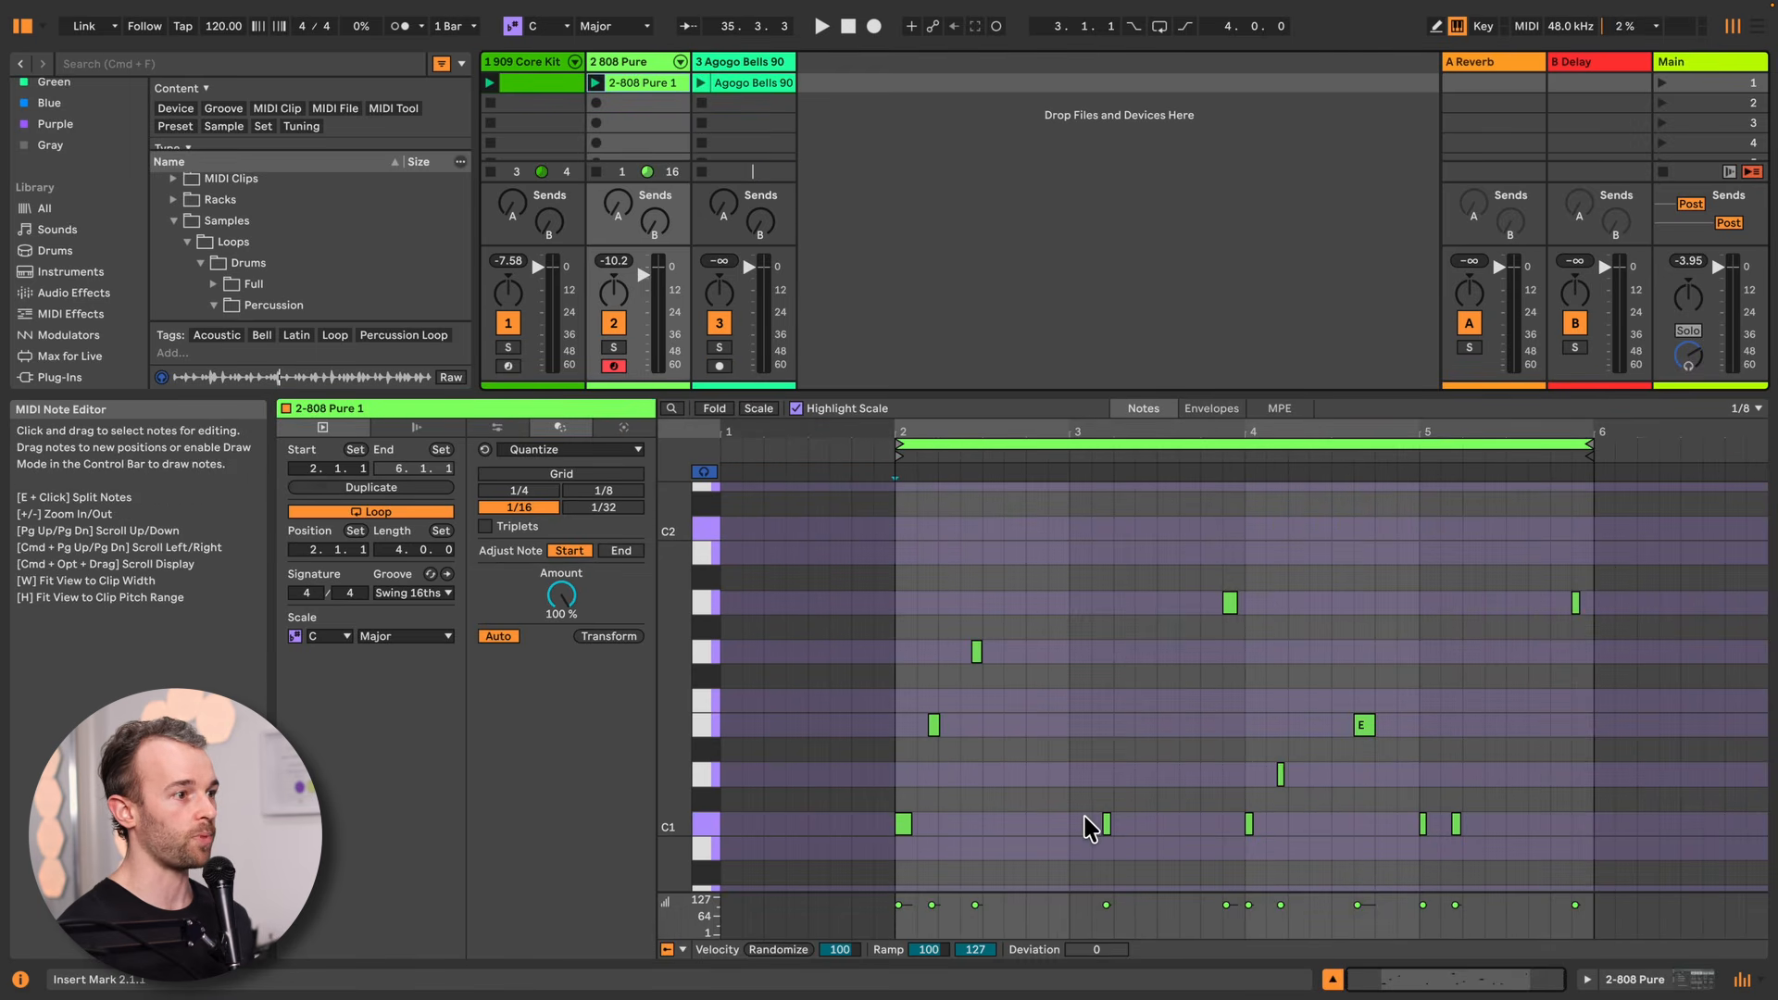
click(790, 88)
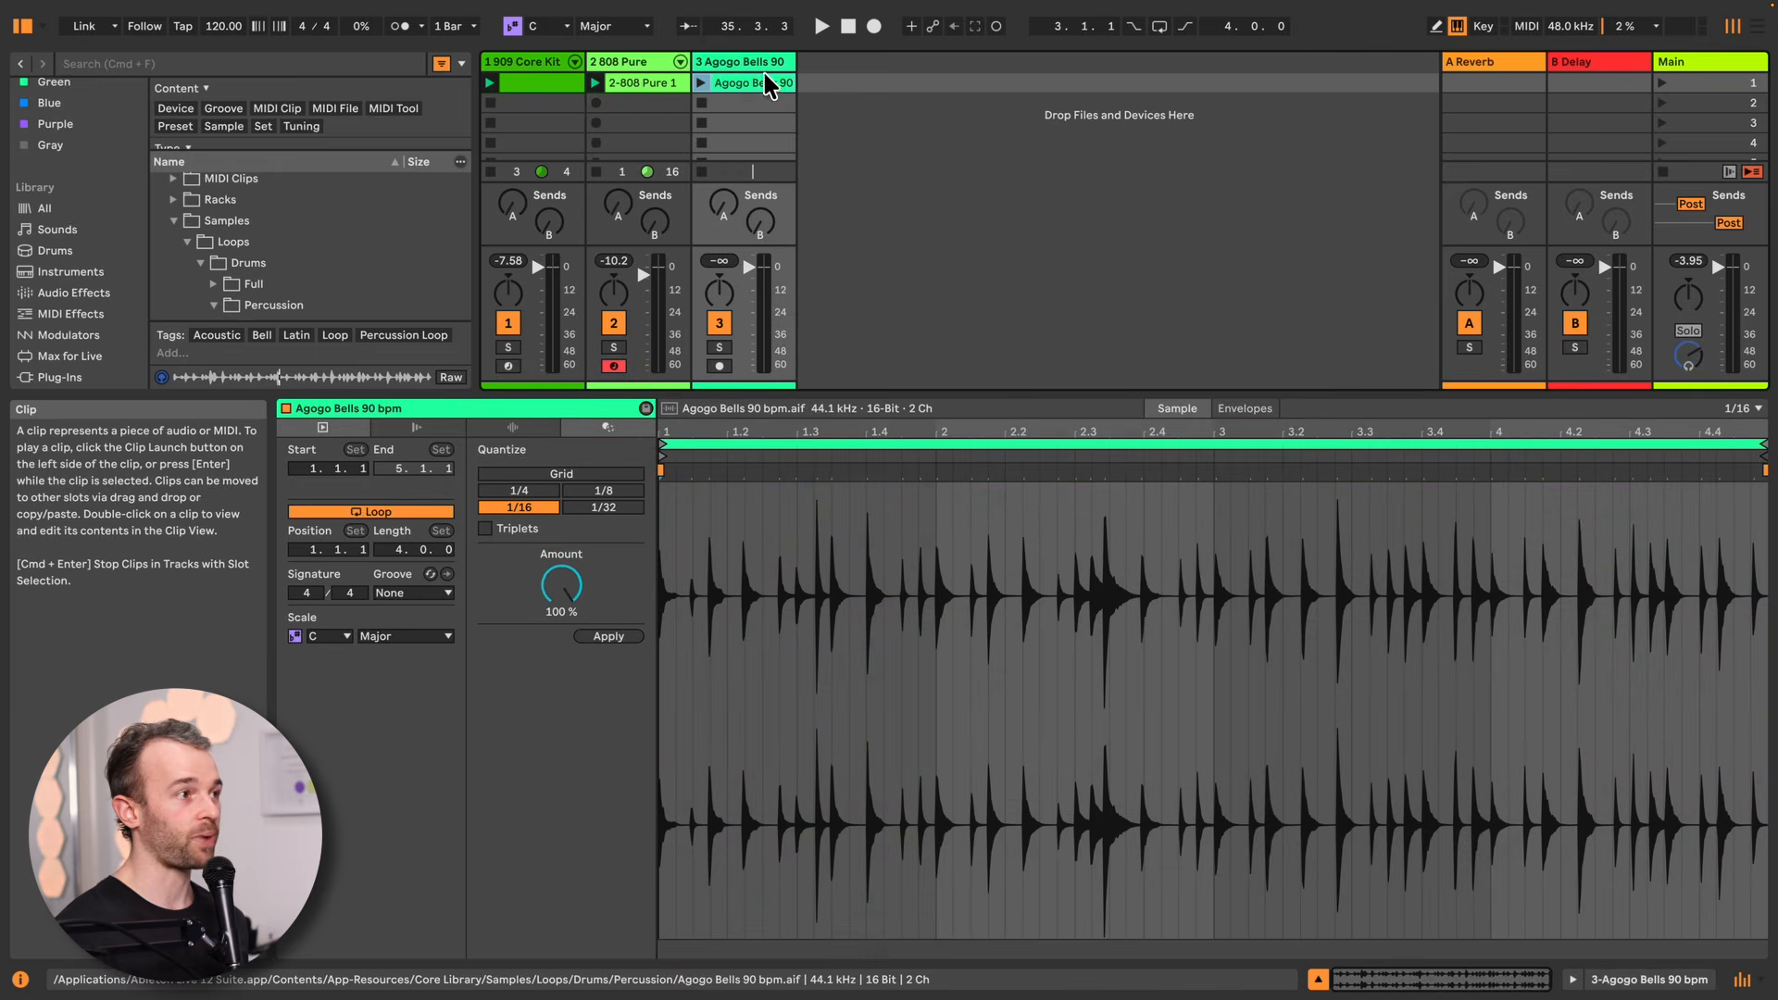
Launch the Agogo Bells clip alongside the drums and bass, and lower its track volume to sit in the mix
click(701, 84)
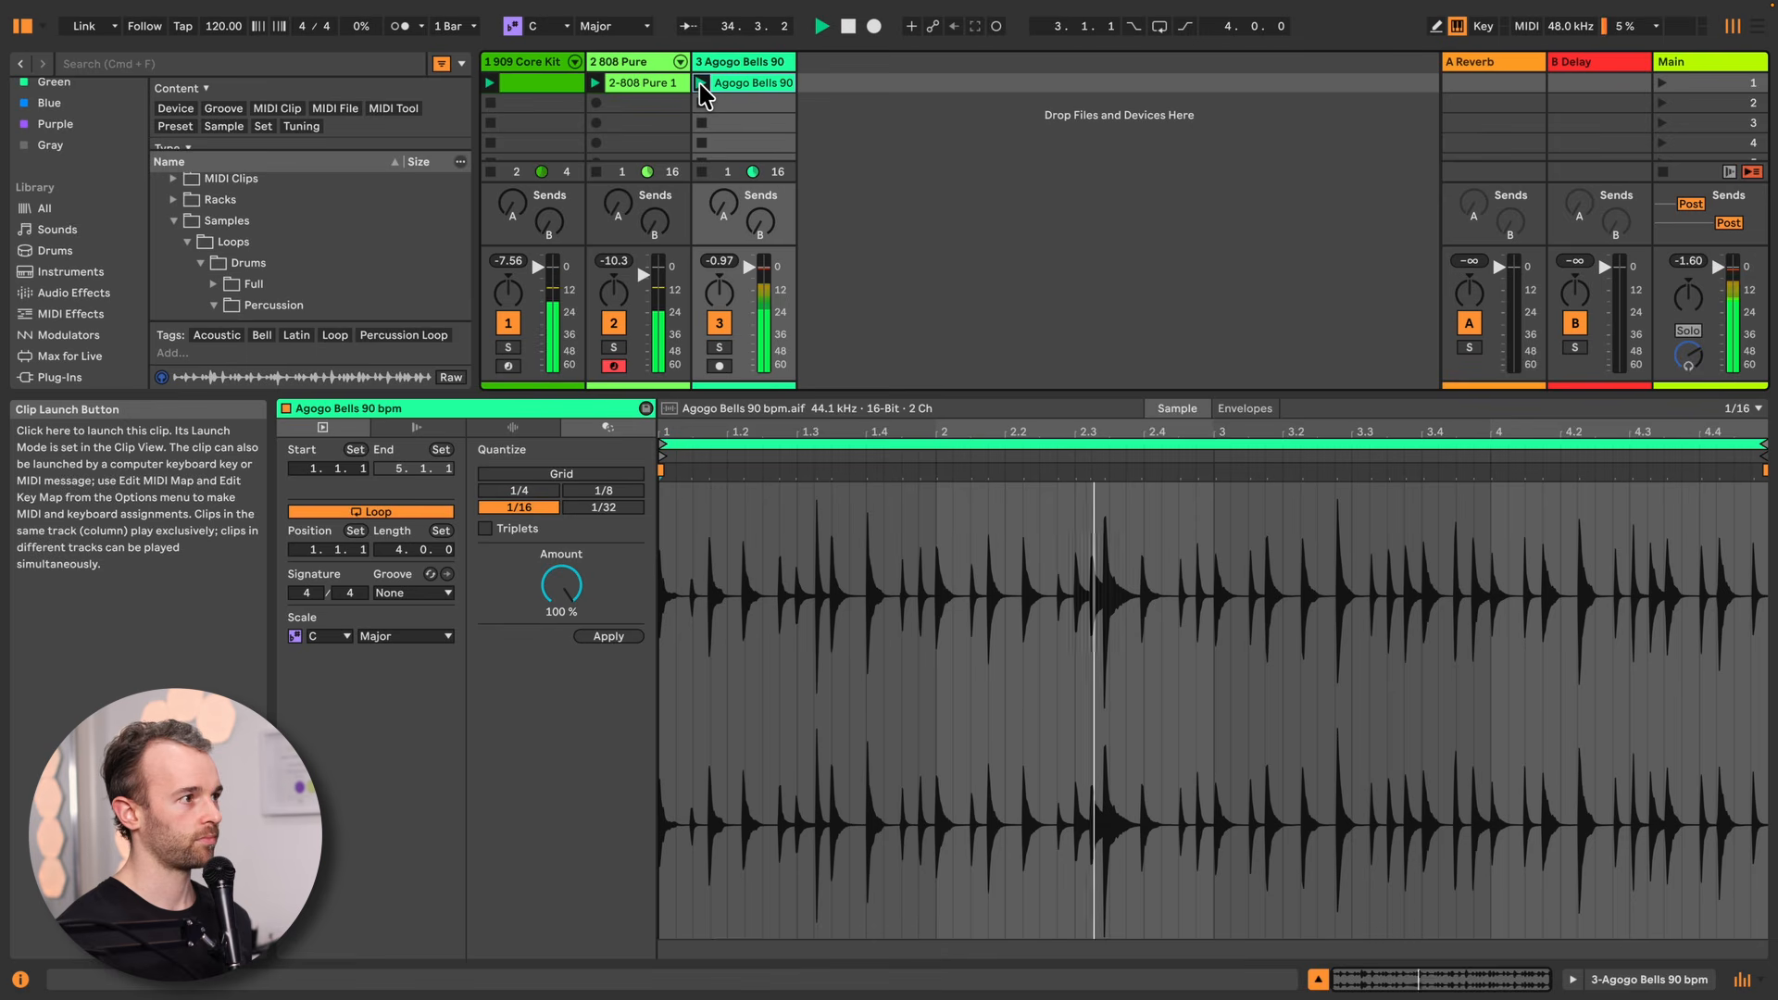
key(space)
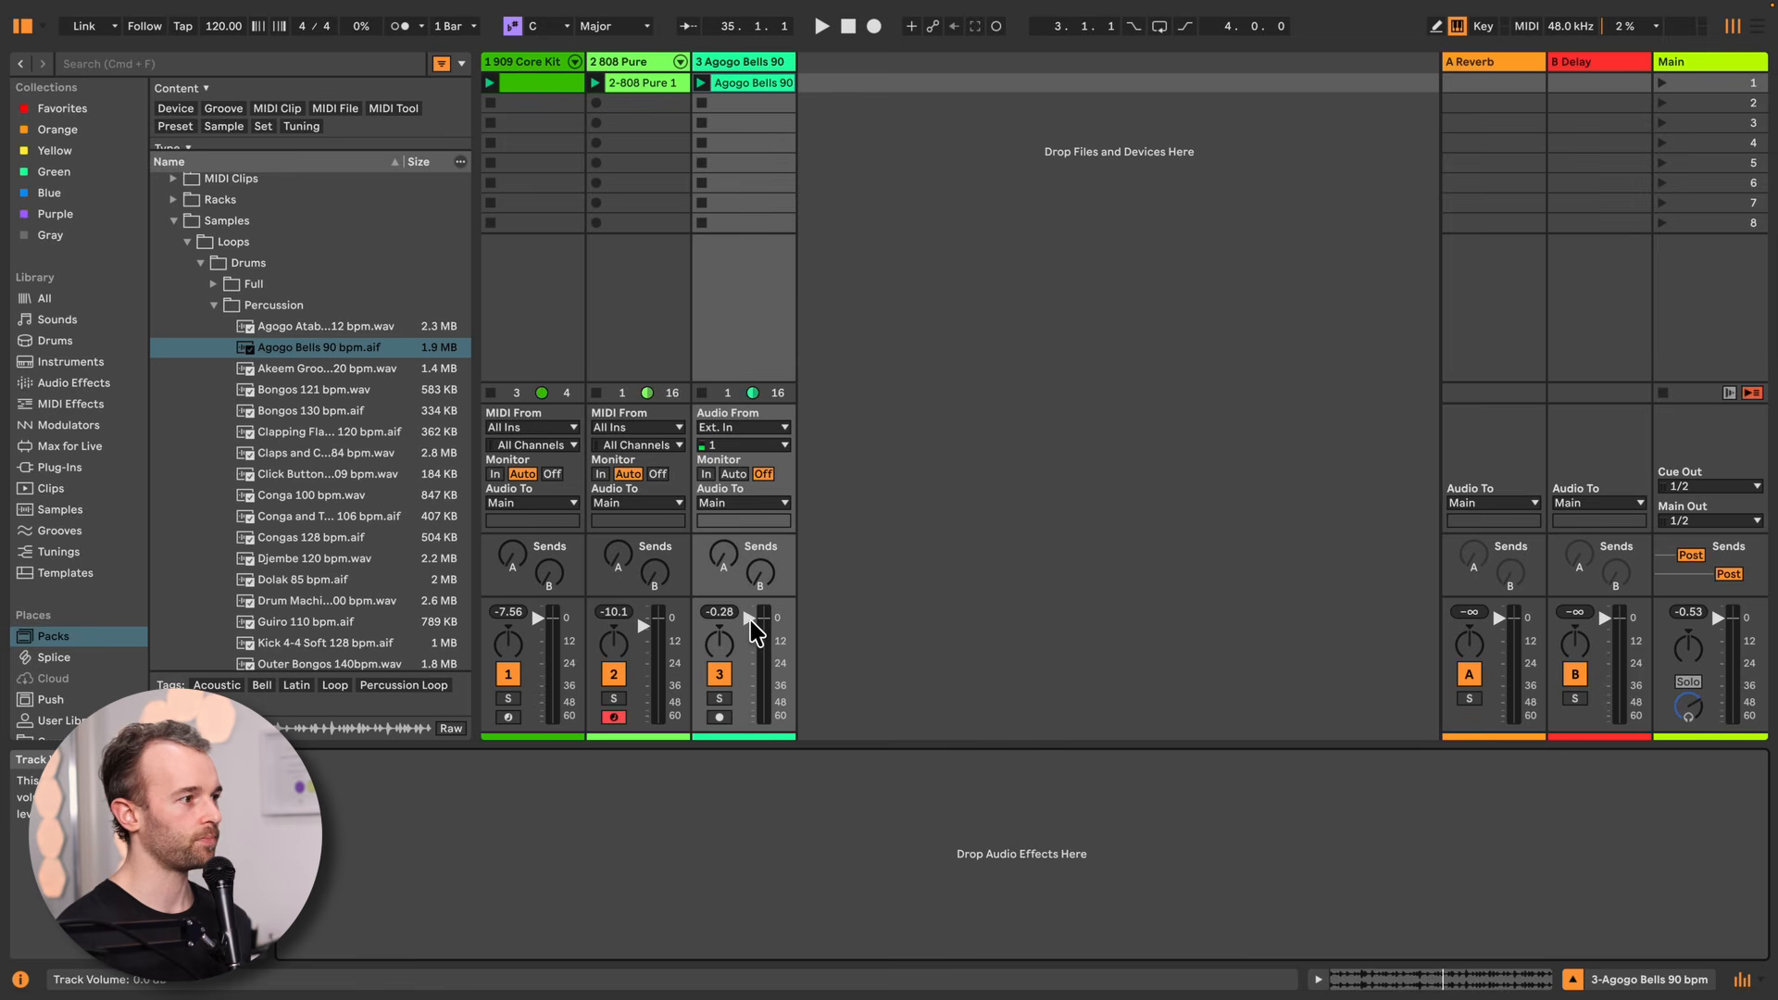
key(space)
drag(756, 633, 749, 637)
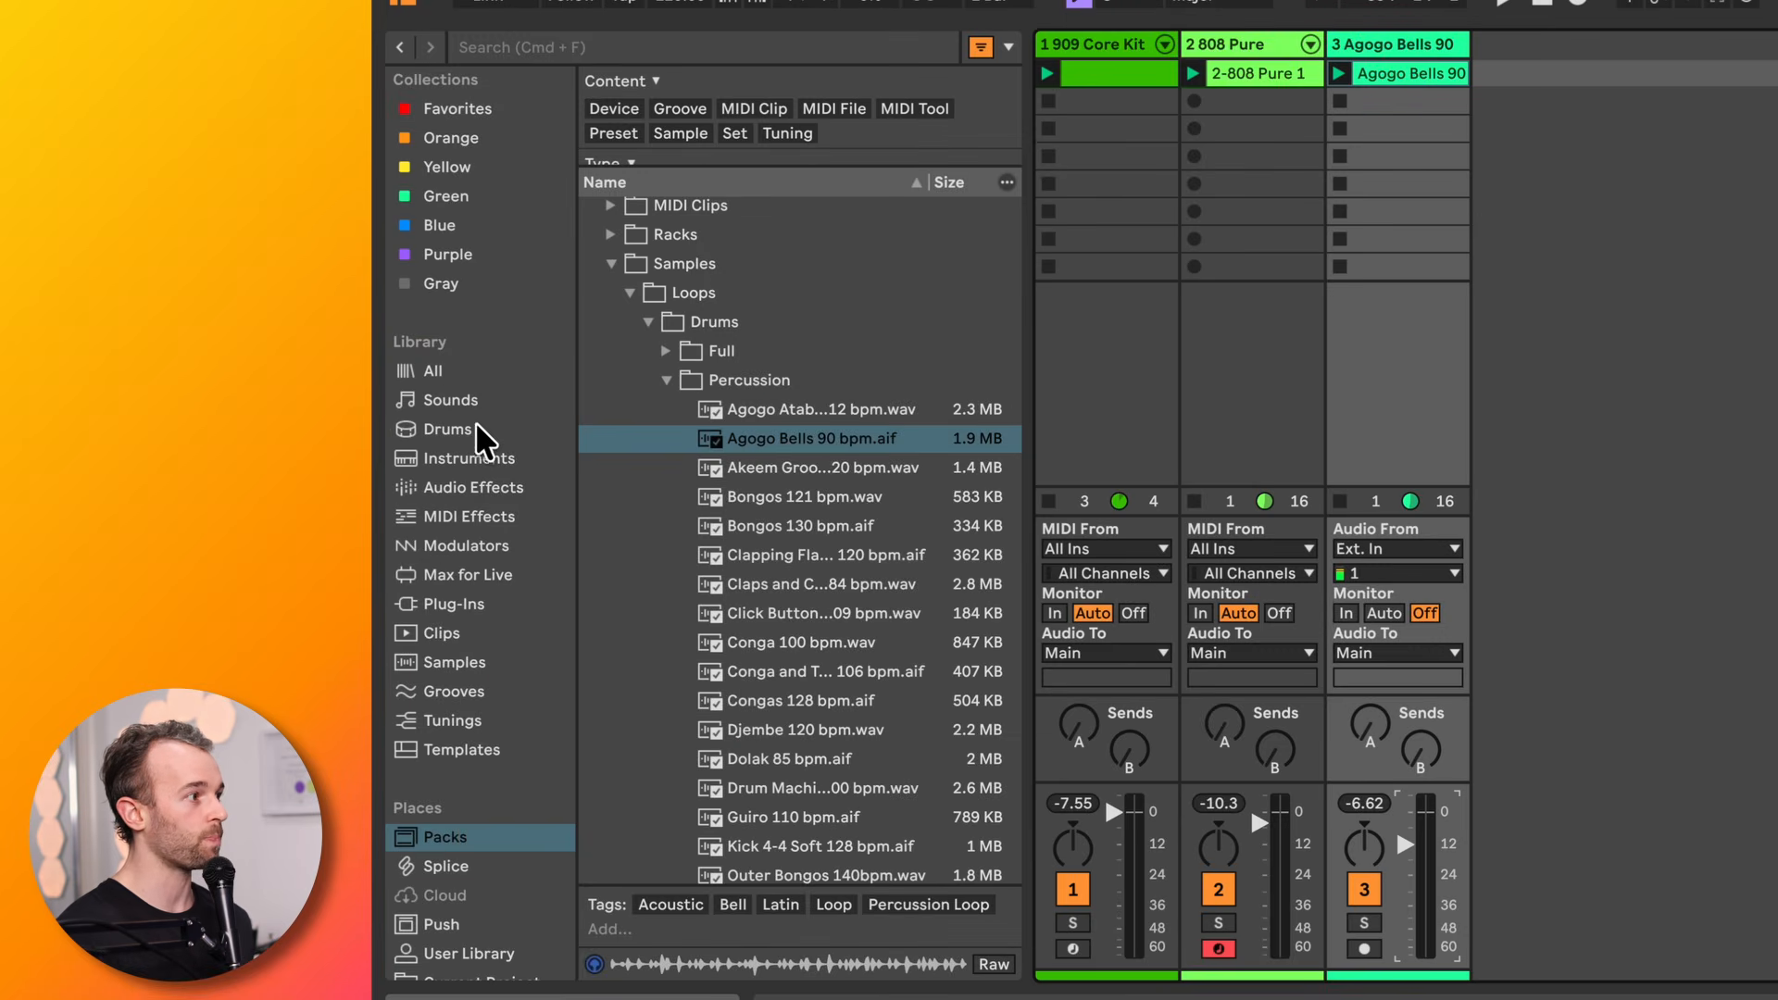
Show the audio effects in the browser and filter them to Delay devices
click(478, 493)
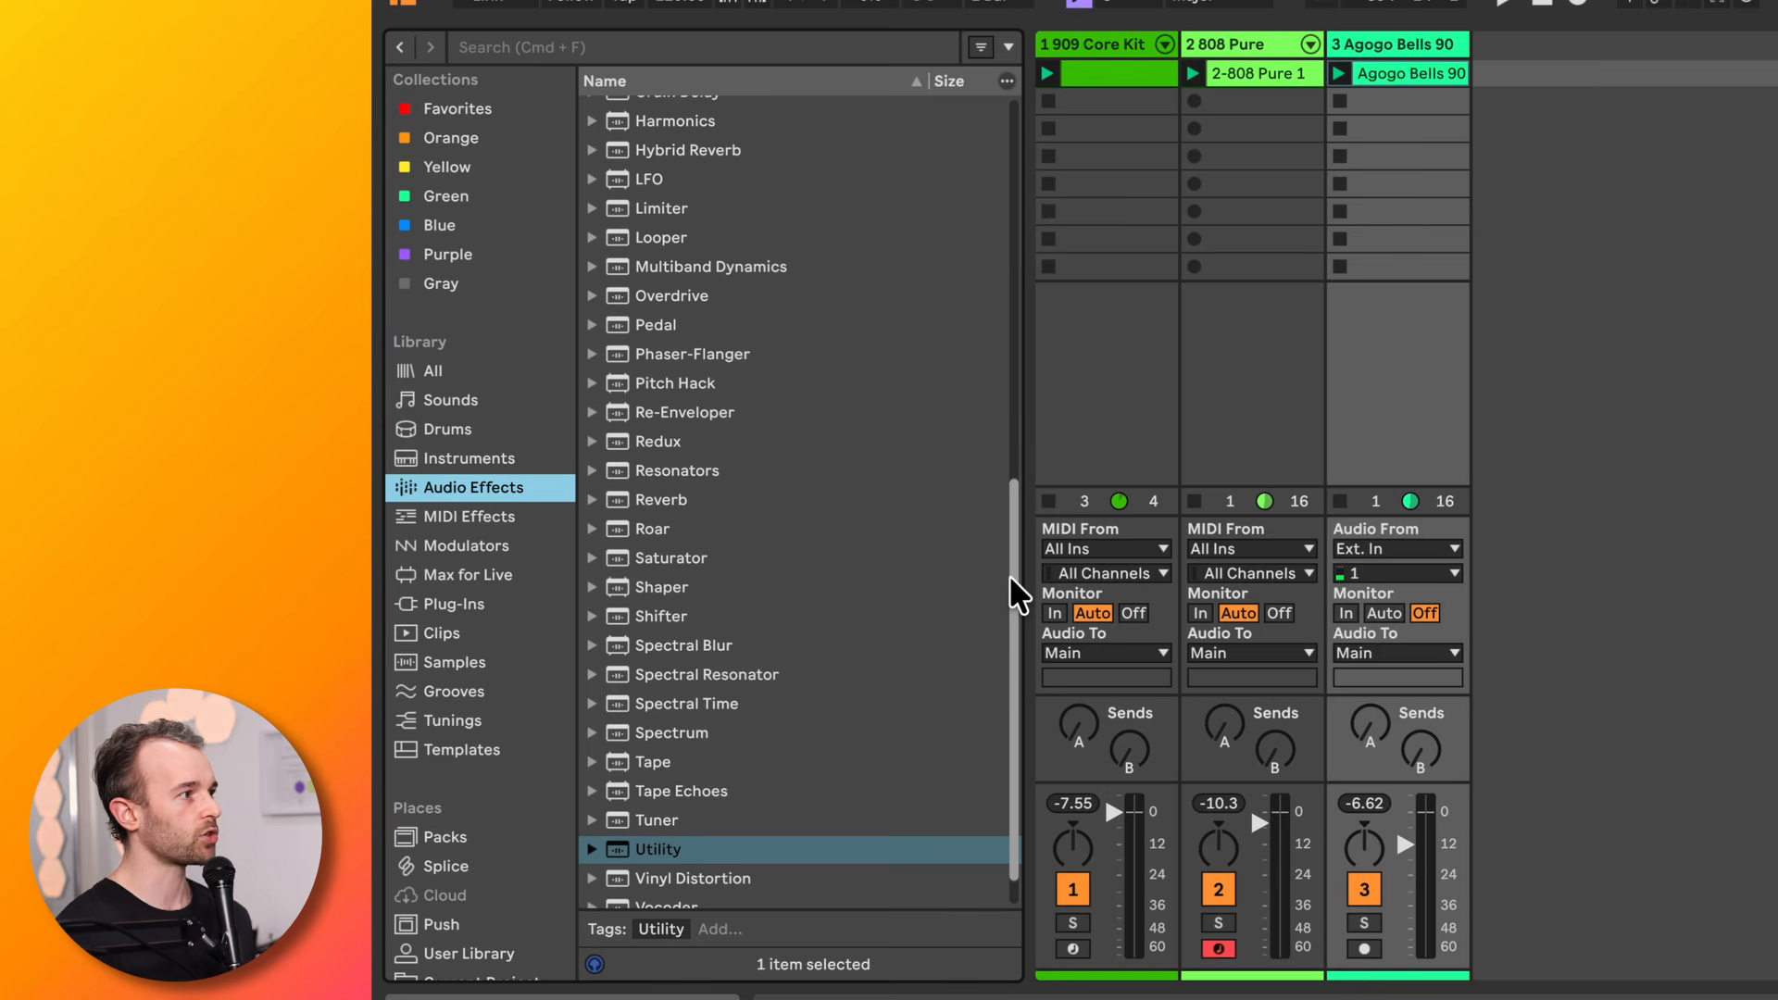
drag(1013, 576, 1008, 178)
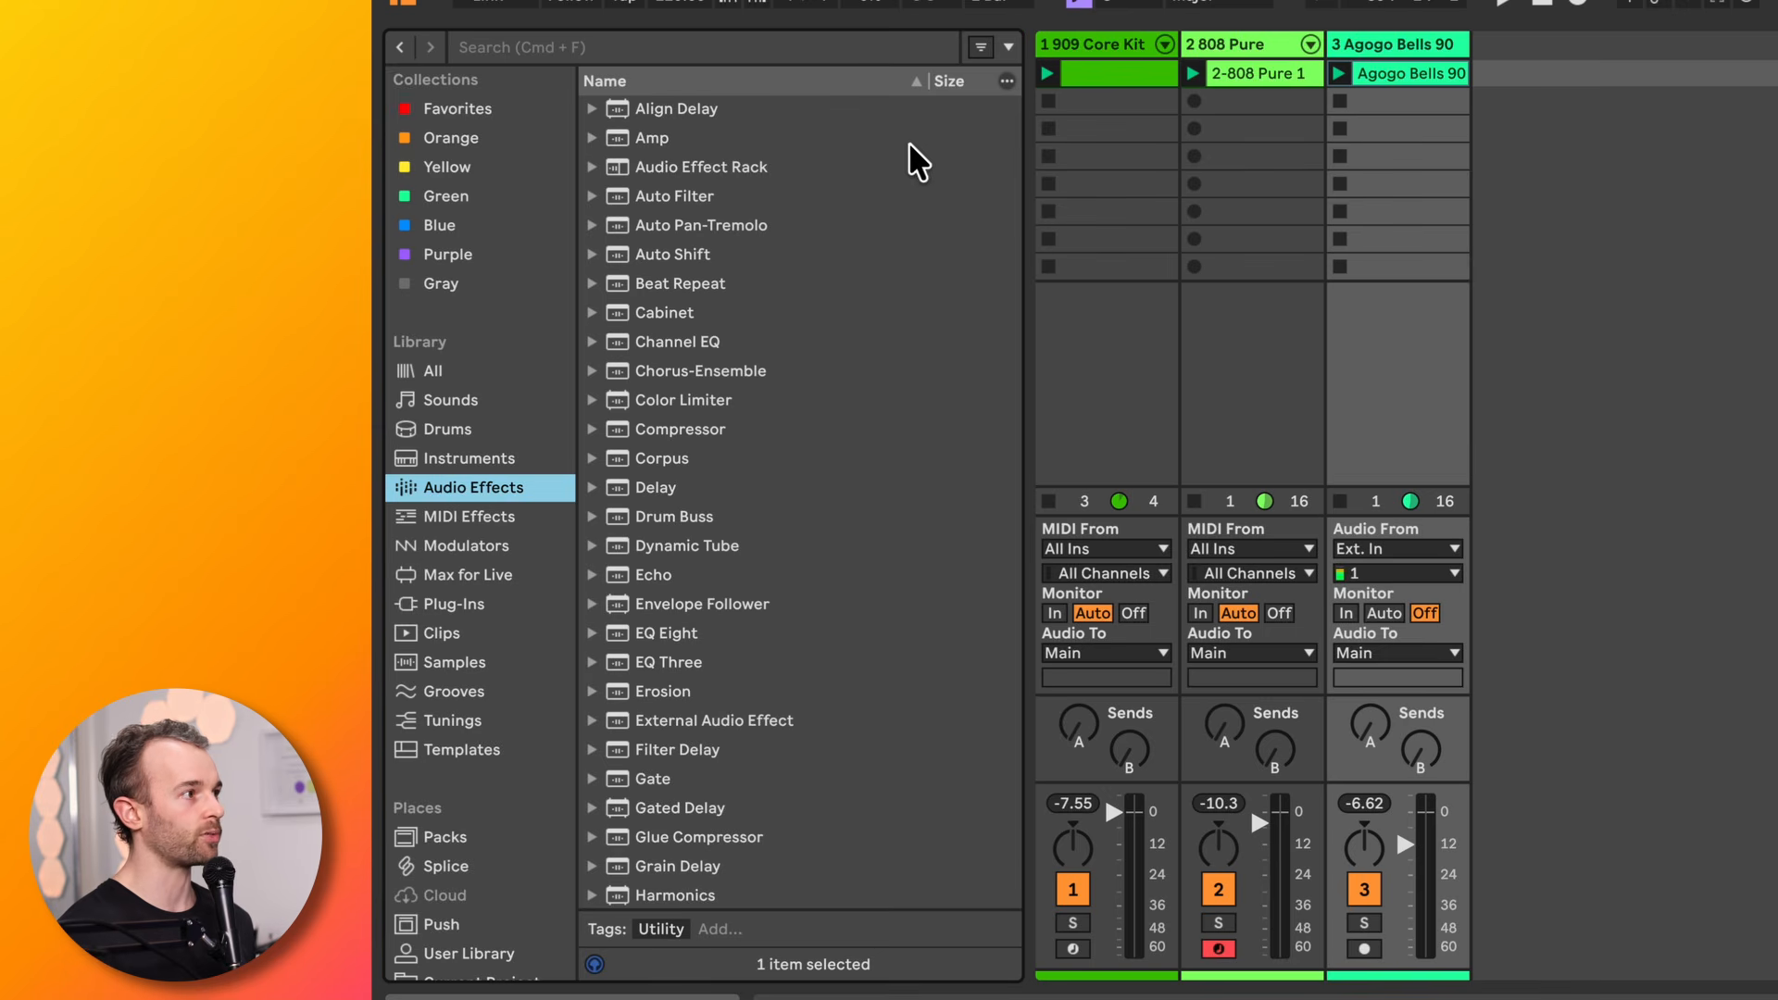
click(981, 48)
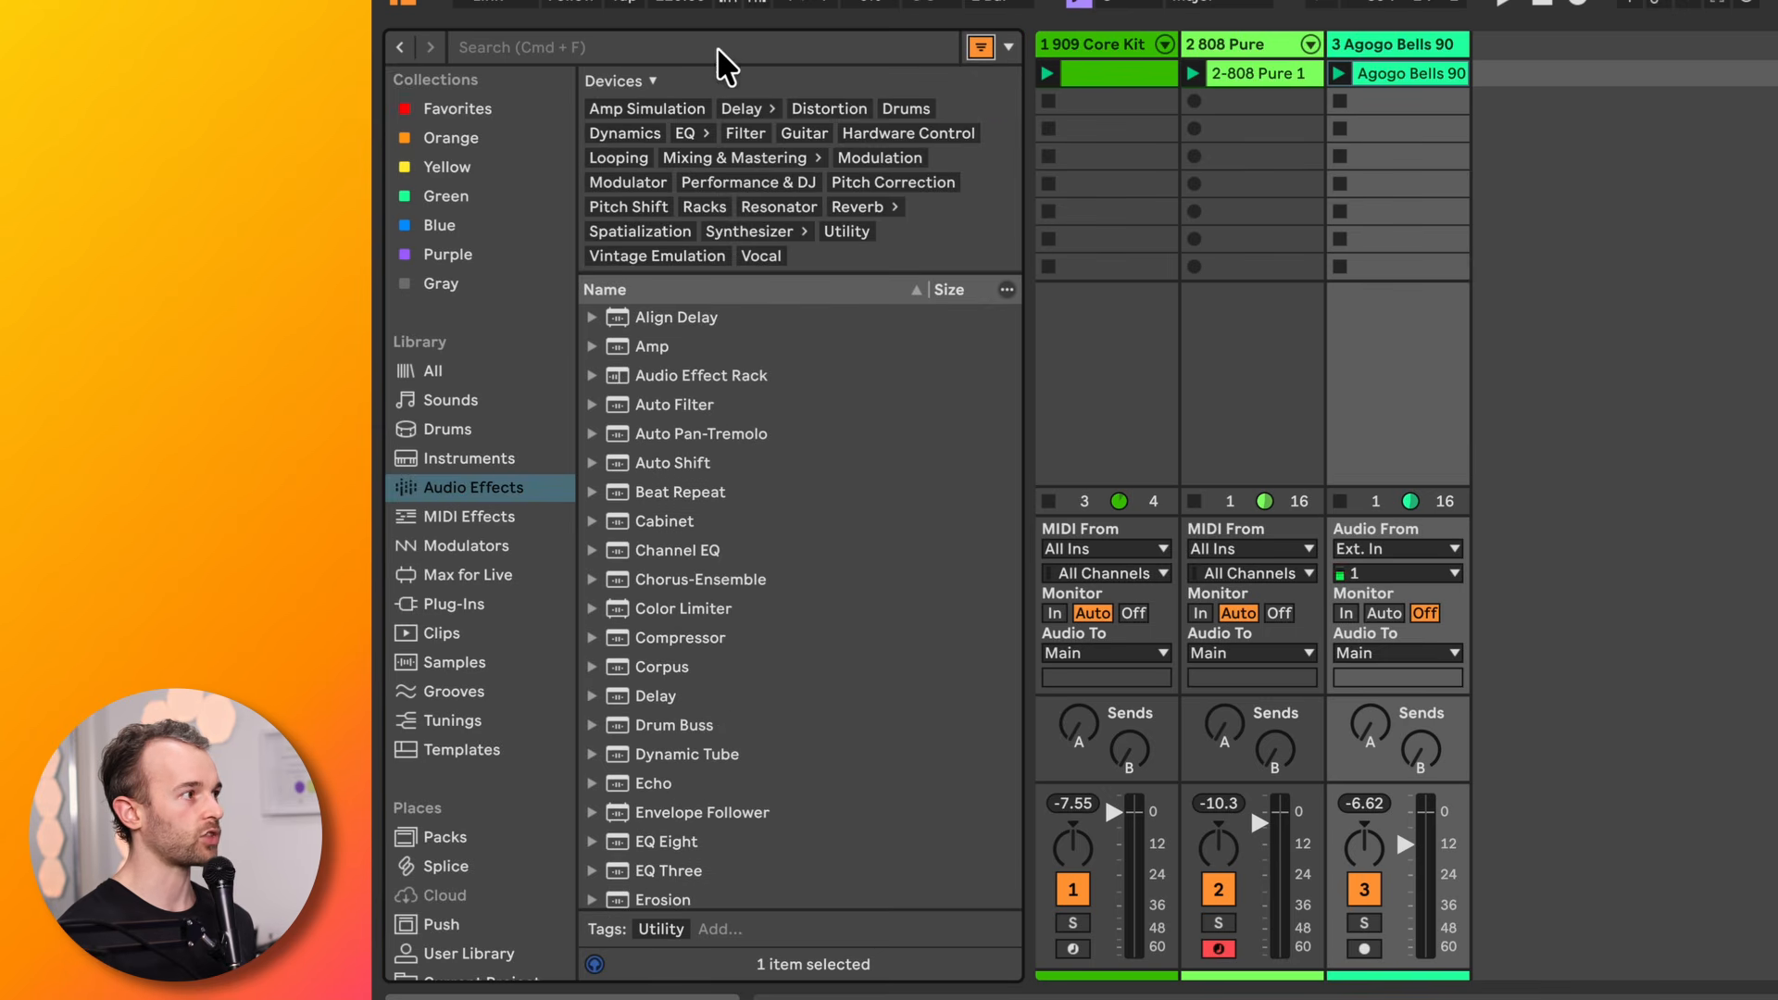
click(761, 109)
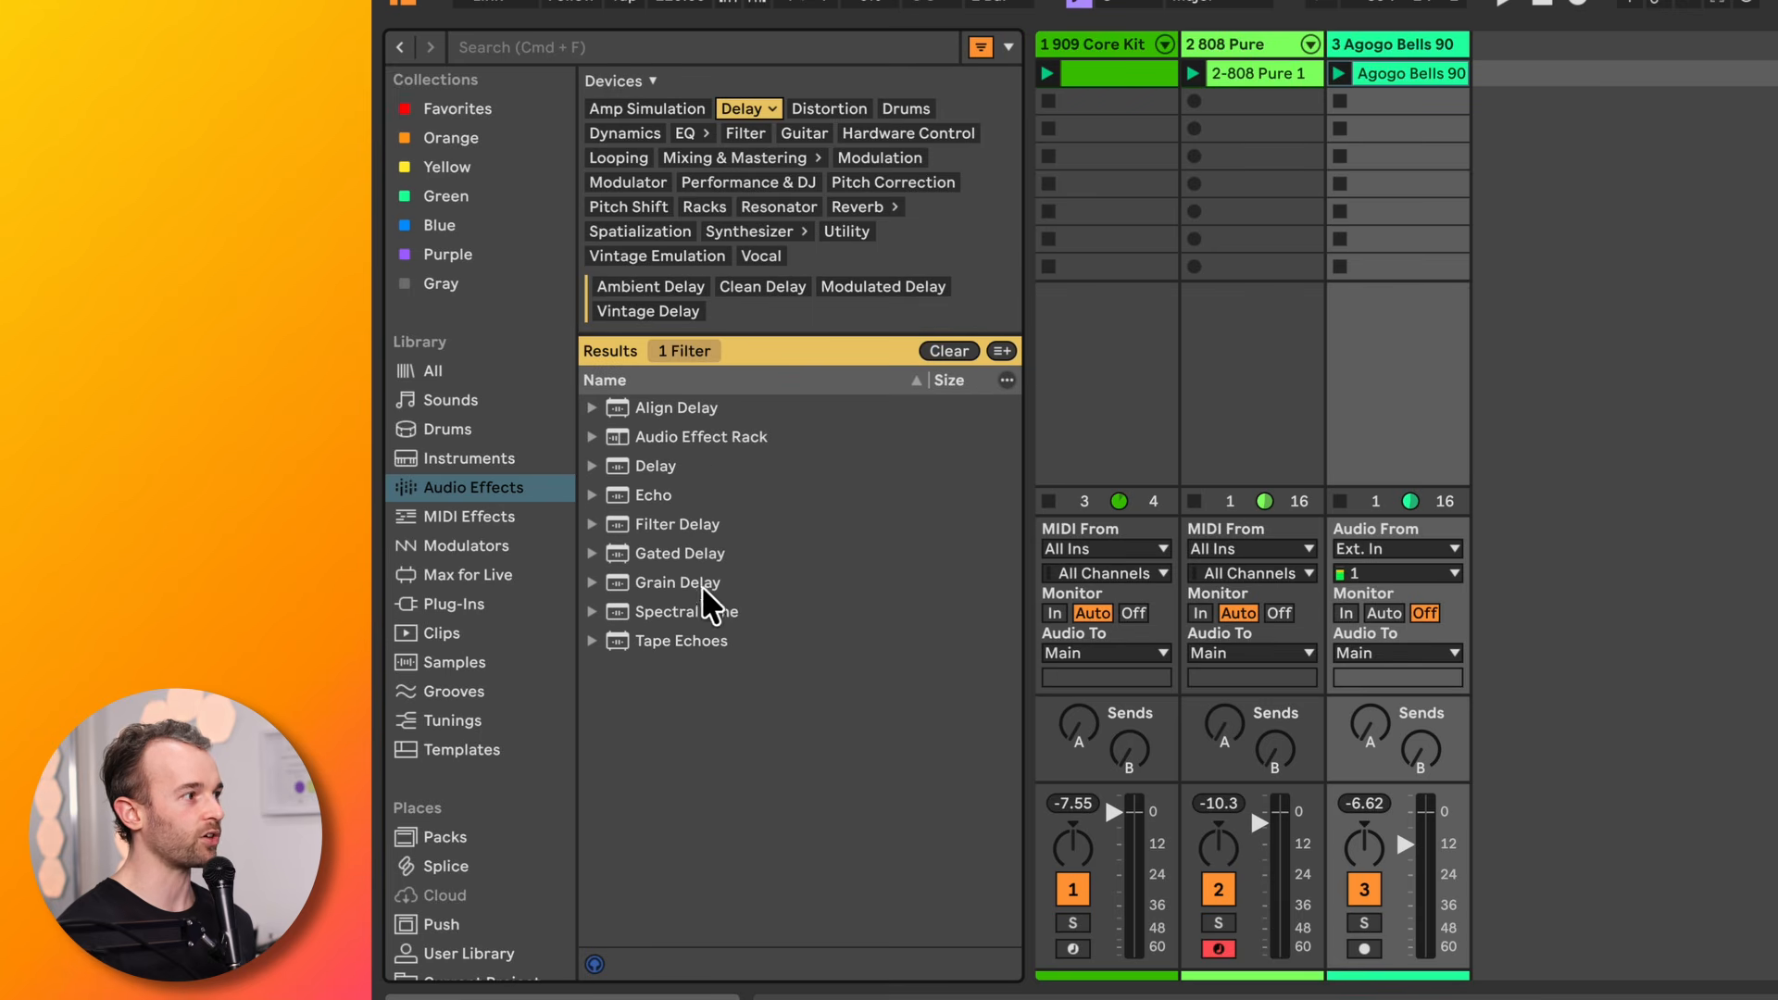
Add the Delay effect to the Agogo Bells track and play the set to hear it
click(642, 468)
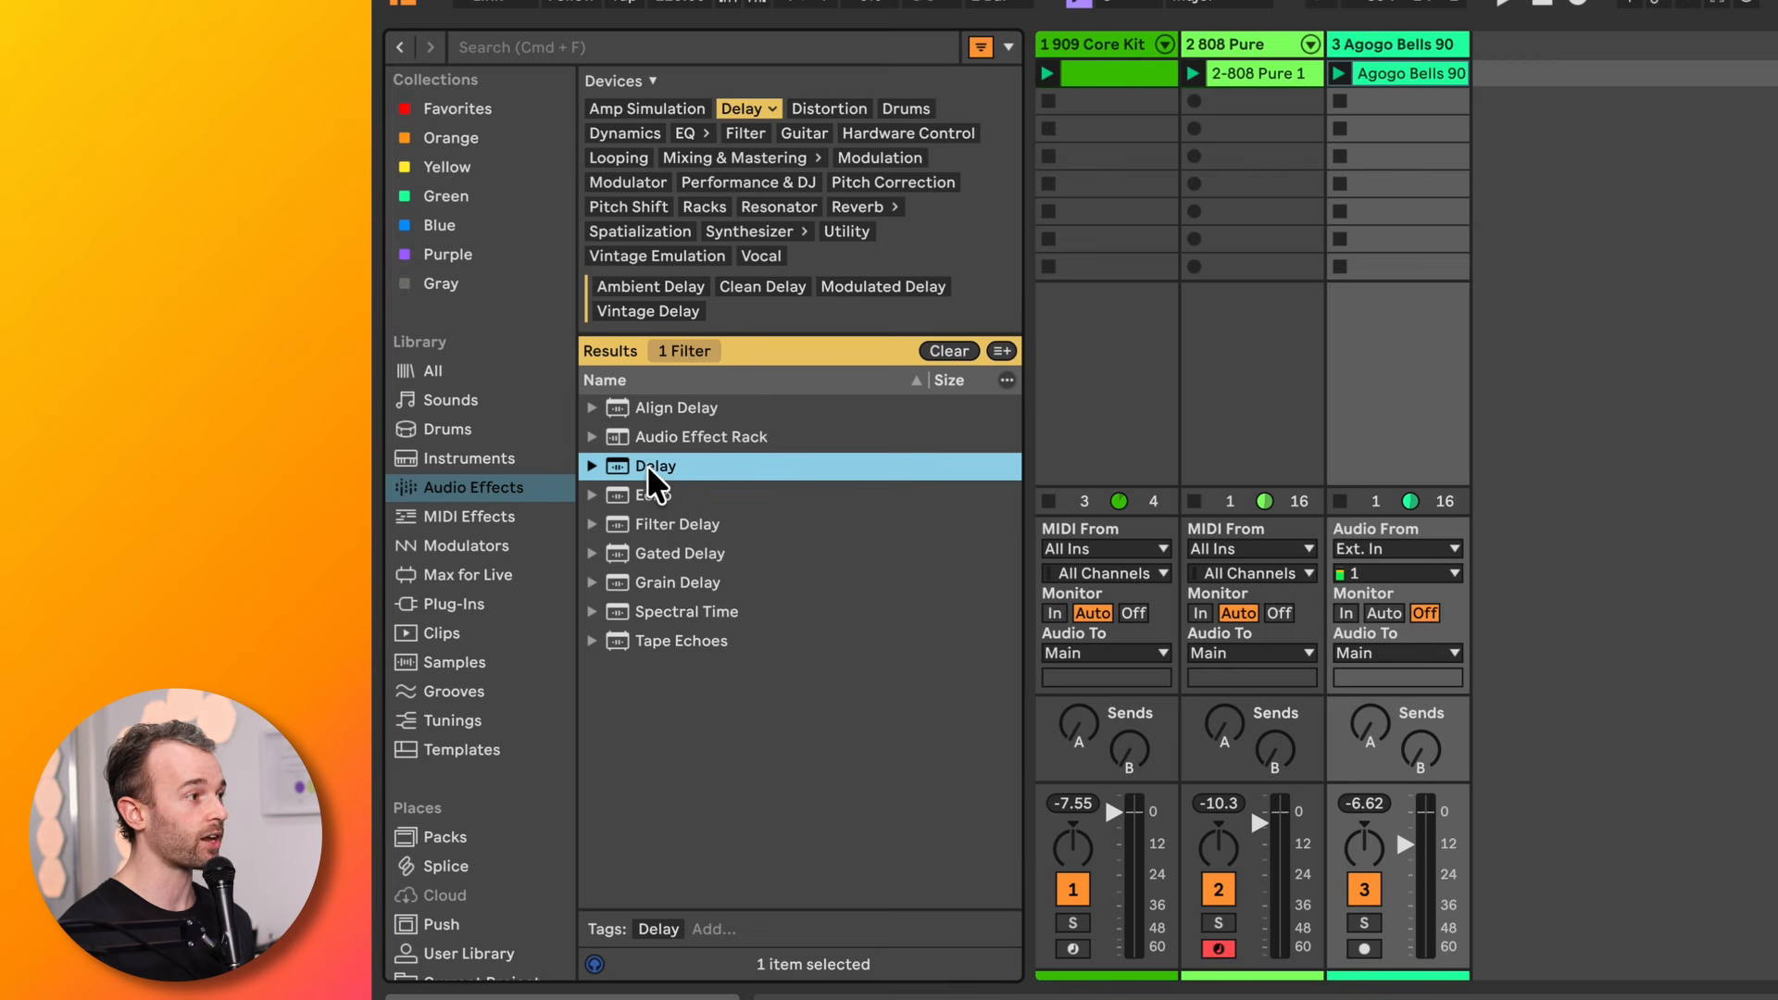
drag(652, 480, 1419, 74)
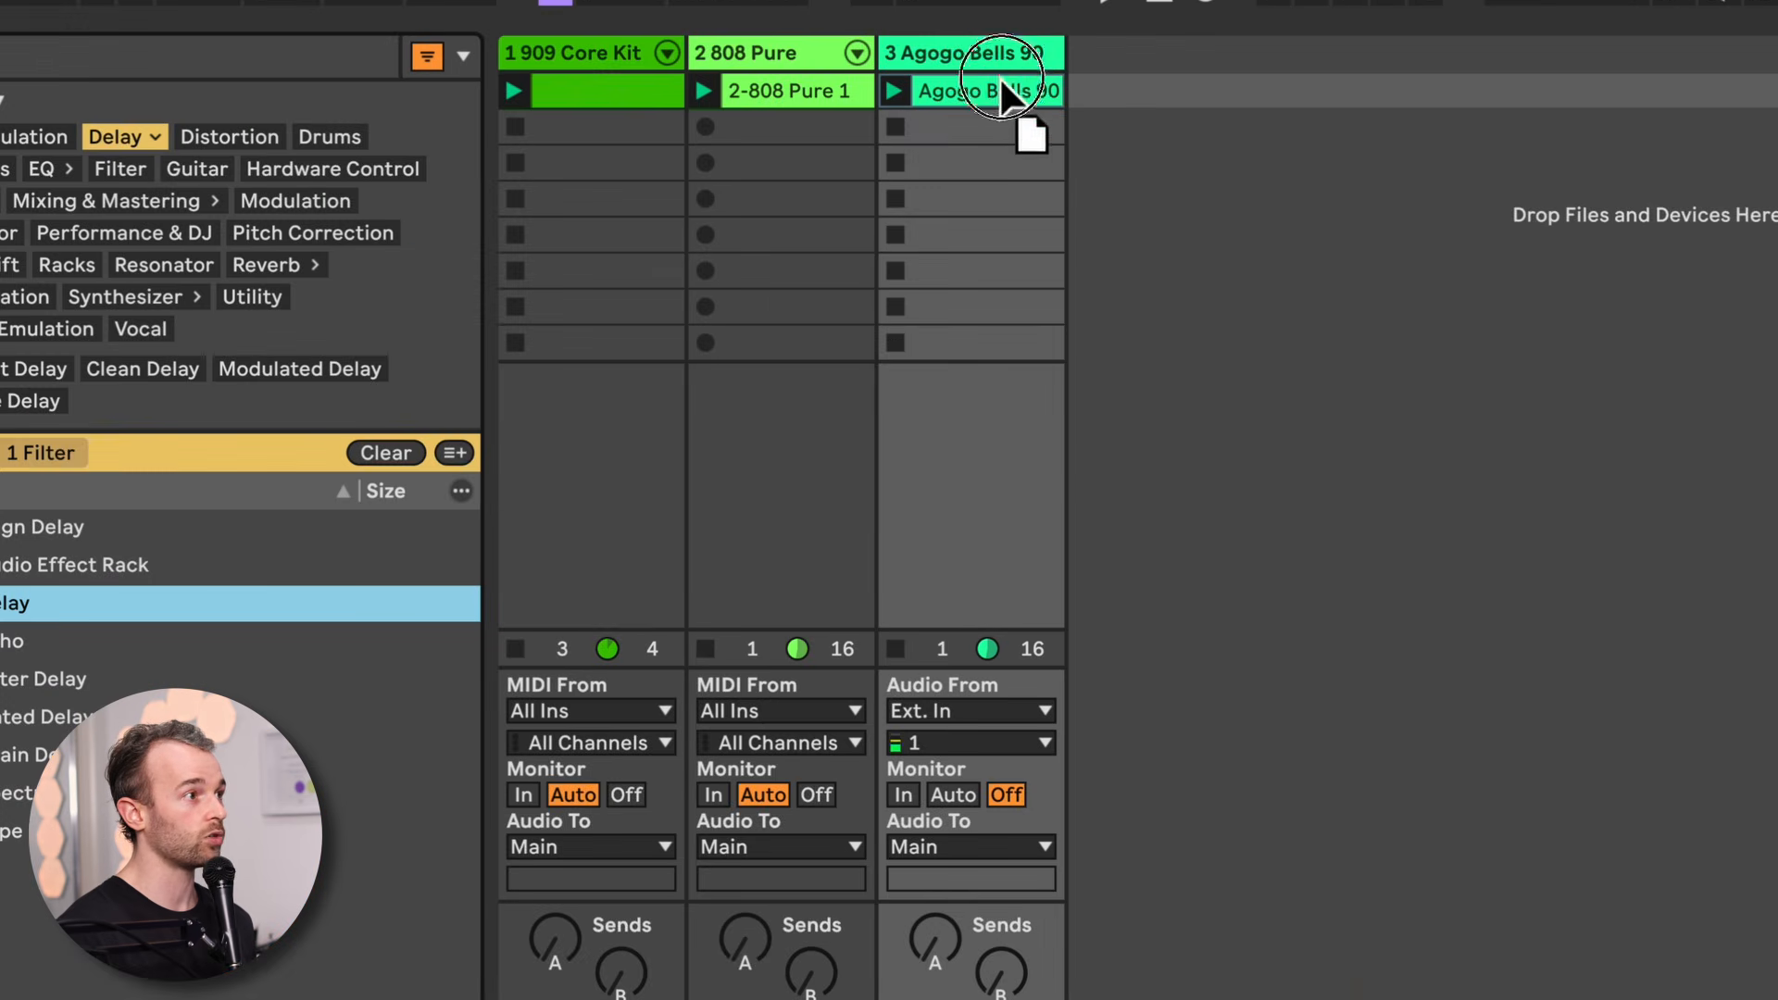
drag(1000, 92, 625, 717)
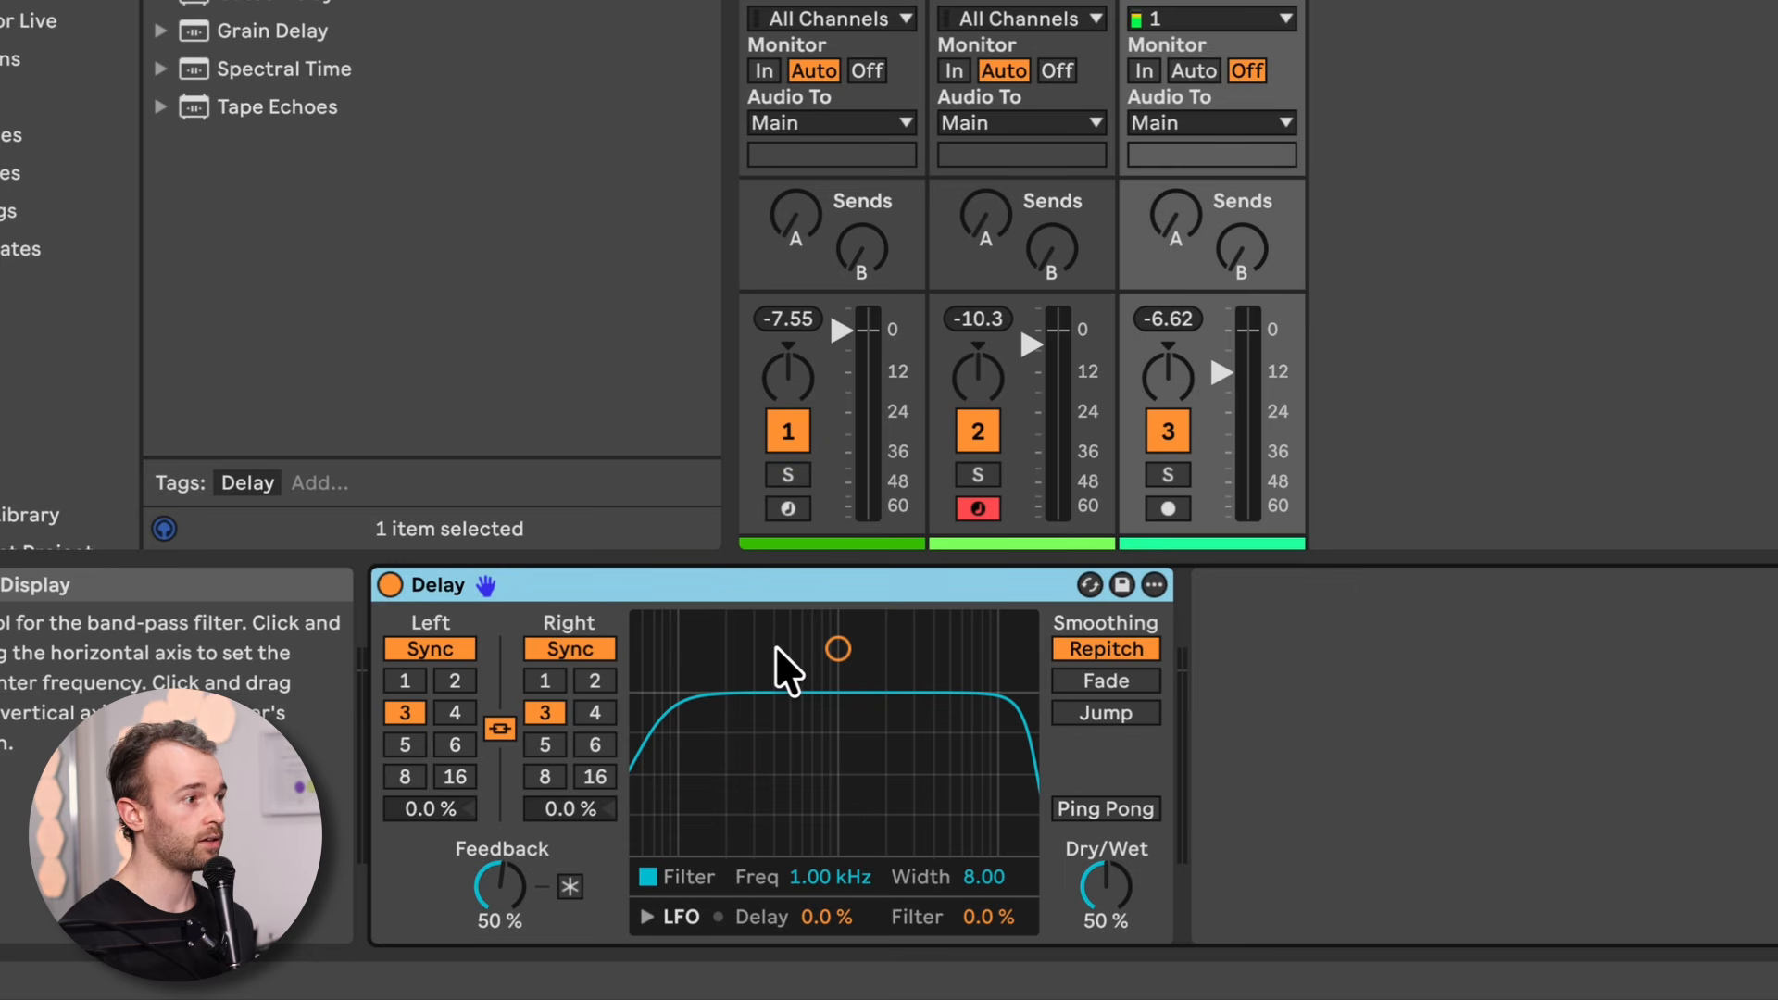
key(space)
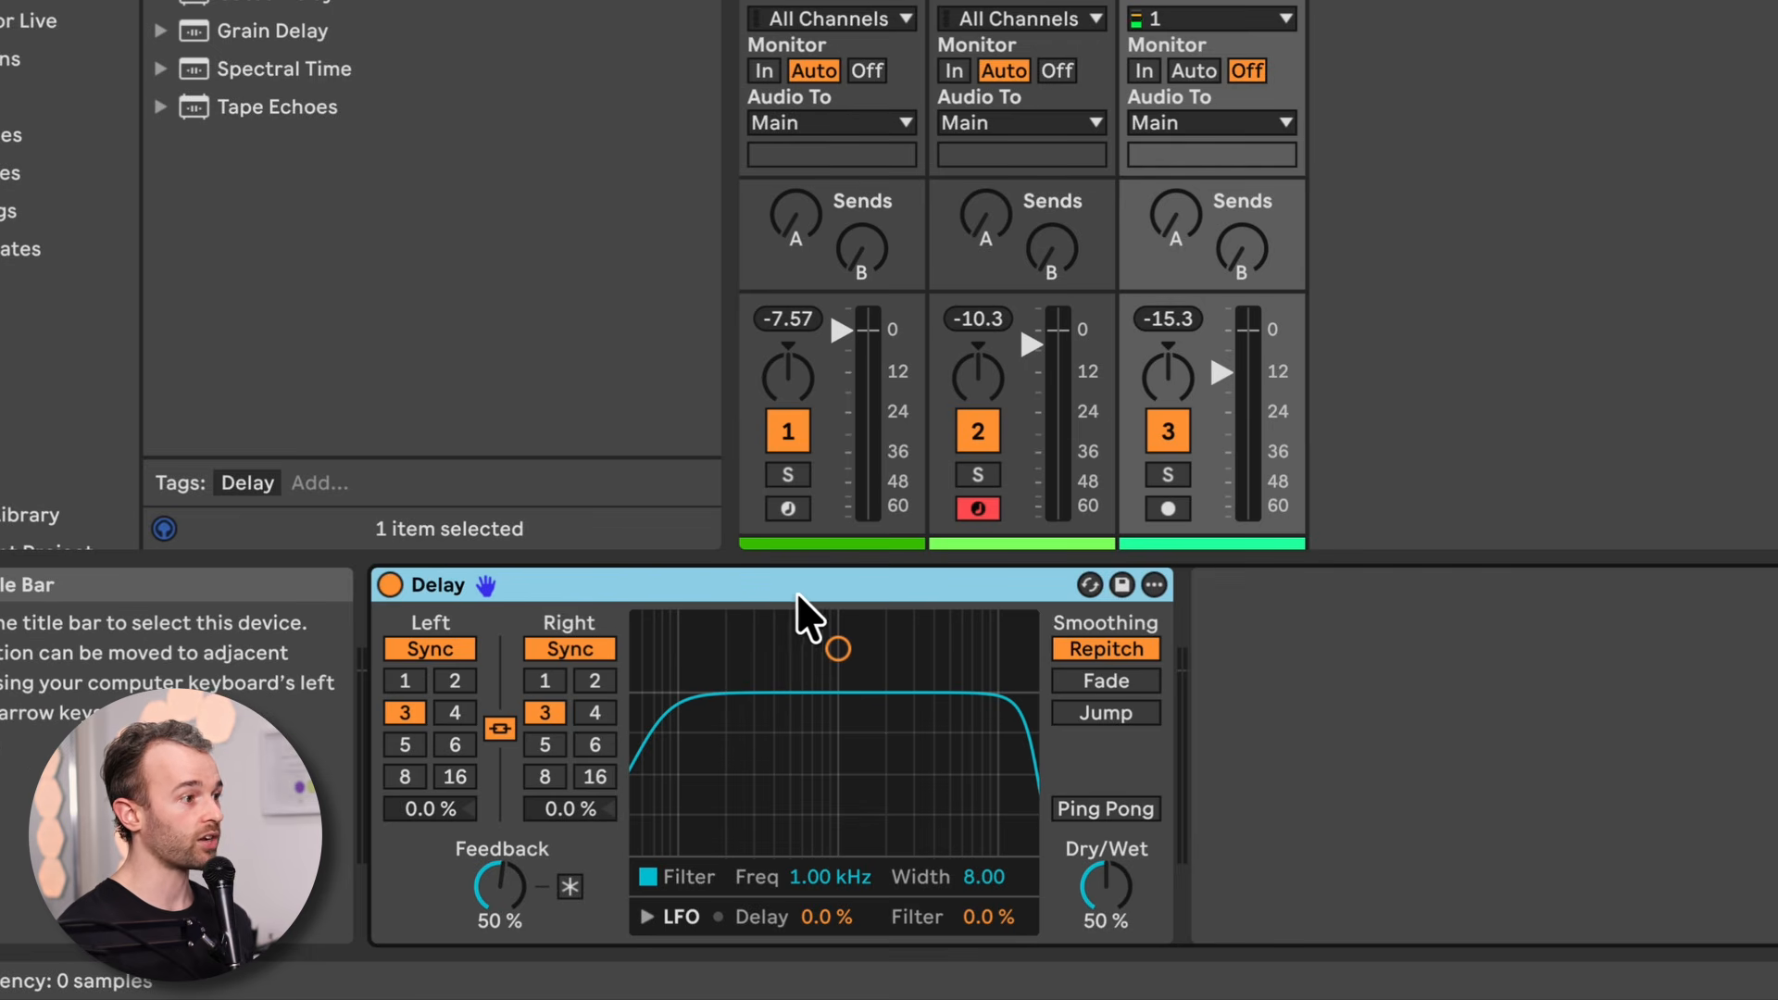
Hot-swap the Agogo Bells Delay to the 16th Dub preset, replace it with 8th Note, and end the swapping
click(1090, 585)
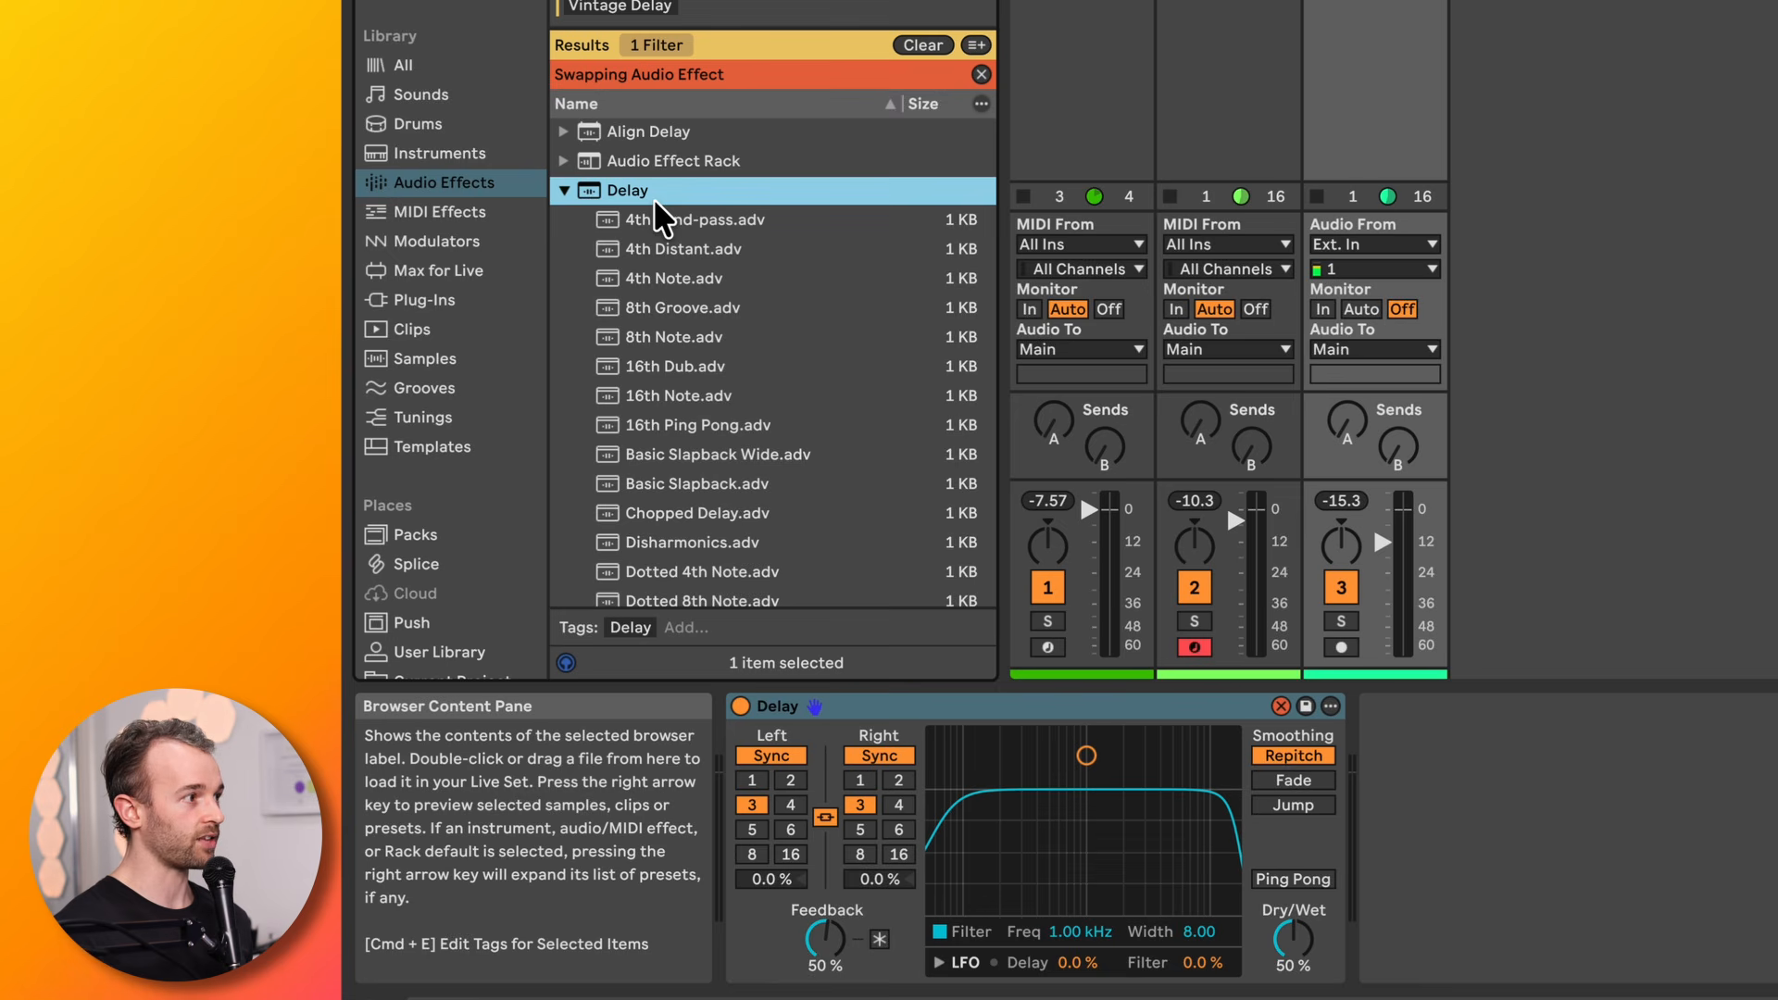
scroll(669, 224, down, 2)
scroll(850, 276, down, 1)
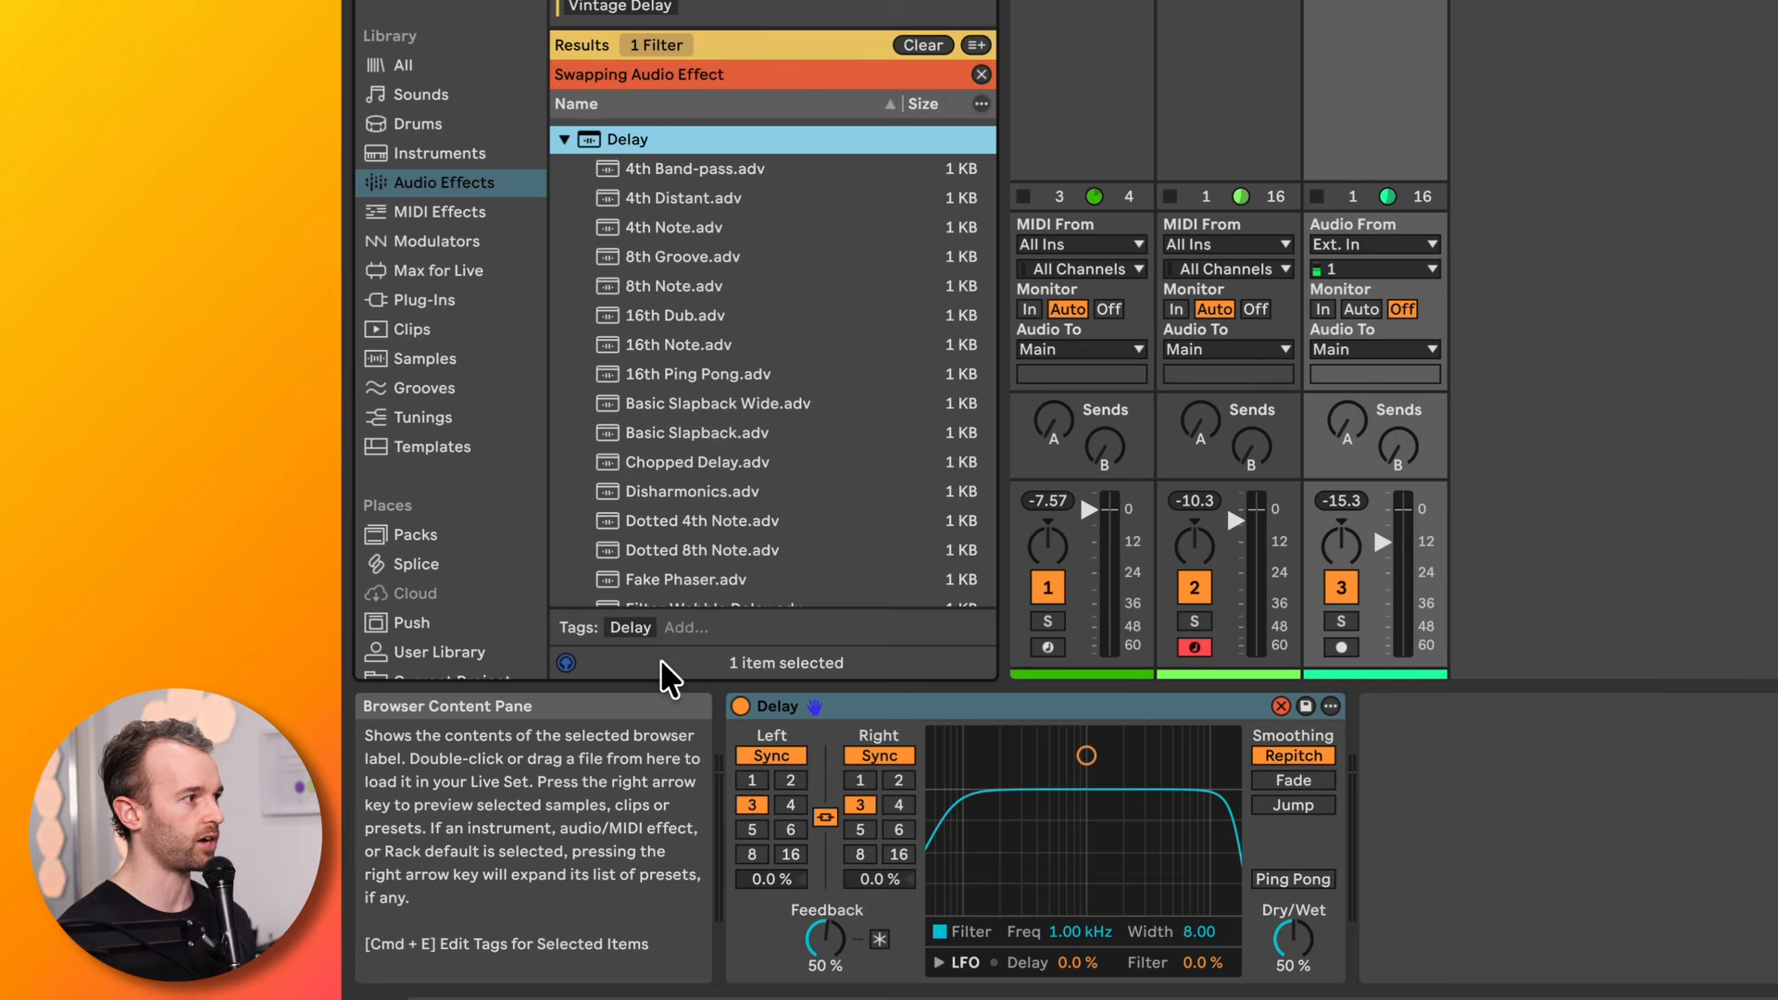
click(690, 314)
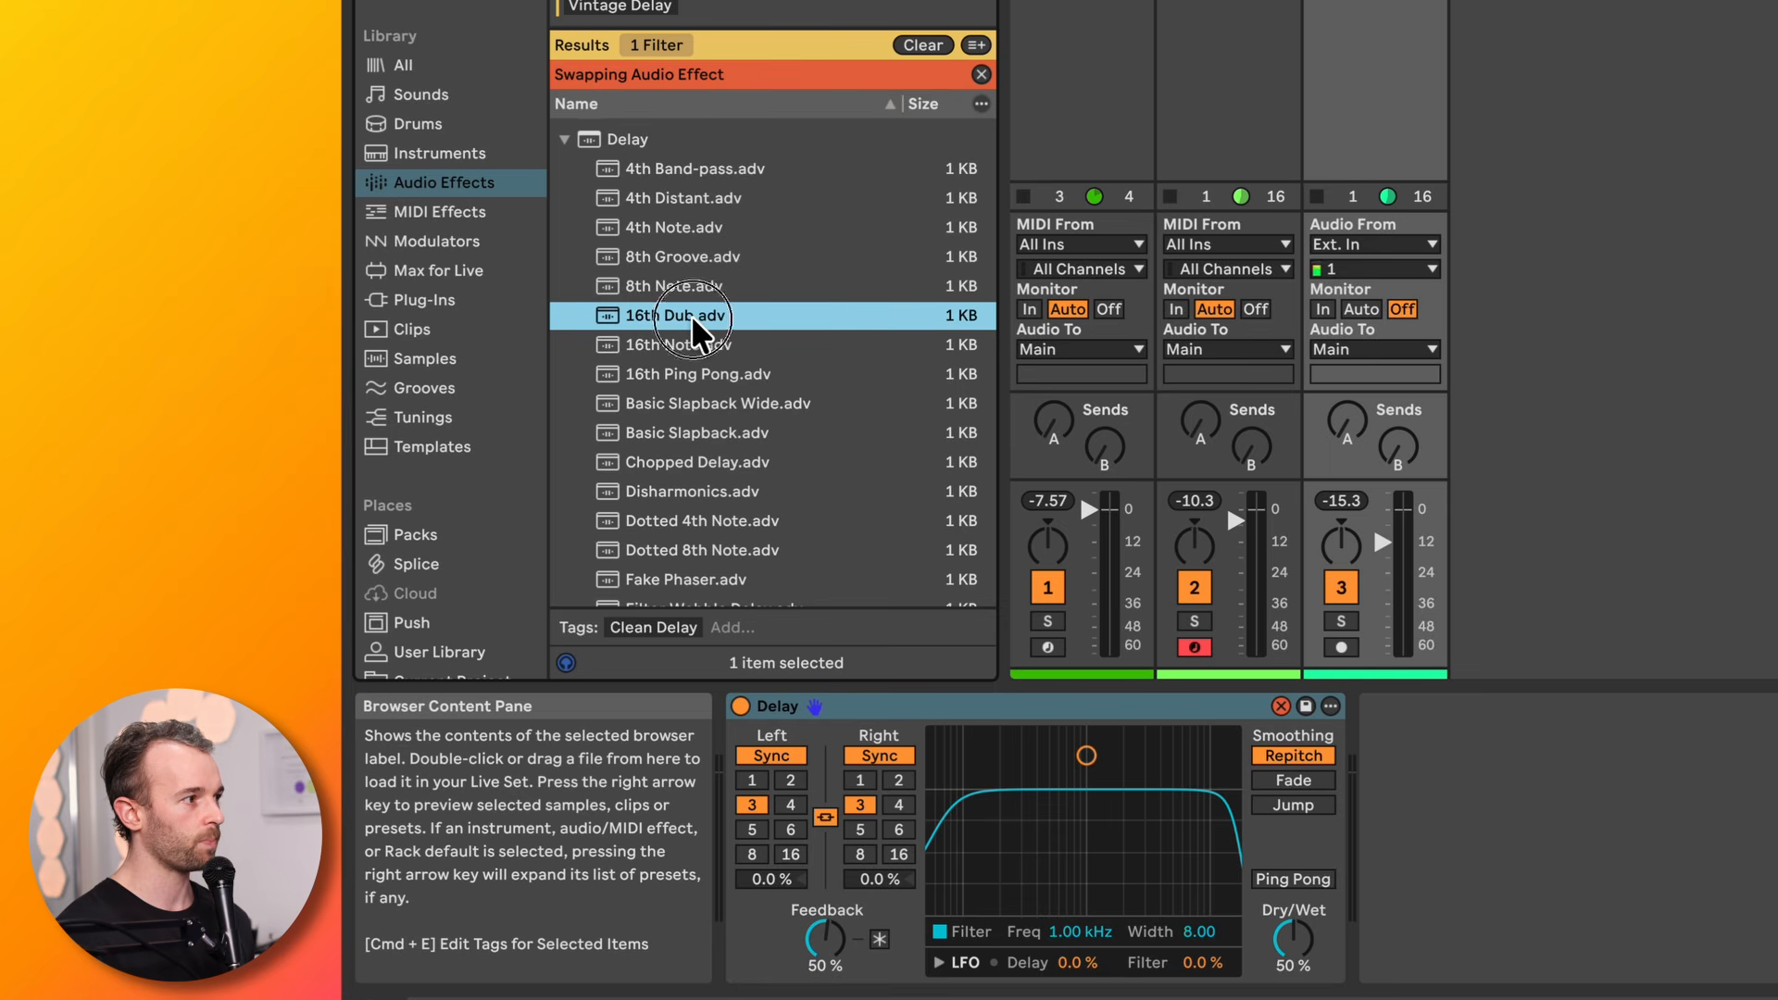
double_click(691, 314)
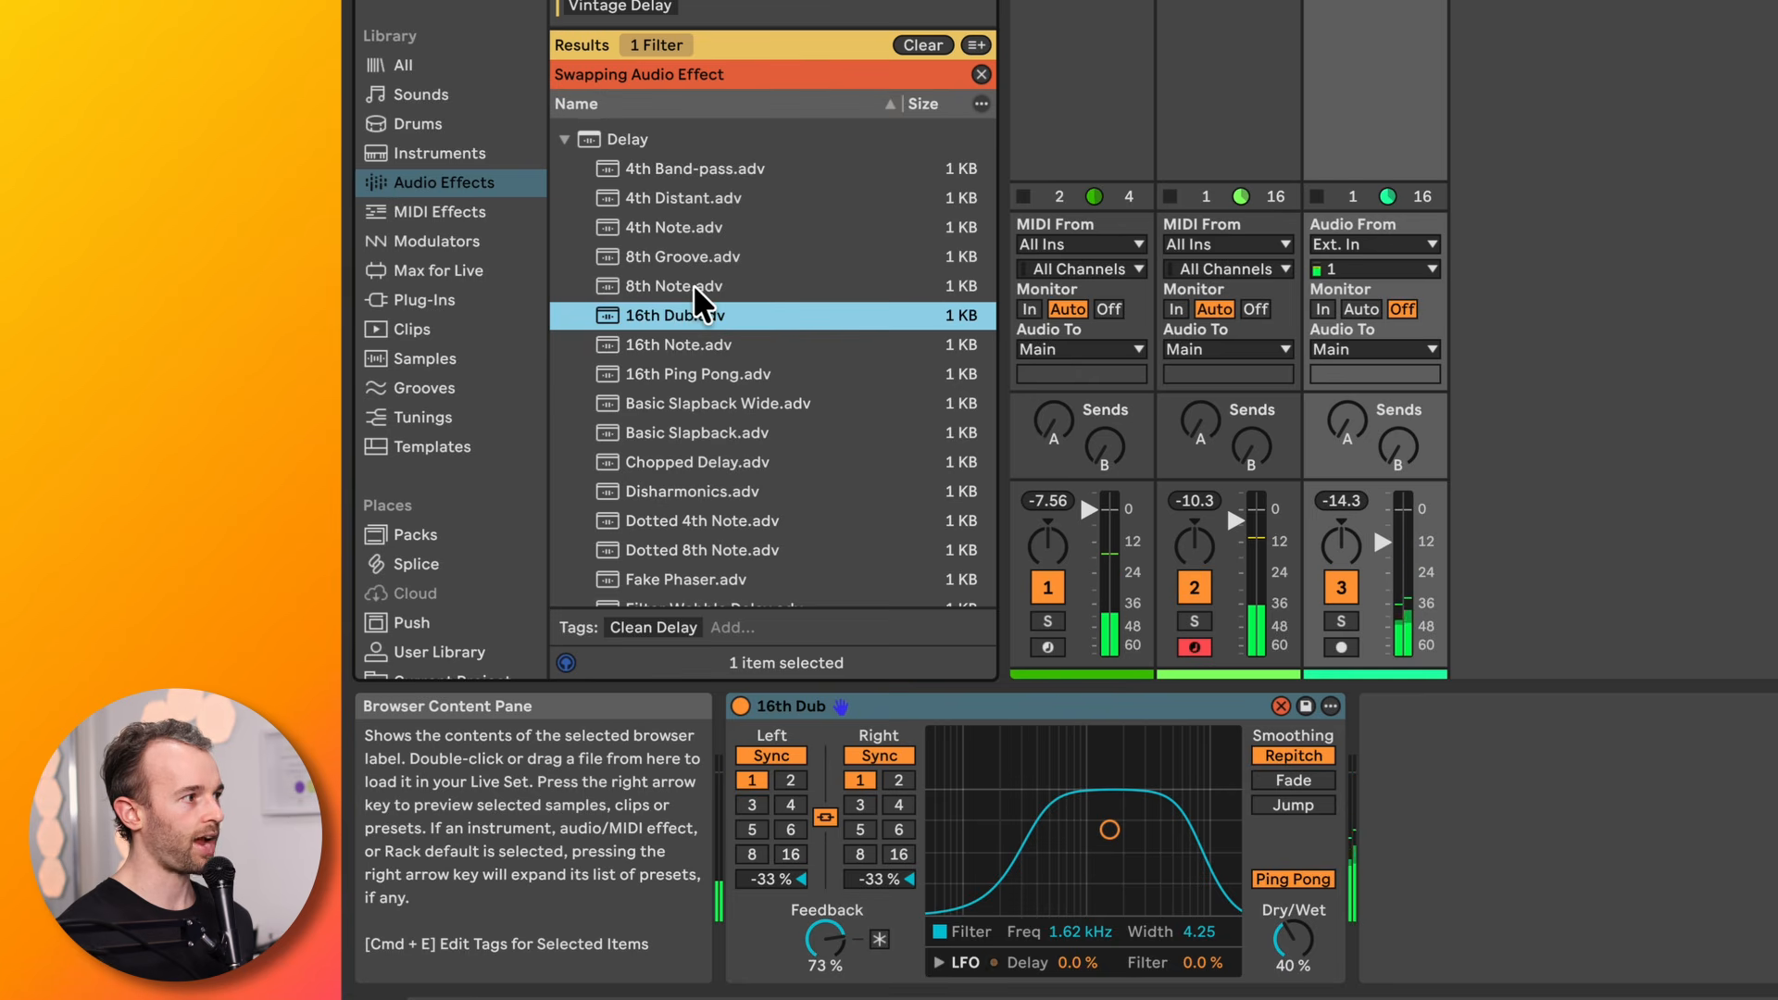
double_click(692, 285)
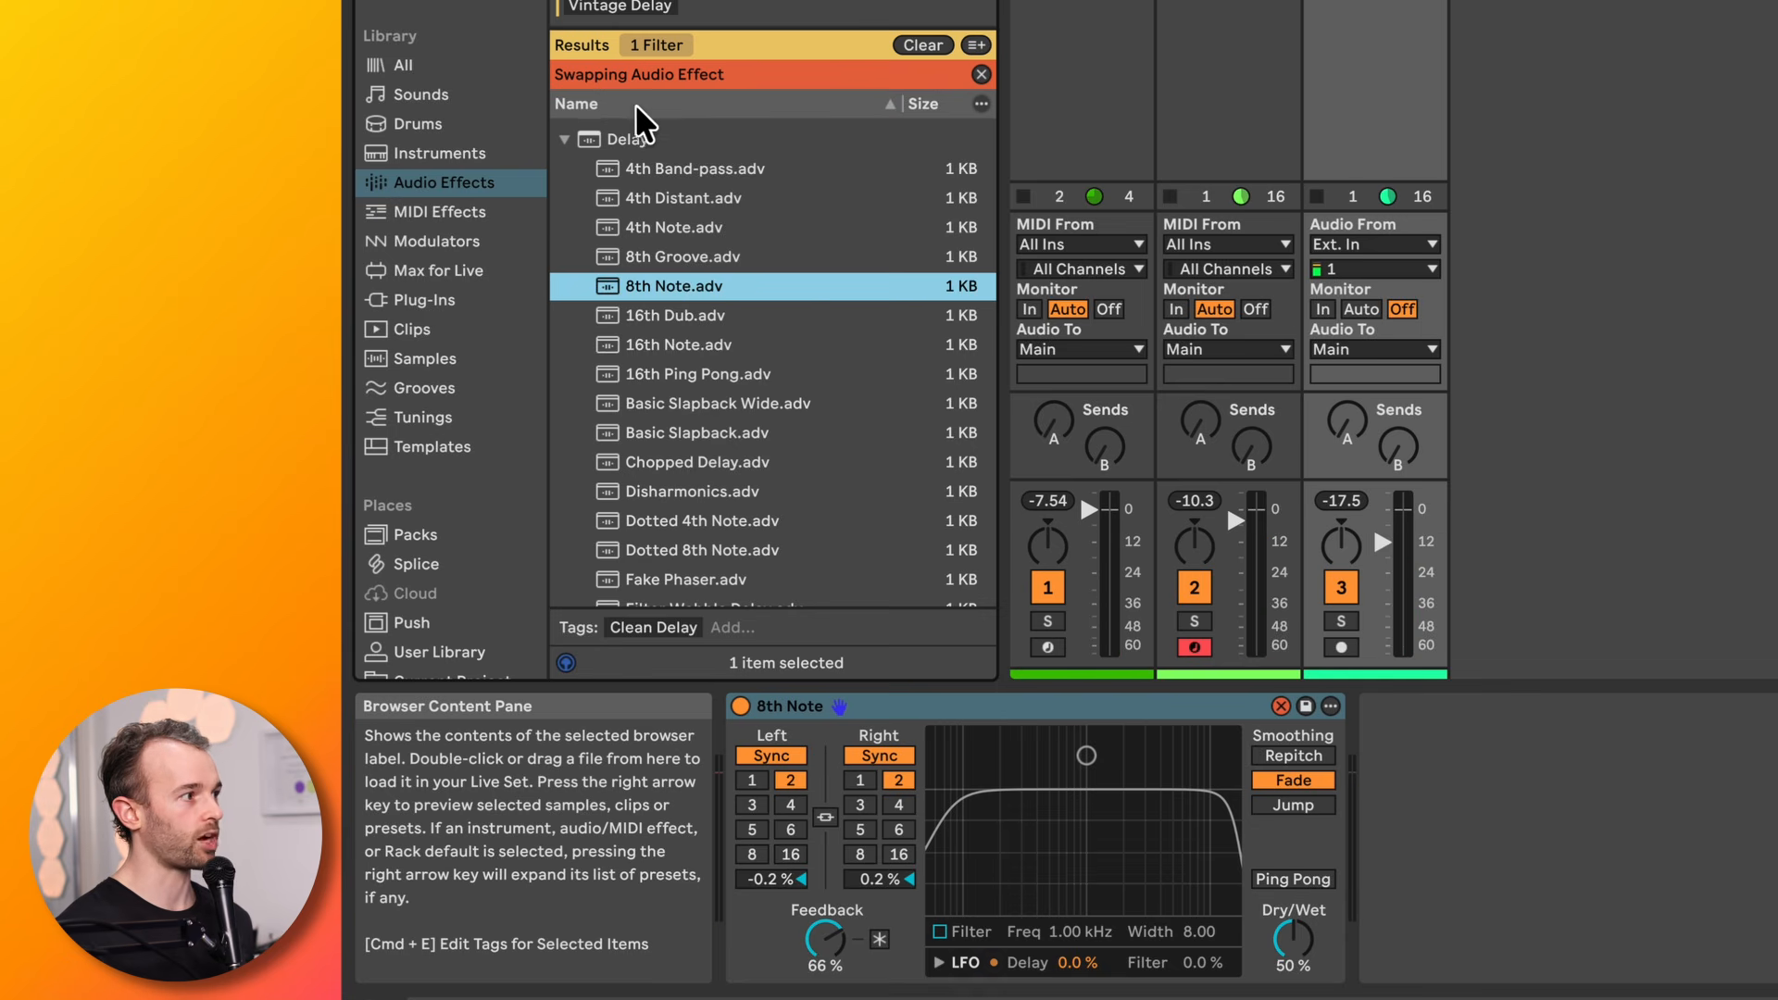
click(980, 74)
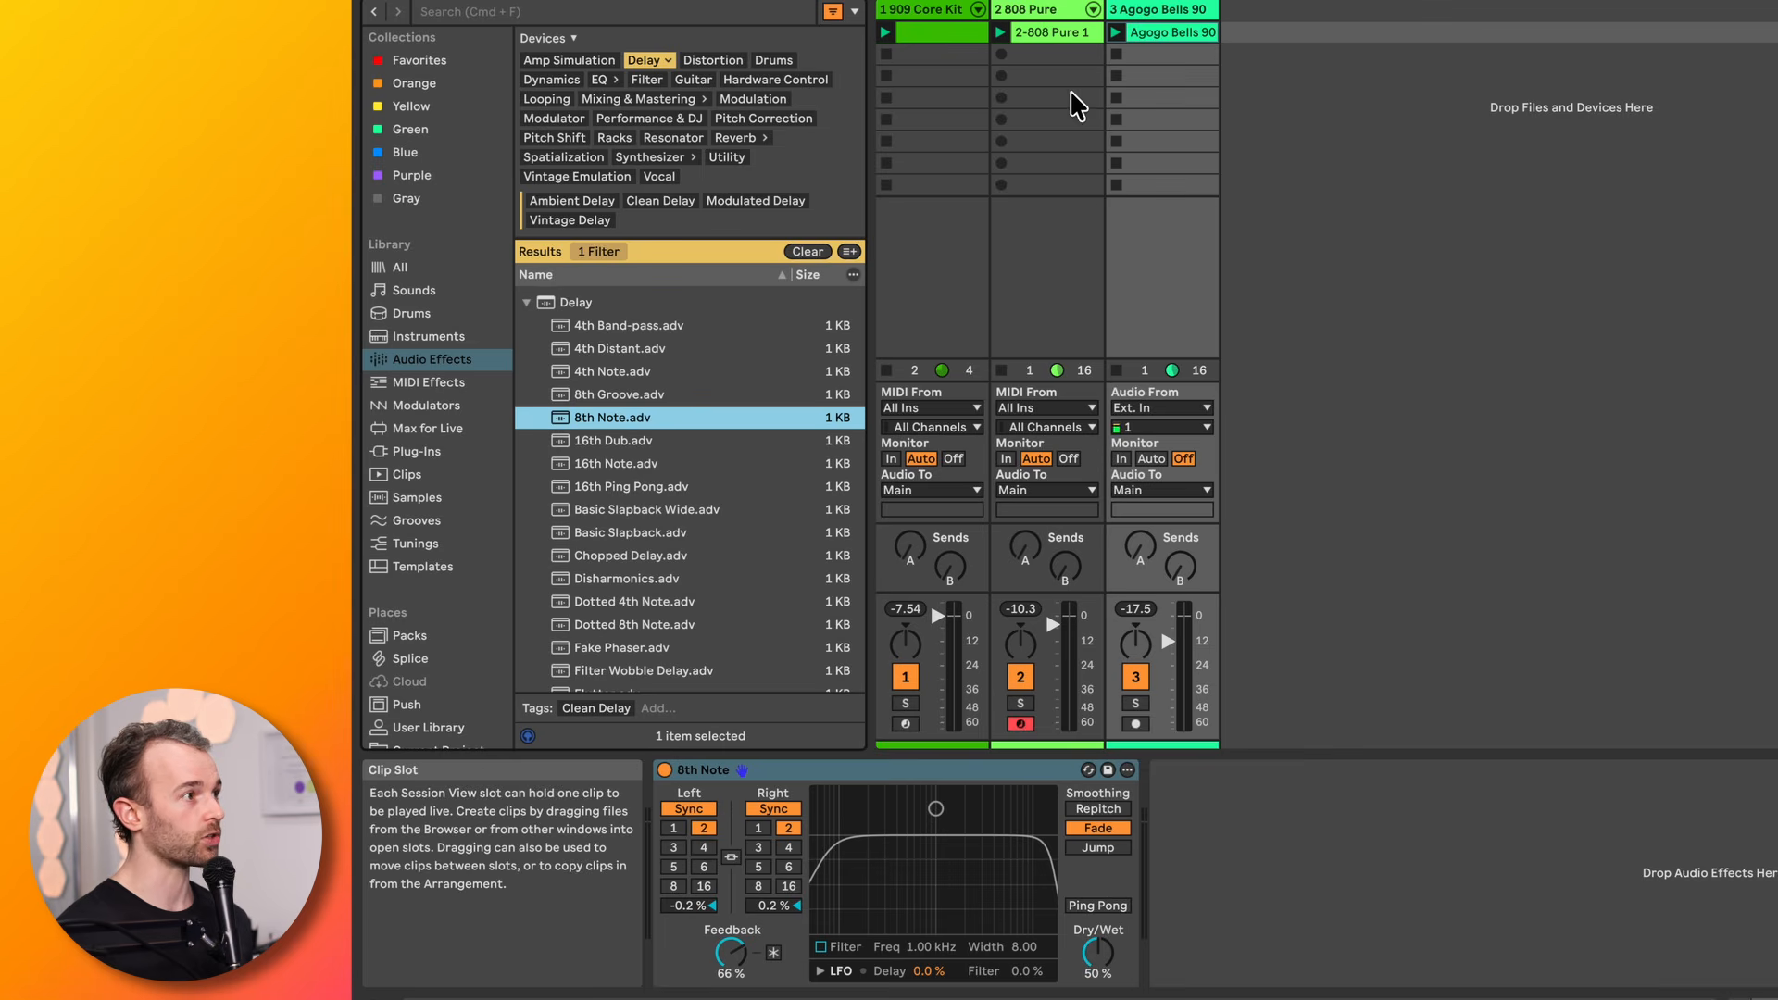
Select the 909 Core Kit track, filter the audio effects to Distortion, and expand the Saturator presets
click(941, 11)
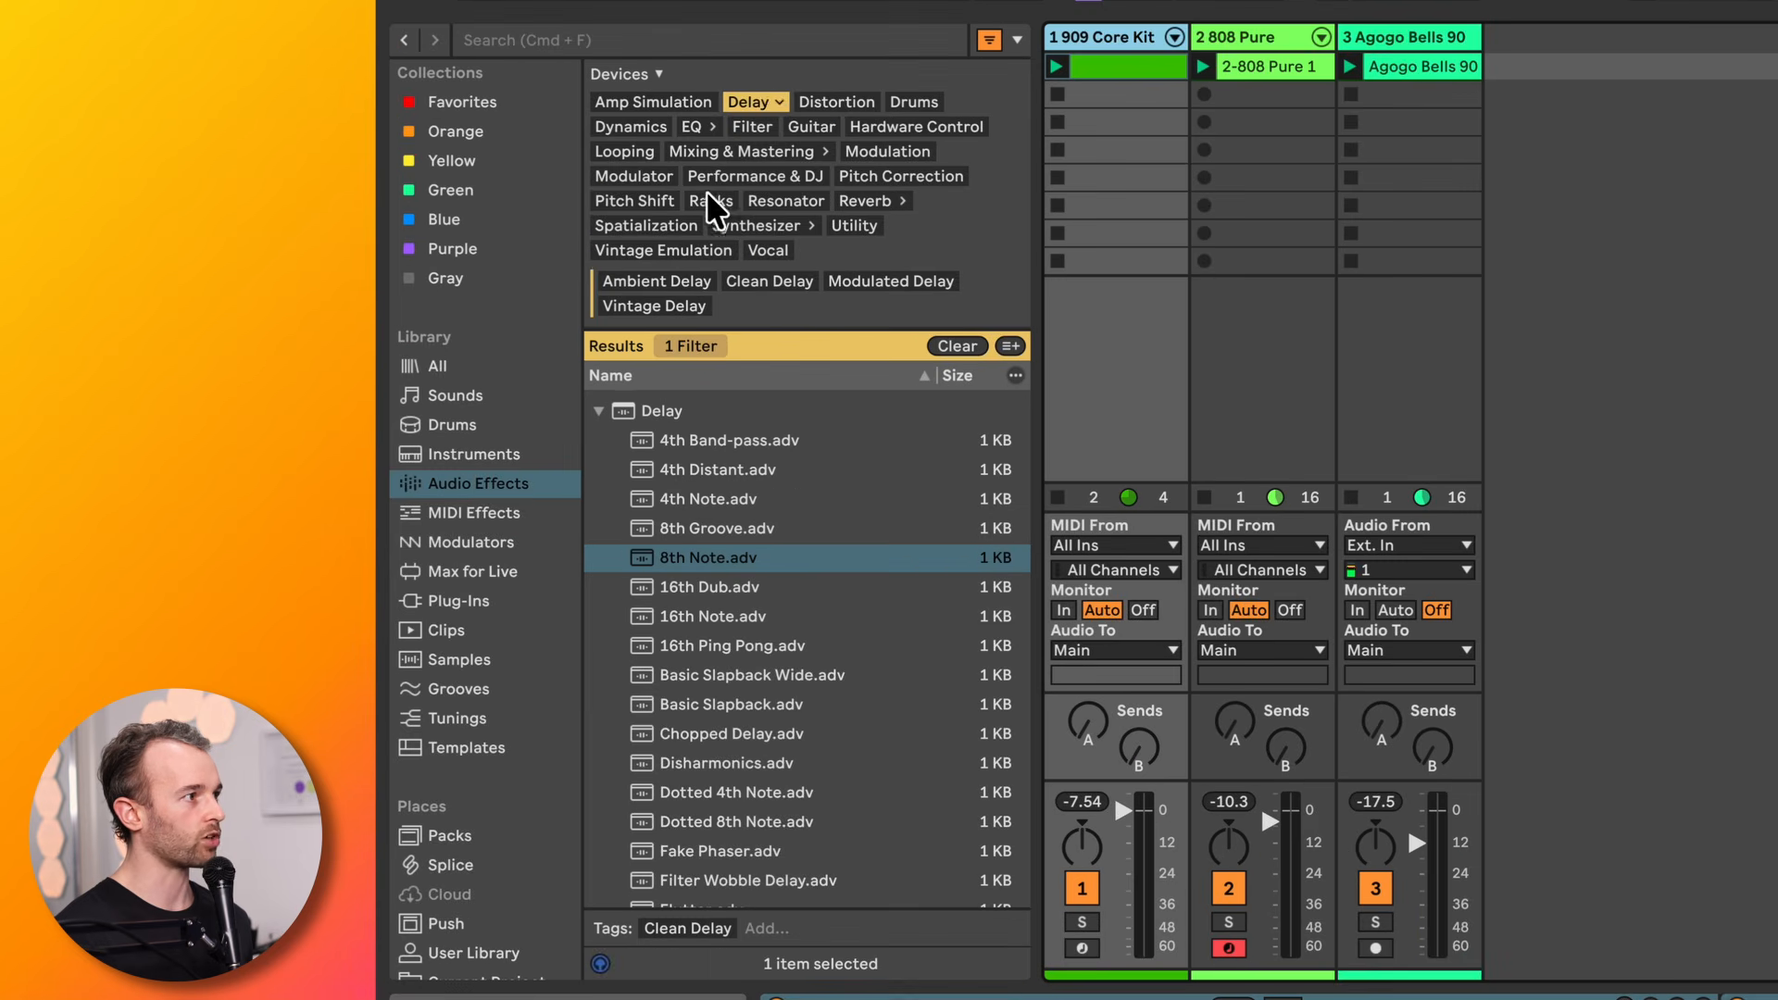
click(804, 104)
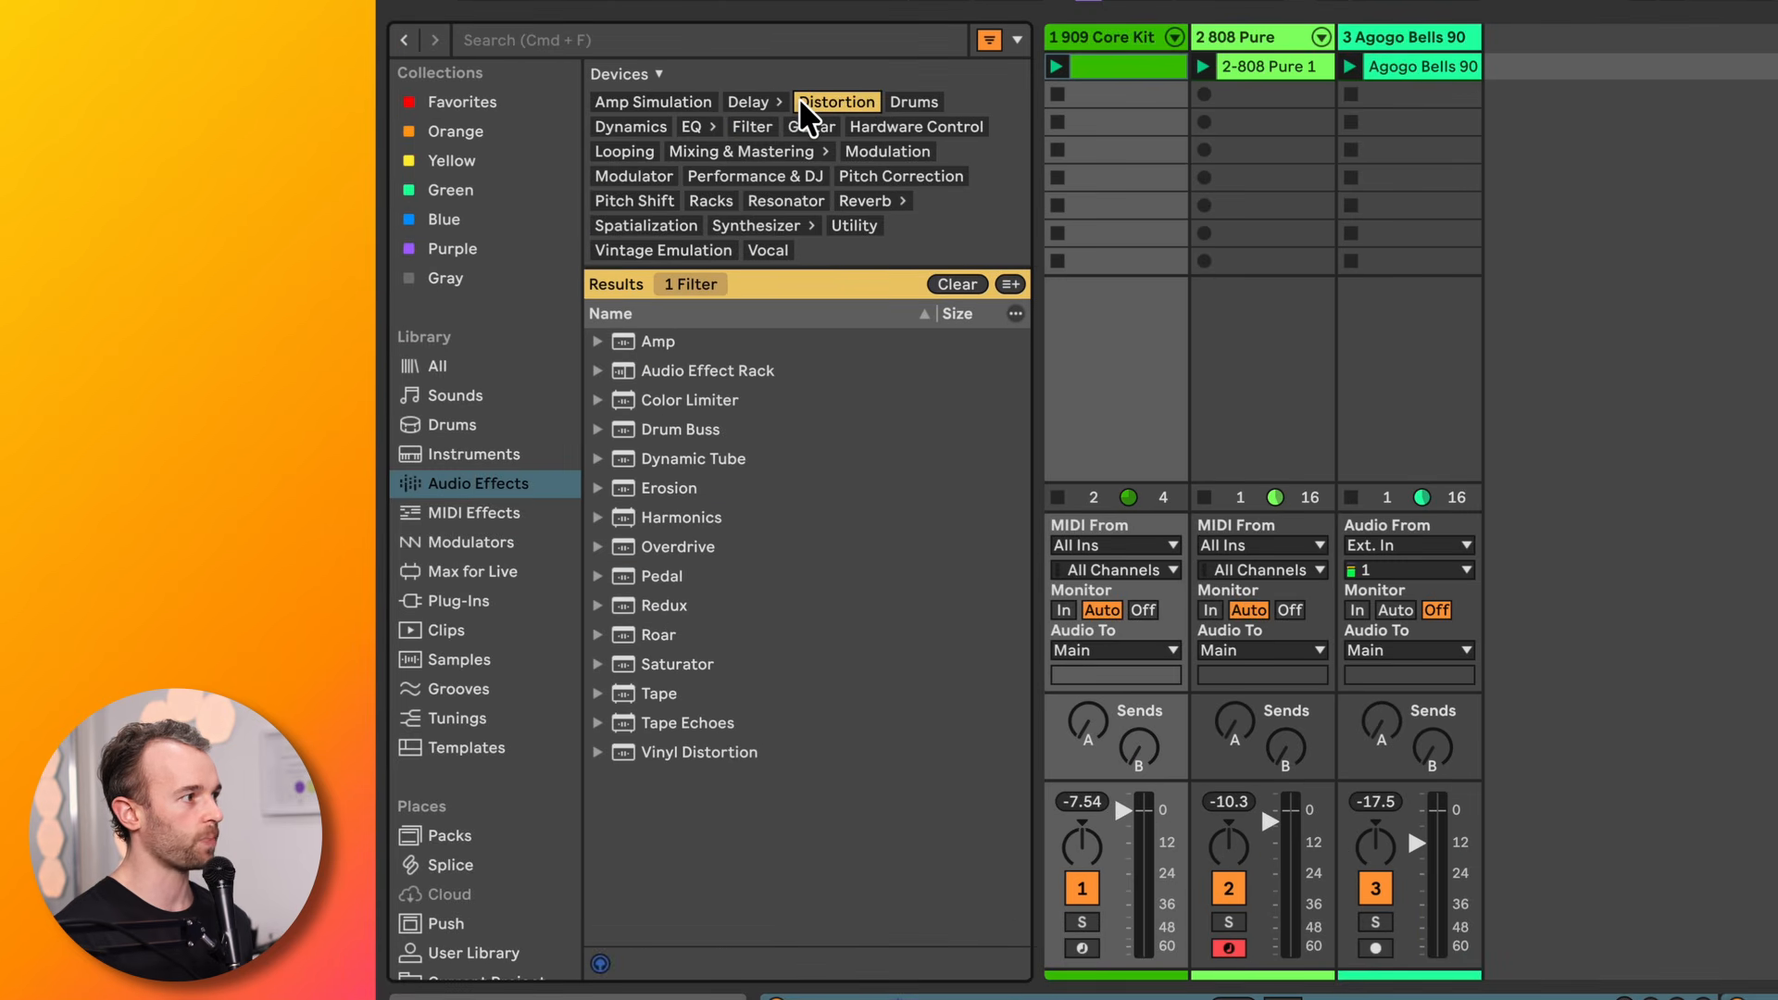
click(715, 679)
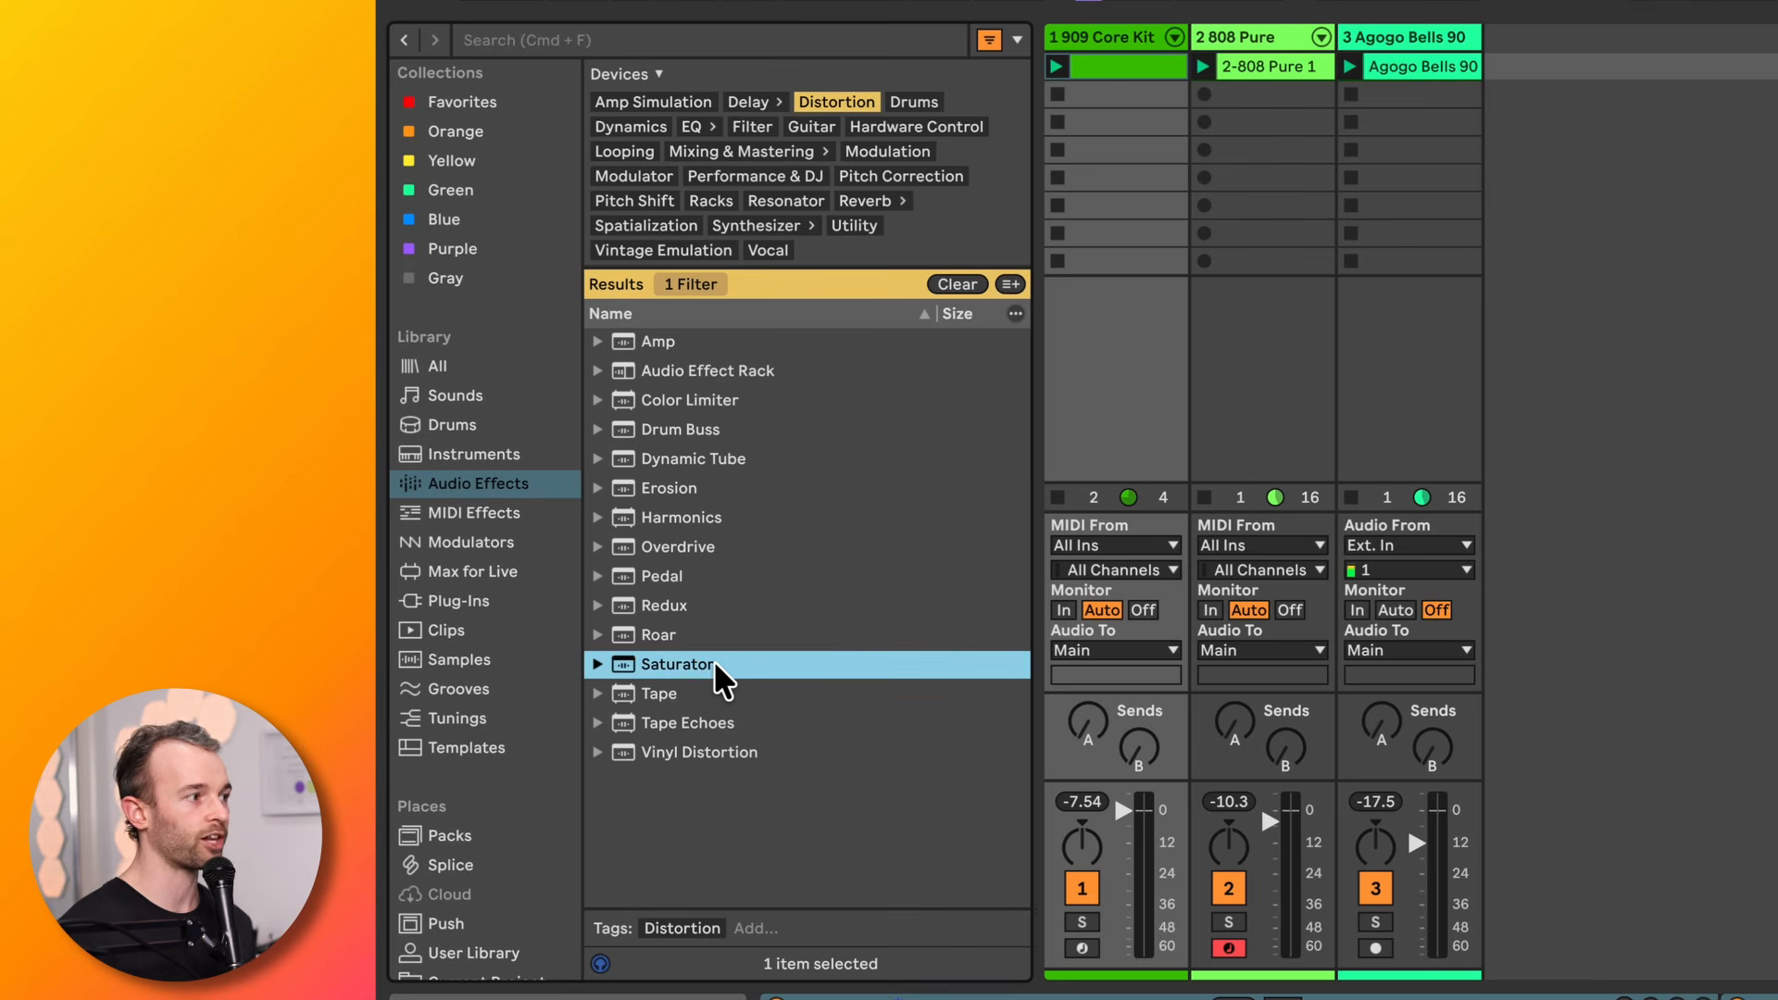
click(597, 667)
scroll(668, 679, down, 2)
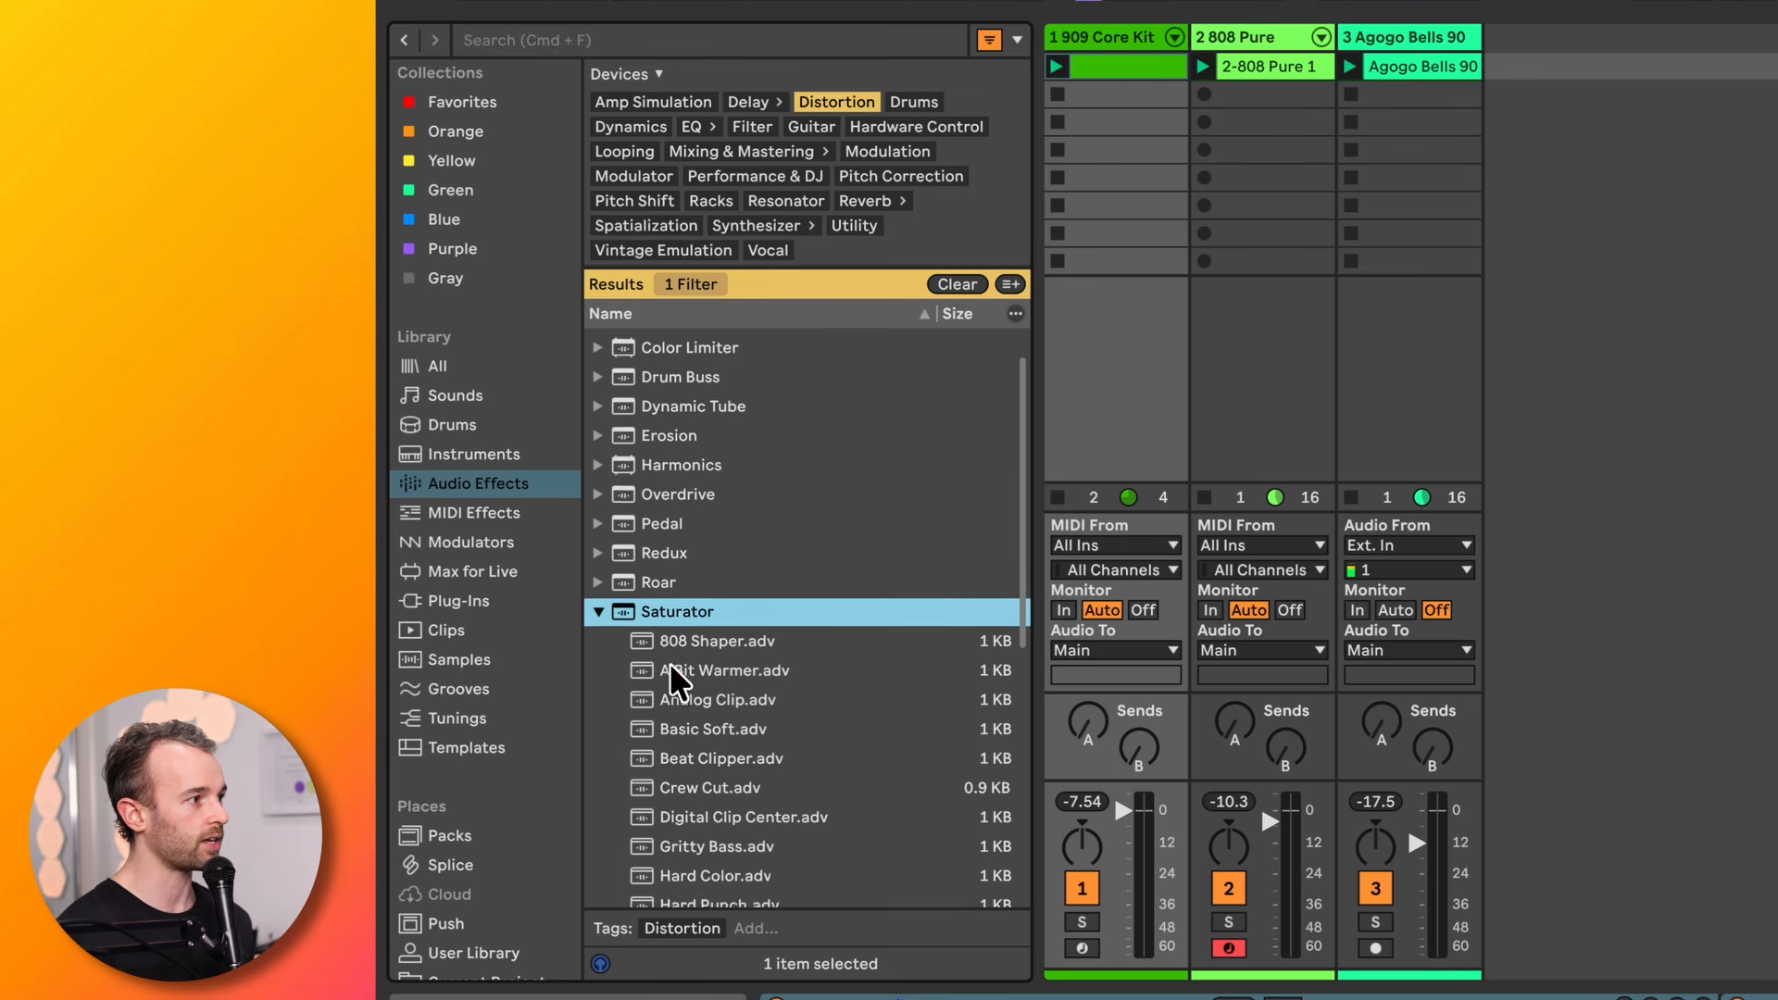
scroll(671, 667, down, 5)
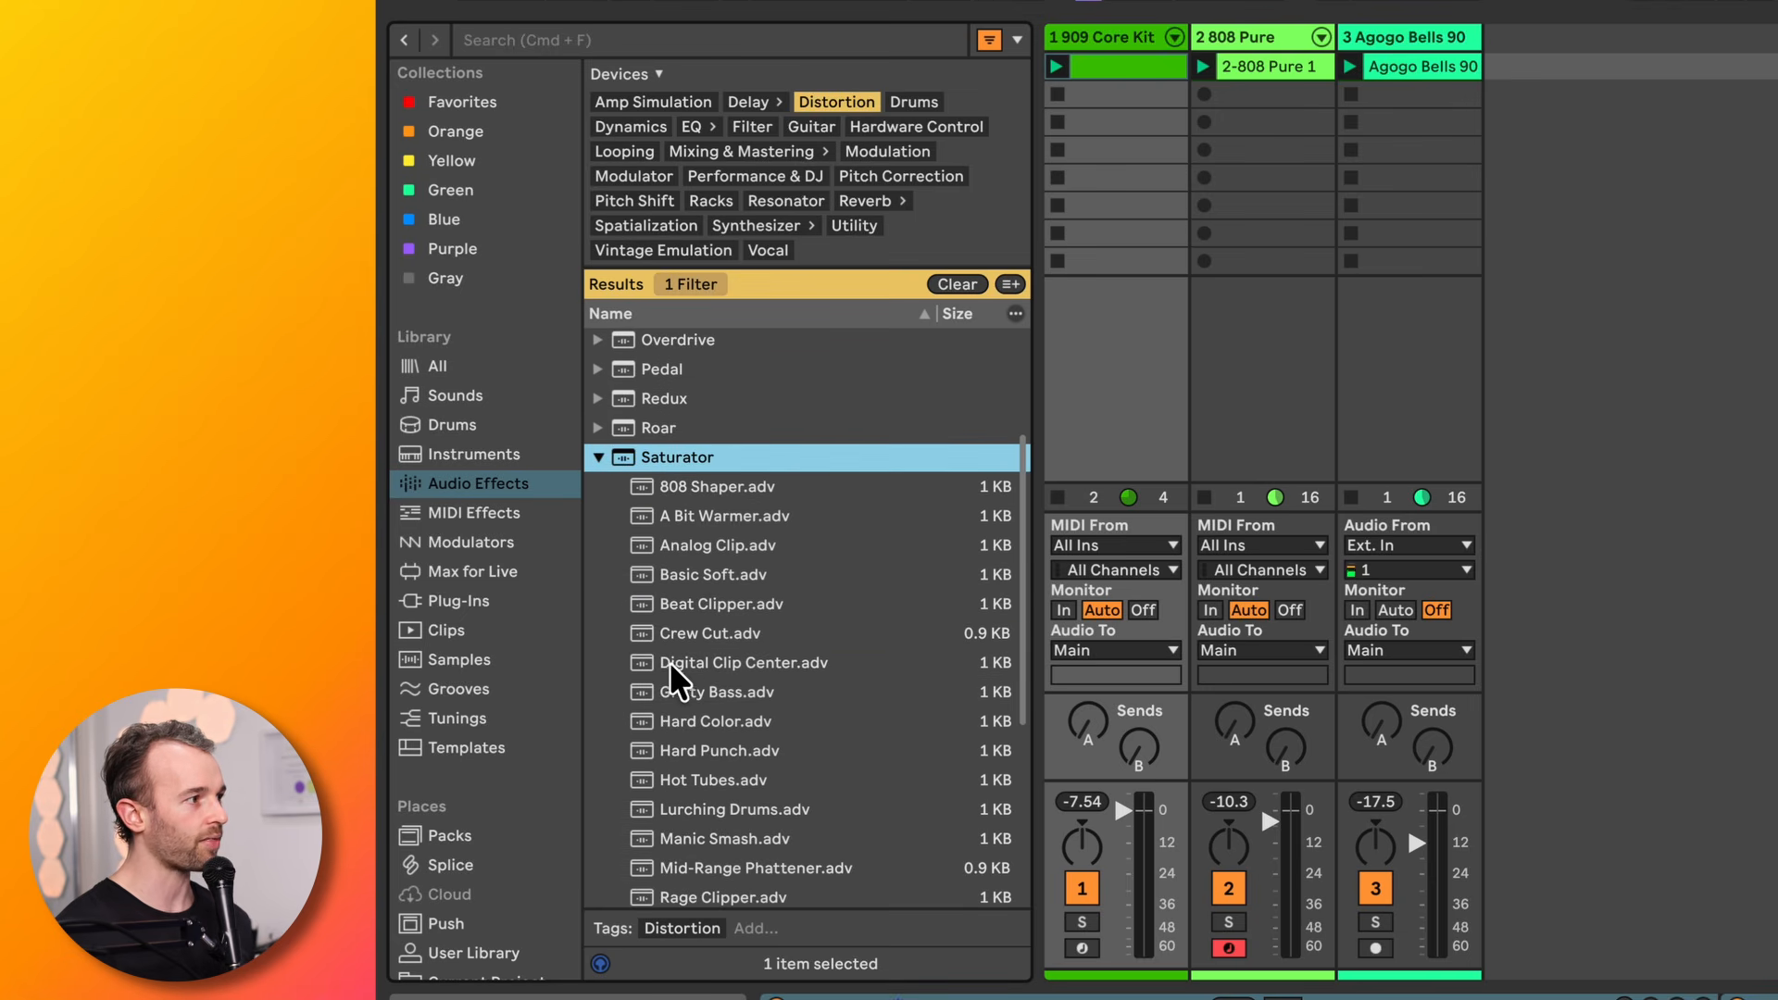
Add the Saturator preset A Bit Warmer to the end of the 909 Core Kit device chain
click(675, 517)
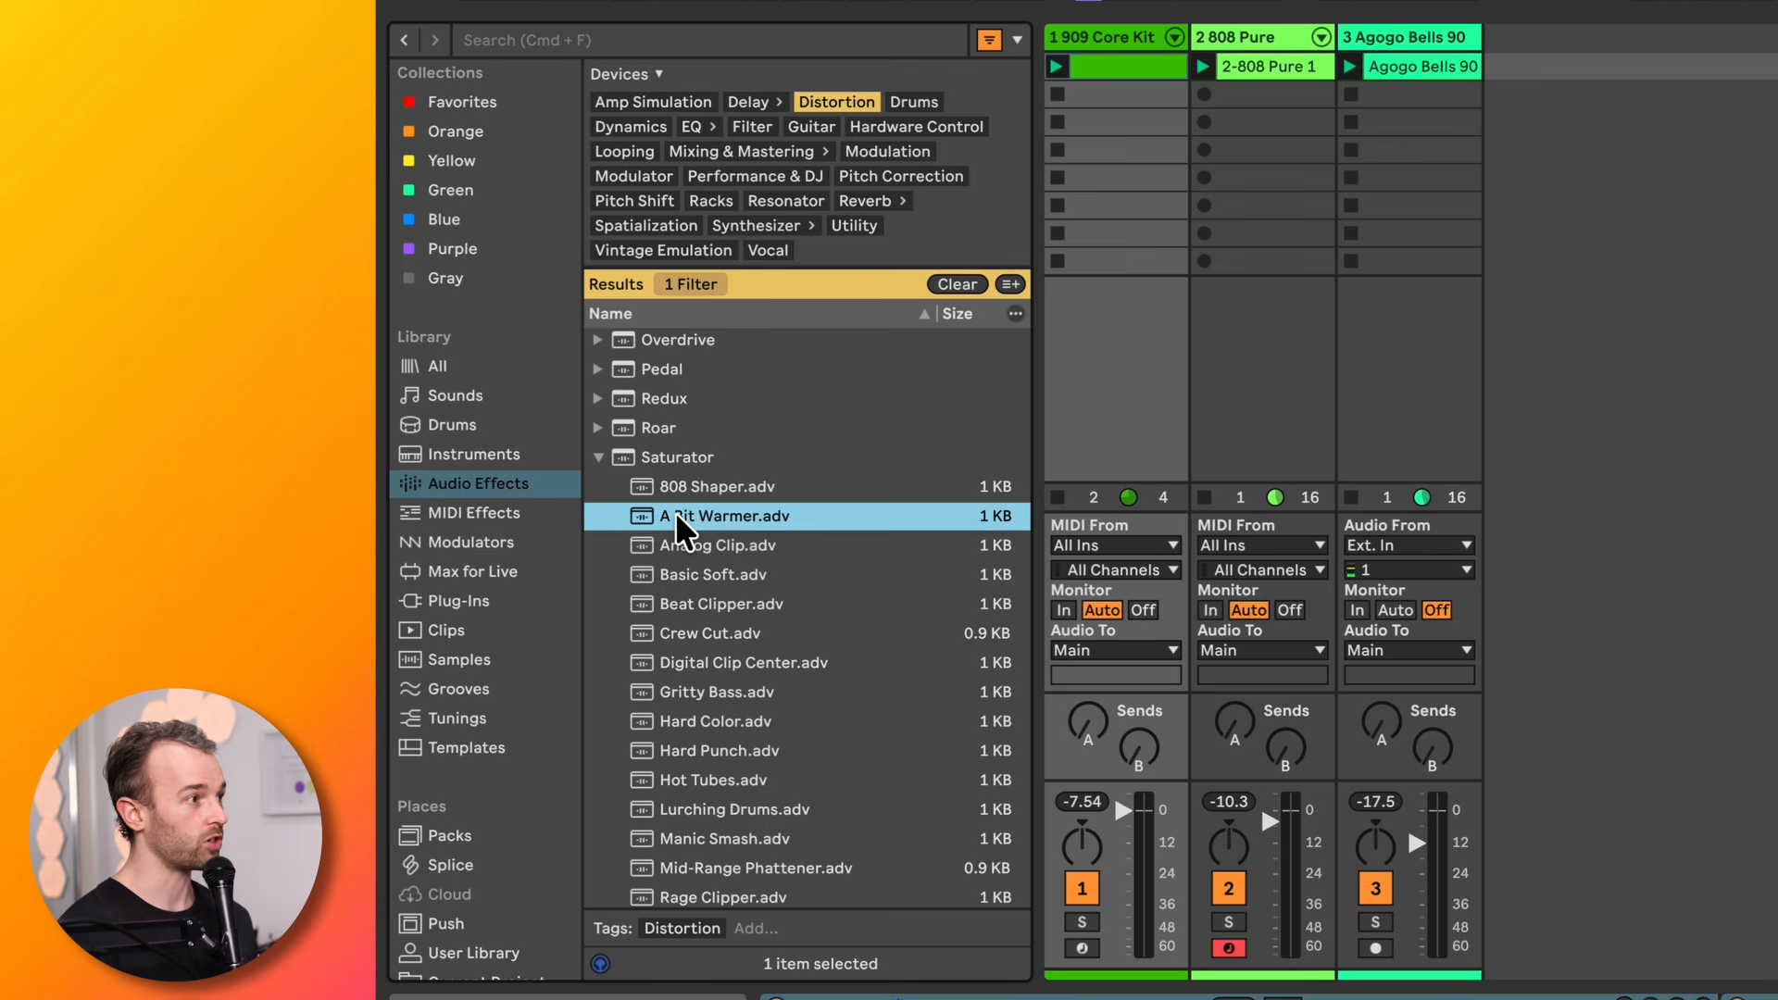
drag(677, 519, 1117, 67)
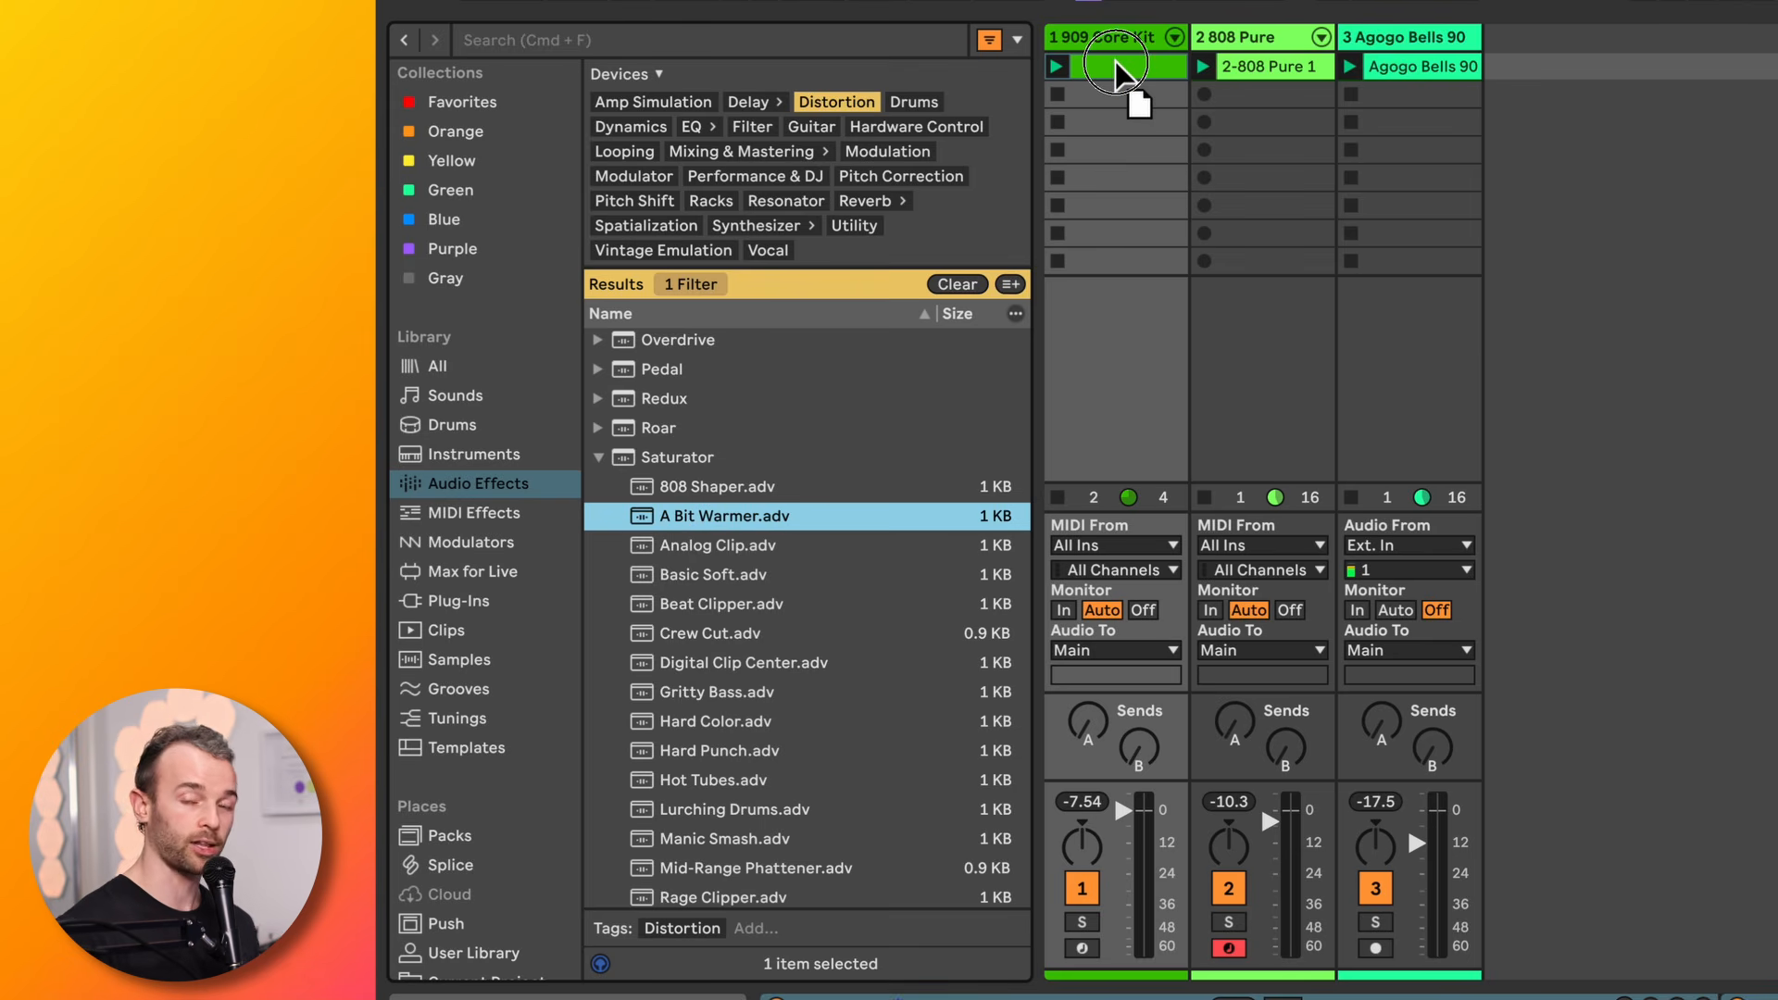
drag(1116, 63, 1035, 764)
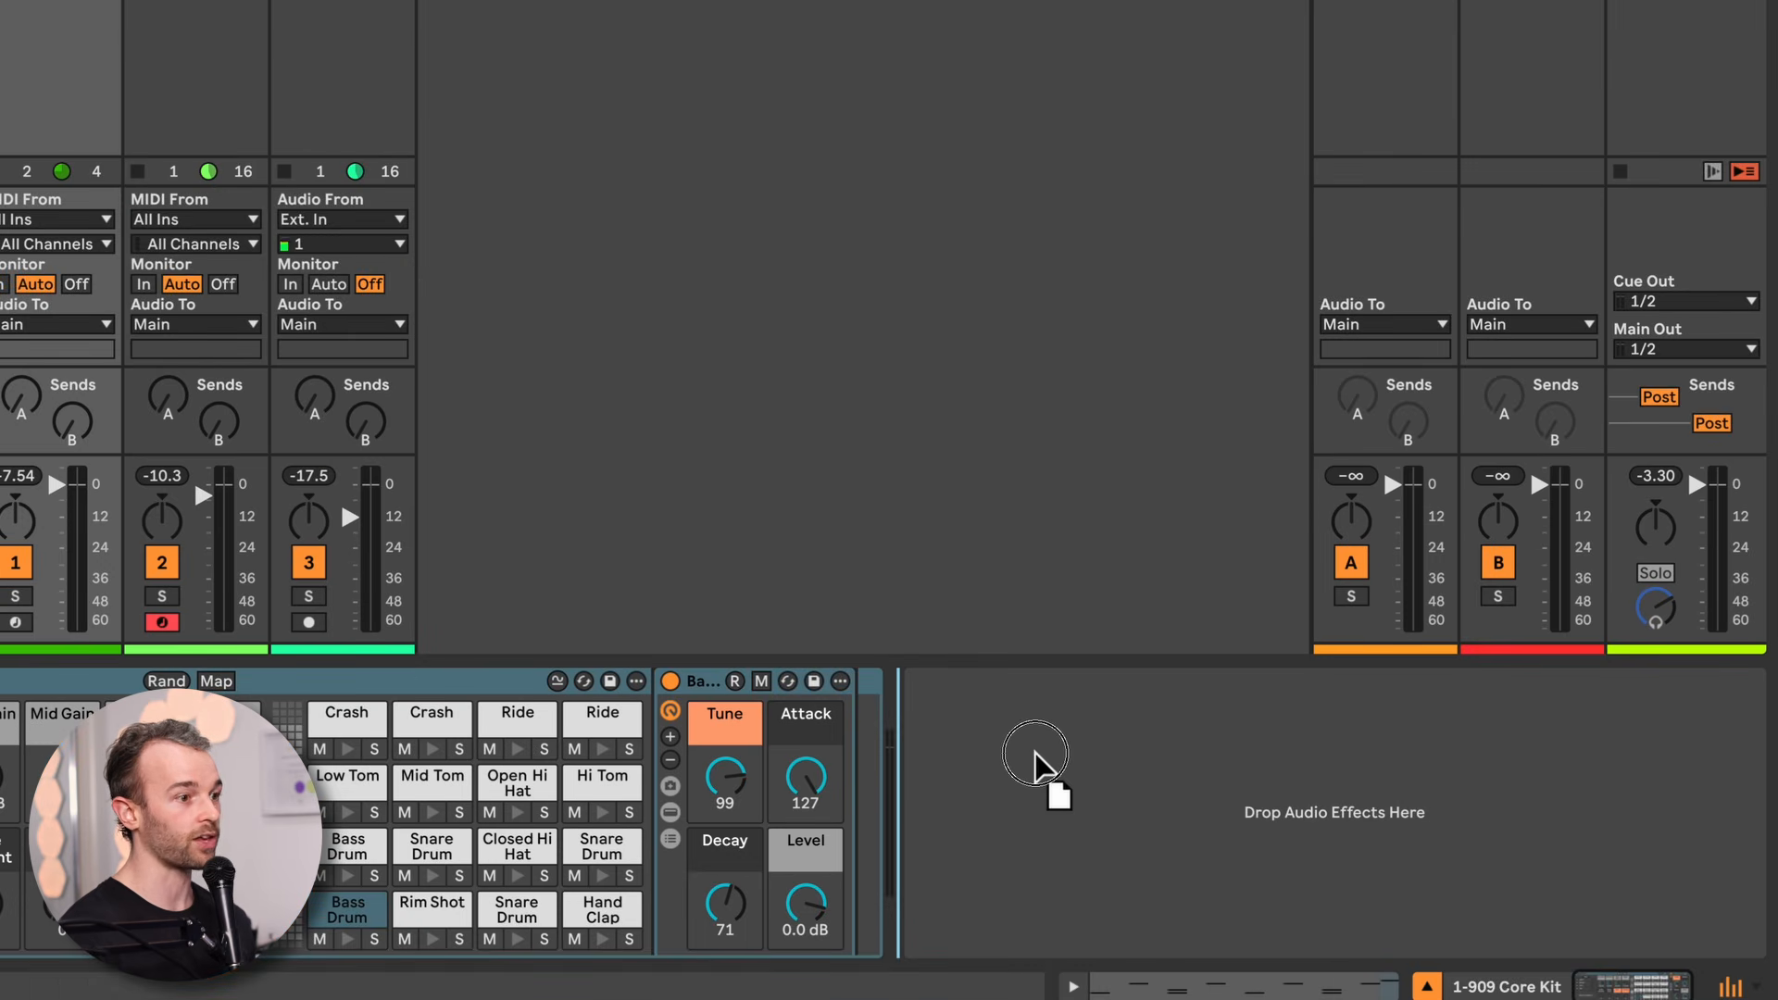
drag(1036, 765, 1042, 768)
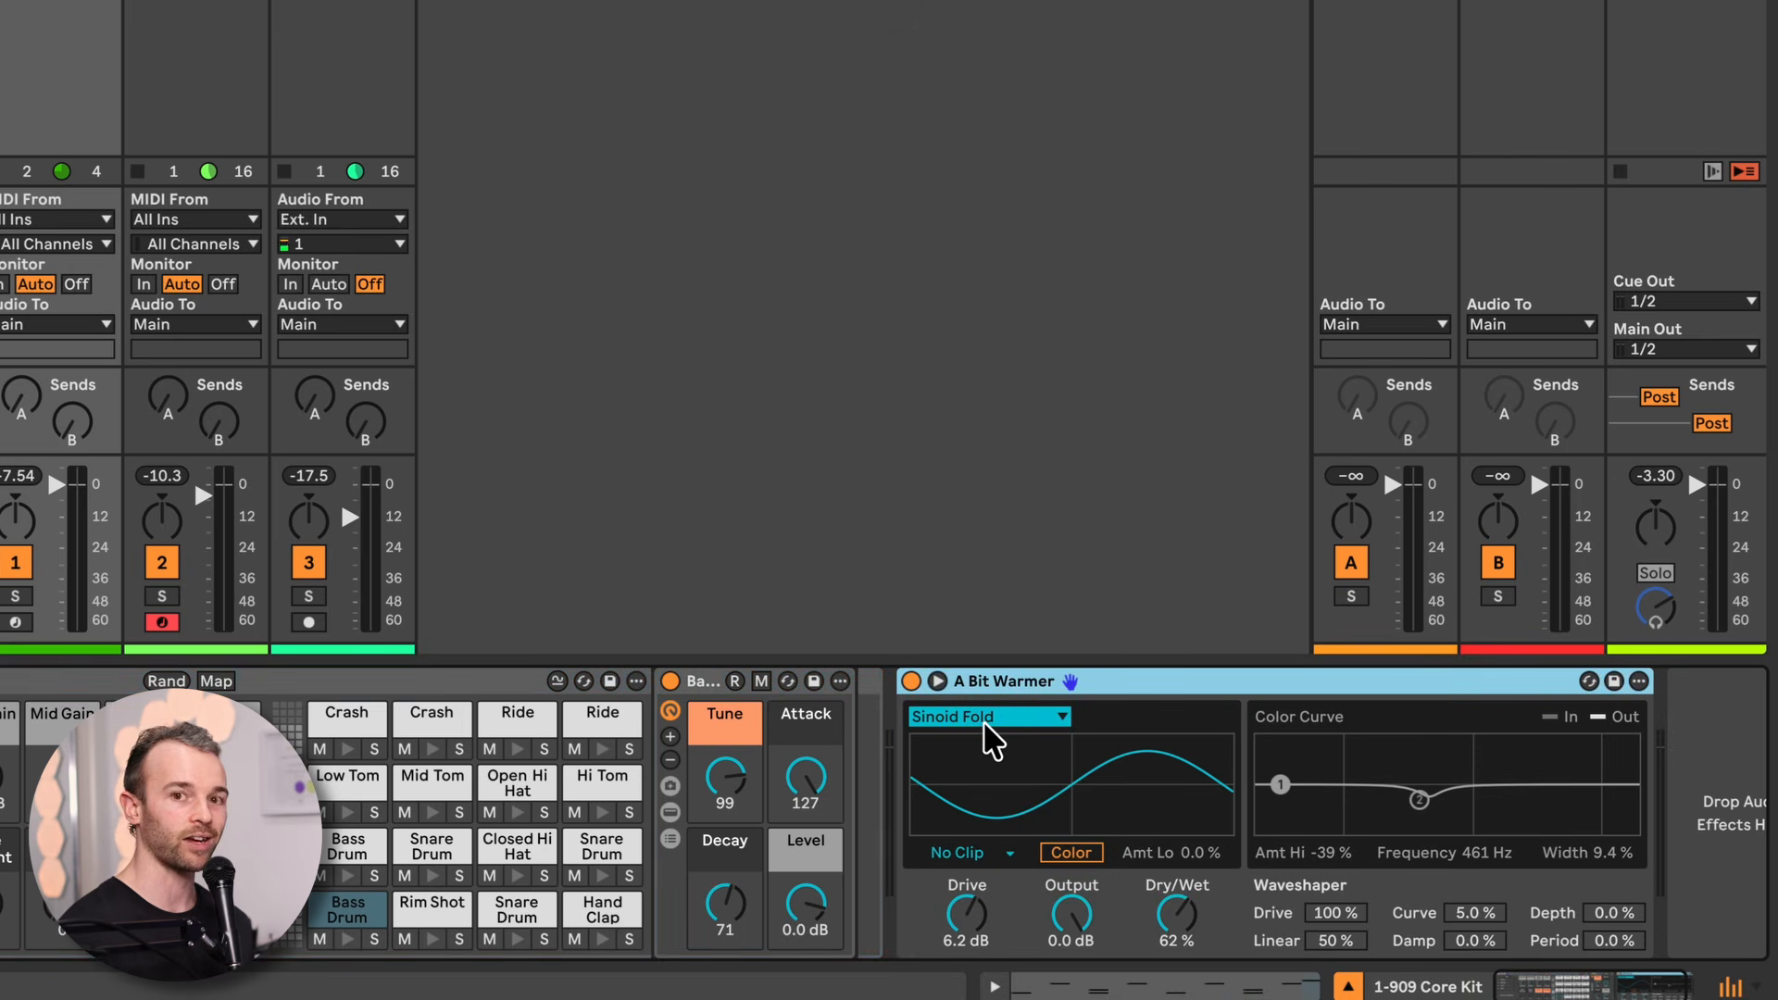
Solo the 909 Core Kit track and turn the A Bit Warmer Saturator off and on during playback to compare the sound
key(space)
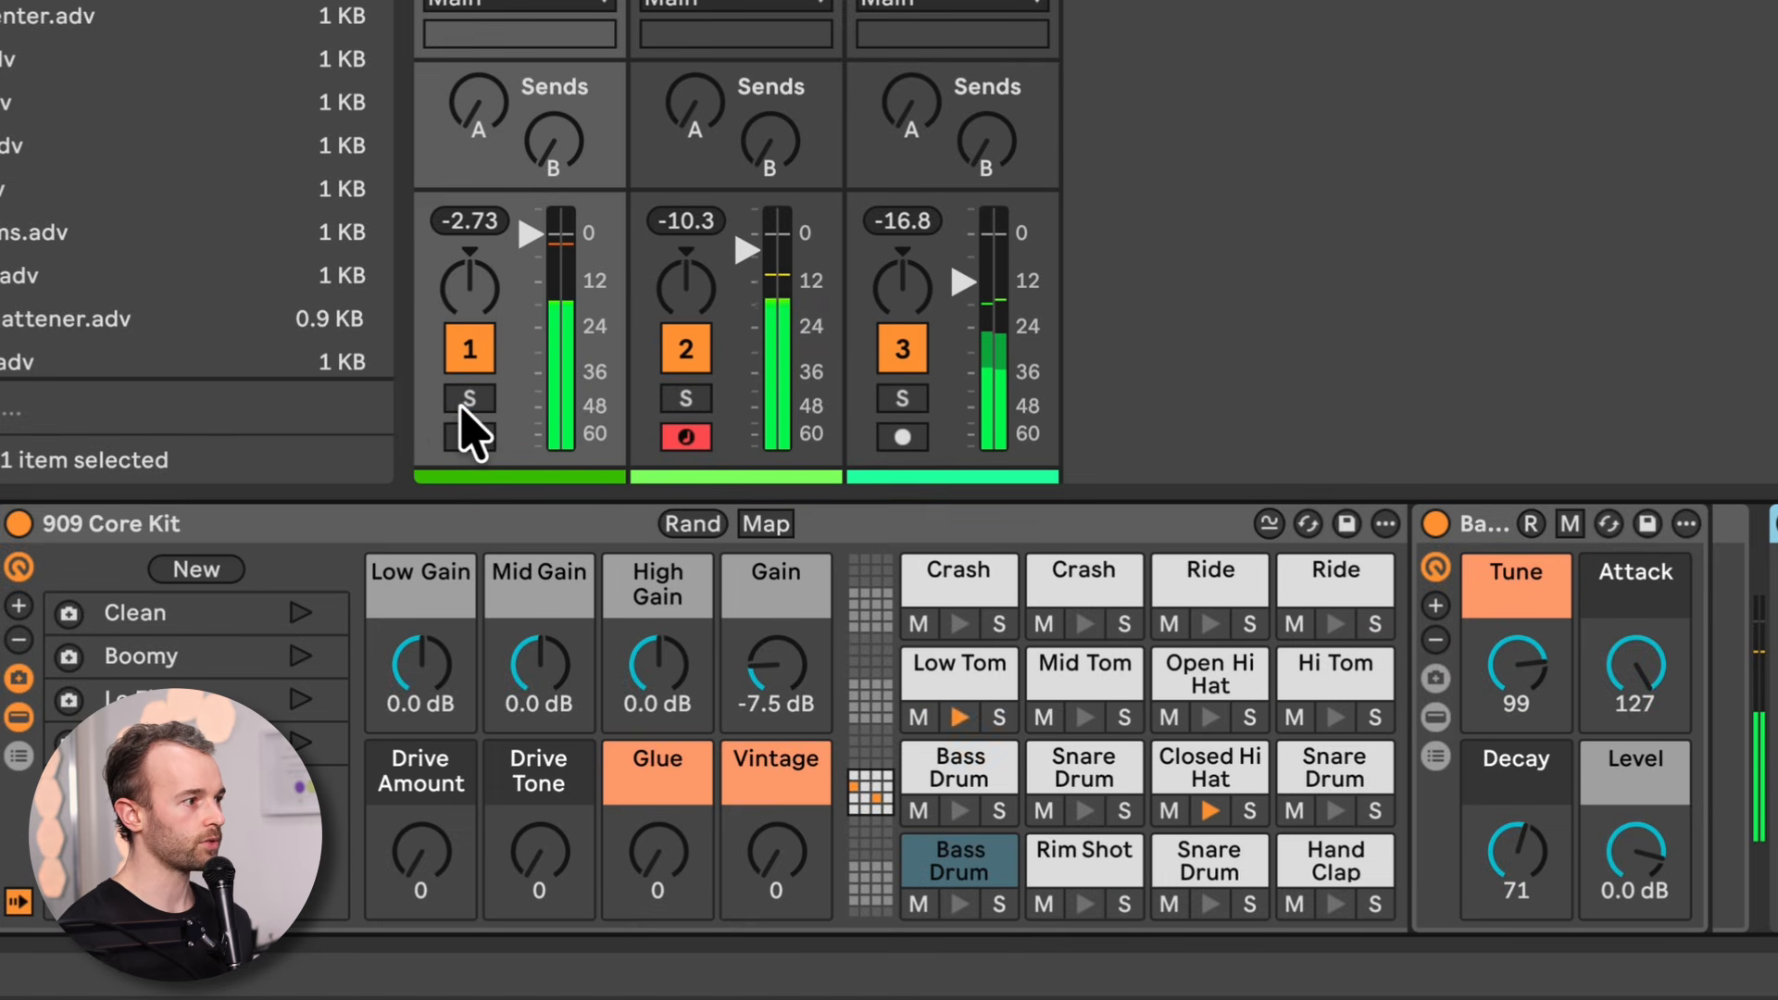
click(463, 401)
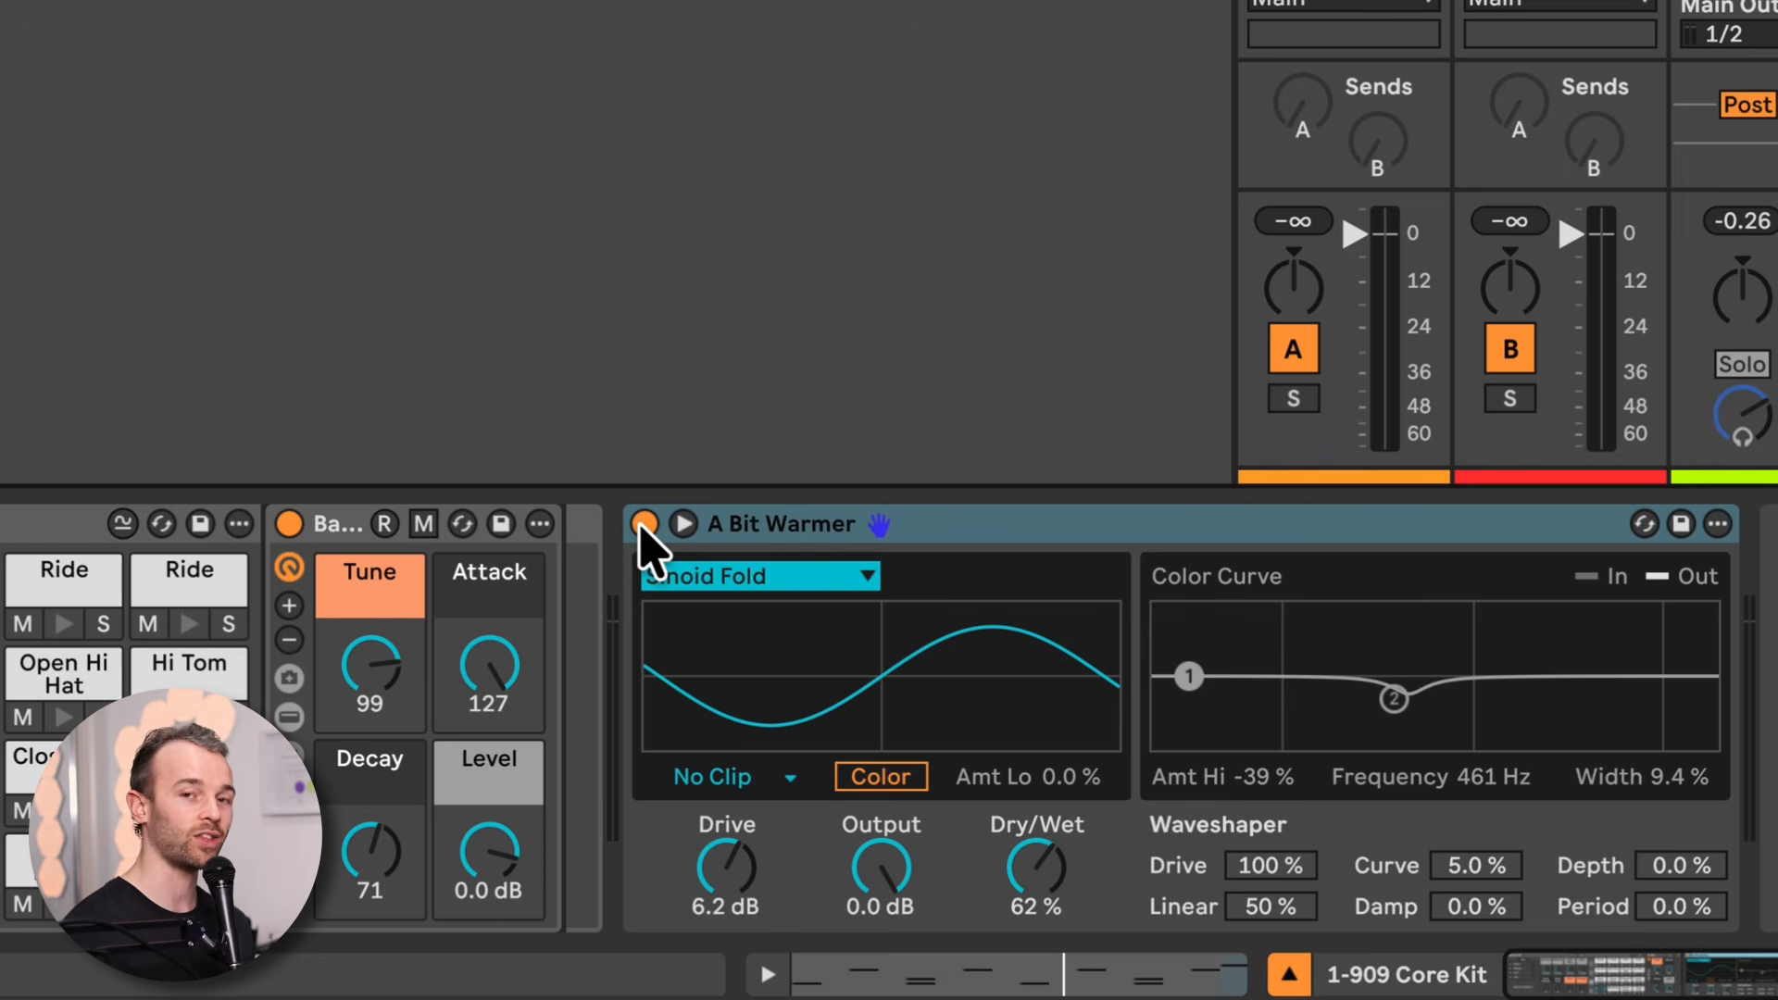
key(space)
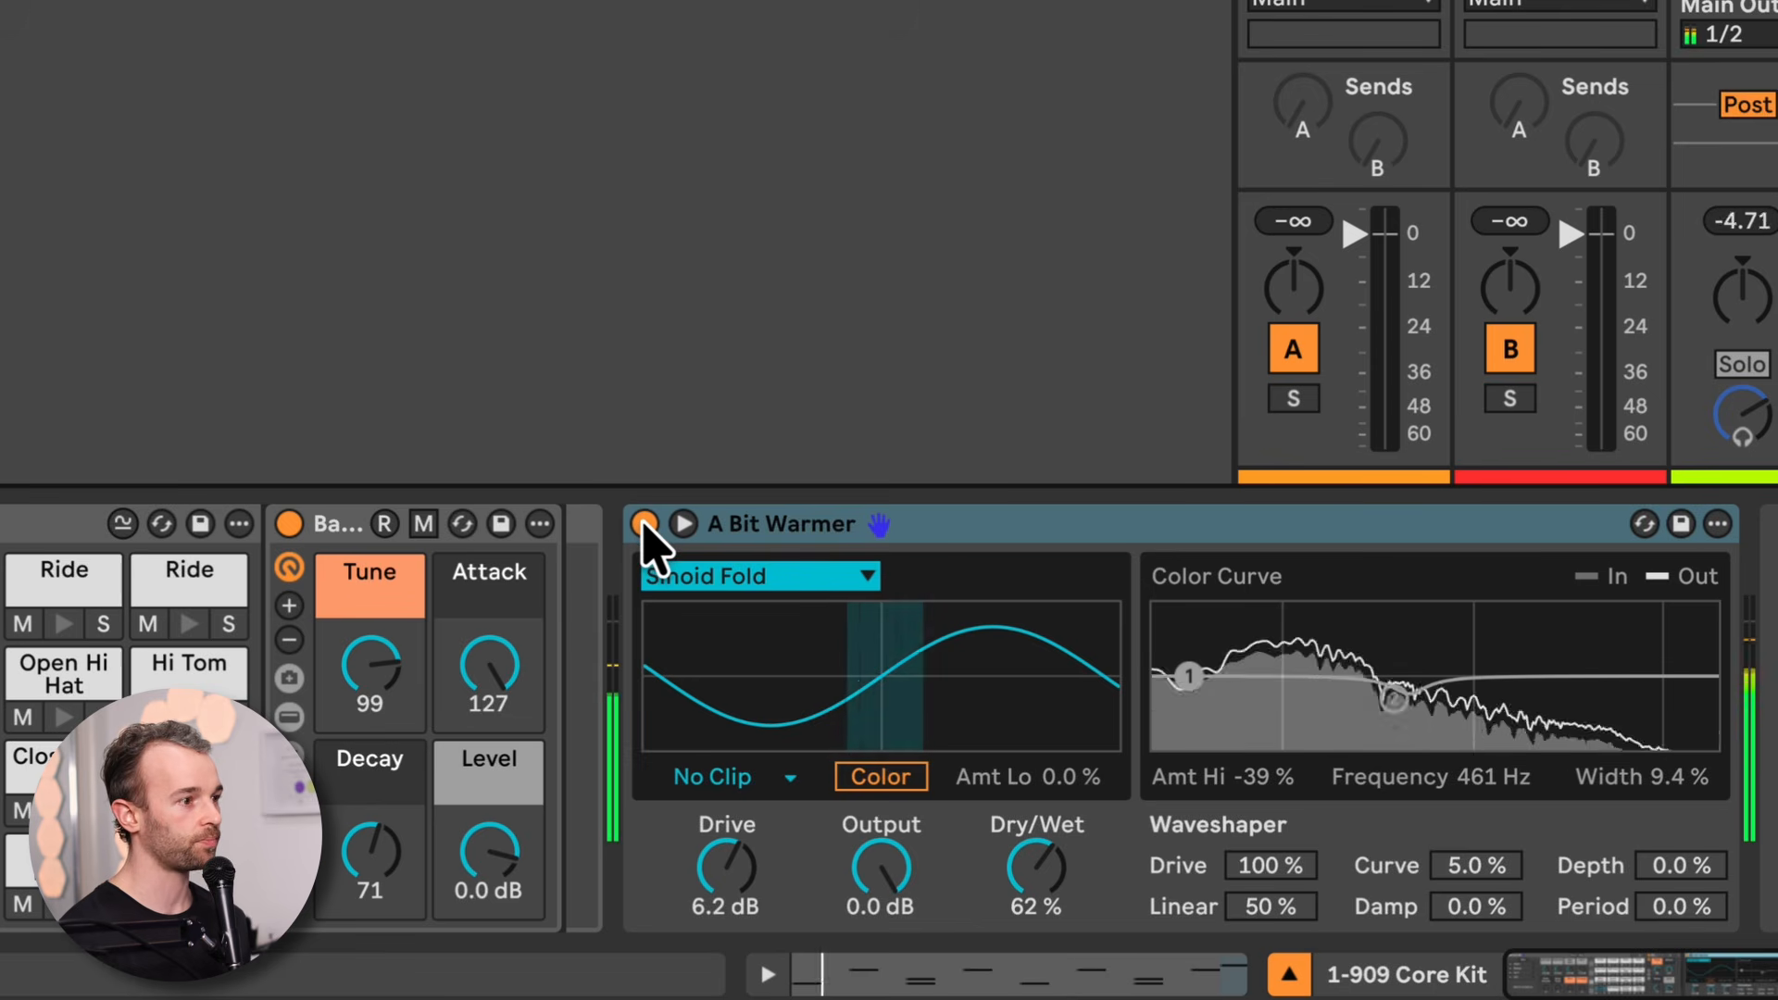
click(645, 528)
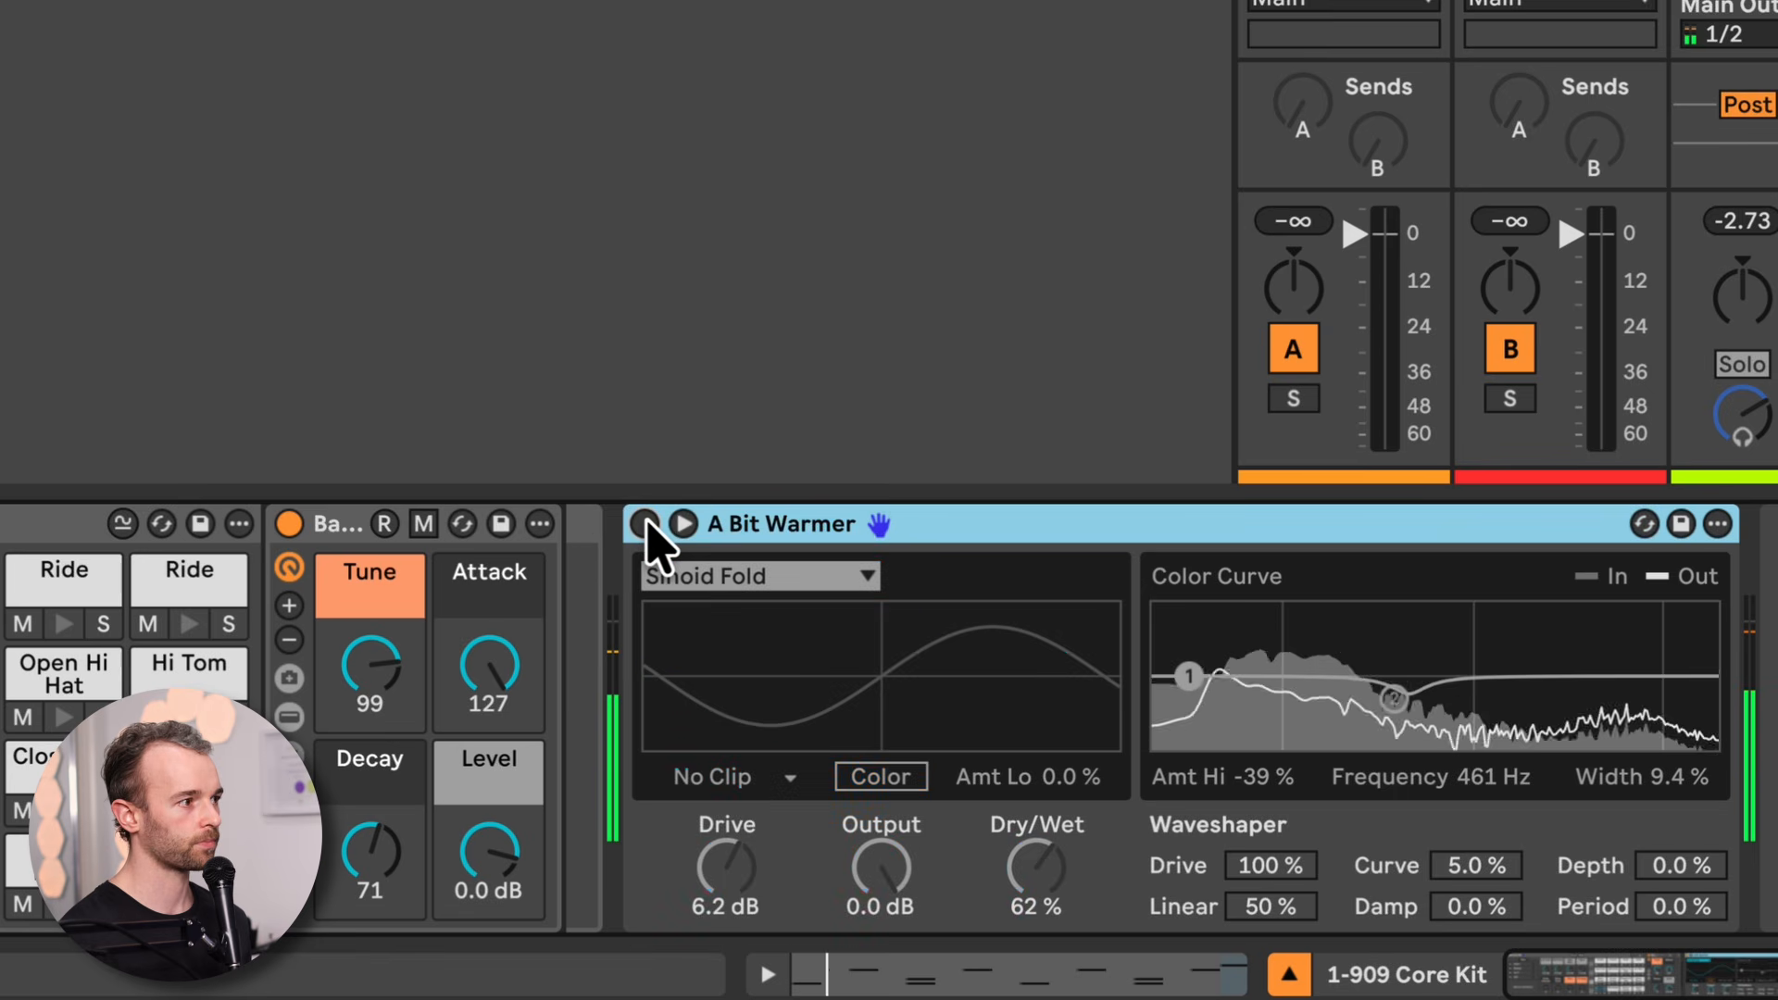
click(645, 526)
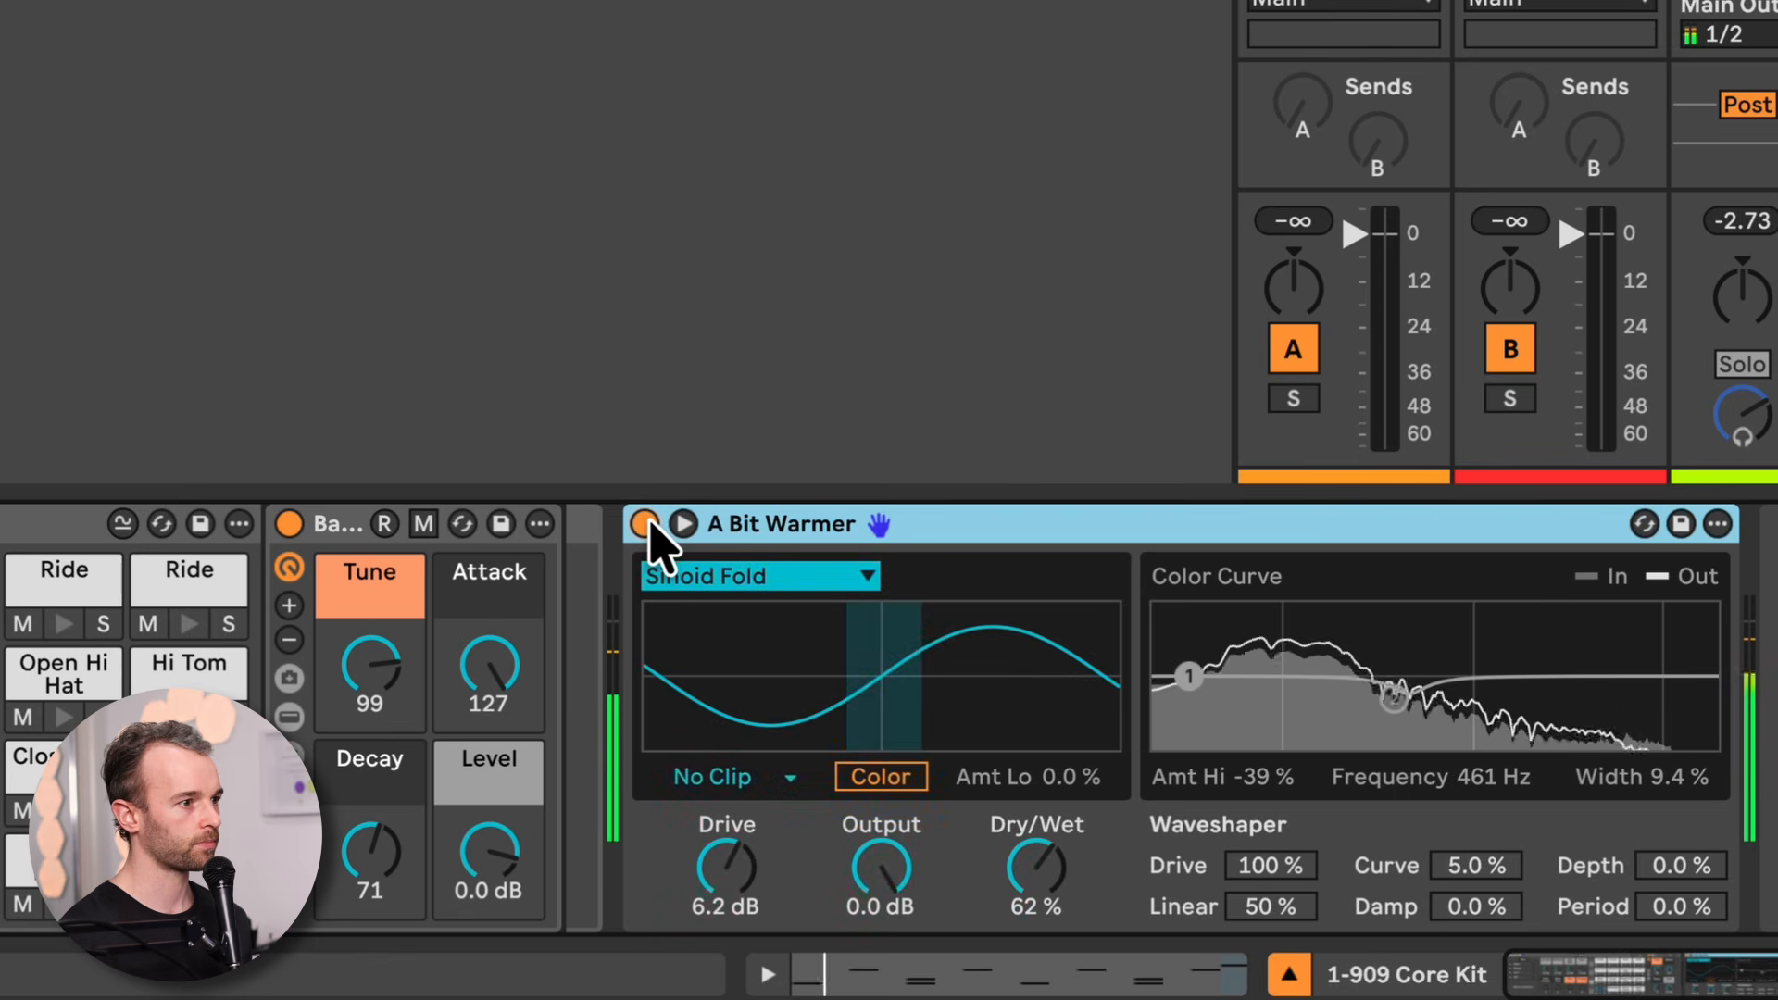
click(646, 525)
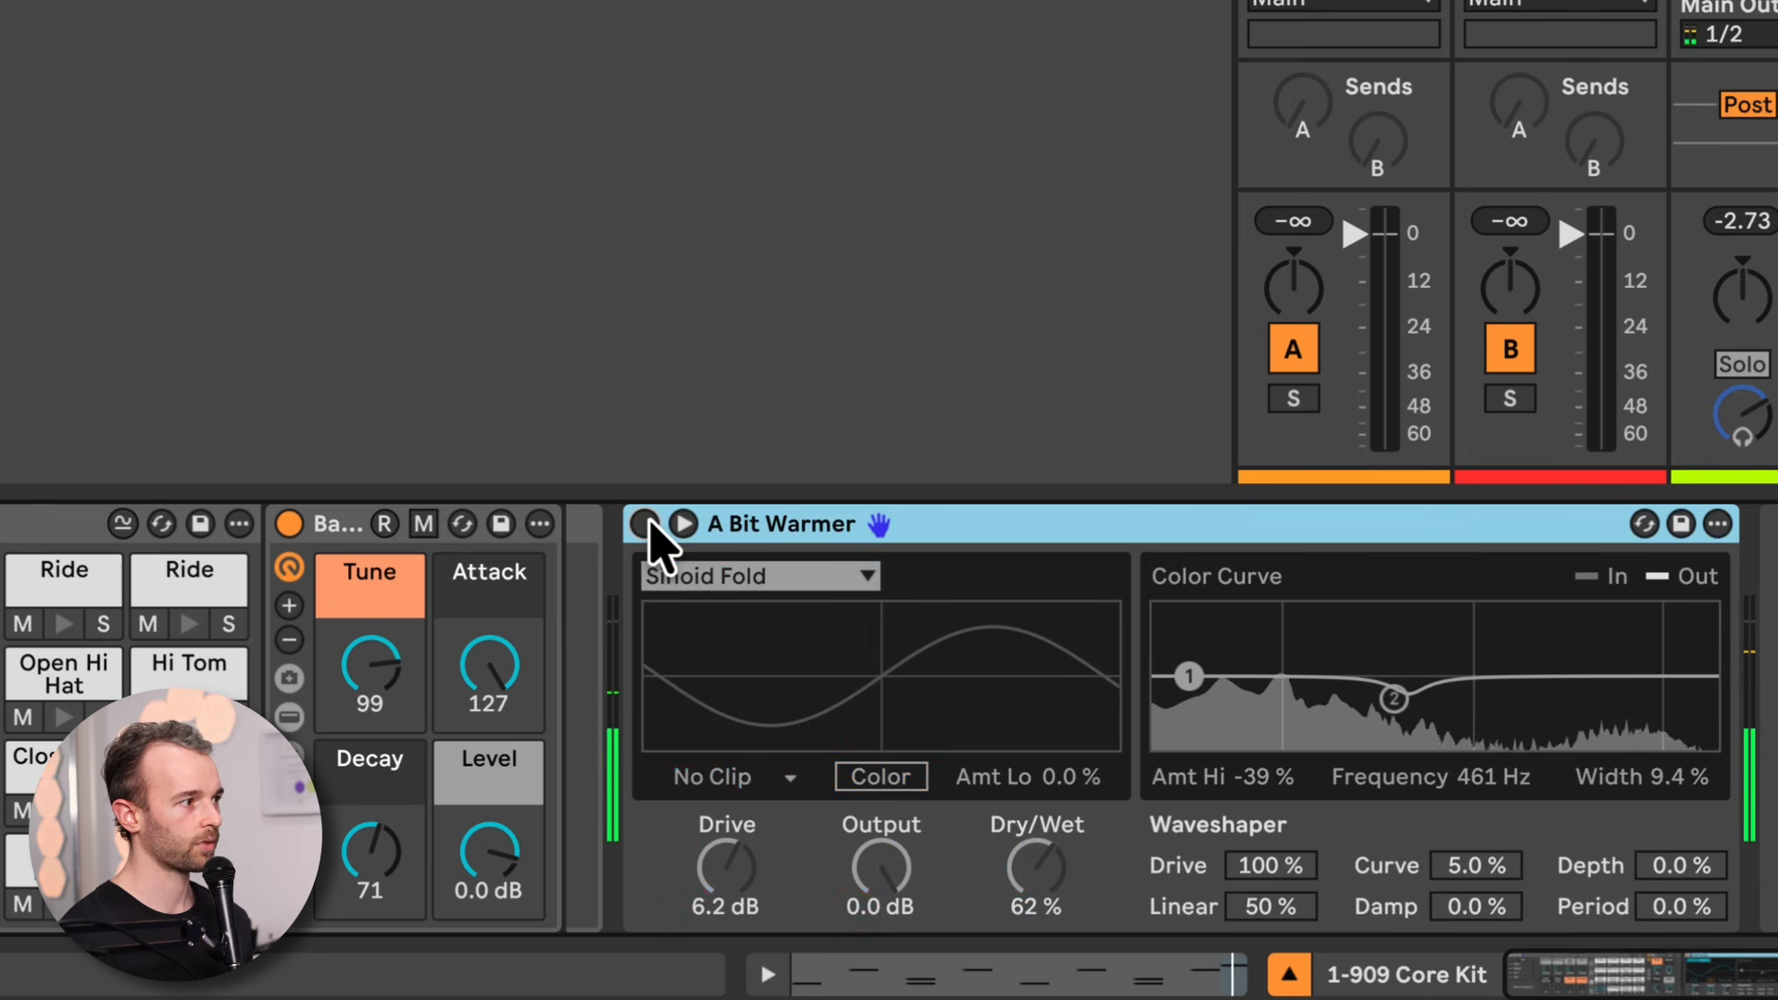
click(648, 527)
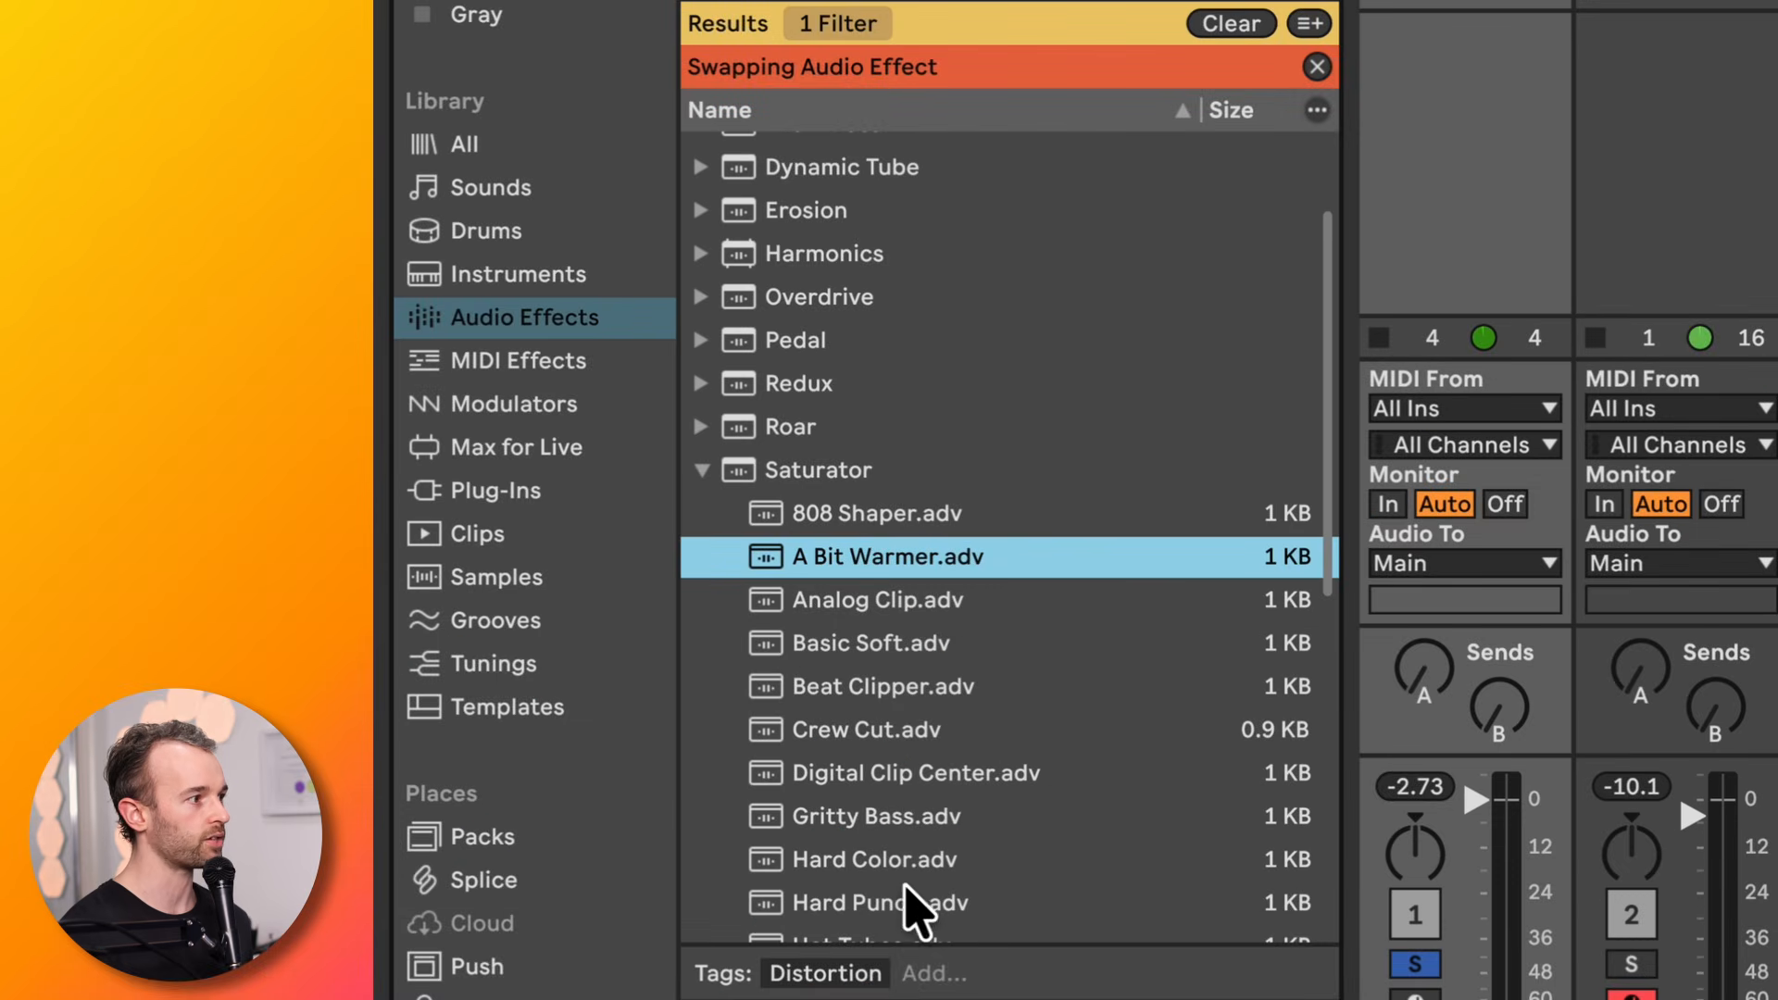
Swap the Saturator preset to Basic Soft and compare the drums with the device turned off and on
click(843, 644)
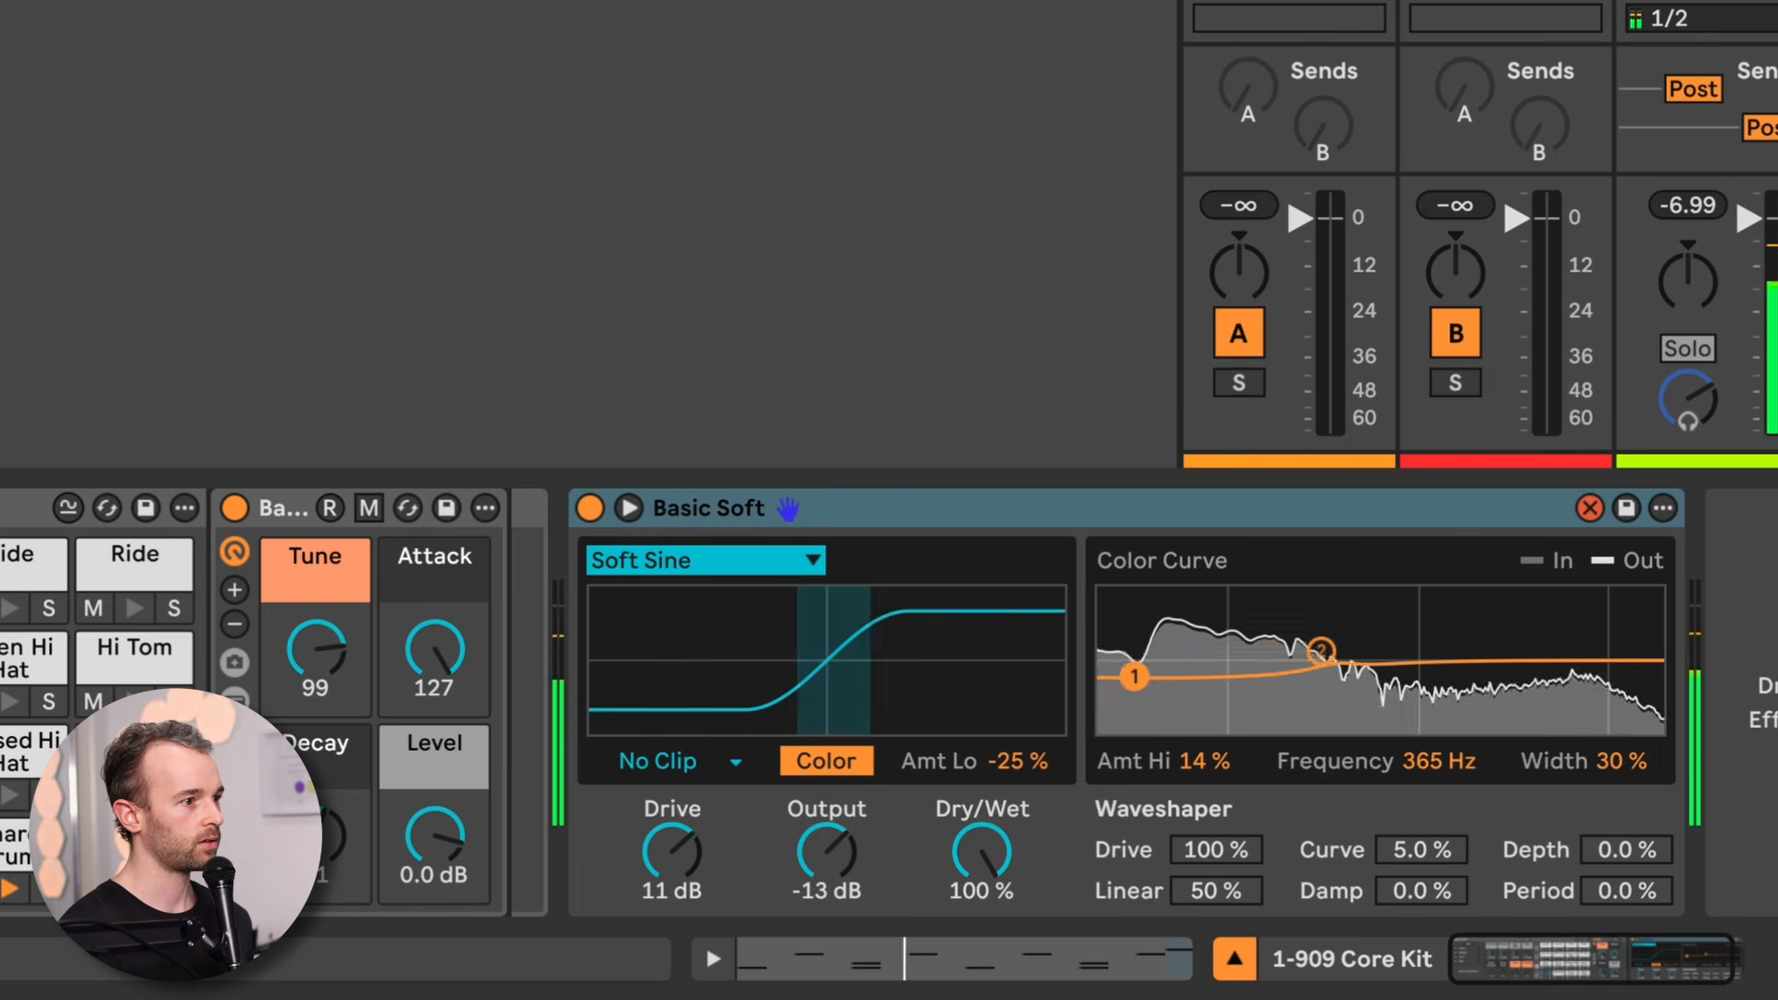
click(590, 509)
click(590, 509)
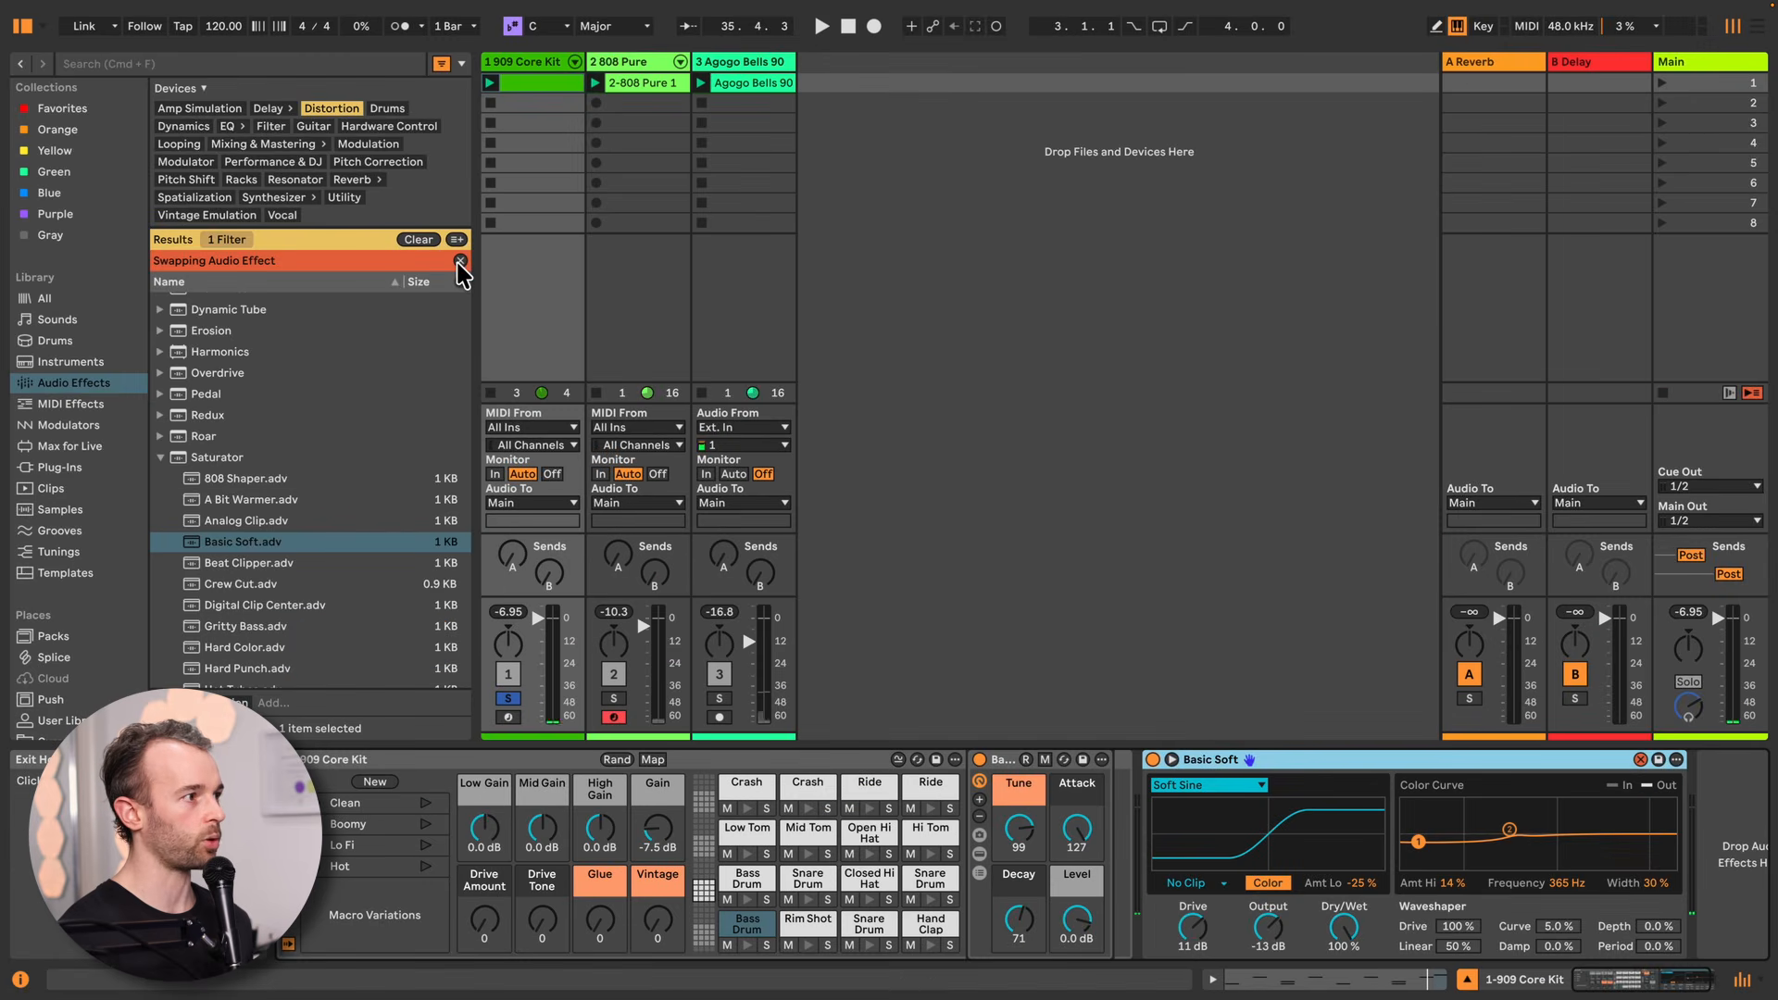
End the preset swapping and unsolo the 909 Core Kit track to play all tracks together
click(460, 262)
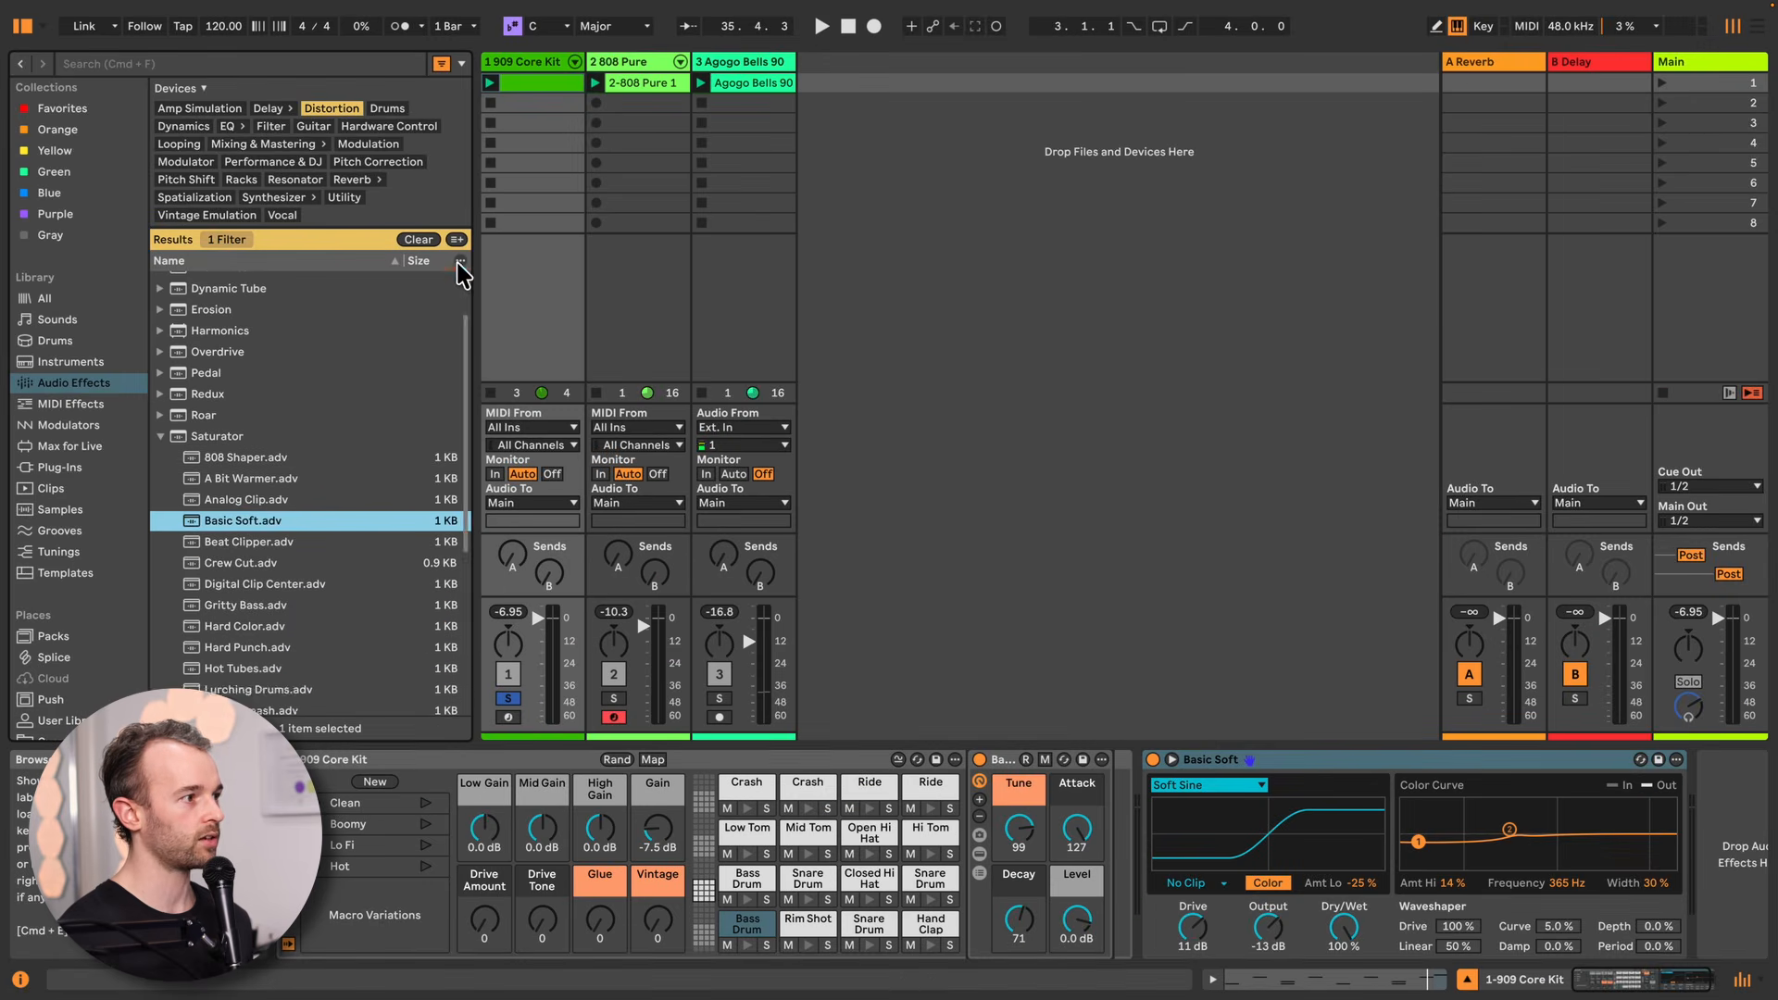
click(508, 699)
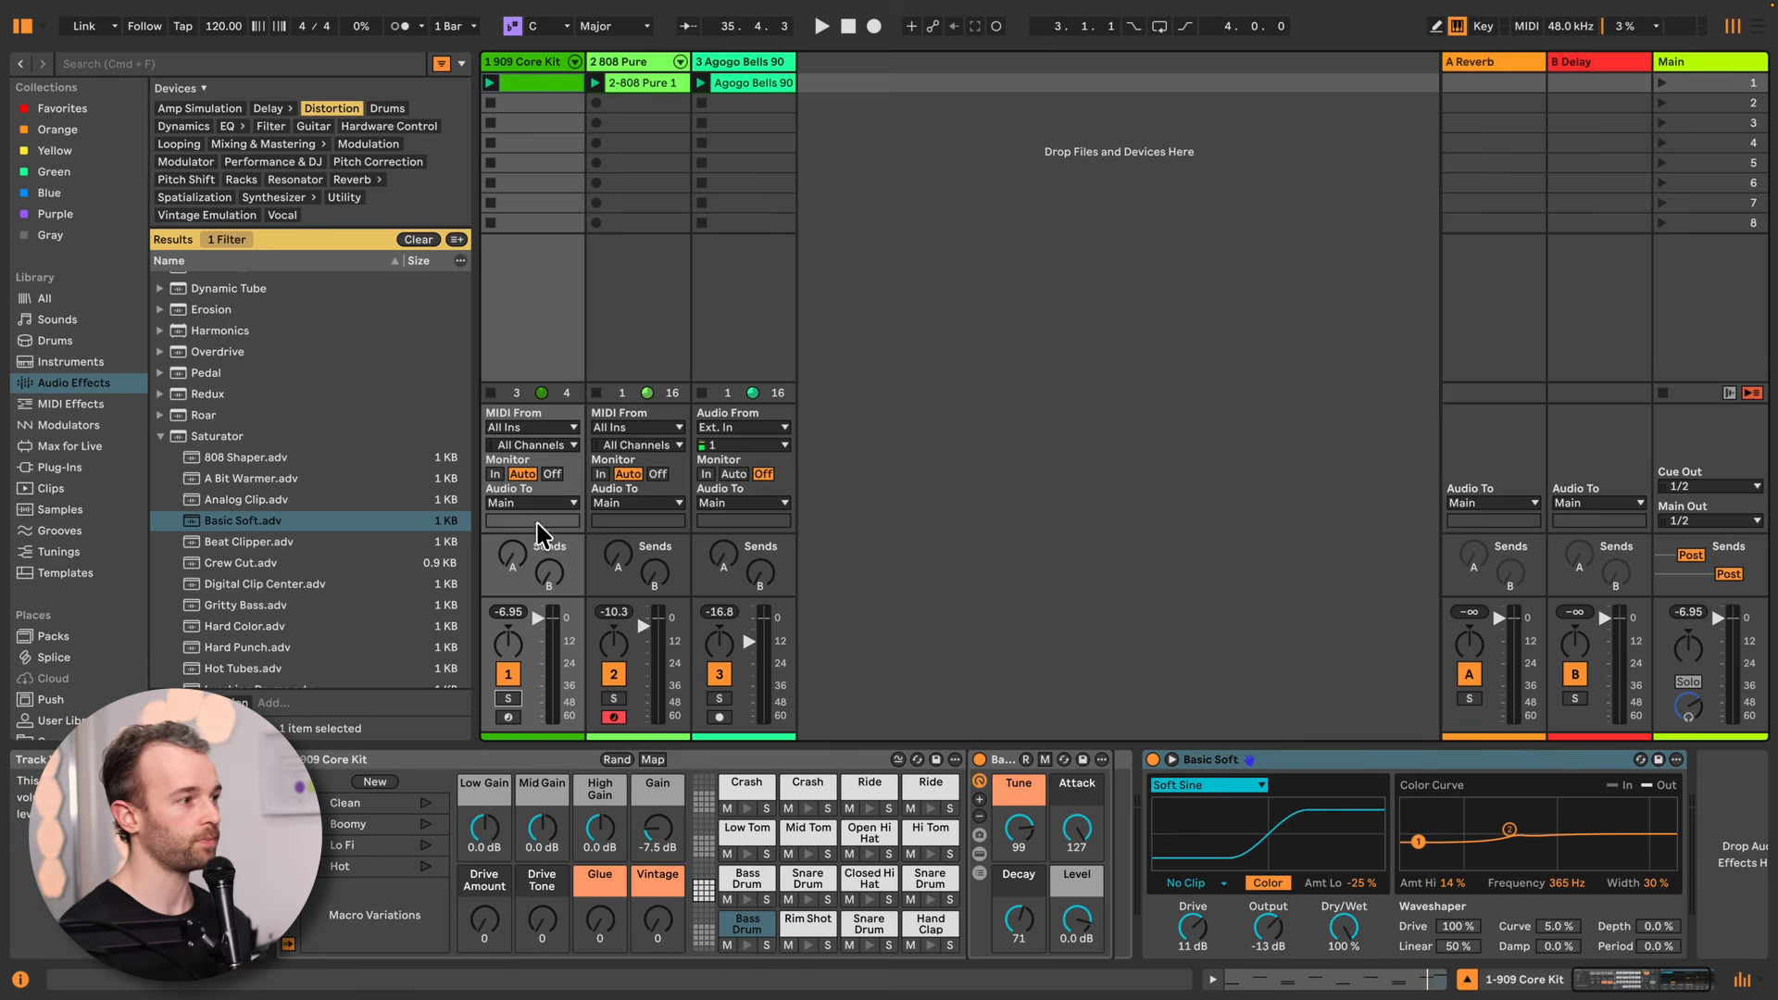
key(space)
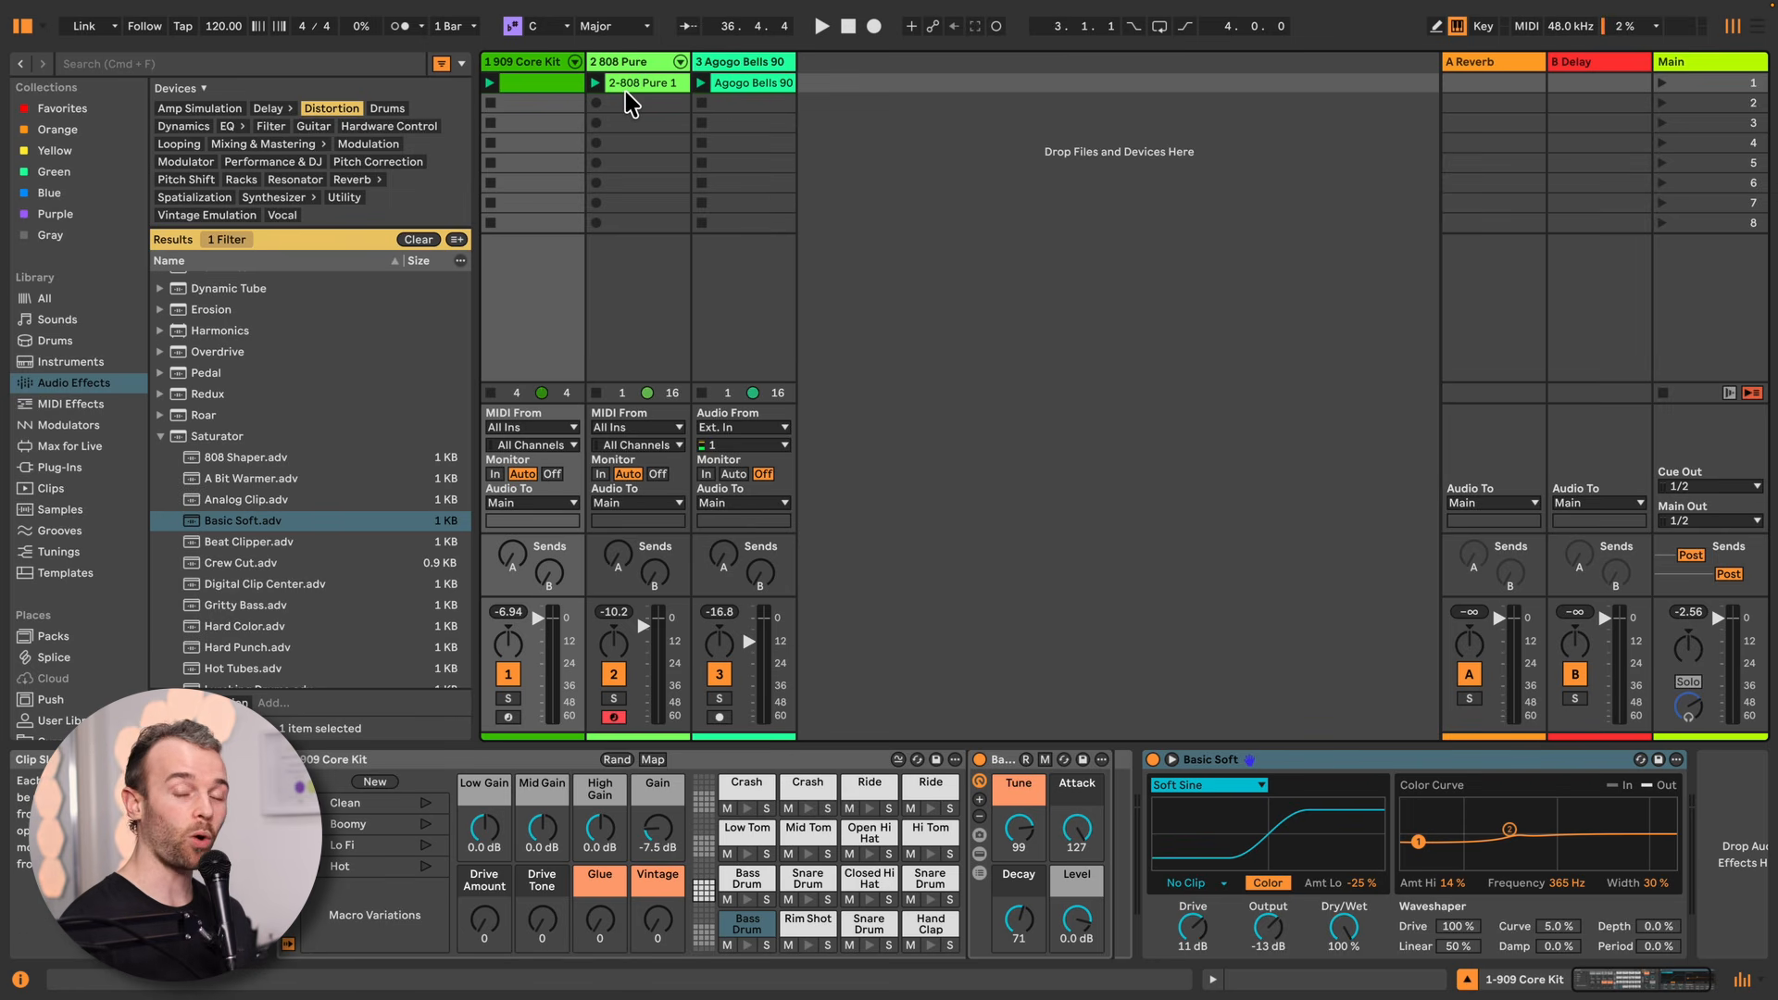
Examine the empty clip slots and the first-row clips of the 909 Core Kit, 808 Pure and Agogo Bells tracks
click(564, 104)
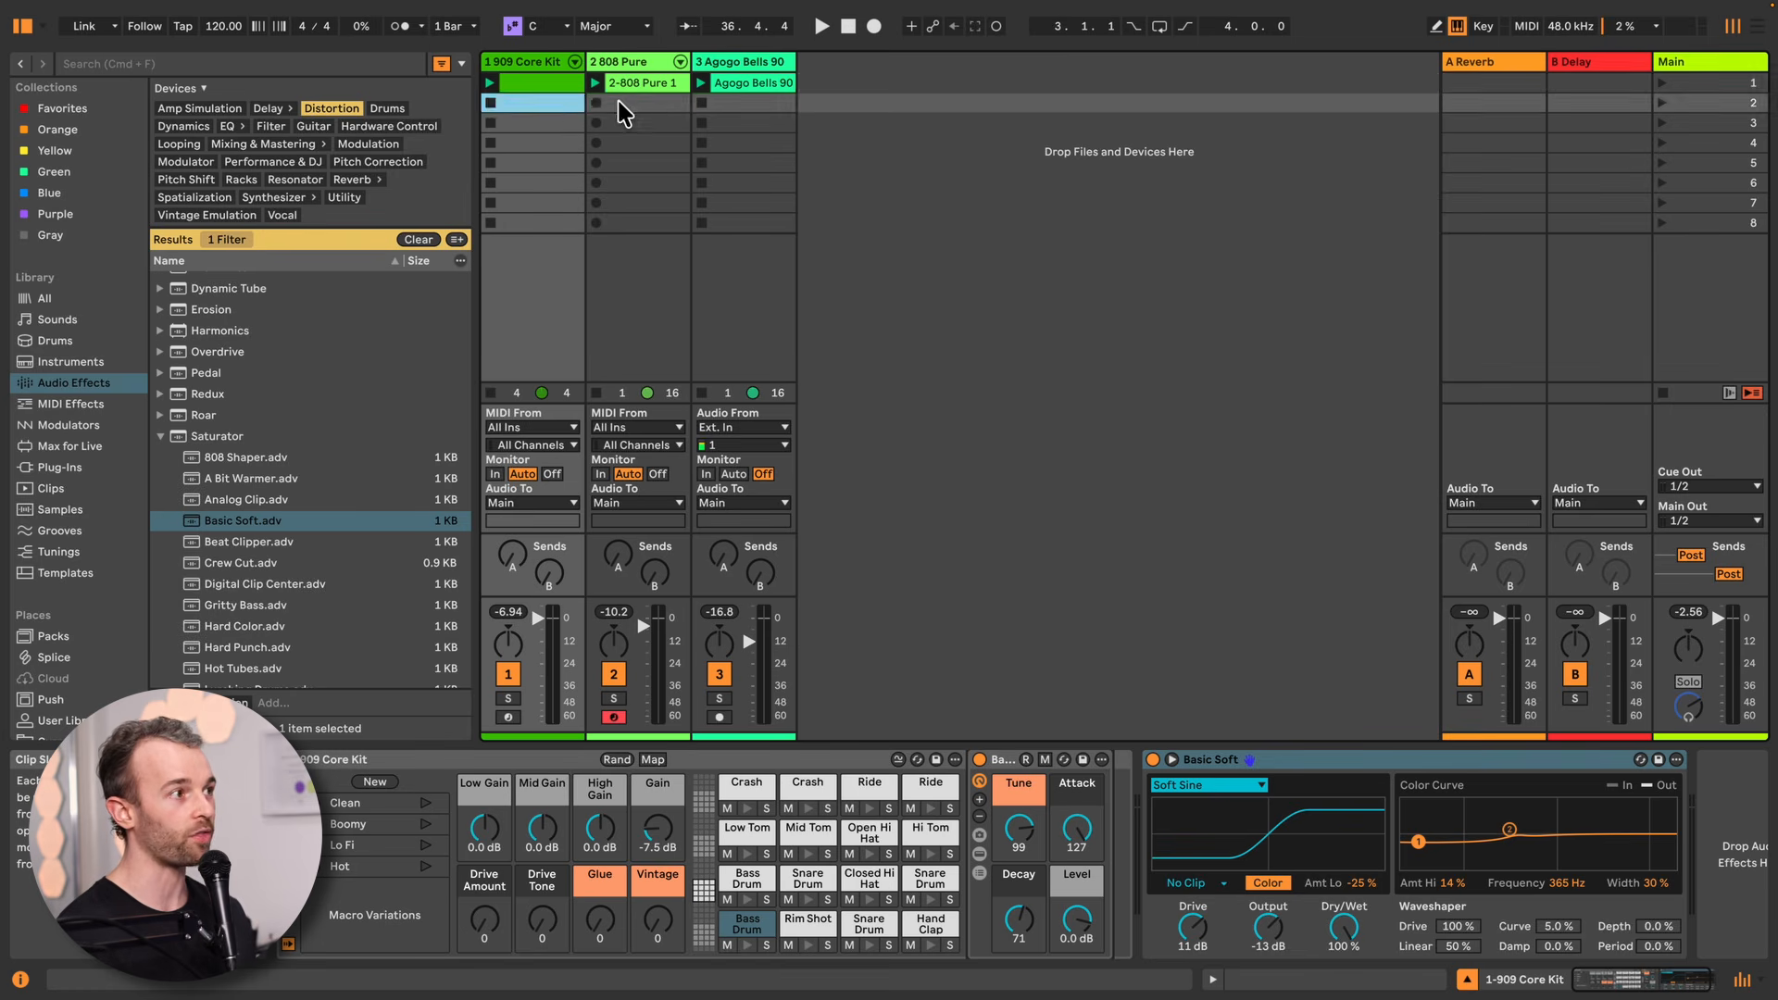
click(618, 102)
click(741, 84)
click(641, 83)
click(535, 82)
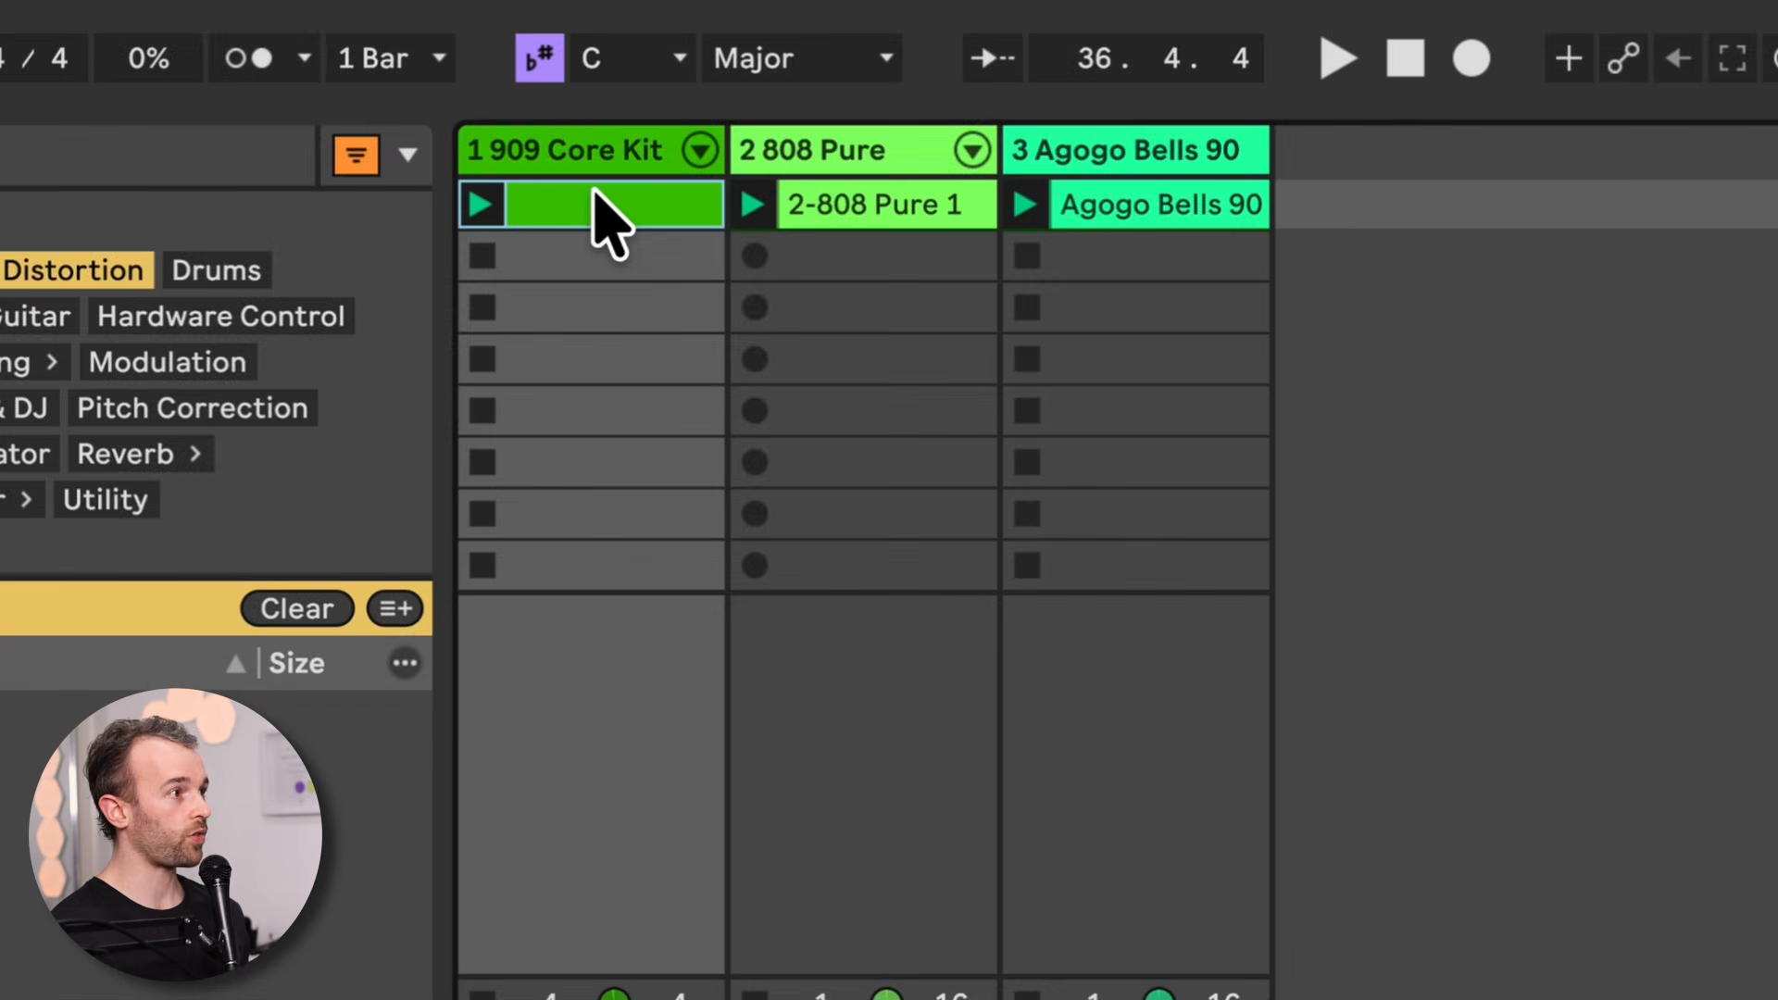
click(657, 83)
click(1148, 205)
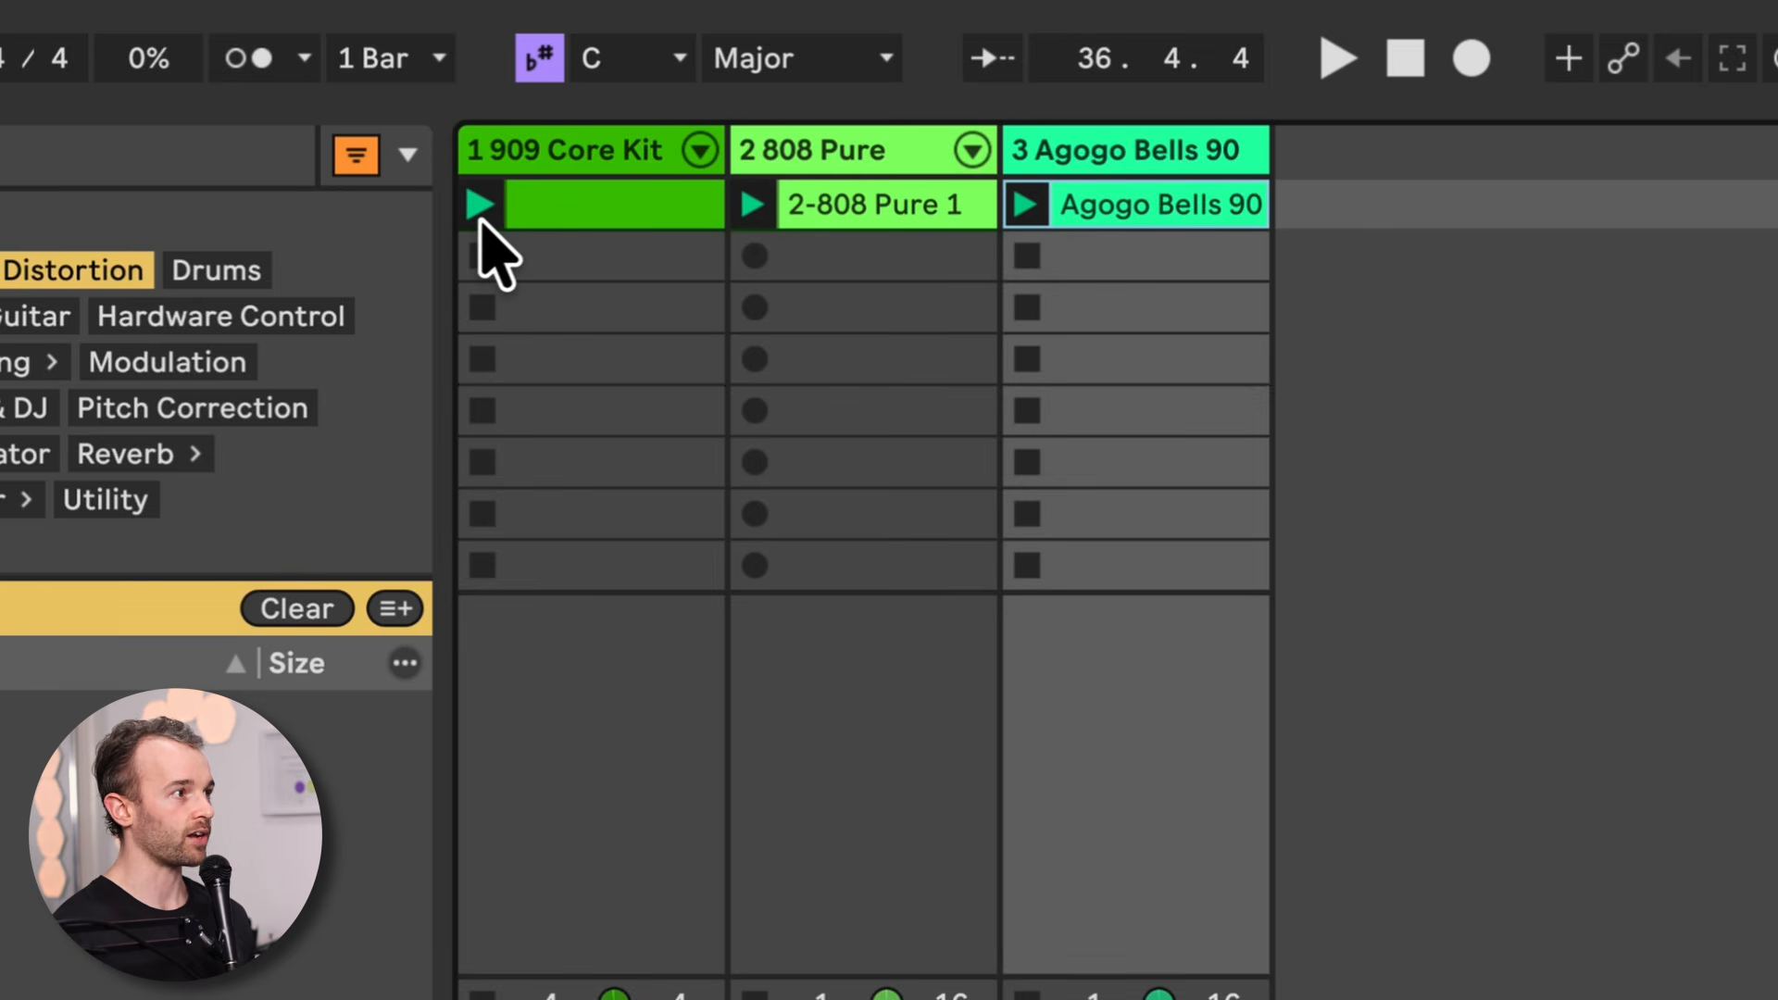
click(551, 211)
click(835, 209)
click(1111, 215)
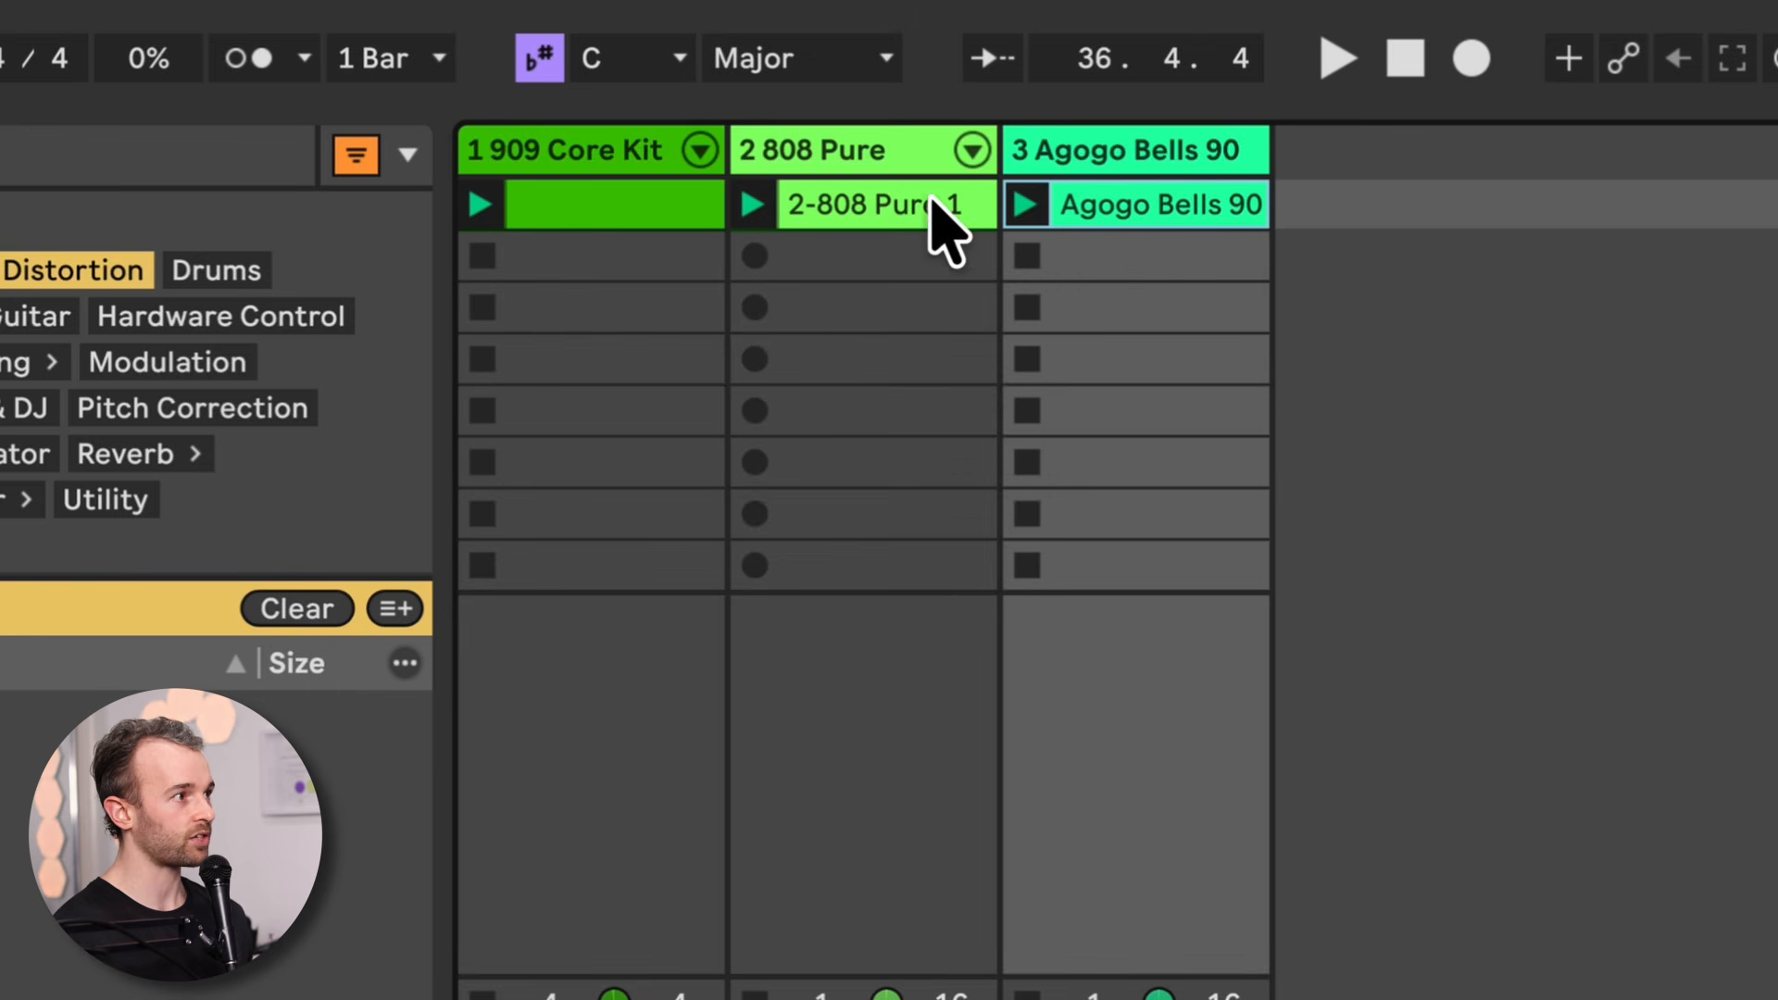
click(490, 206)
click(790, 225)
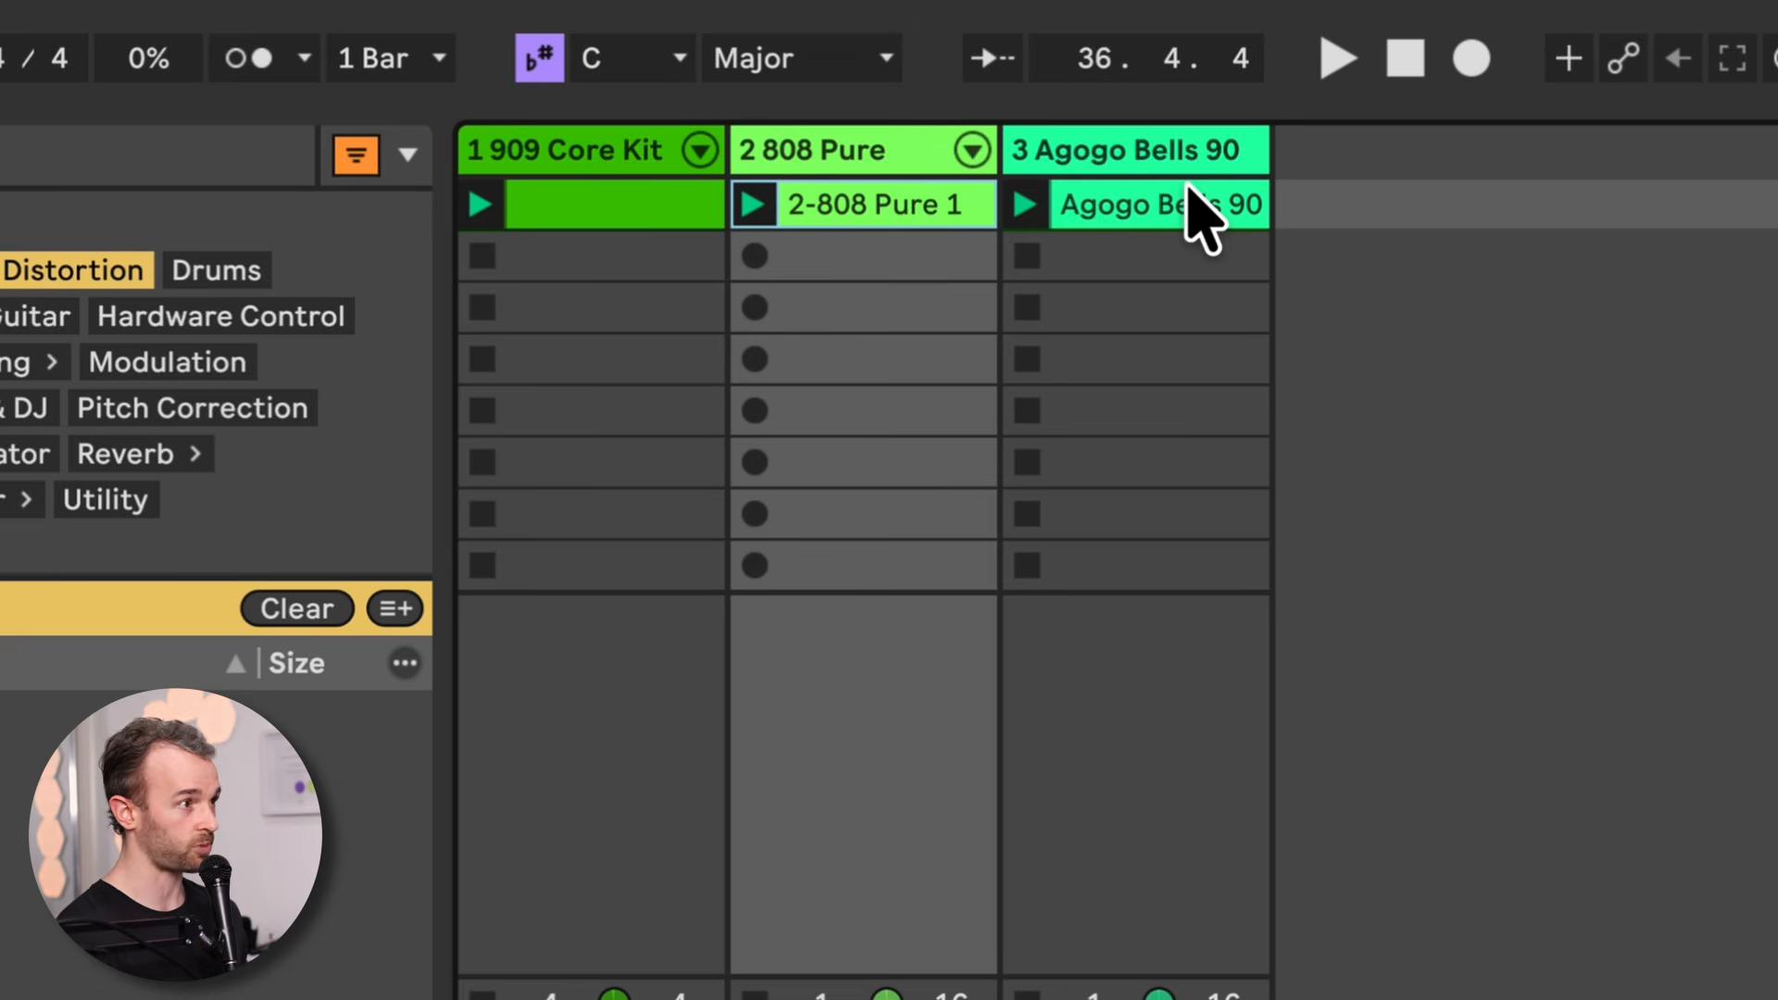
Play the three active clips briefly, stop playback, and go through them one by one, ending on the Agogo Bells clip
click(1339, 61)
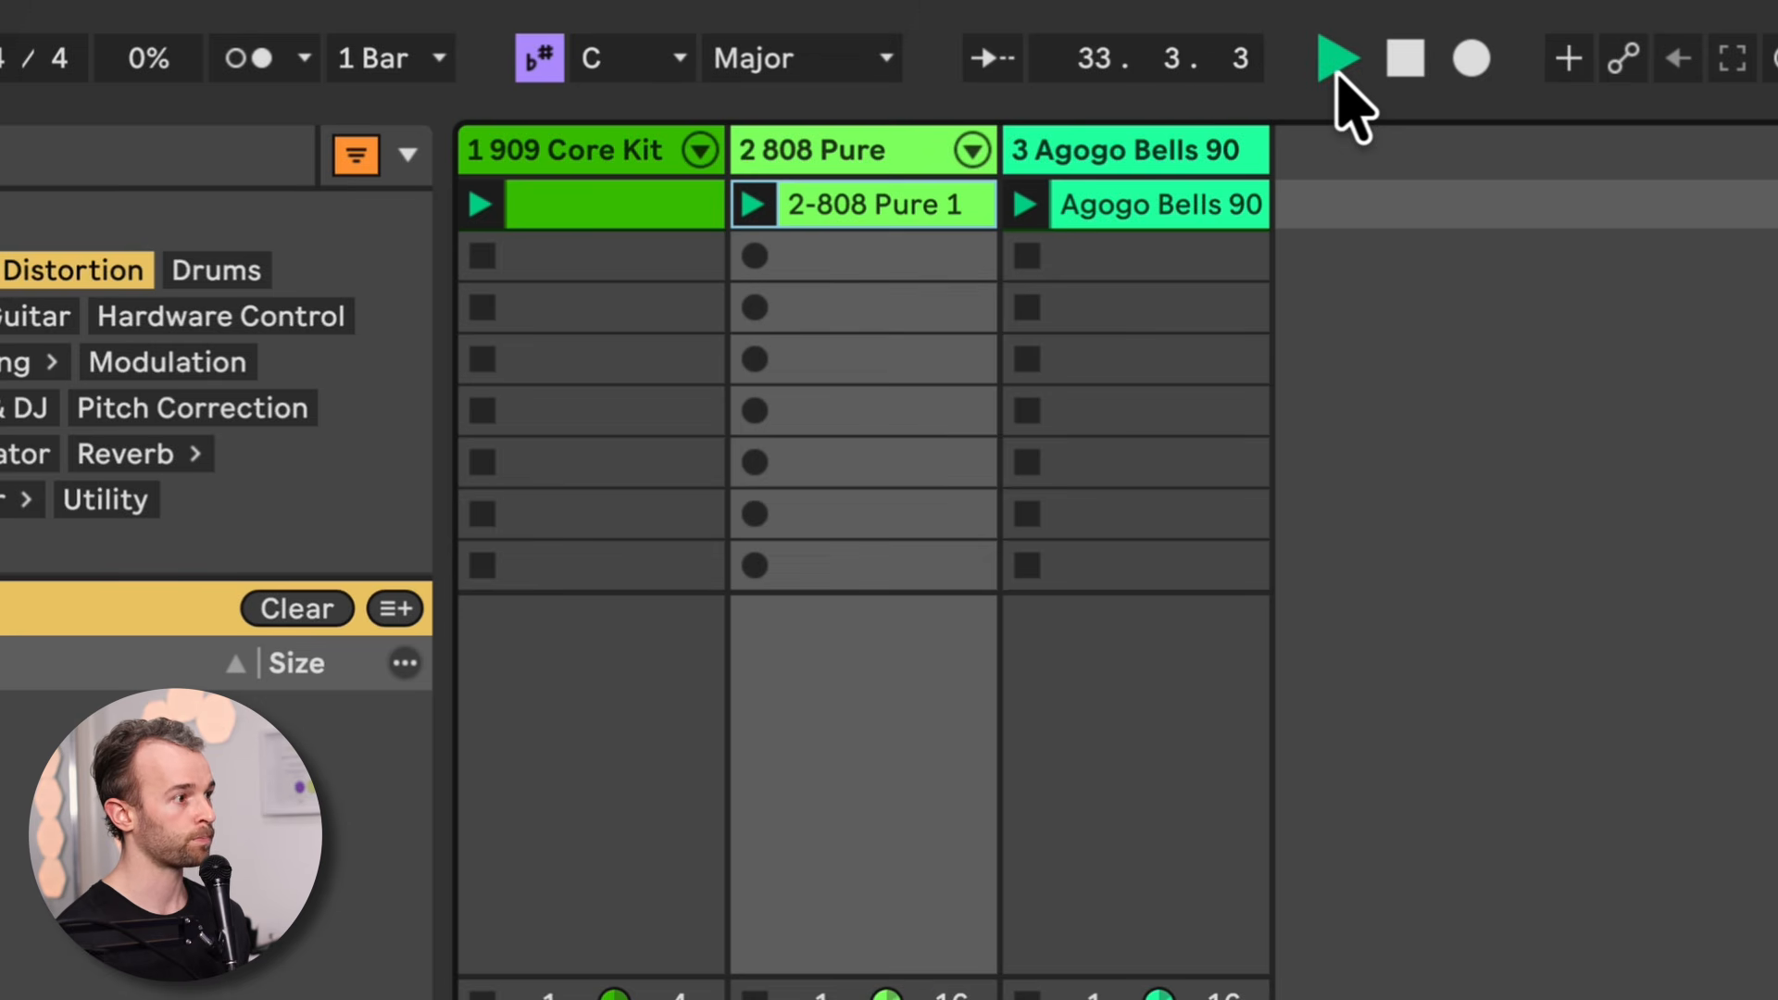
key(space)
click(1238, 200)
click(904, 200)
click(640, 200)
click(860, 203)
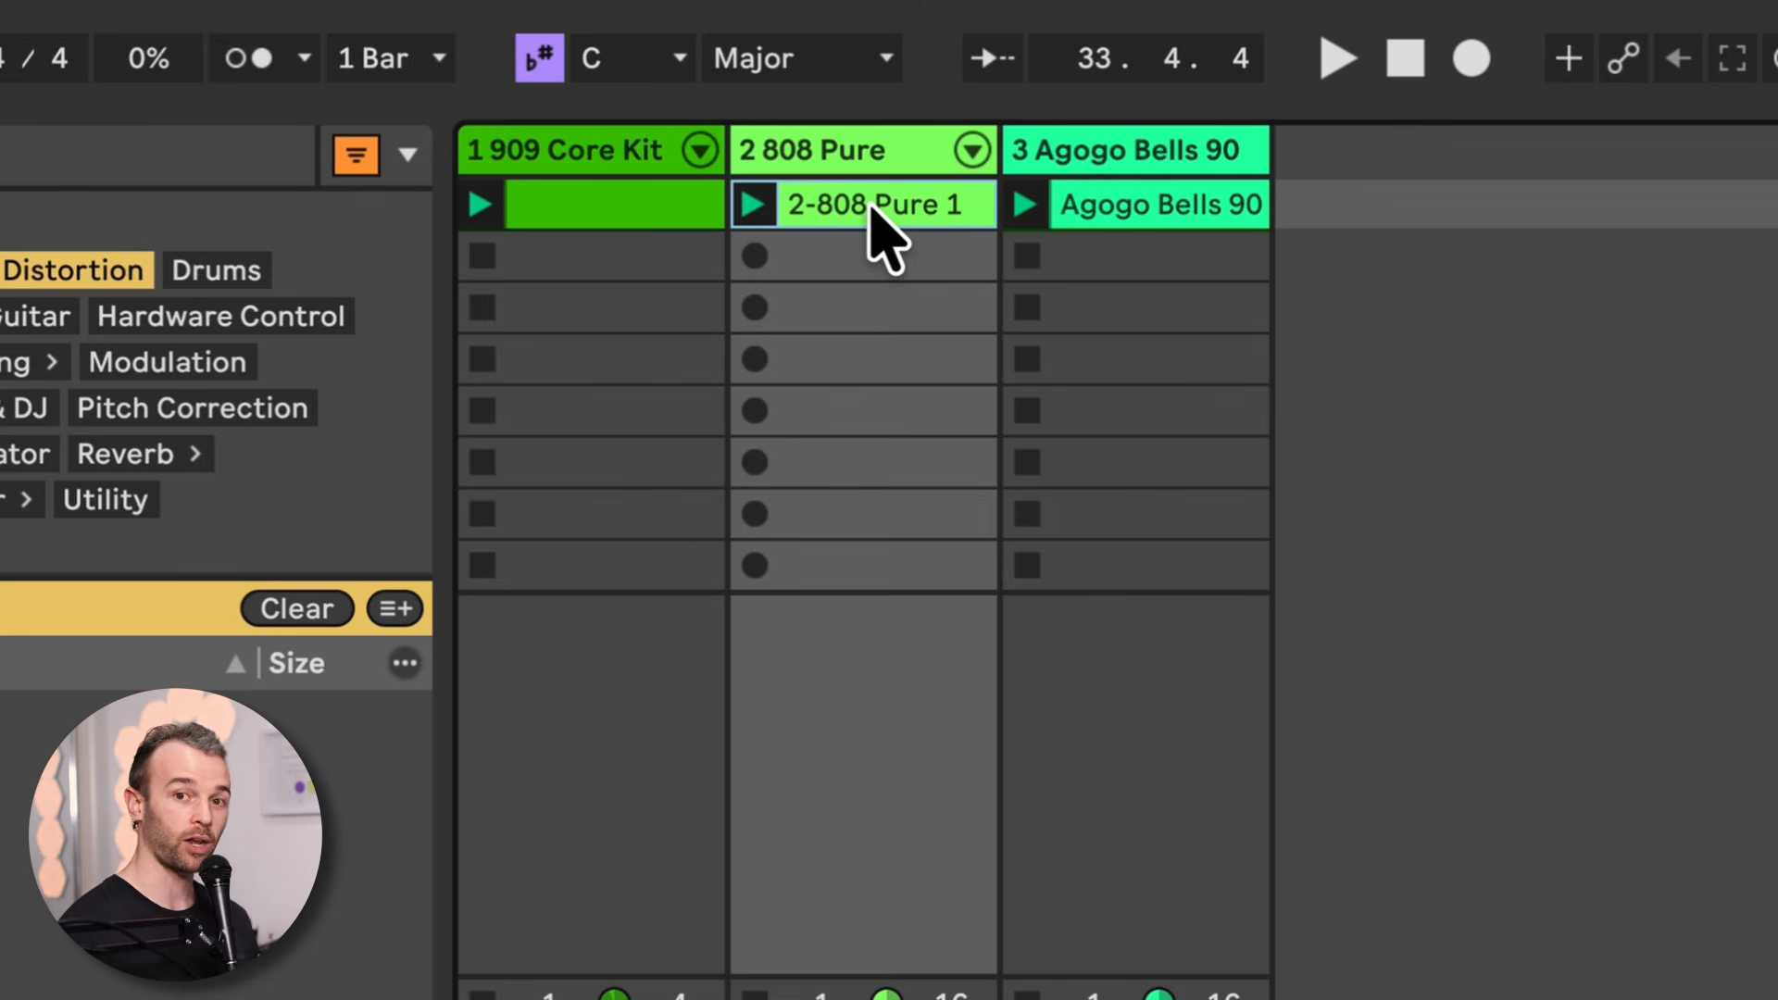
click(646, 206)
click(921, 204)
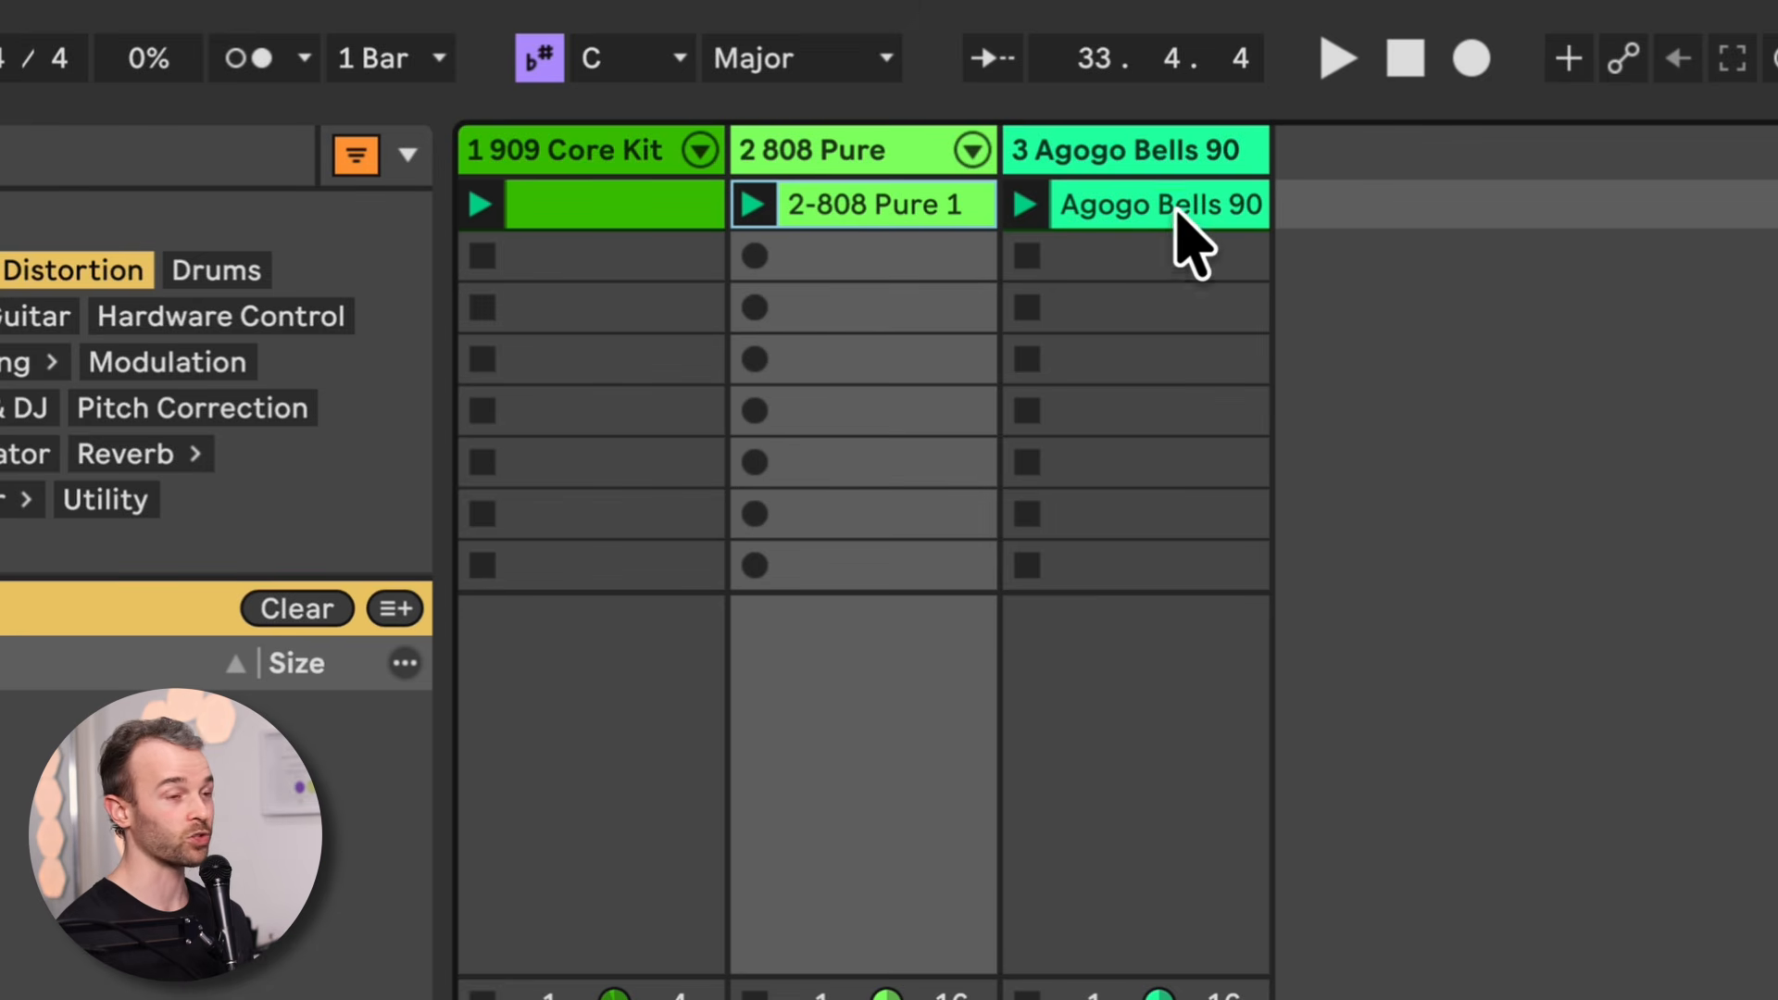
click(1178, 208)
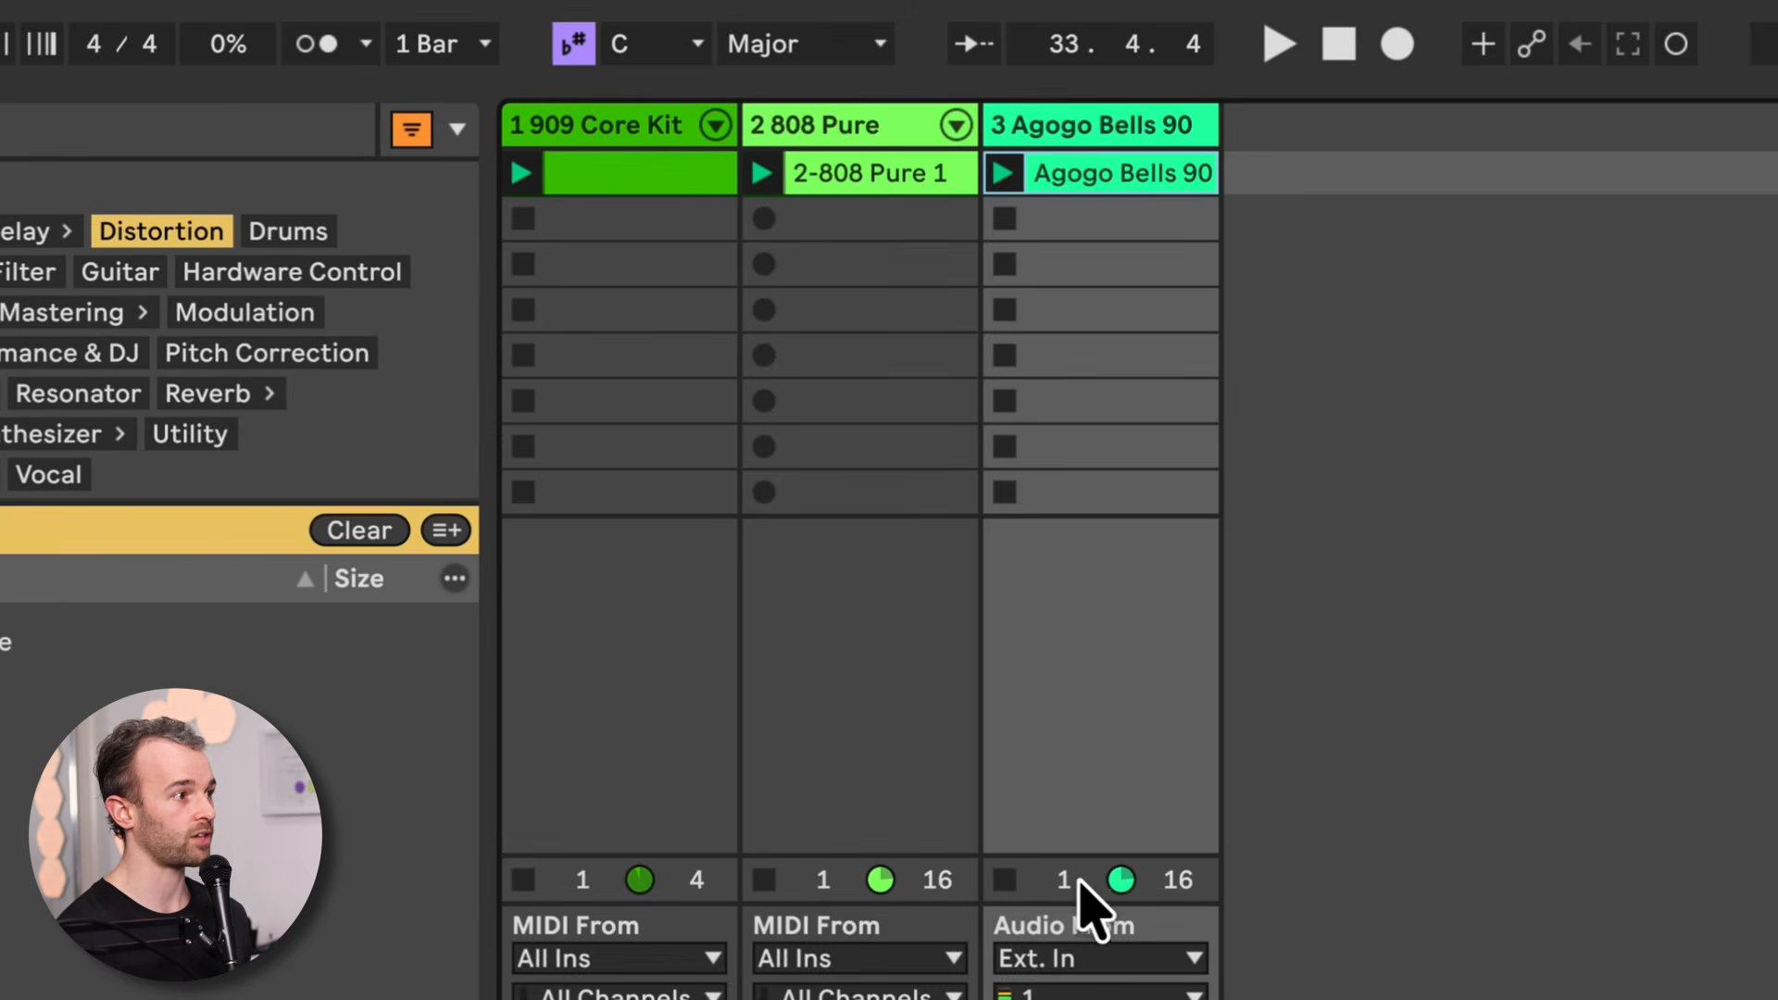
Deactivate the Agogo Bells clip with its track's clip stop and play only the 909 Core Kit and 808 Pure clips briefly
click(1005, 880)
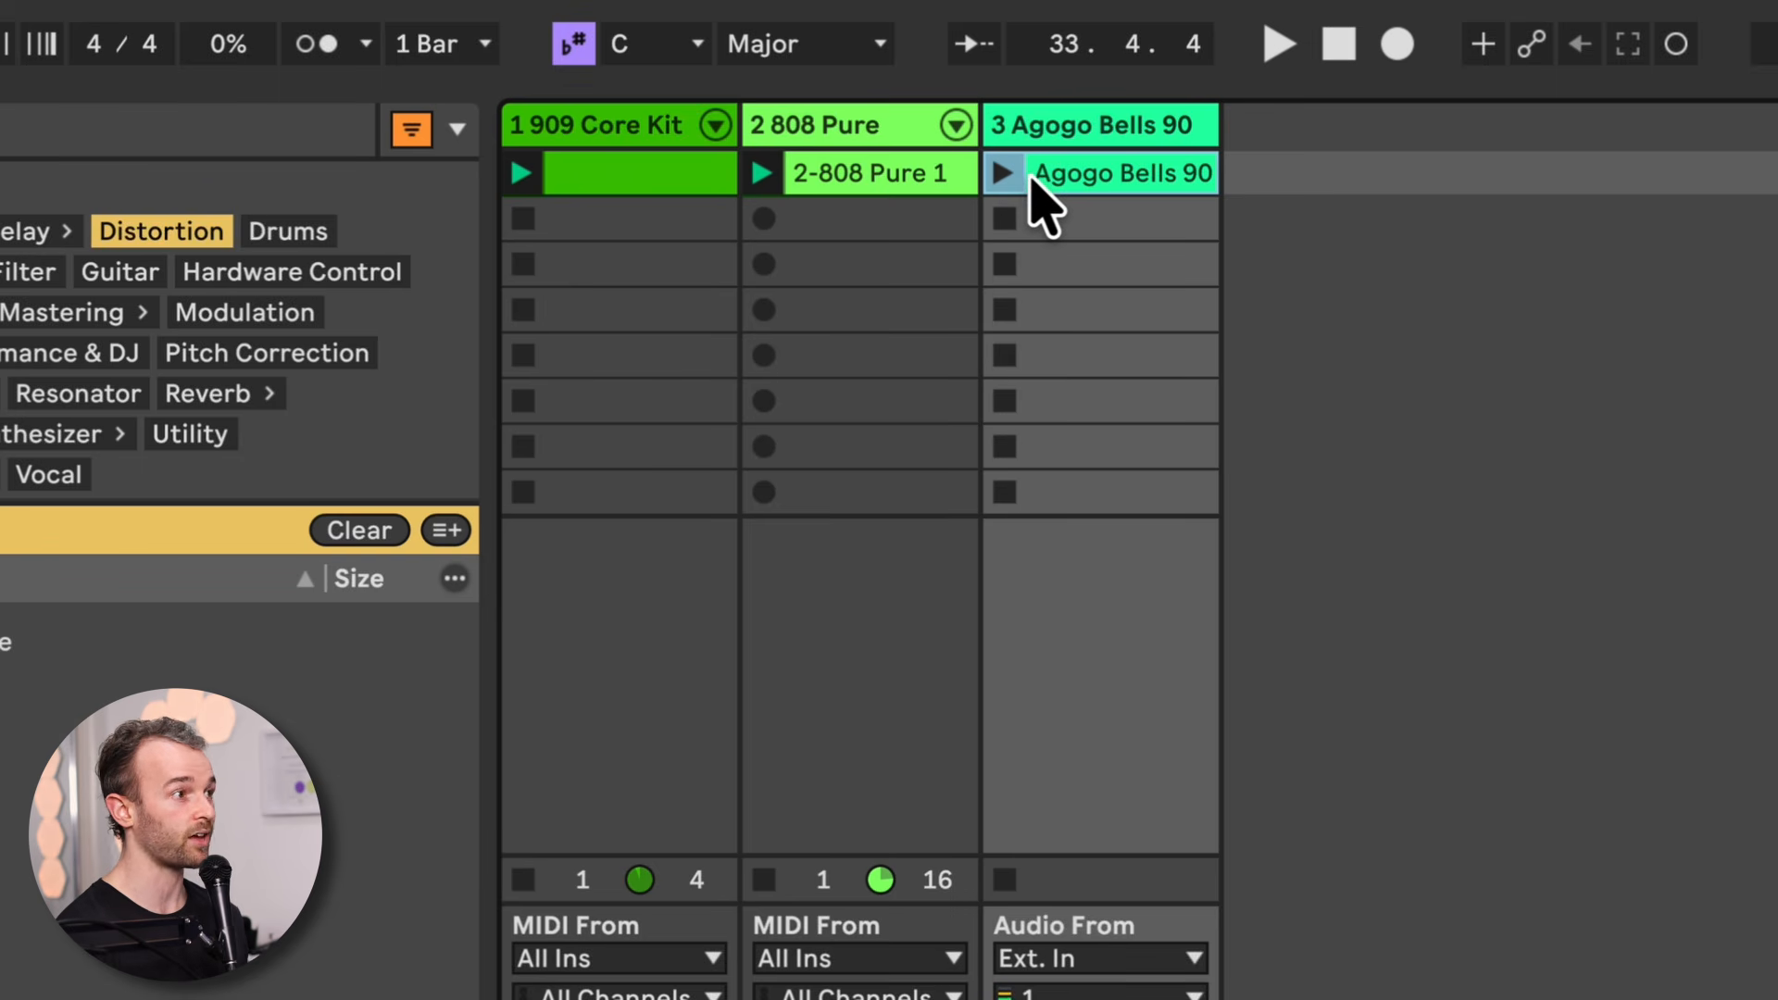
key(space)
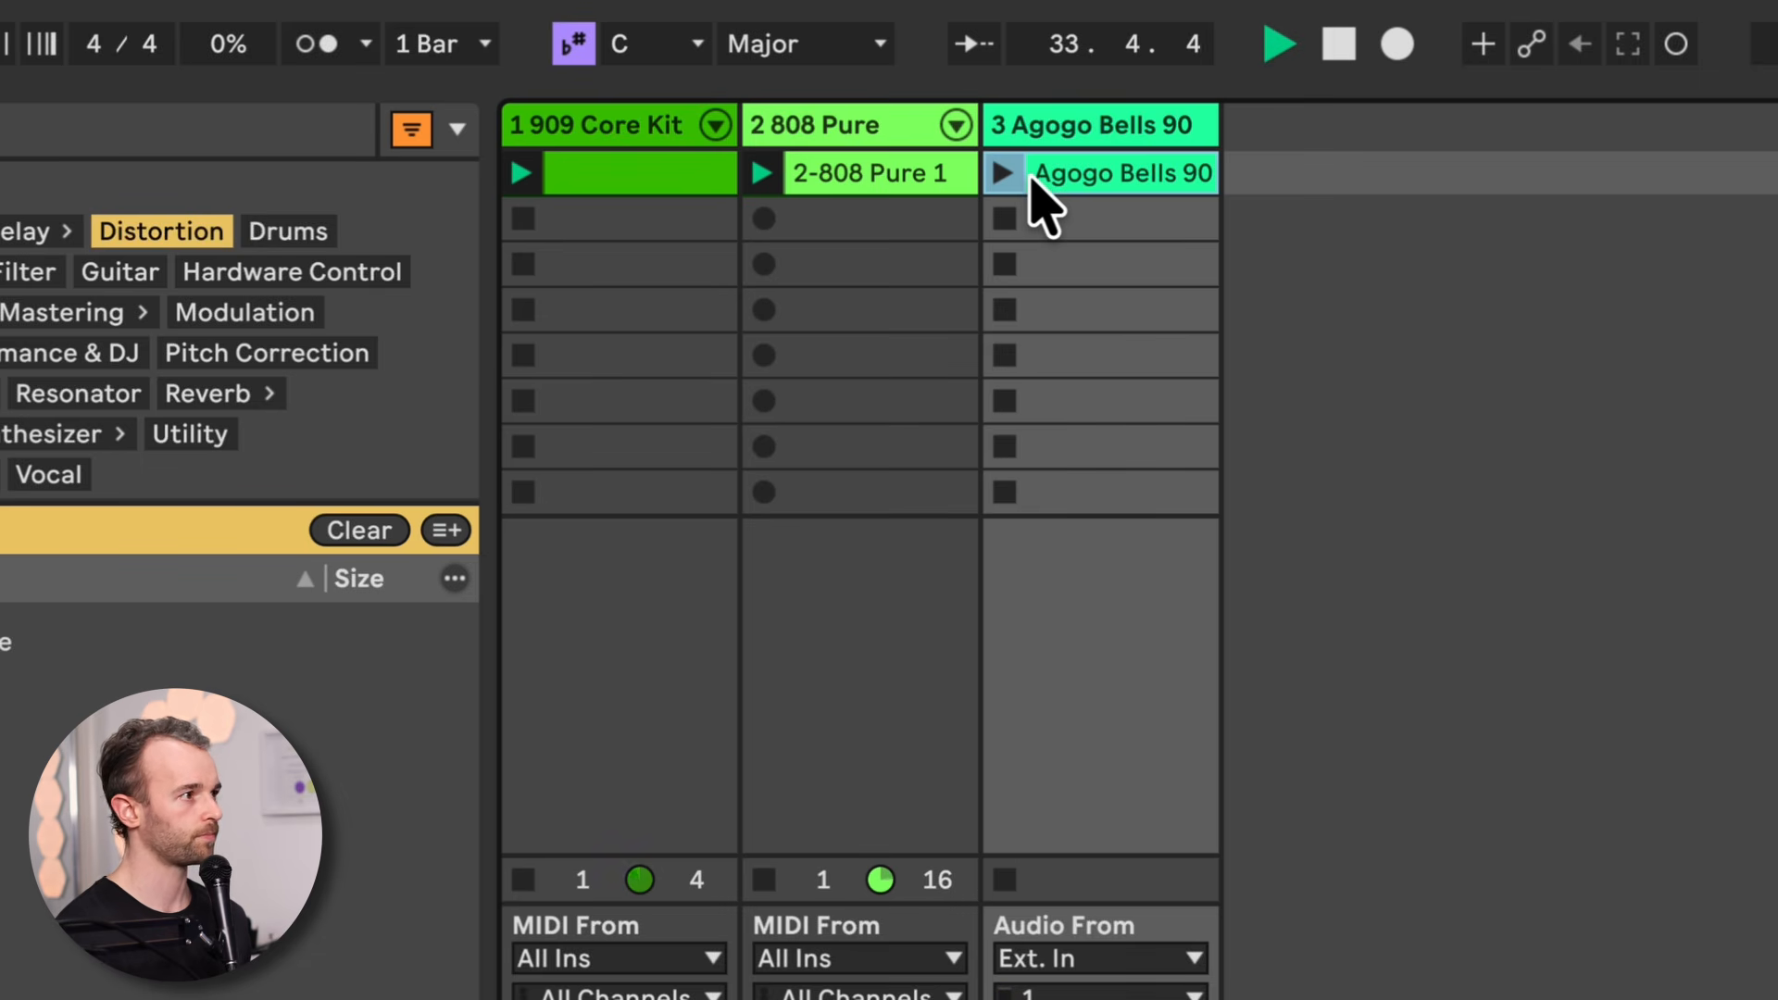
key(space)
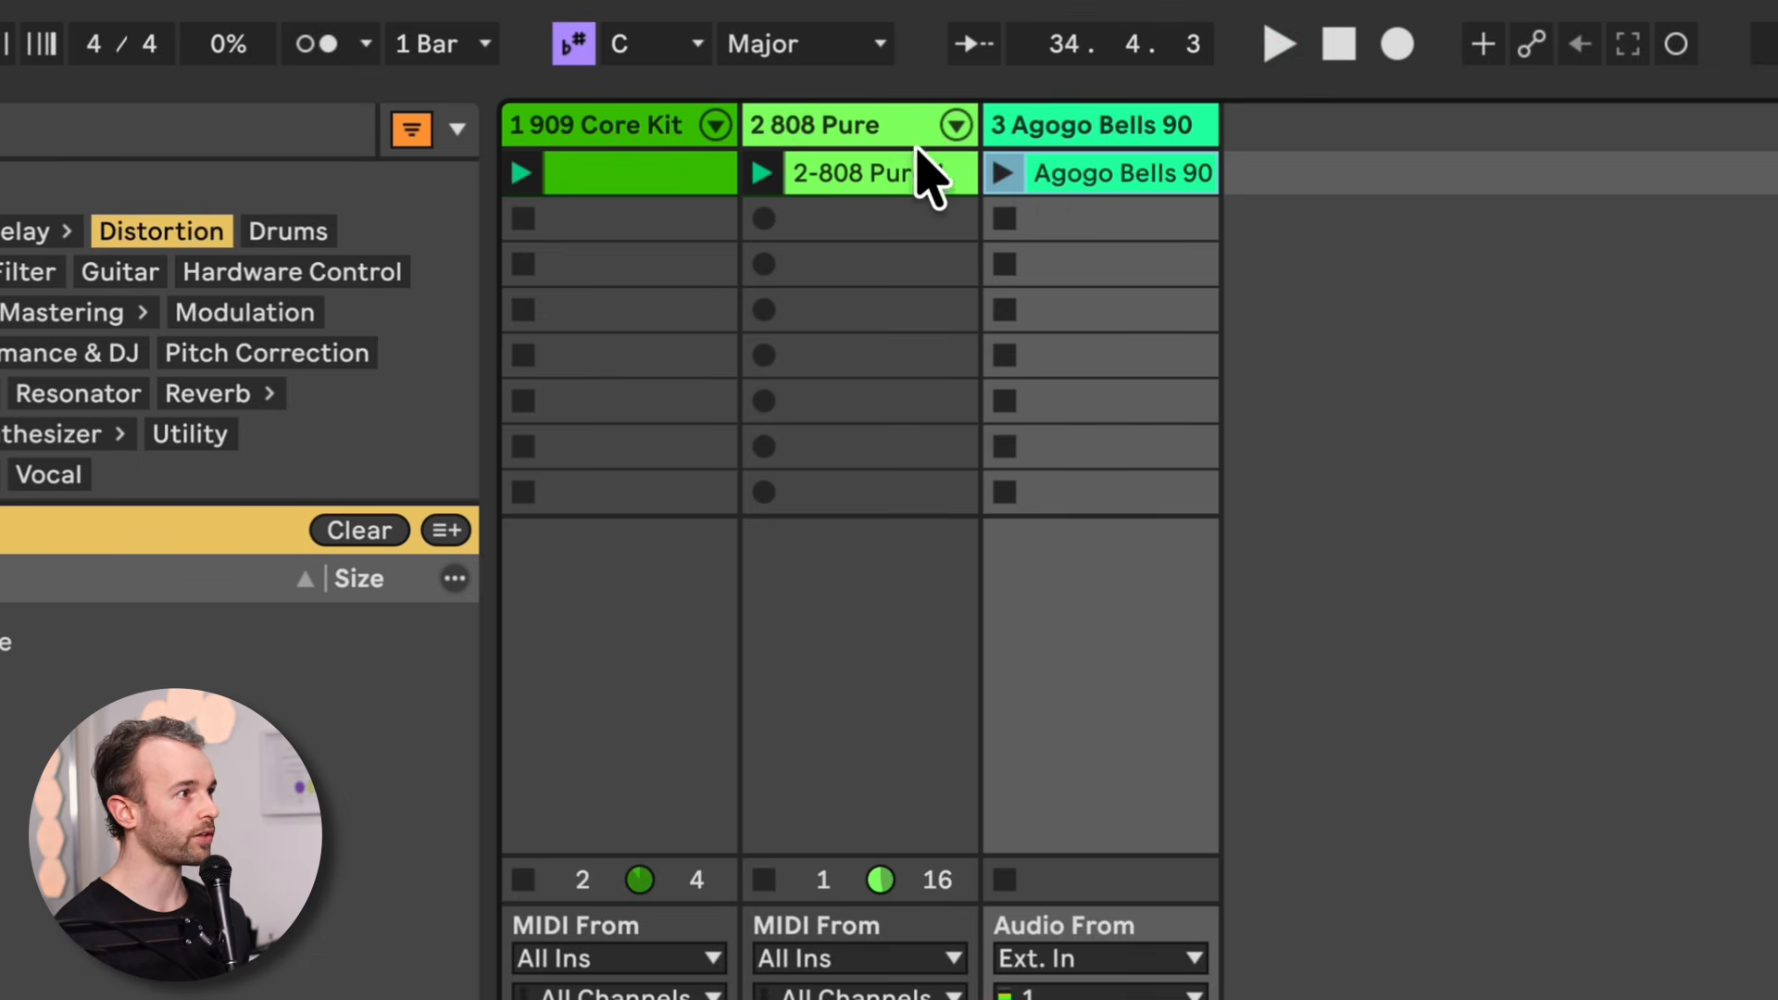
Deactivate the playing clips on the 808 Pure and 909 Core Kit tracks and select the 2-808 Pure 1 clip
click(764, 879)
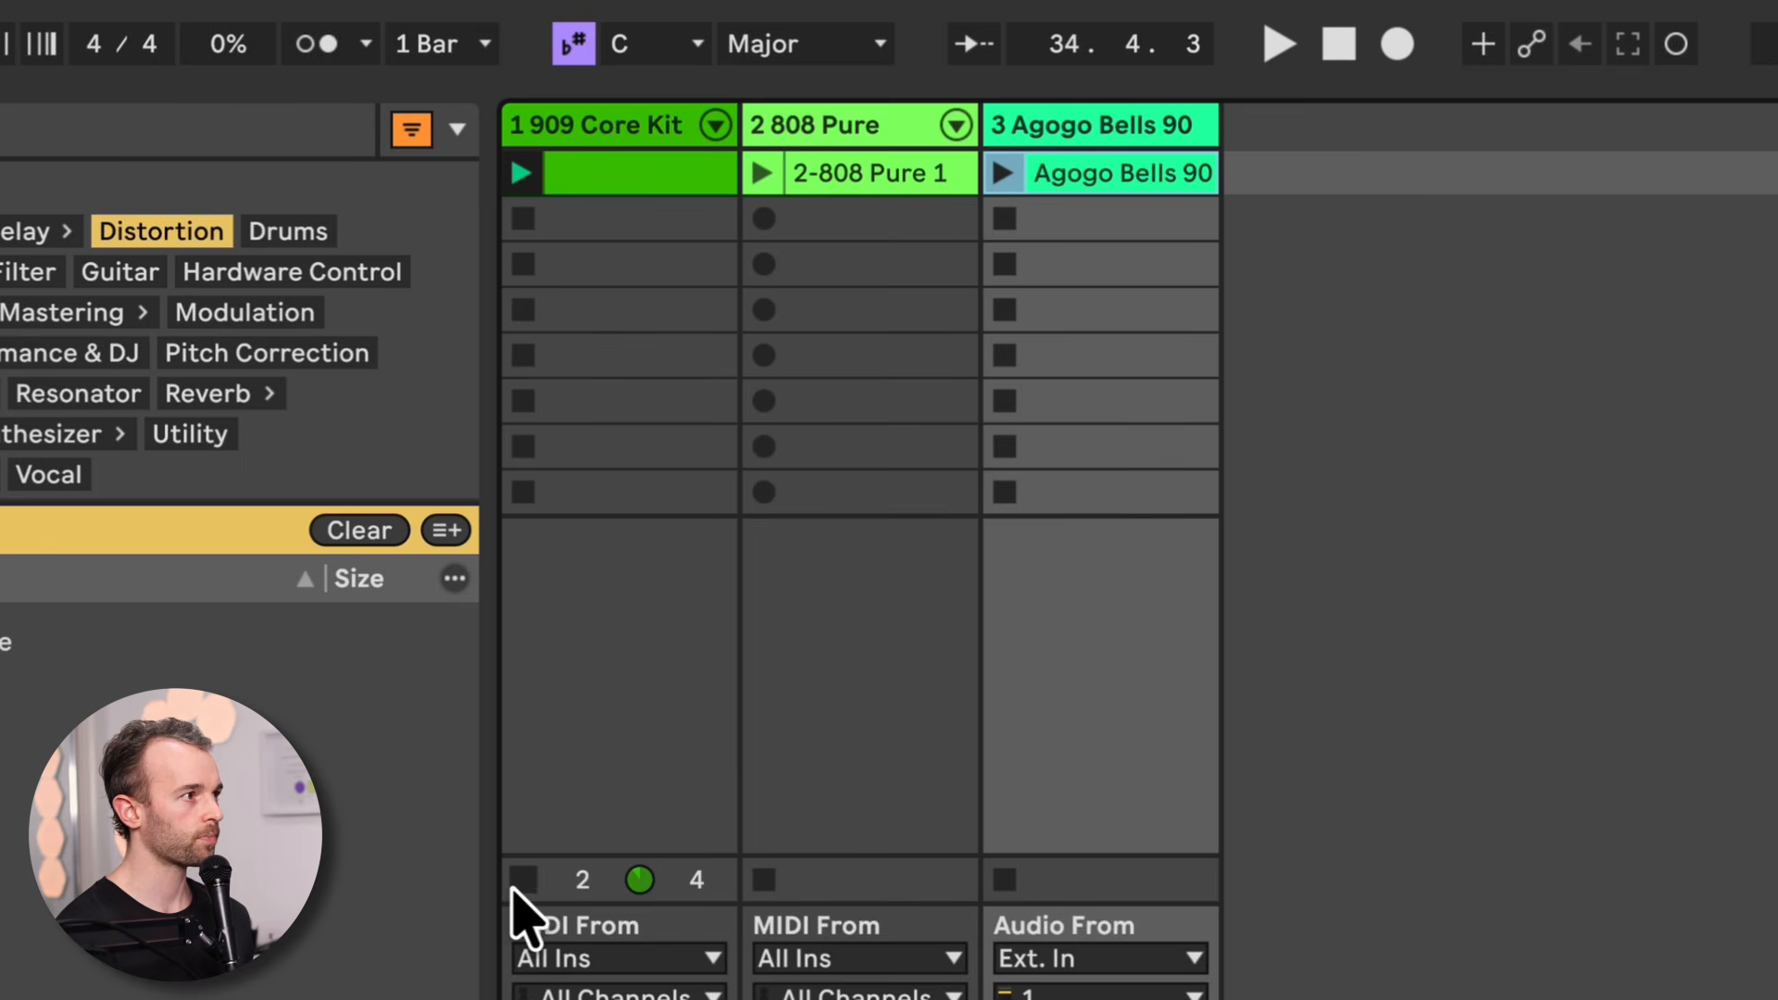
click(521, 879)
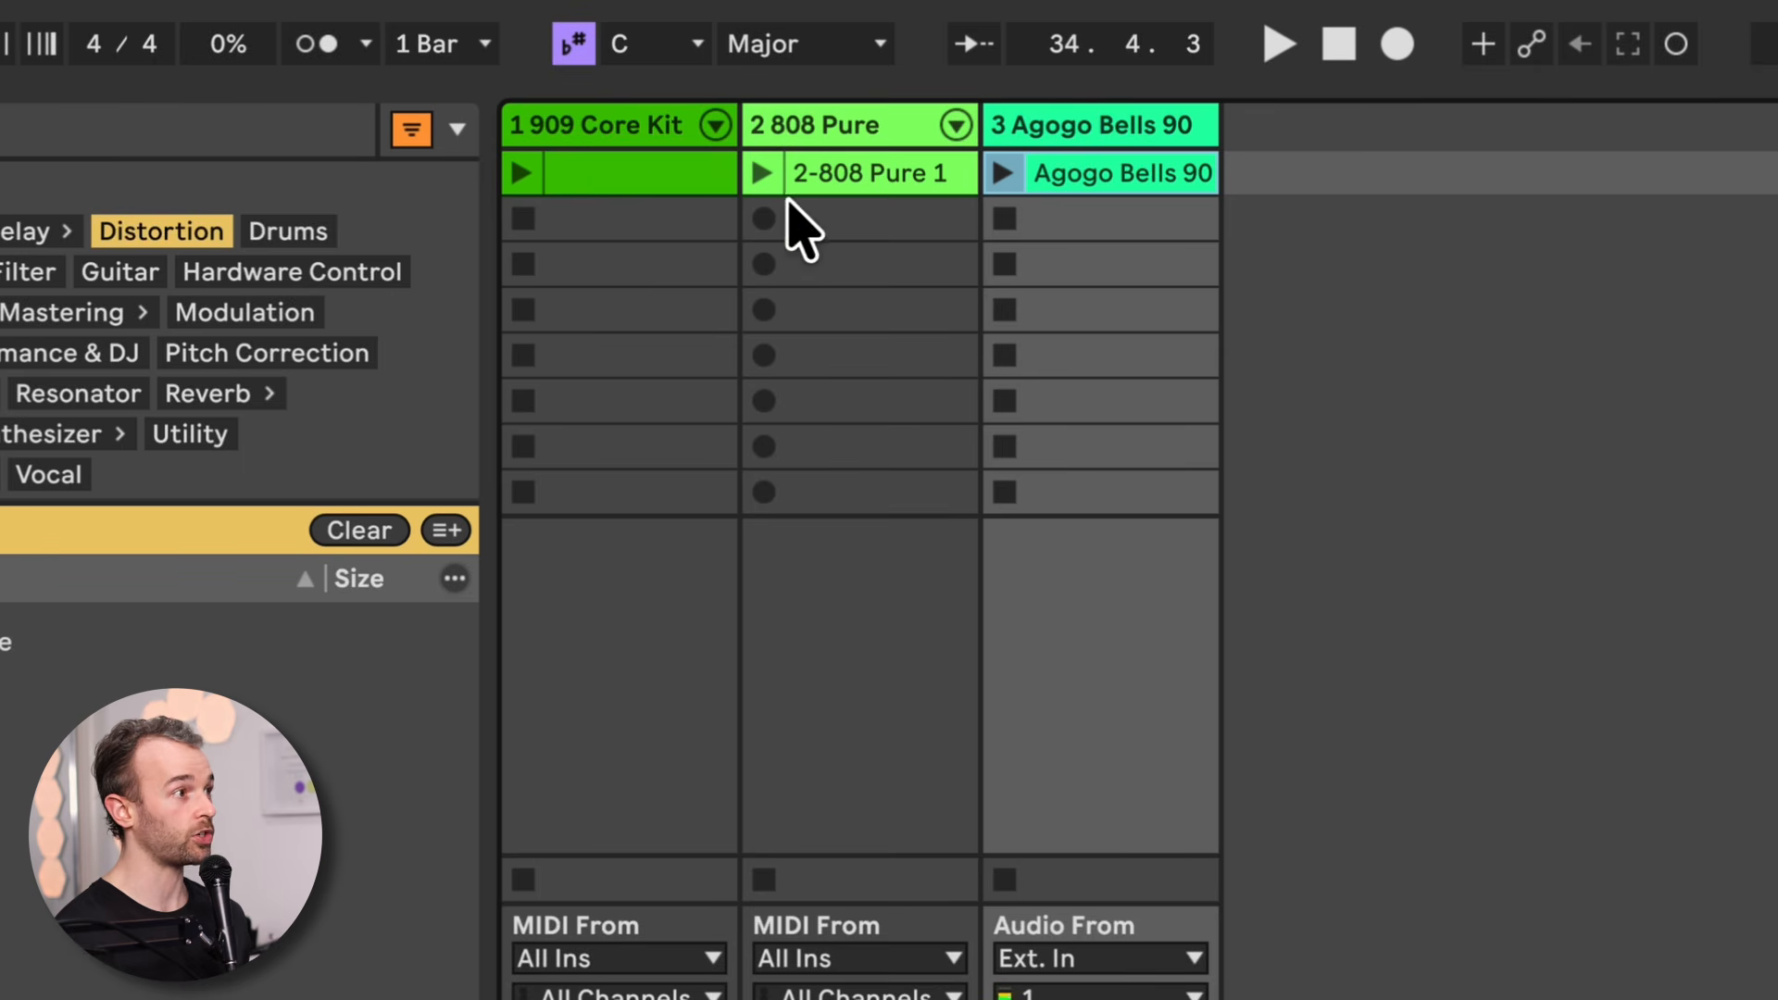
click(651, 176)
click(836, 185)
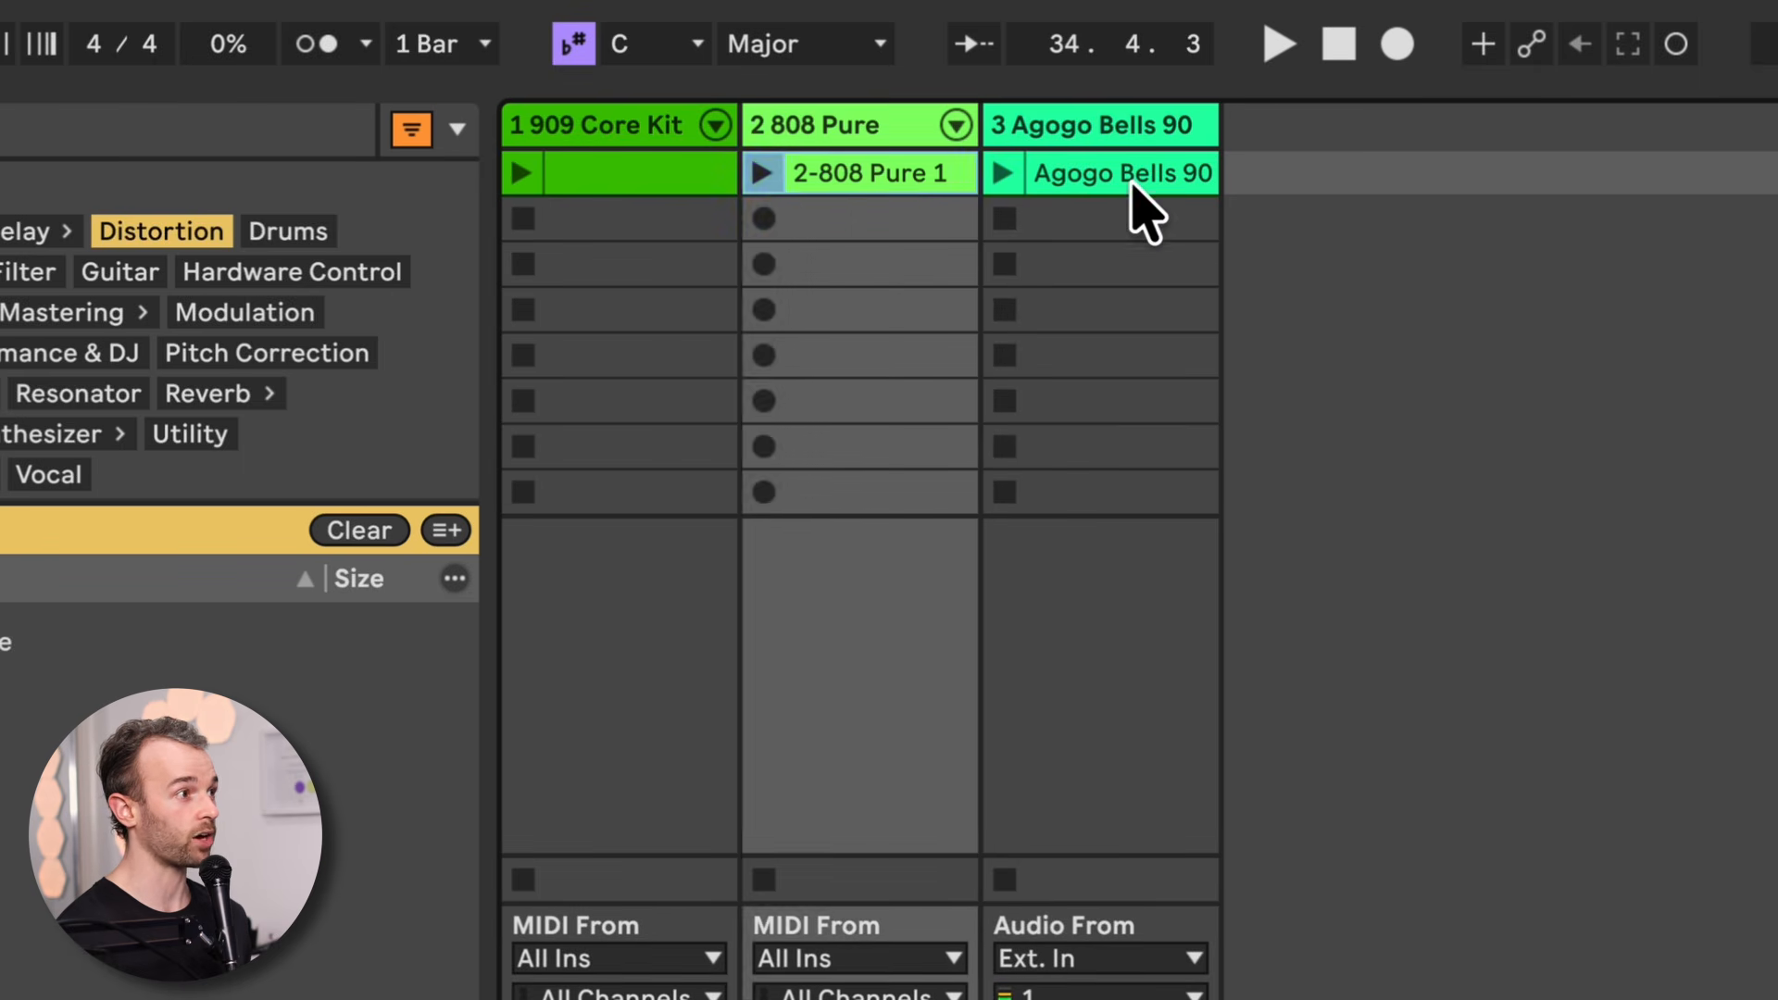
click(1139, 206)
click(603, 186)
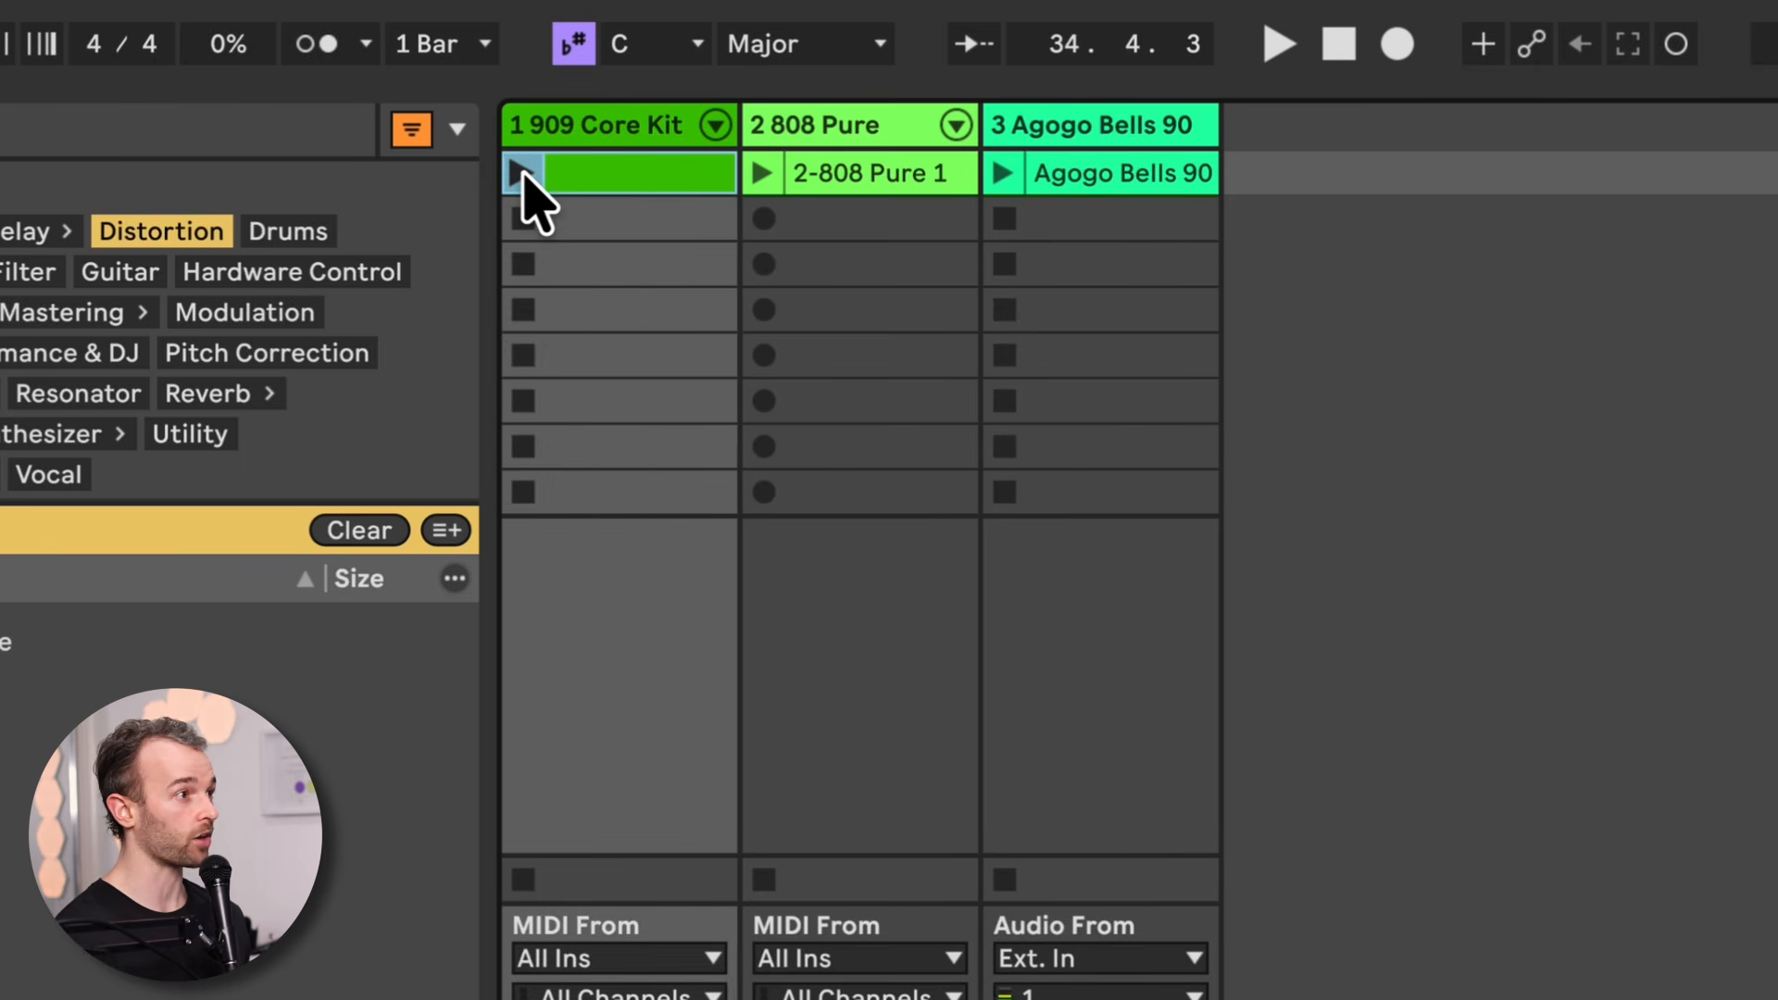
click(807, 188)
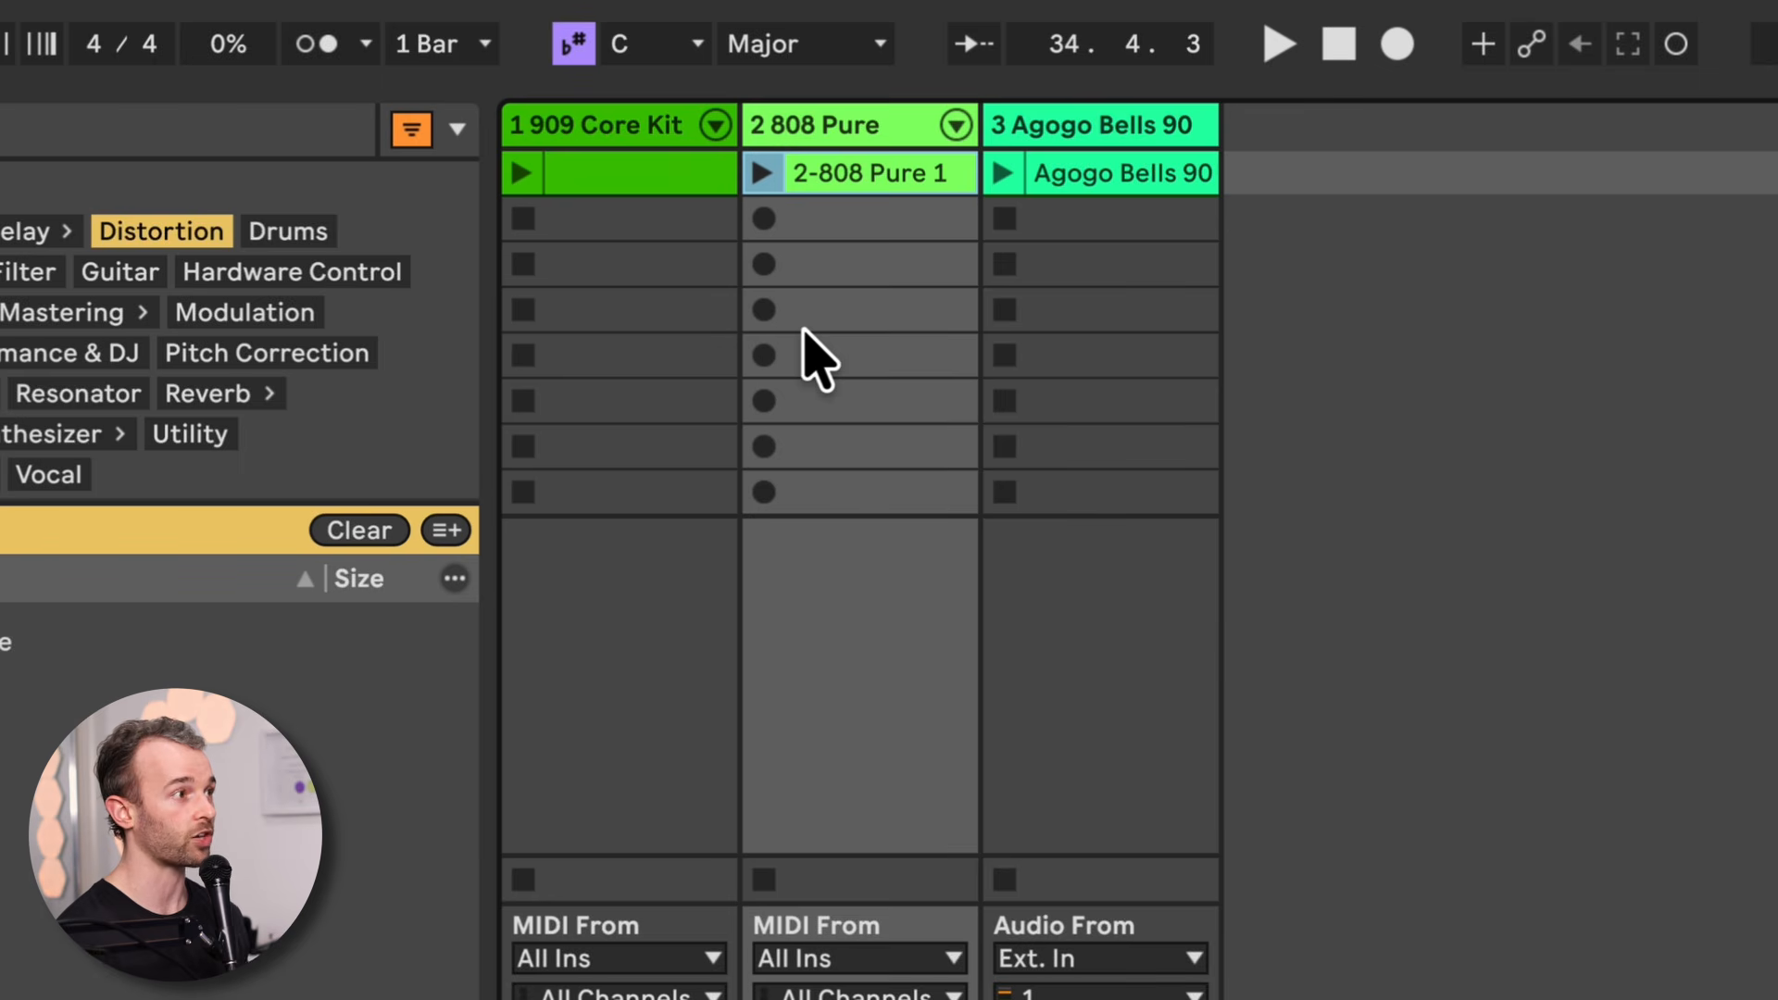
Launch the 909 Core Kit, 2-808 Pure 1 and Agogo Bells clips one after another to build up the groove
click(523, 174)
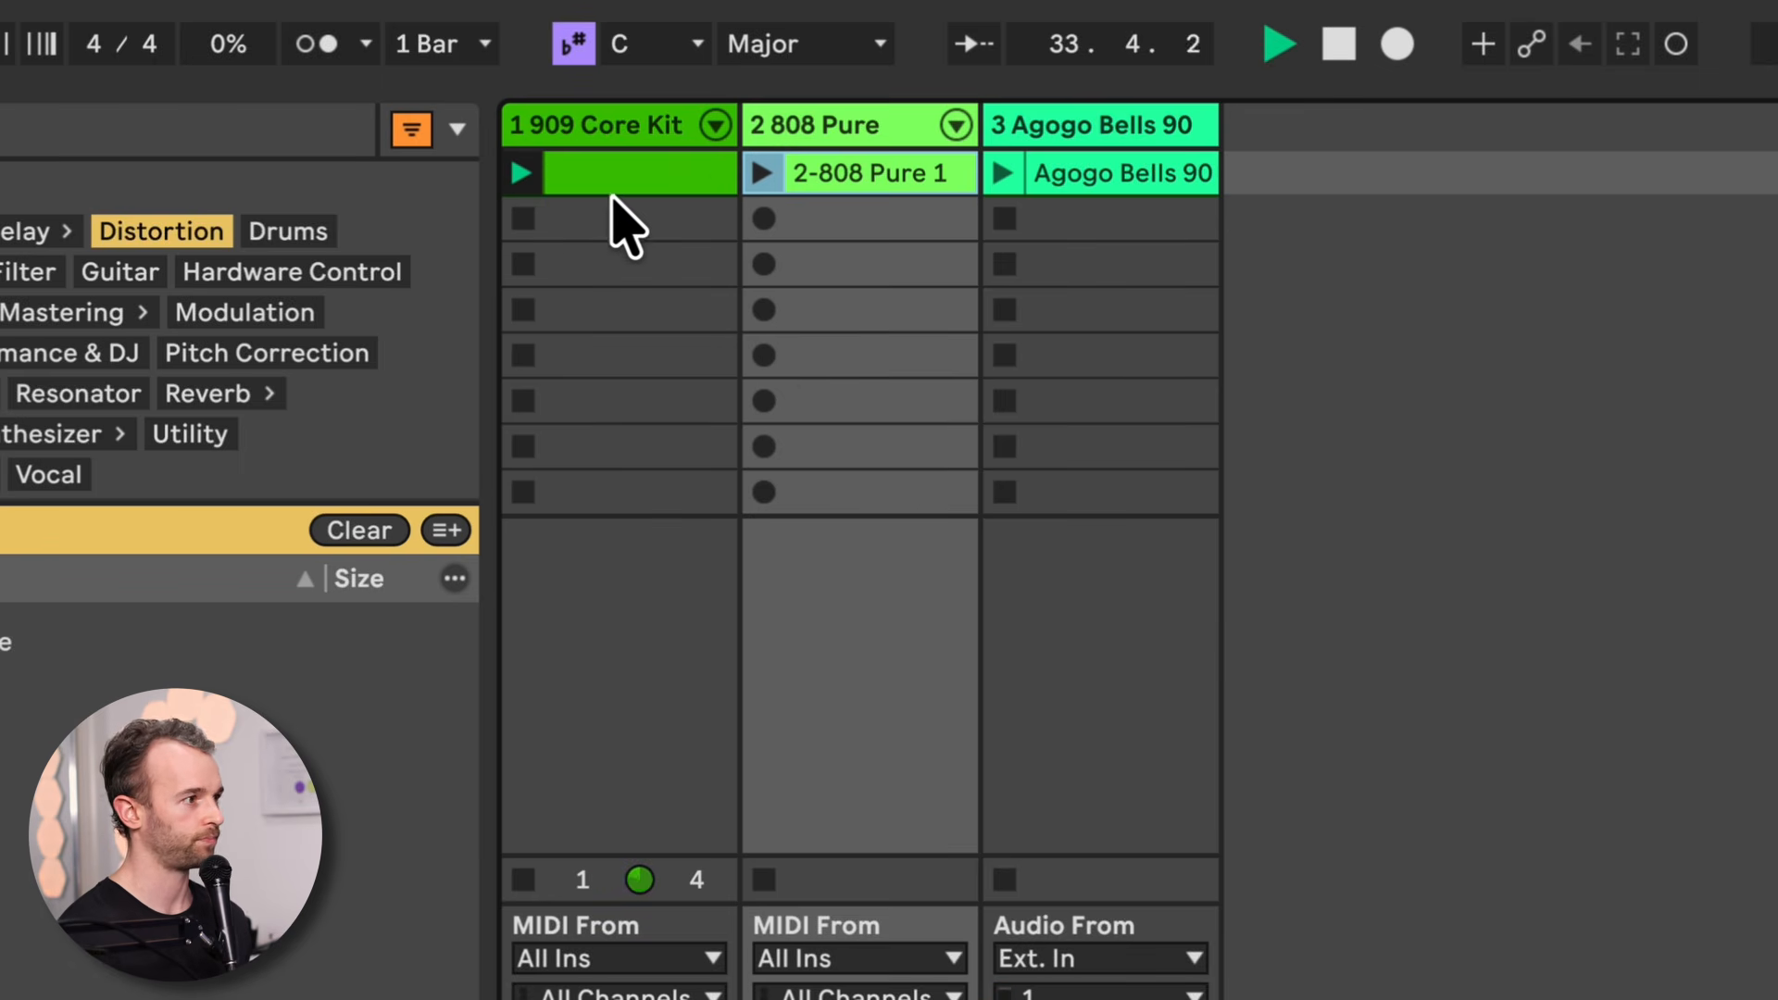
click(758, 175)
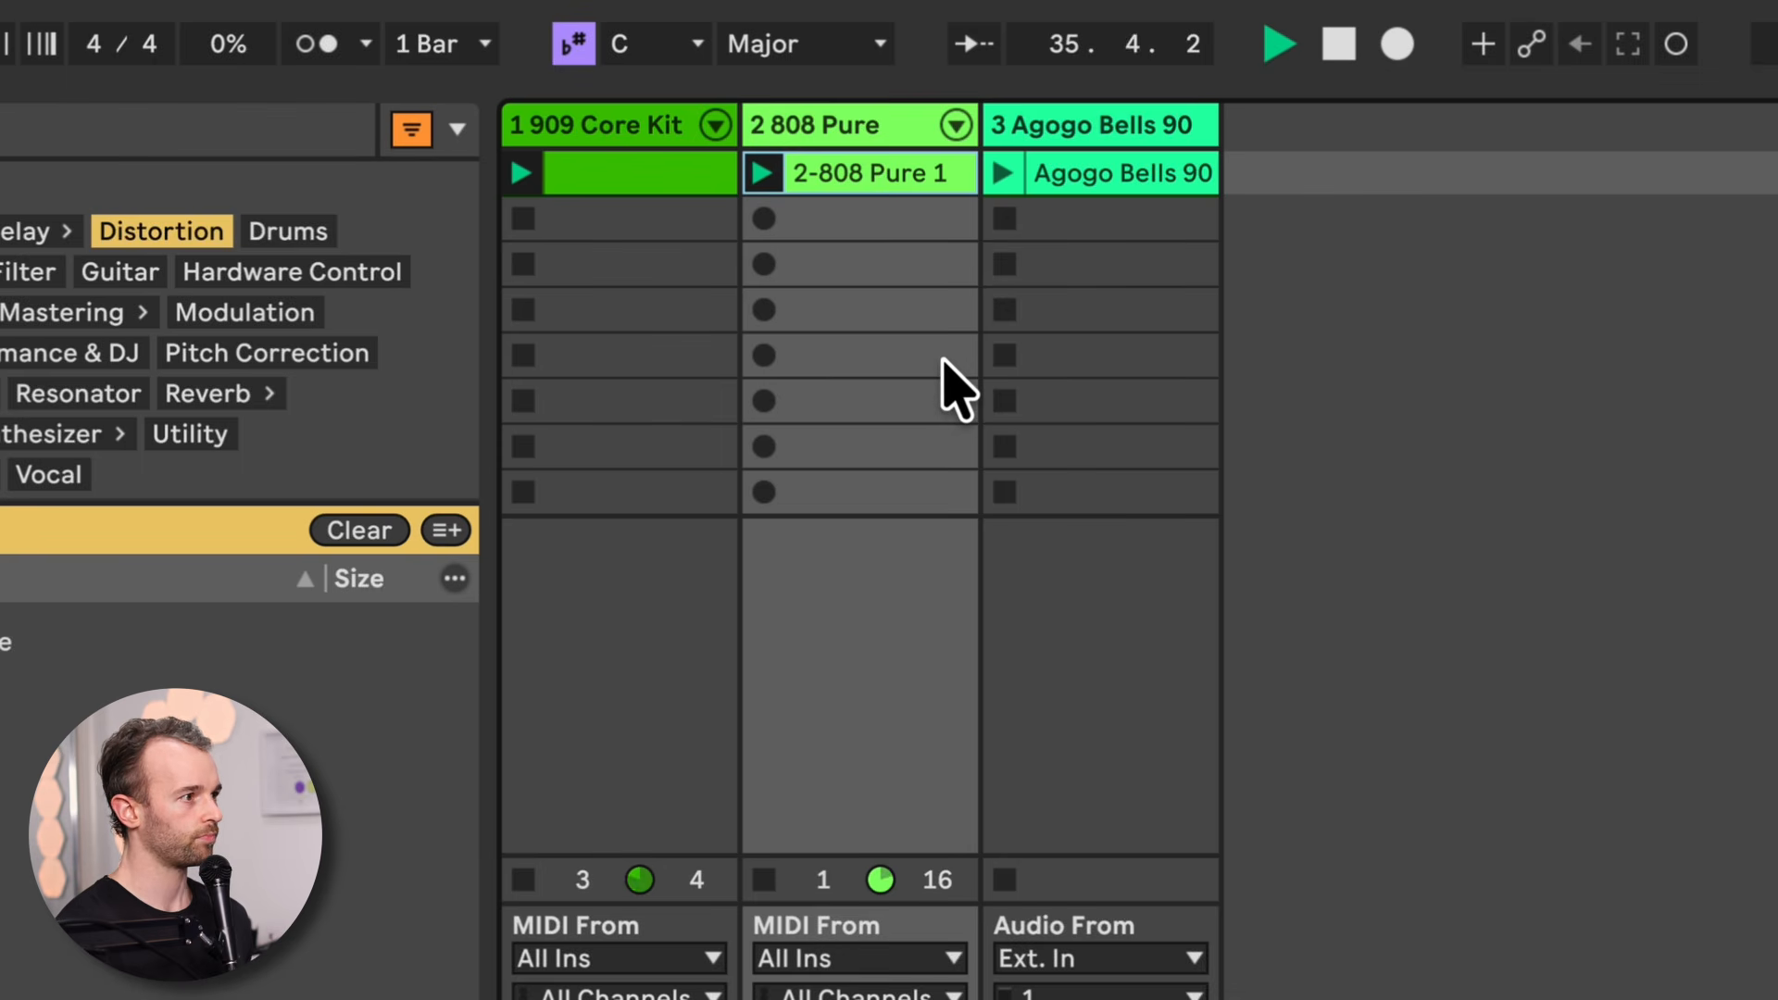
click(1000, 173)
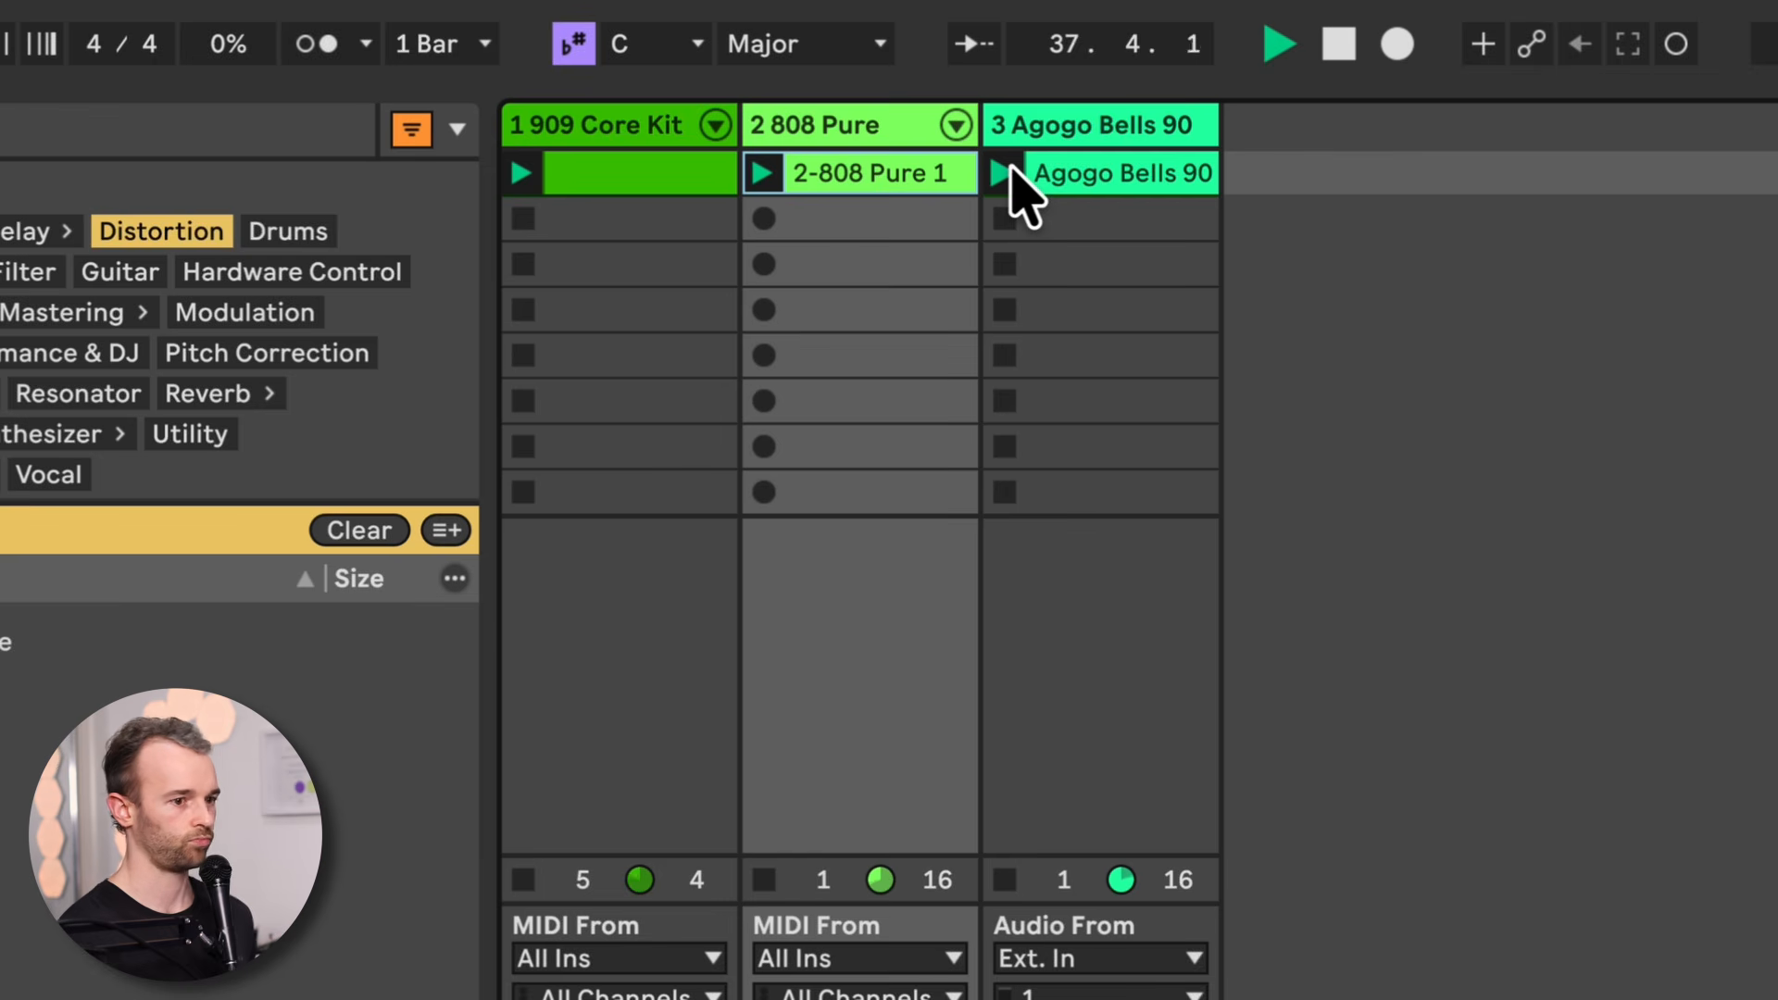
Stop the clips on the 808 Pure, 909 Core Kit and Agogo Bells tracks one by one during playback
click(764, 880)
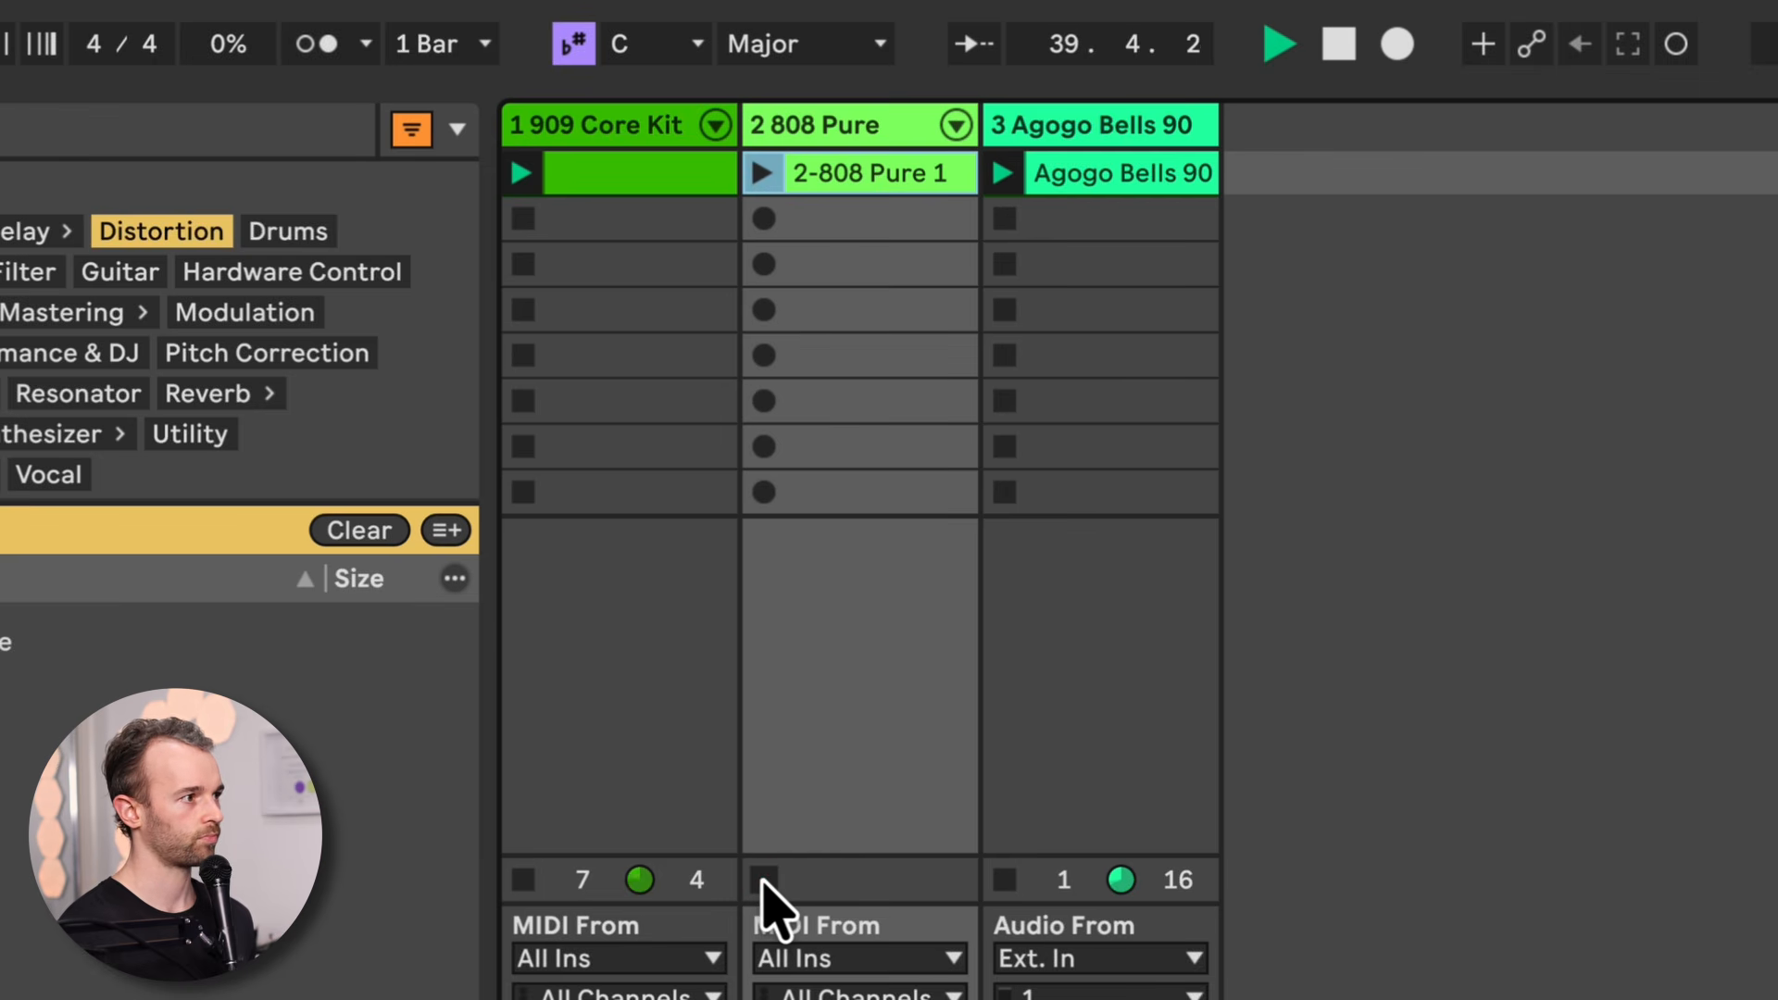
click(524, 879)
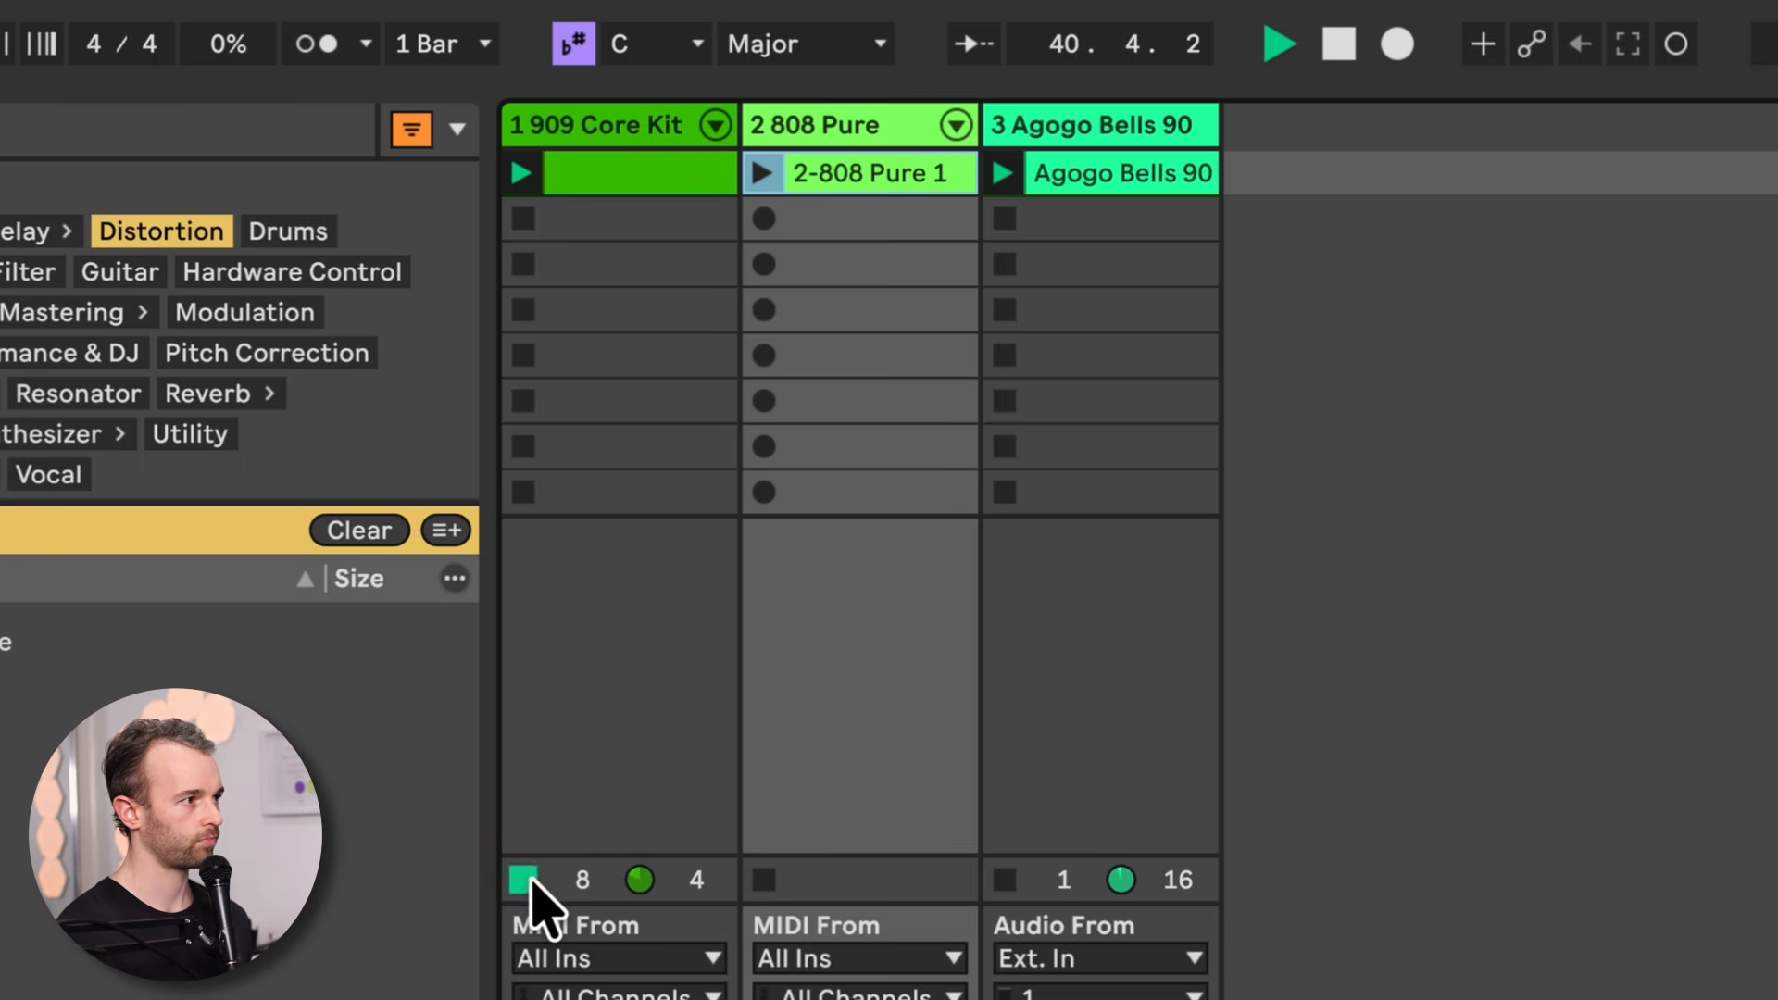
click(1005, 882)
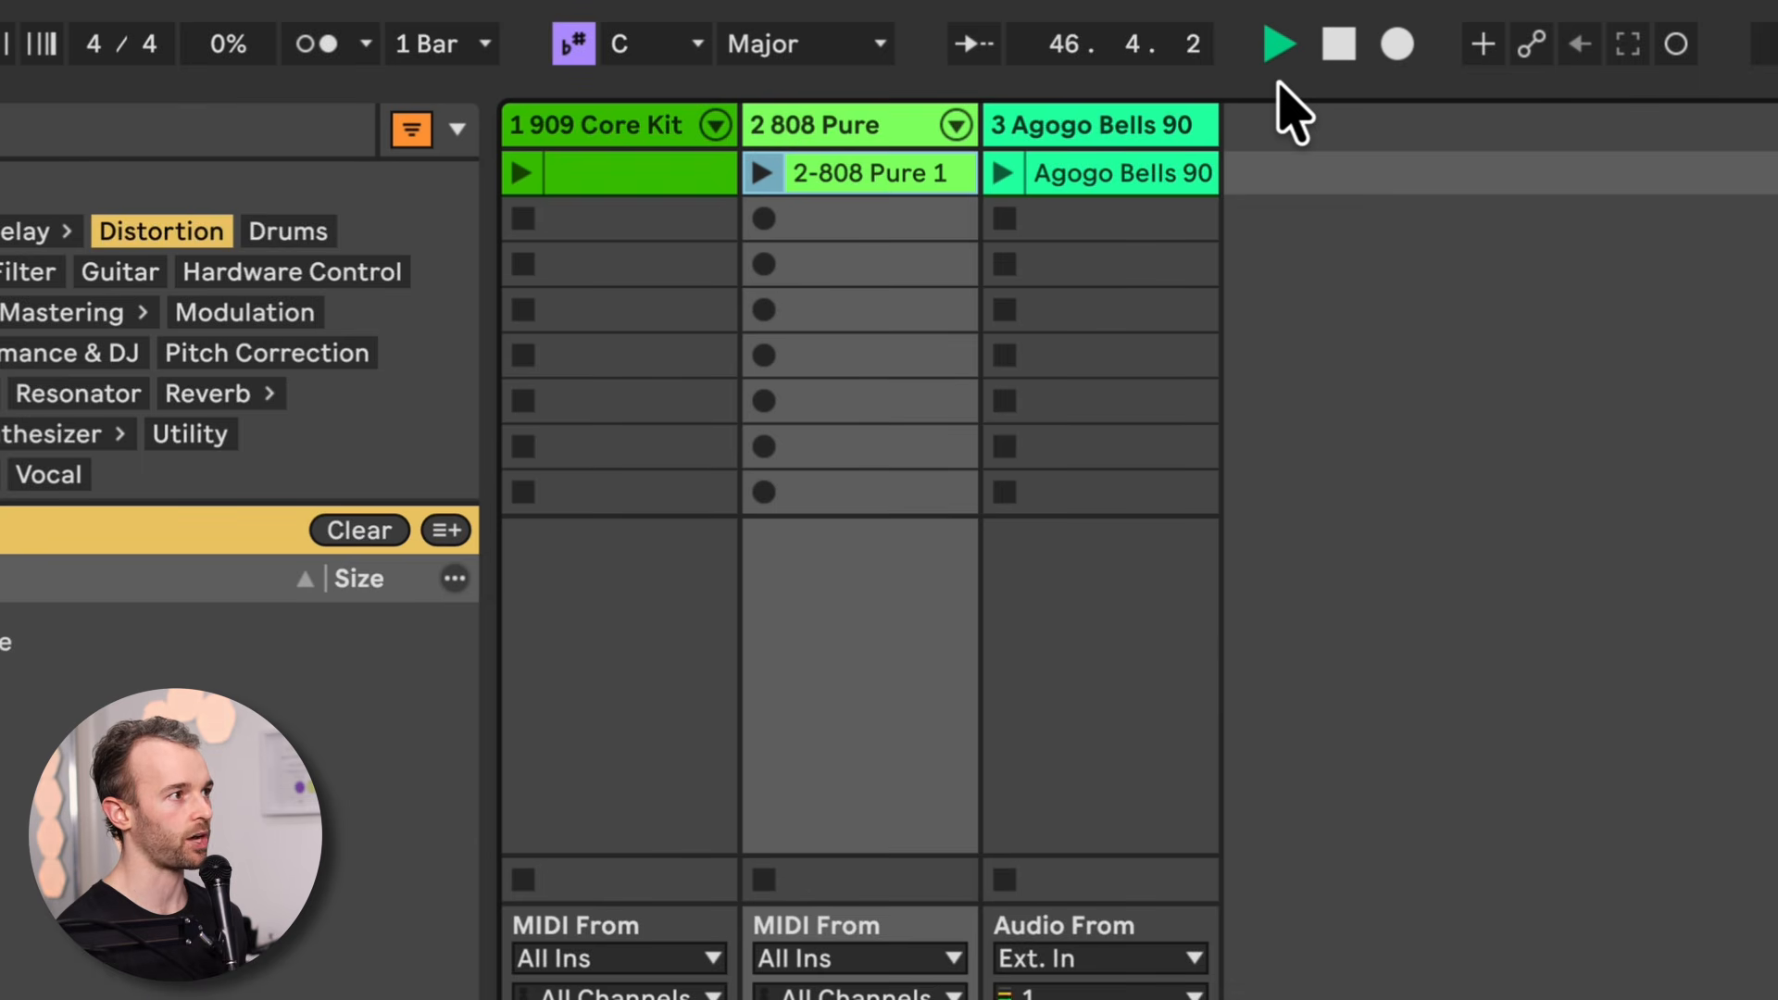
Stop playback, select the Agogo Bells, 2-808 Pure 1 and 909 Core Kit clips in turn, and check the Arrangement View
key(space)
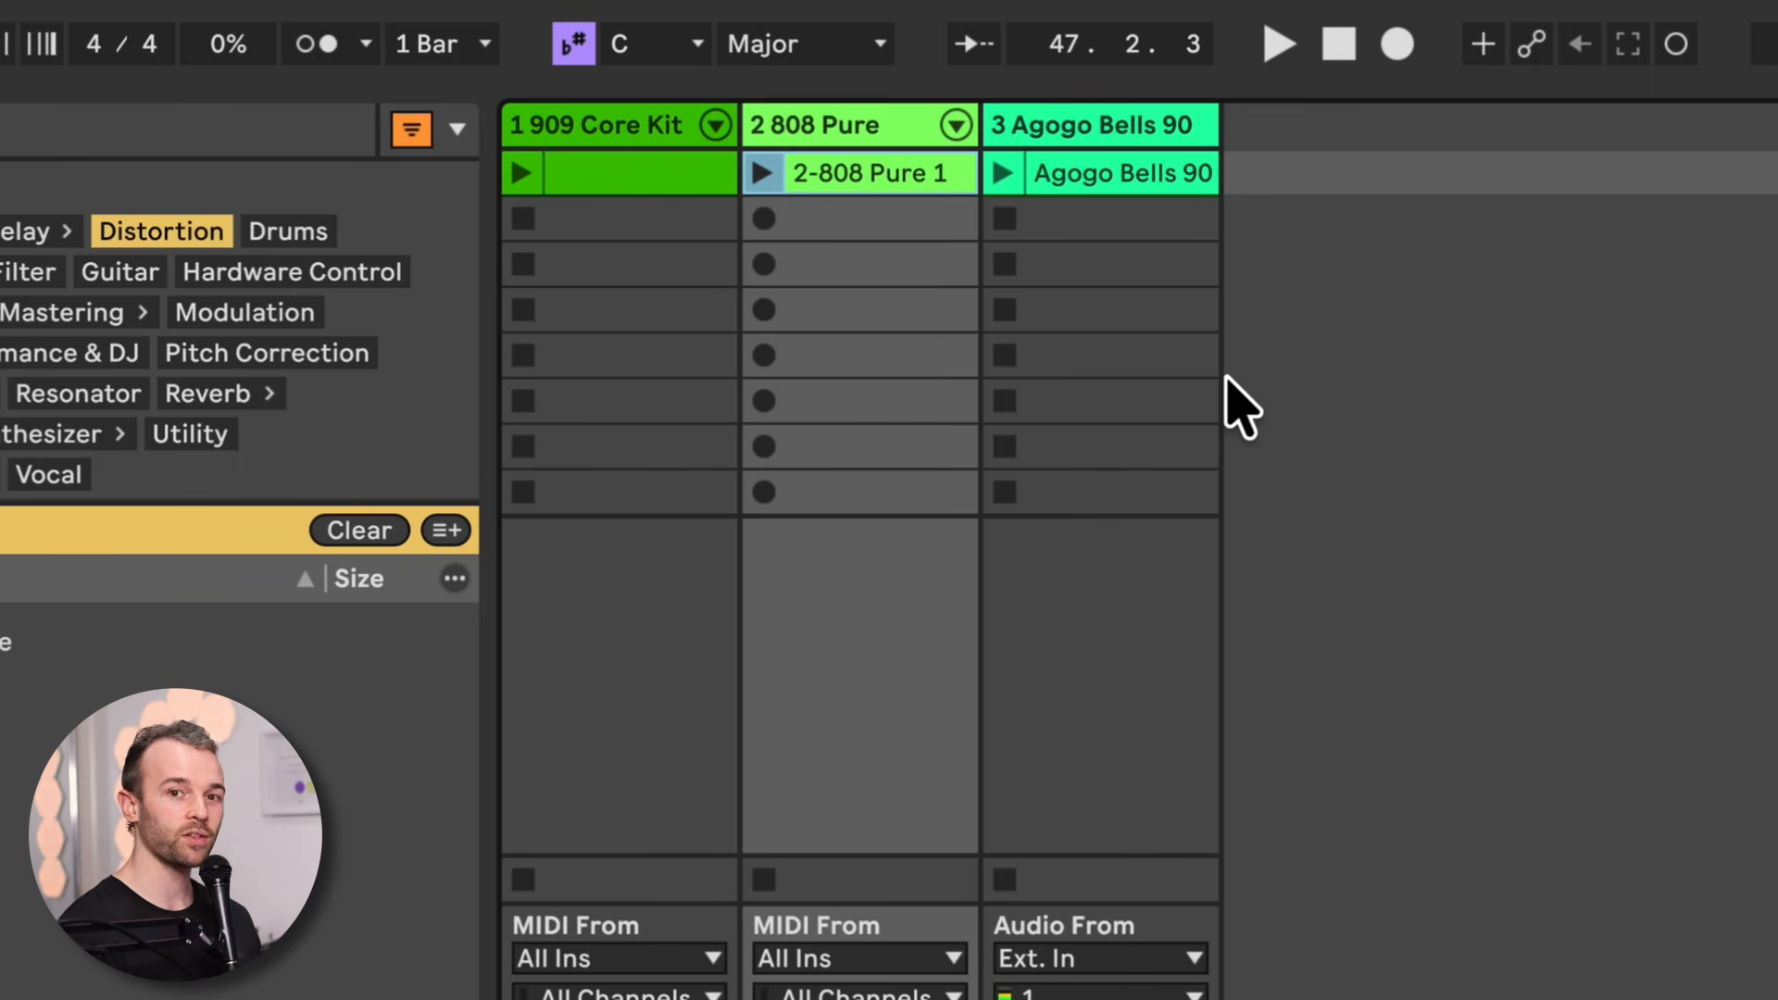
click(1074, 171)
click(879, 172)
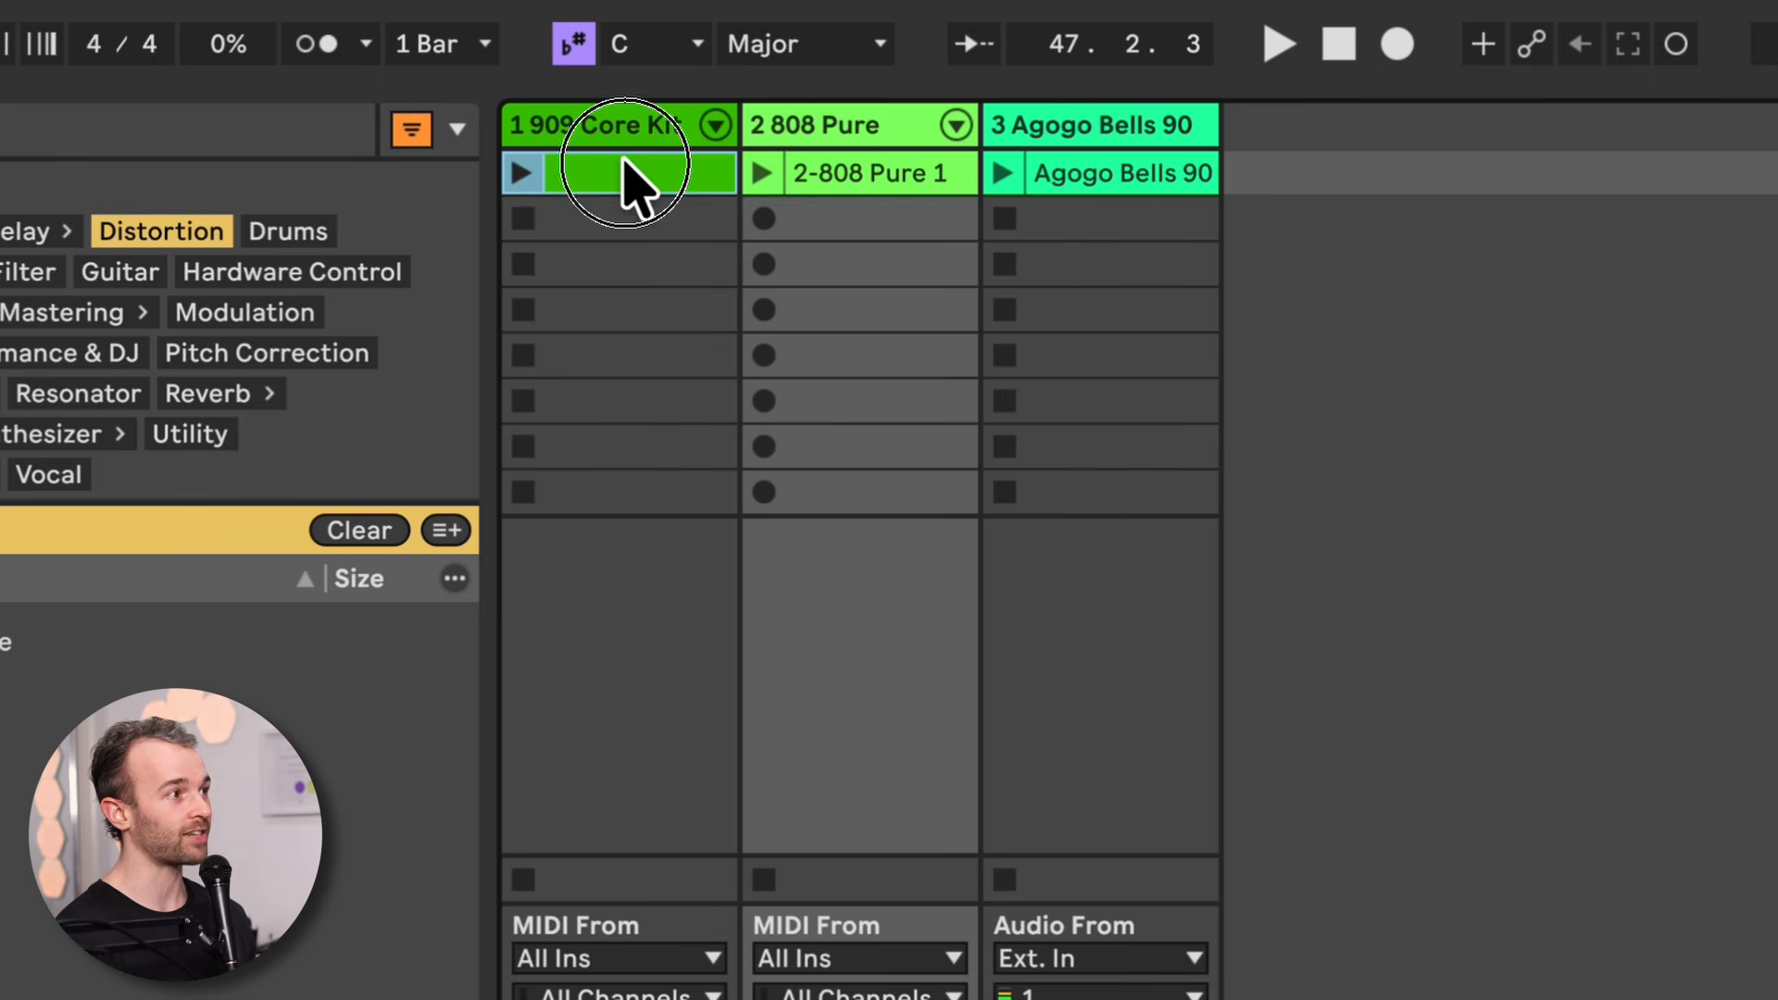
click(623, 161)
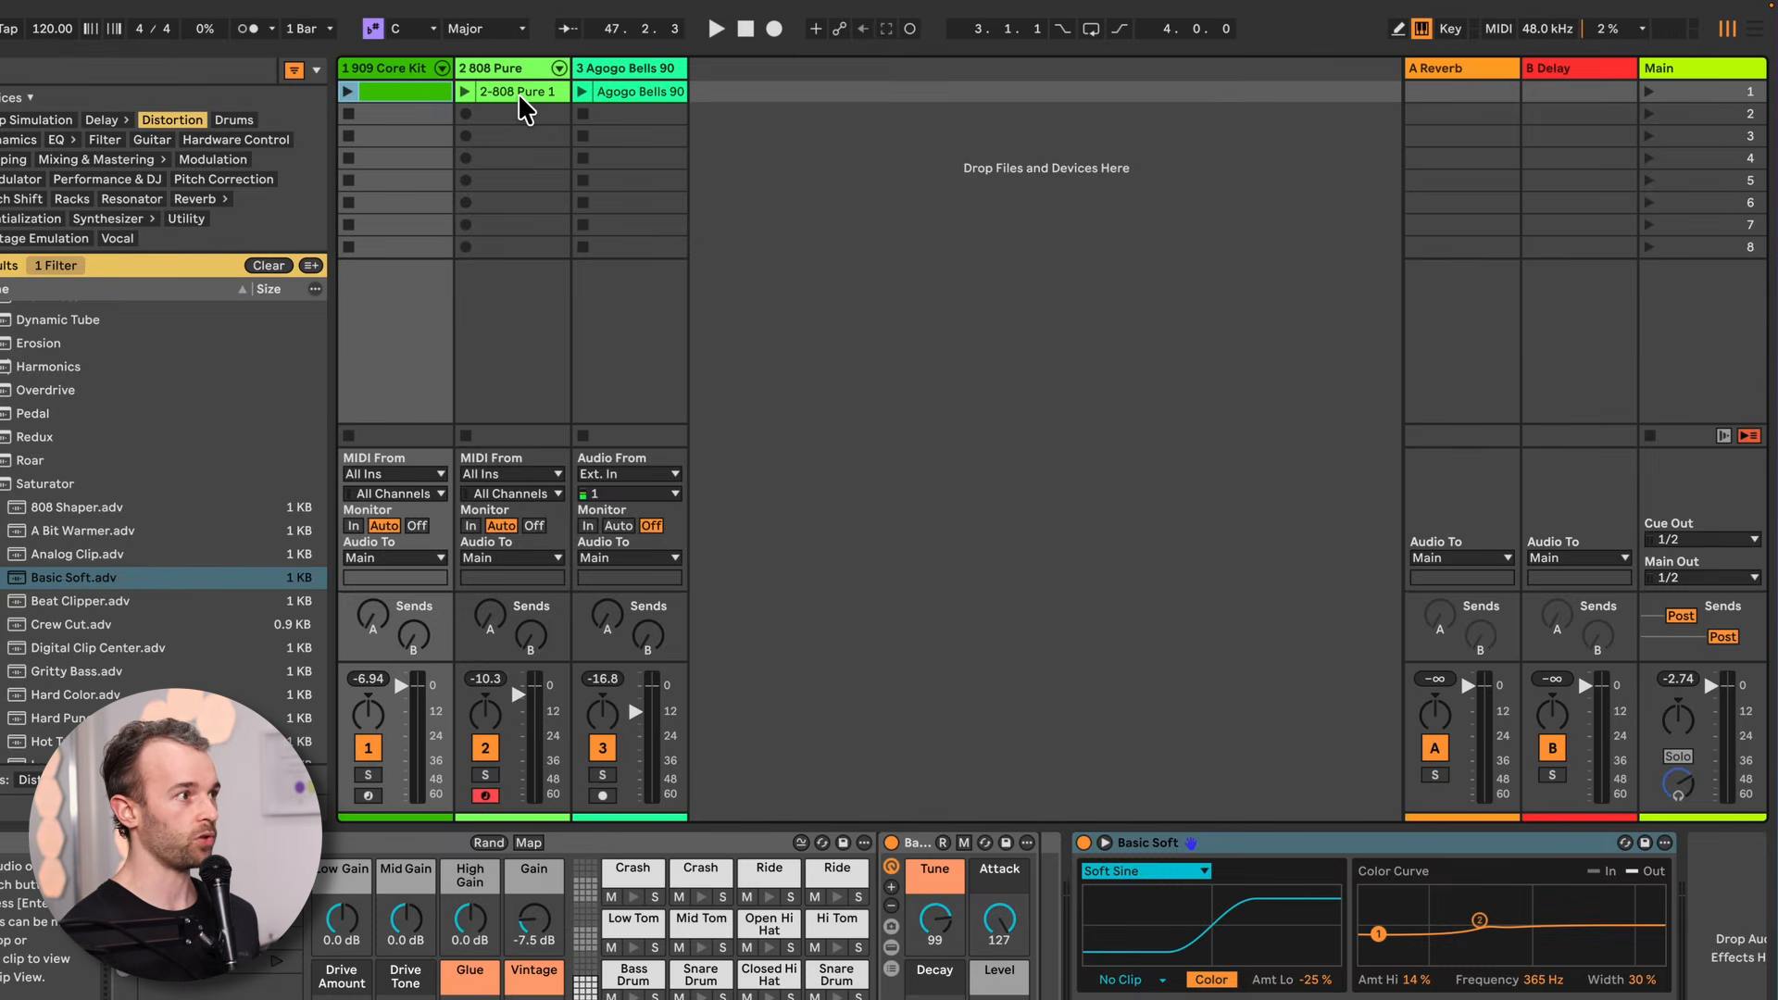
key(Tab)
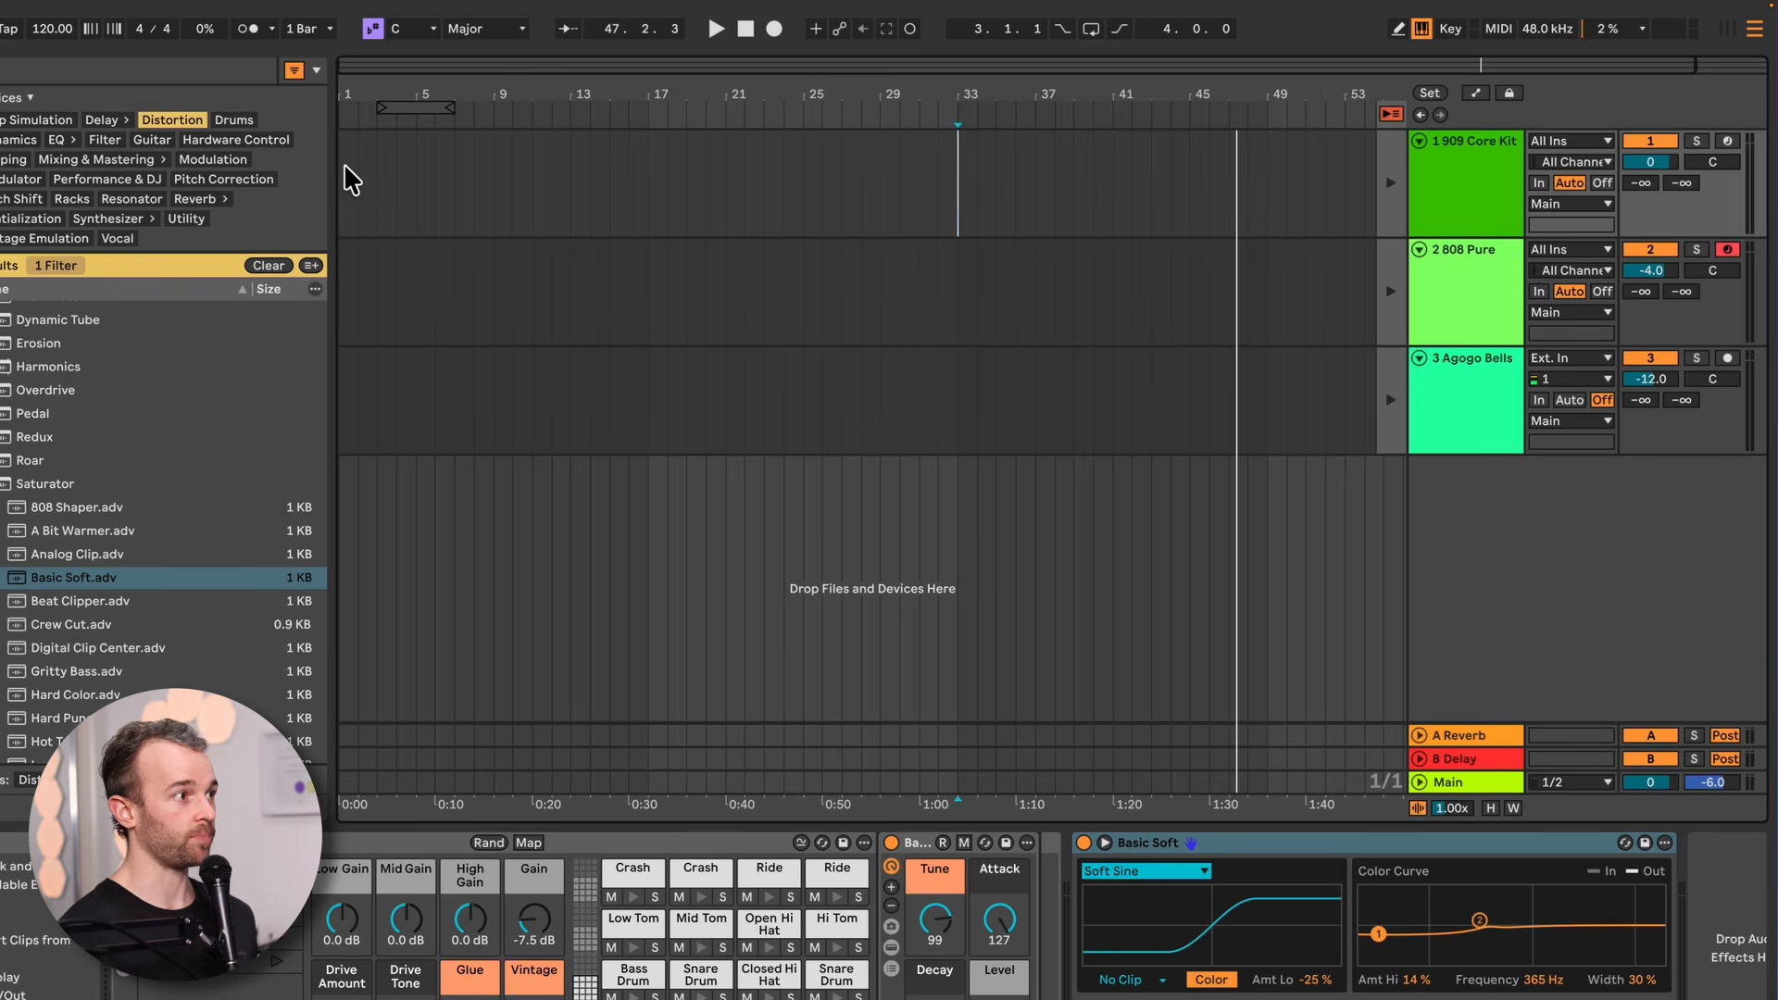
key(Tab)
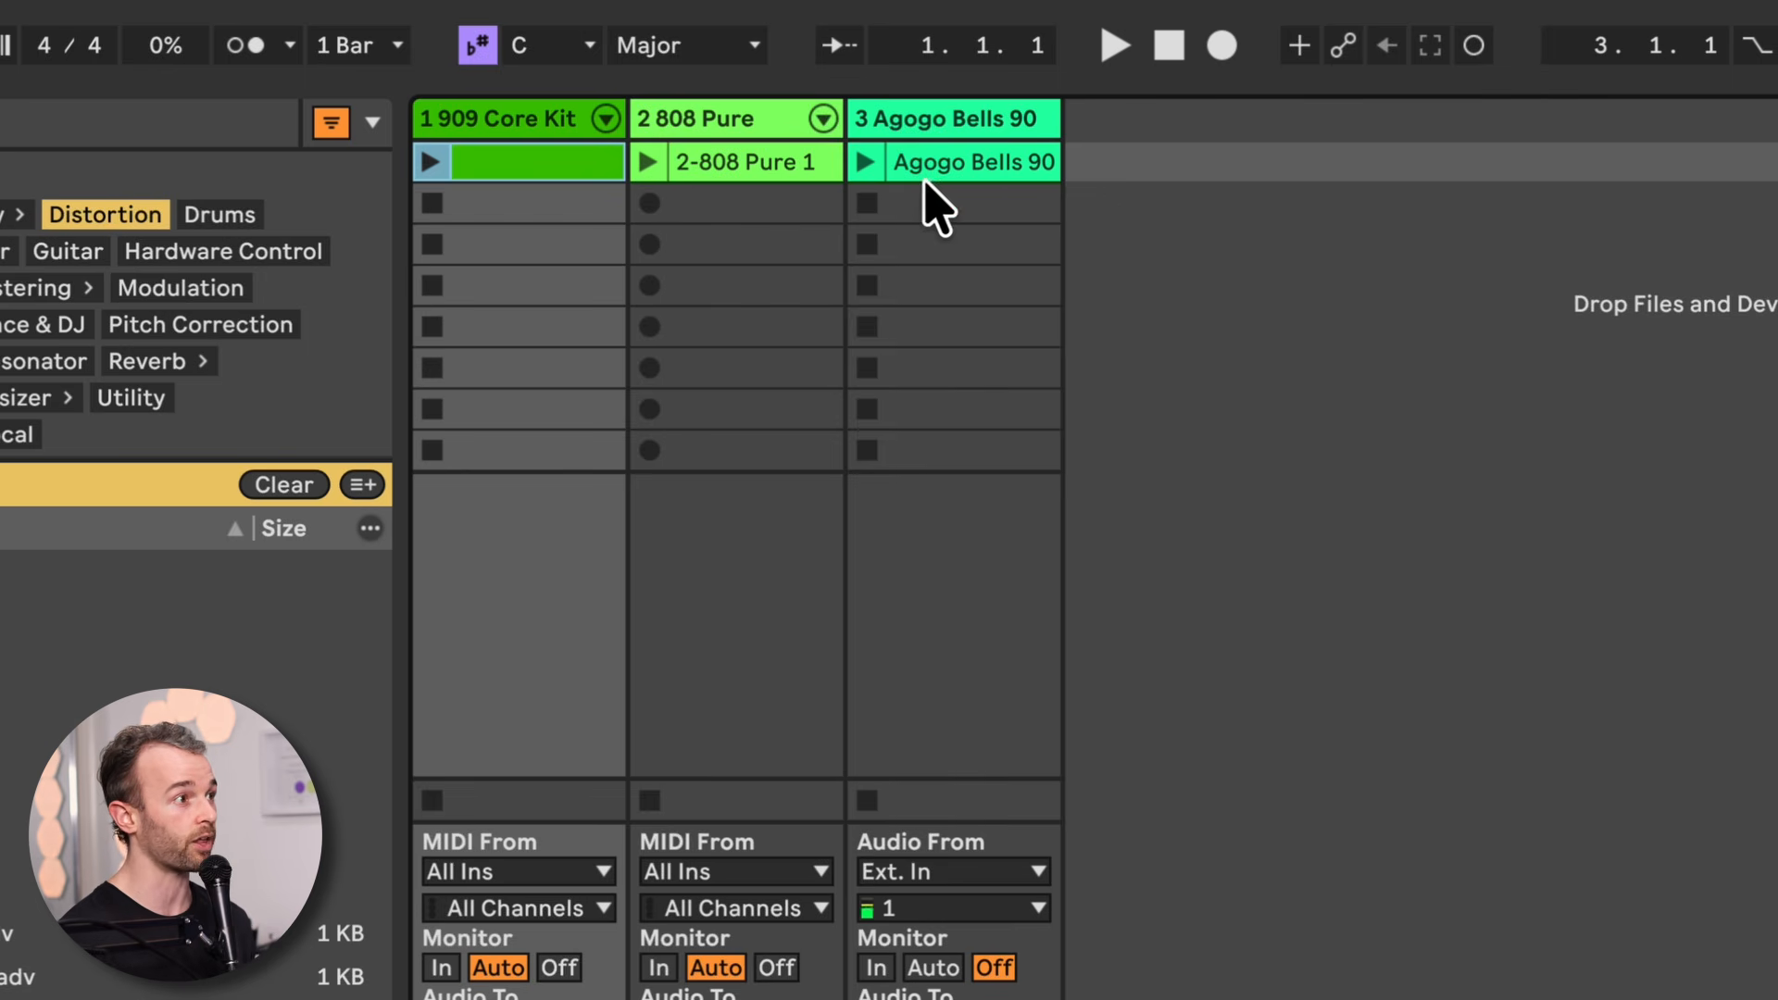
Enable Arrangement recording and launch the 909 Core Kit, 2-808 Pure 1 and Agogo Bells clips one after another
click(1220, 46)
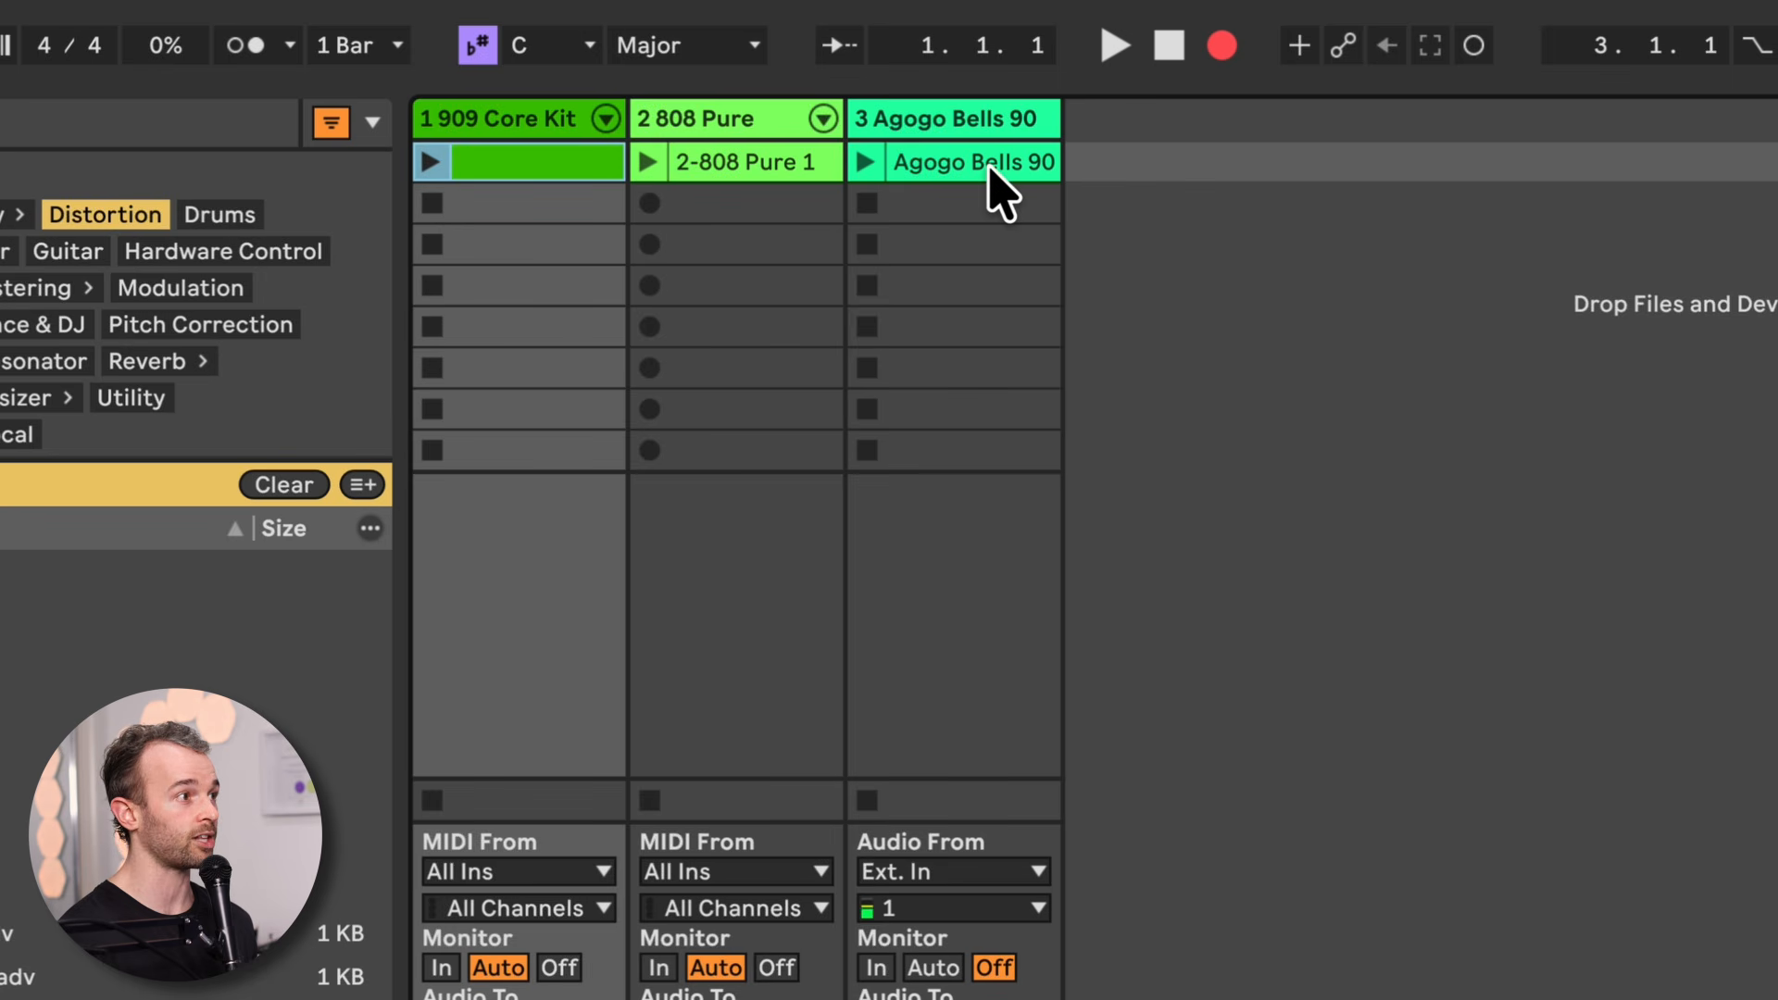
click(429, 164)
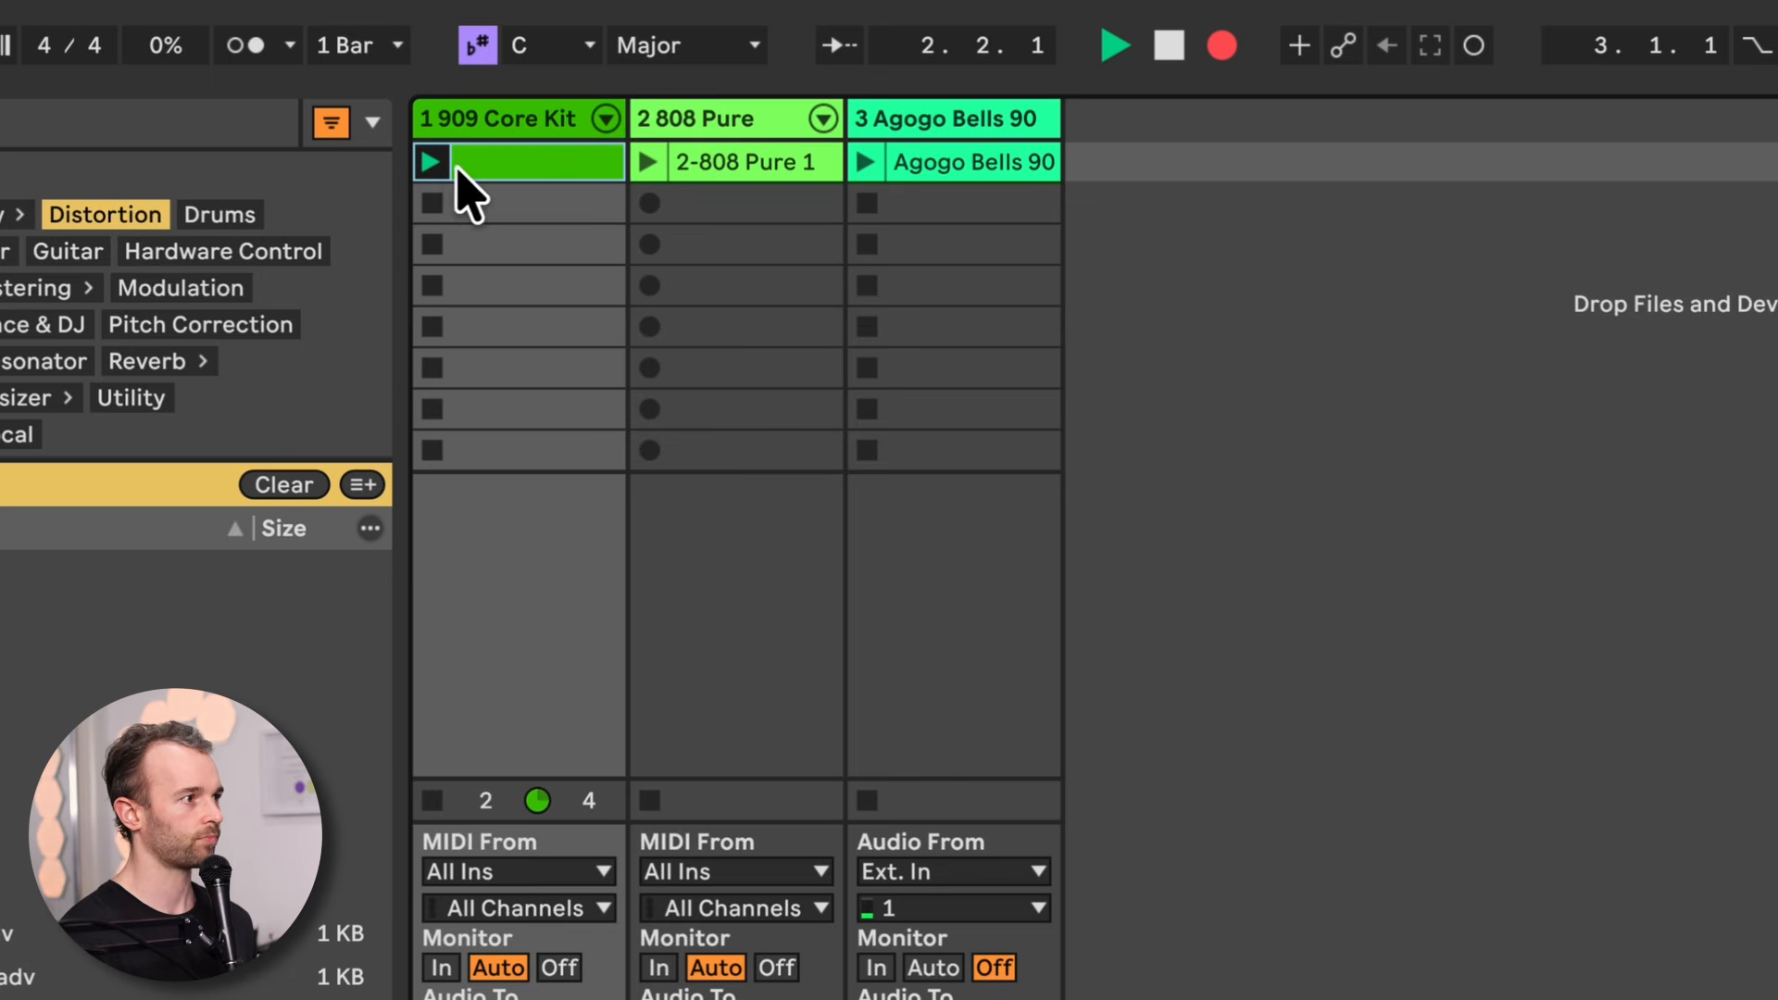
click(648, 164)
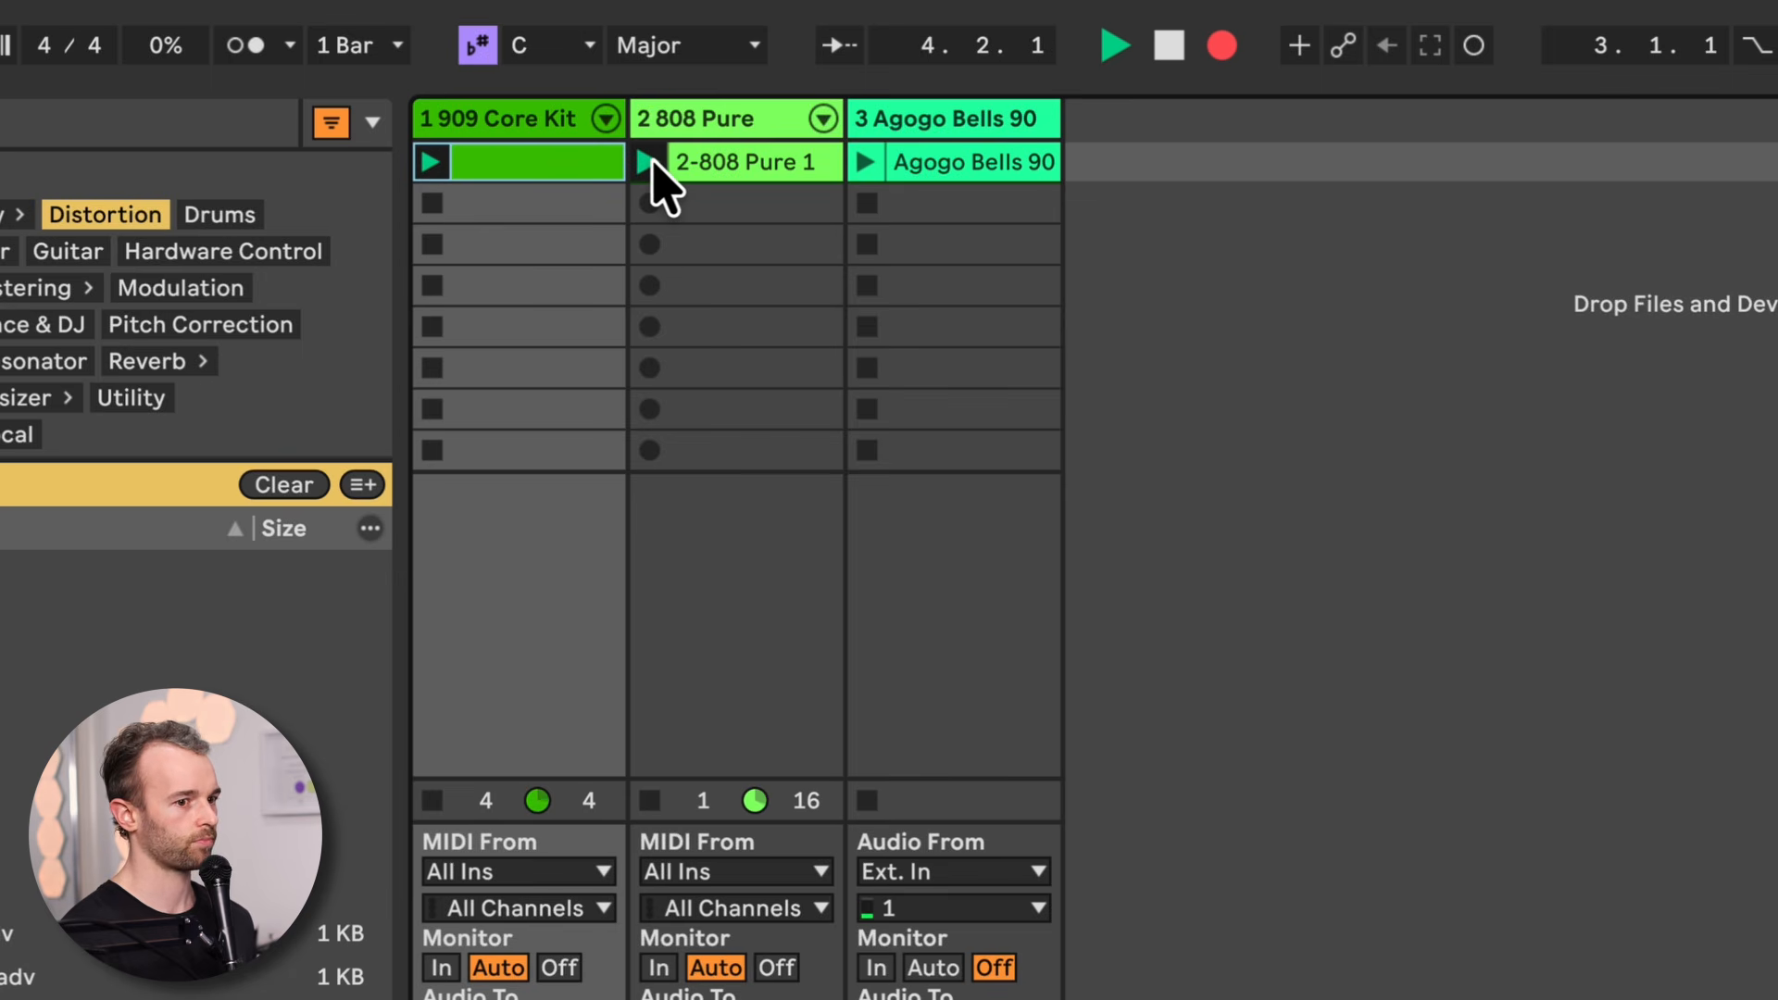
click(863, 165)
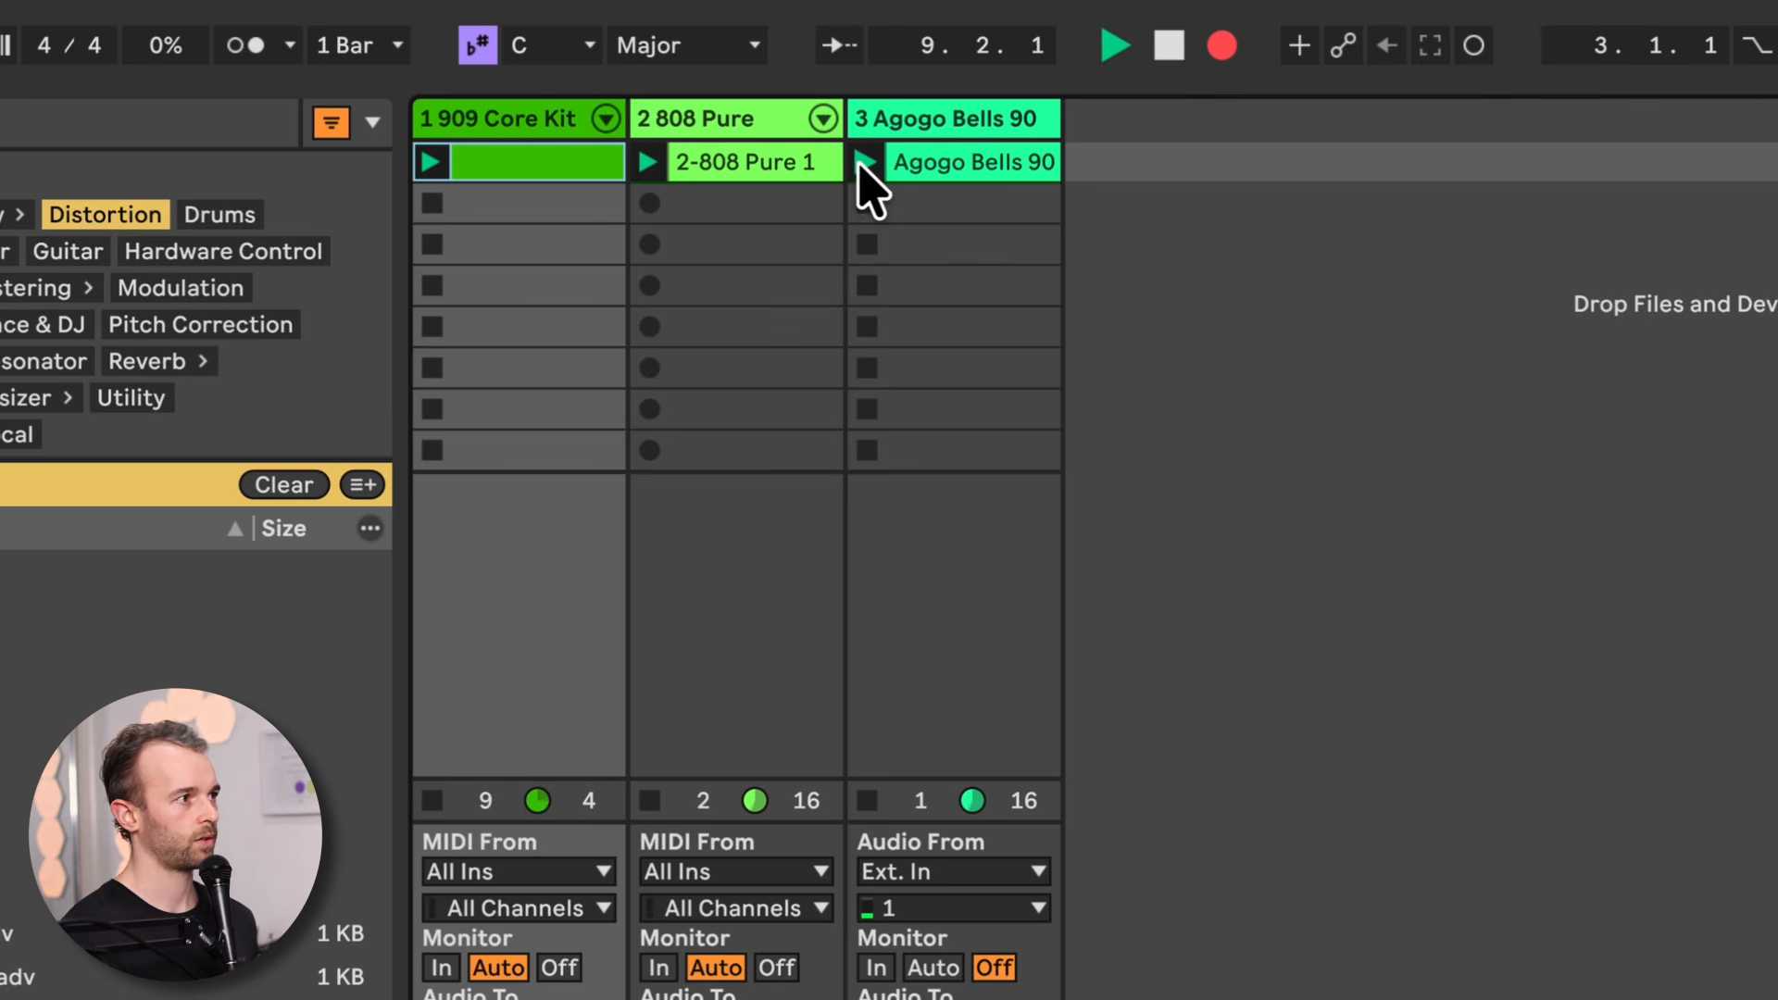
Stop the clips on the 808 Pure, 909 Core Kit and Agogo Bells tracks one by one and end the recording
click(649, 800)
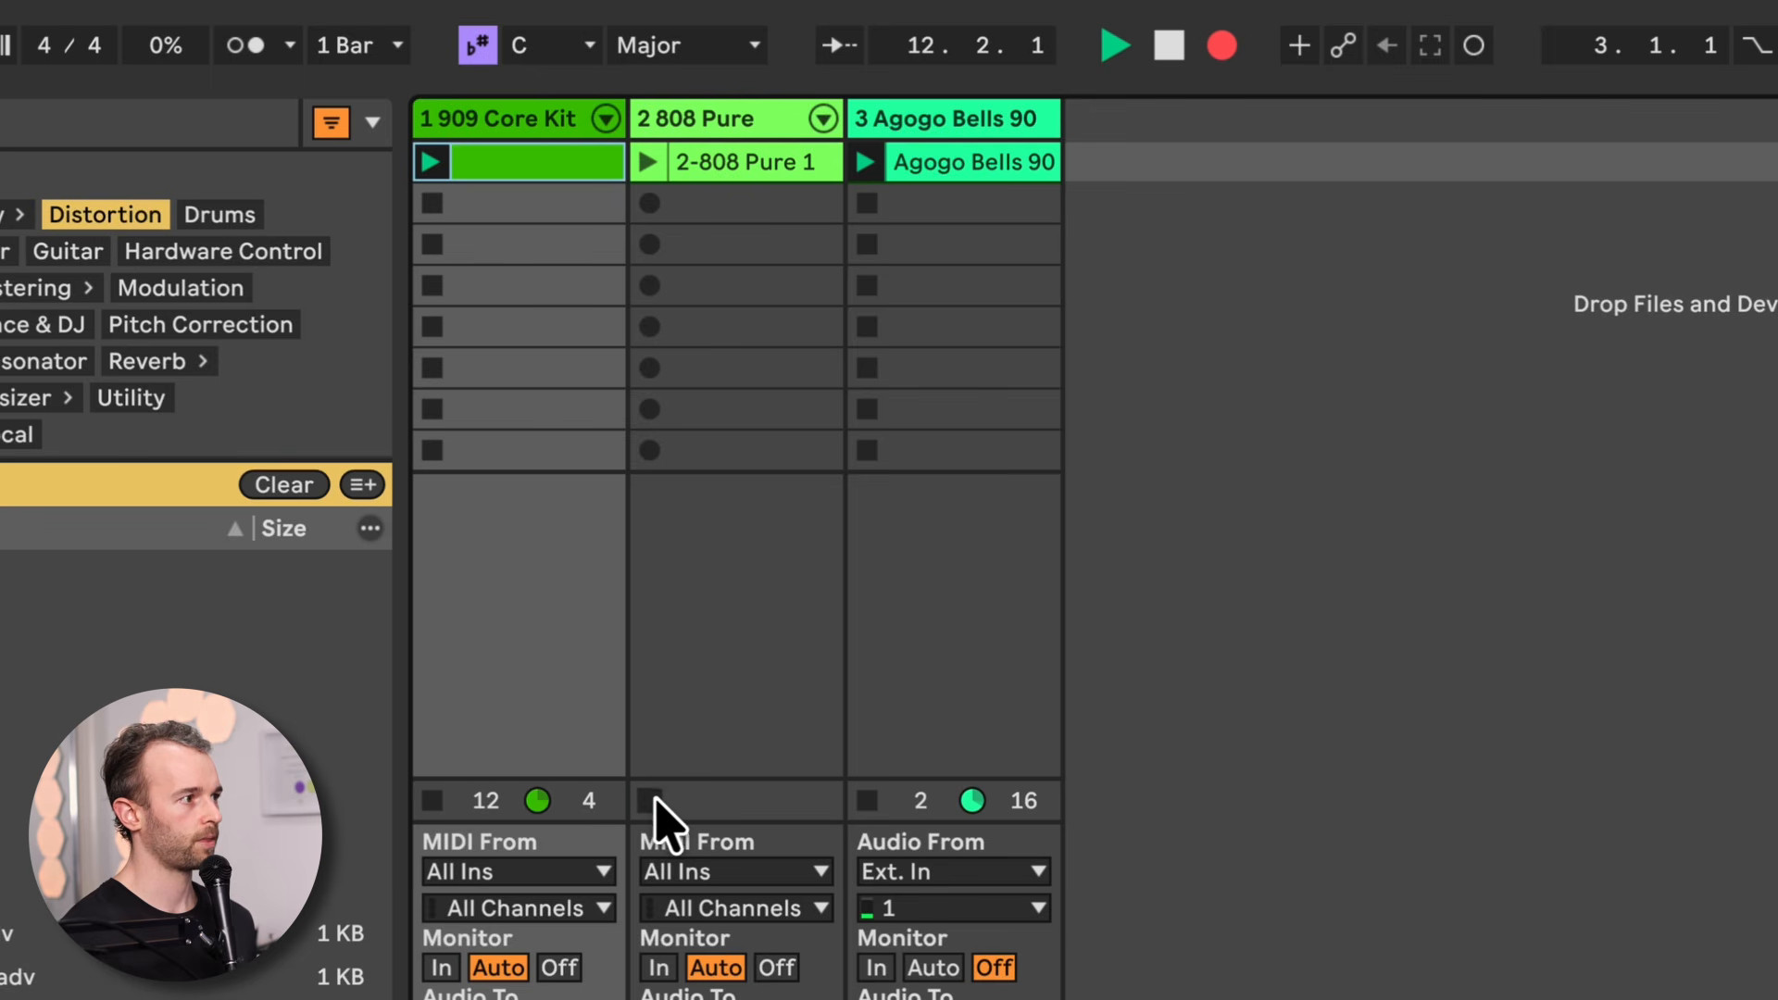
click(432, 800)
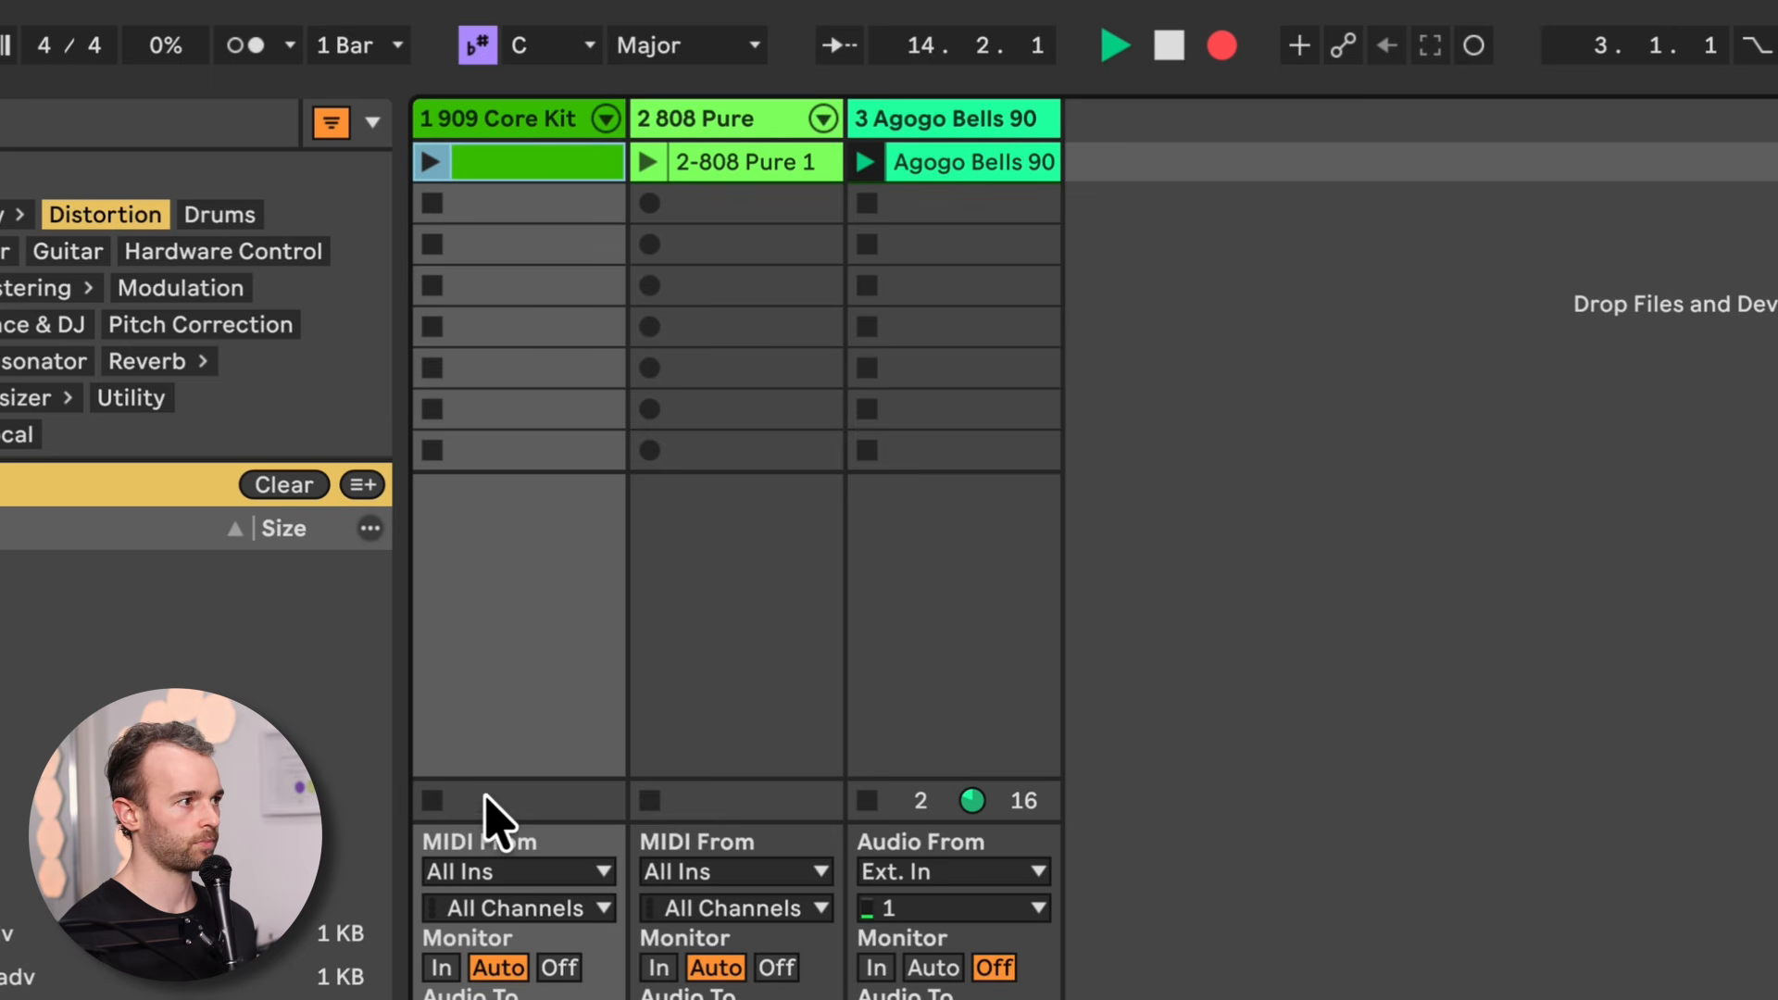
click(866, 802)
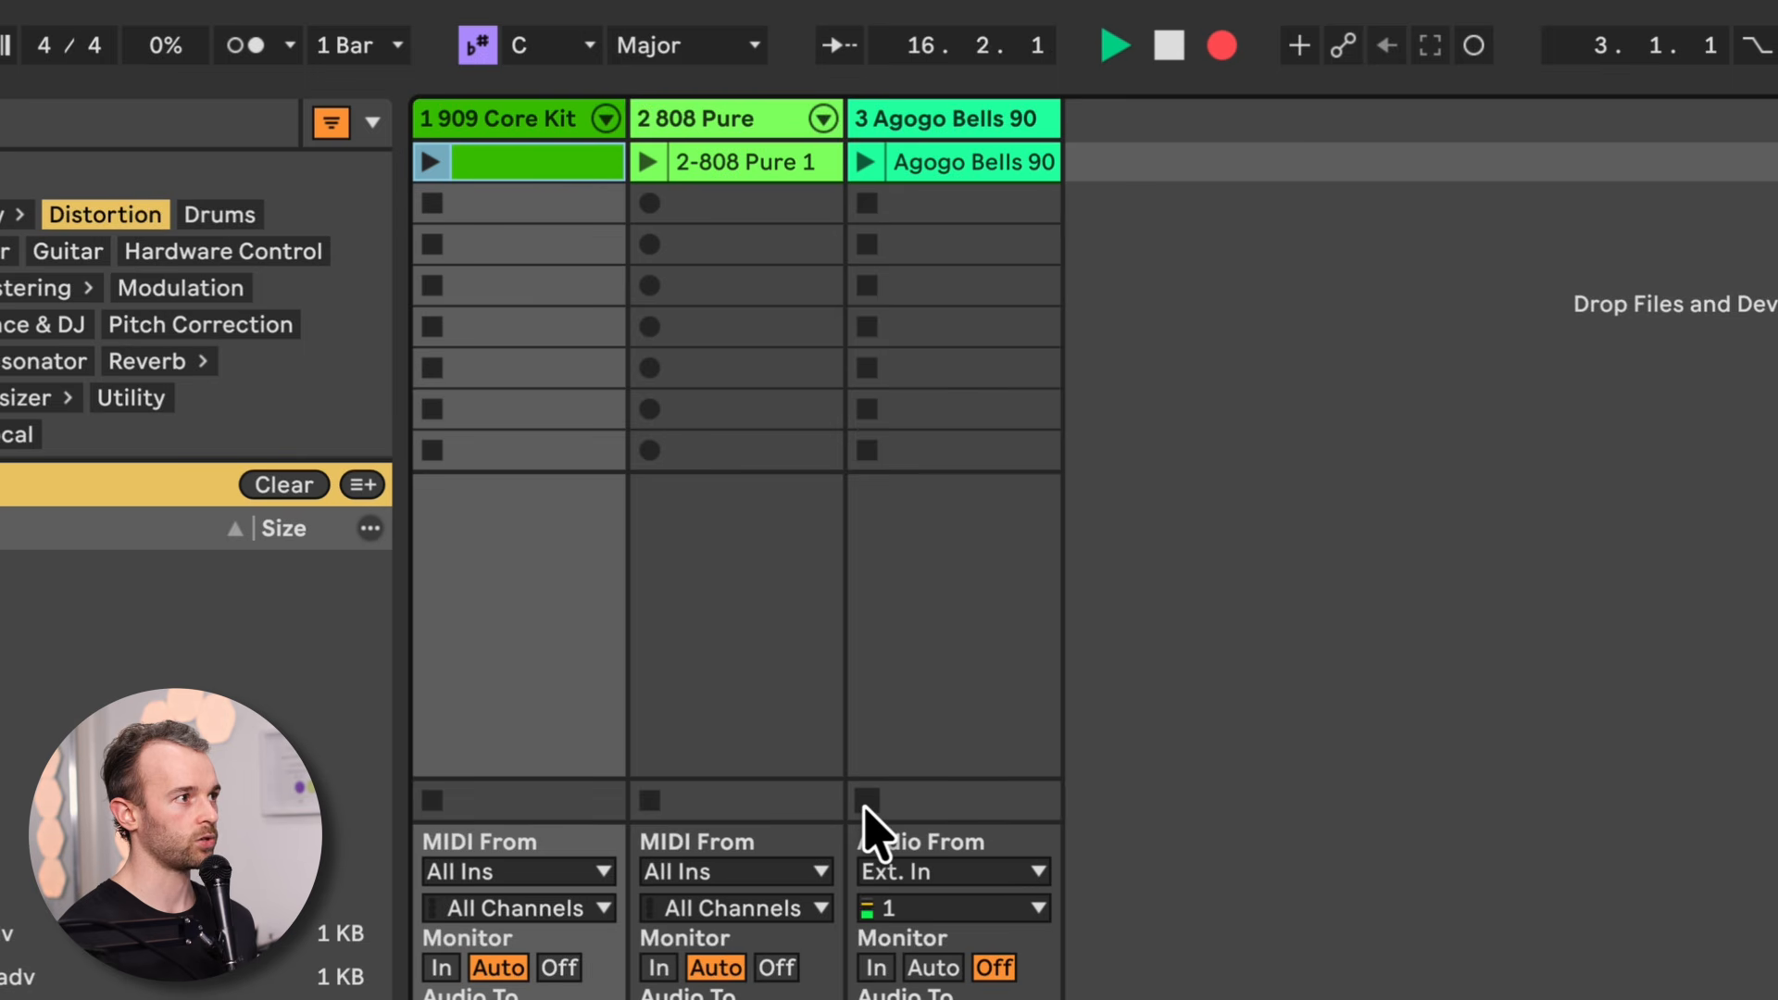
key(space)
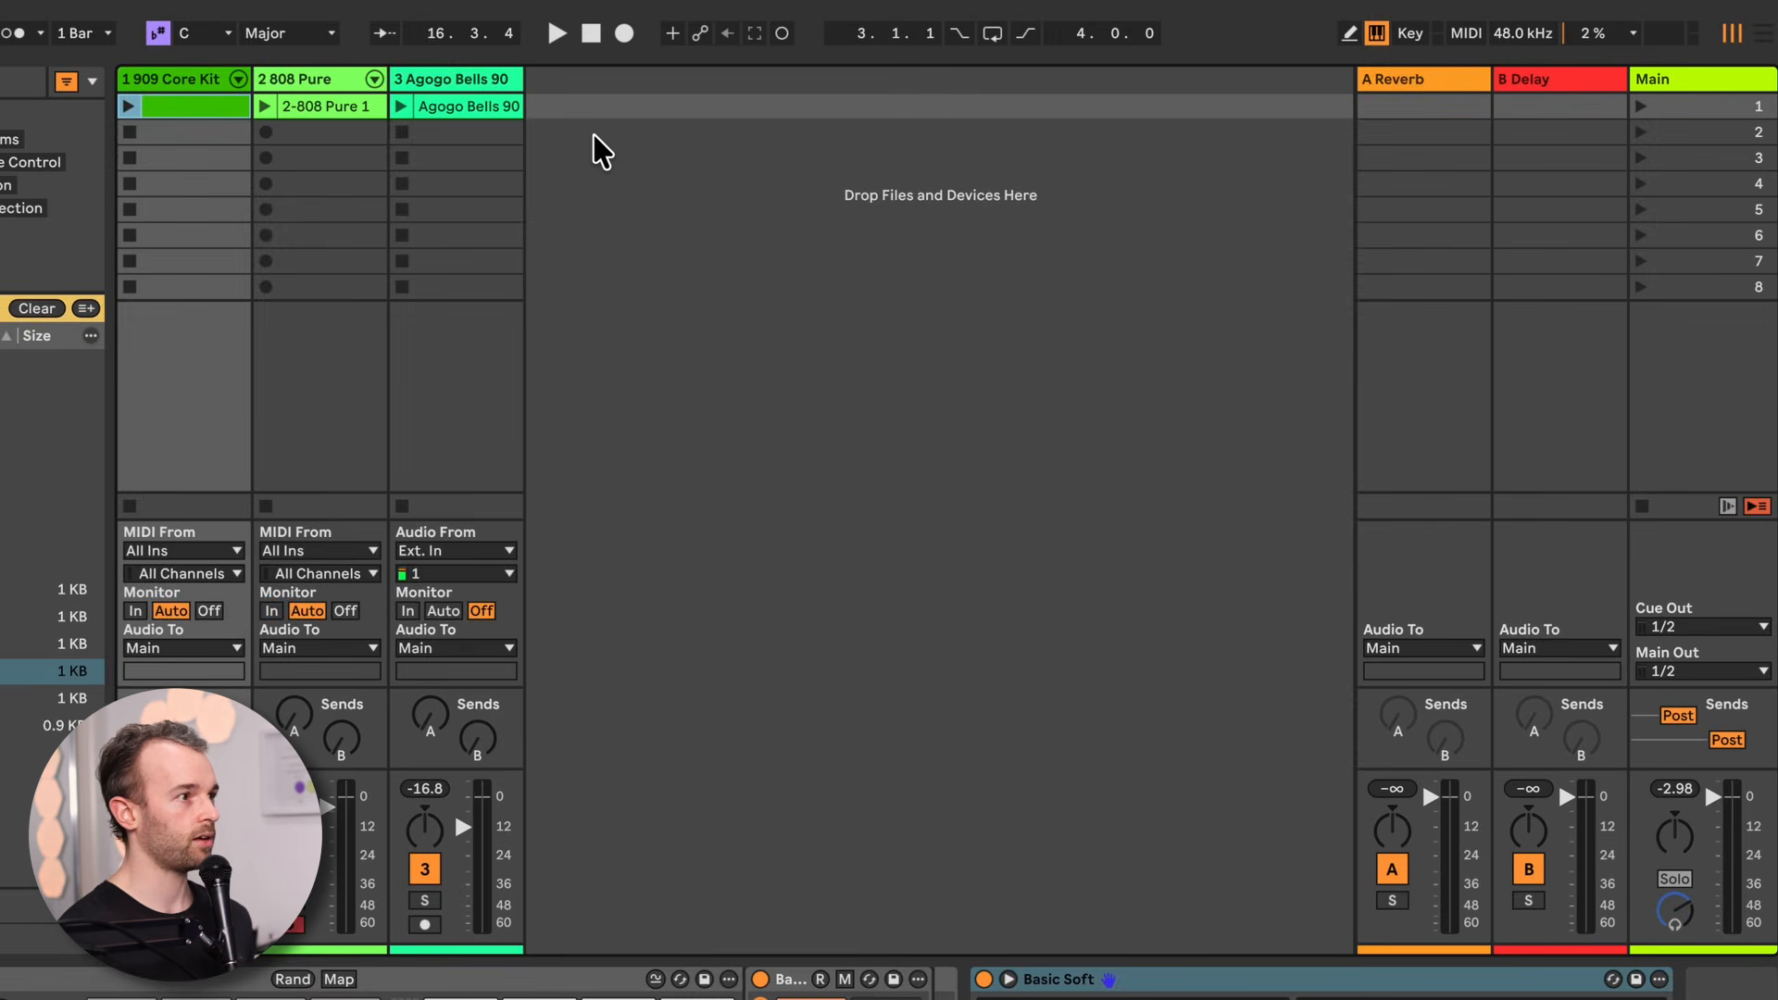
Open the Arrangement View and examine the recorded performance across all three tracks, from bar 1 to the Agogo Bells clip
key(Tab)
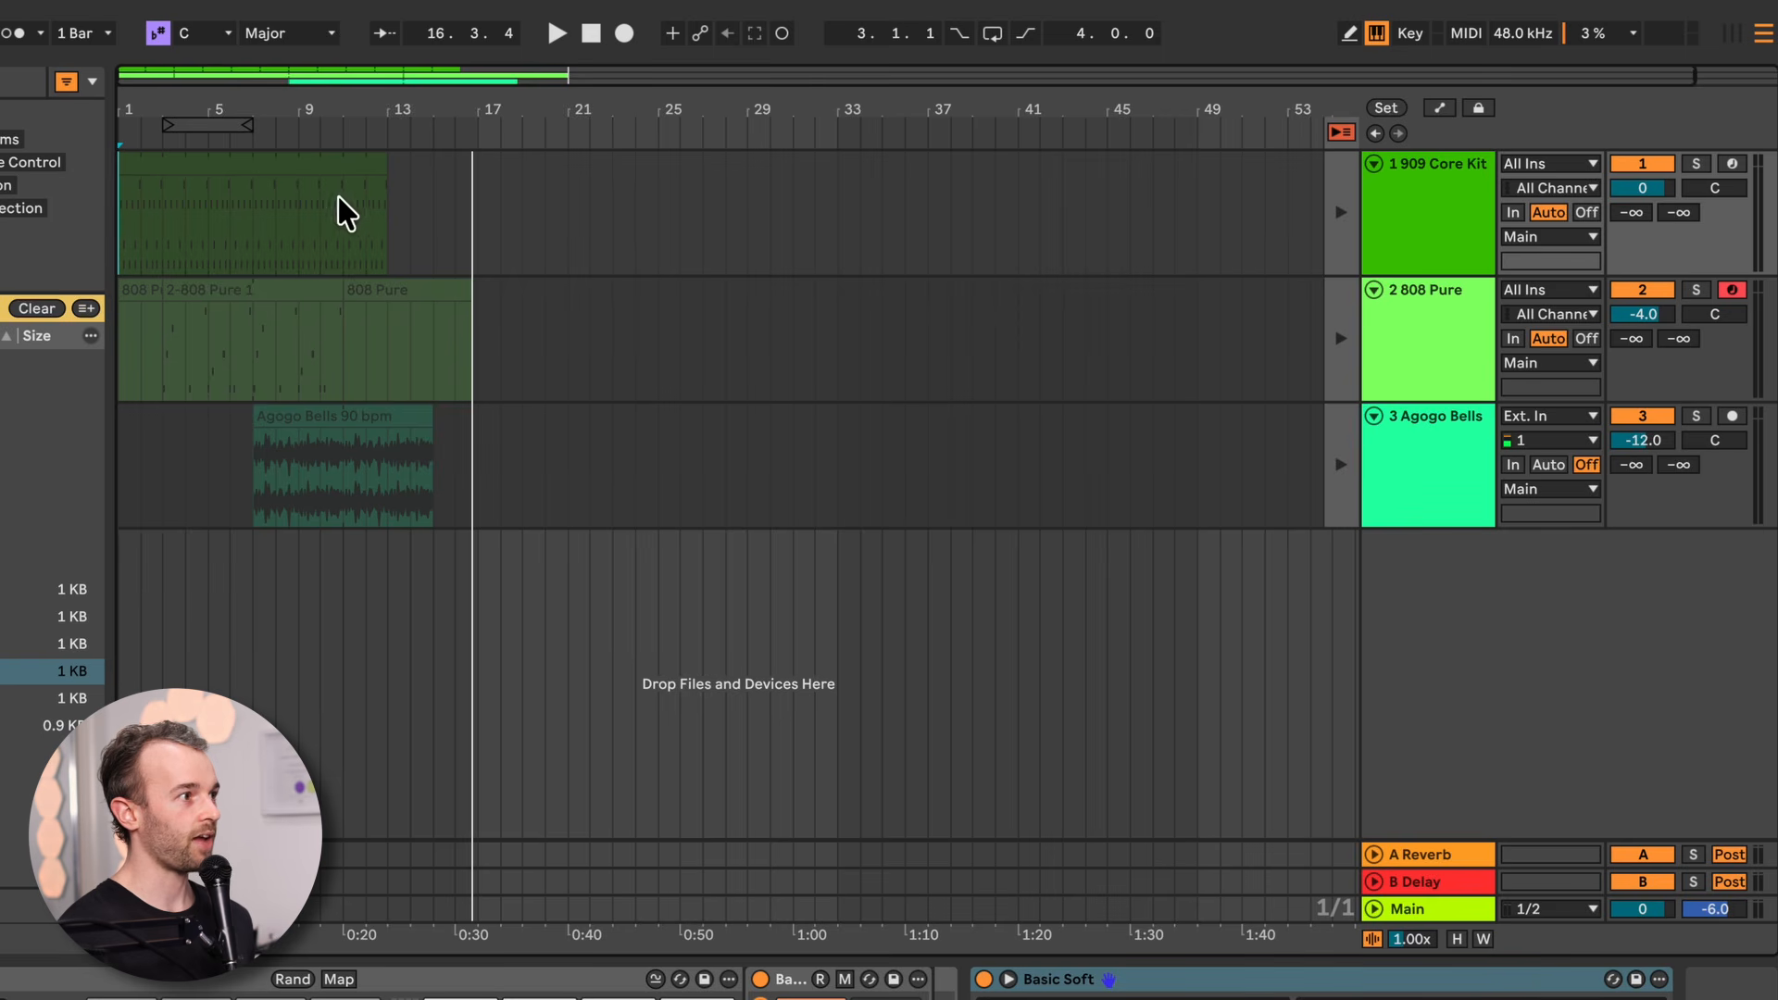
drag(117, 192, 470, 426)
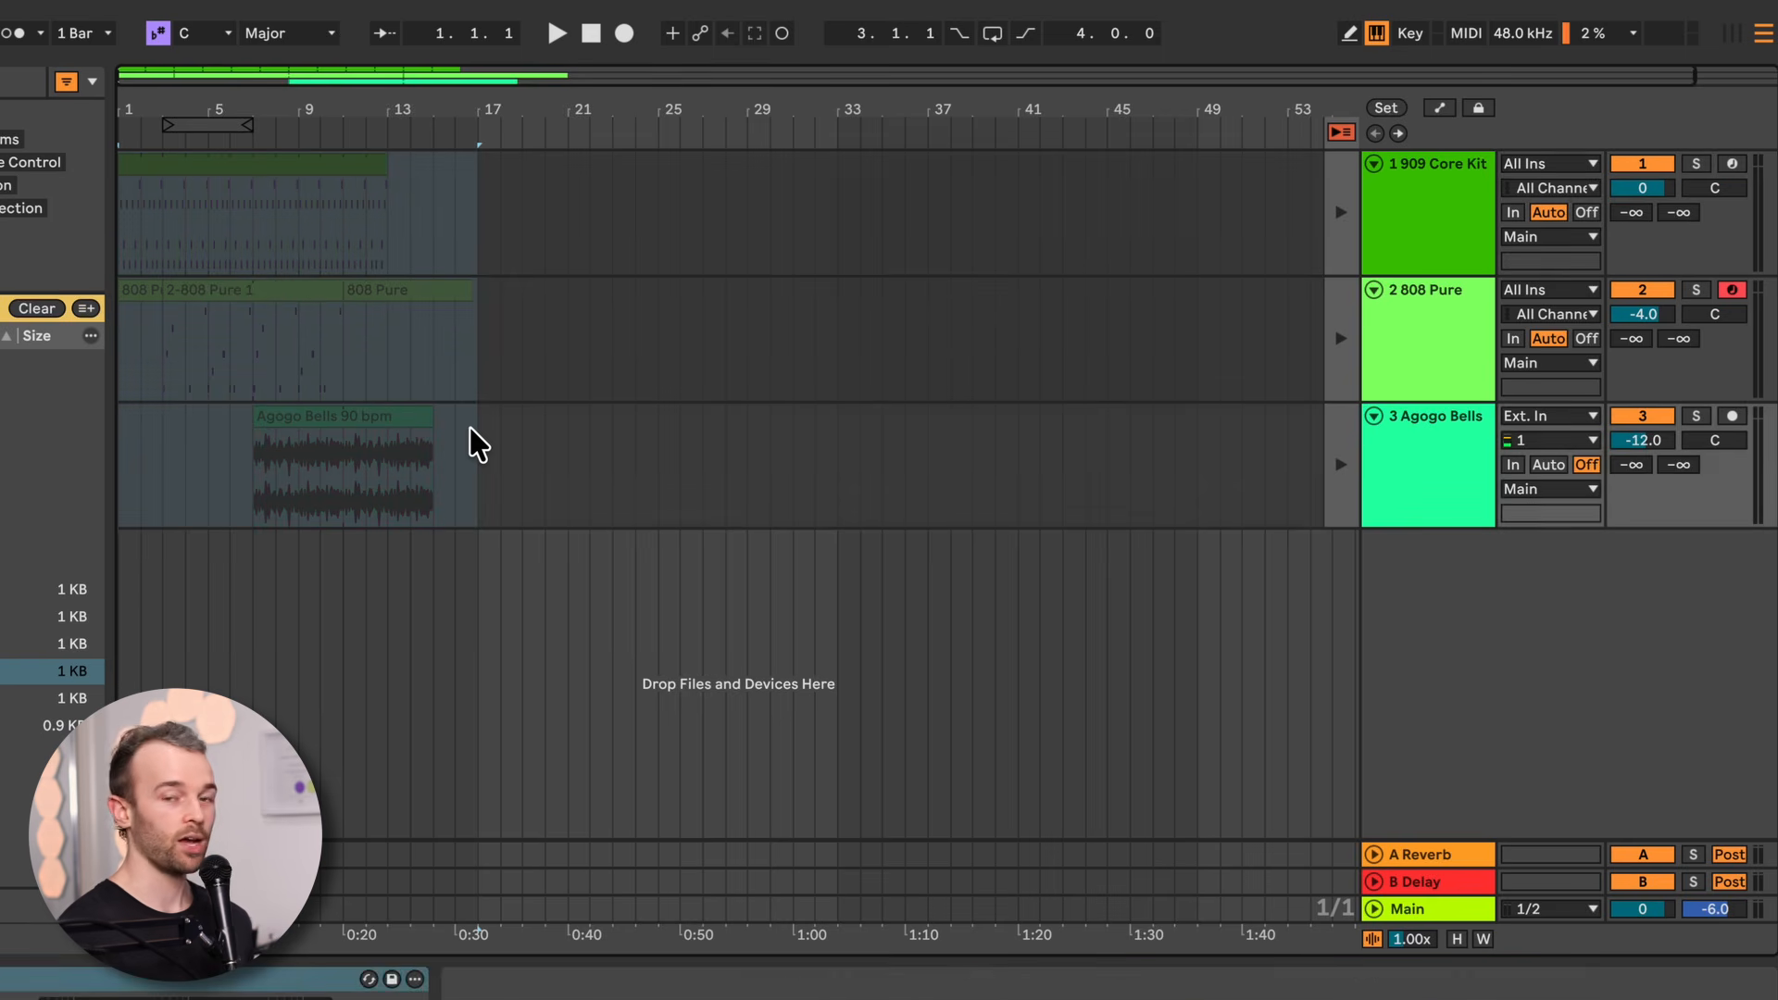
click(124, 203)
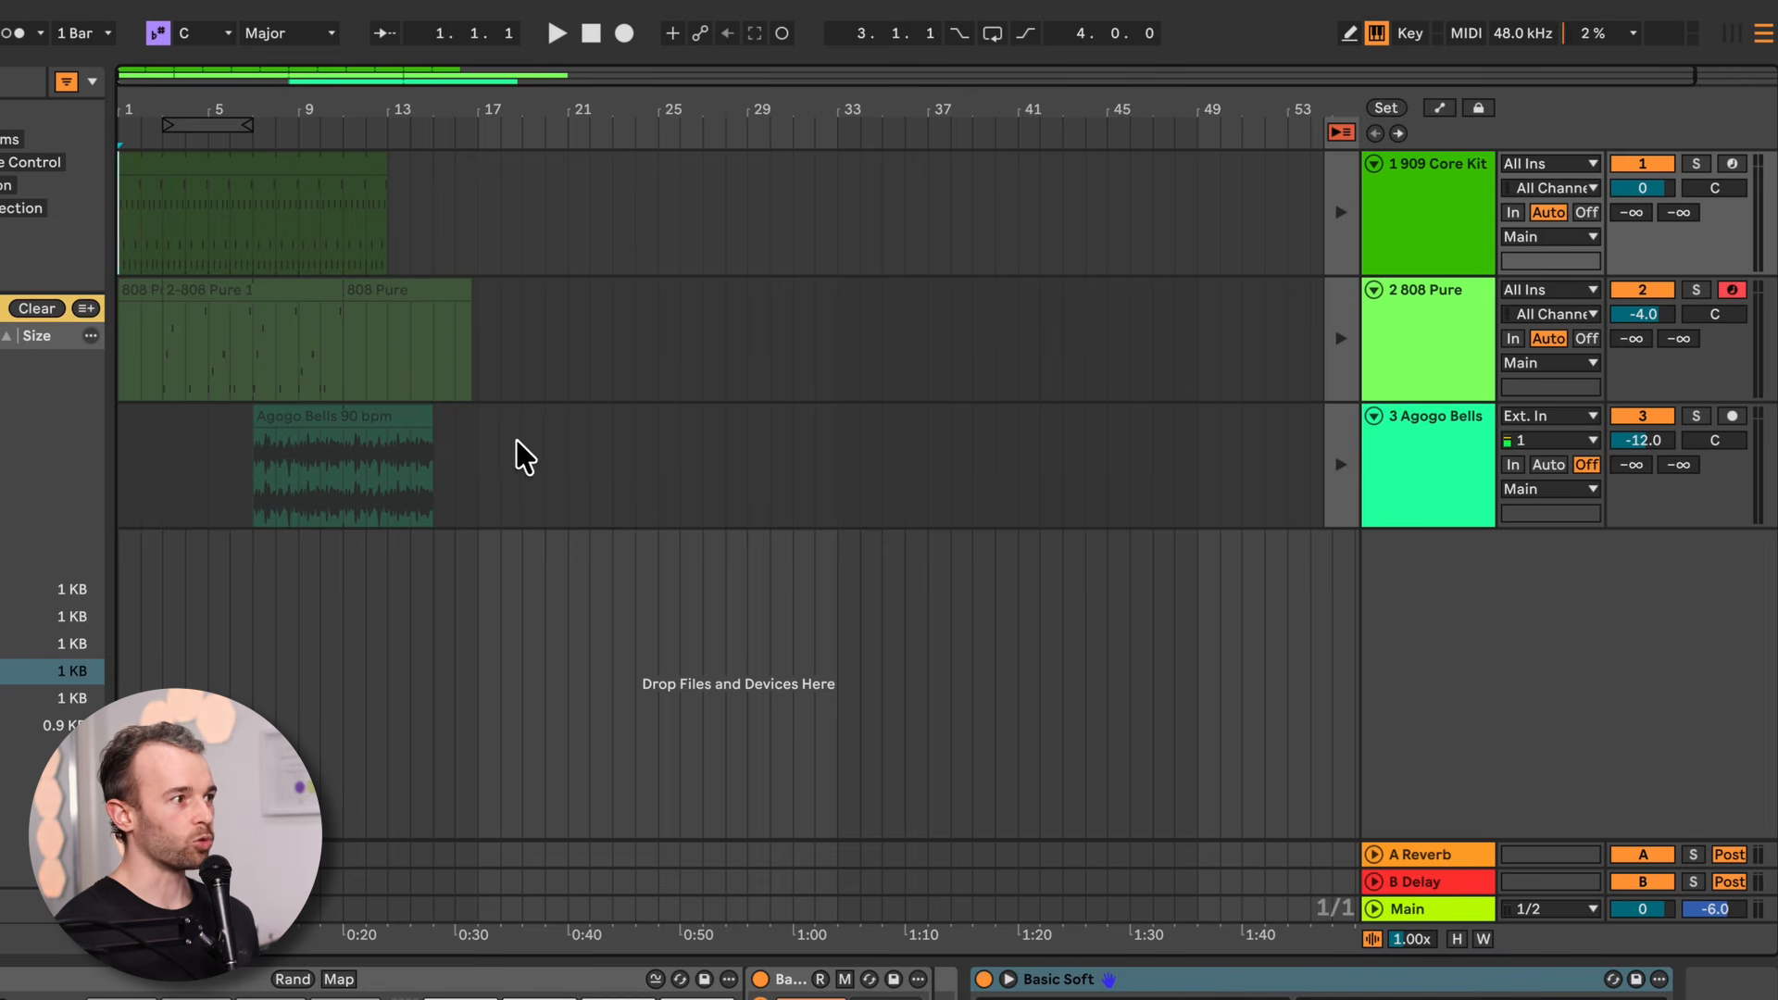
click(383, 437)
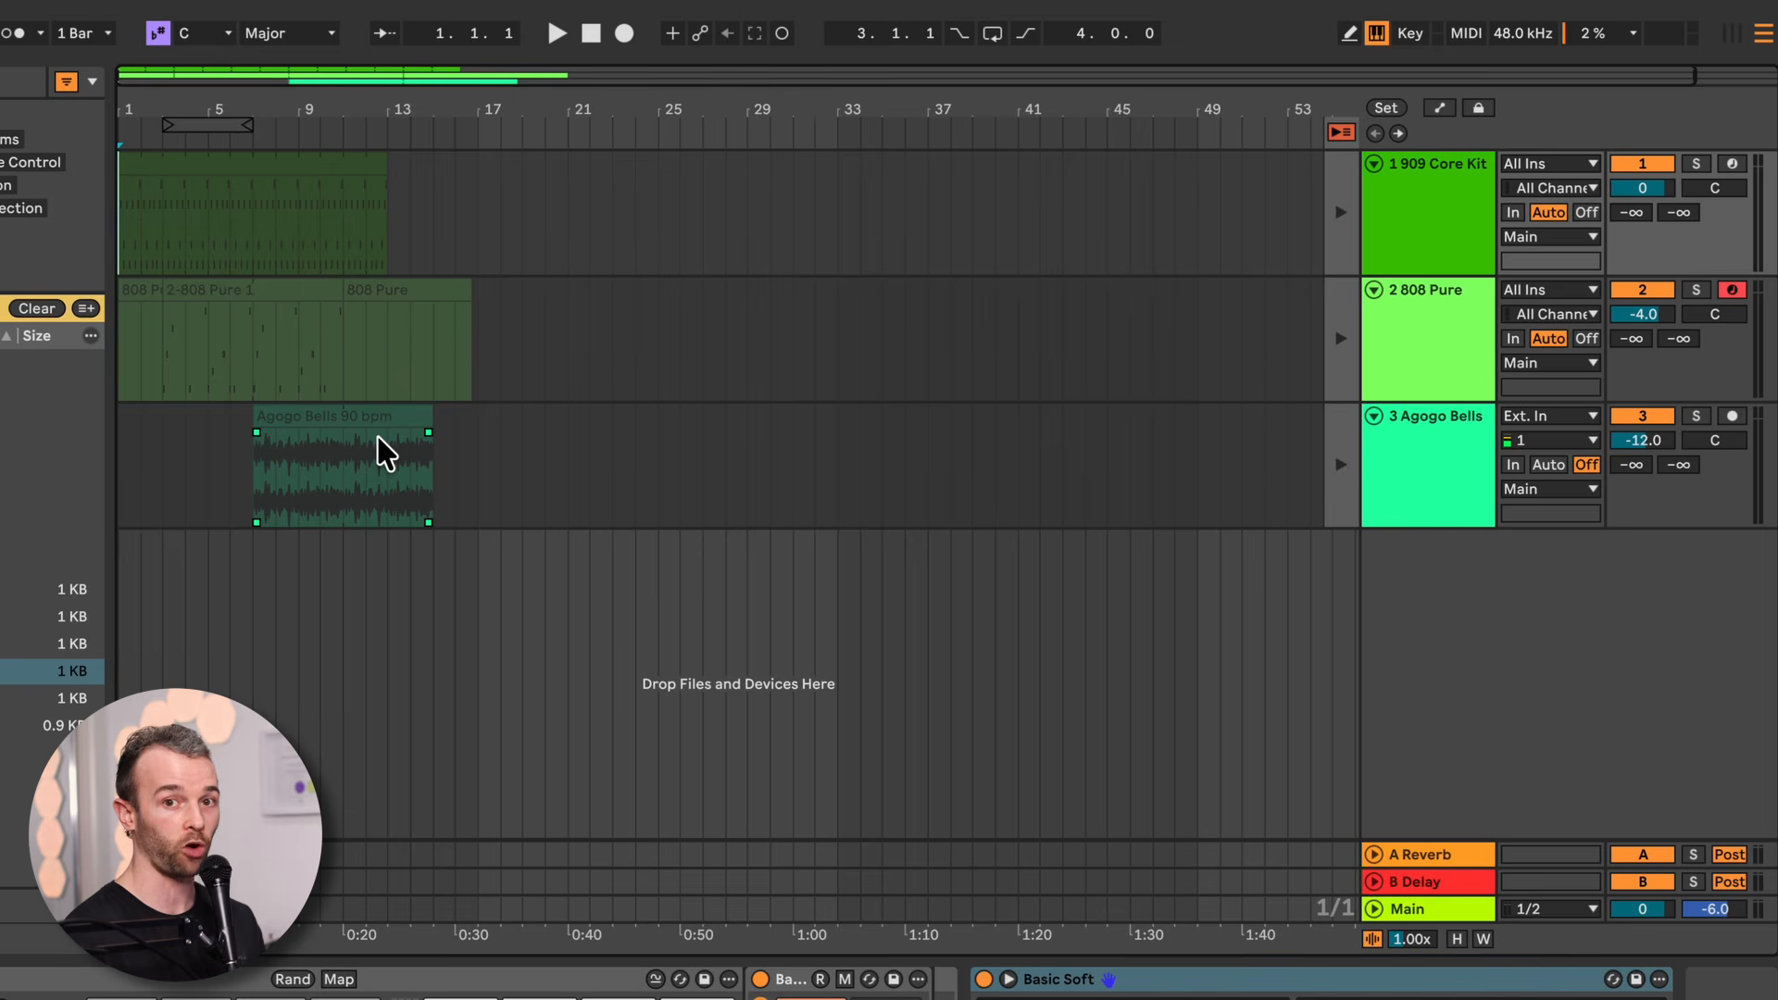
Select the three Arrangement tracks one by one, and compare them with the matching clips in Session View
click(1423, 237)
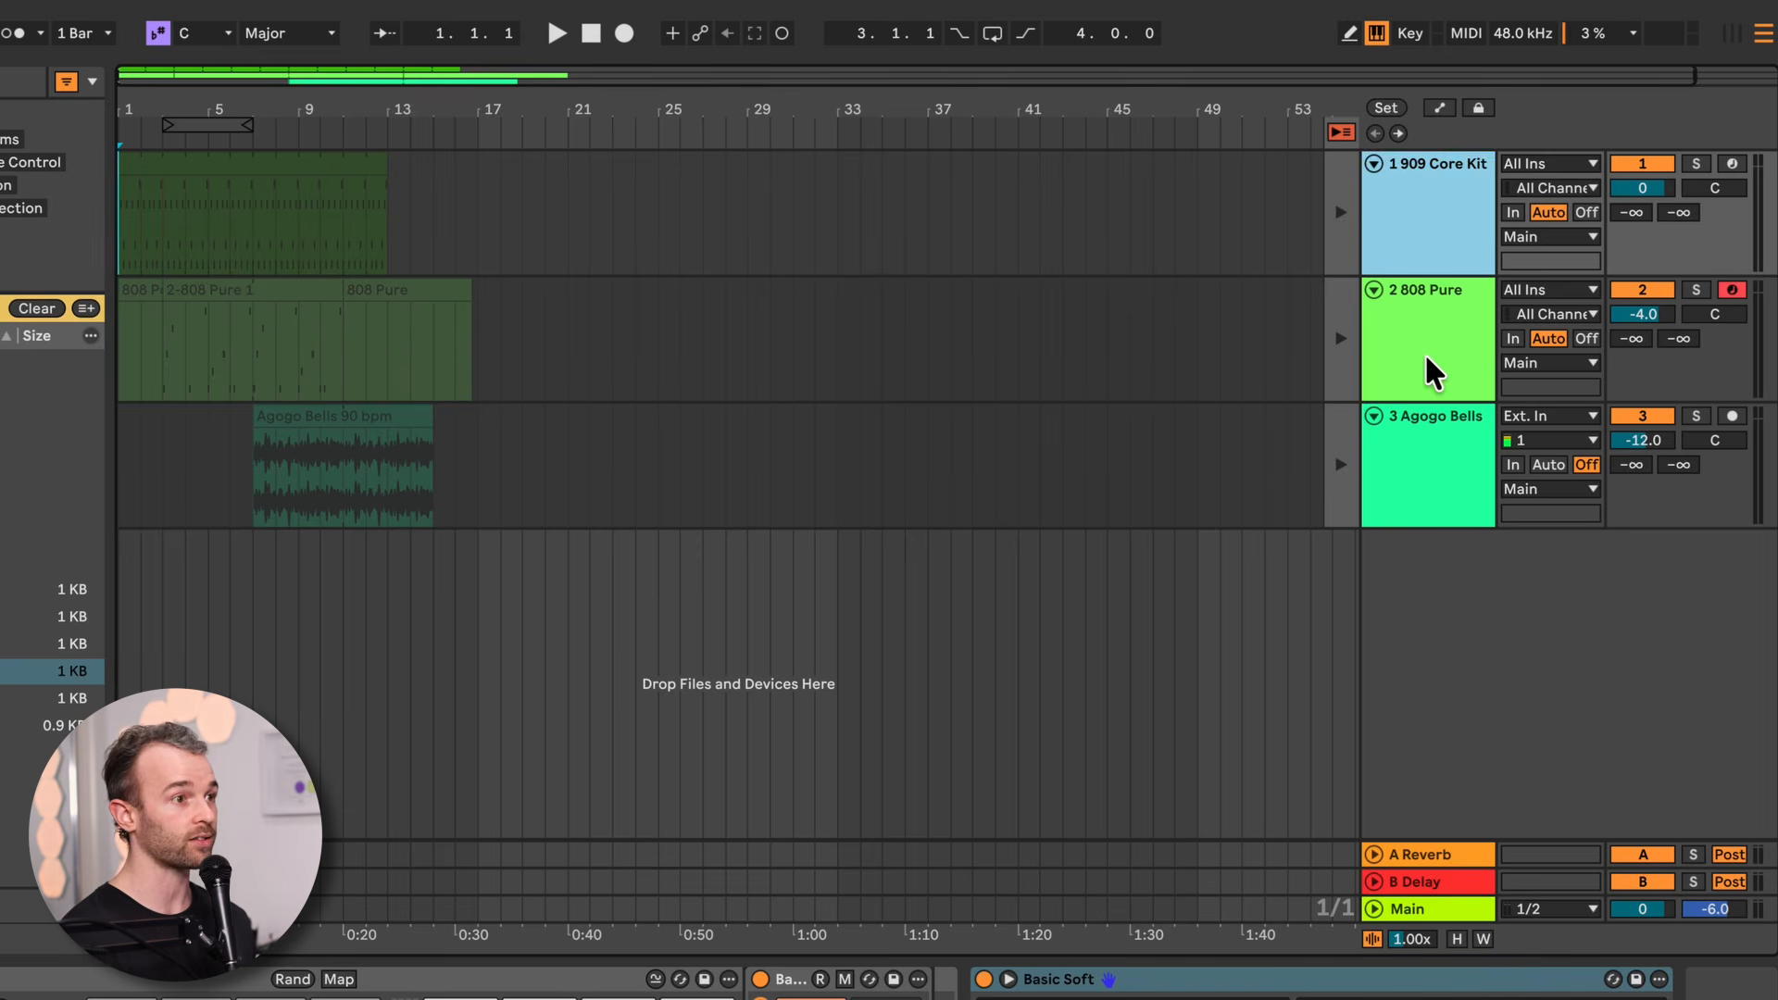
click(1424, 352)
click(1424, 443)
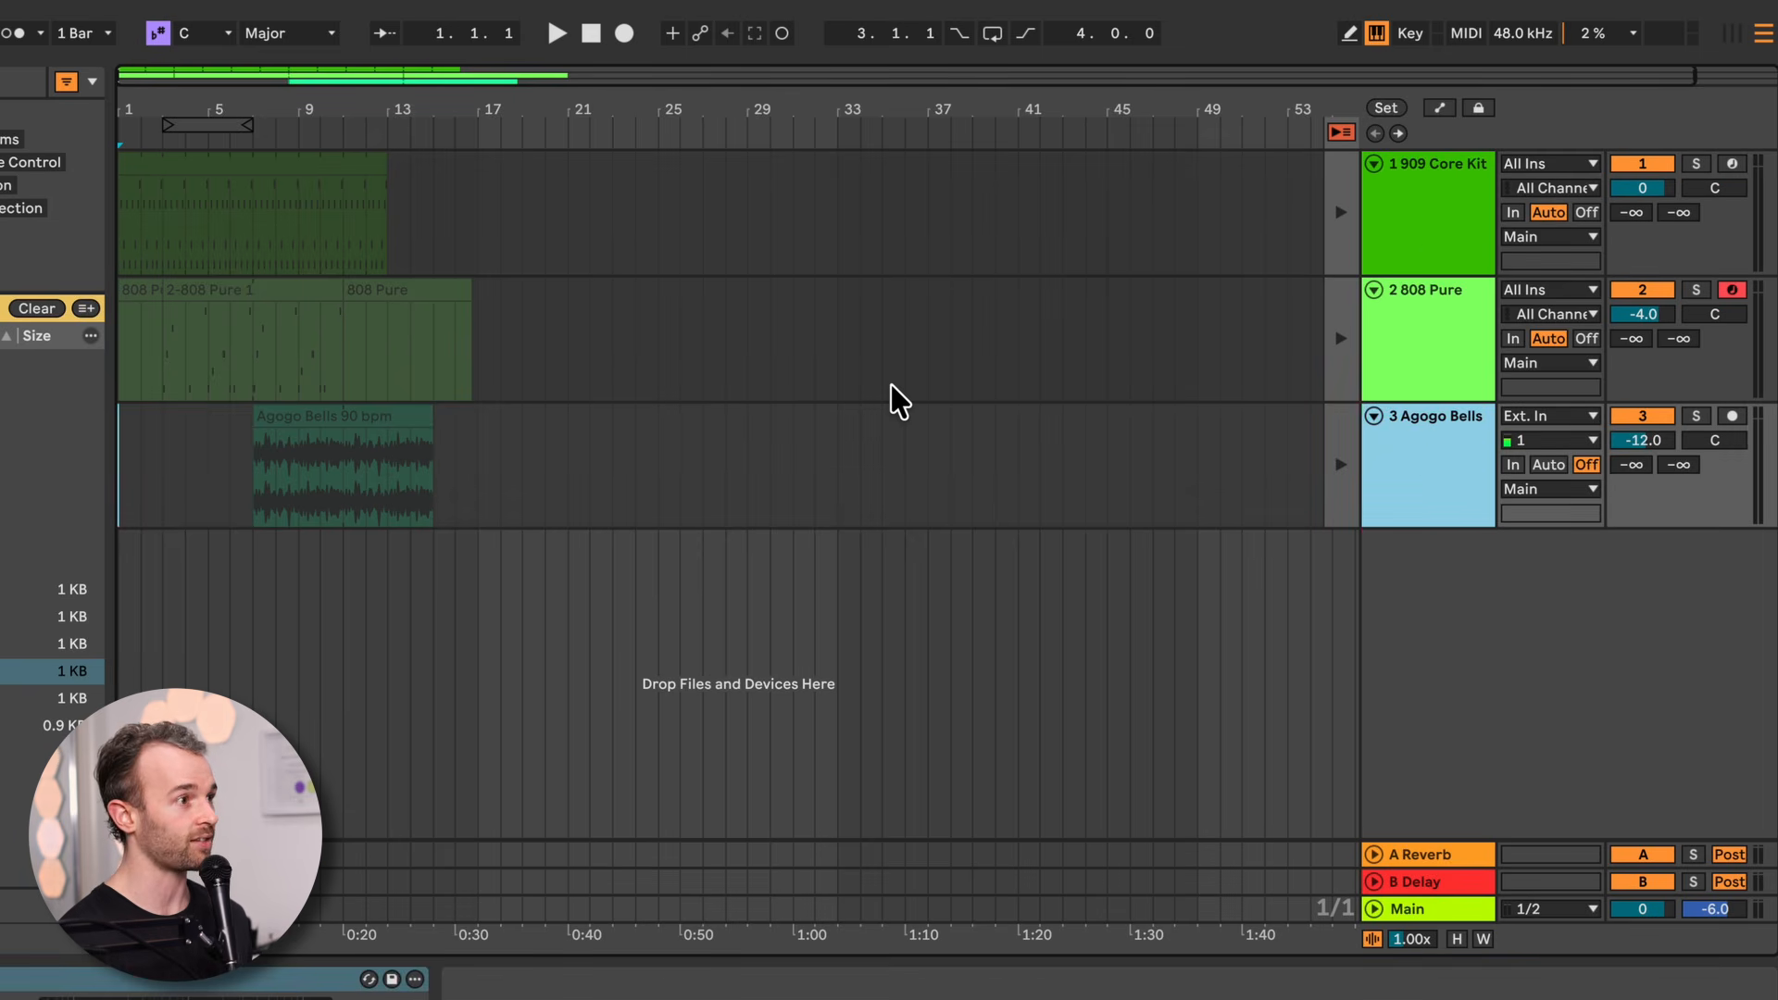
key(Tab)
click(214, 106)
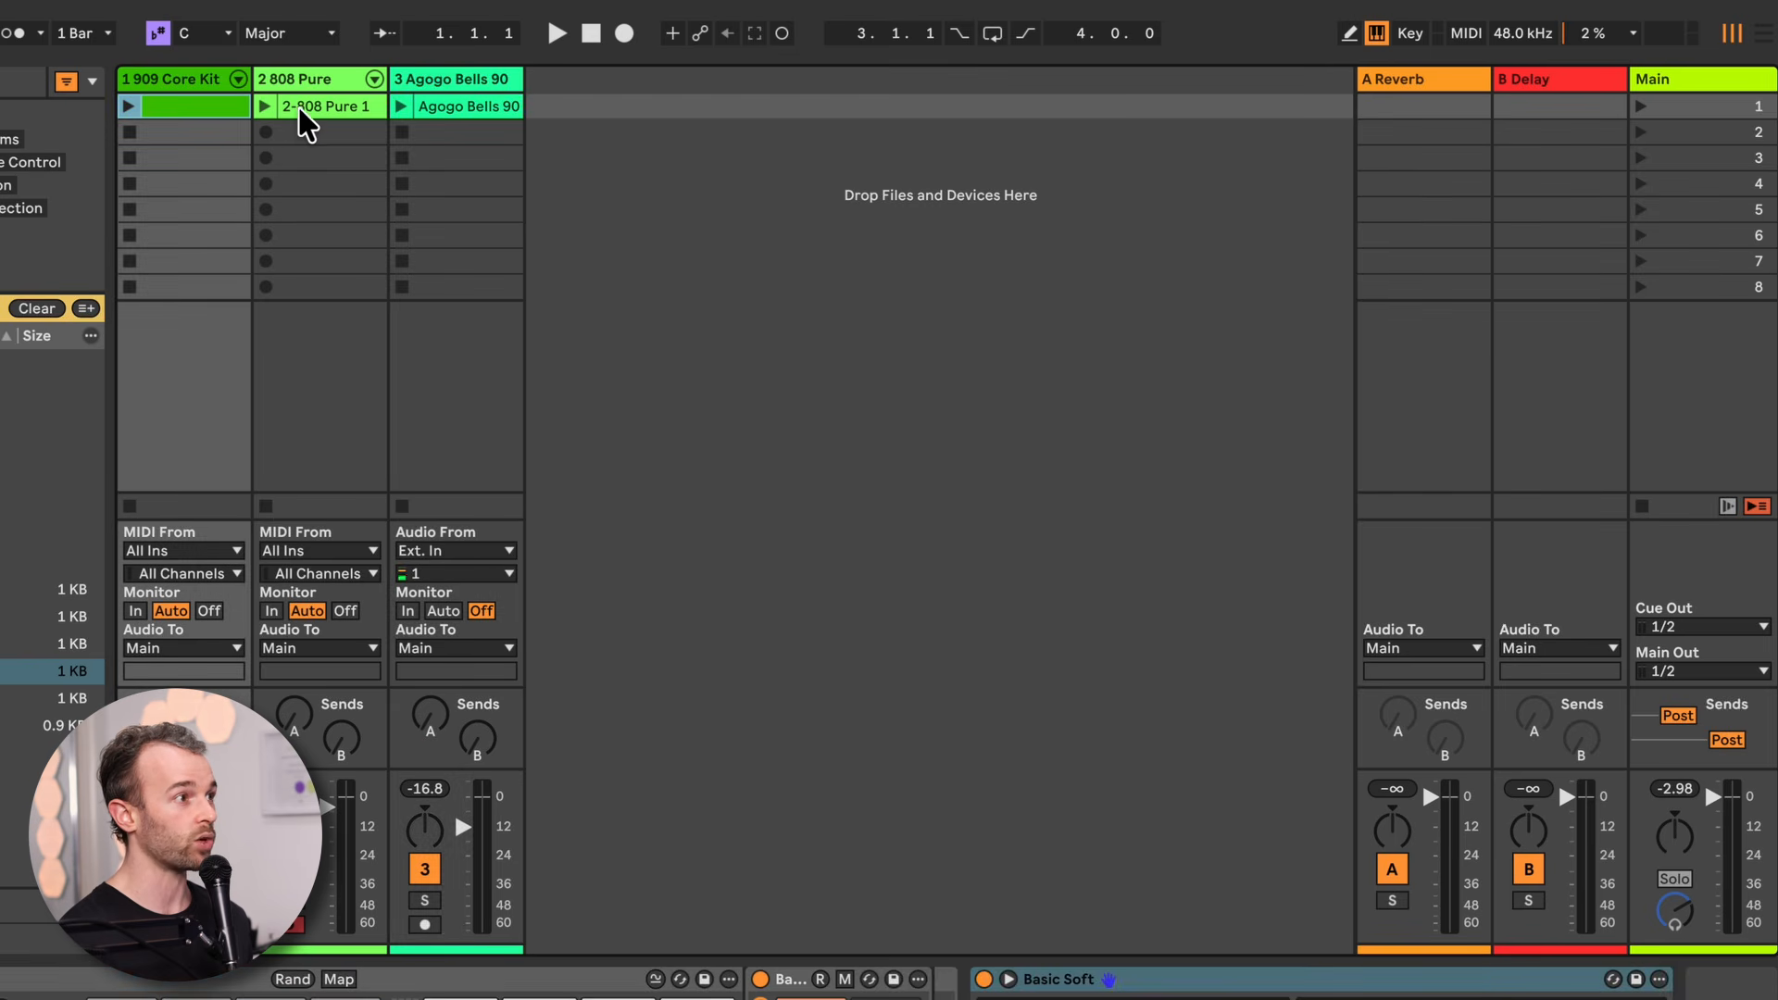
click(298, 107)
click(453, 108)
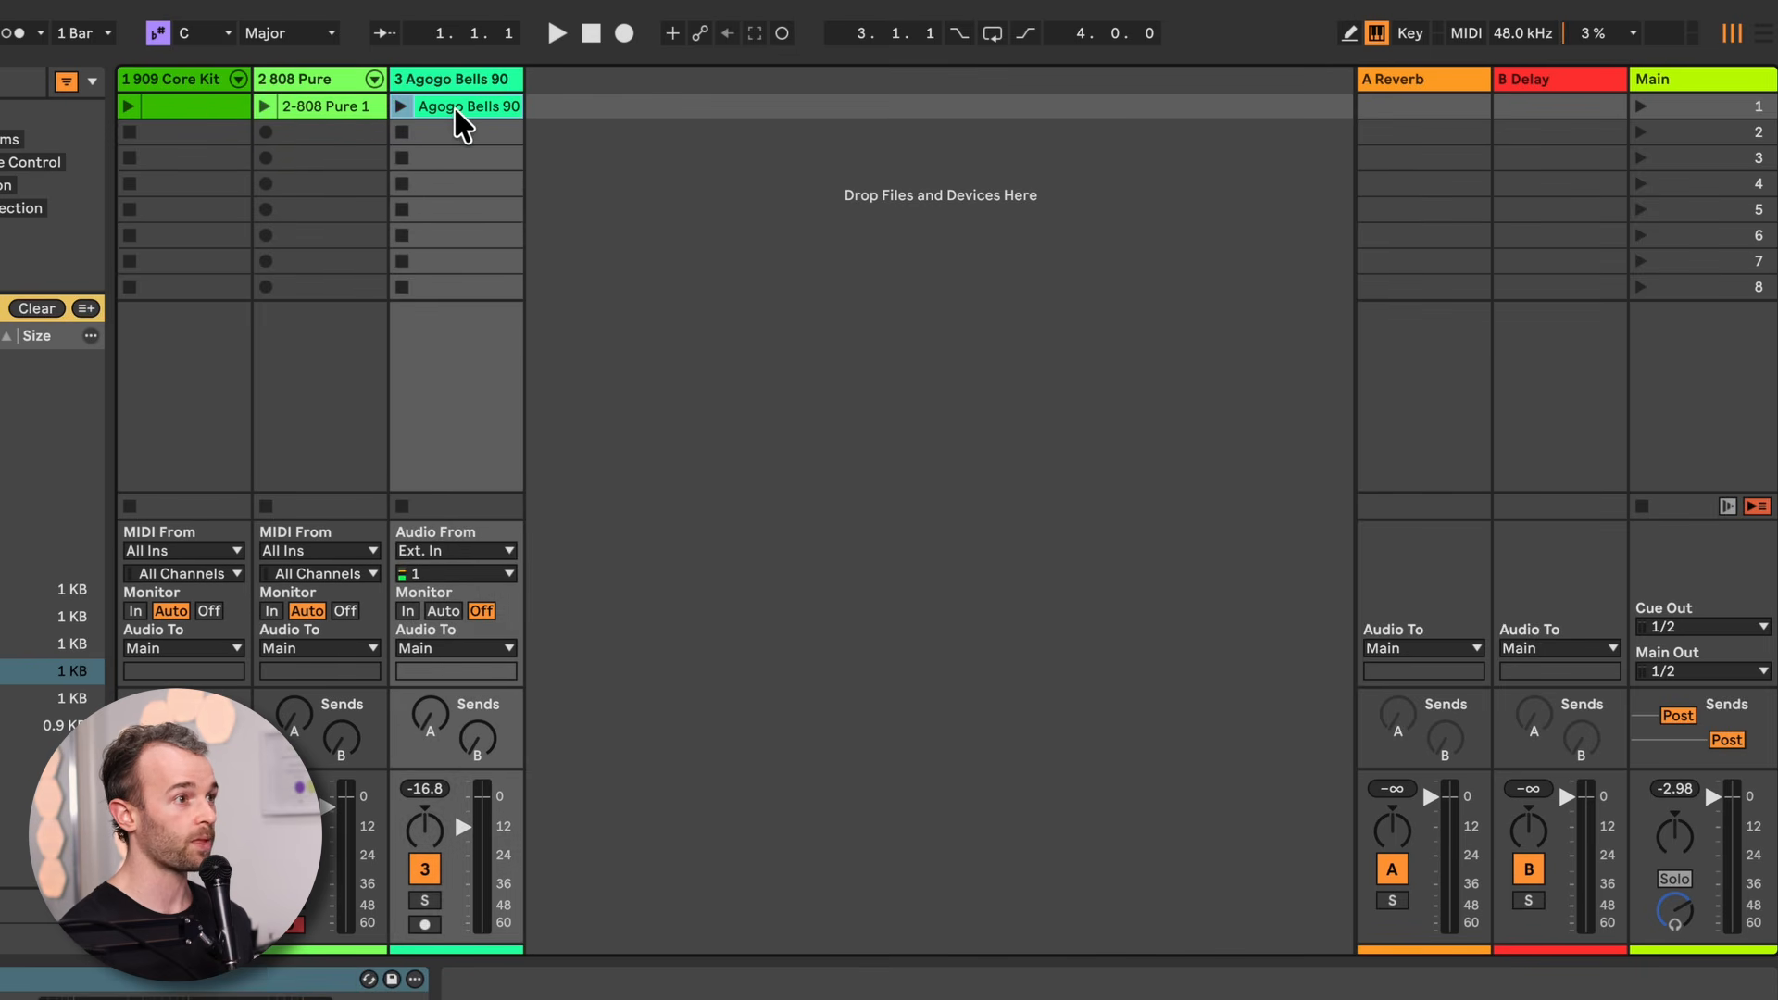
Return to the Arrangement View and select the tracks in order from 909 Core Kit to Agogo Bells and back
key(Tab)
click(1426, 193)
click(1433, 336)
click(1422, 458)
click(1419, 353)
click(1412, 219)
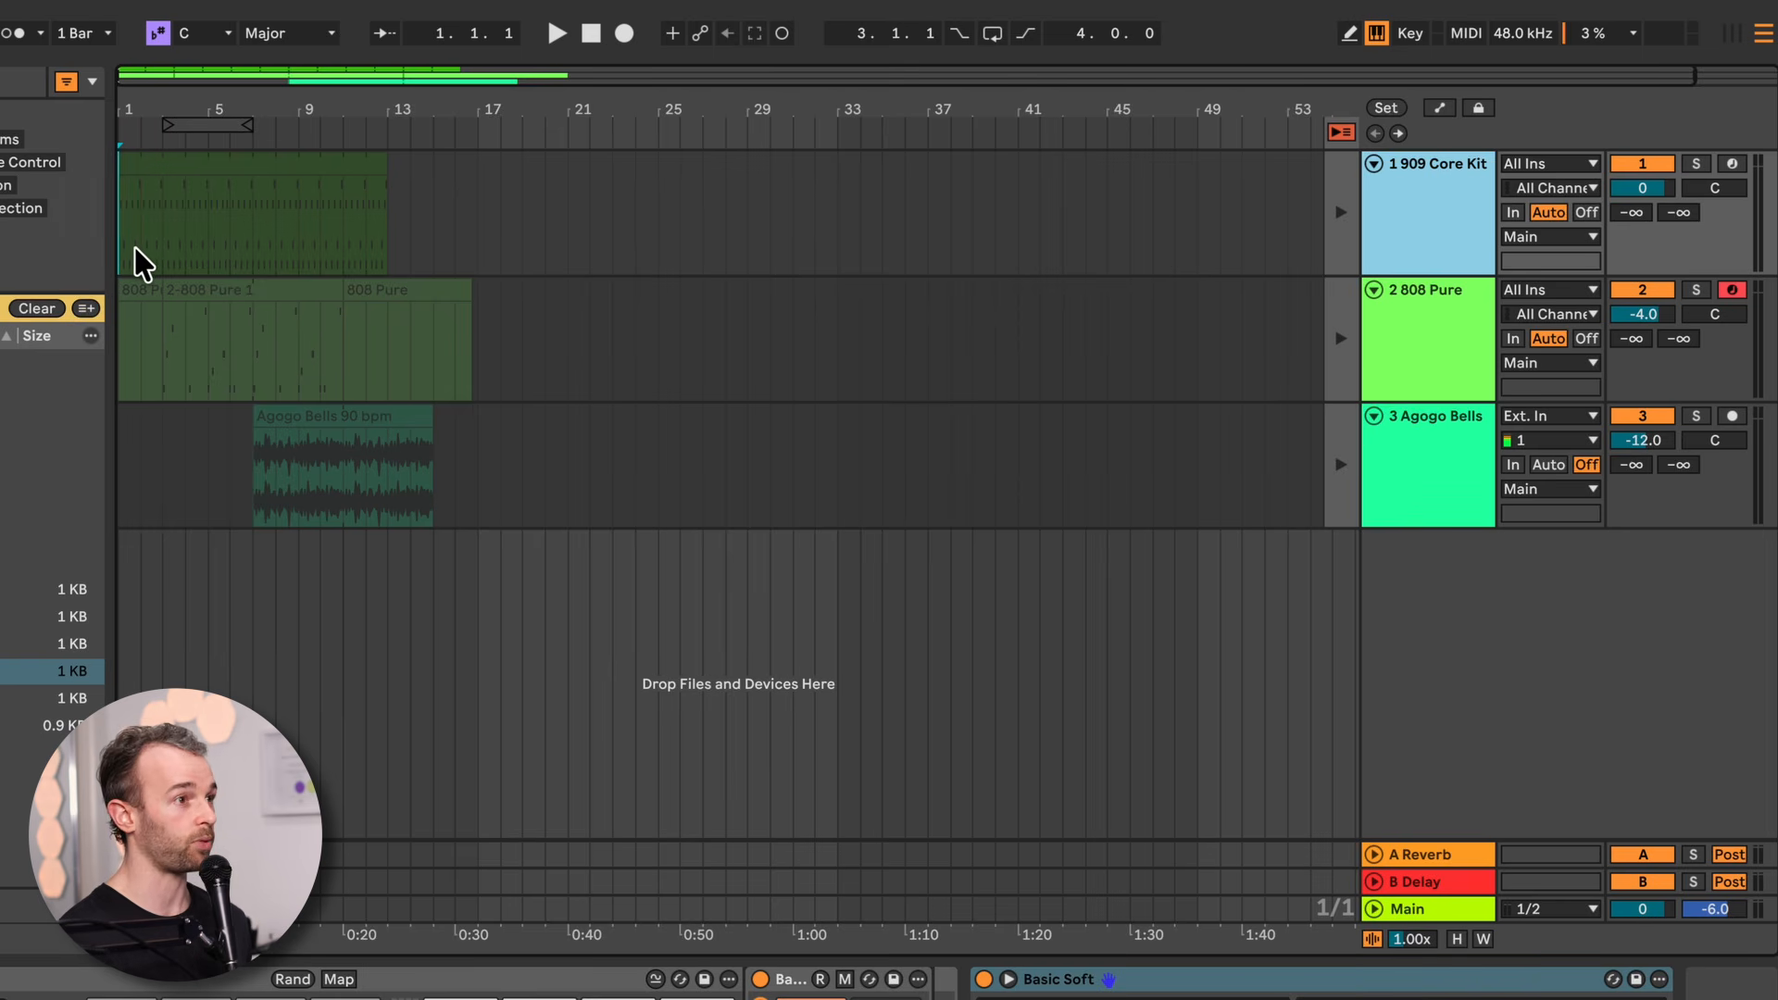
Play the arrangement briefly, stop it, and switch all tracks back to Arrangement playback
key(space)
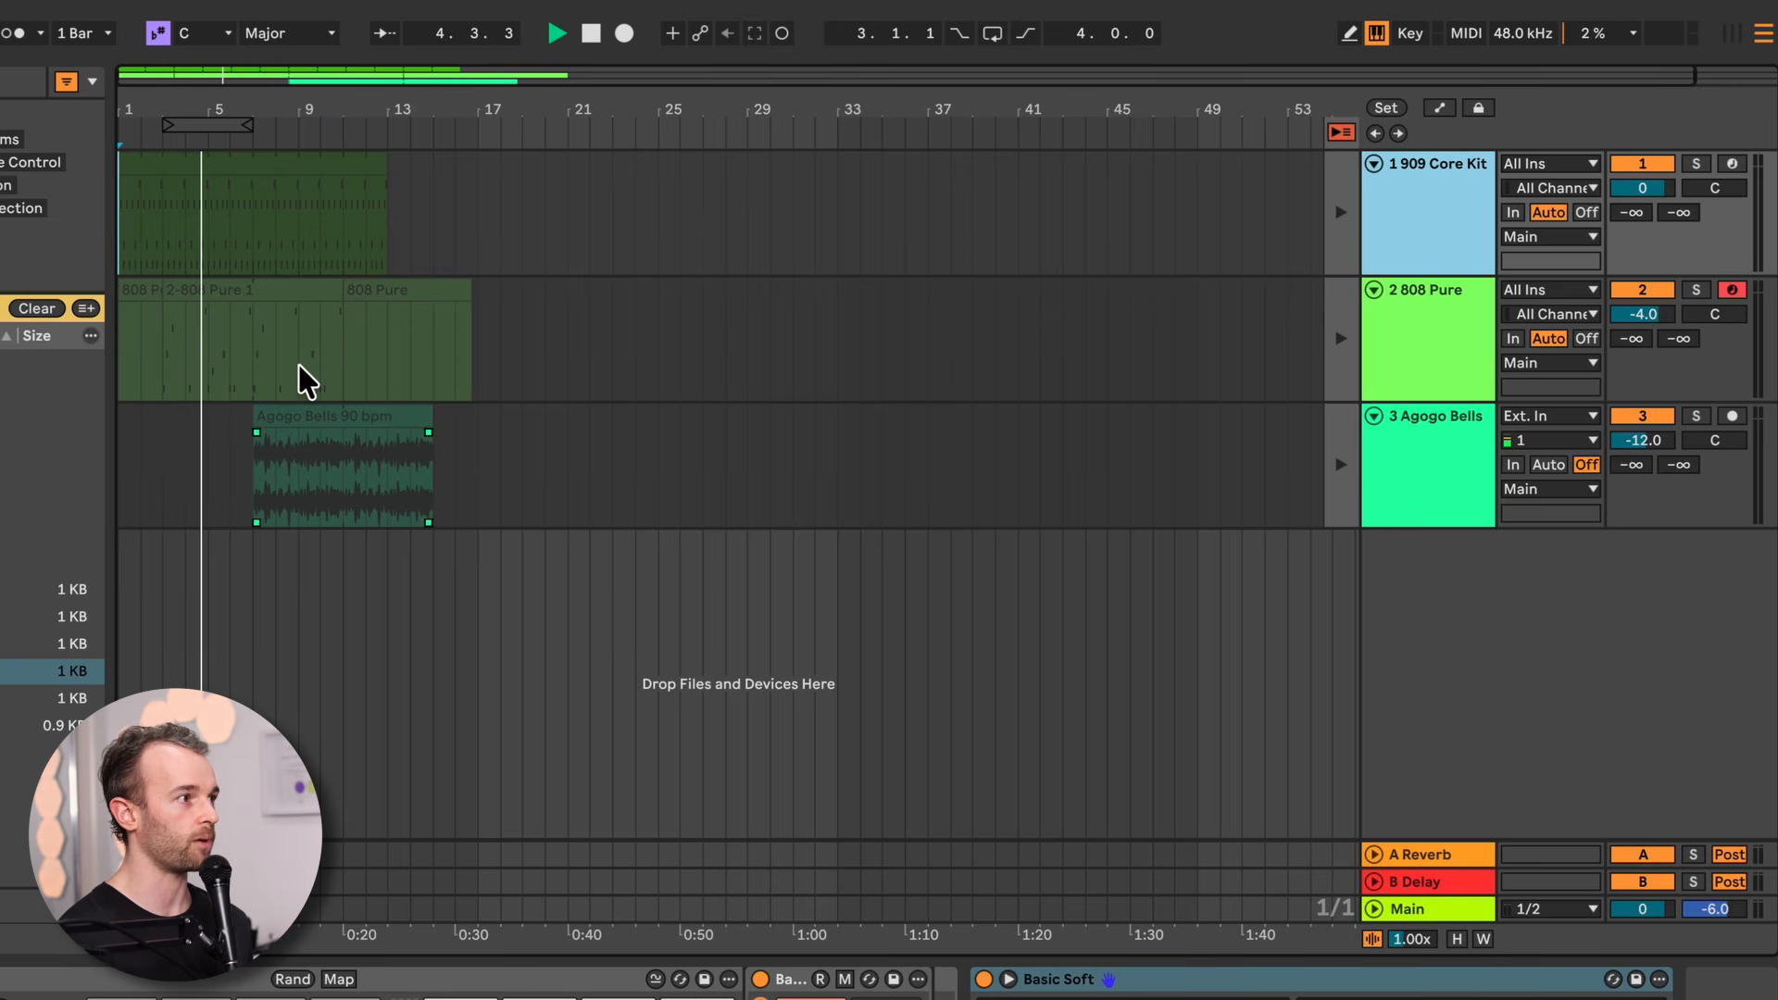
key(space)
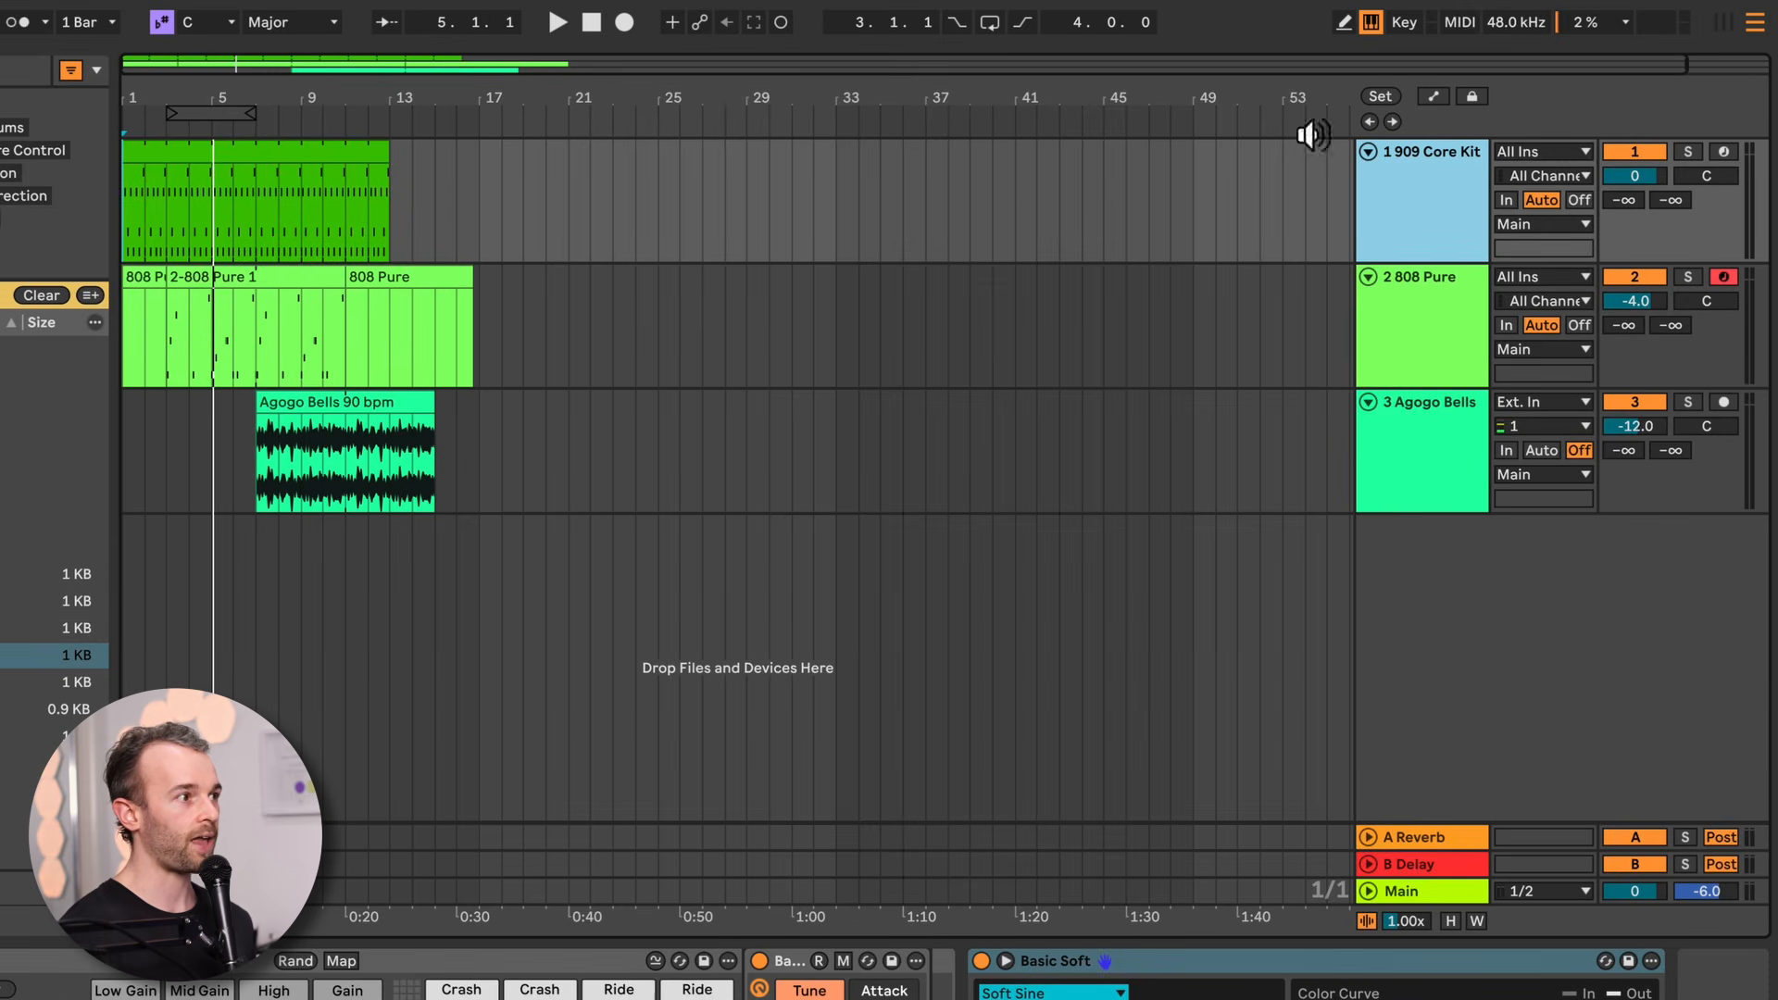
click(1106, 128)
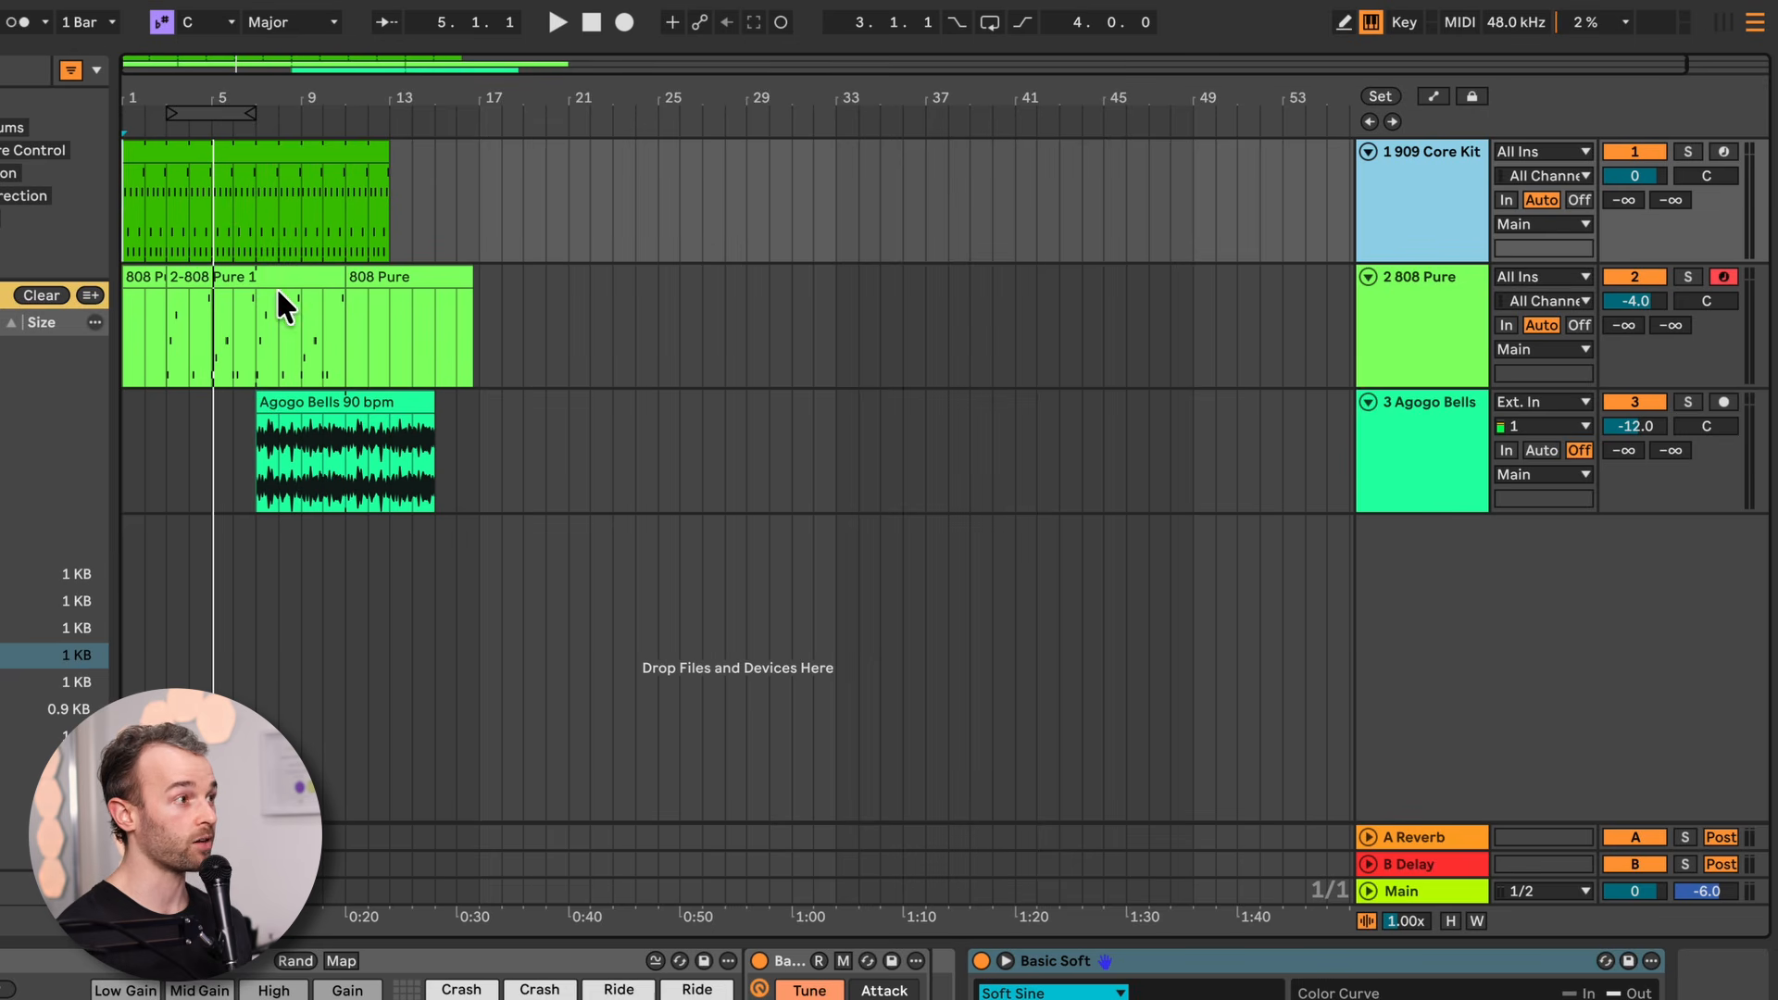
Play the recorded arrangement from bar 1 to hear the reactivated clips, and stop playback
click(128, 230)
key(space)
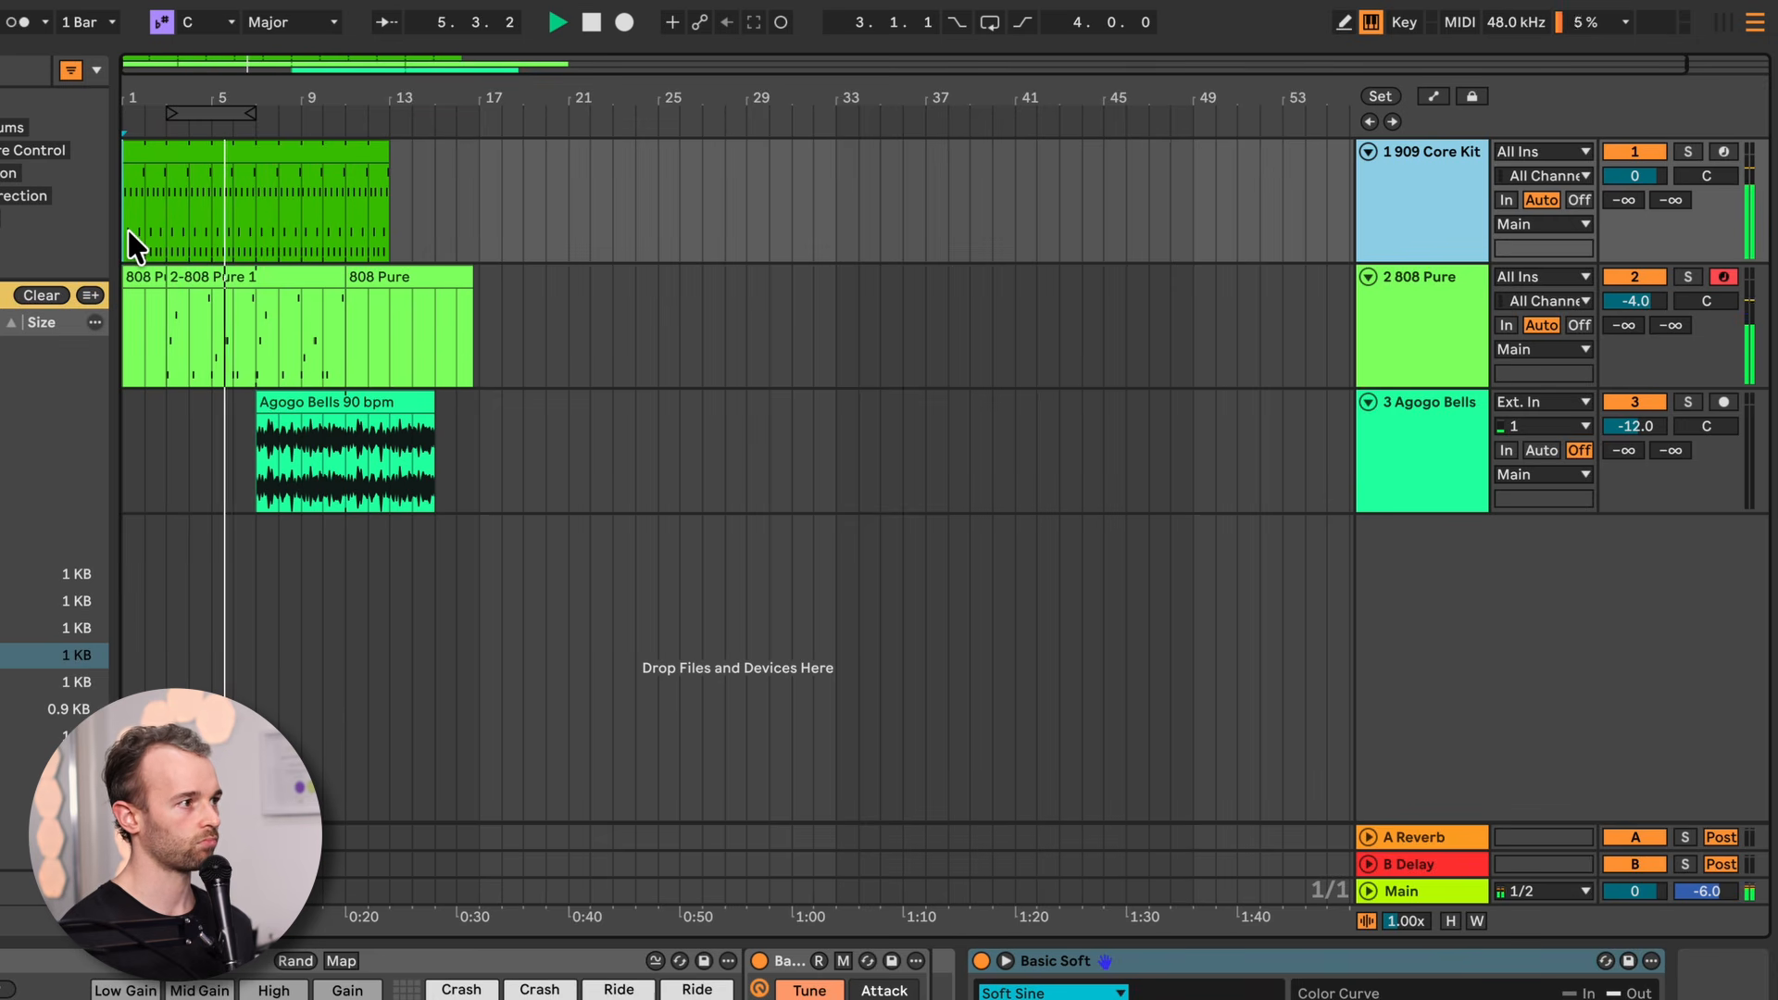
key(space)
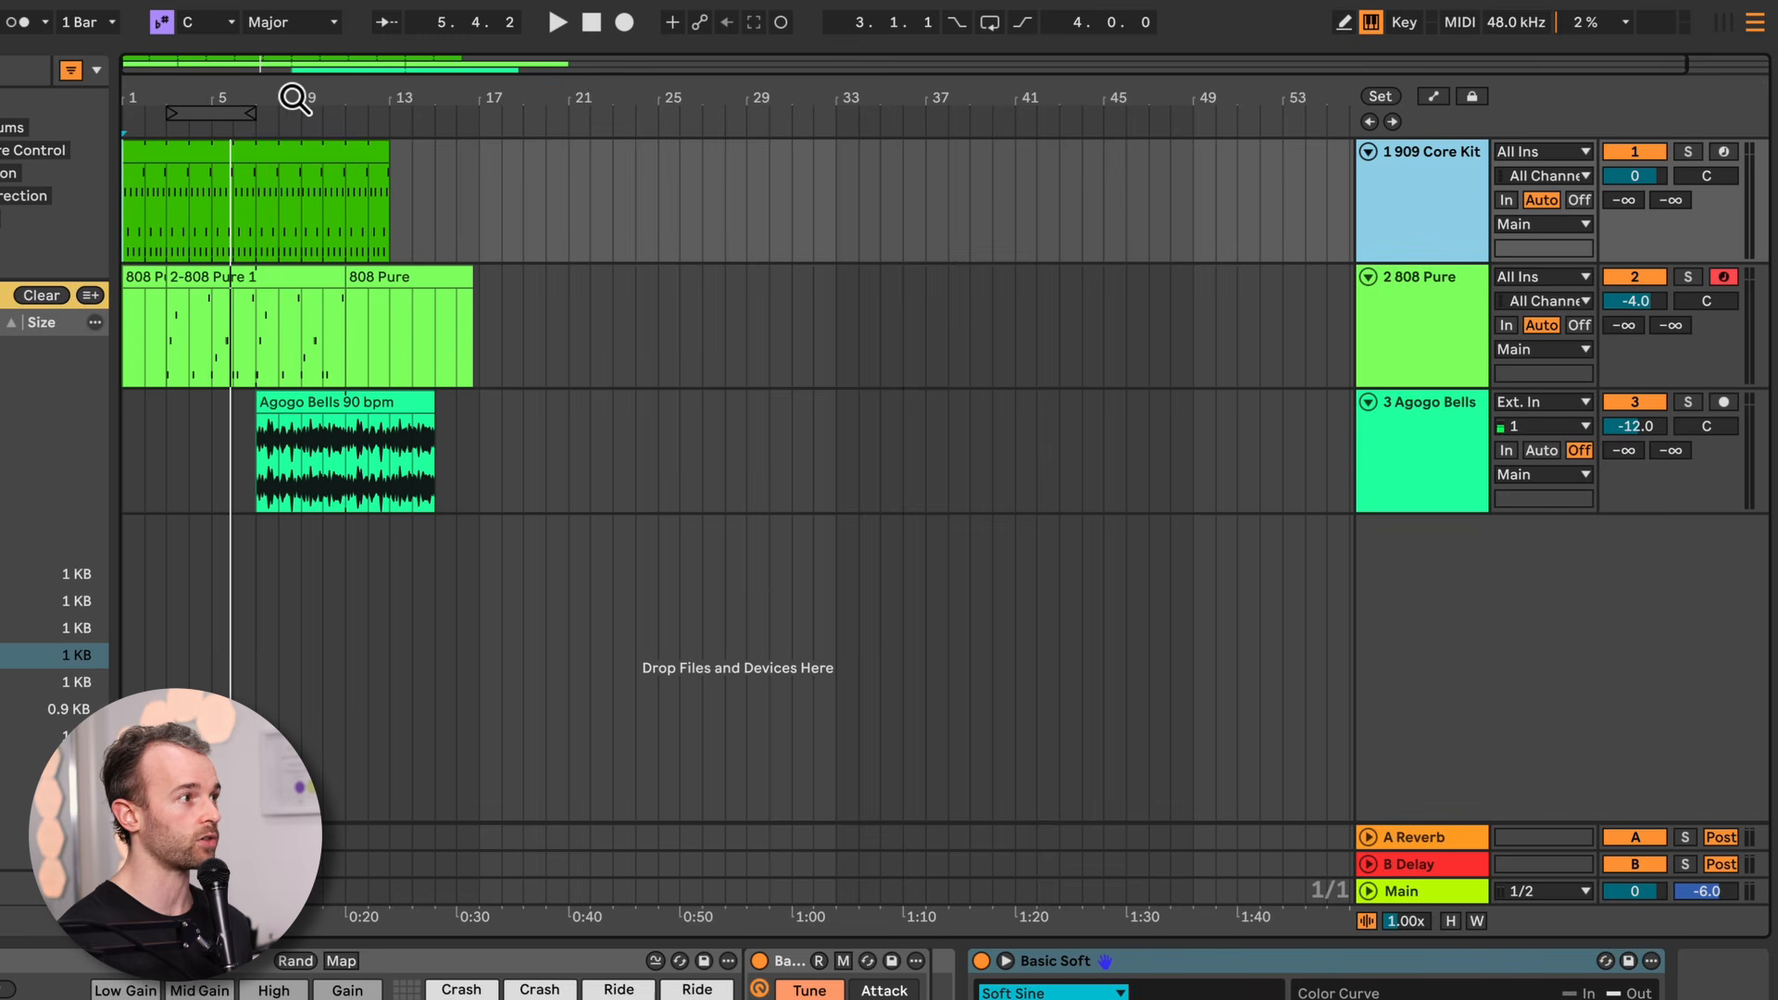
Zoom in and out of the arrangement timeline to examine the recorded clips at different levels of detail
drag(286, 94, 530, 94)
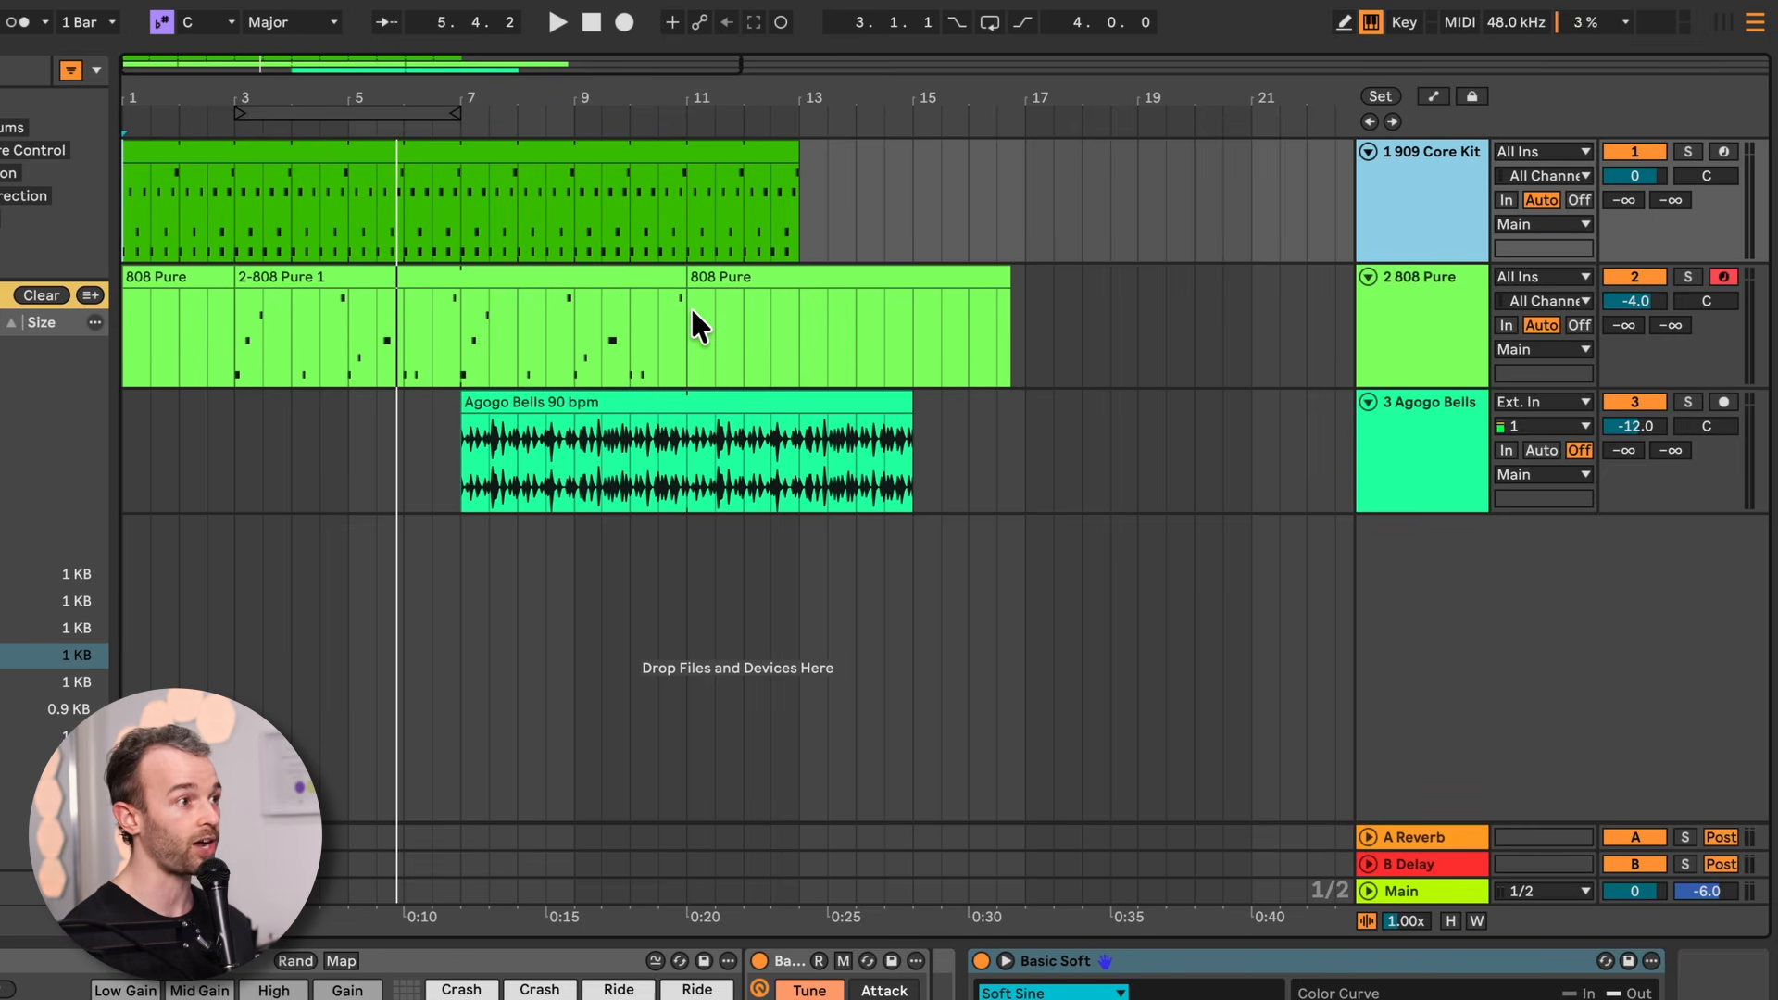
drag(692, 310, 332, 330)
drag(1111, 381, 1194, 381)
drag(278, 373, 803, 381)
drag(992, 376, 889, 392)
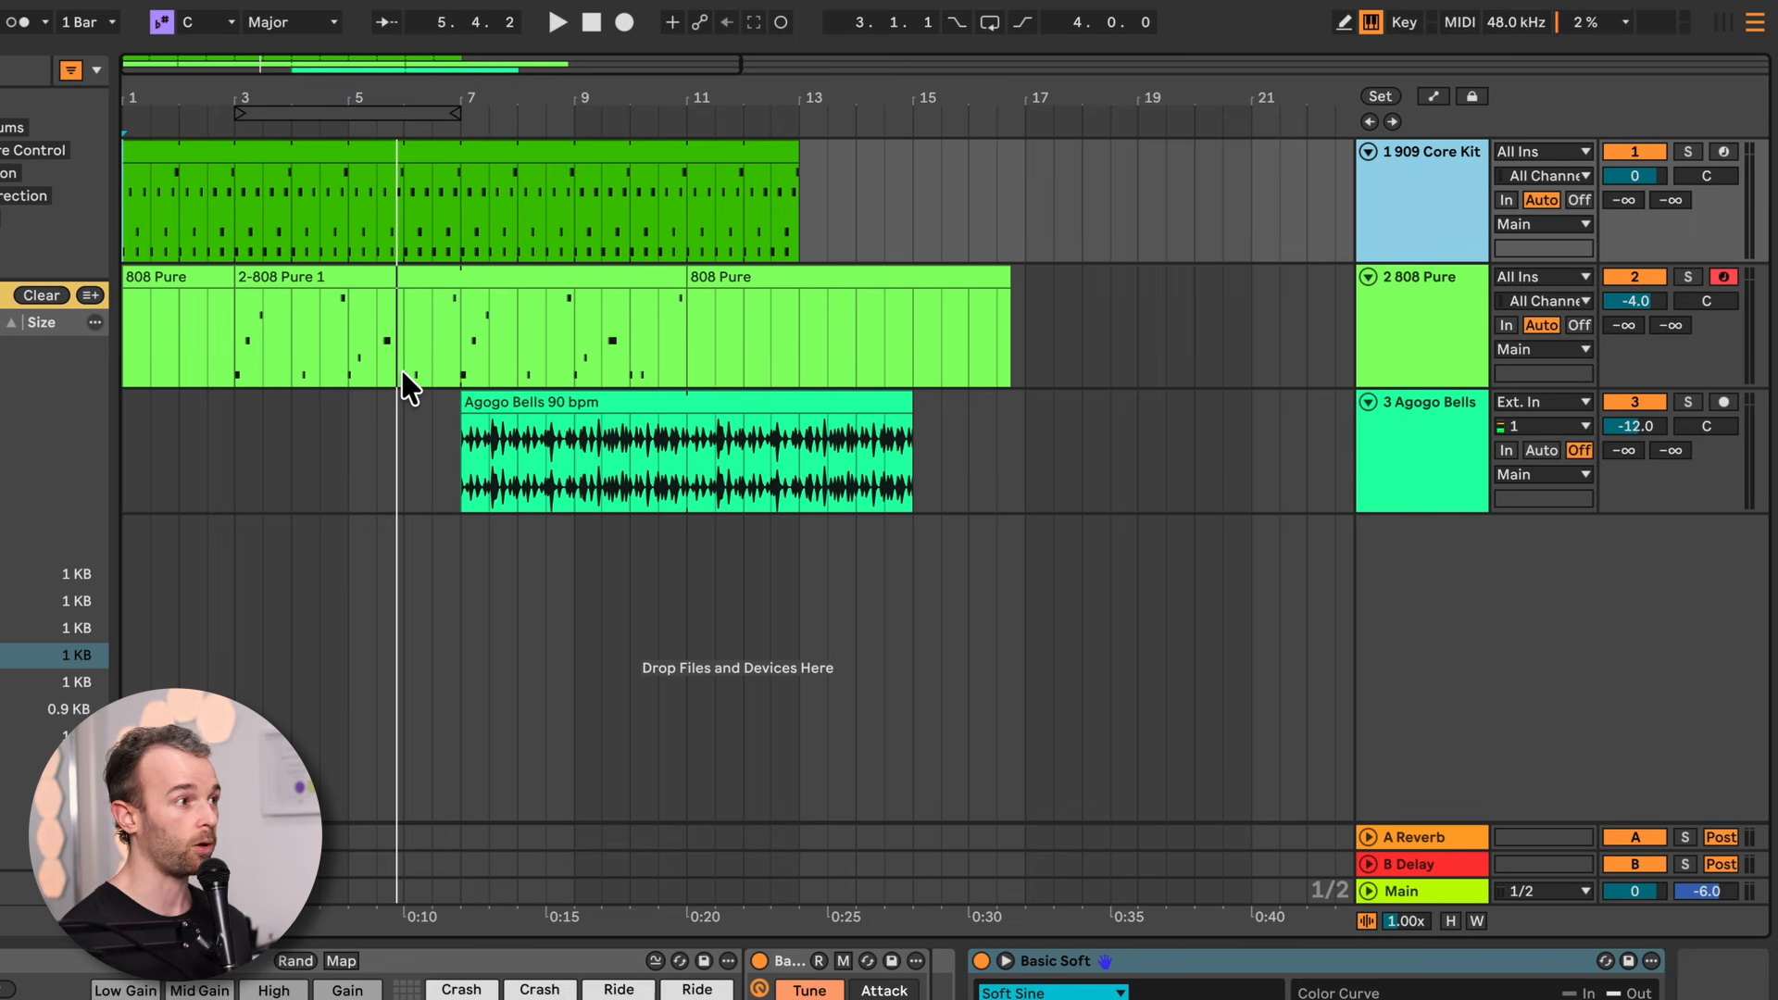
scroll(402, 373, down, 5)
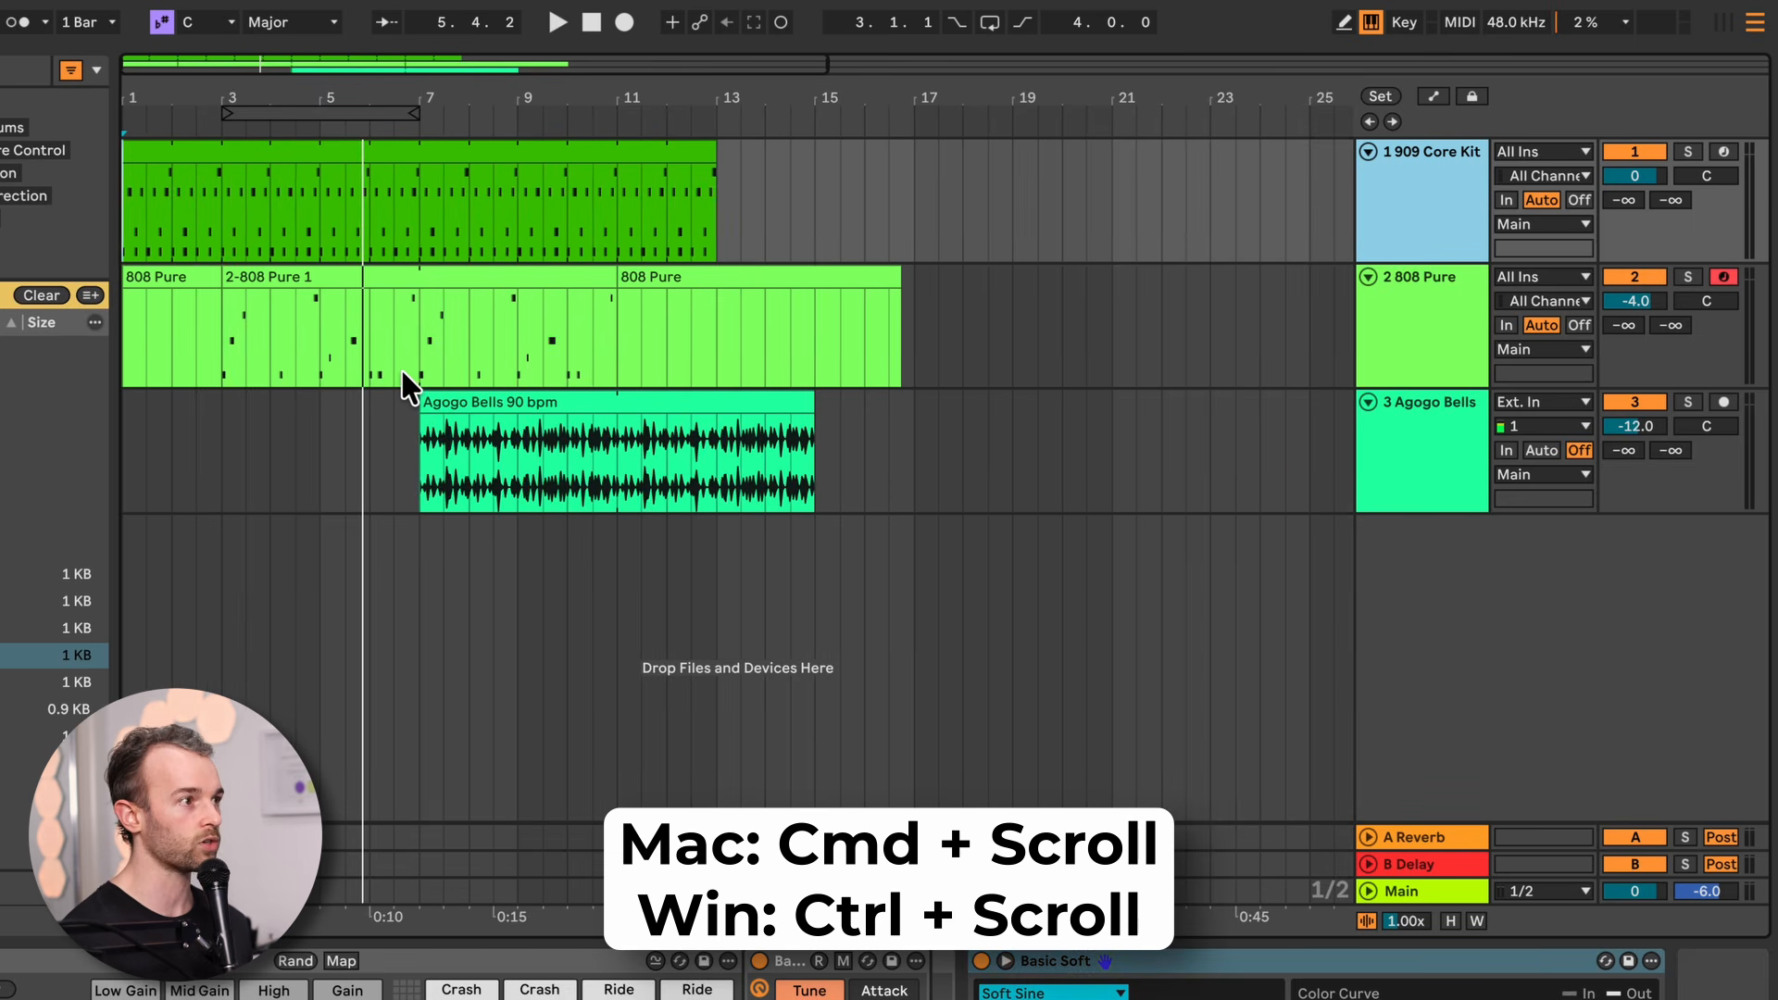
scroll(400, 367, up, 3)
scroll(397, 369, down, 2)
scroll(297, 359, up, 4)
scroll(363, 354, up, 3)
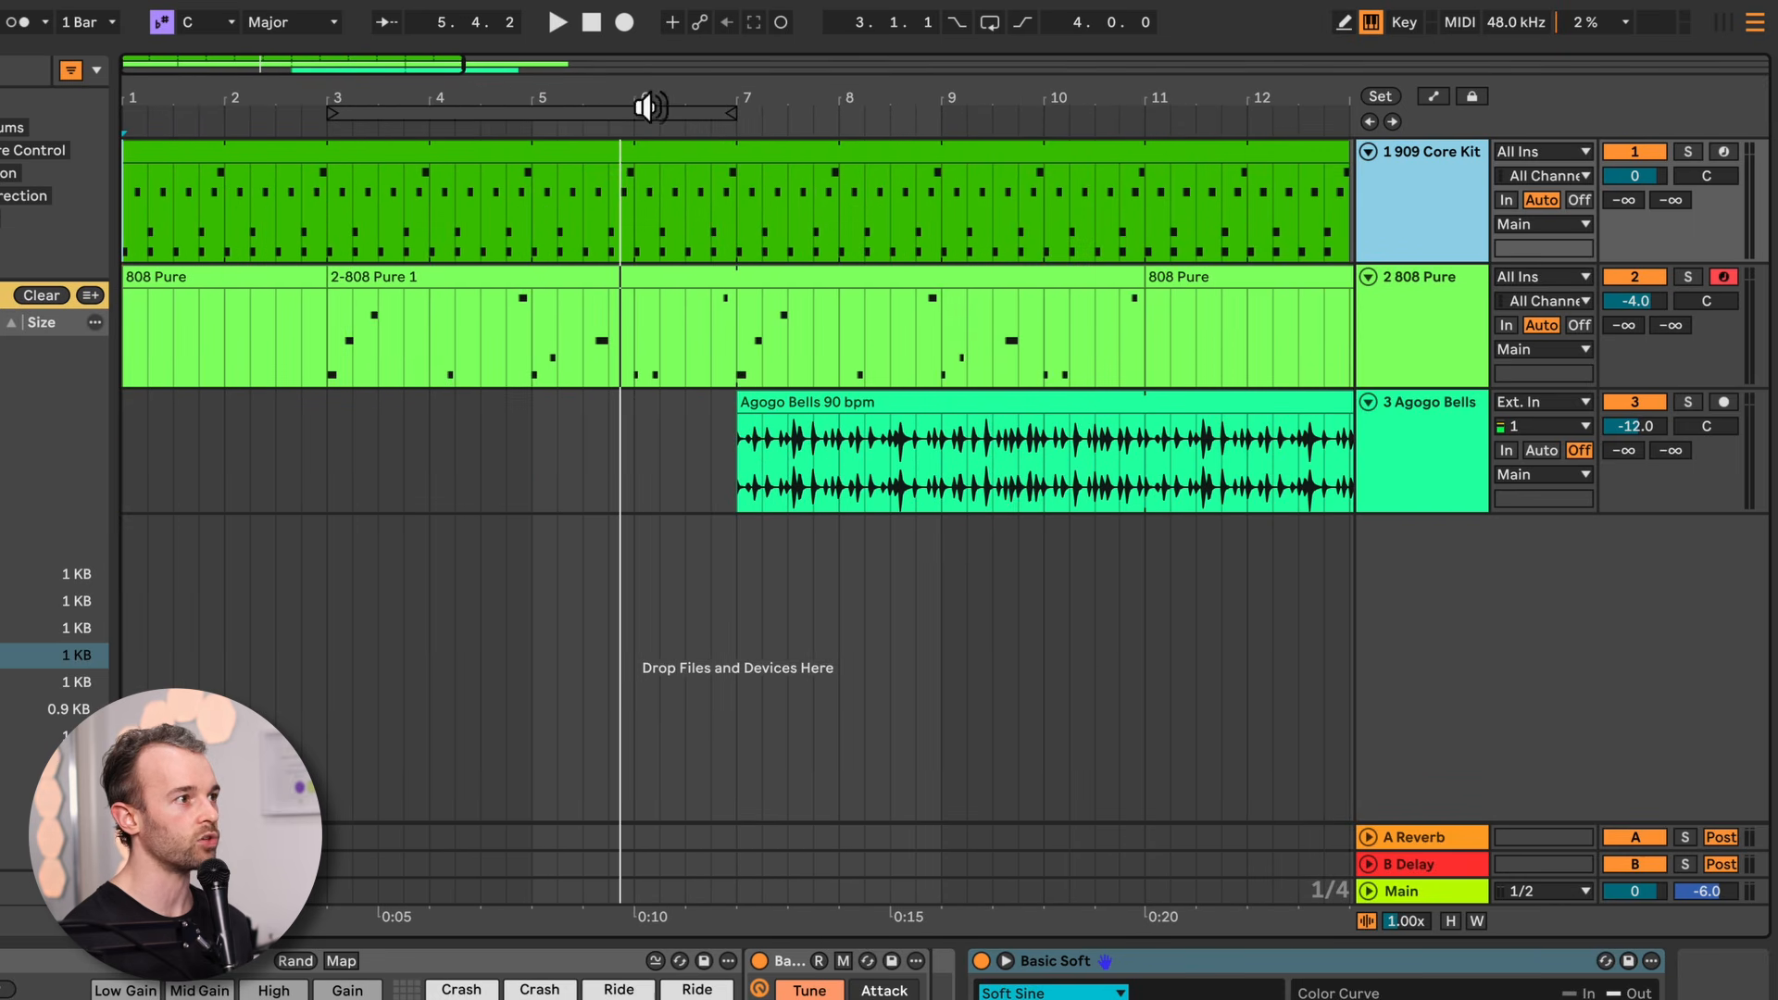
scroll(649, 91, up, 3)
scroll(648, 91, up, 1)
scroll(648, 91, down, 4)
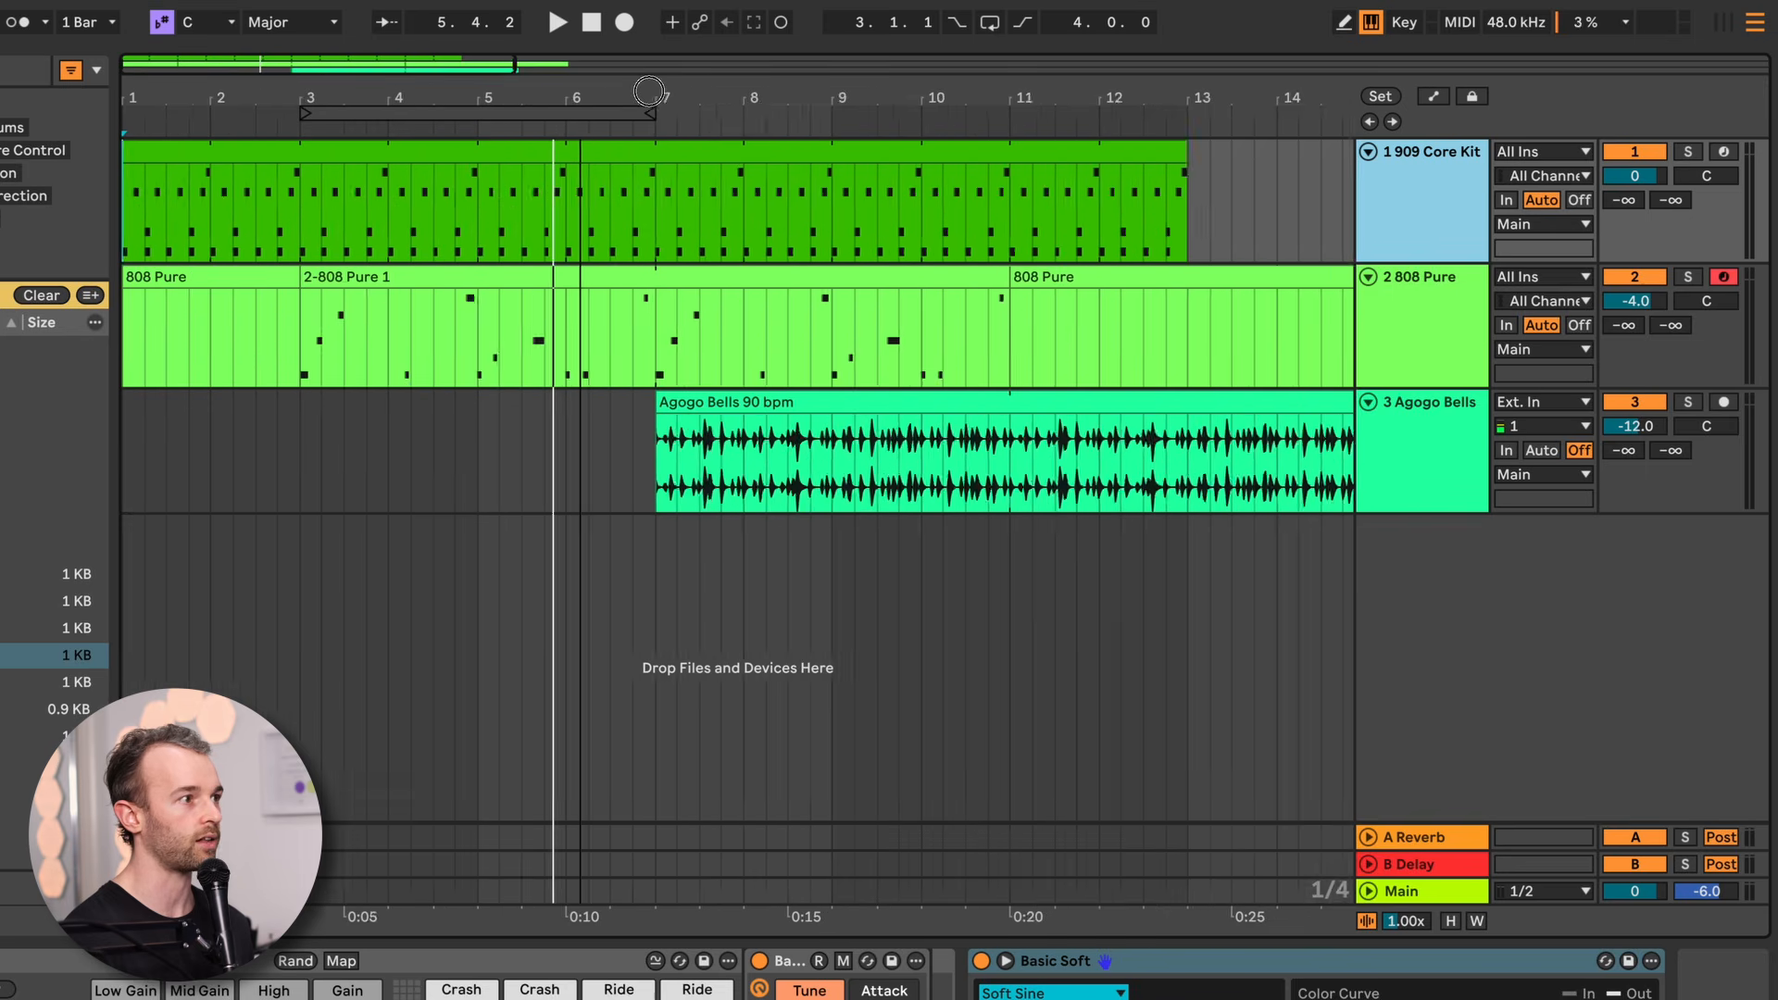
scroll(648, 92, up, 1)
scroll(648, 91, left, 3)
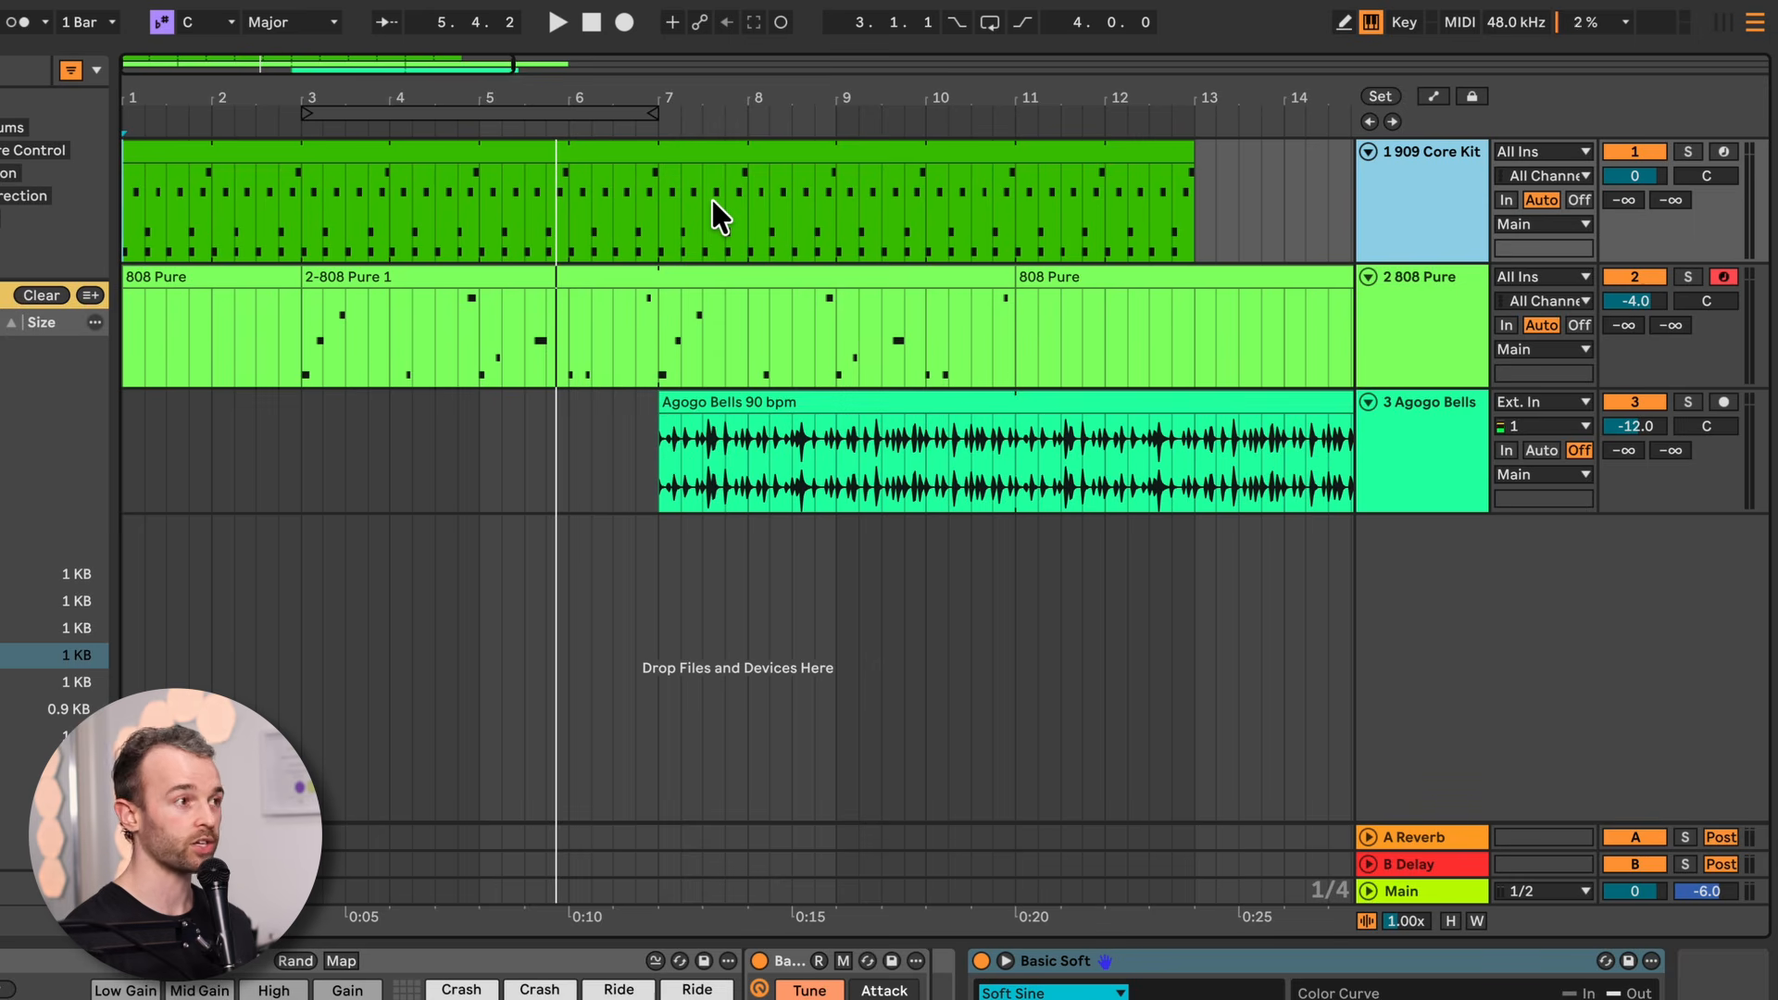
Select the recorded 2-808 Pure 1, 909 Core Kit and Agogo Bells clips in turn by their title bars
click(757, 273)
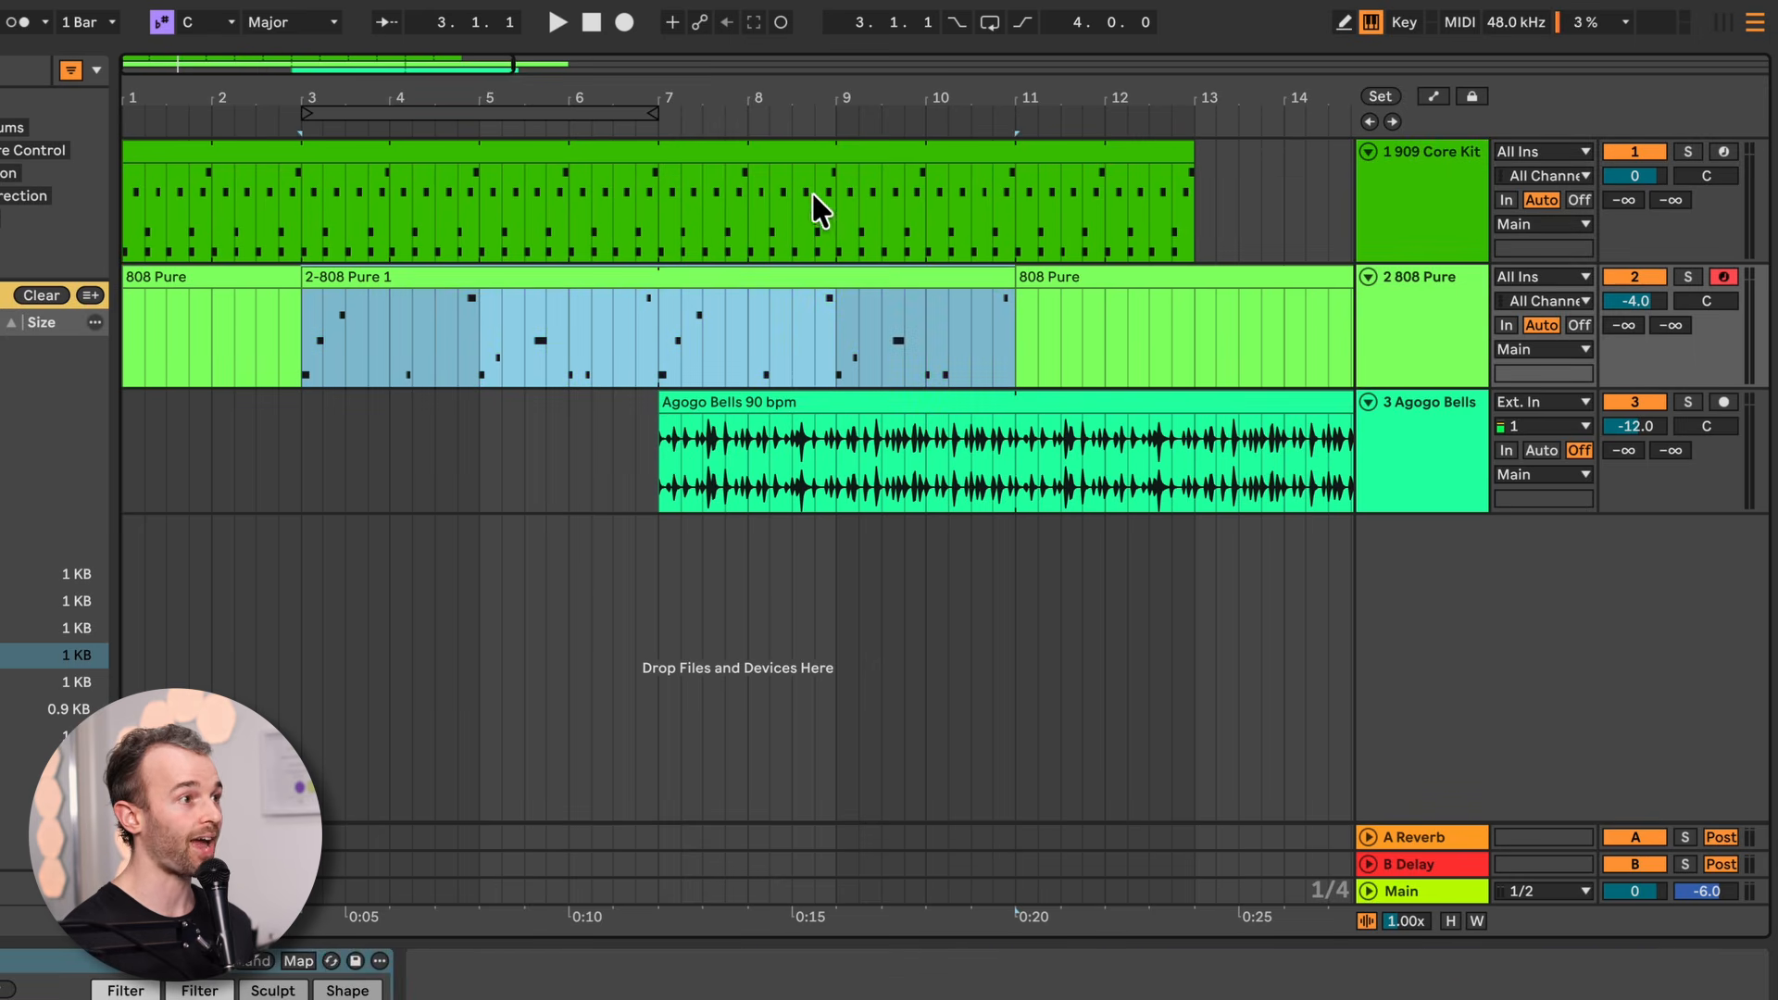
click(838, 144)
click(867, 398)
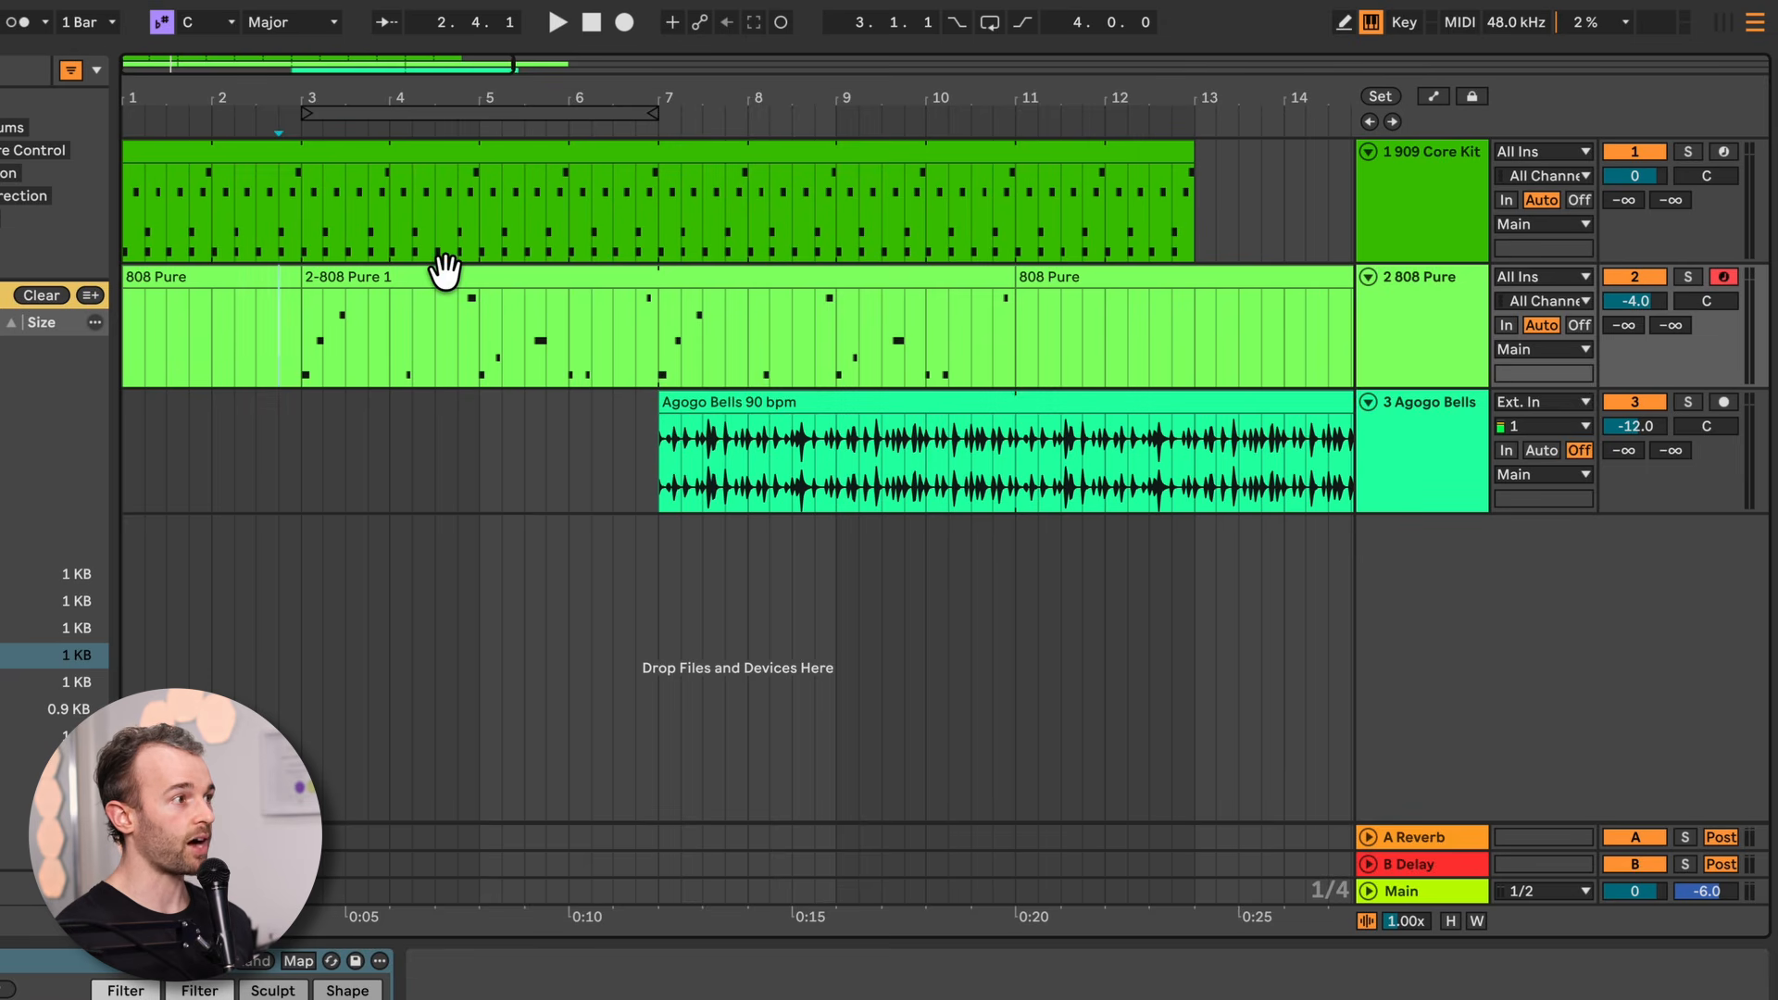
Move the 2-808 Pure 1 clip to start at bar 1 and the Agogo Bells clip to start at bar 3
click(124, 309)
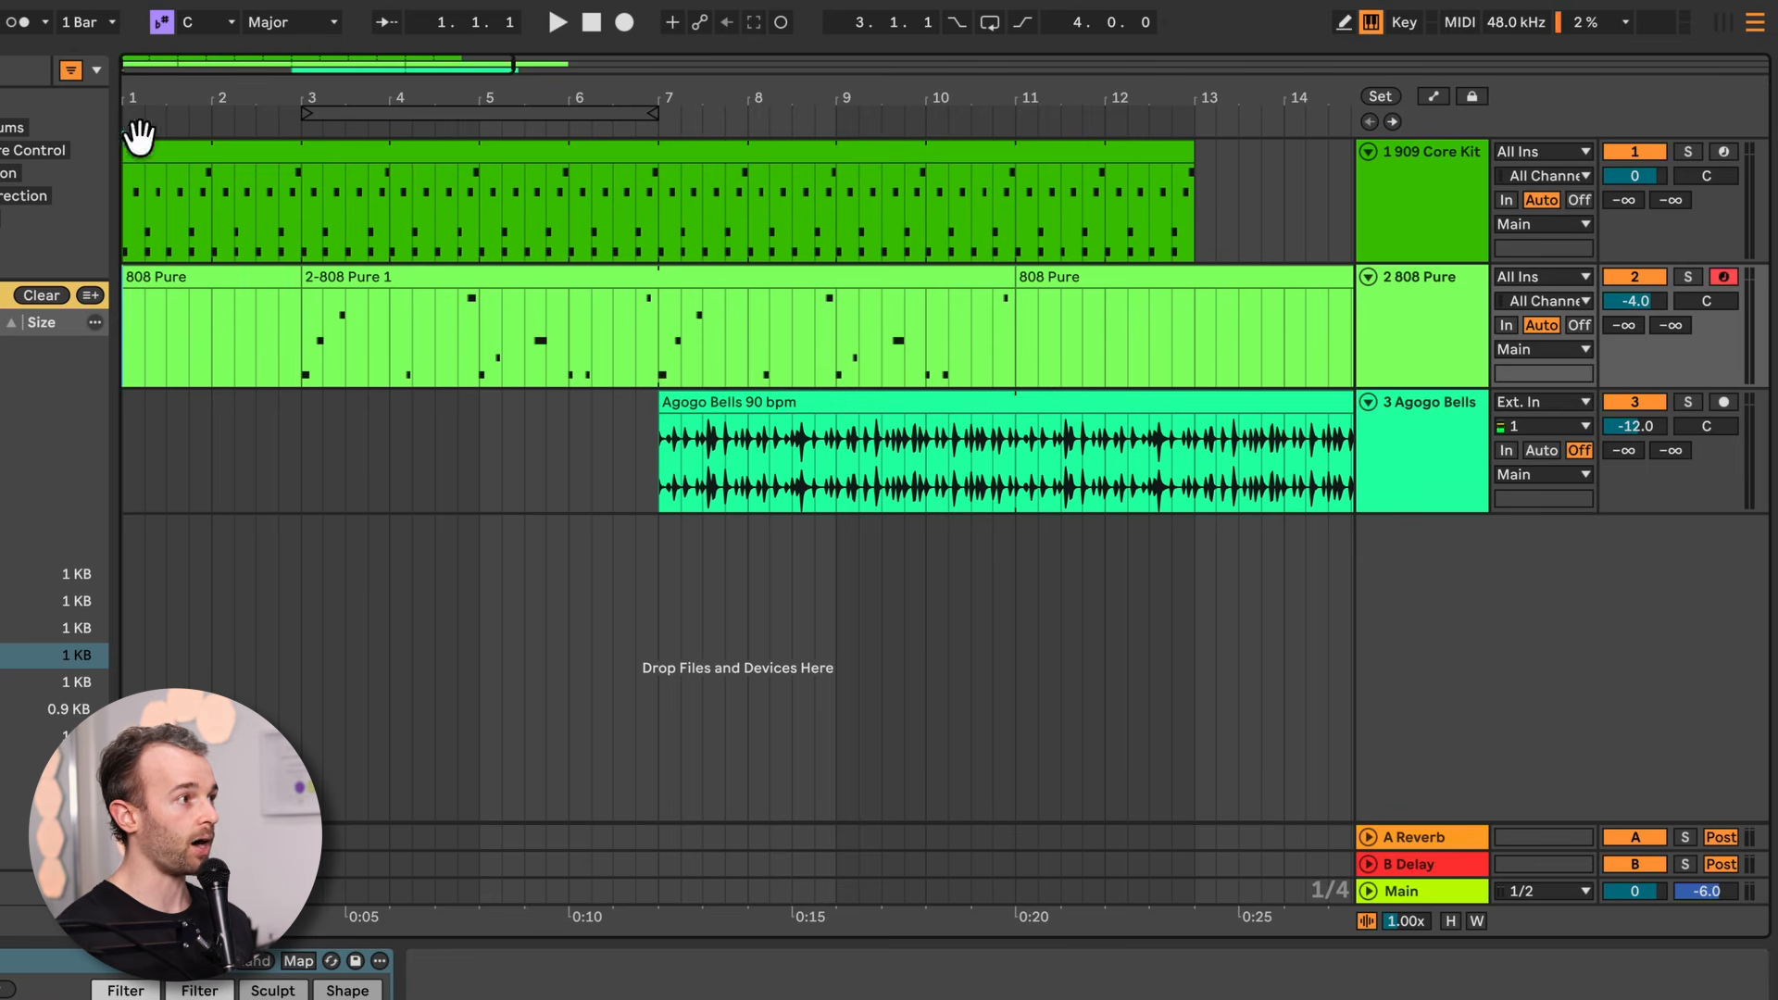
click(176, 324)
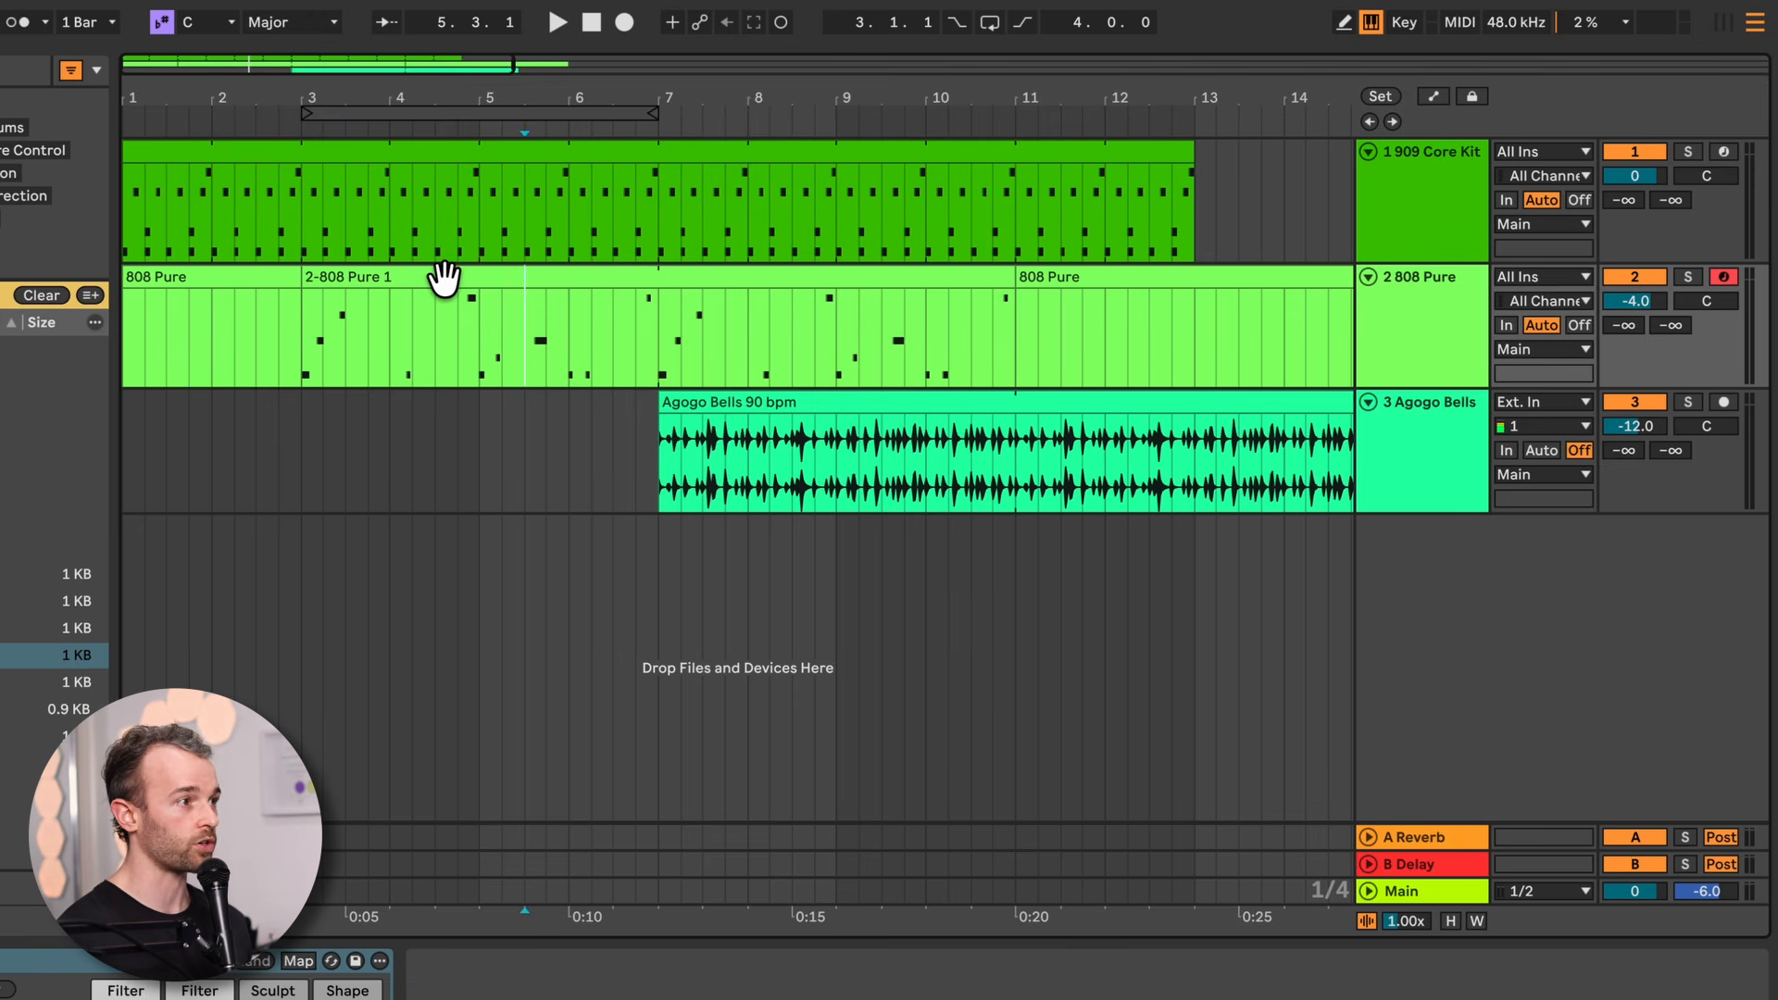
drag(473, 275, 550, 282)
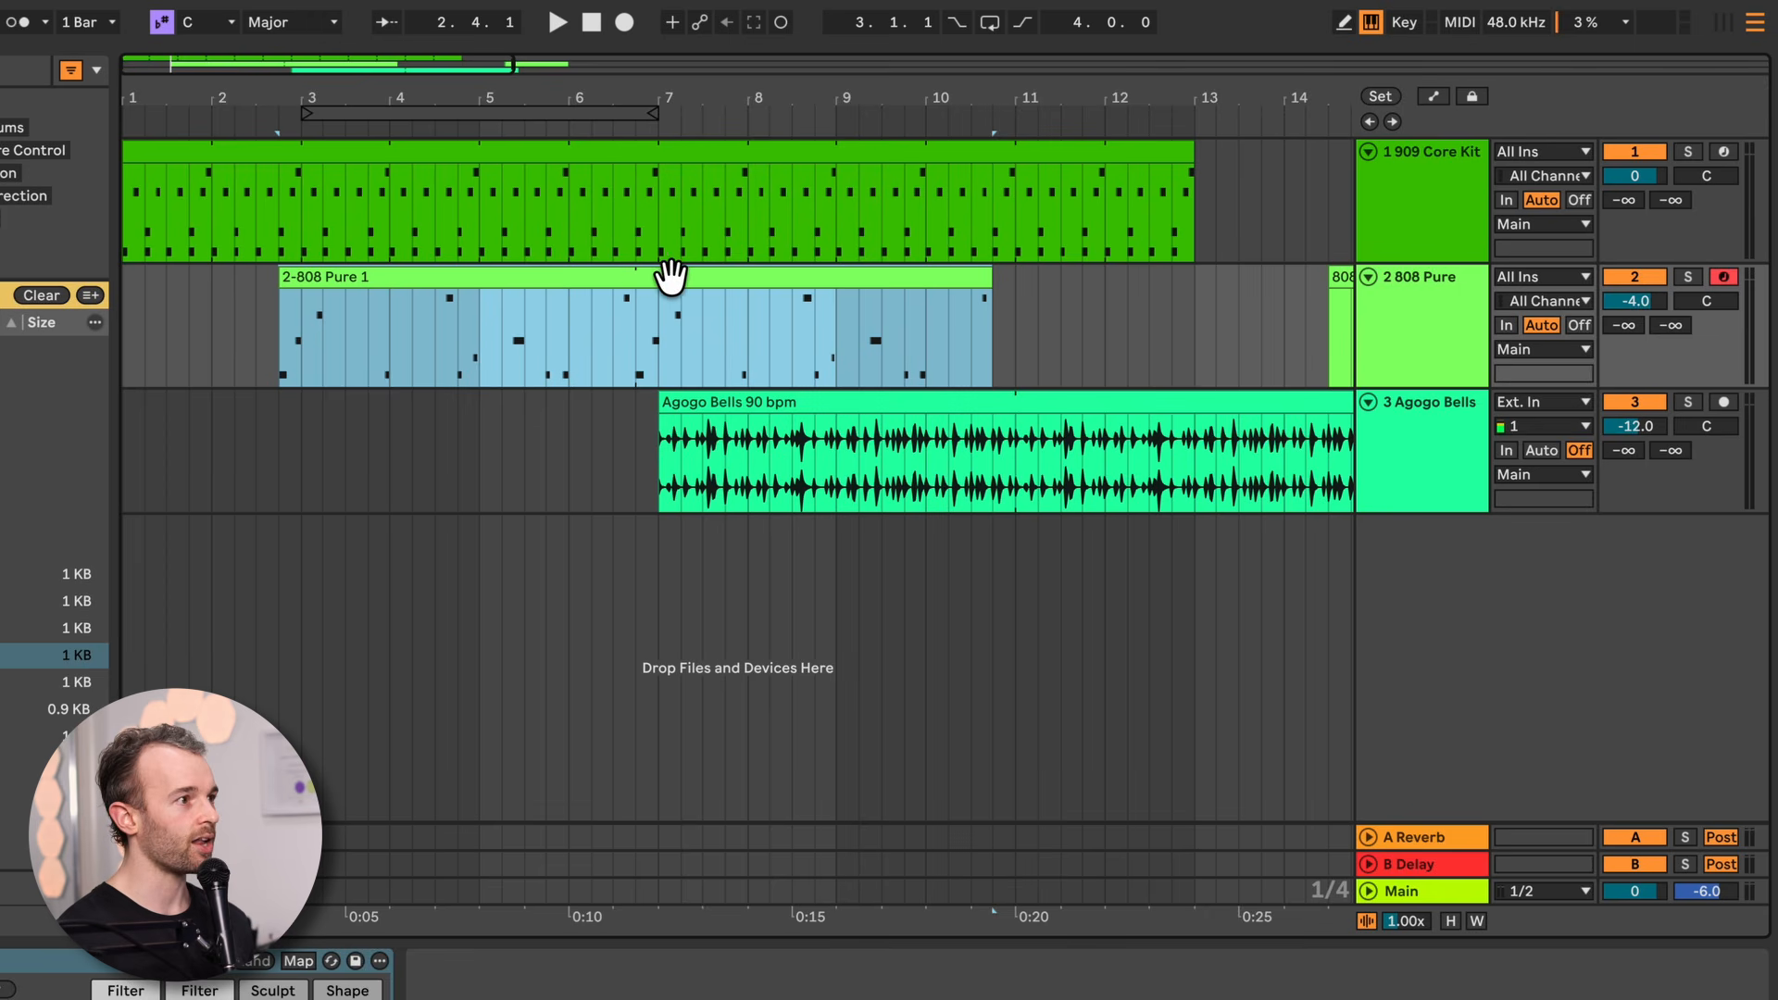
drag(691, 276, 508, 278)
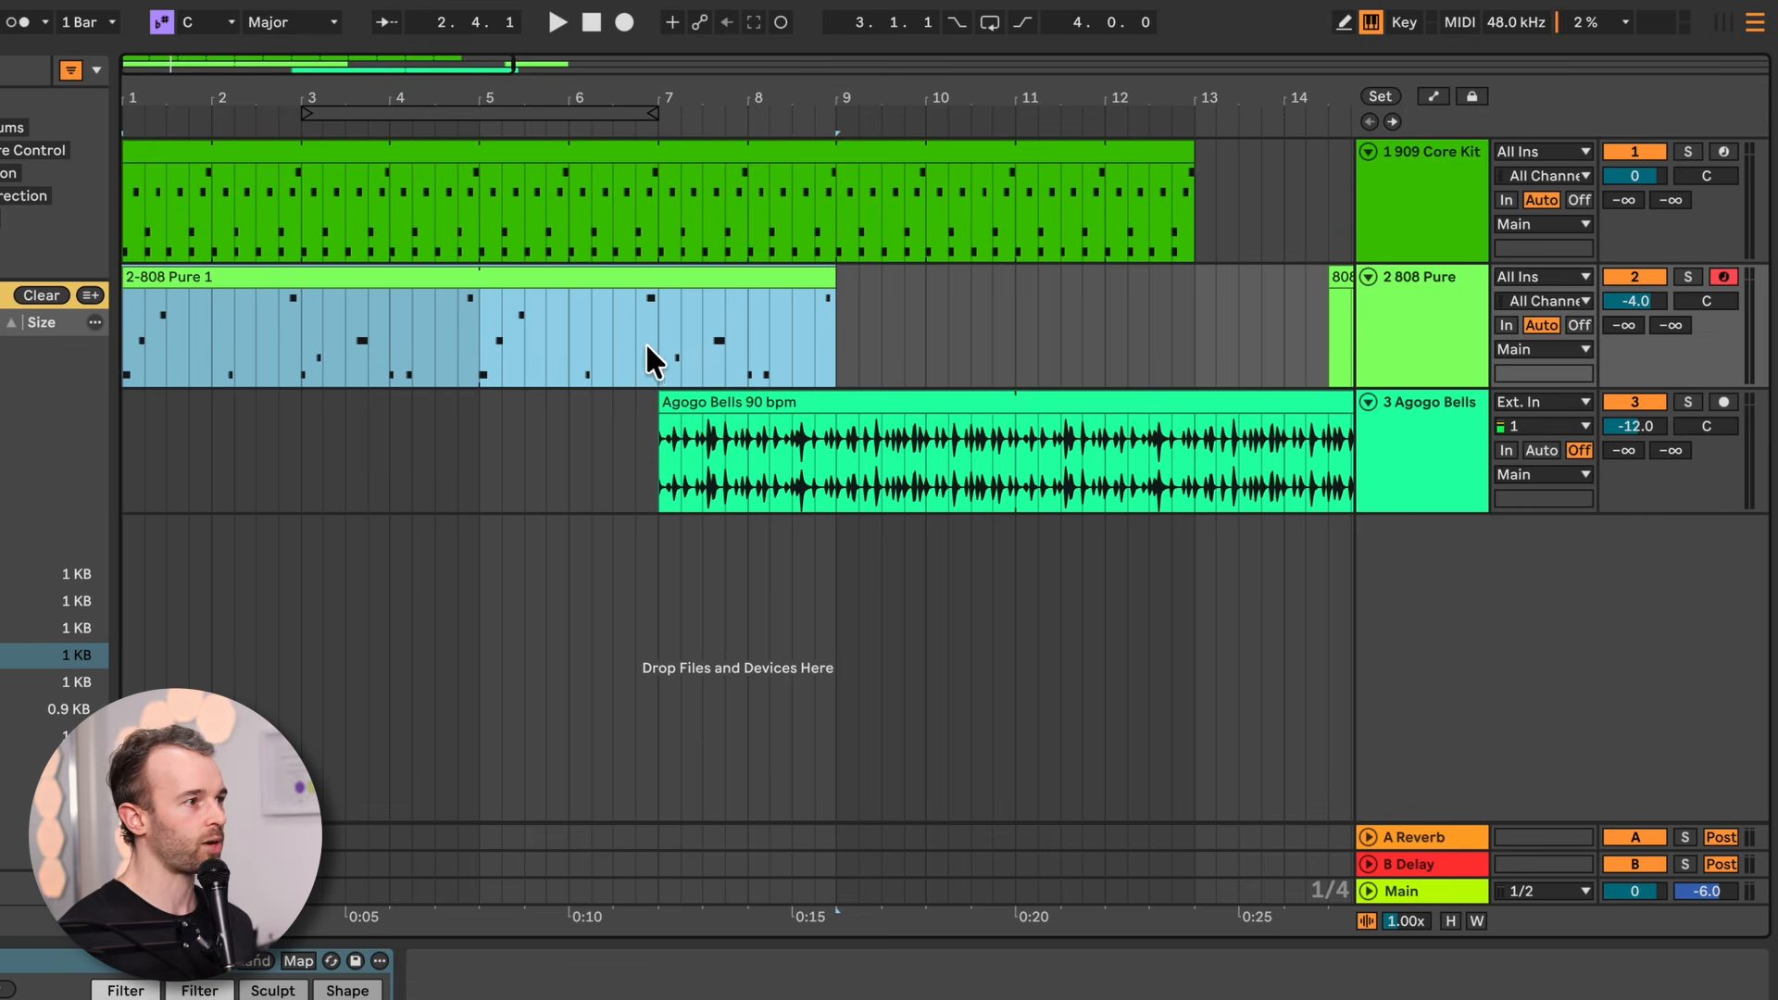
drag(804, 402, 442, 402)
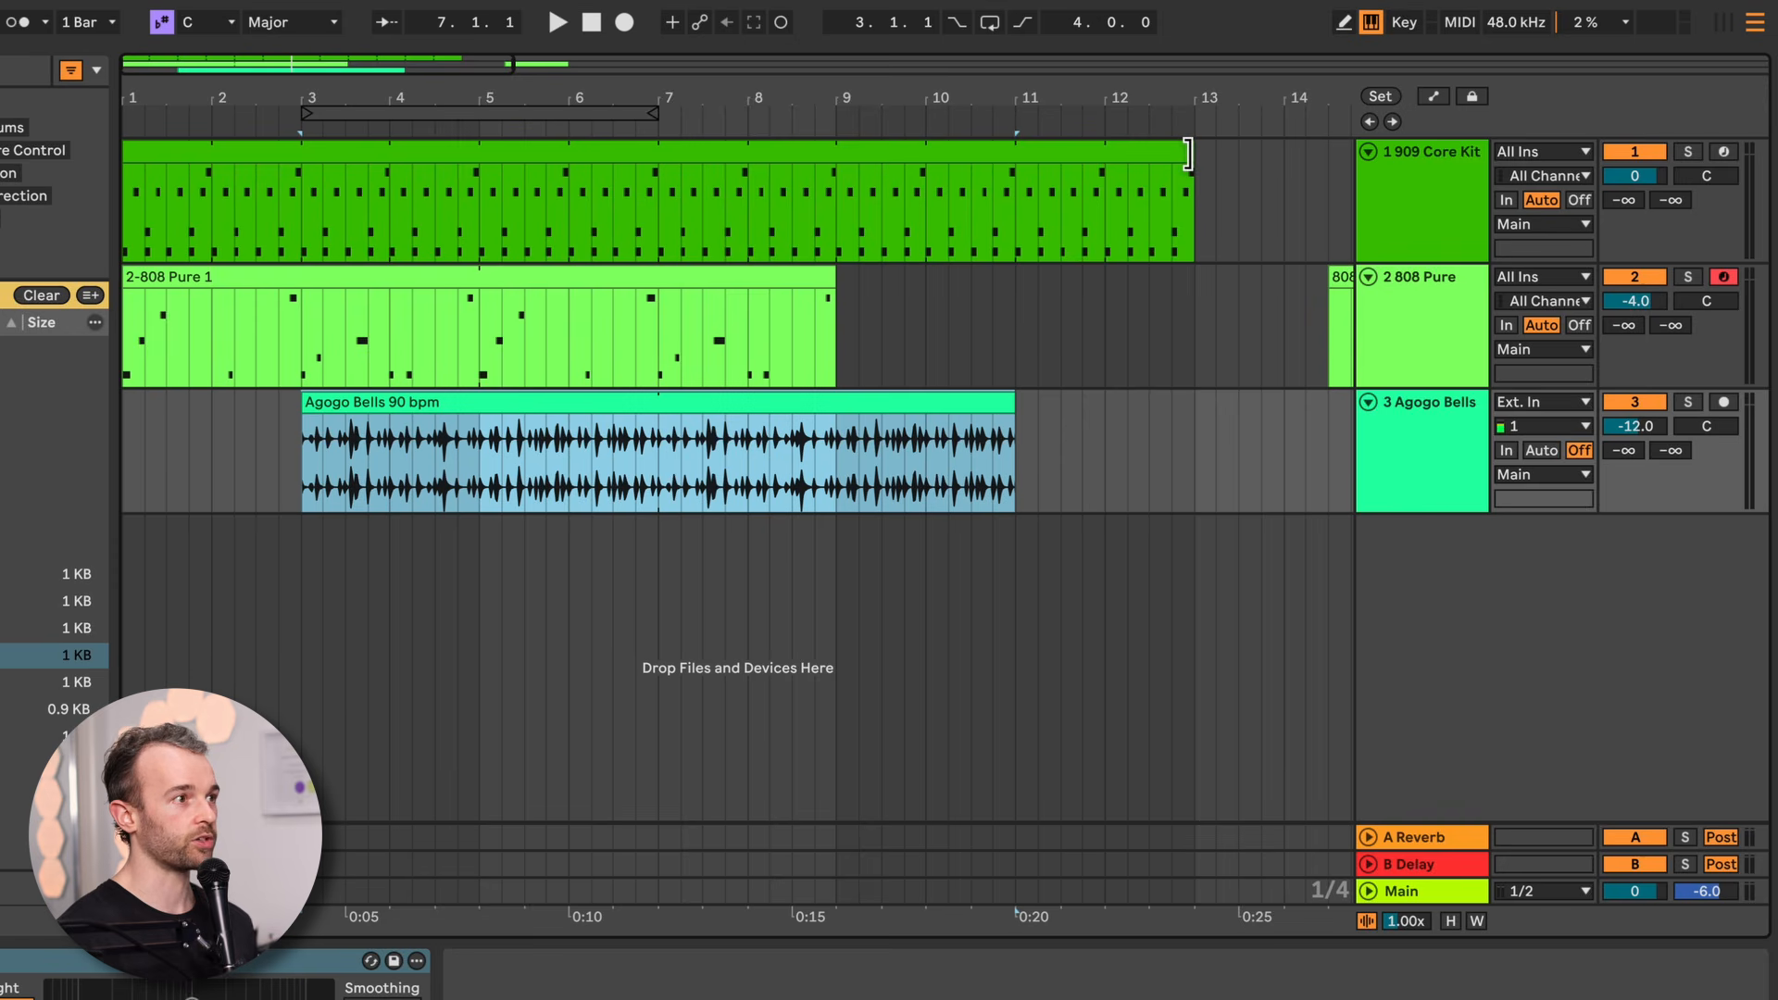
Shorten the 909 Core Kit clip from its end so that it stops at bar 5
drag(1188, 153, 478, 222)
click(337, 149)
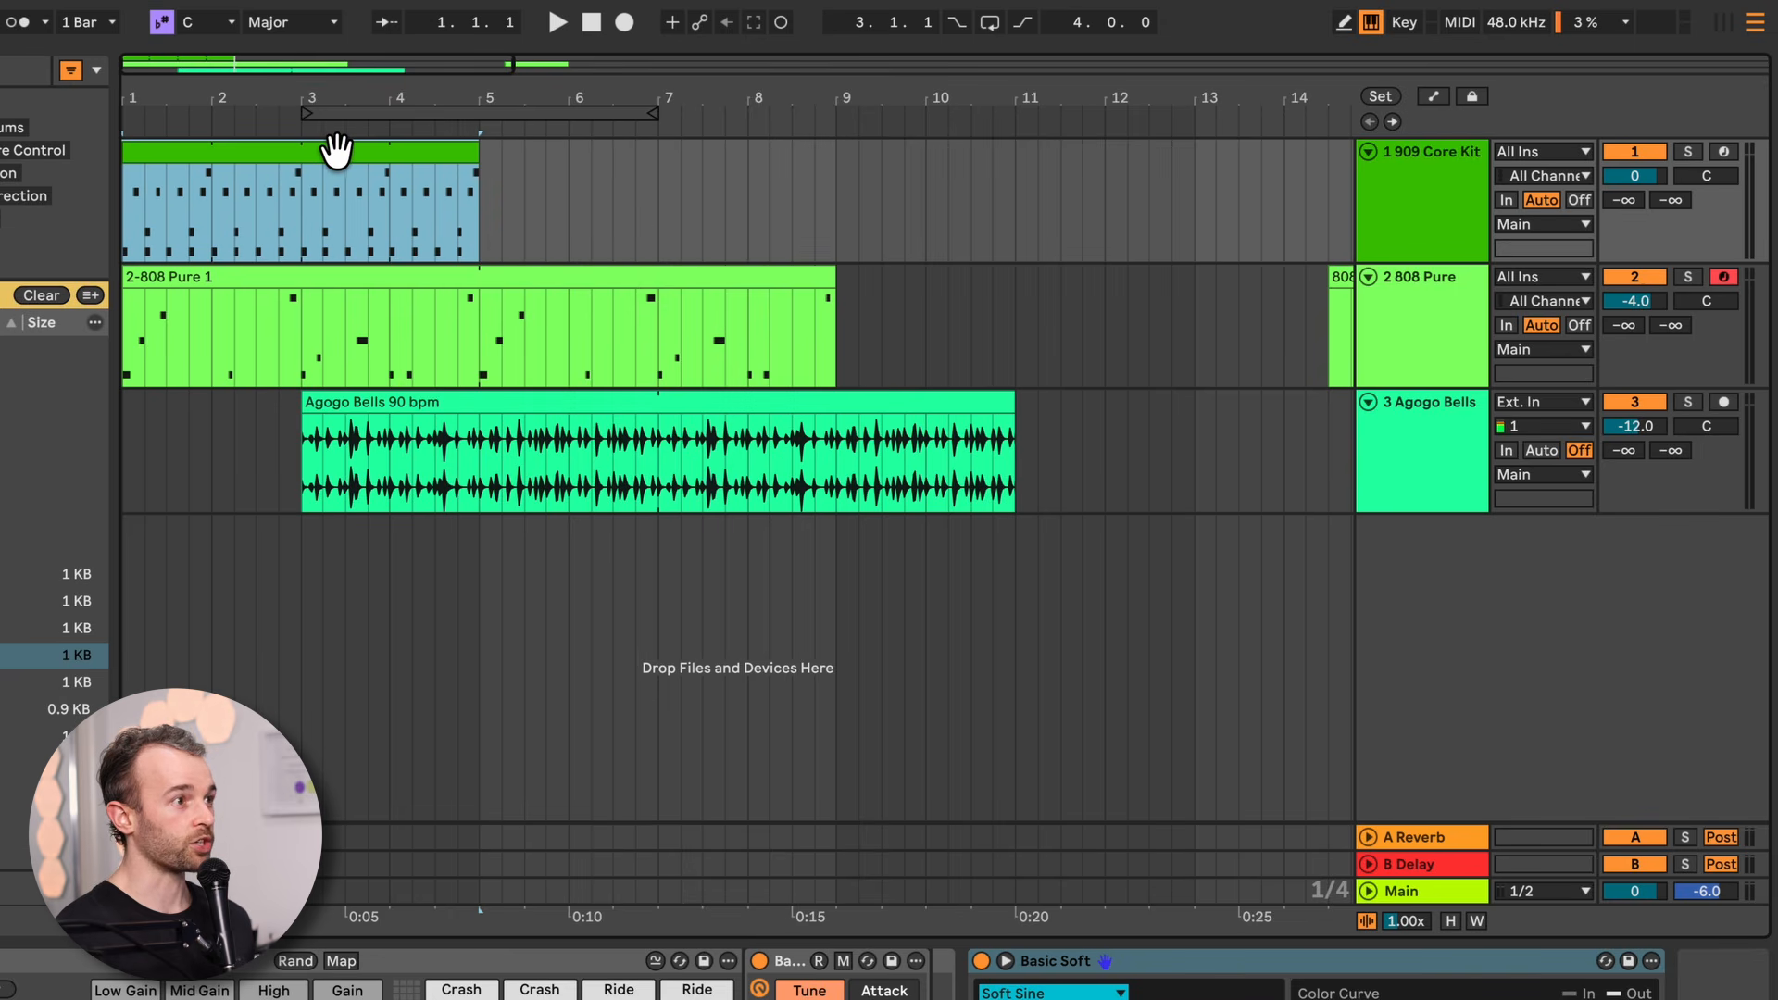
click(834, 176)
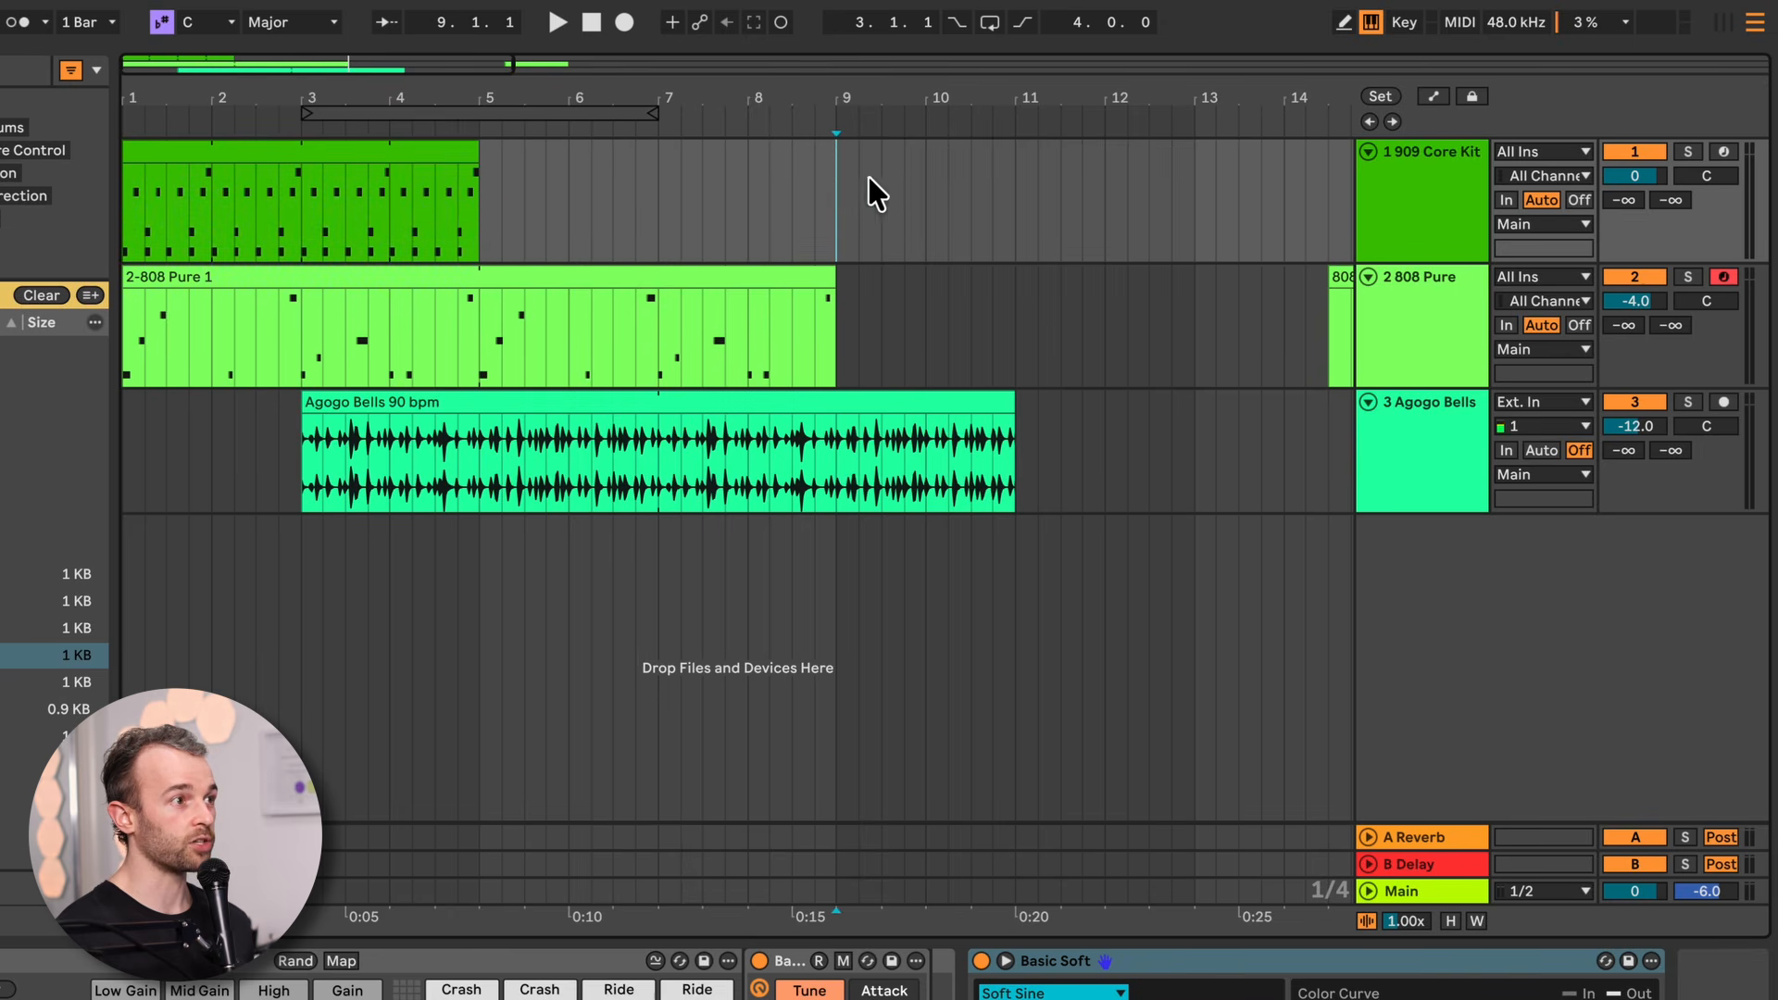
Copy the shortened 909 Core Kit clip and paste the copy on the same track at bar 9
click(278, 159)
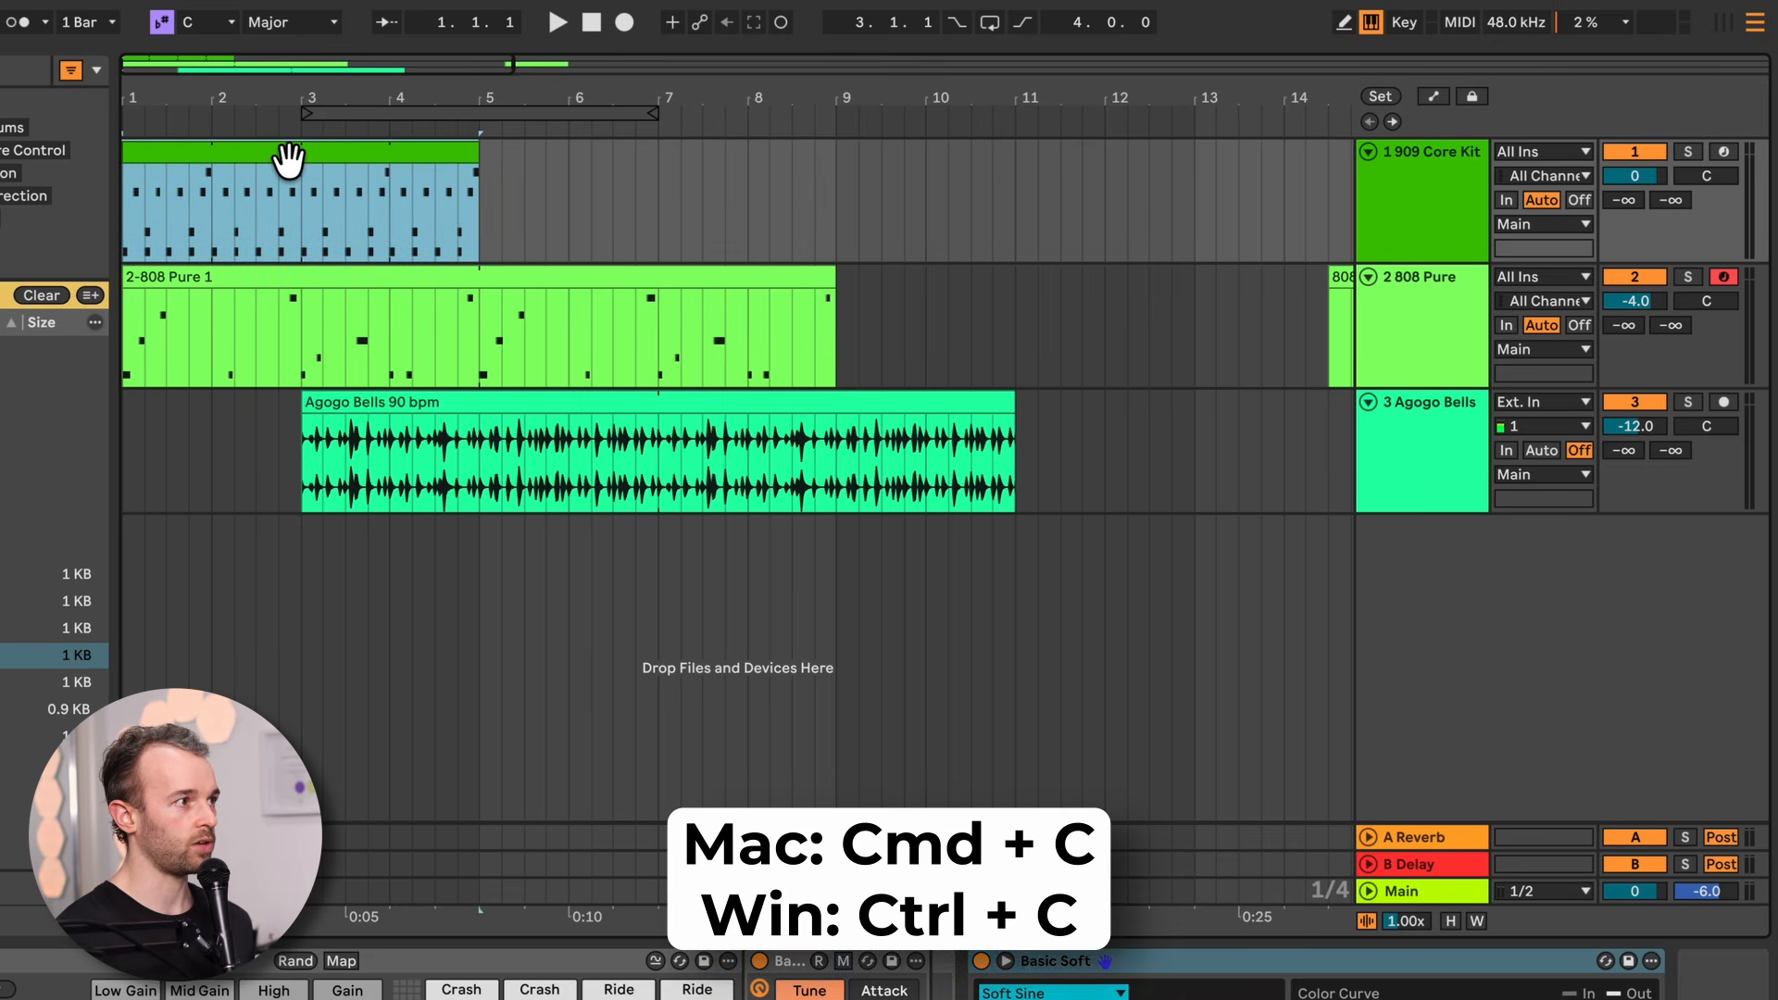
right_click(287, 159)
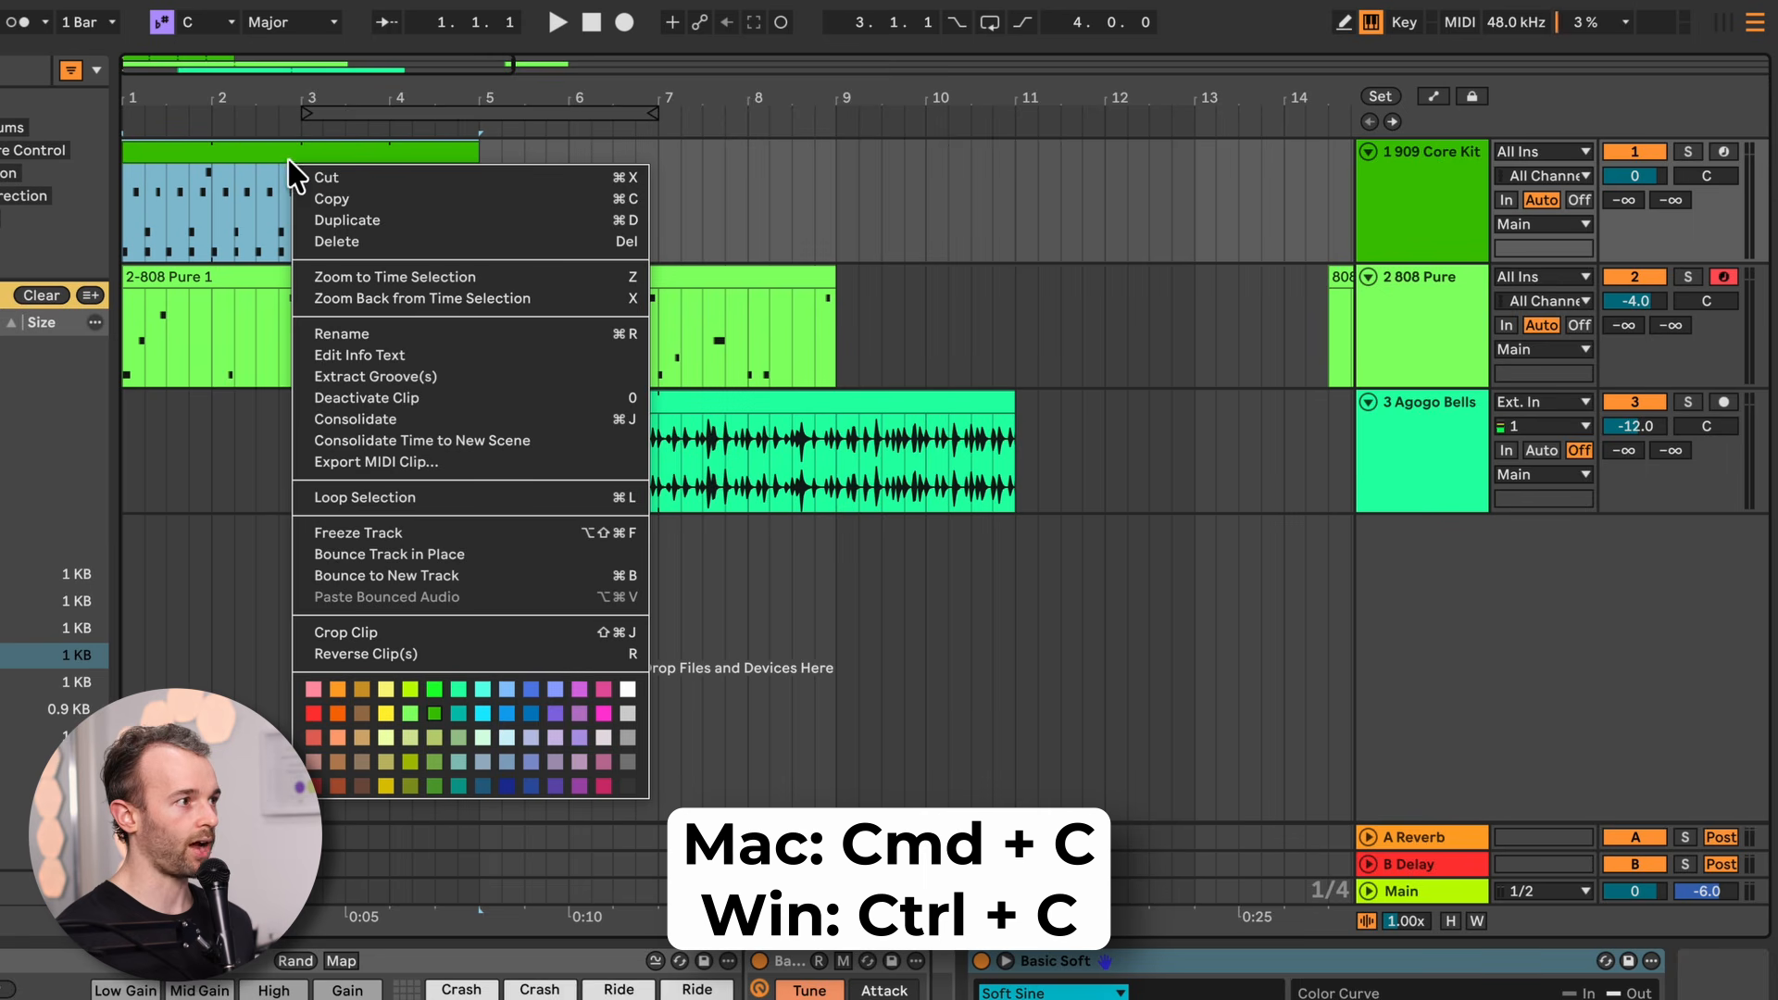
click(329, 192)
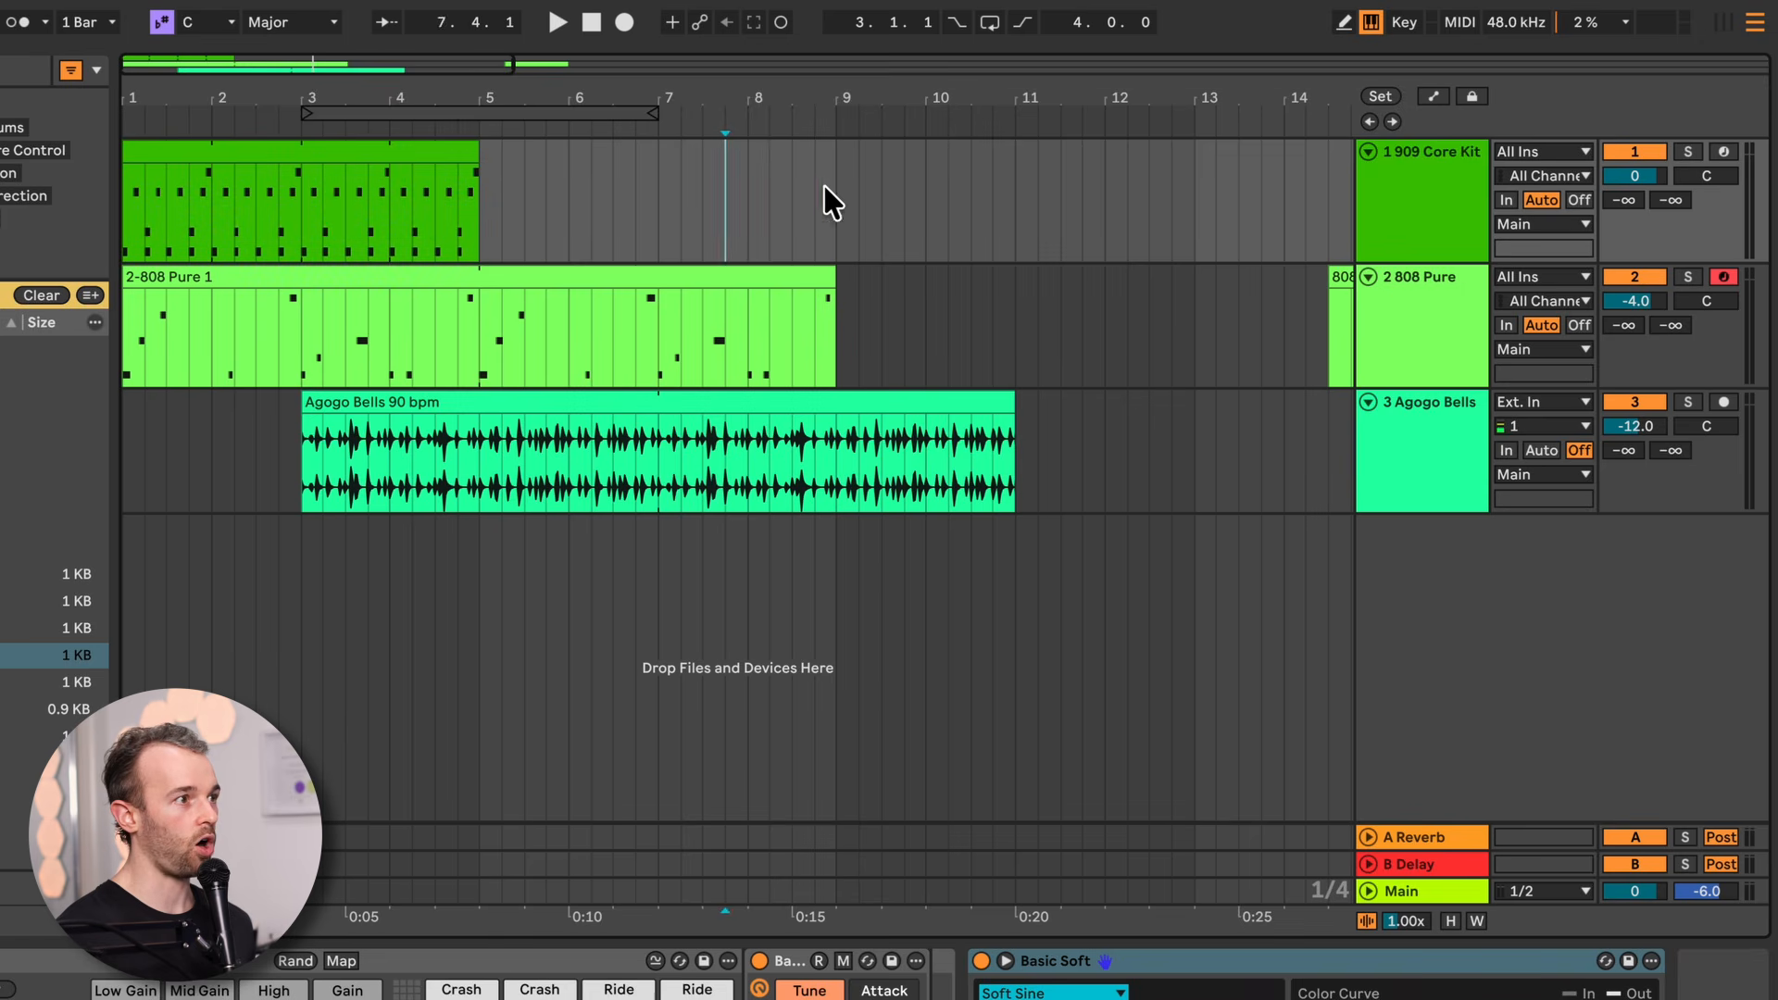
click(824, 185)
click(568, 187)
click(687, 185)
click(750, 186)
click(836, 178)
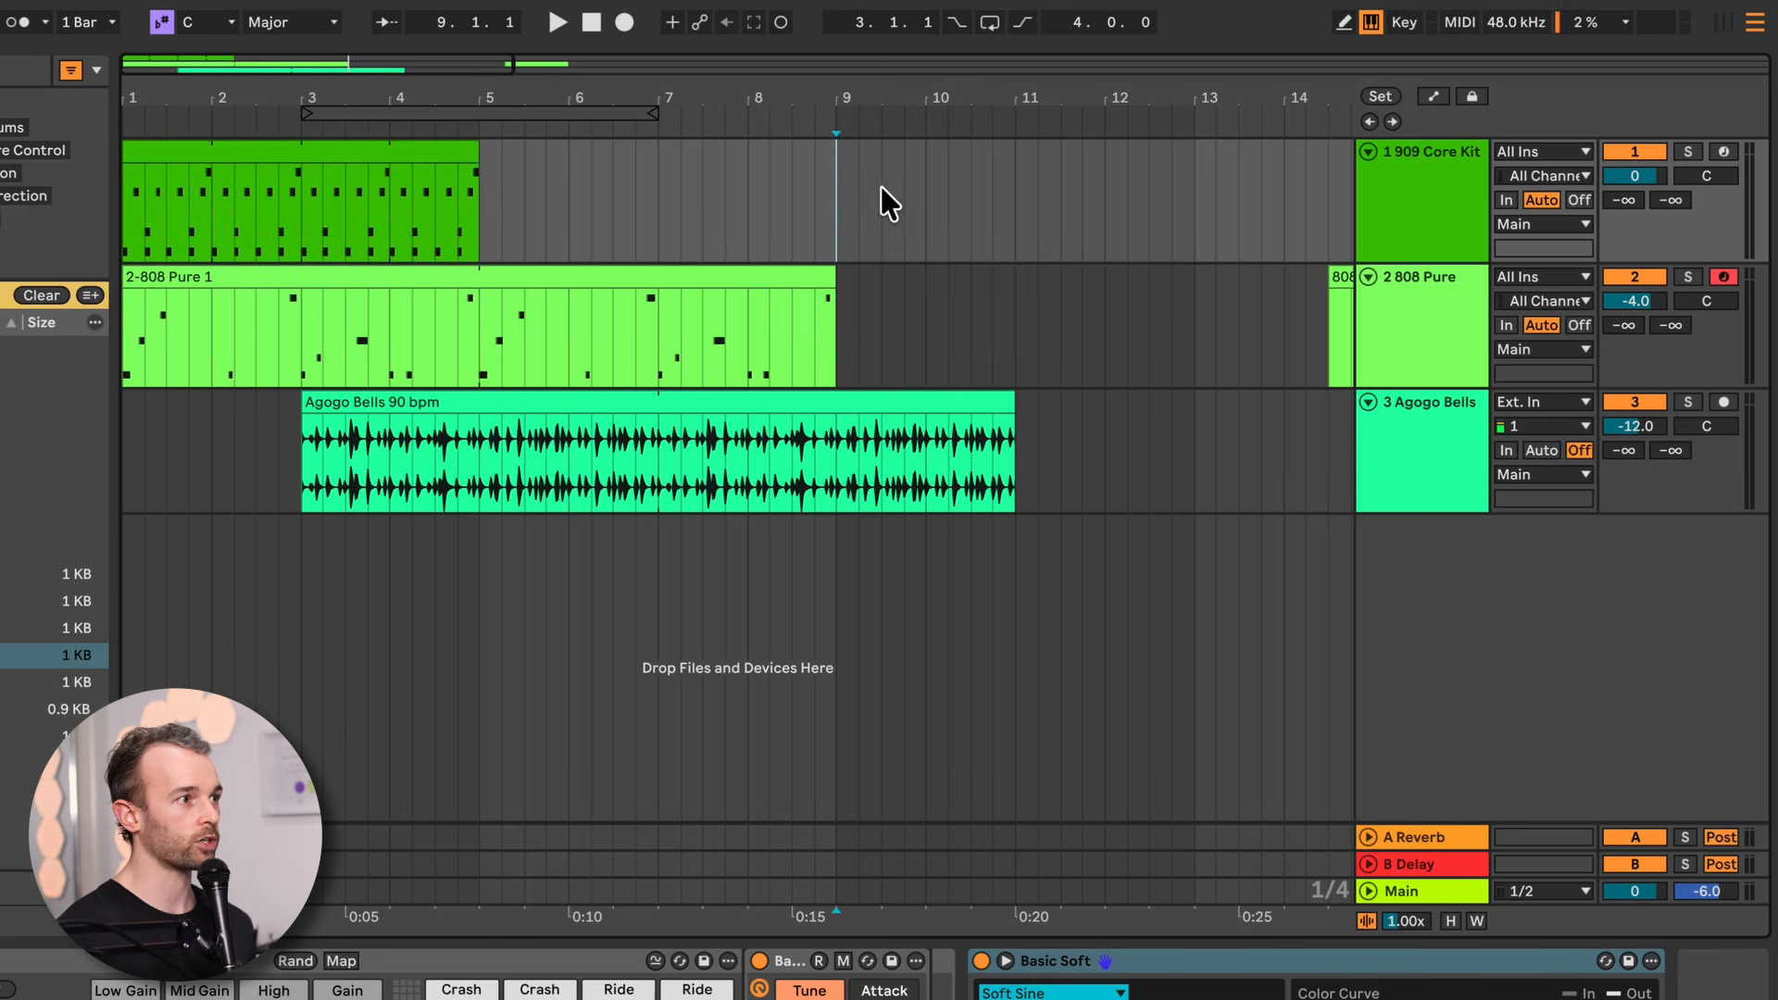
right_click(837, 165)
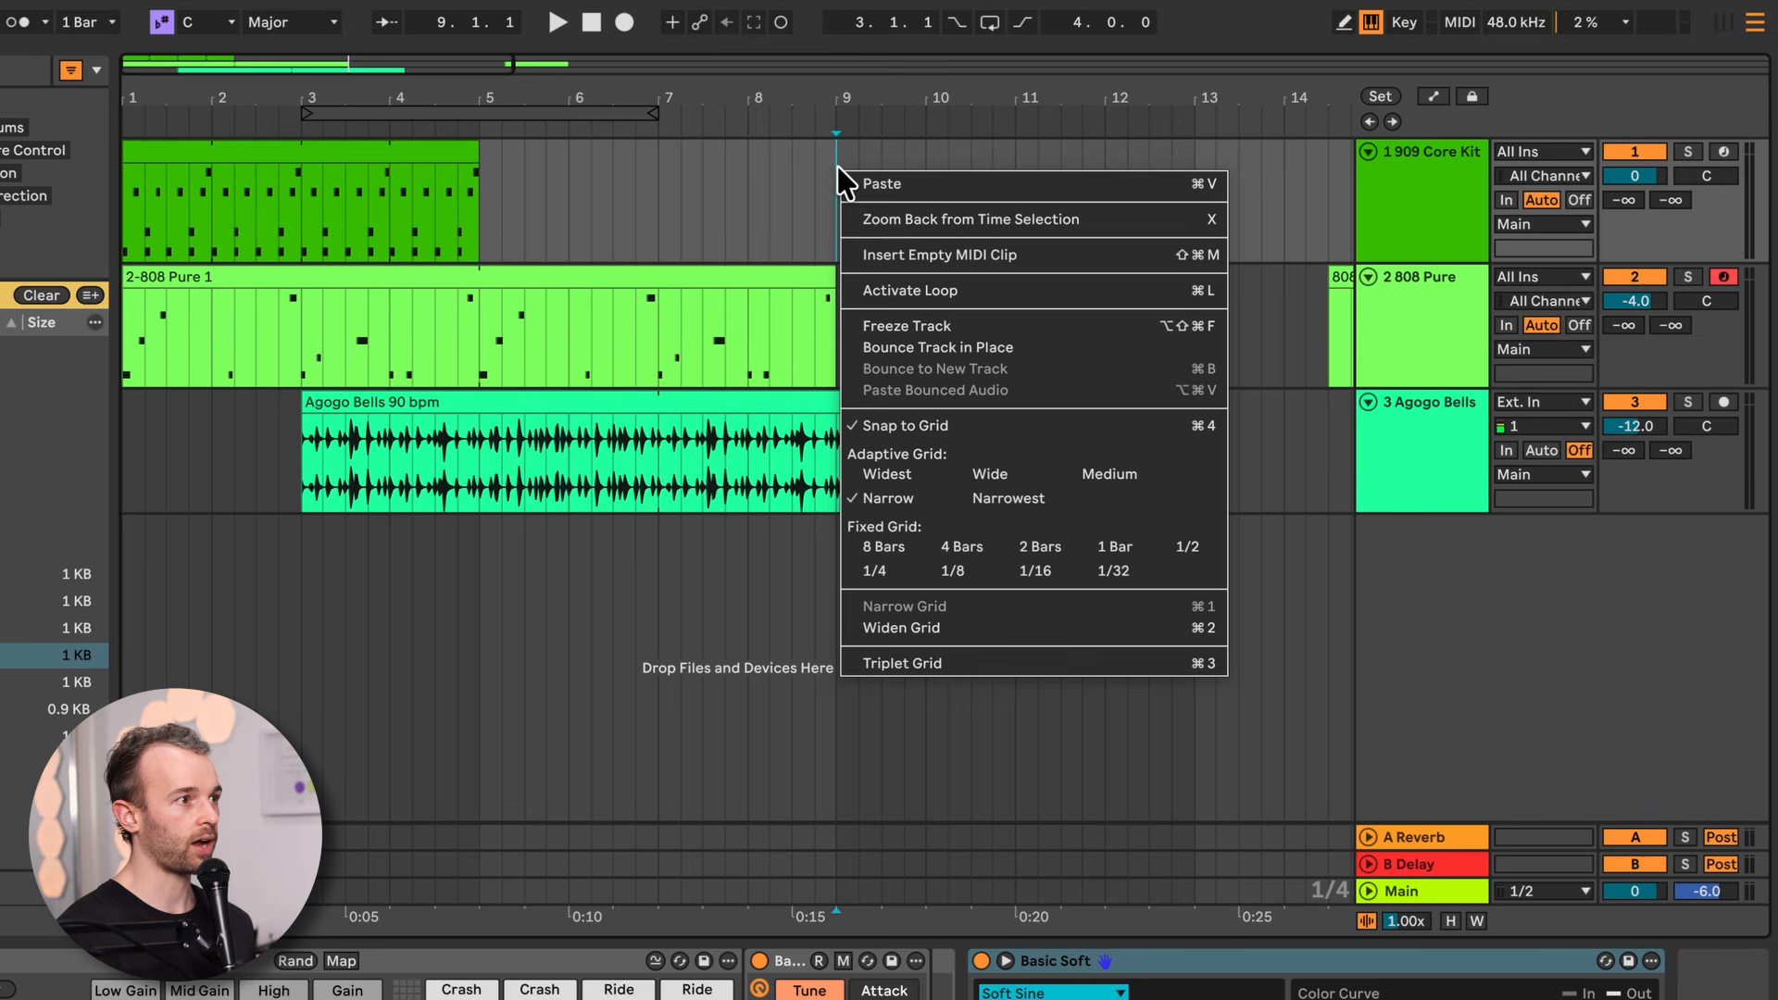
click(902, 182)
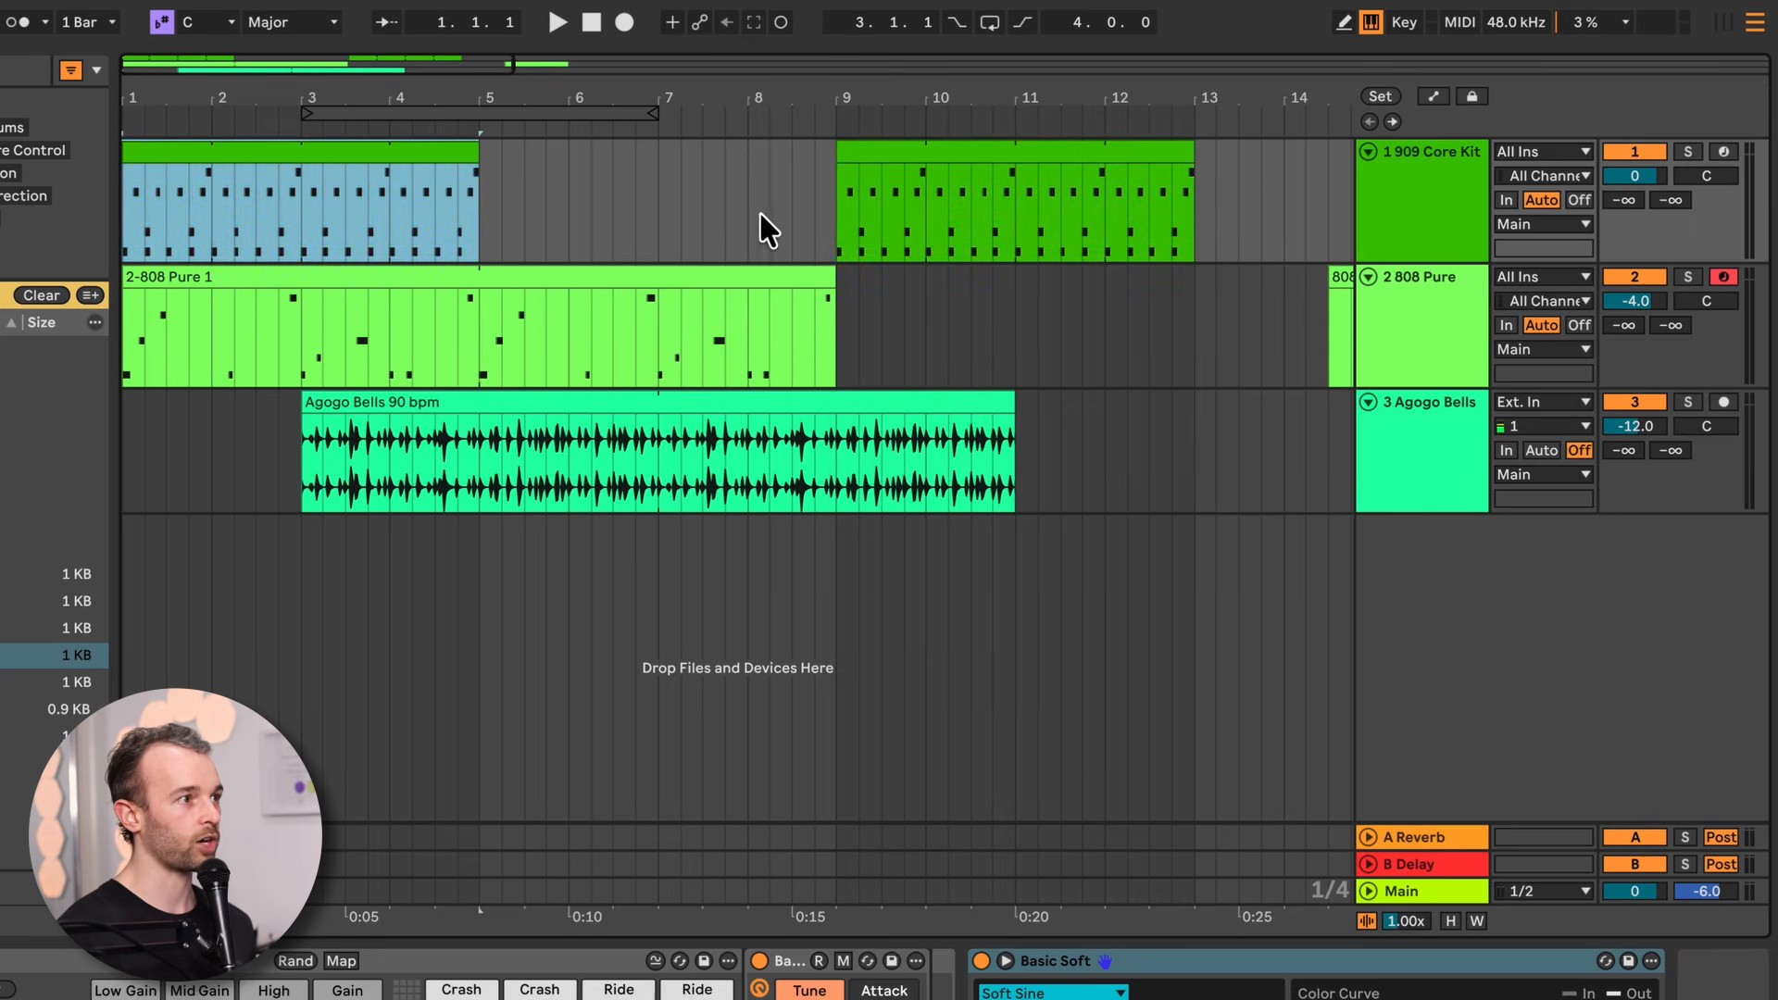
Select the empty gap between the two 909 Core Kit clips, the first clip and its copy in turn
drag(832, 214, 481, 208)
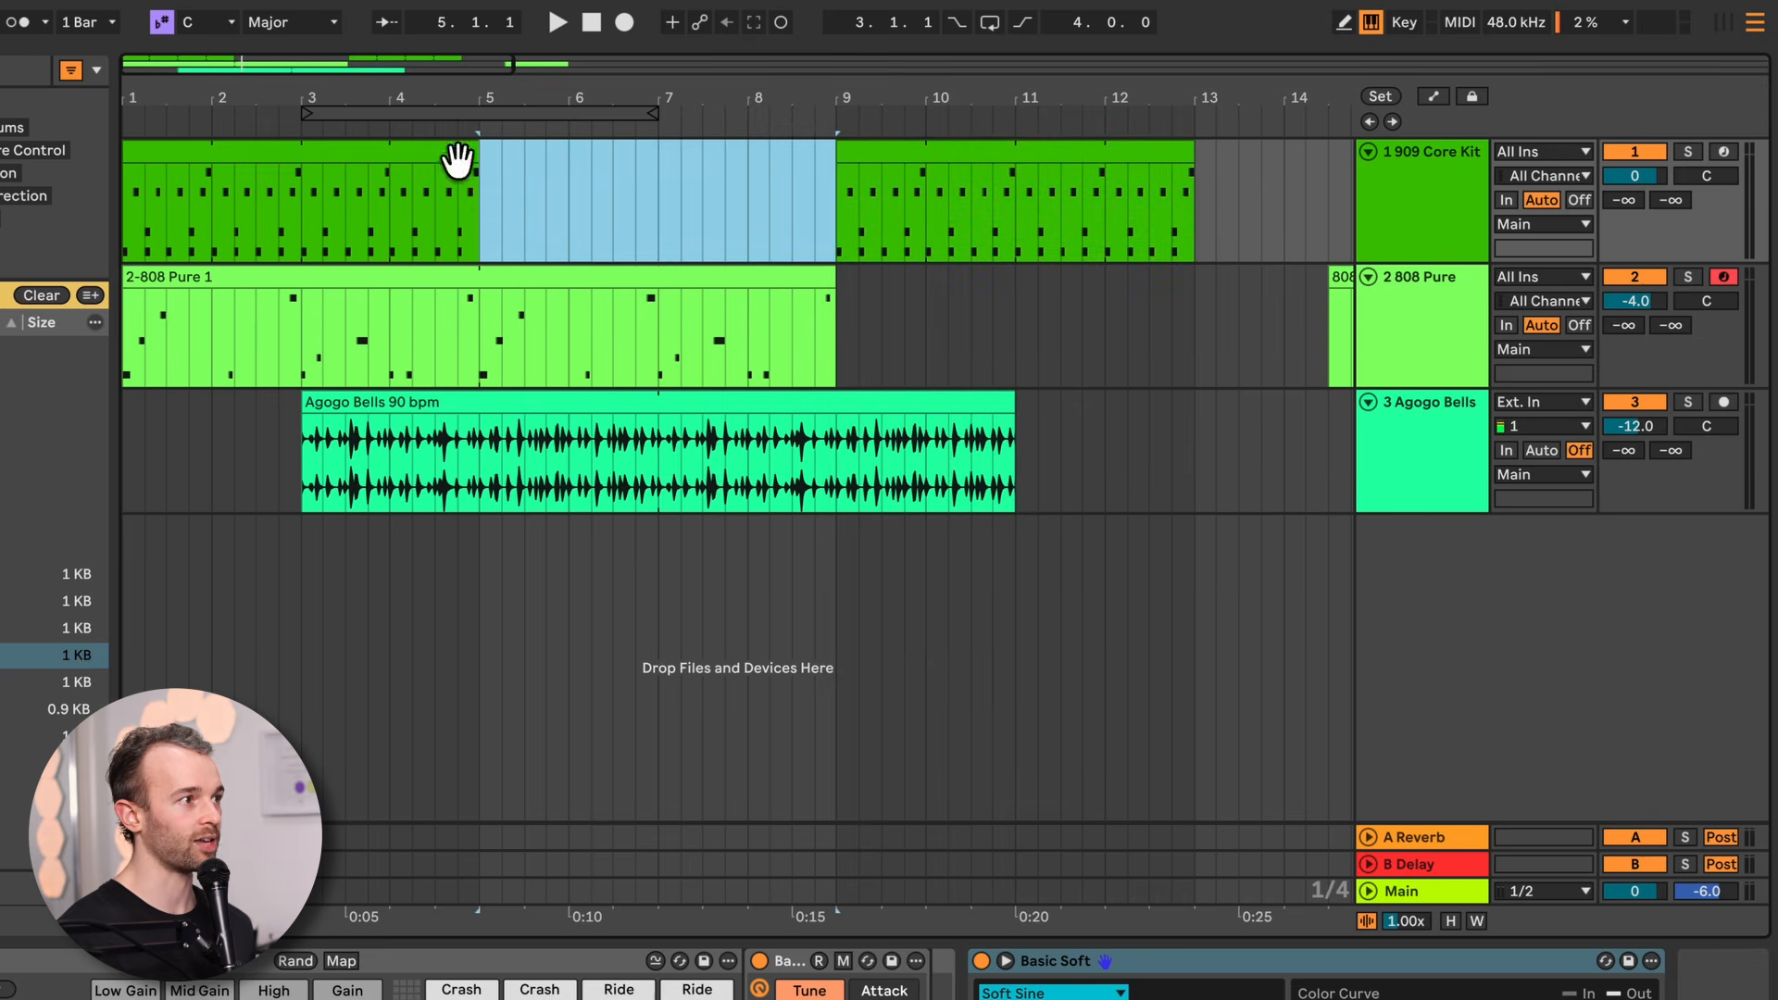
click(458, 160)
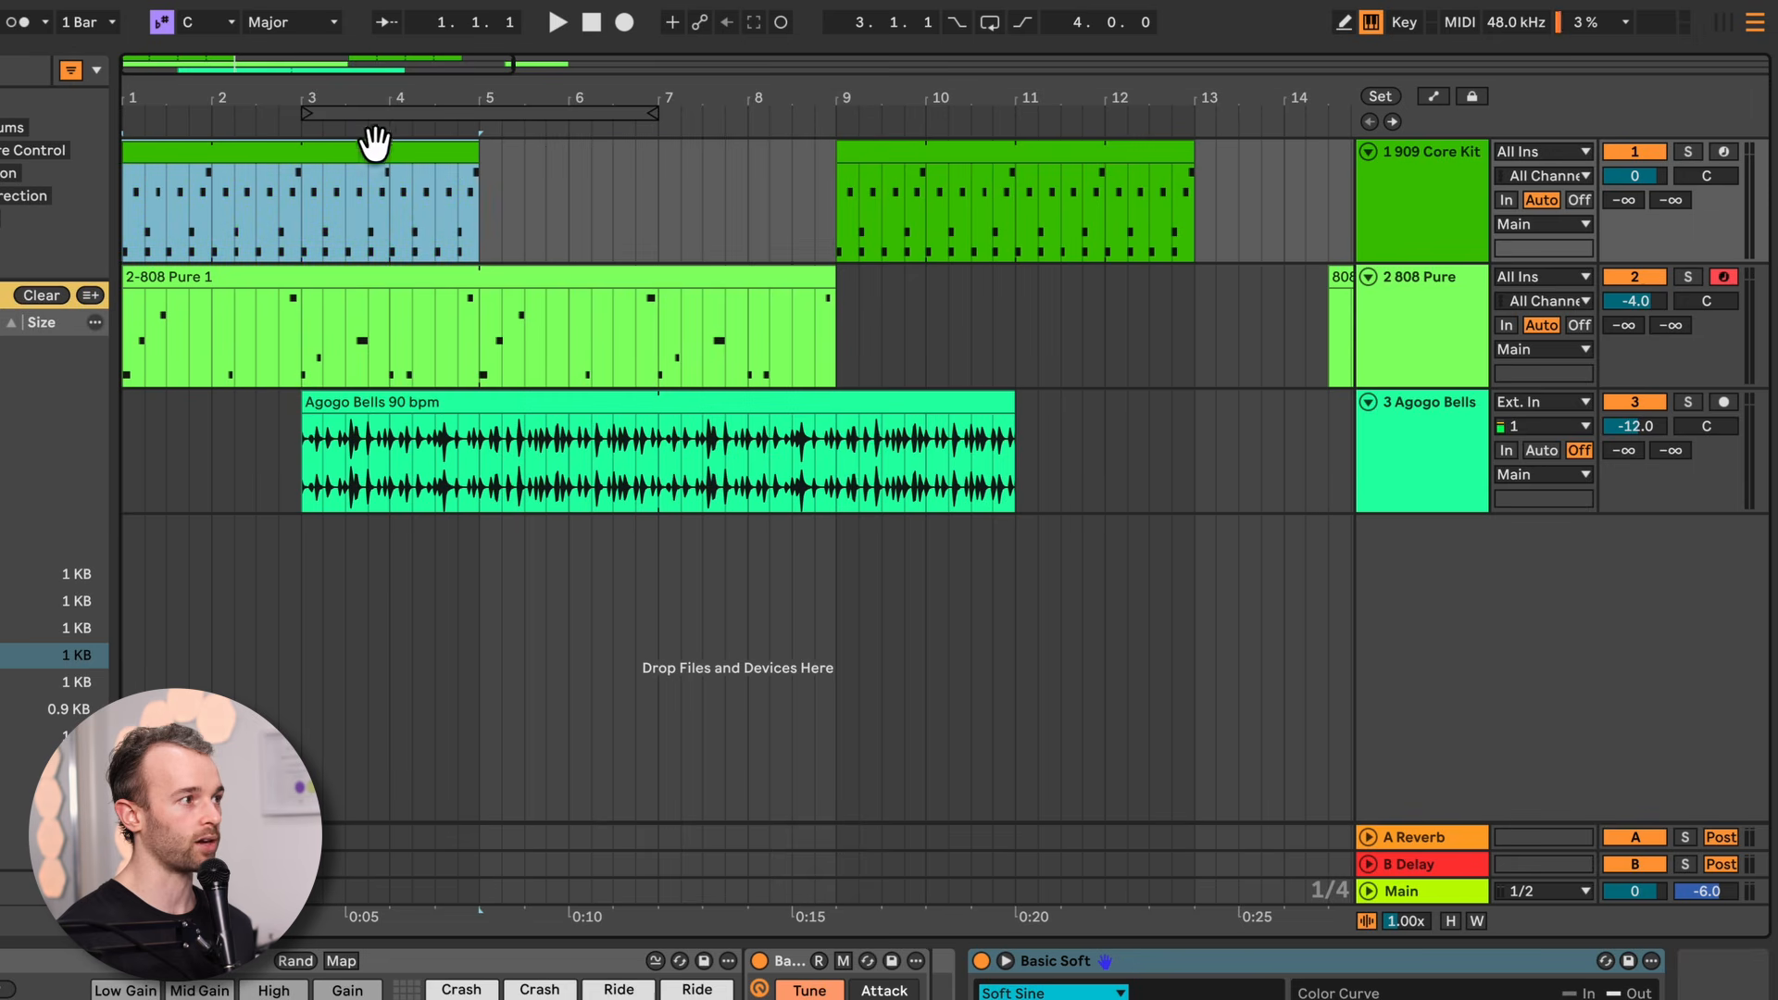
click(1095, 165)
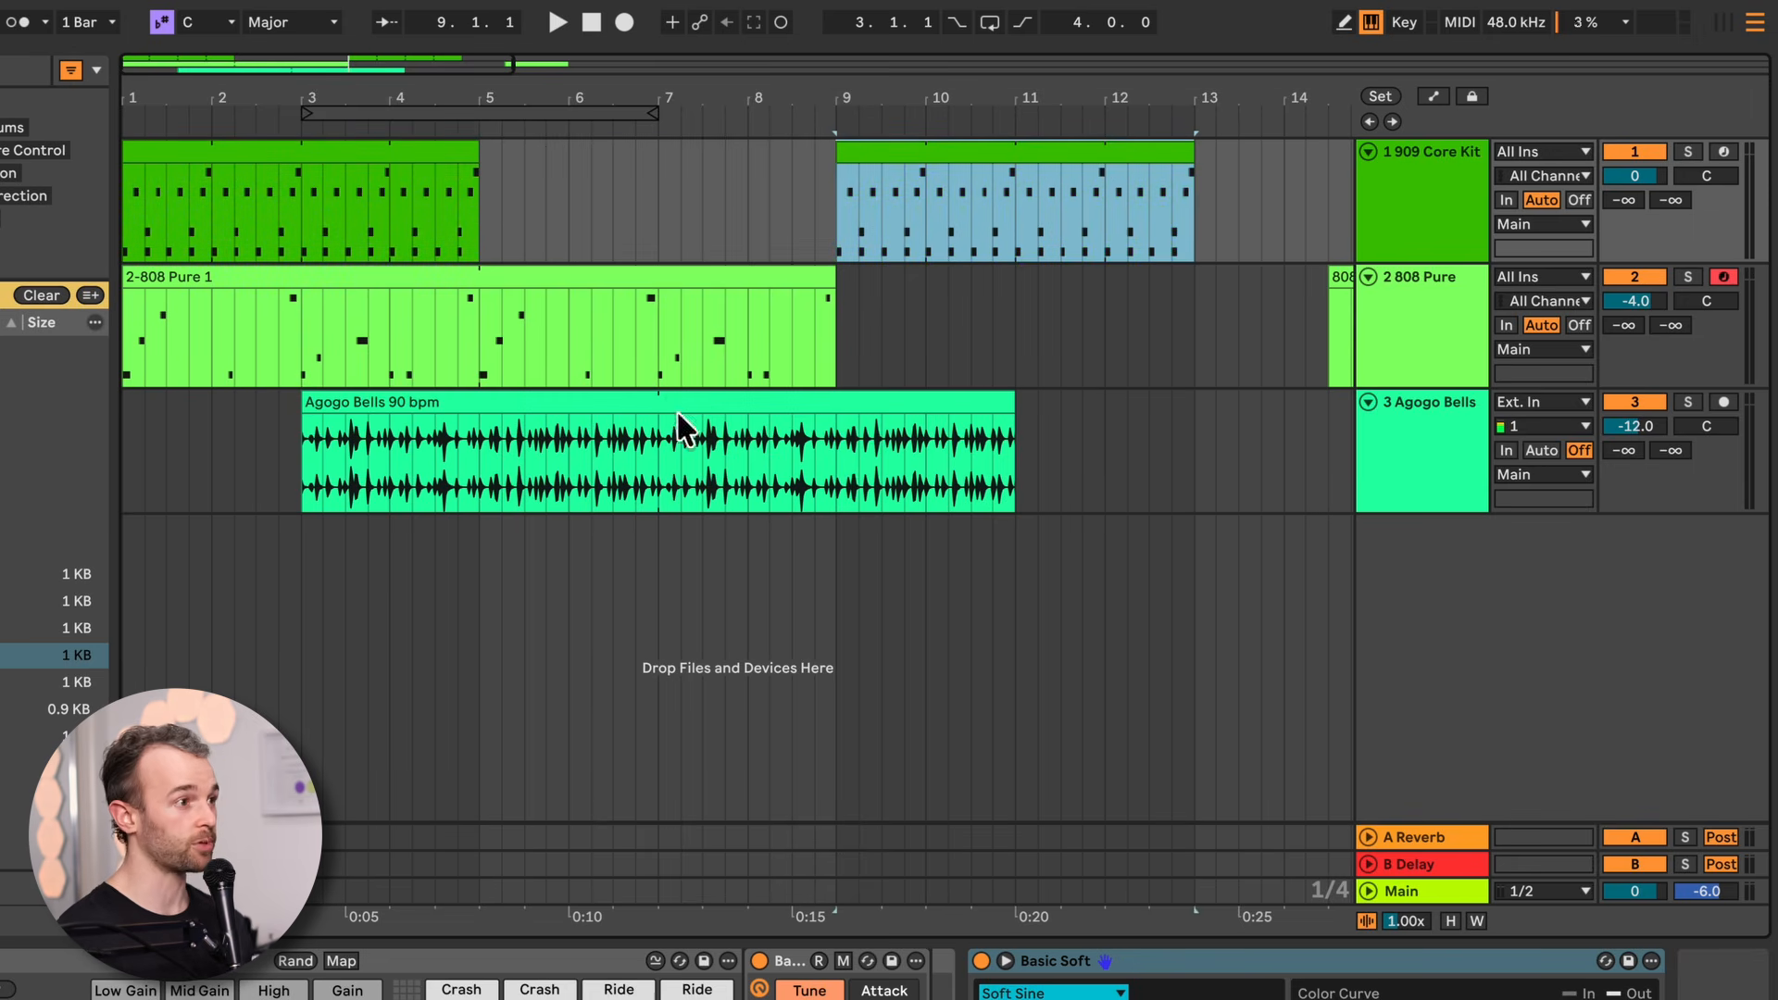
Cut bars 7 to 9 out of the Agogo Bells clip and delete that section
mouse_move(657, 458)
mouse_down()
mouse_move(846, 459)
mouse_move(661, 482)
mouse_up()
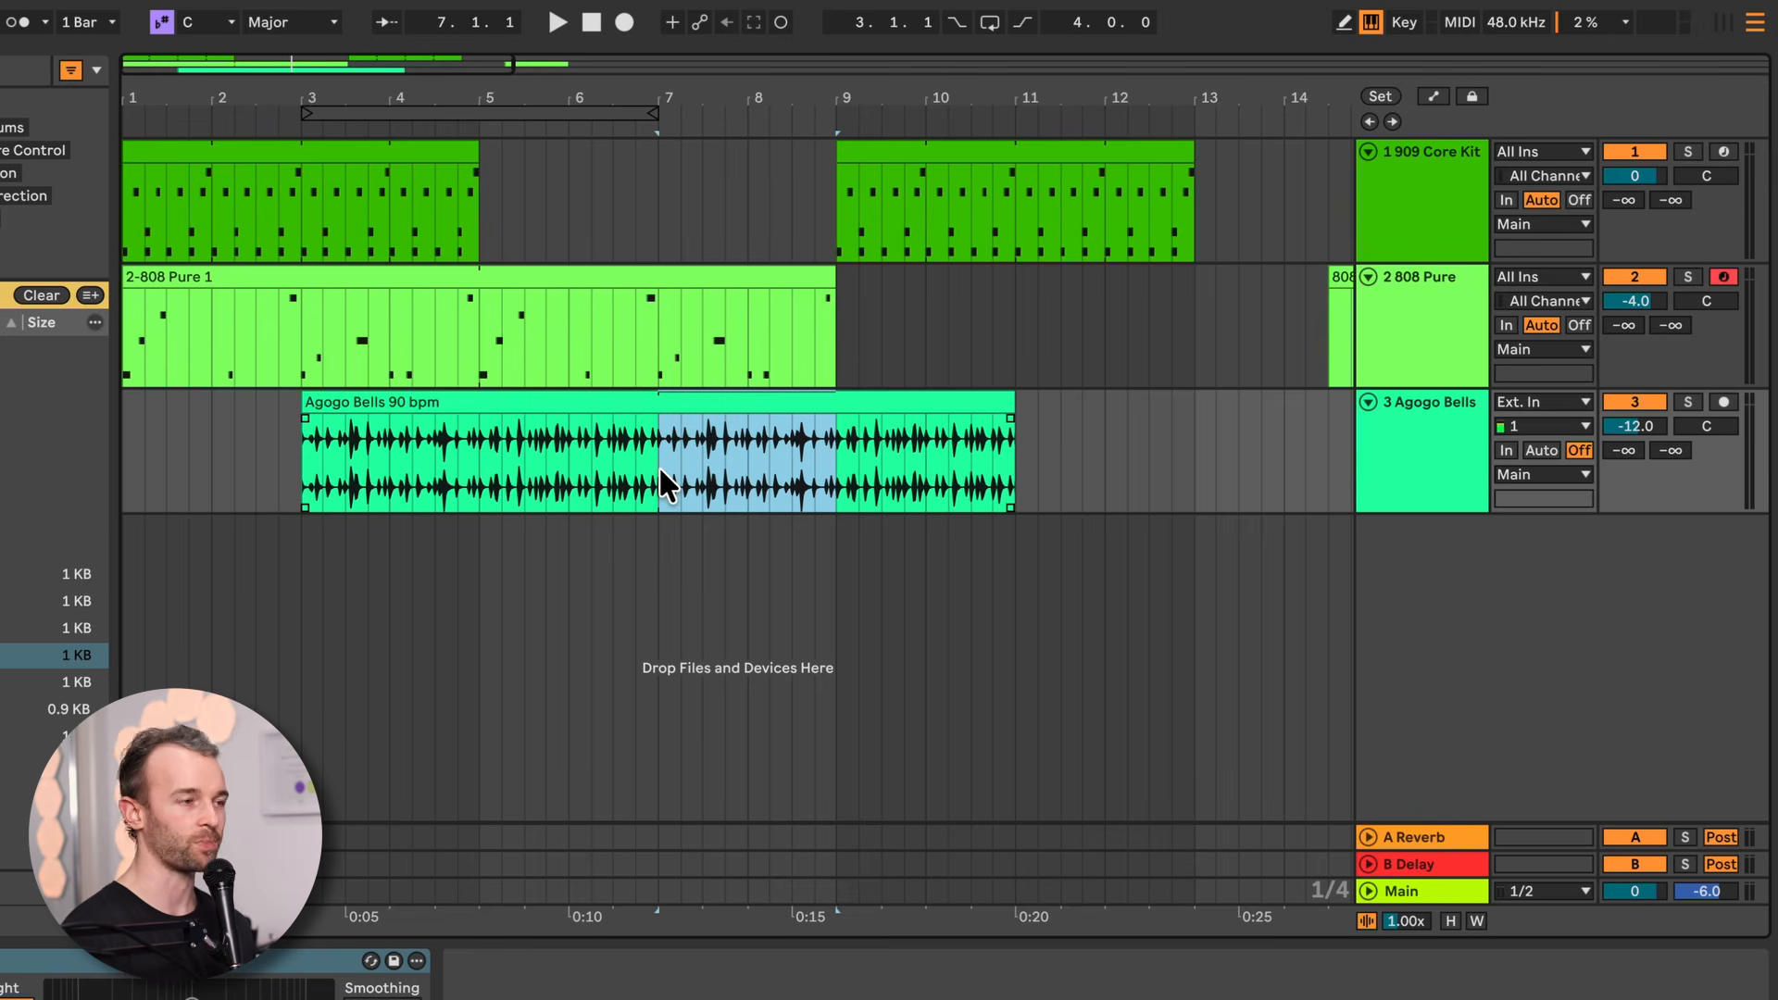
key(ctrl+e)
key(Delete)
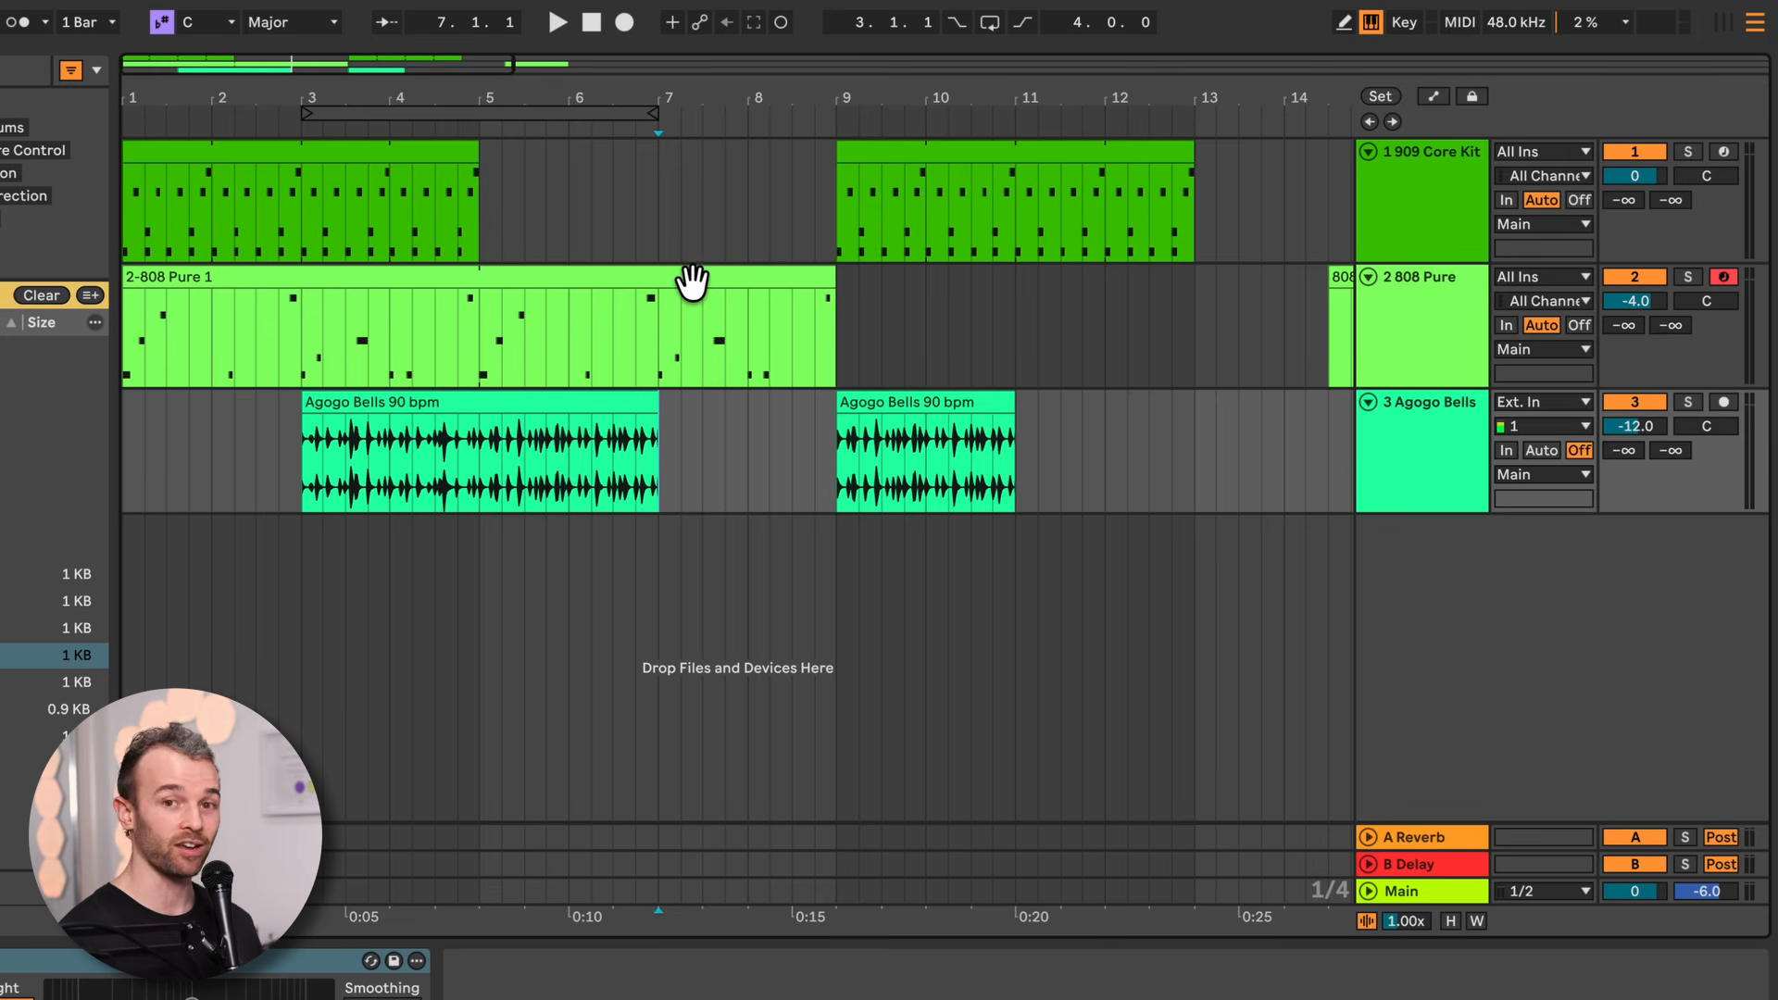
click(578, 454)
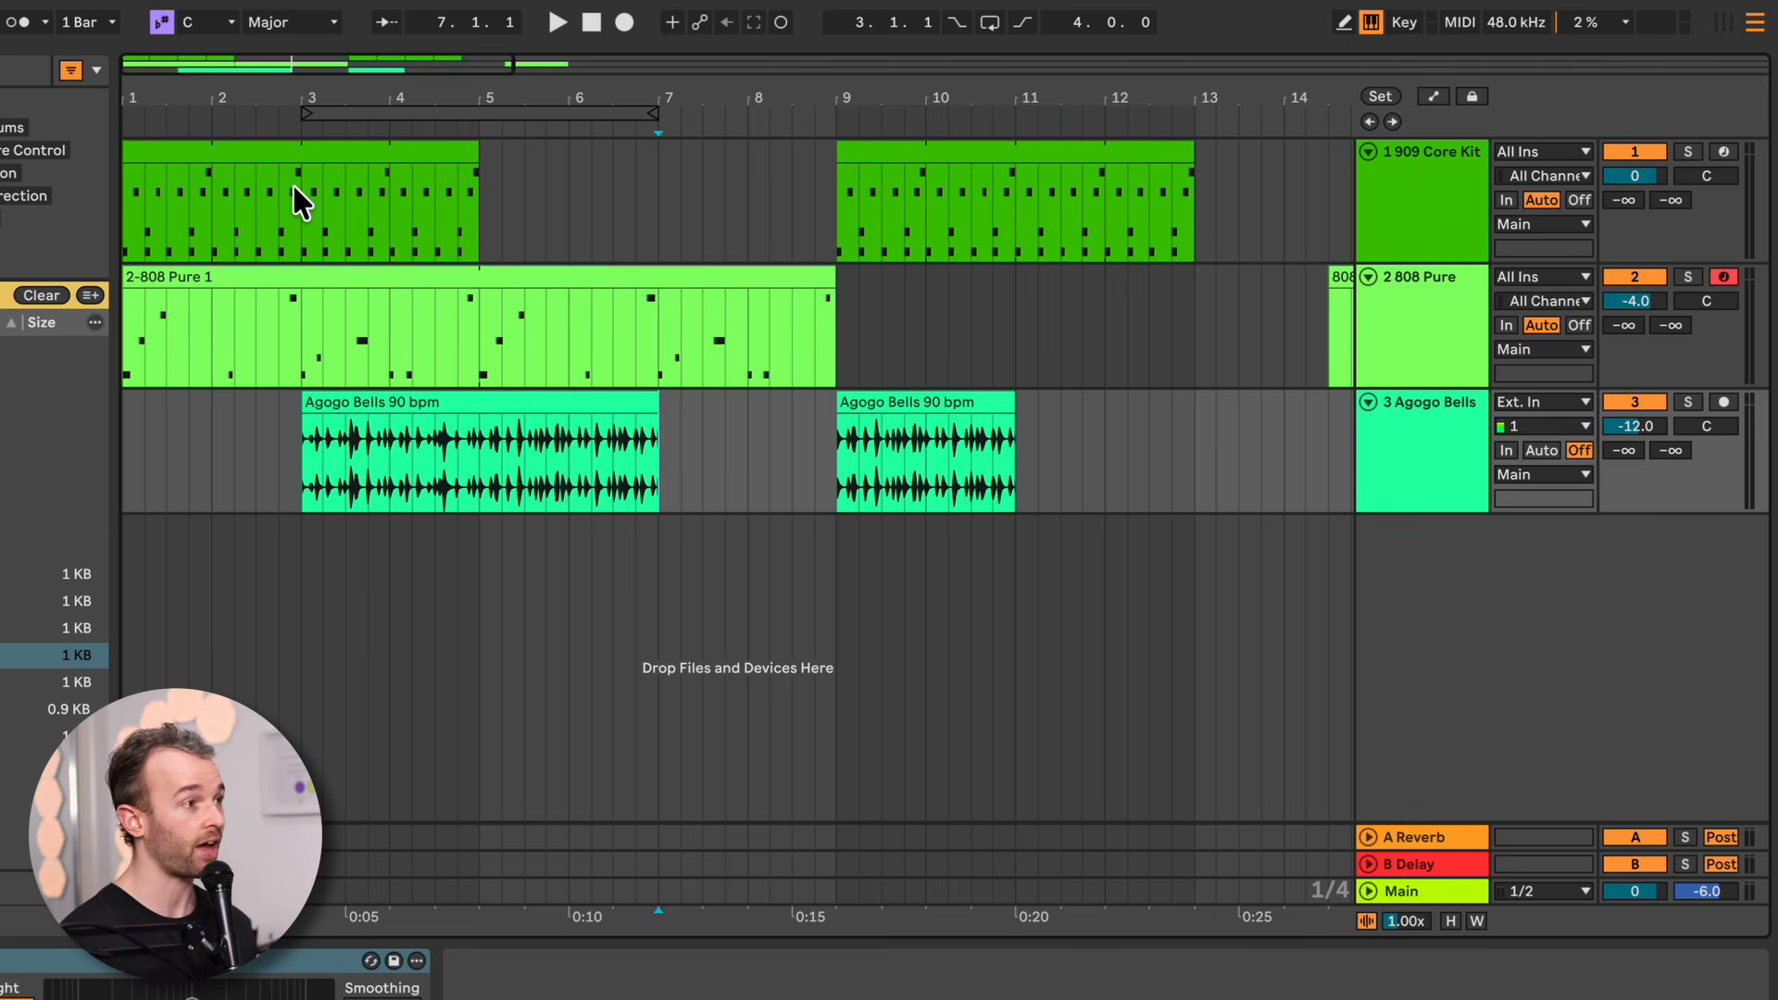
Split the first 909 Core Kit clip at bar 3 and select each half separately to check the division
drag(296, 192, 125, 196)
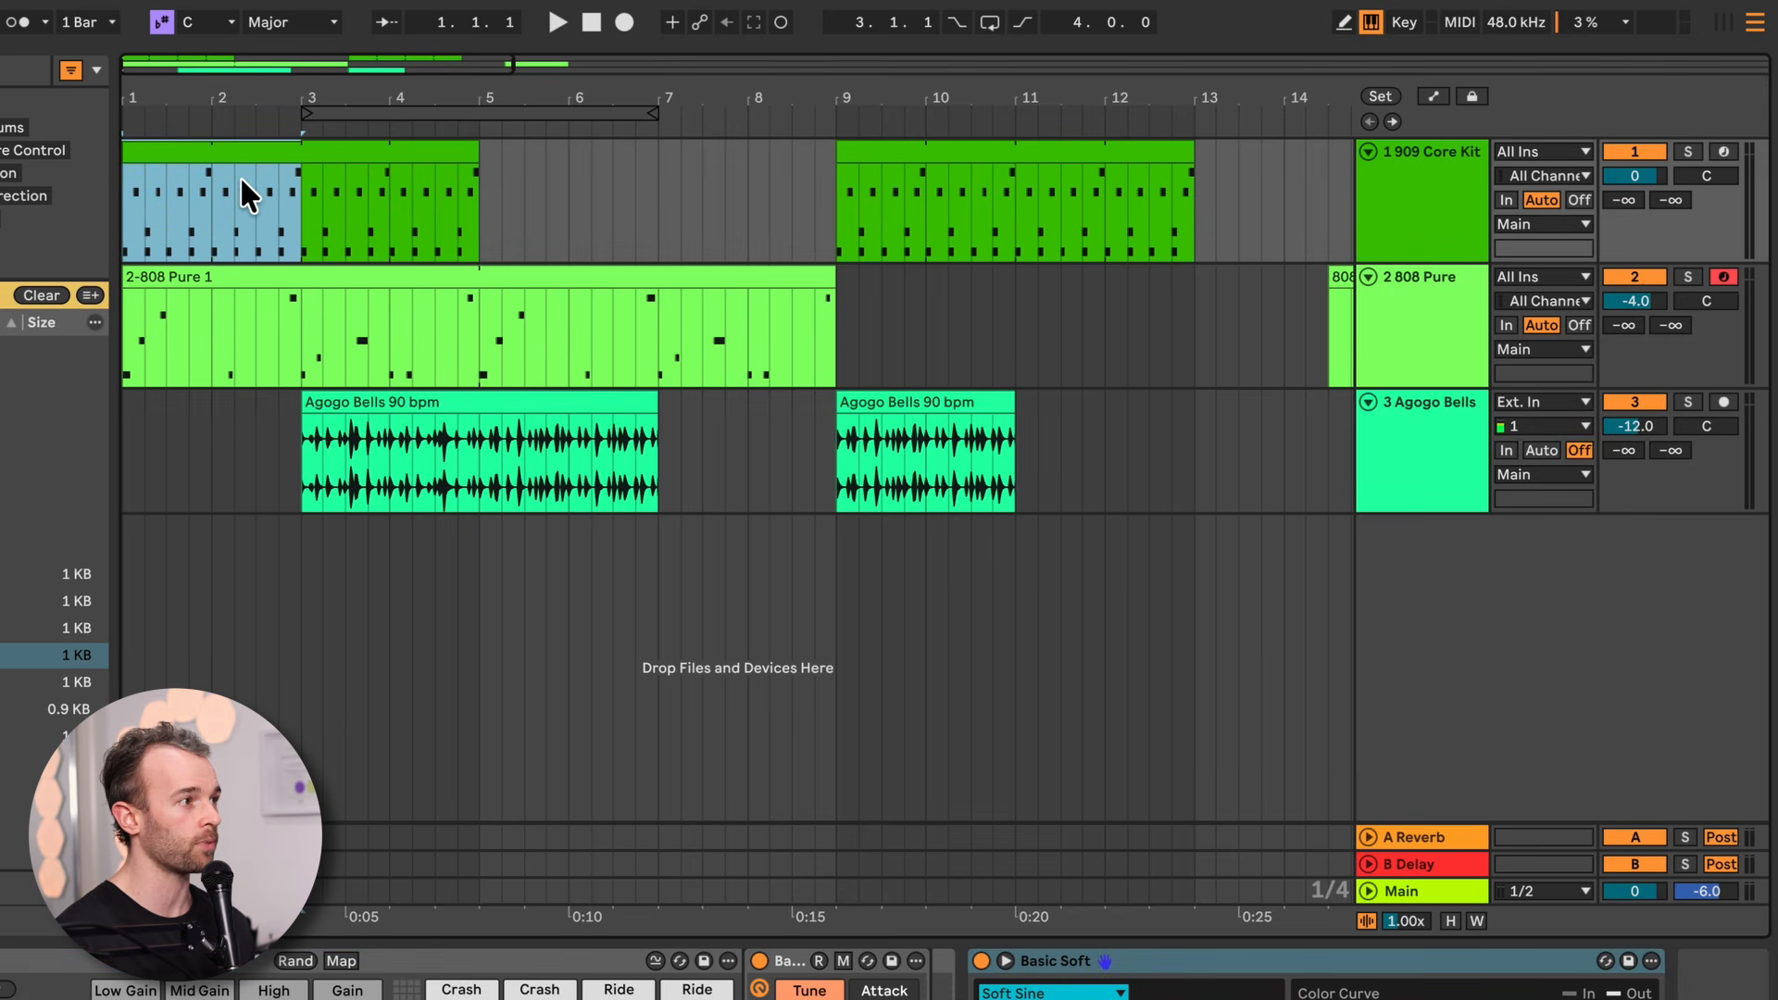
right_click(206, 169)
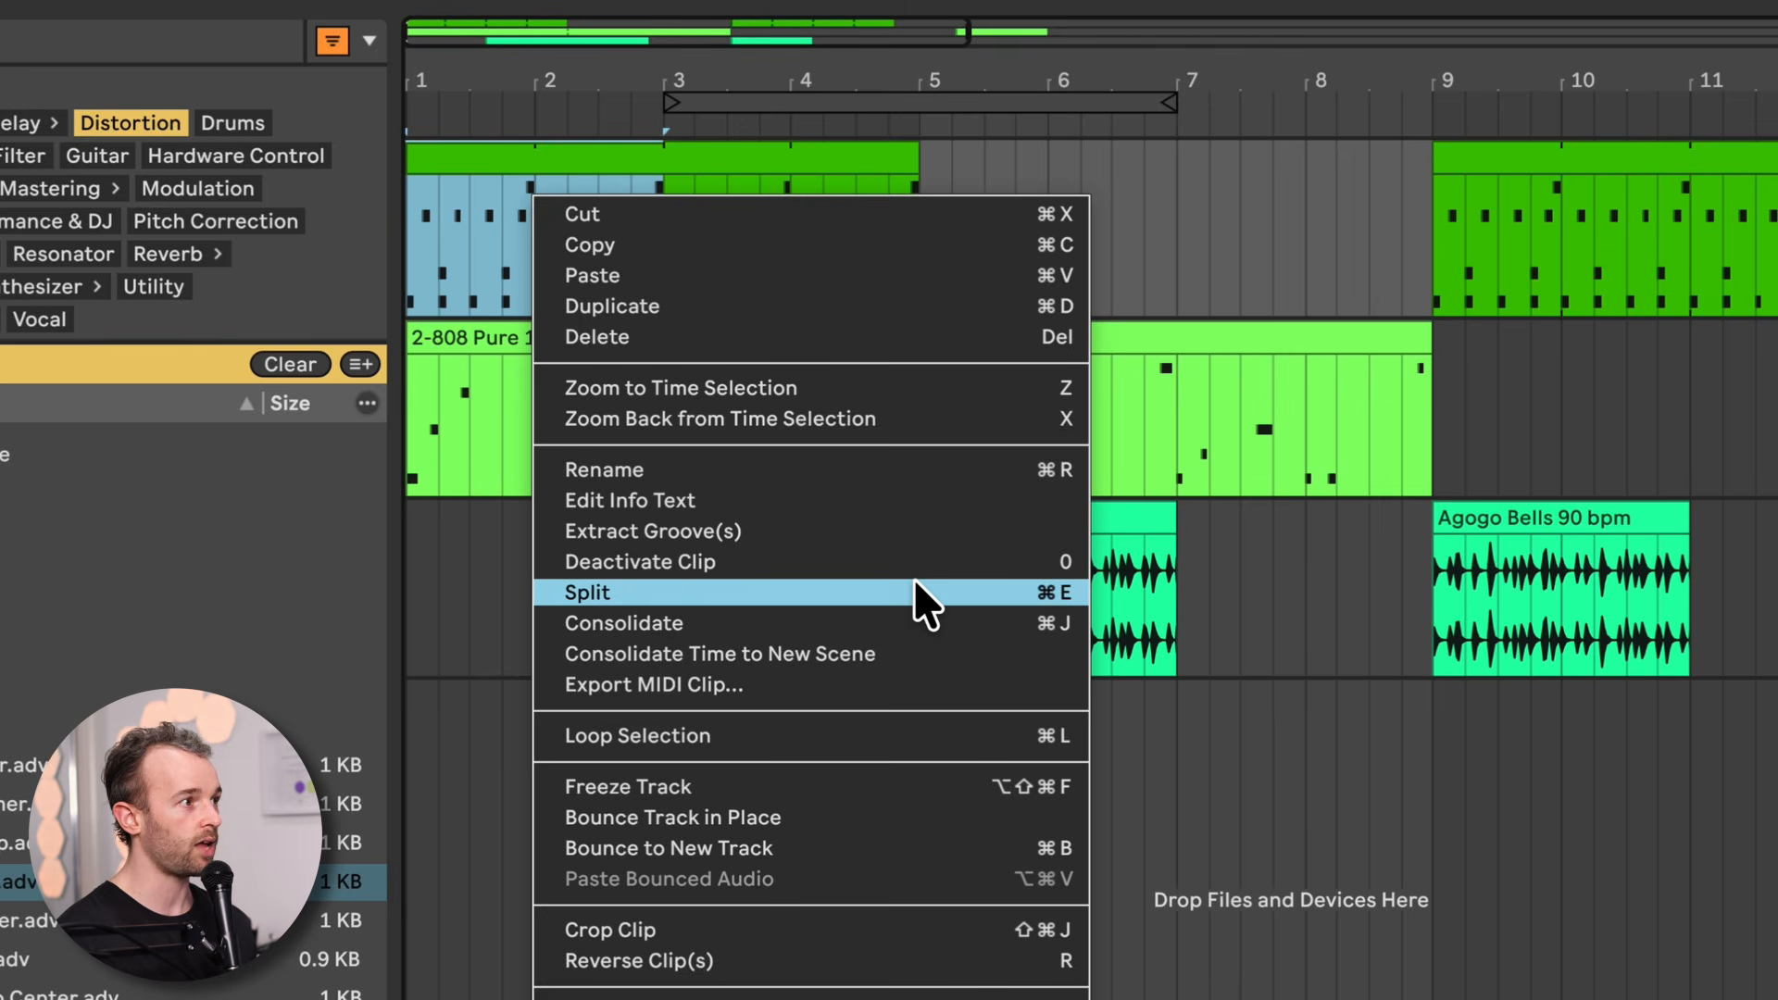
click(917, 602)
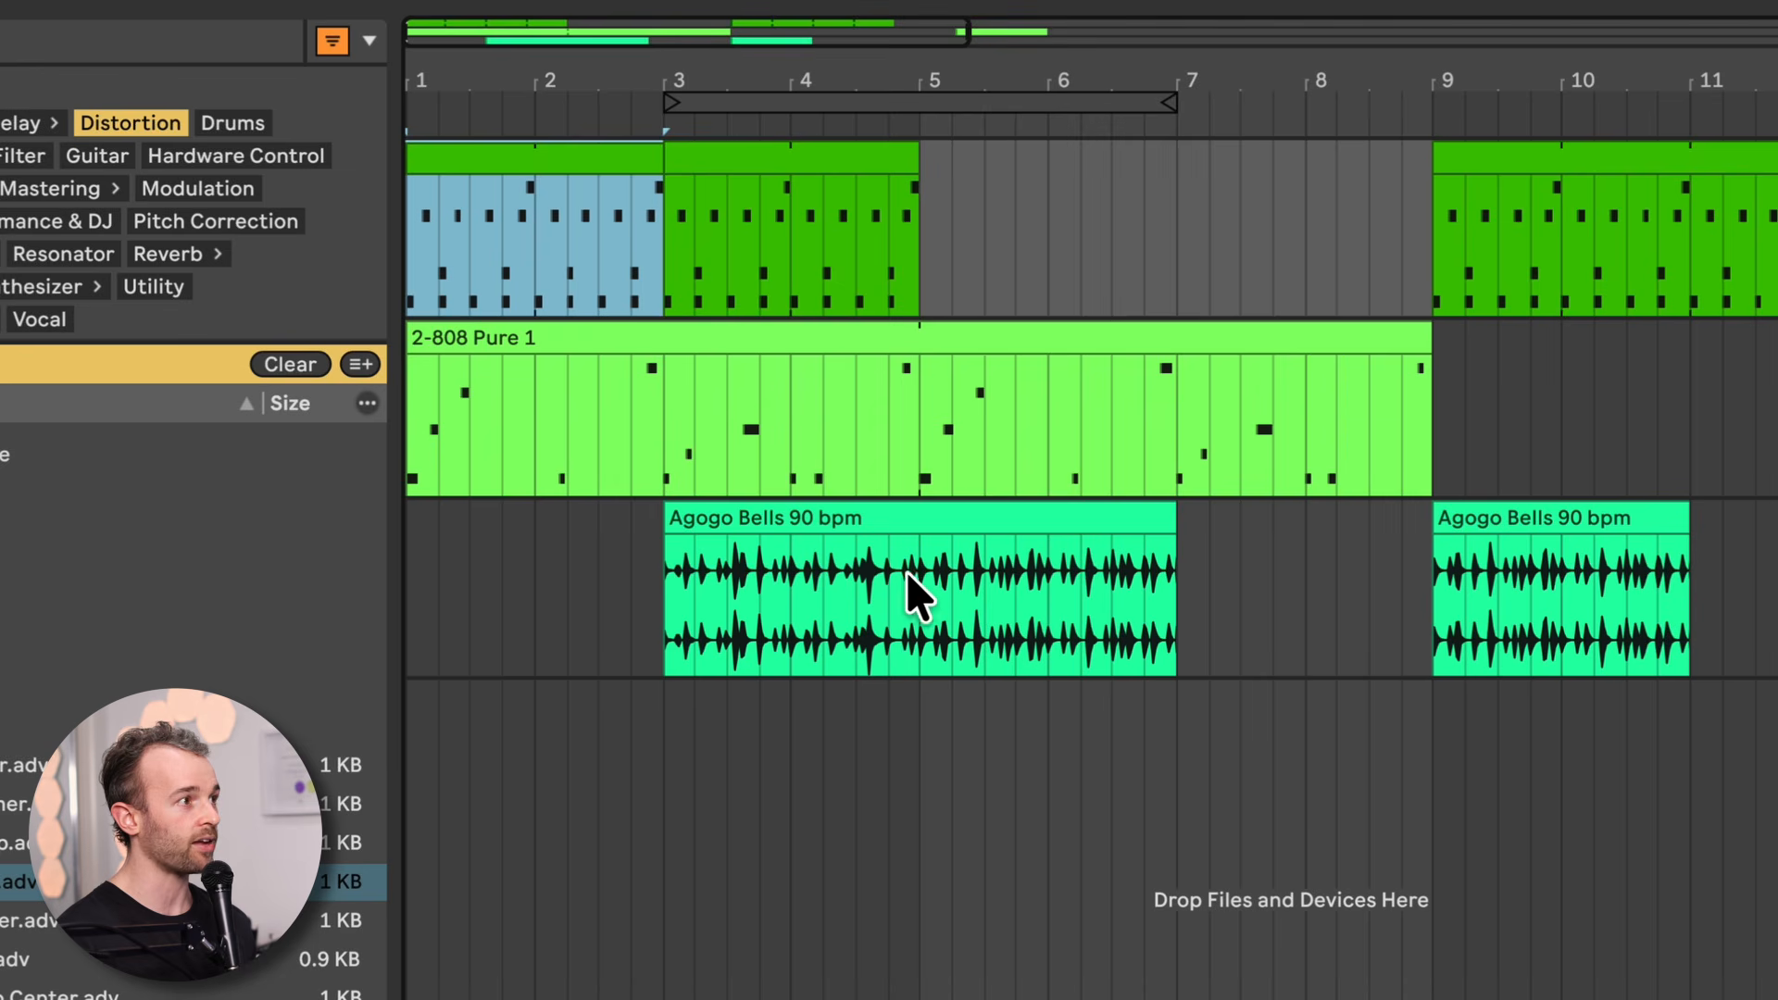
click(597, 230)
click(555, 158)
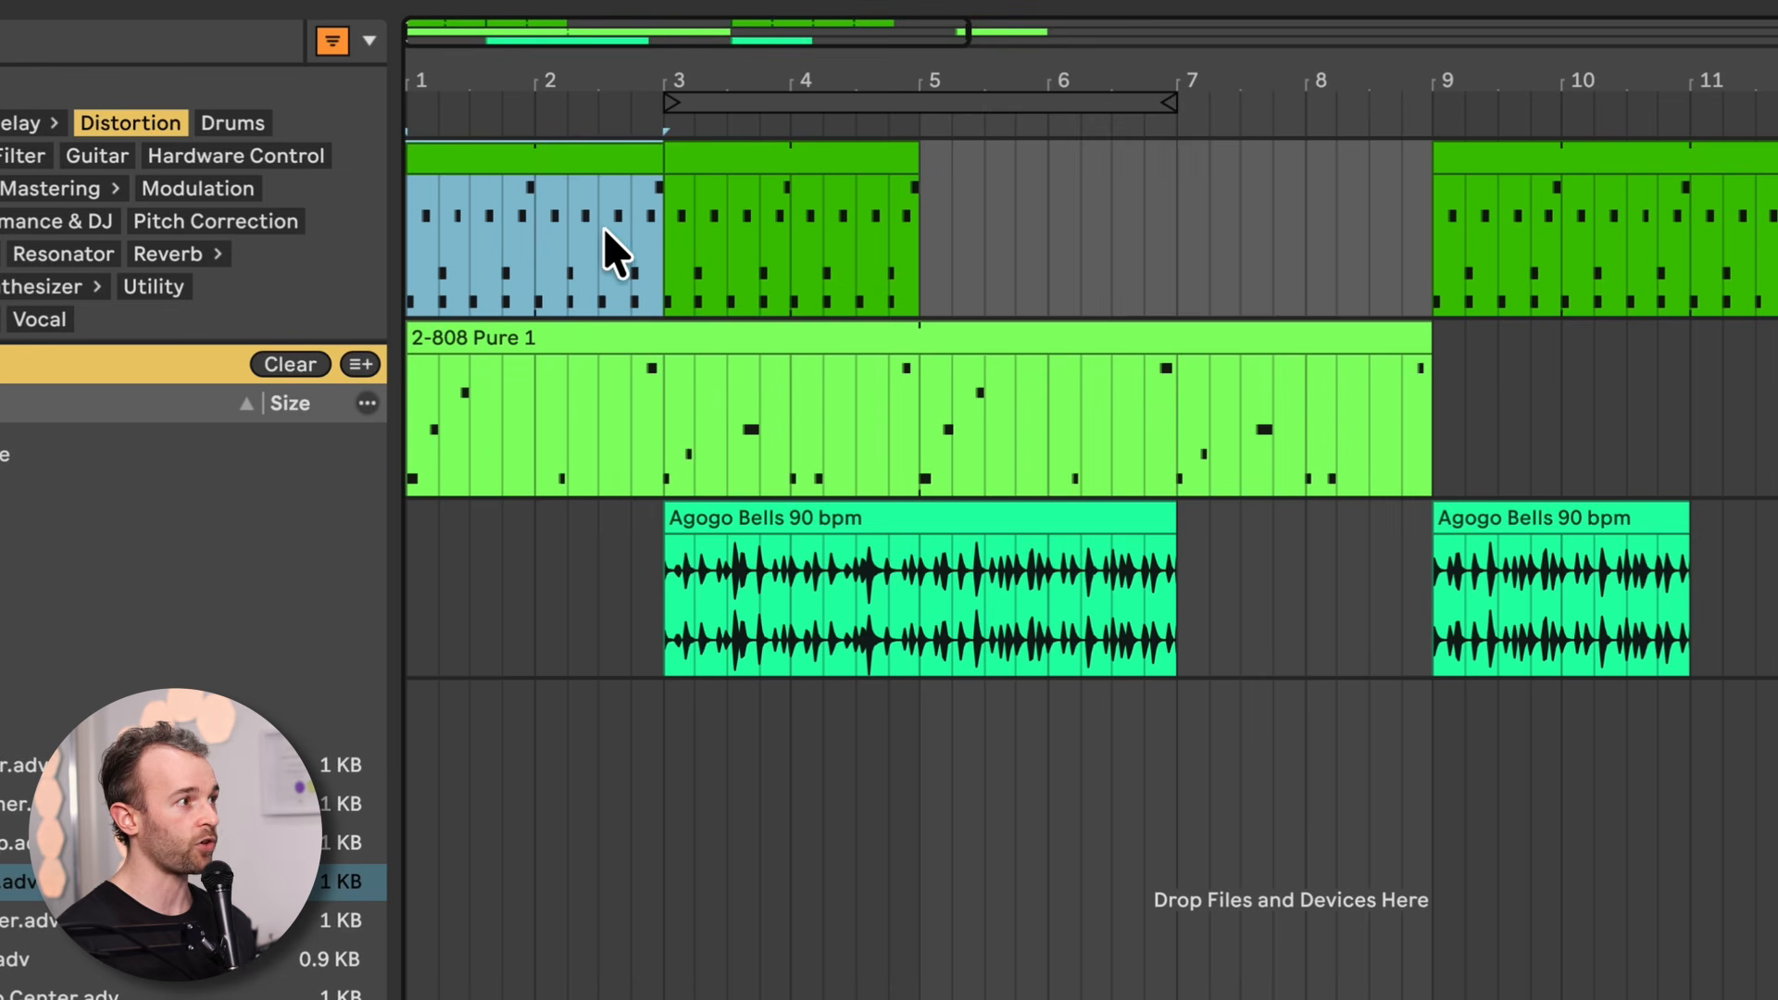
click(766, 159)
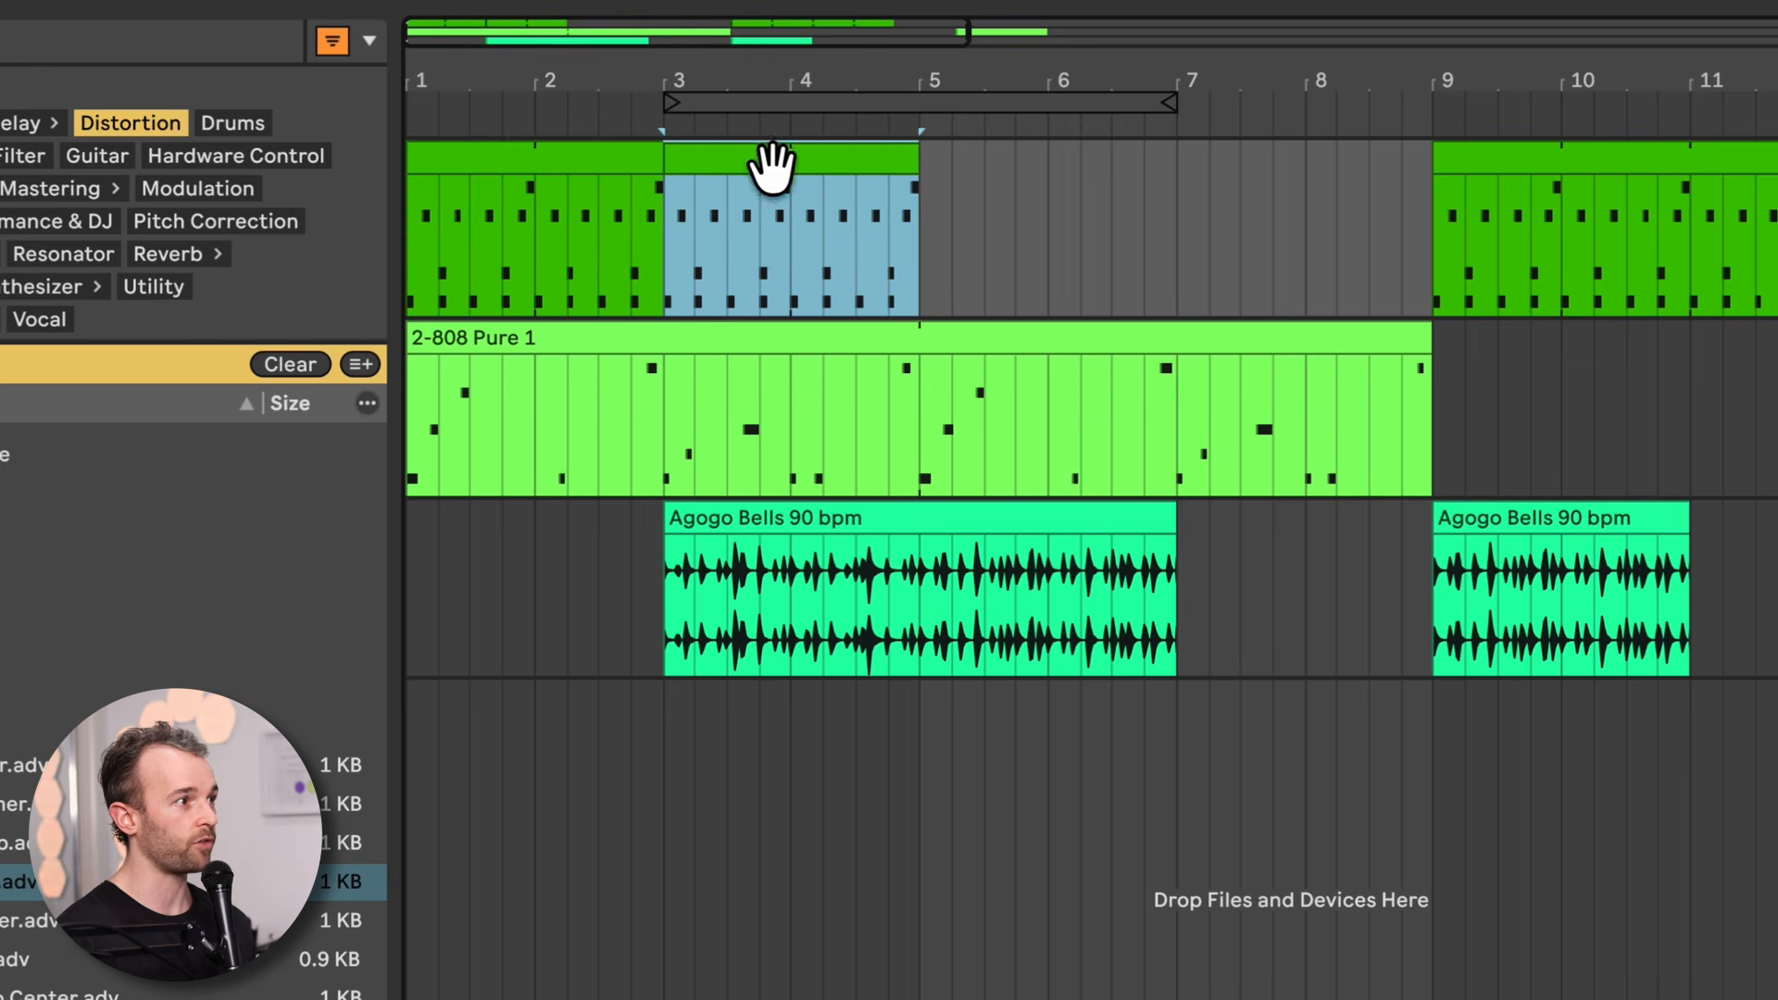
Delete all Closed Hi Hat notes from the 909 Core Kit clip spanning bars 1 to 3
click(569, 165)
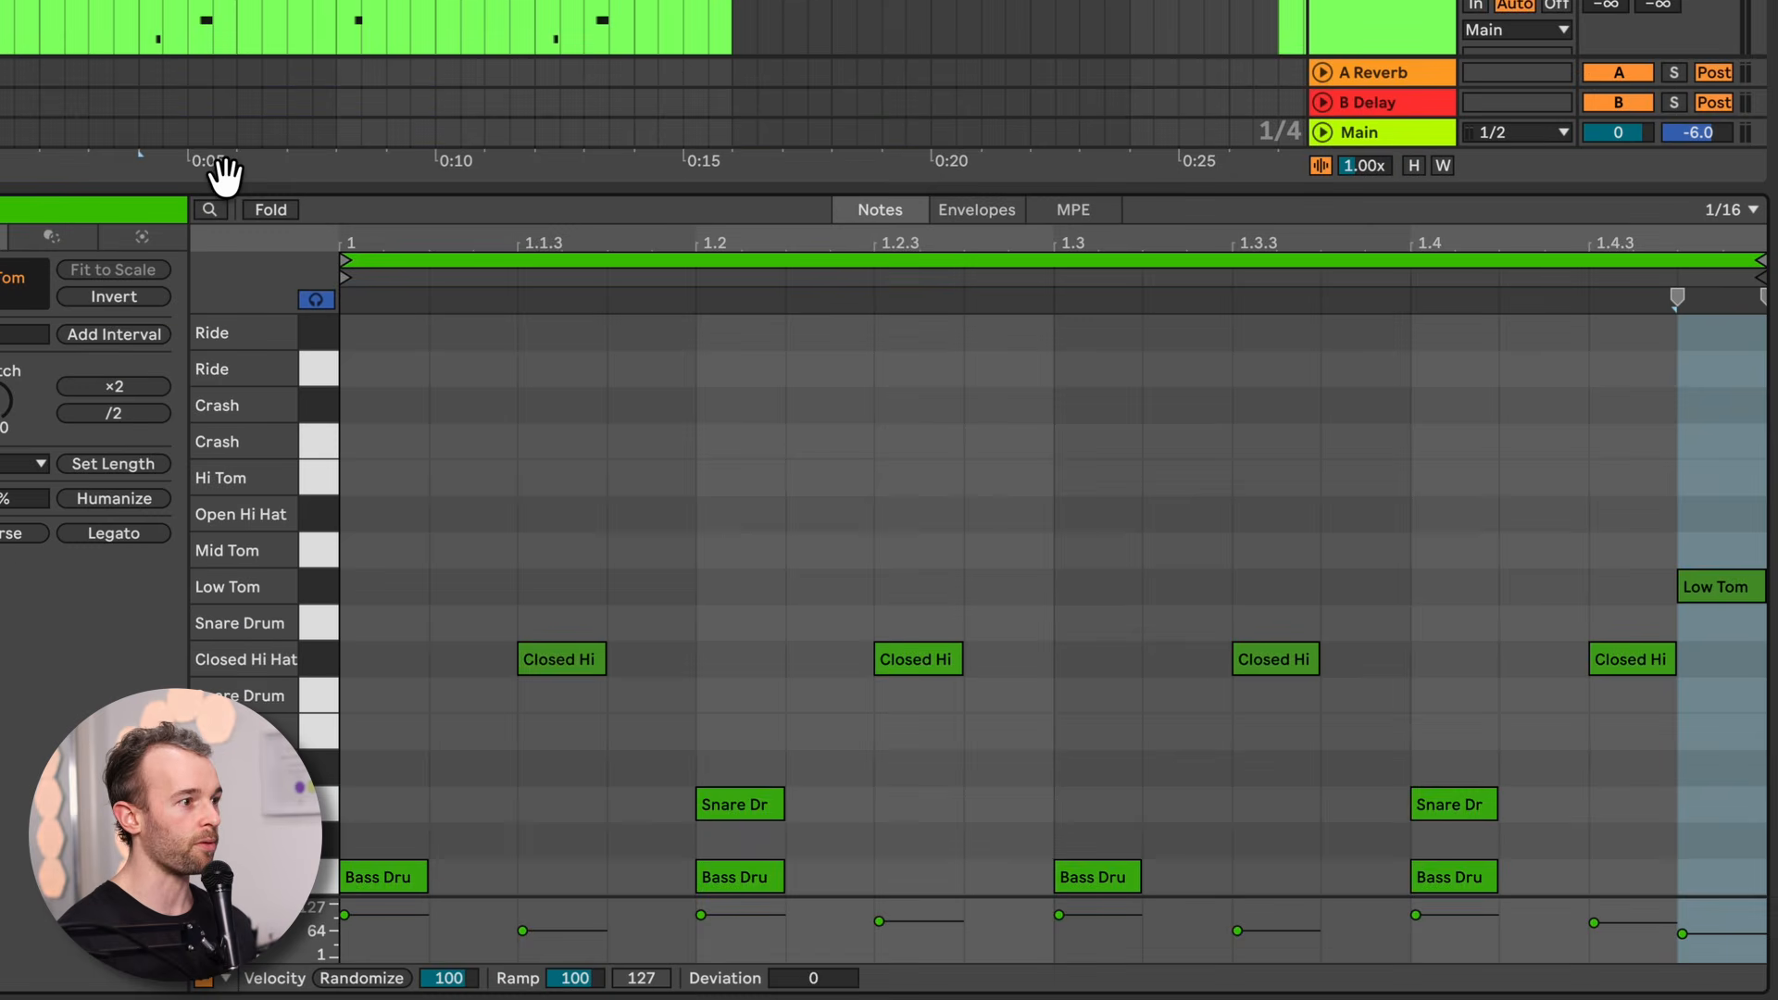
drag(1665, 748, 486, 631)
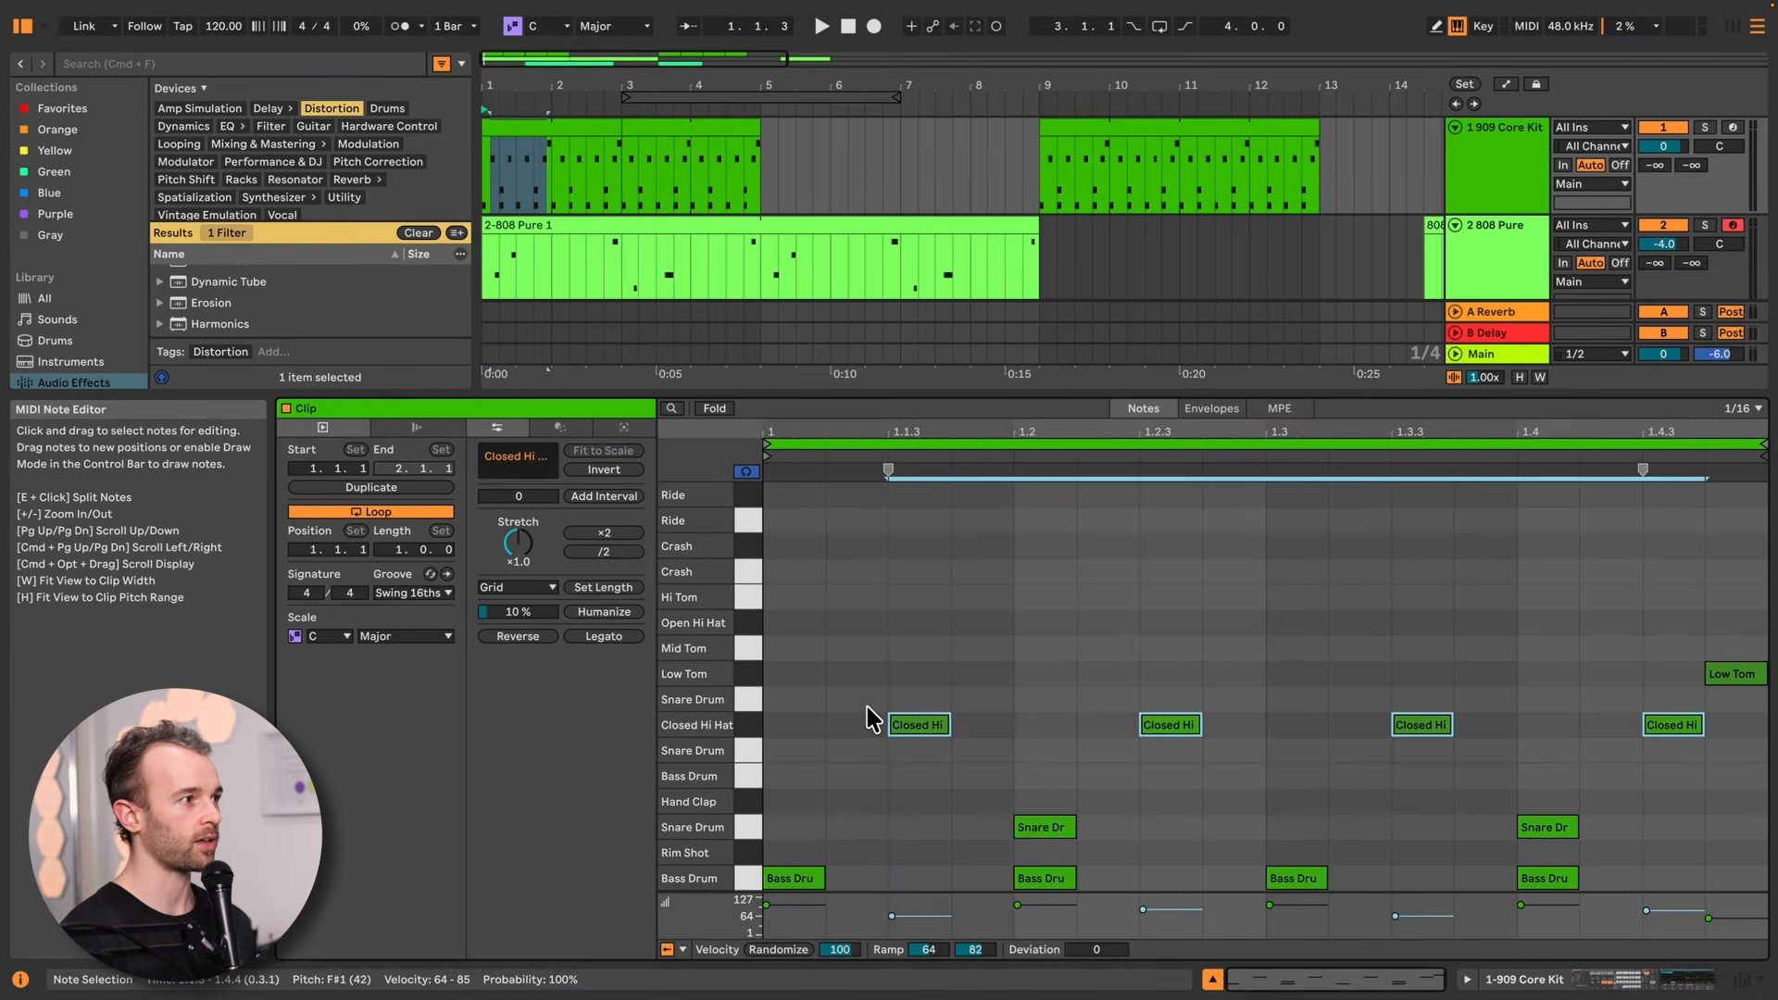
key(Delete)
click(604, 158)
Play the edited arrangement from bar 1 through the last drum clip and stop playback
key(super+v)
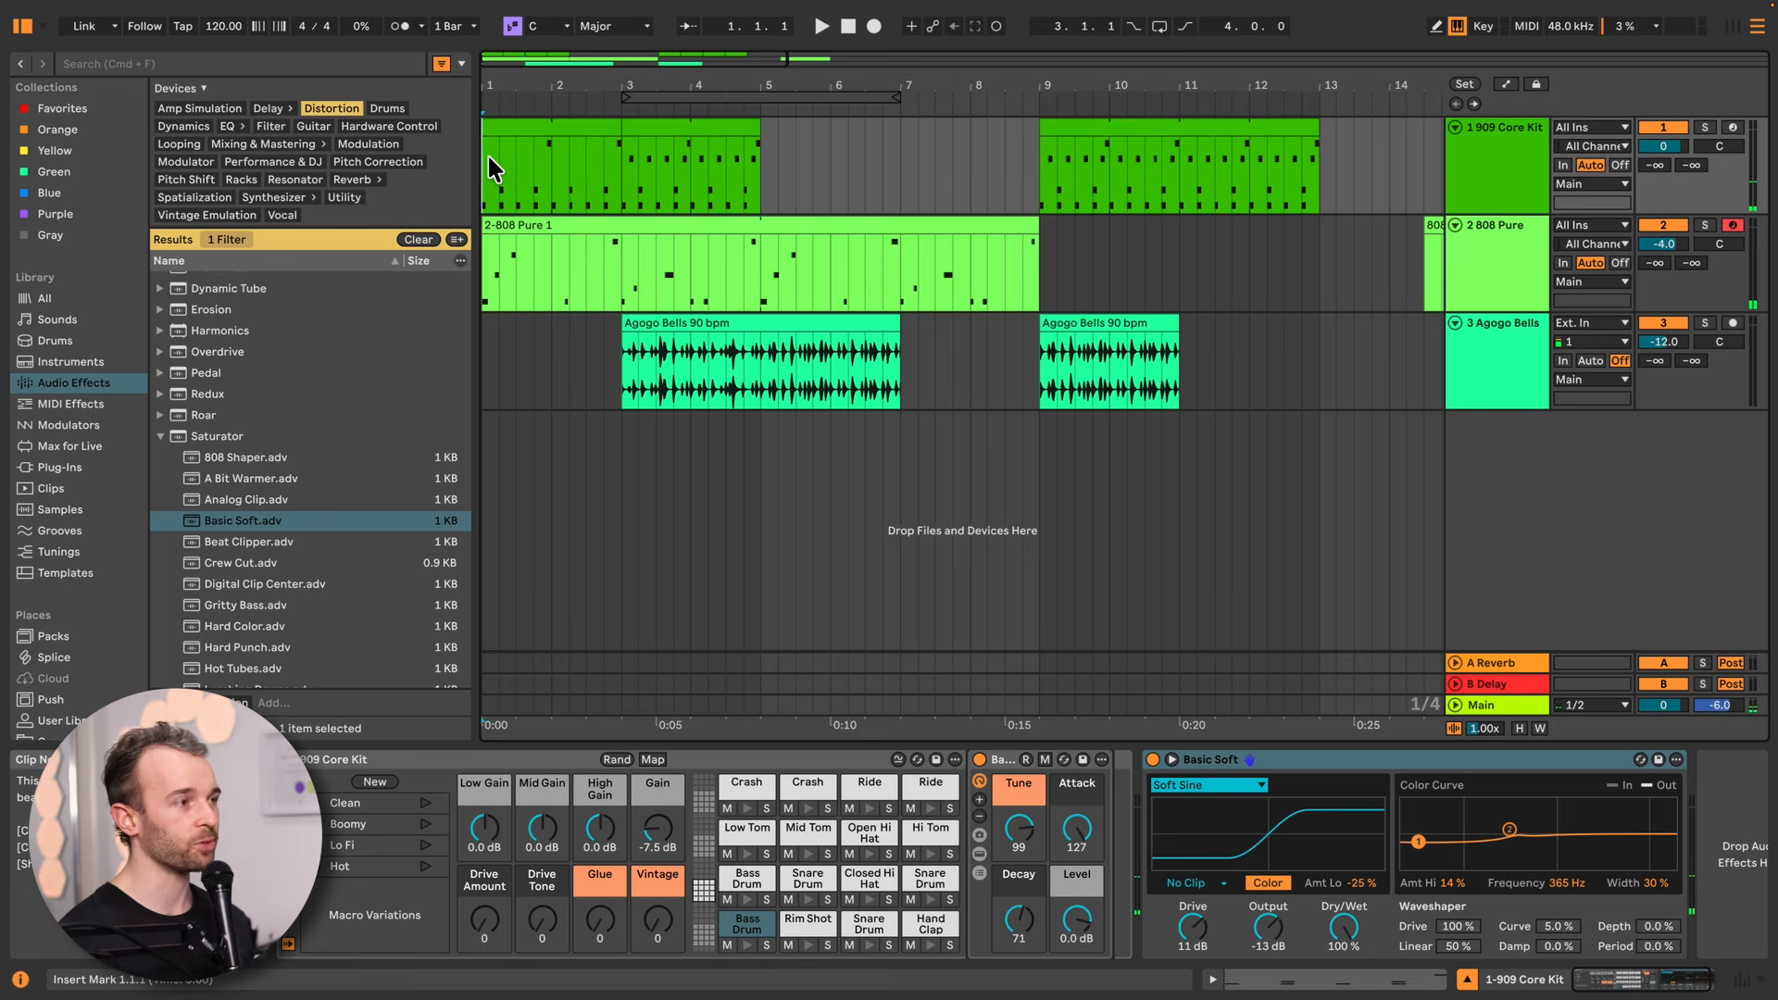
key(space)
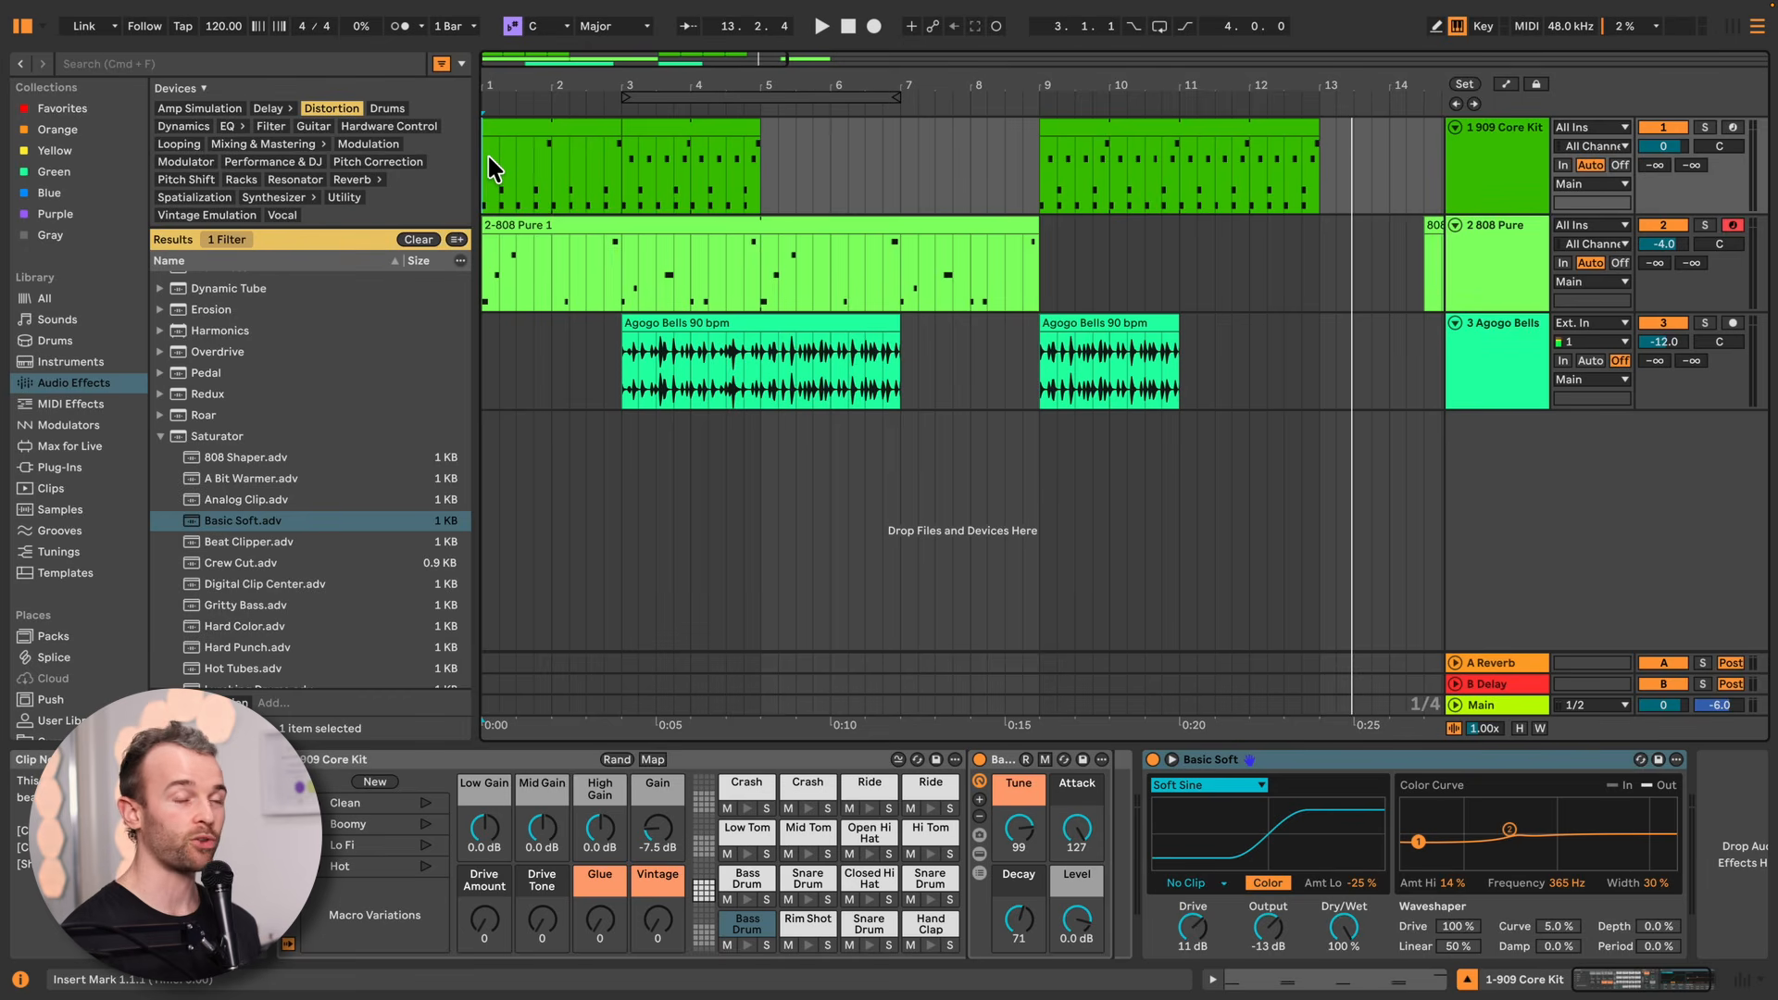
click(487, 153)
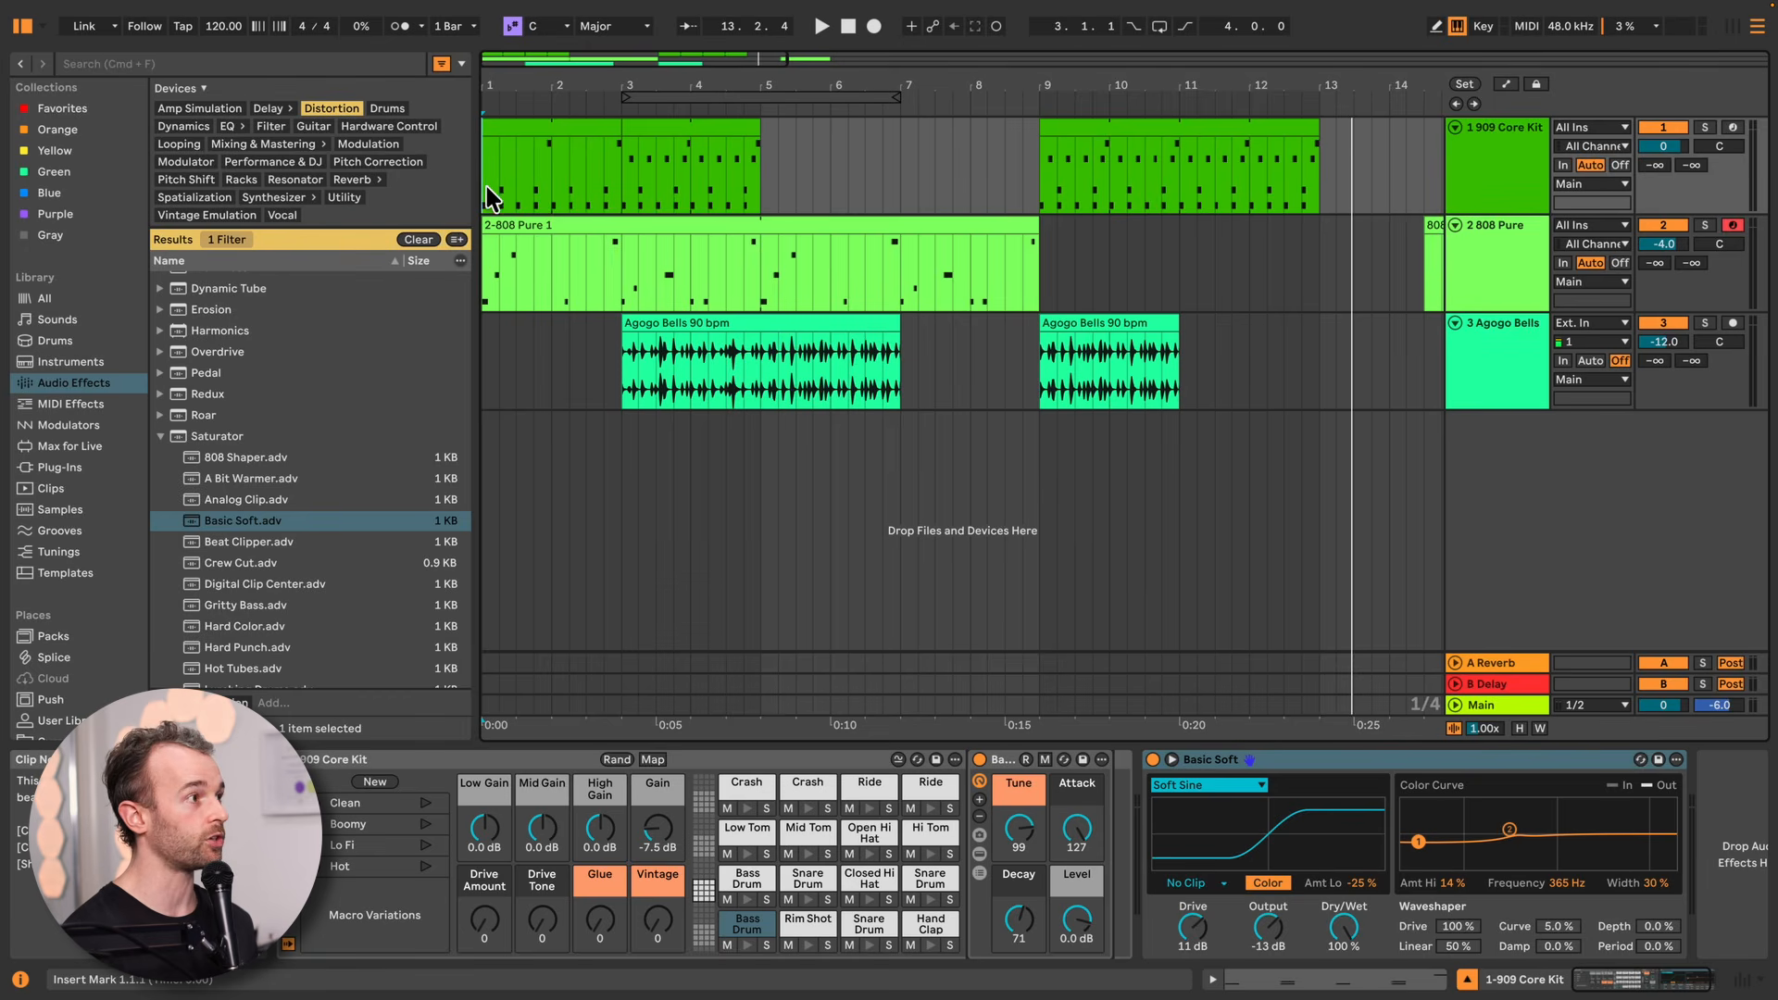
Save the Live Set to the Desktop under the name My First Track
mouse_move(210, 3)
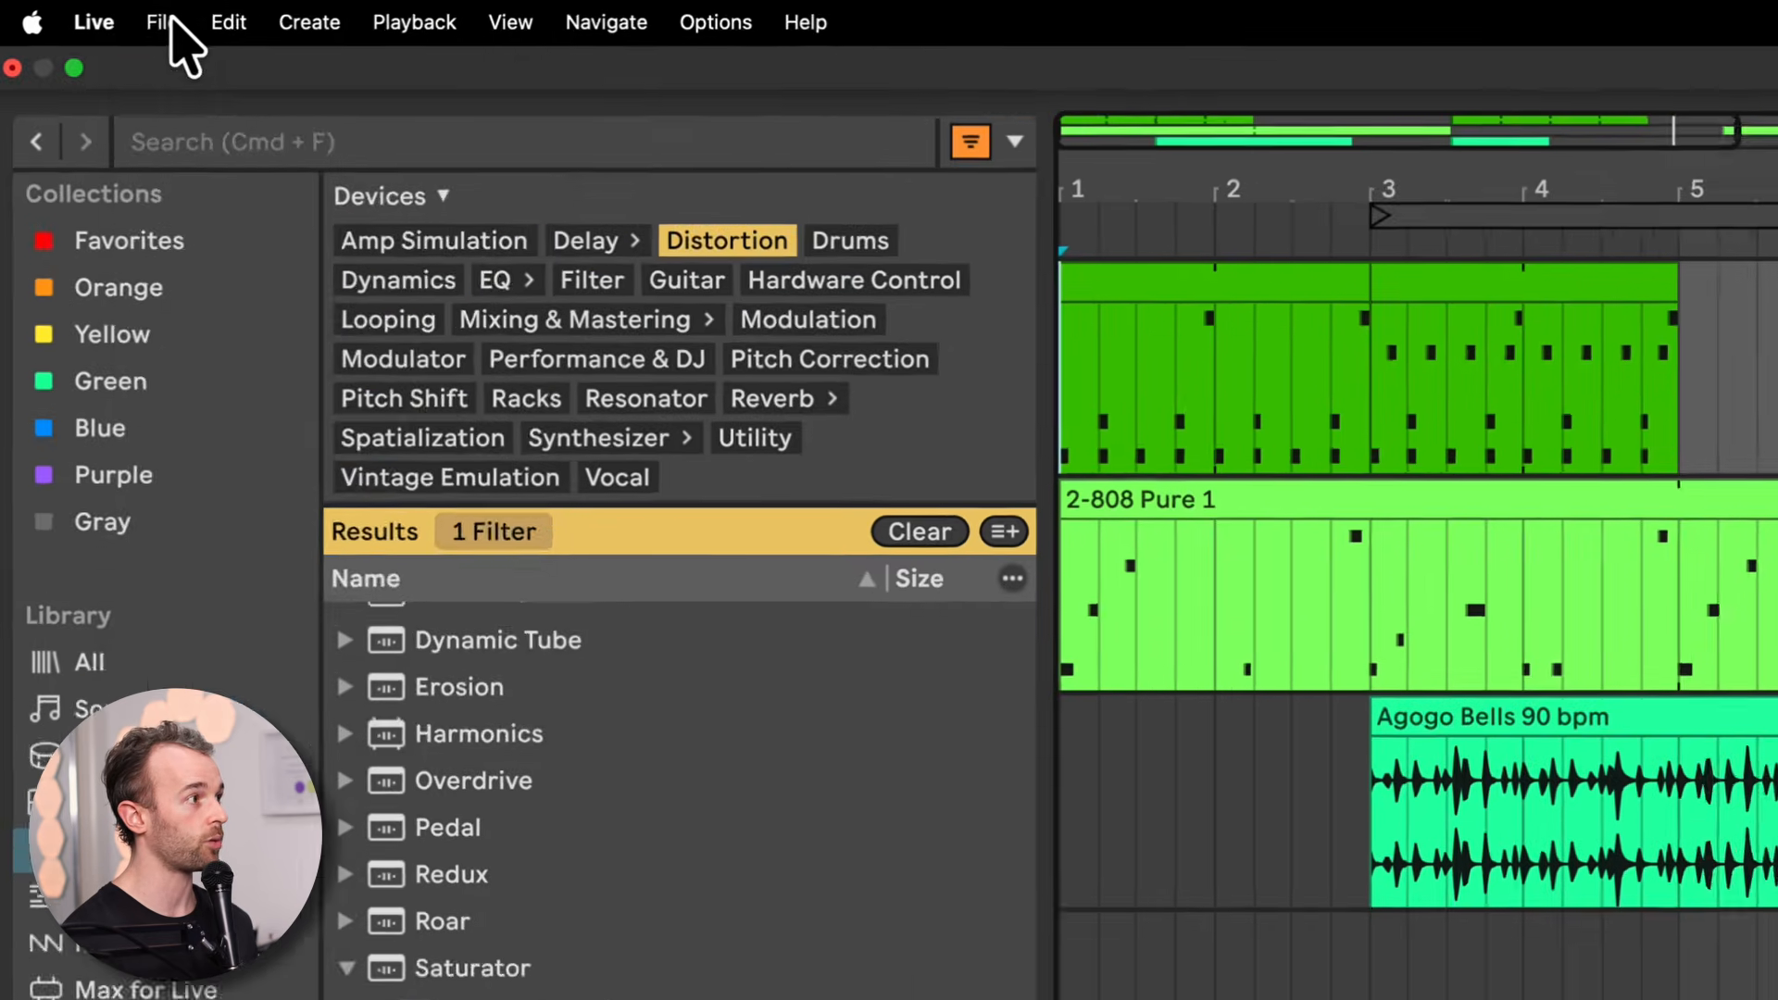
click(170, 20)
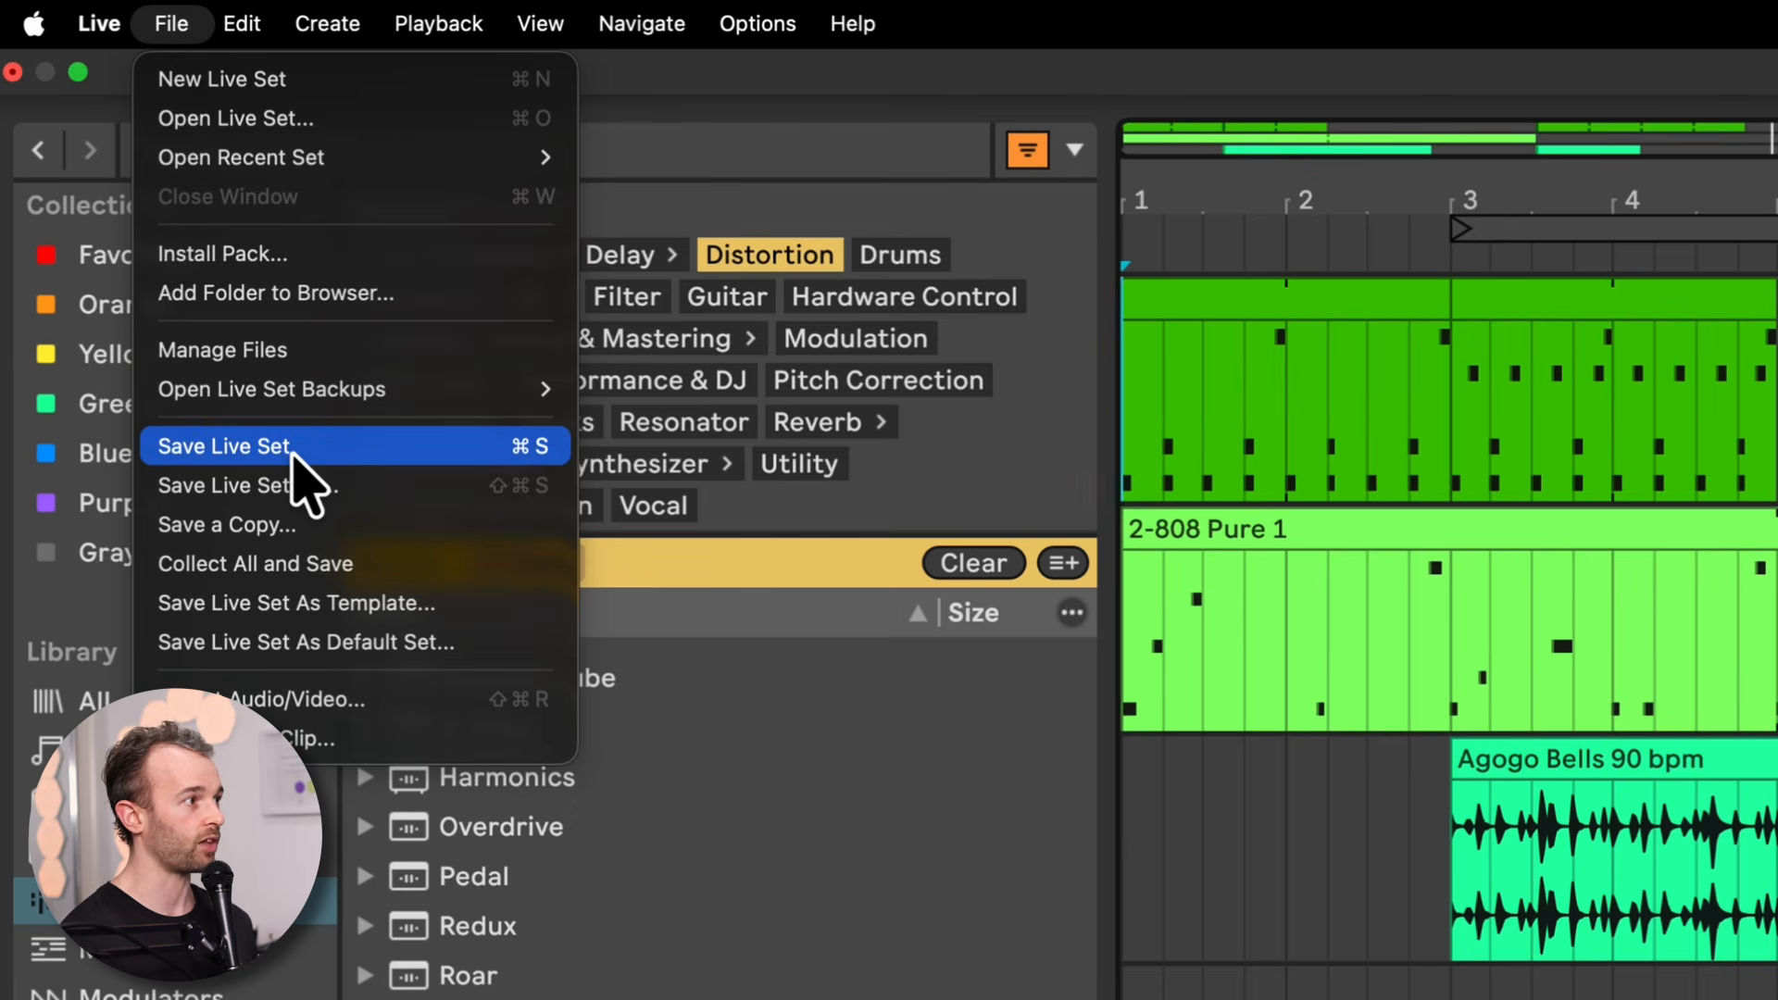
click(293, 448)
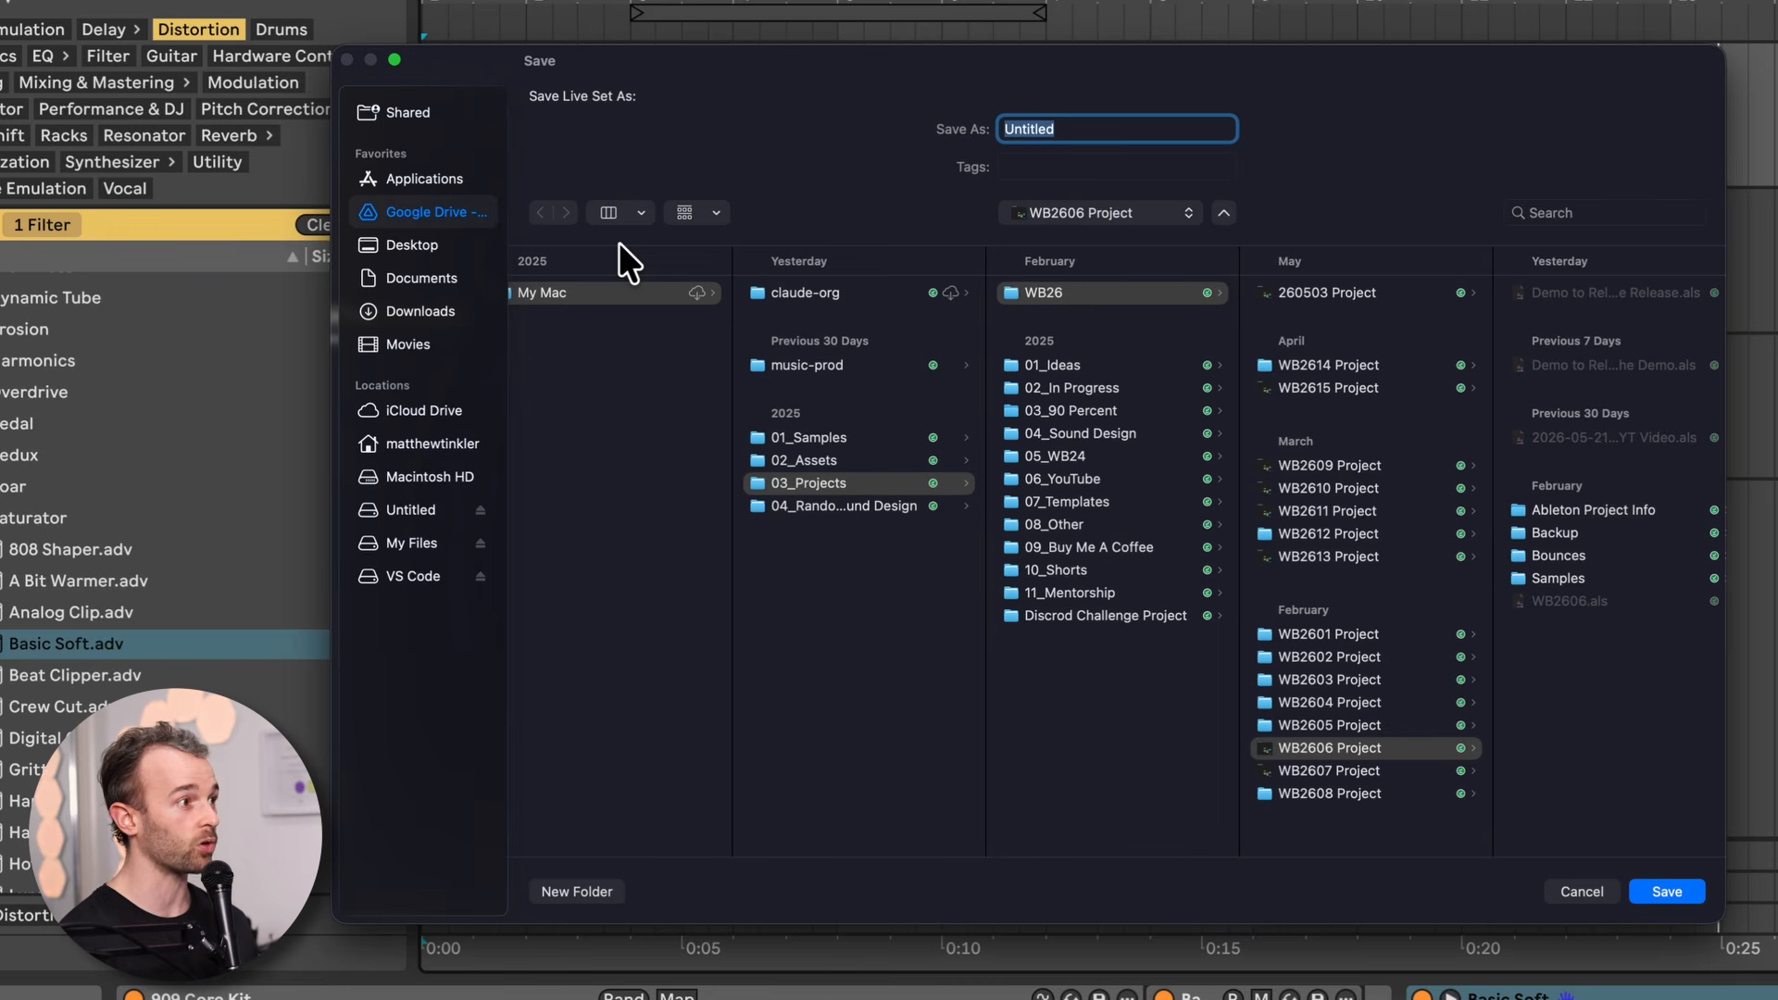
click(389, 247)
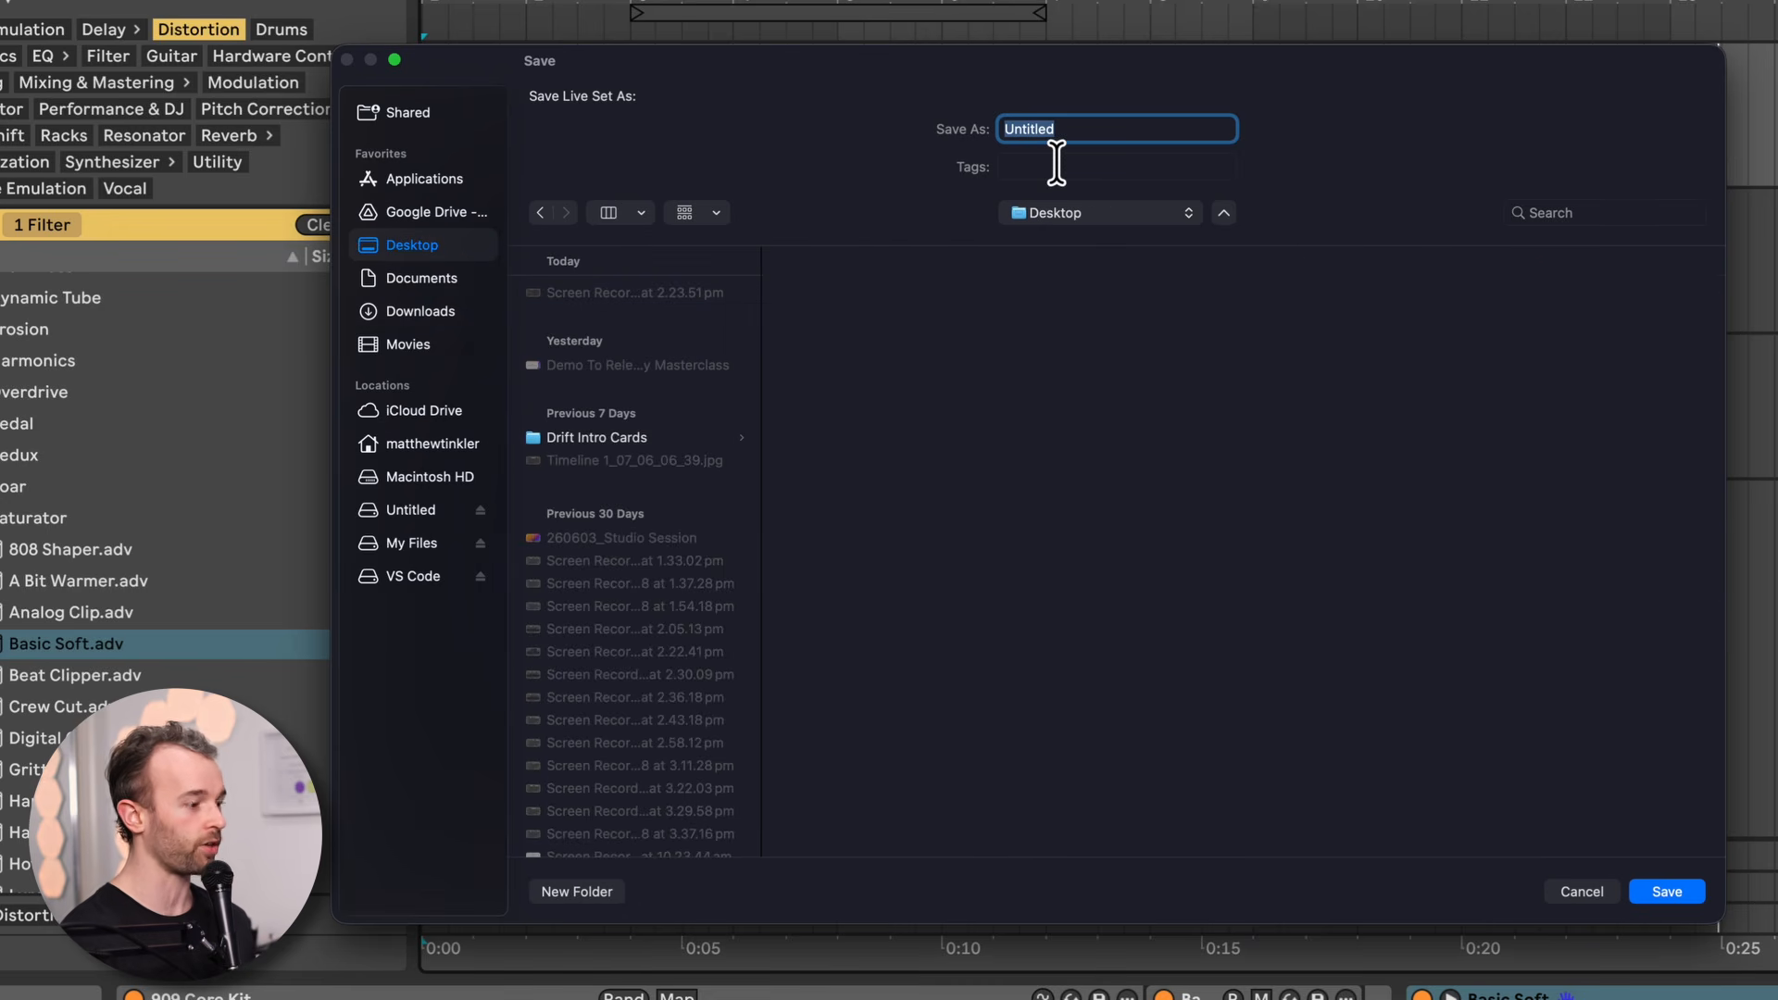
text(My First Track)
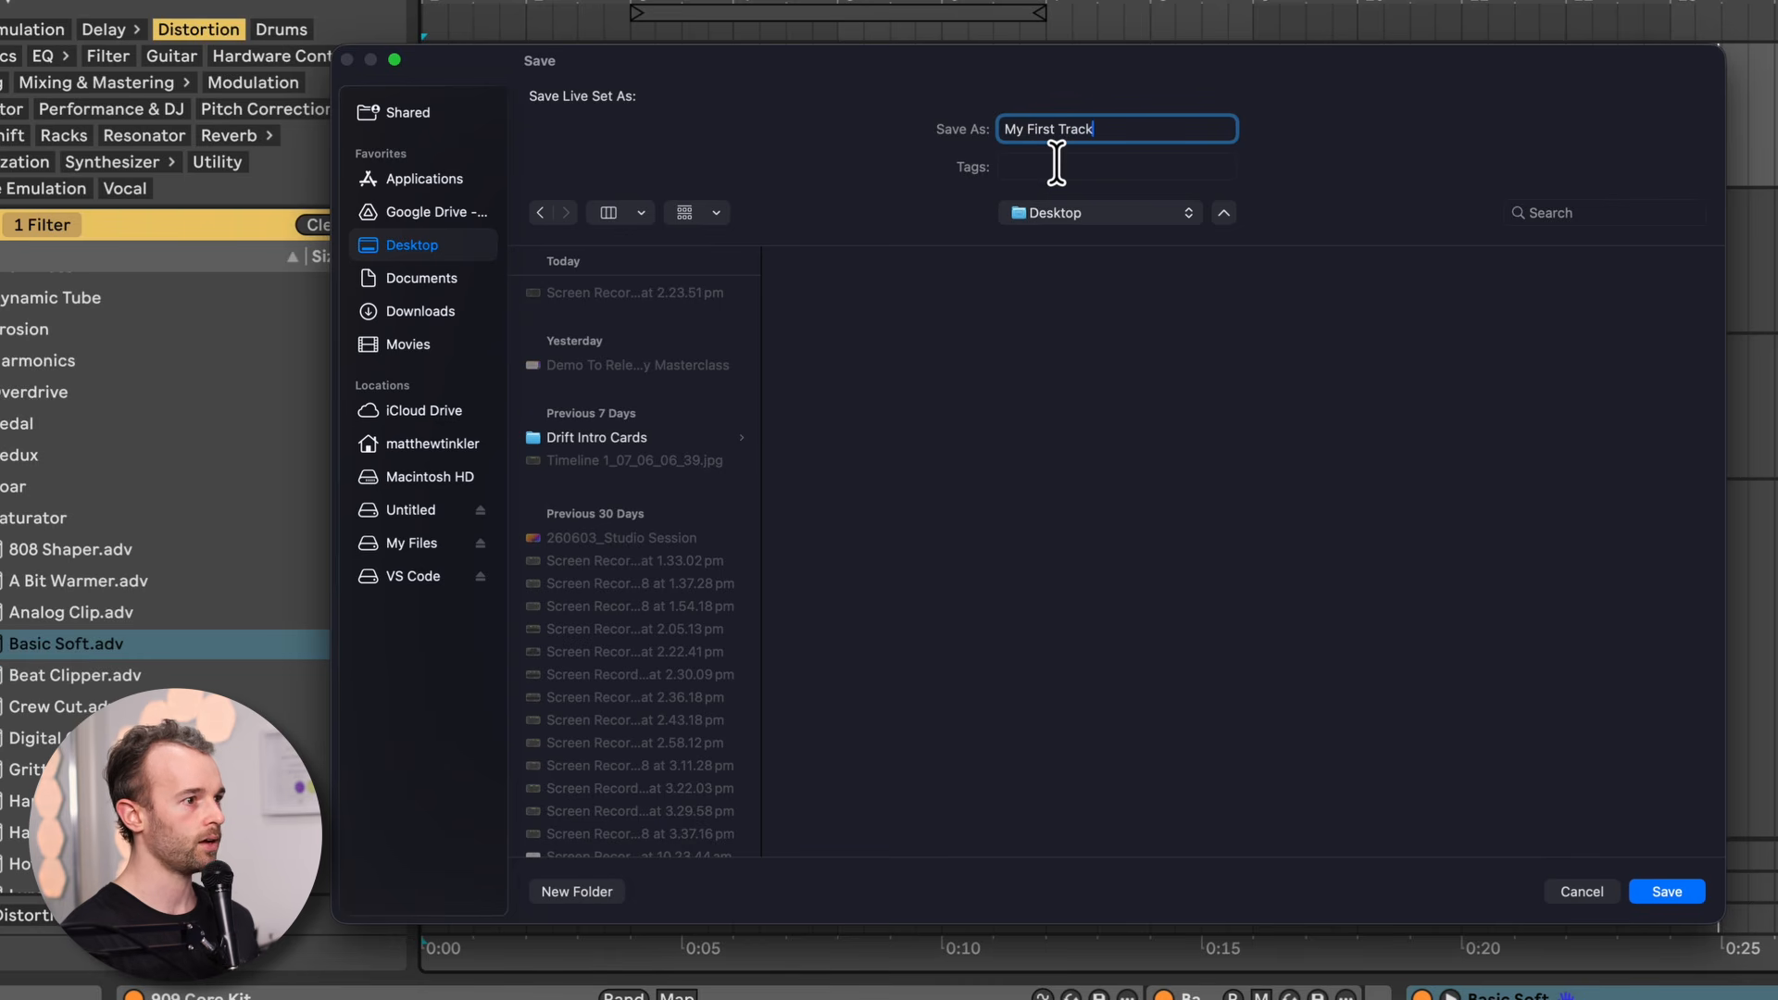
click(1672, 885)
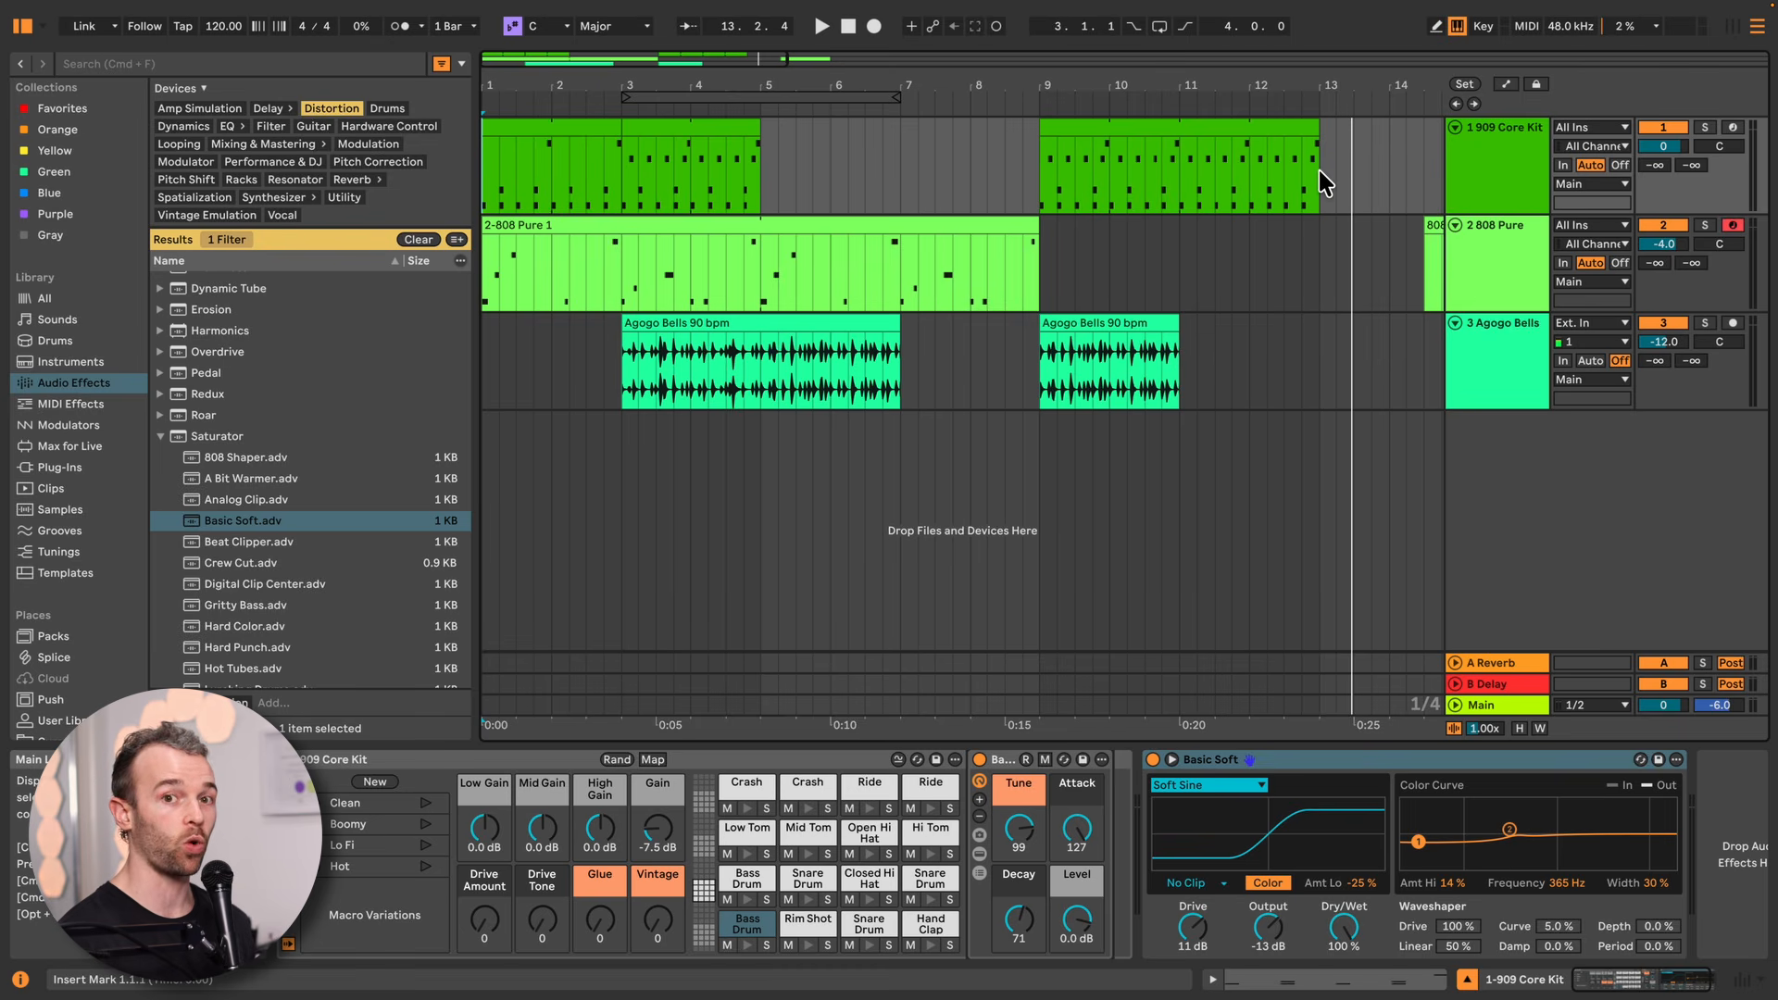
Set up an audio export of the Main track covering bars 1 to 13 of the arrangement, with MP3 encoding enabled alongside WAV
drag(1319, 170, 468, 171)
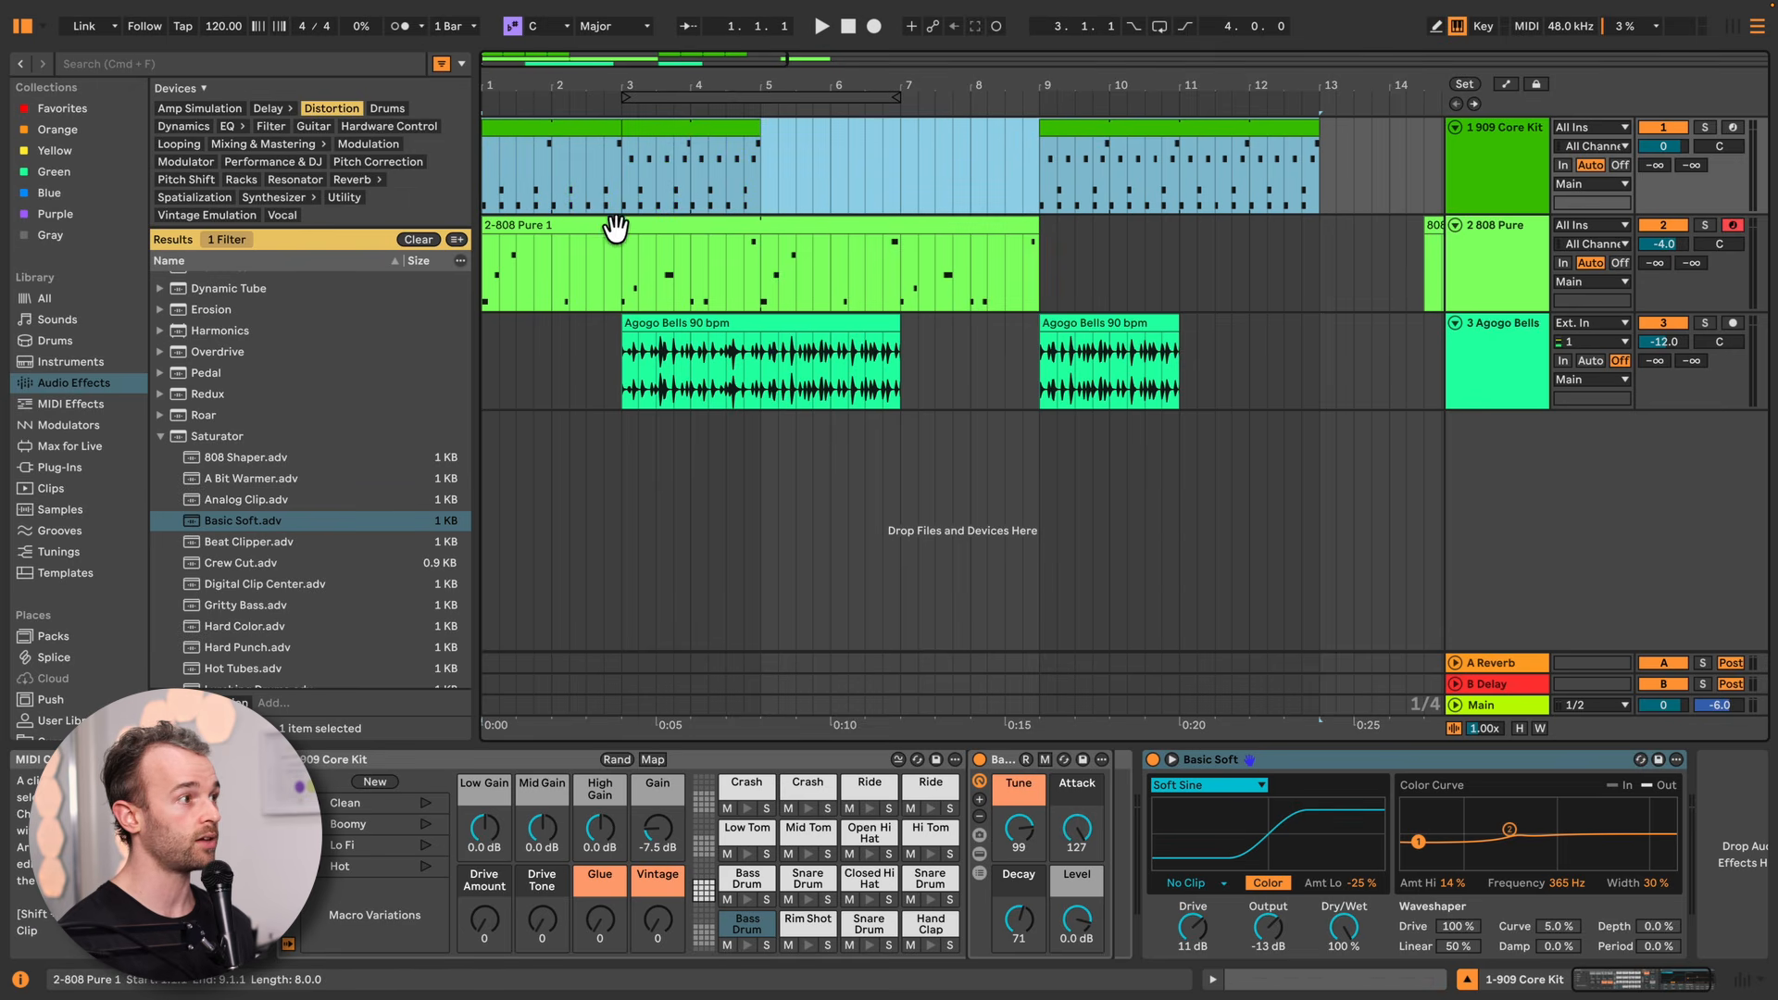
mouse_move(137, 11)
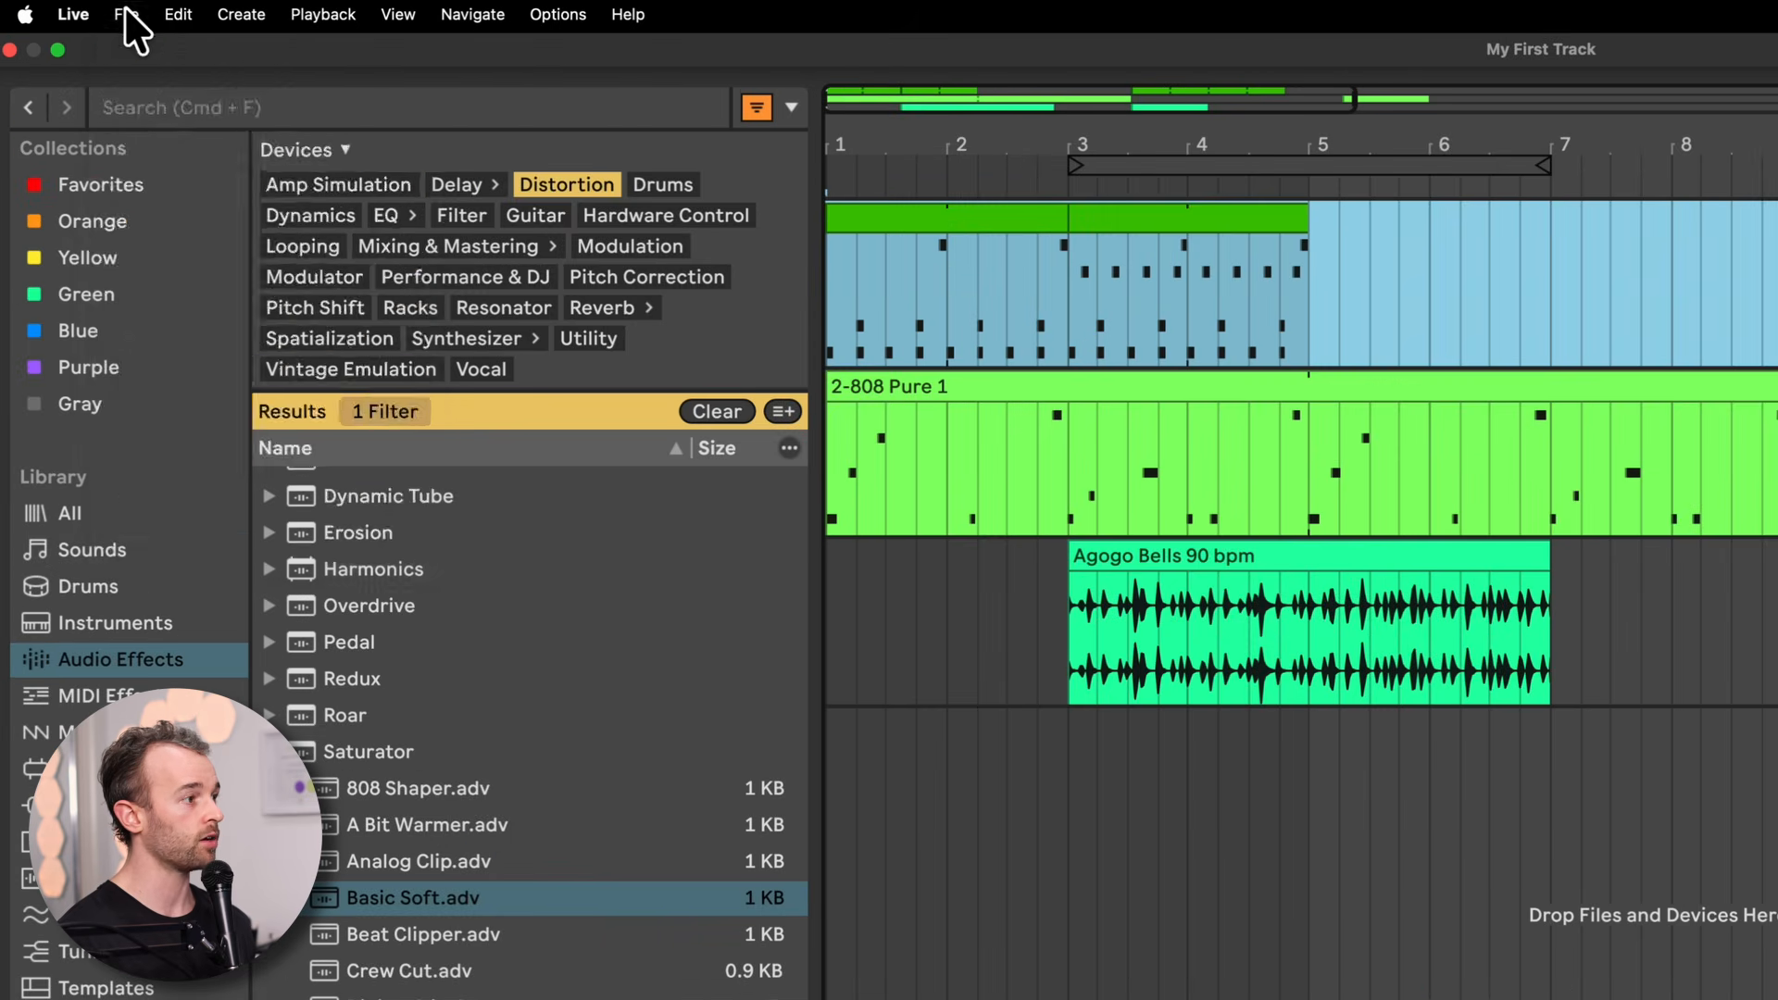
click(77, 10)
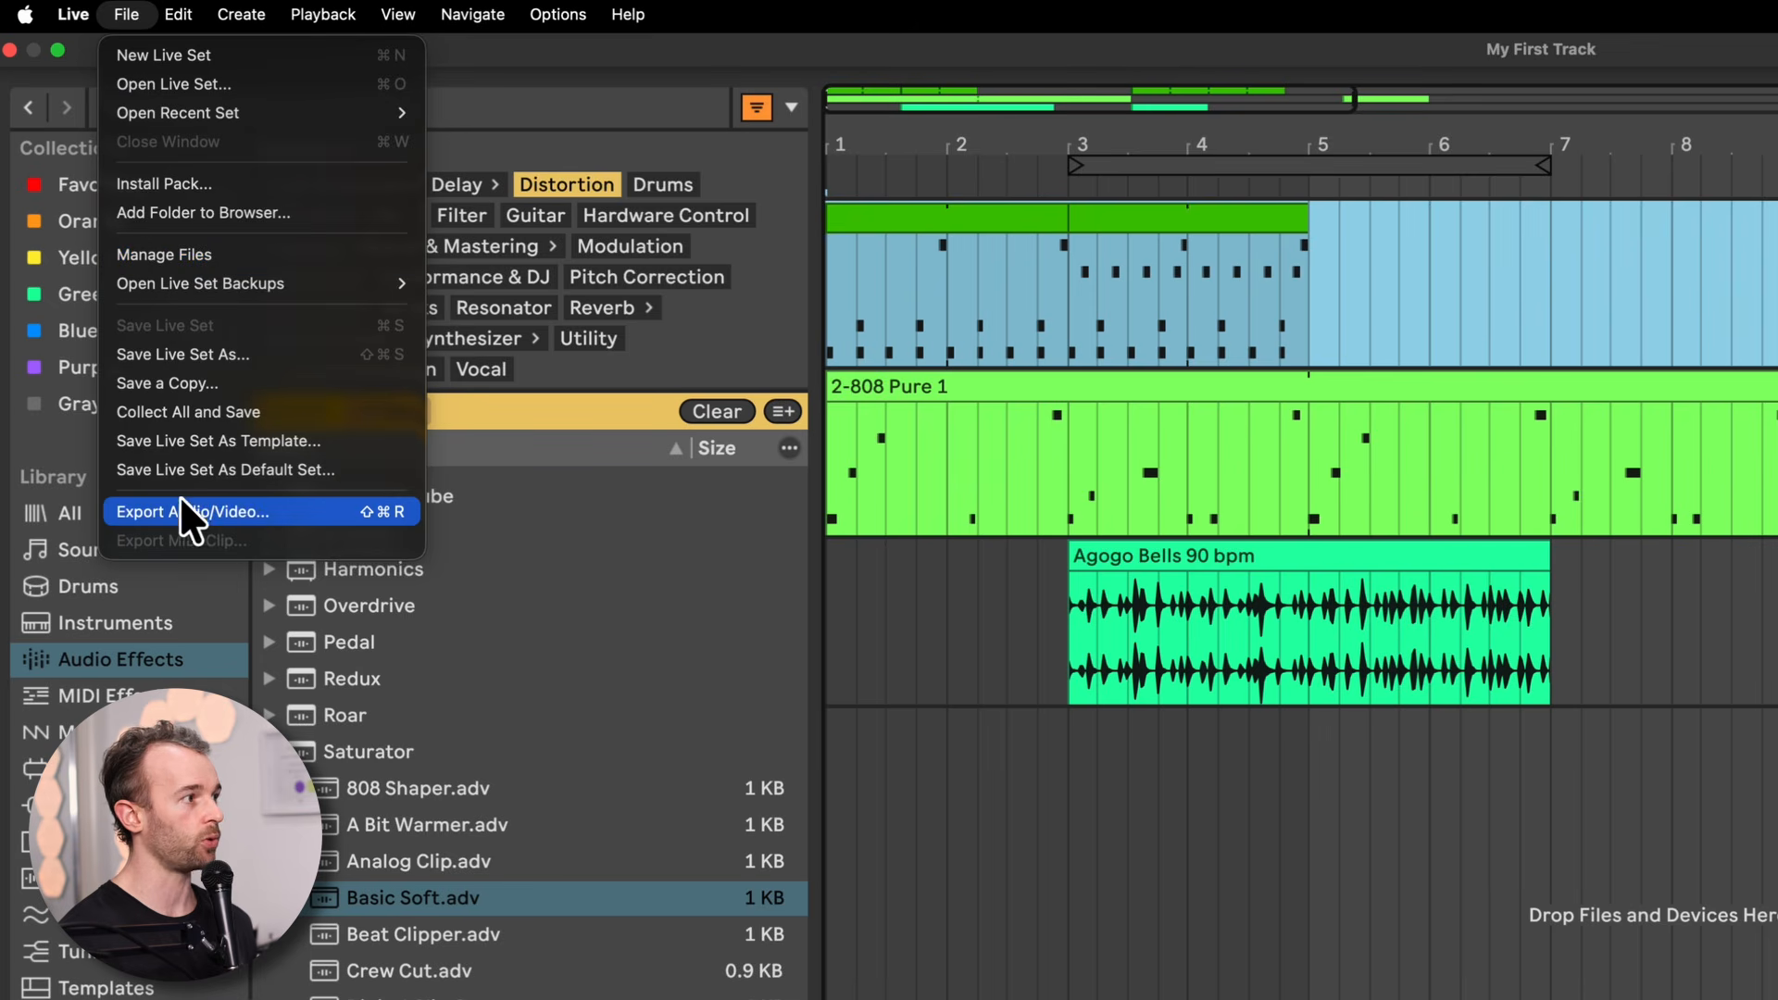
click(250, 510)
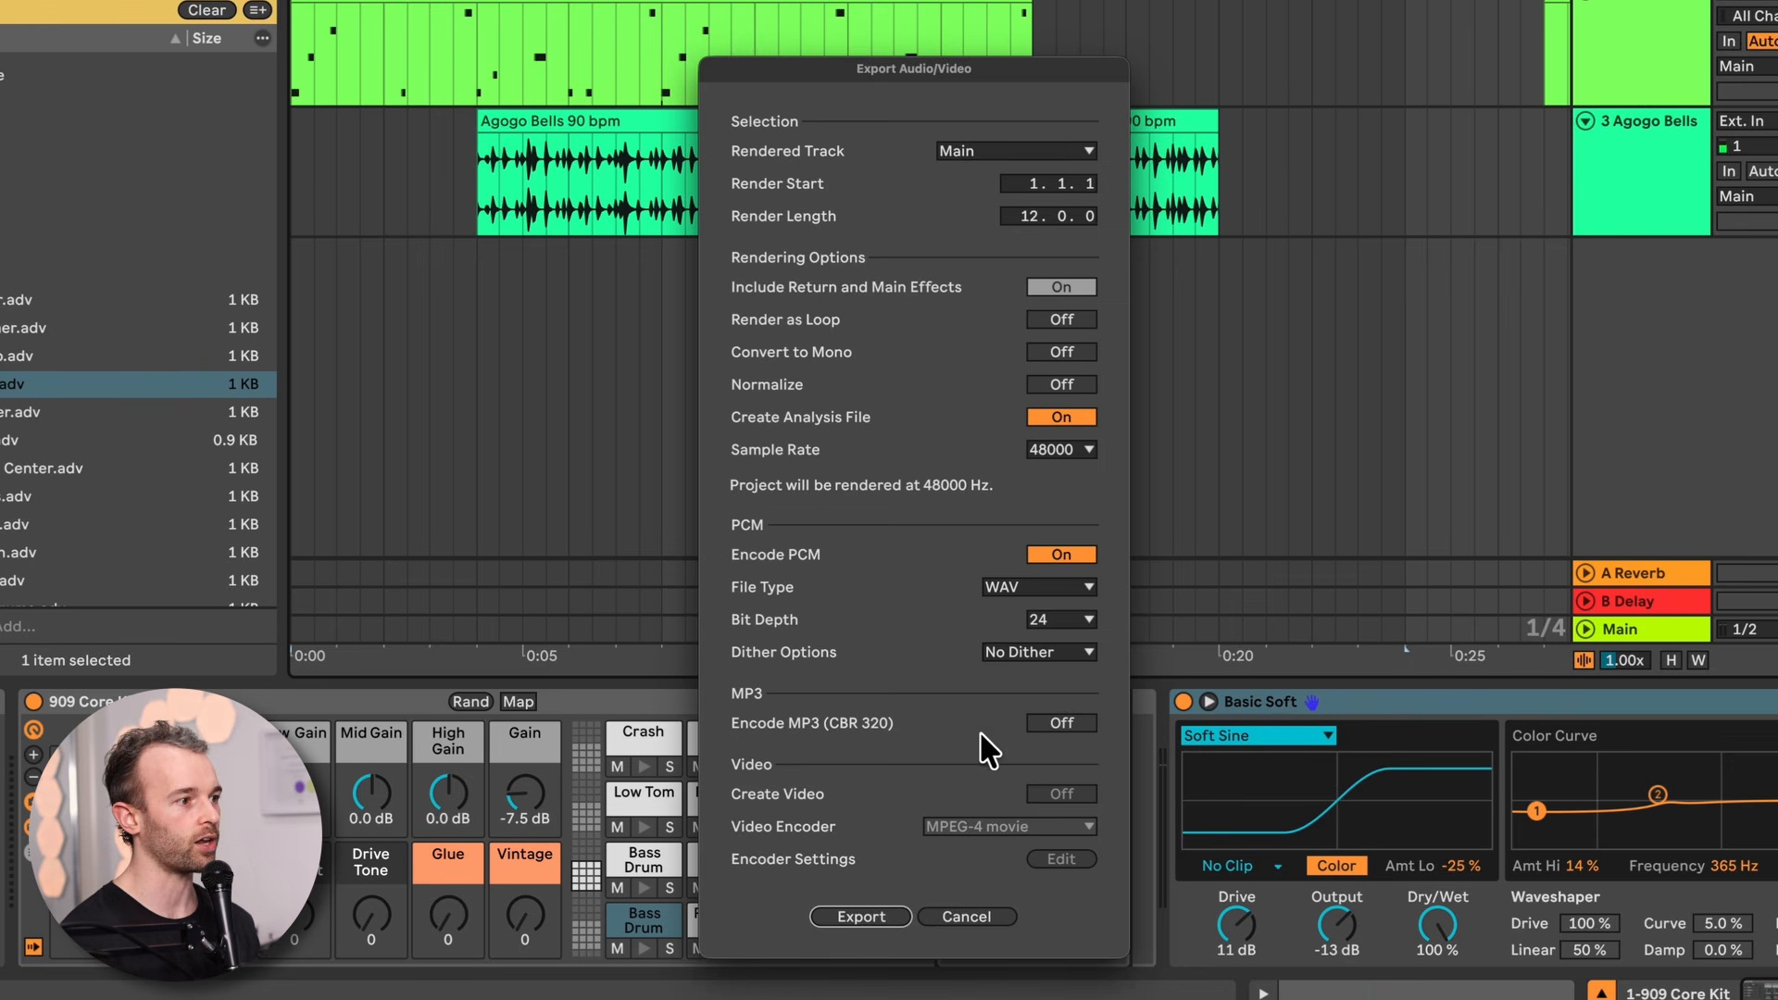
click(1061, 724)
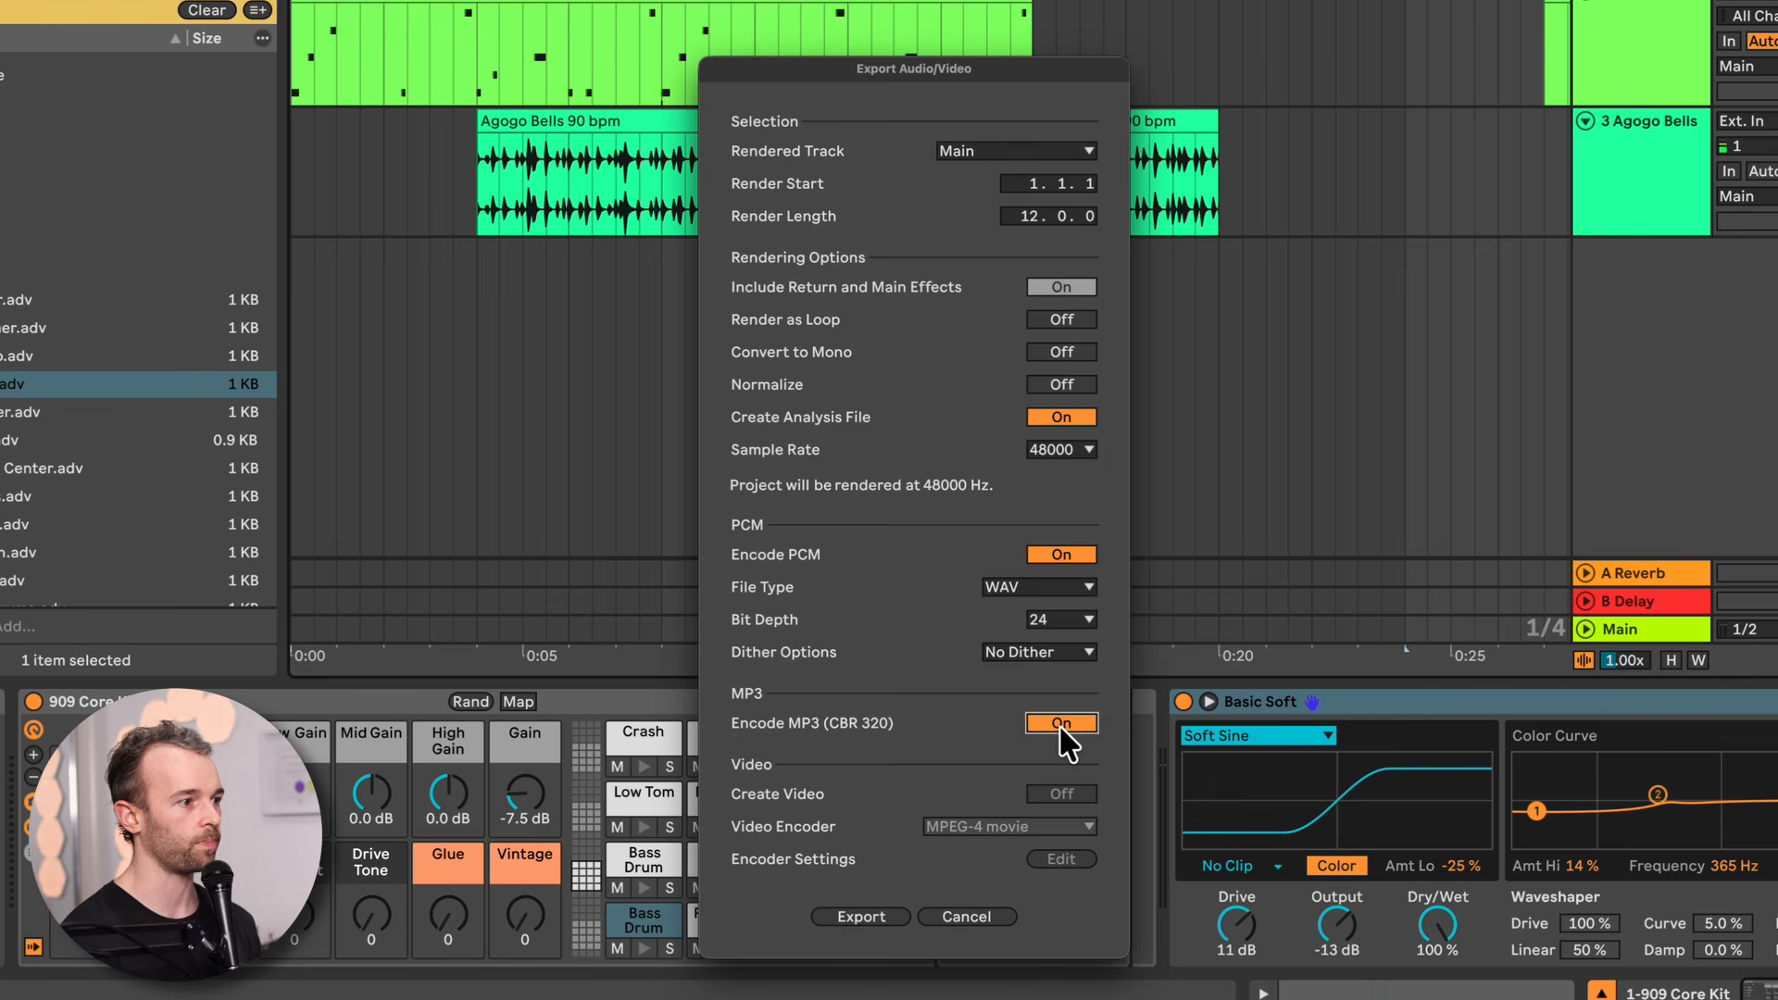
Export the audio into the My First Track Project folder on the Desktop as My First Track - Export
click(891, 914)
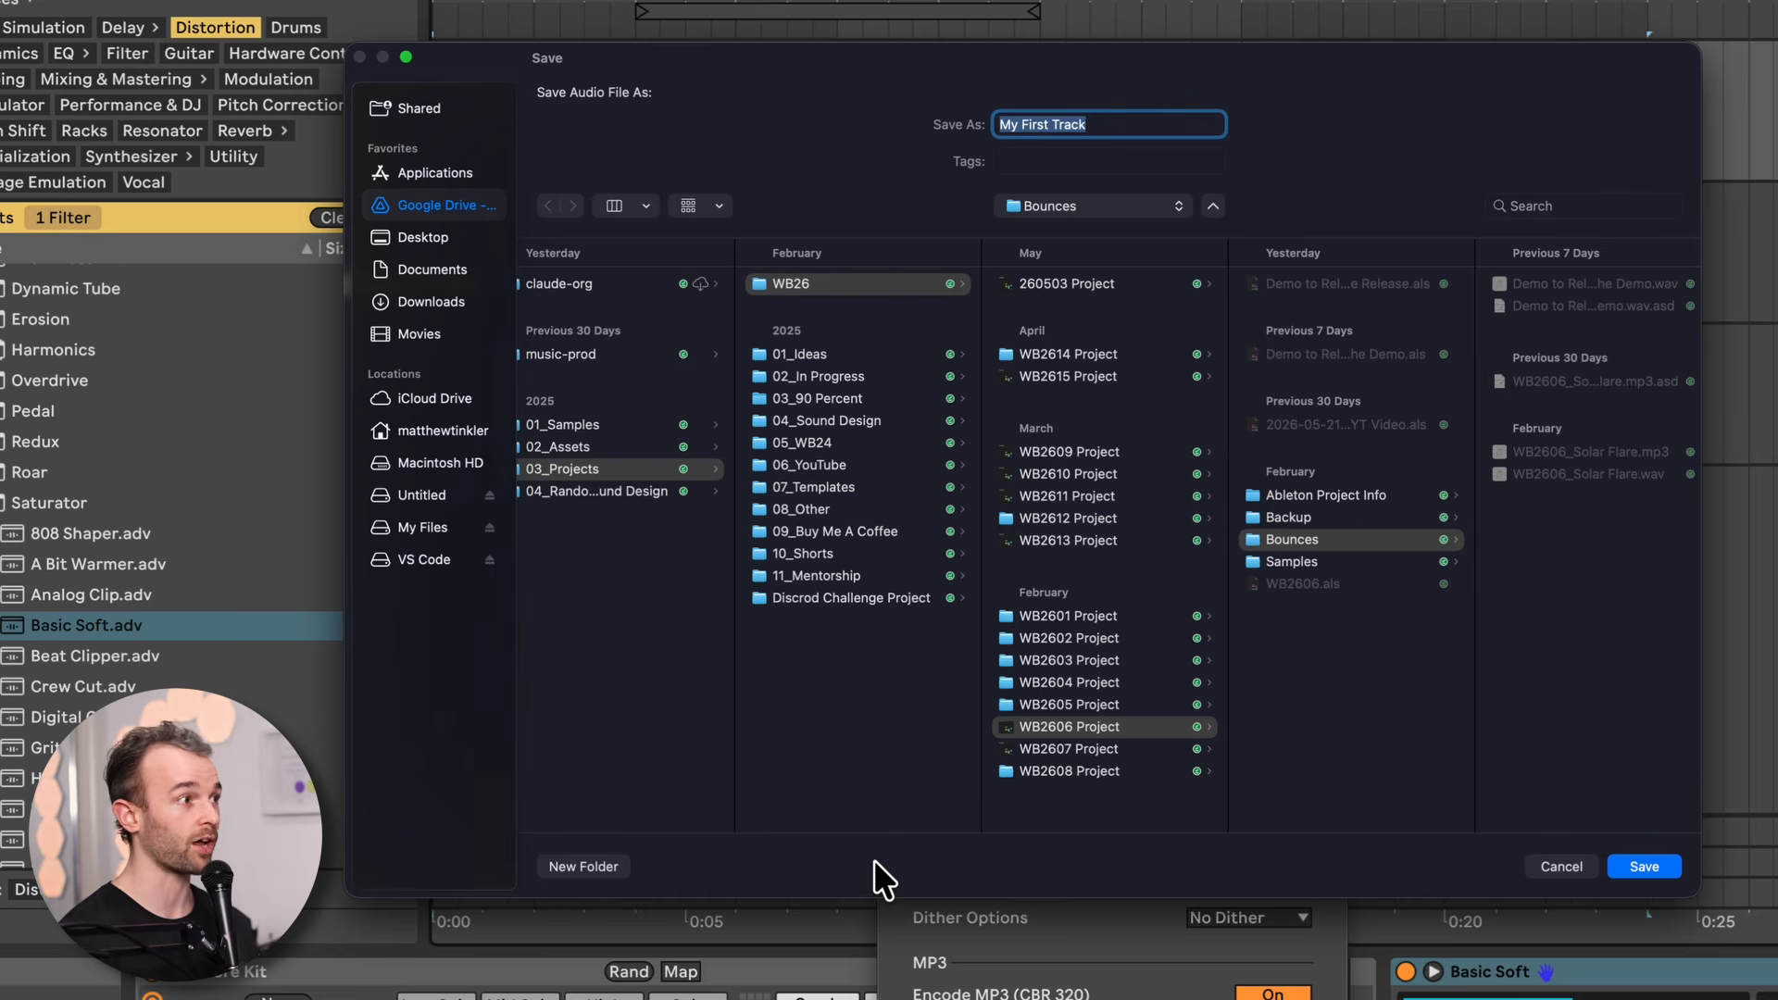
click(435, 237)
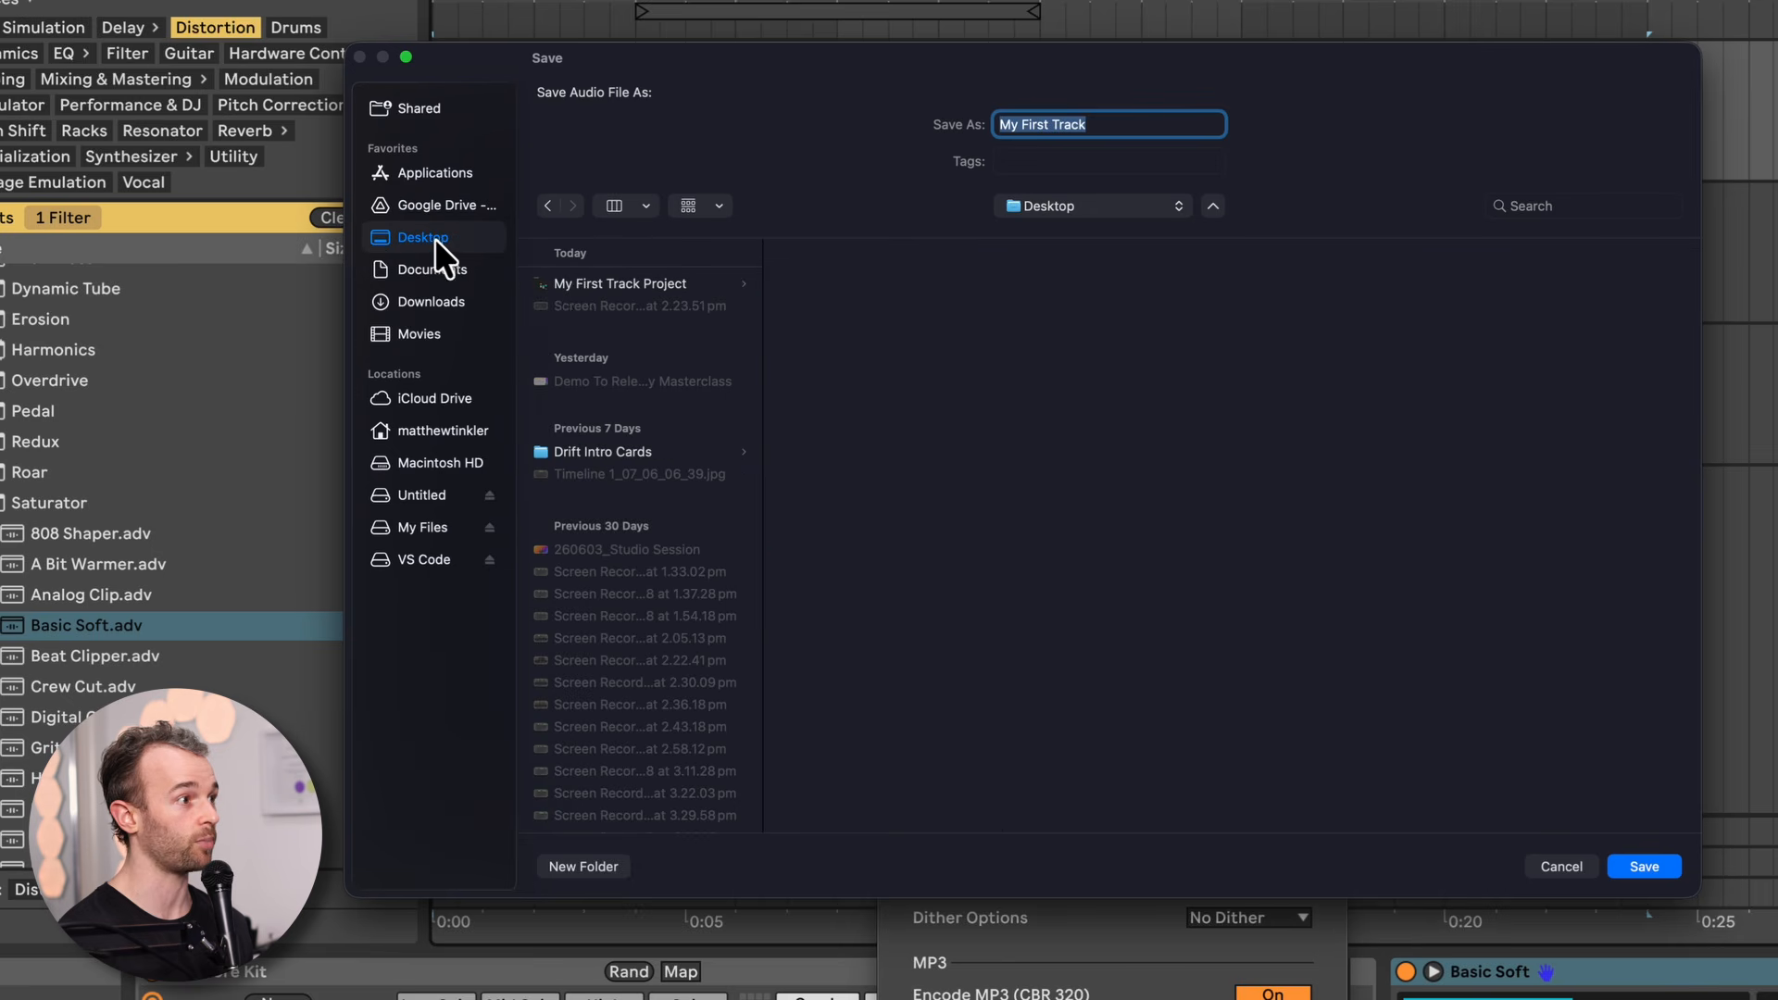
click(626, 285)
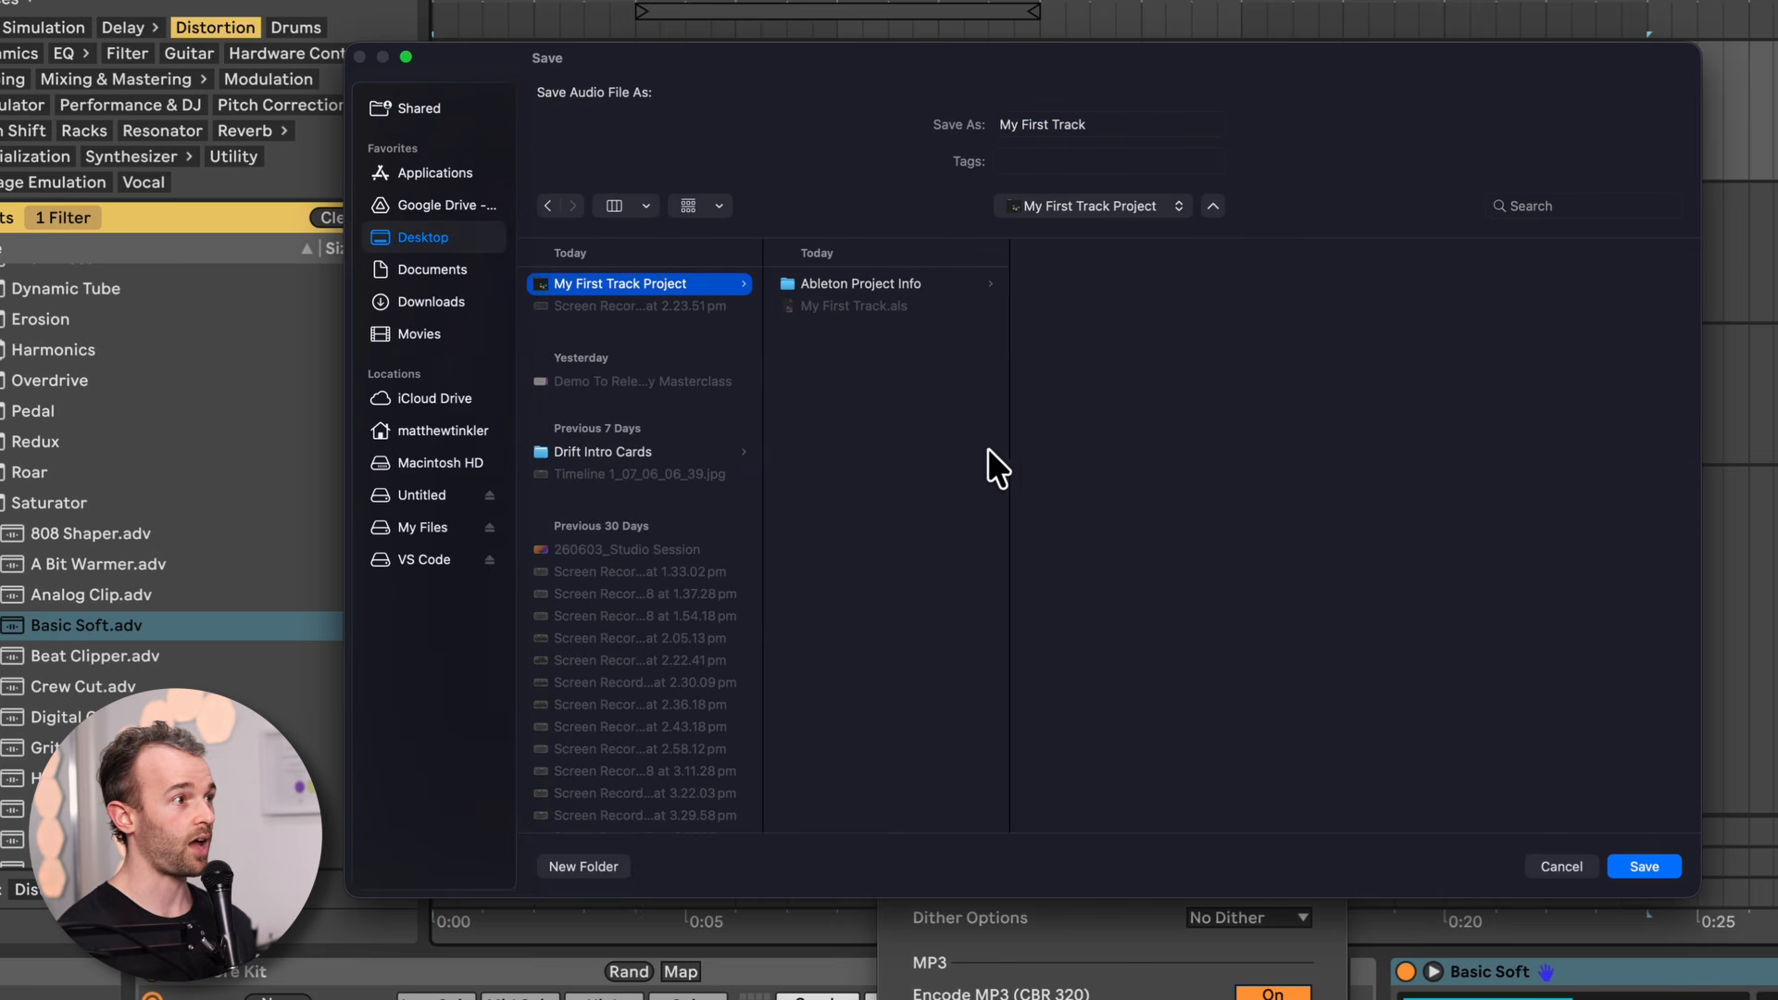
click(1124, 126)
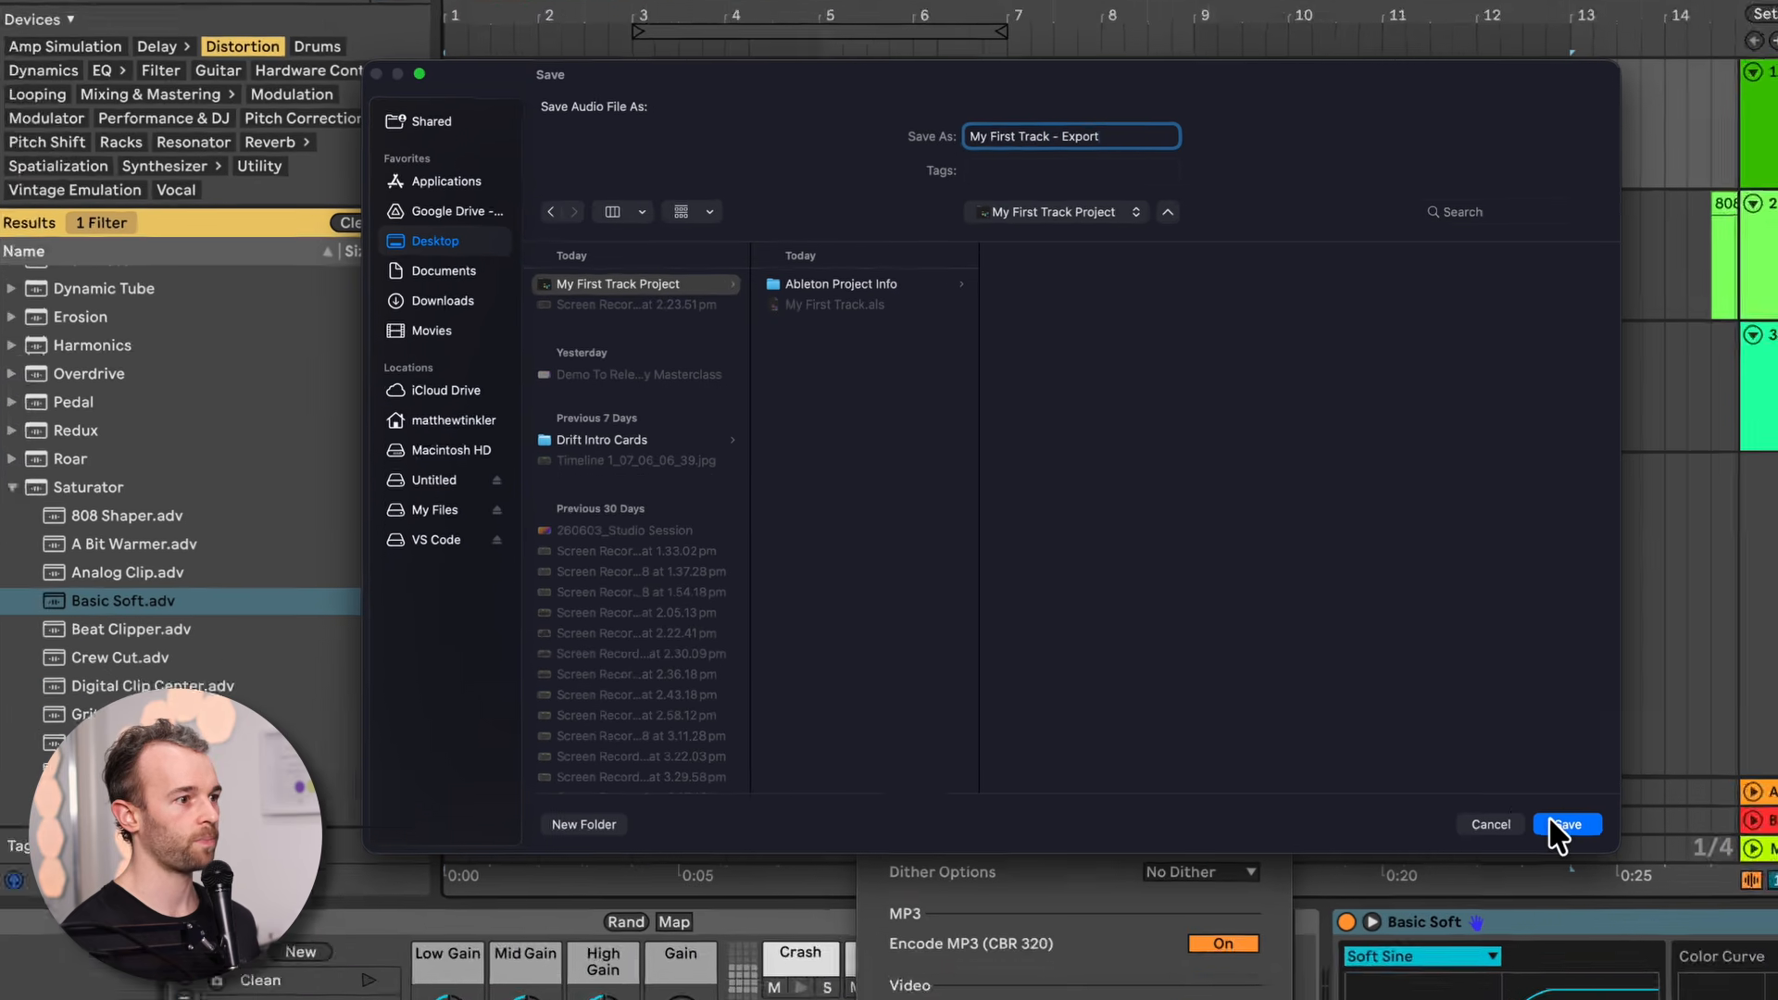
click(1623, 857)
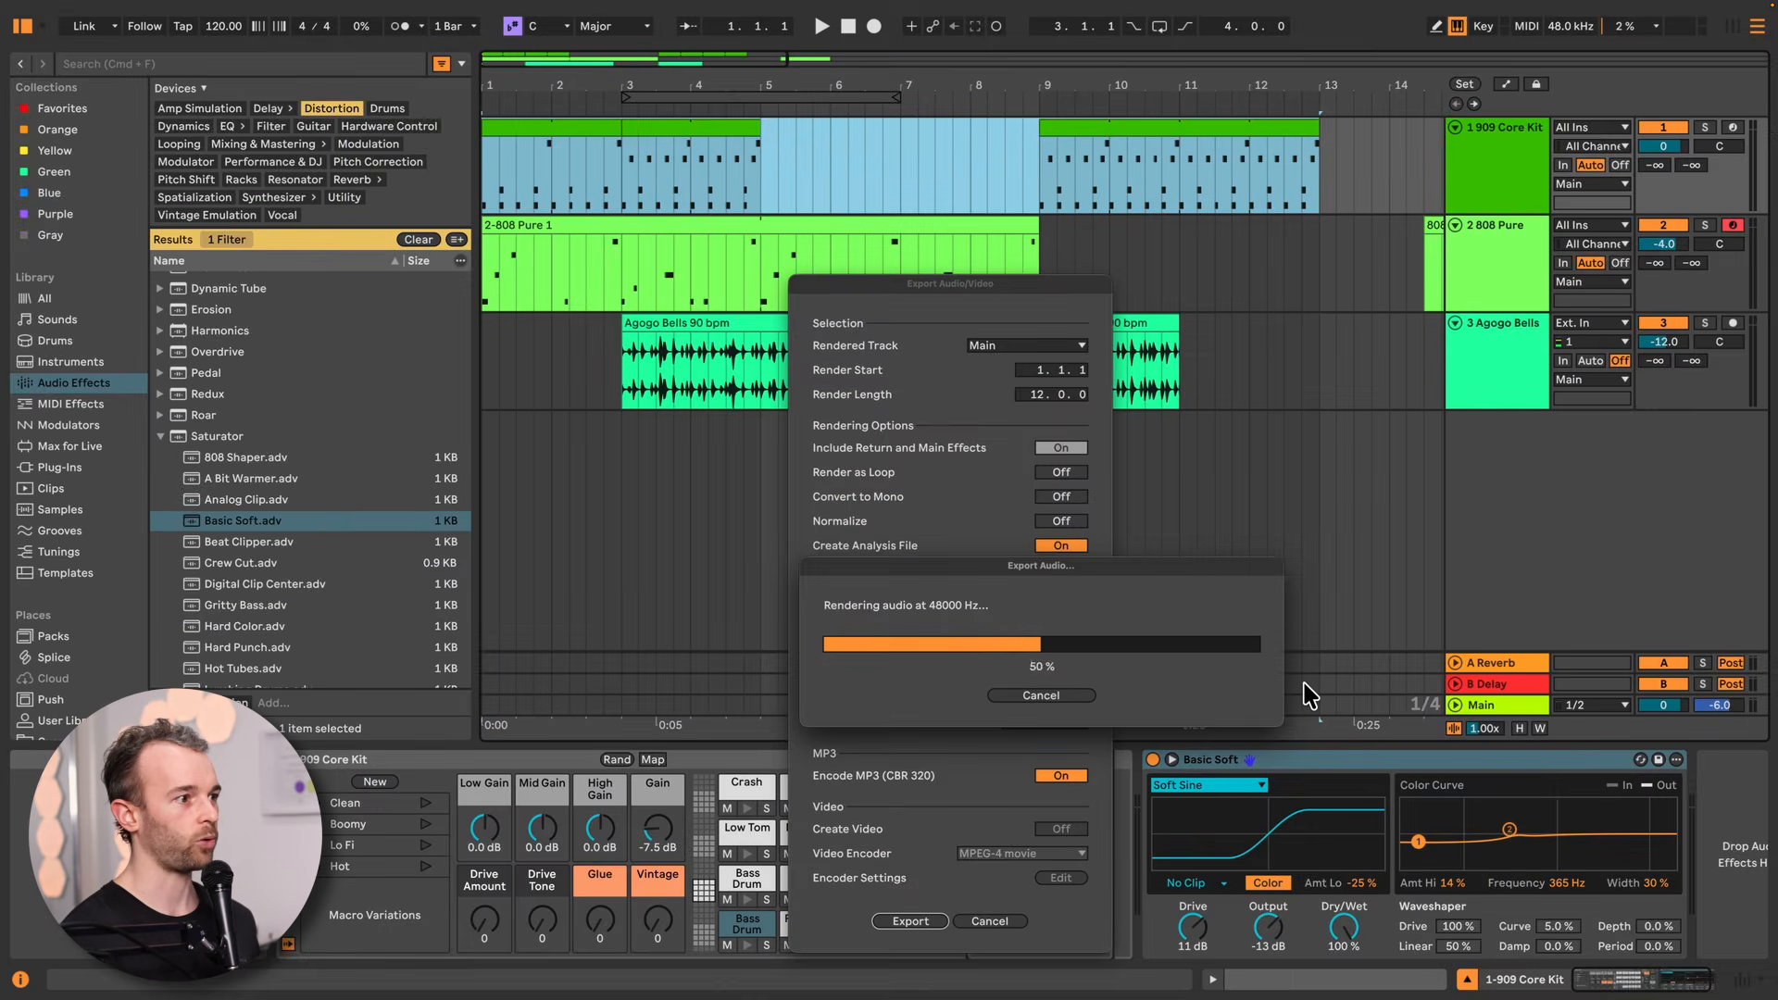